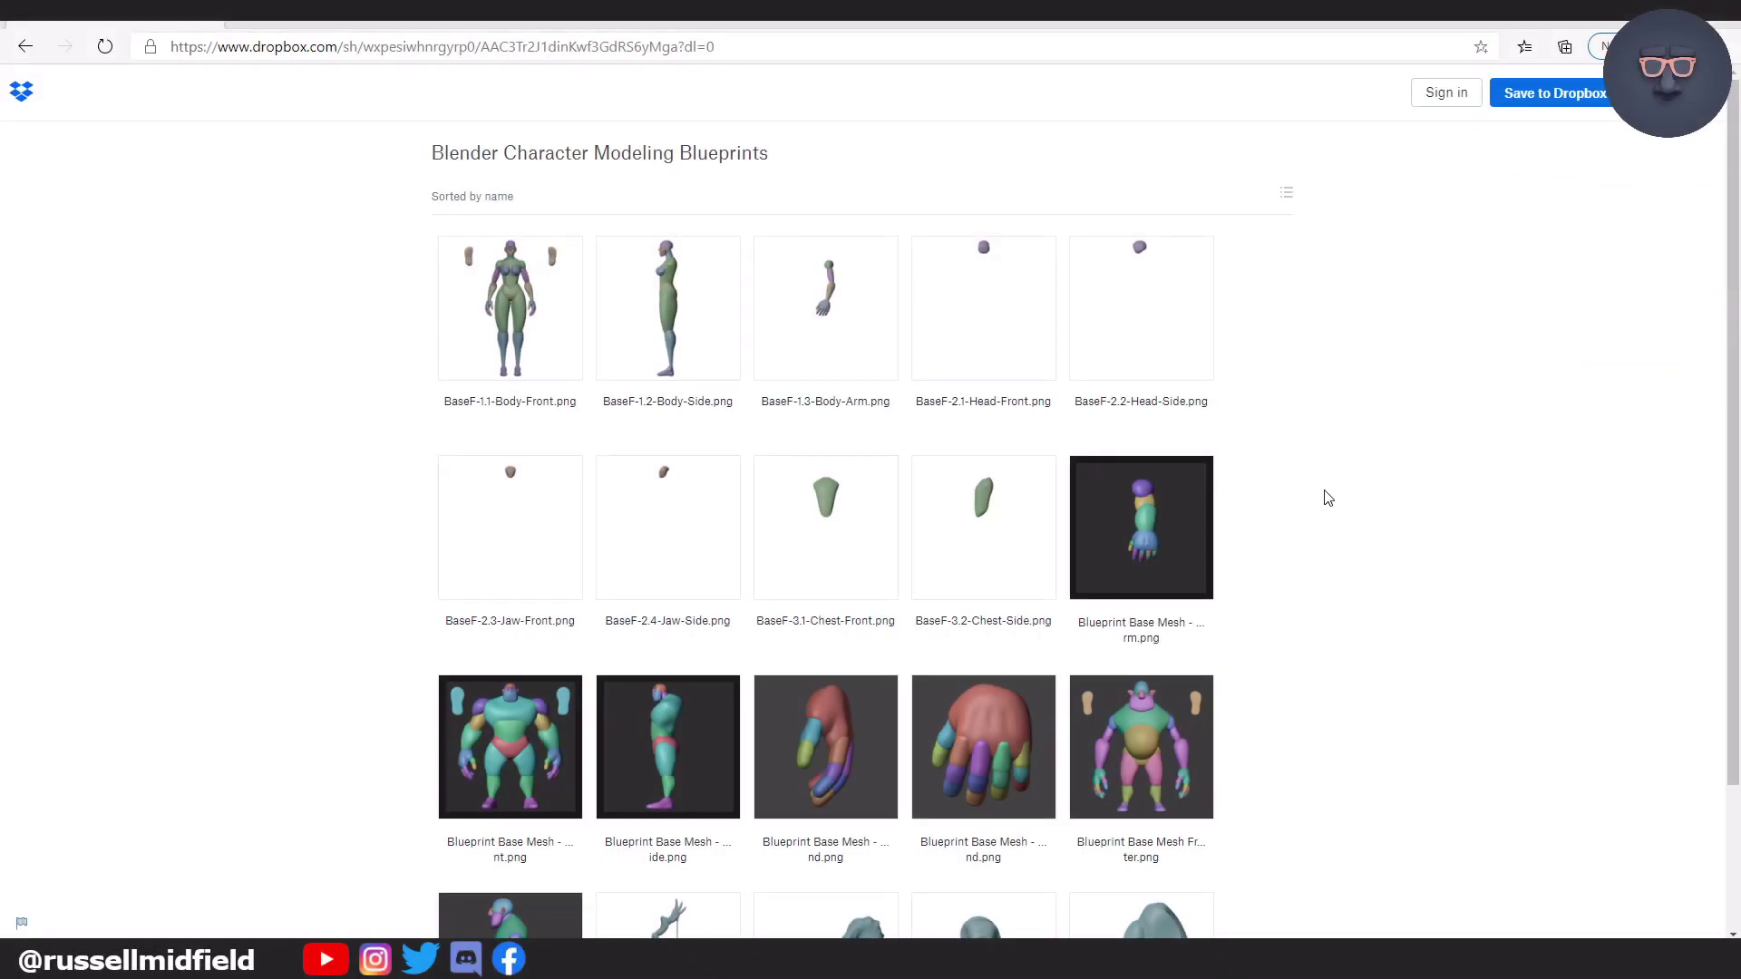
scroll(1327, 497, "down", 2)
left_click(668, 787)
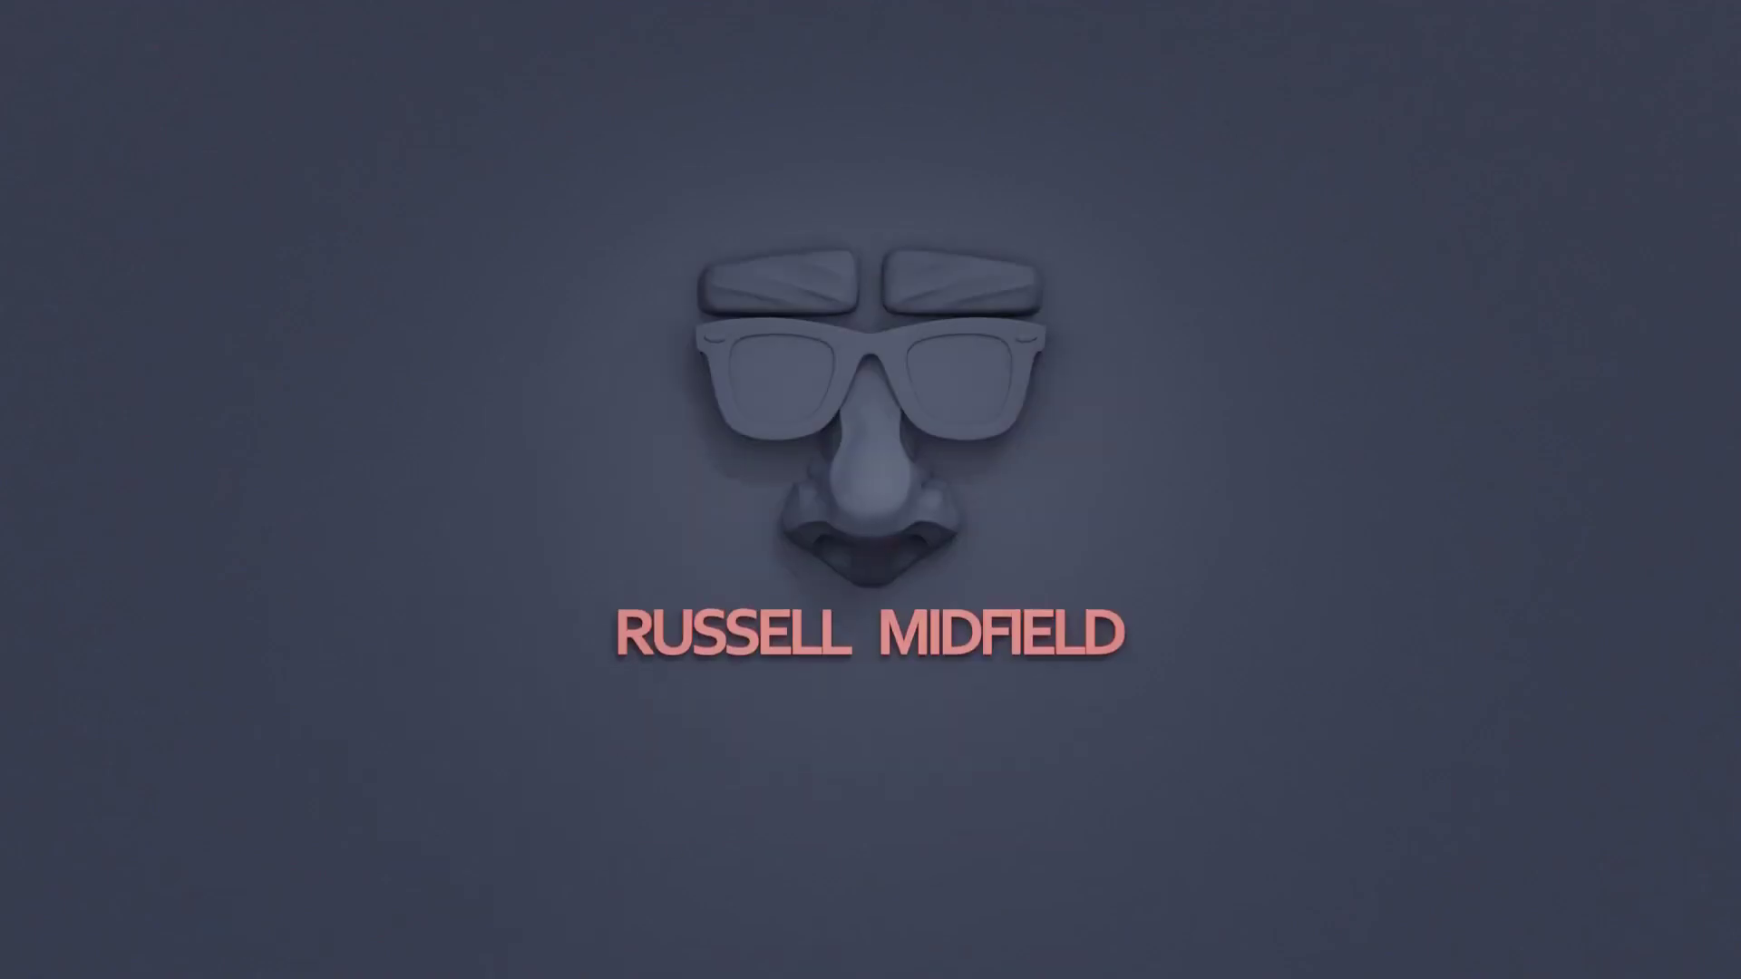
Add a plane facing the front view and stretch it along X by a factor of about 11.6 into a long strip.
key("KP_1")
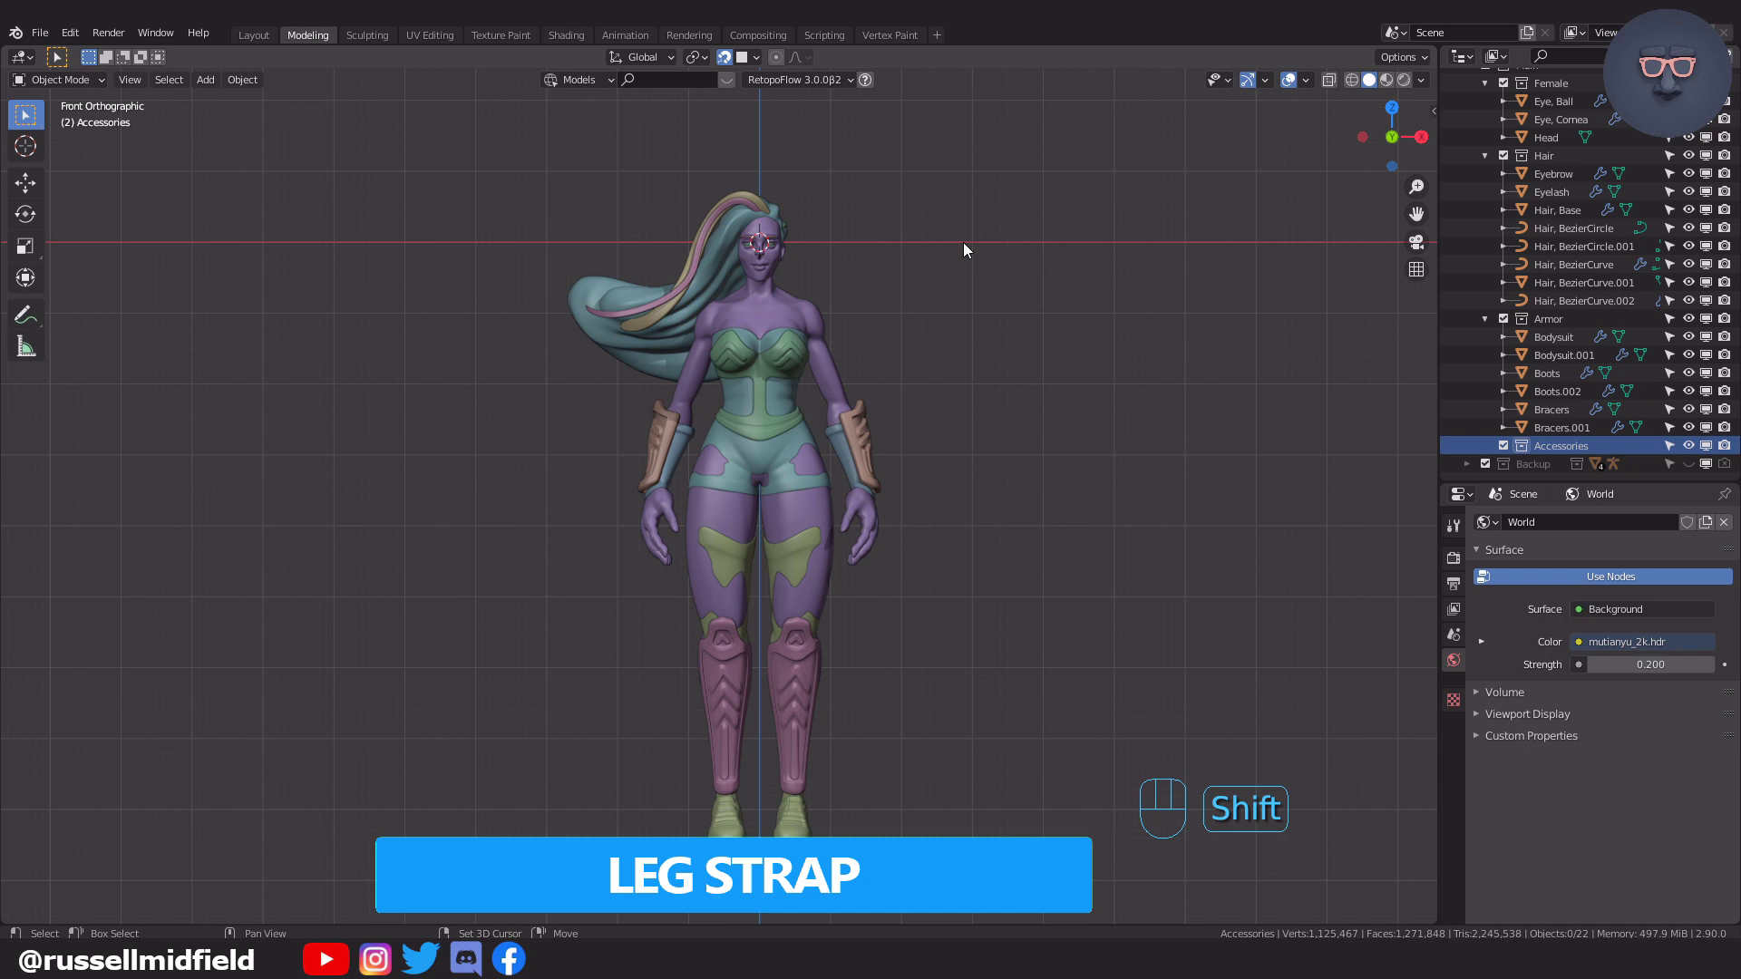
key("shift+a")
mouse_move(963, 242)
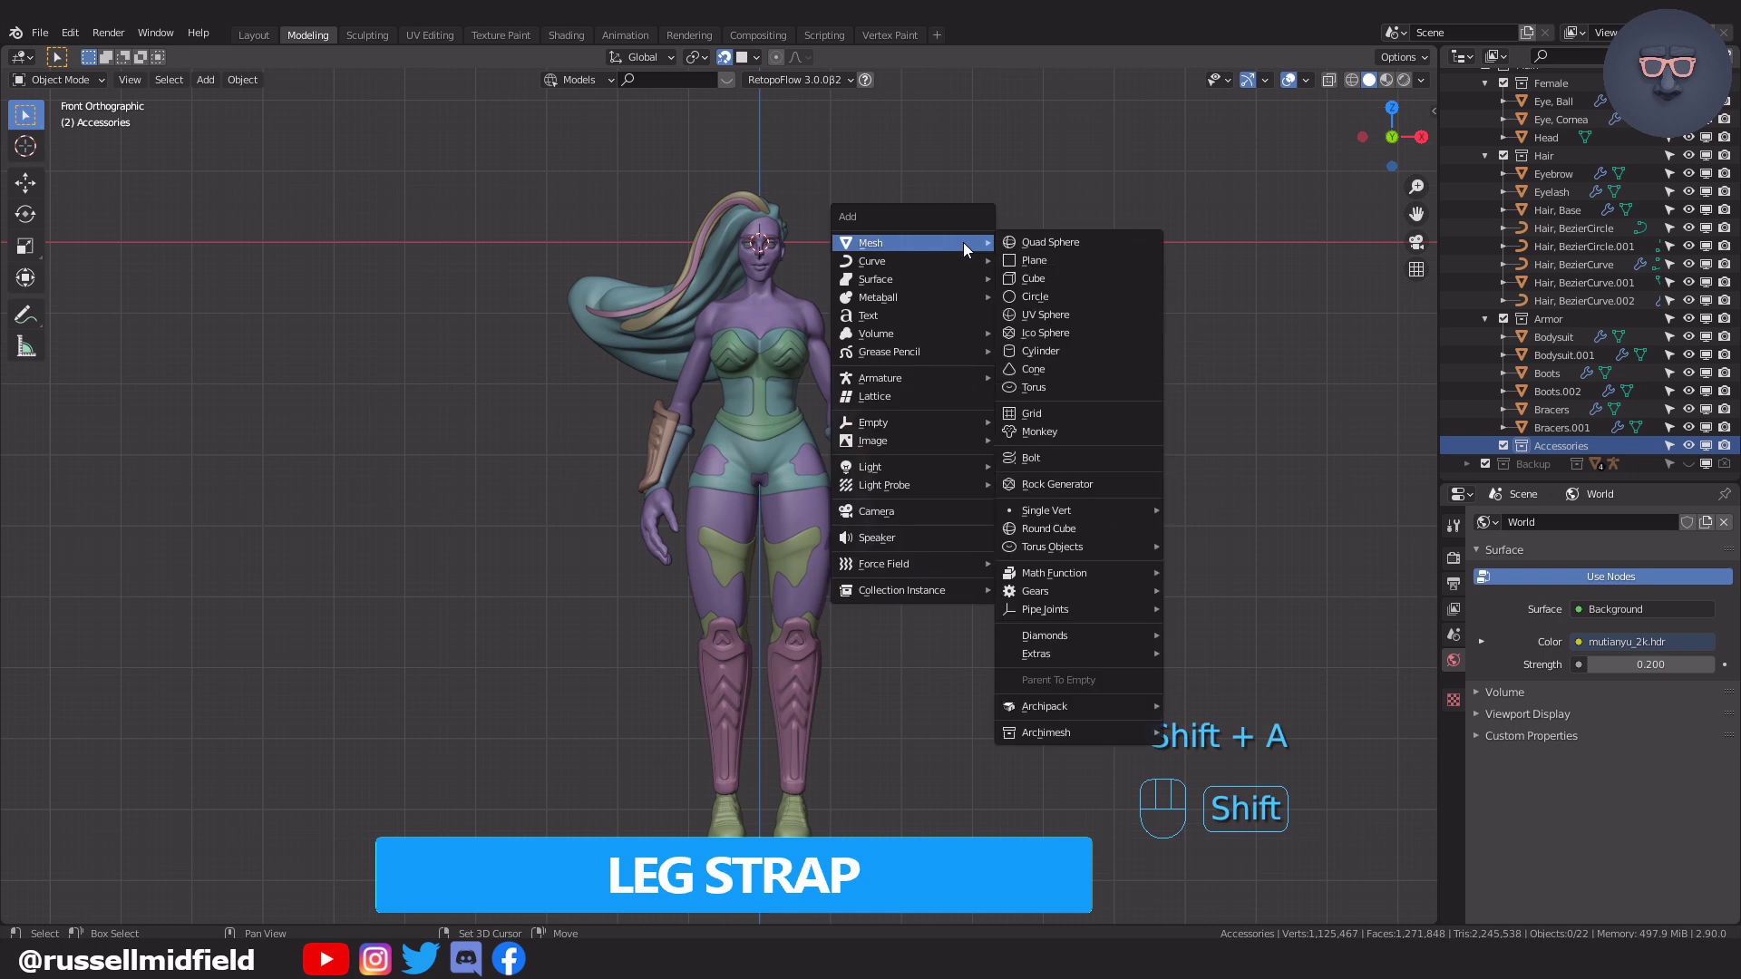
left_click(1046, 262)
key("s")
key("x")
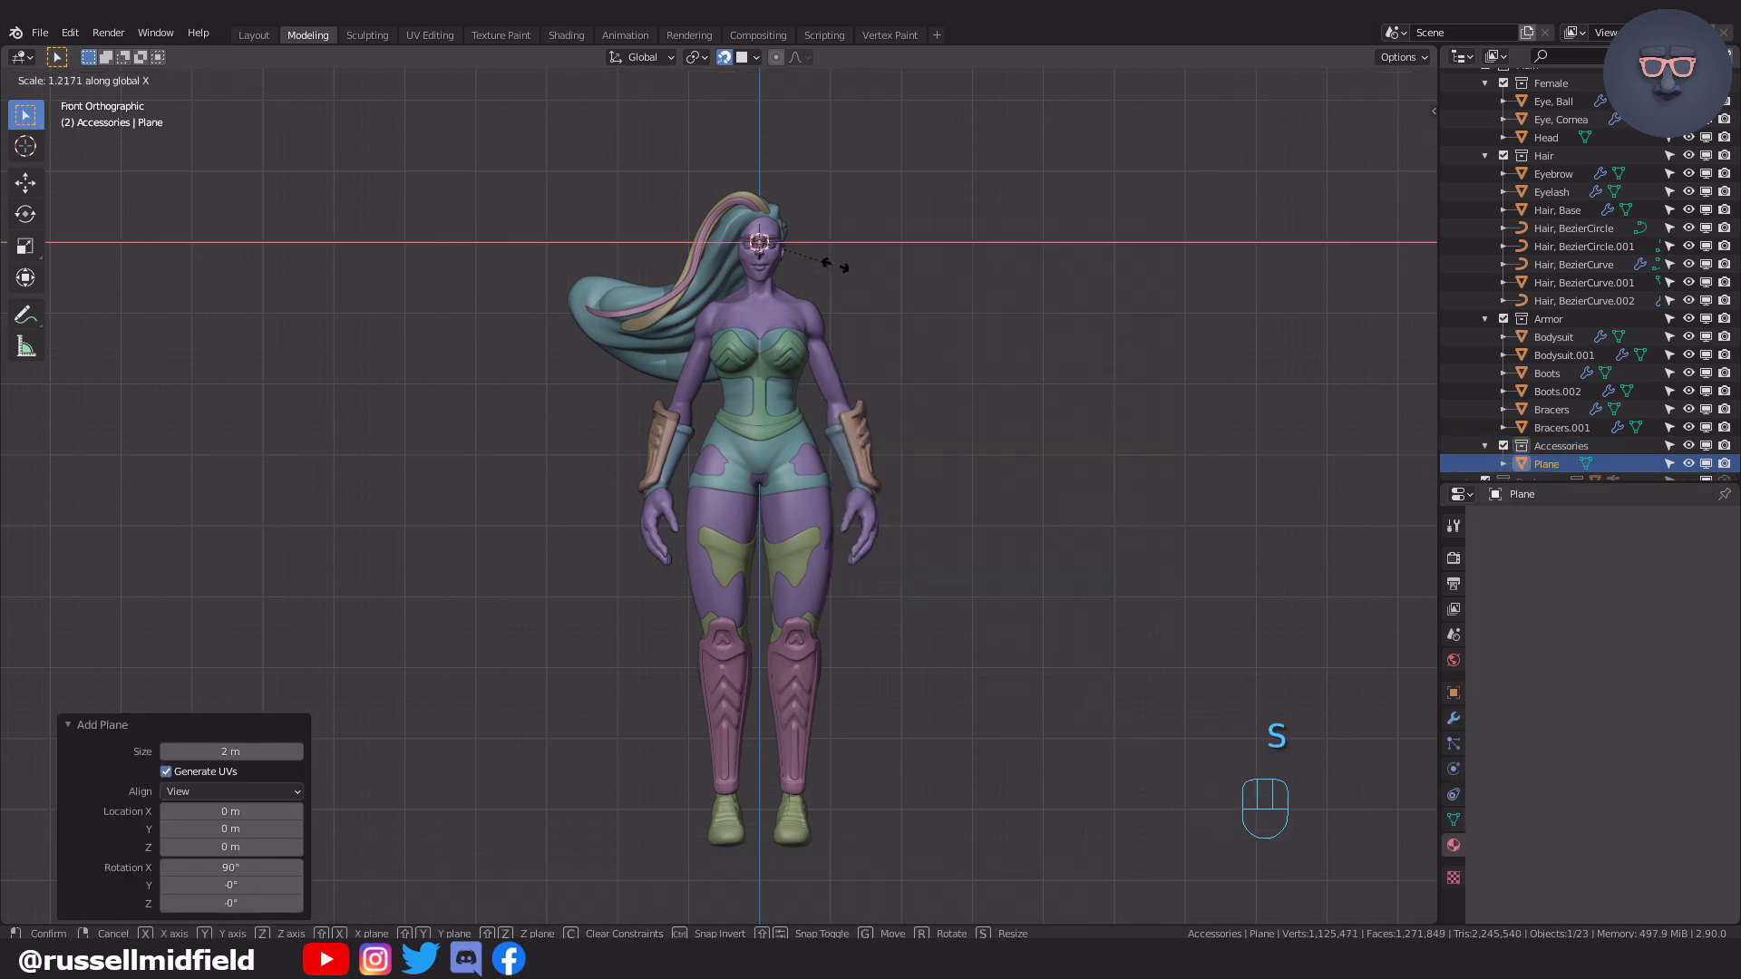
left_click(46, 368)
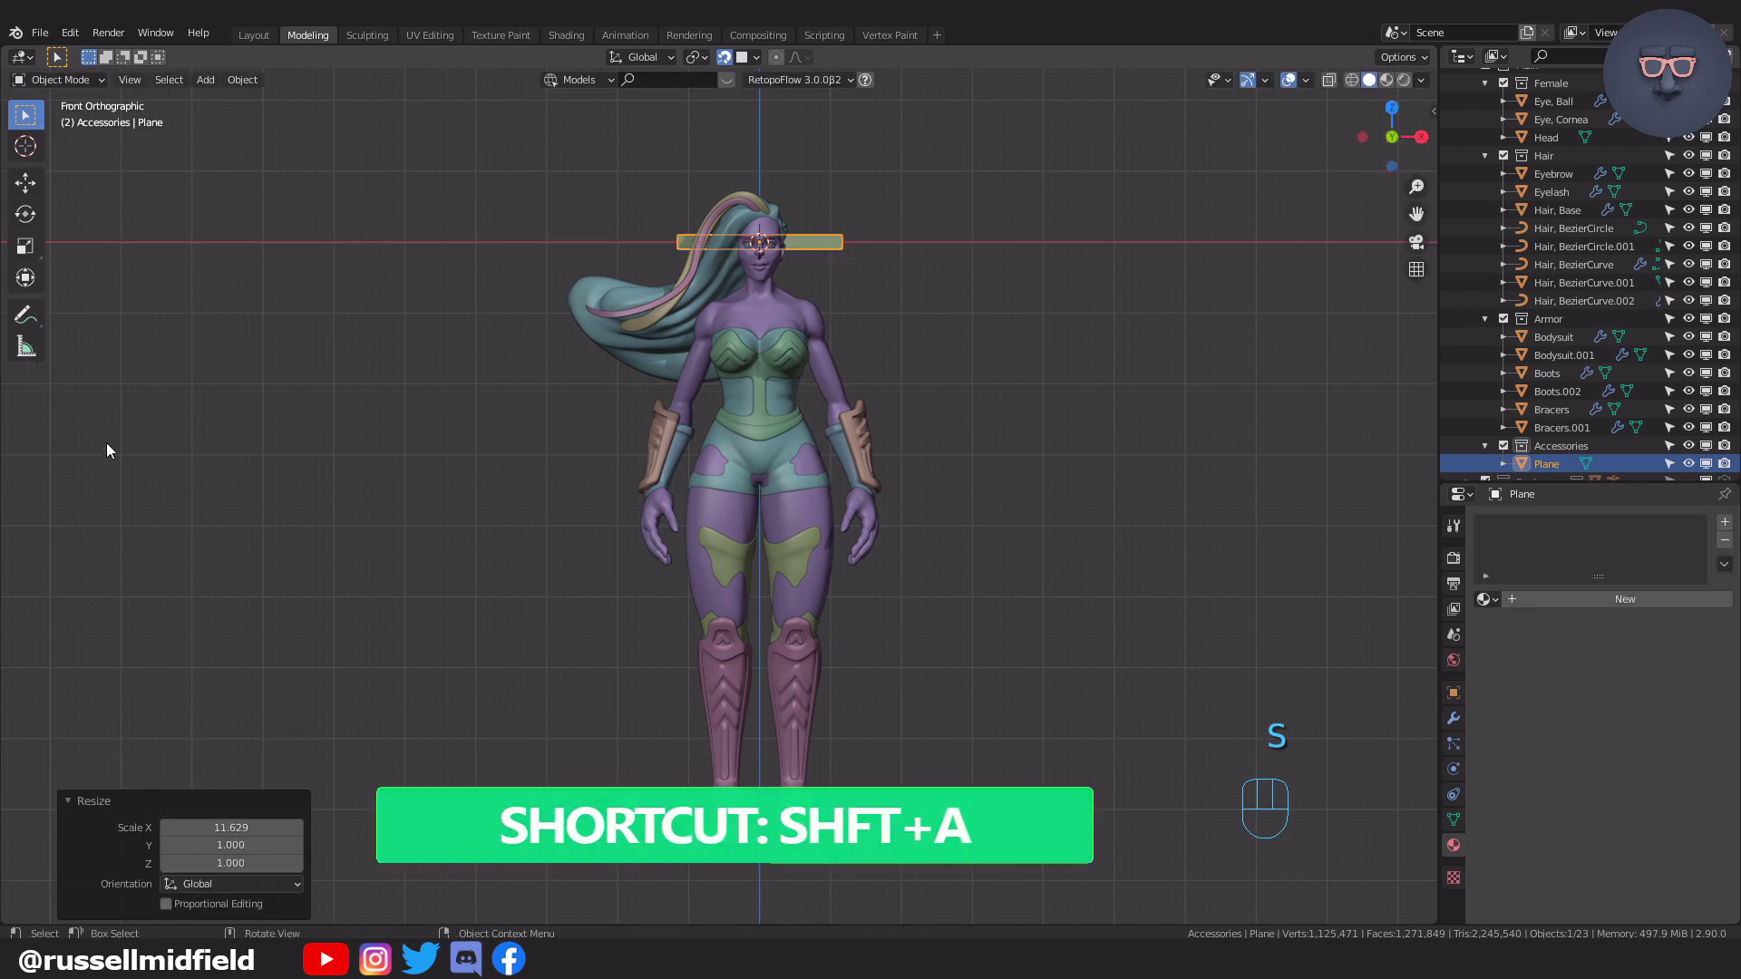
Isolate the strip in local view and add three evenly spaced loop cuts across its length in Edit Mode.
key("KP_Divide")
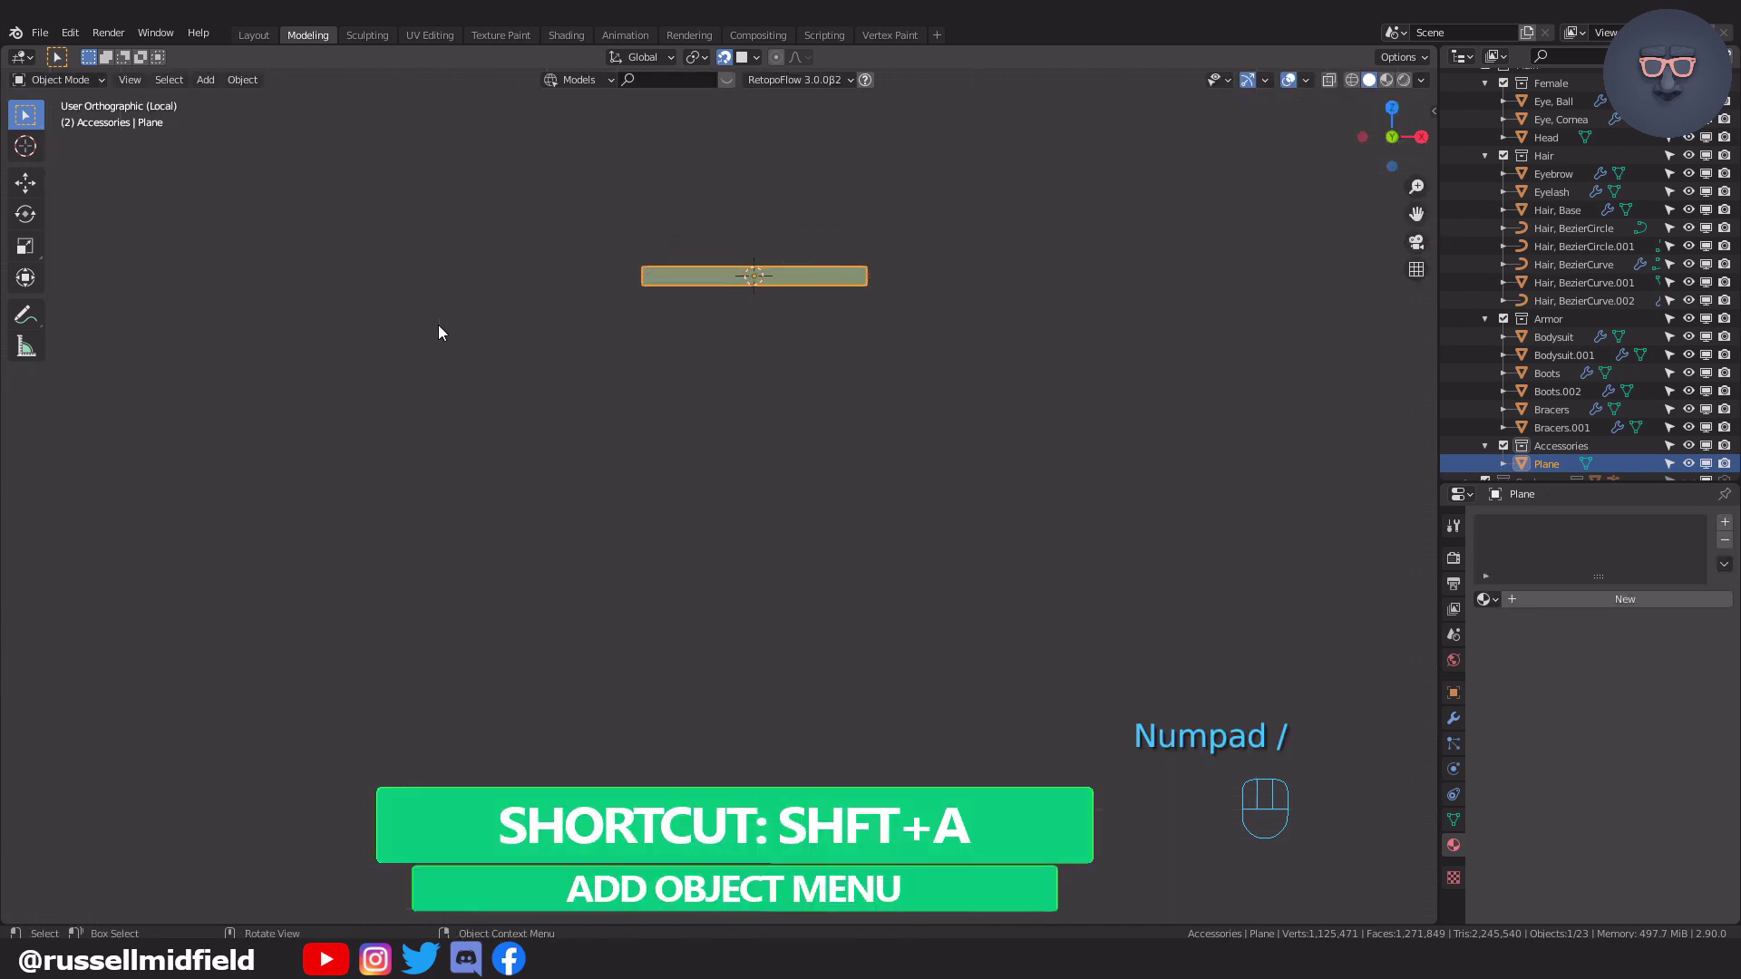
middle_click_drag(796, 555, 668, 404, "shift")
key("Tab")
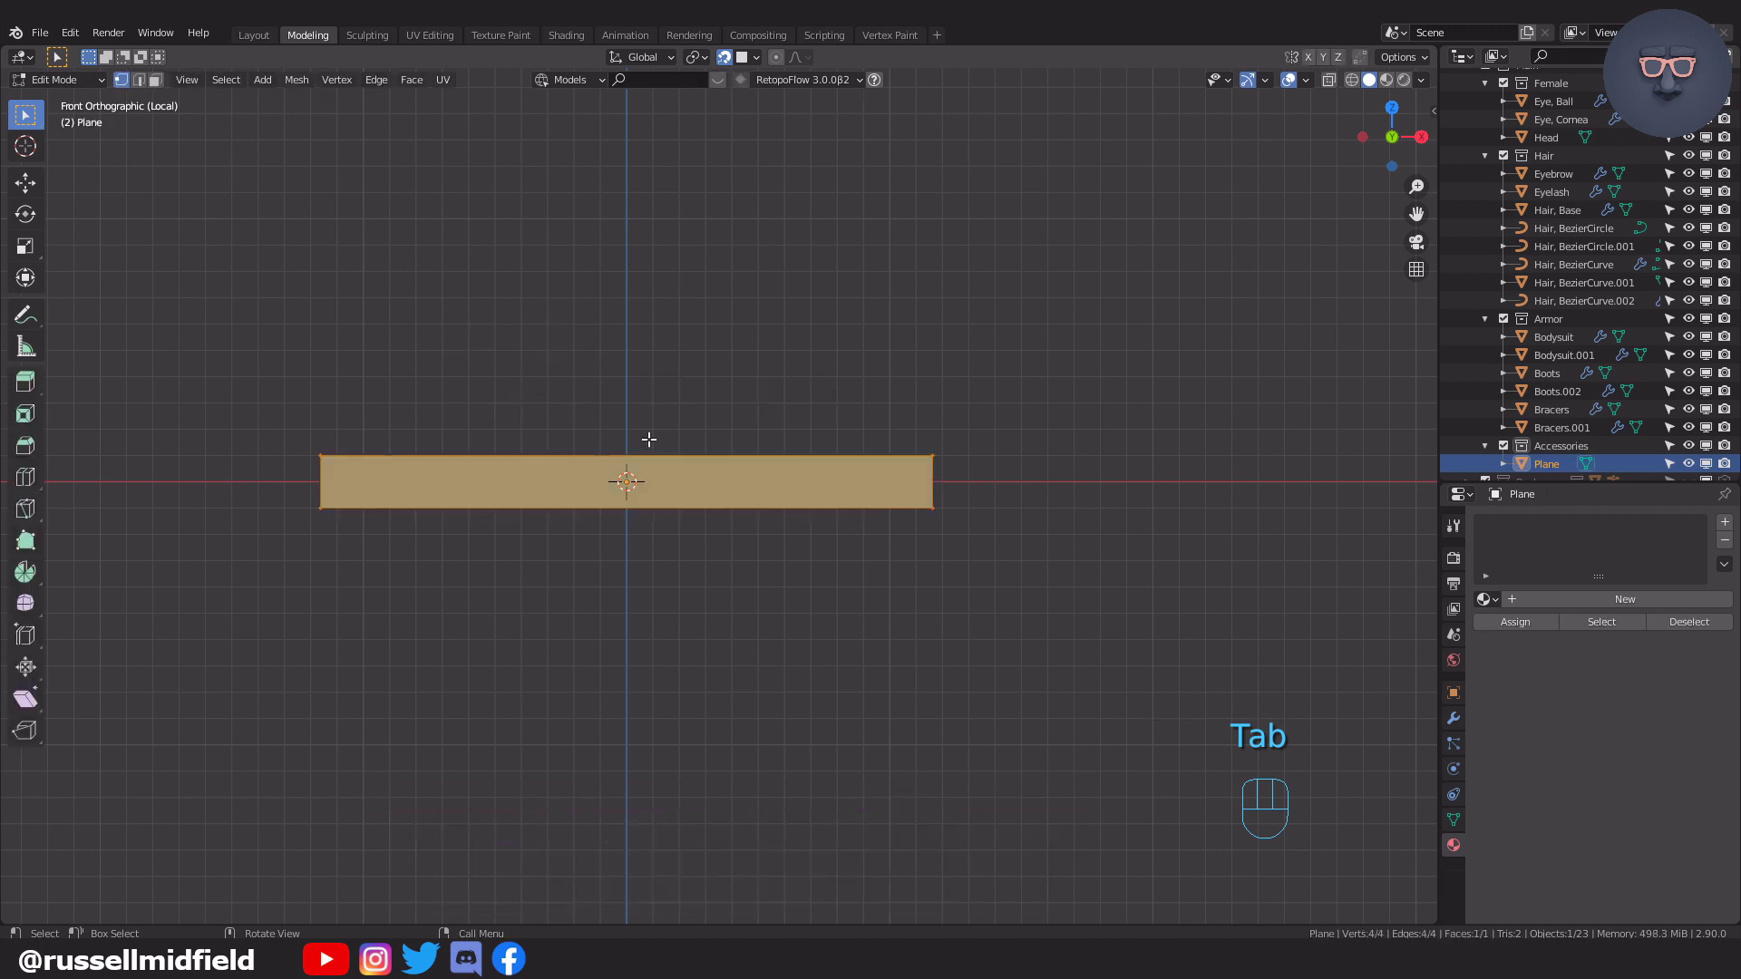
key("ctrl+r")
scroll(630, 475, "up", 4)
left_click(629, 474)
right_click(629, 473)
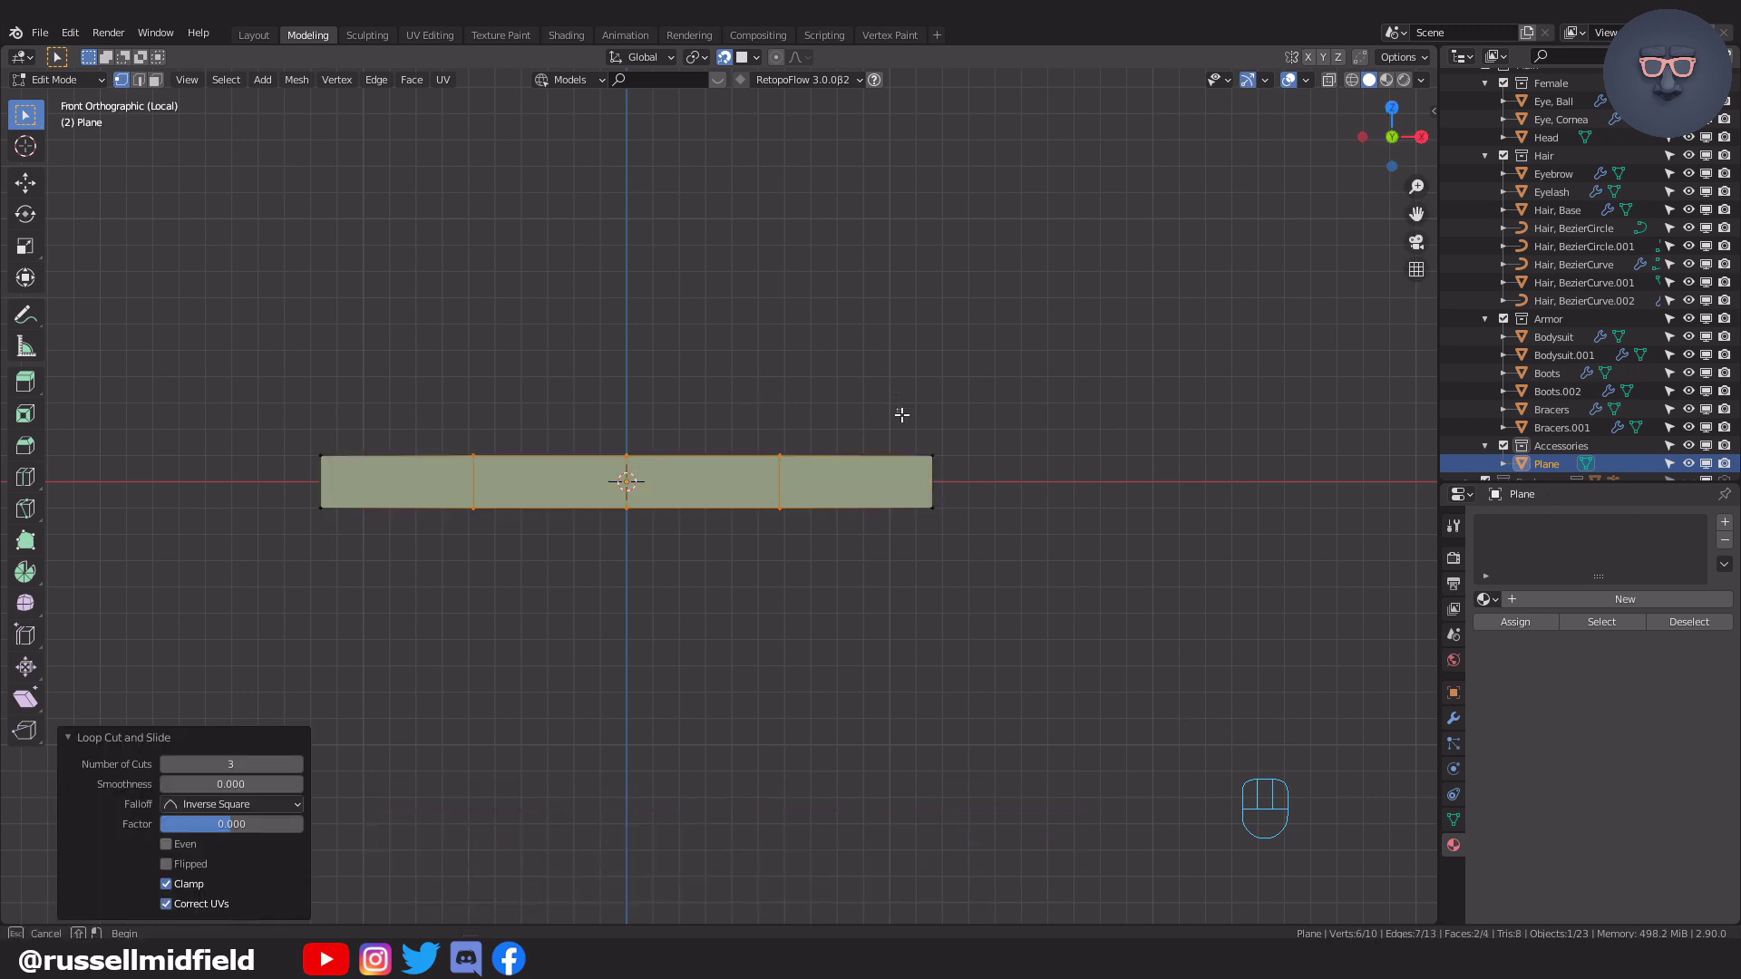
Select the strip's +X end edge and place the 3D cursor just behind it, at about X 11.6 m, Y 1.05 m.
left_click_drag(939, 510, 942, 518)
middle_click_drag(925, 517, 937, 575)
key("KP_7")
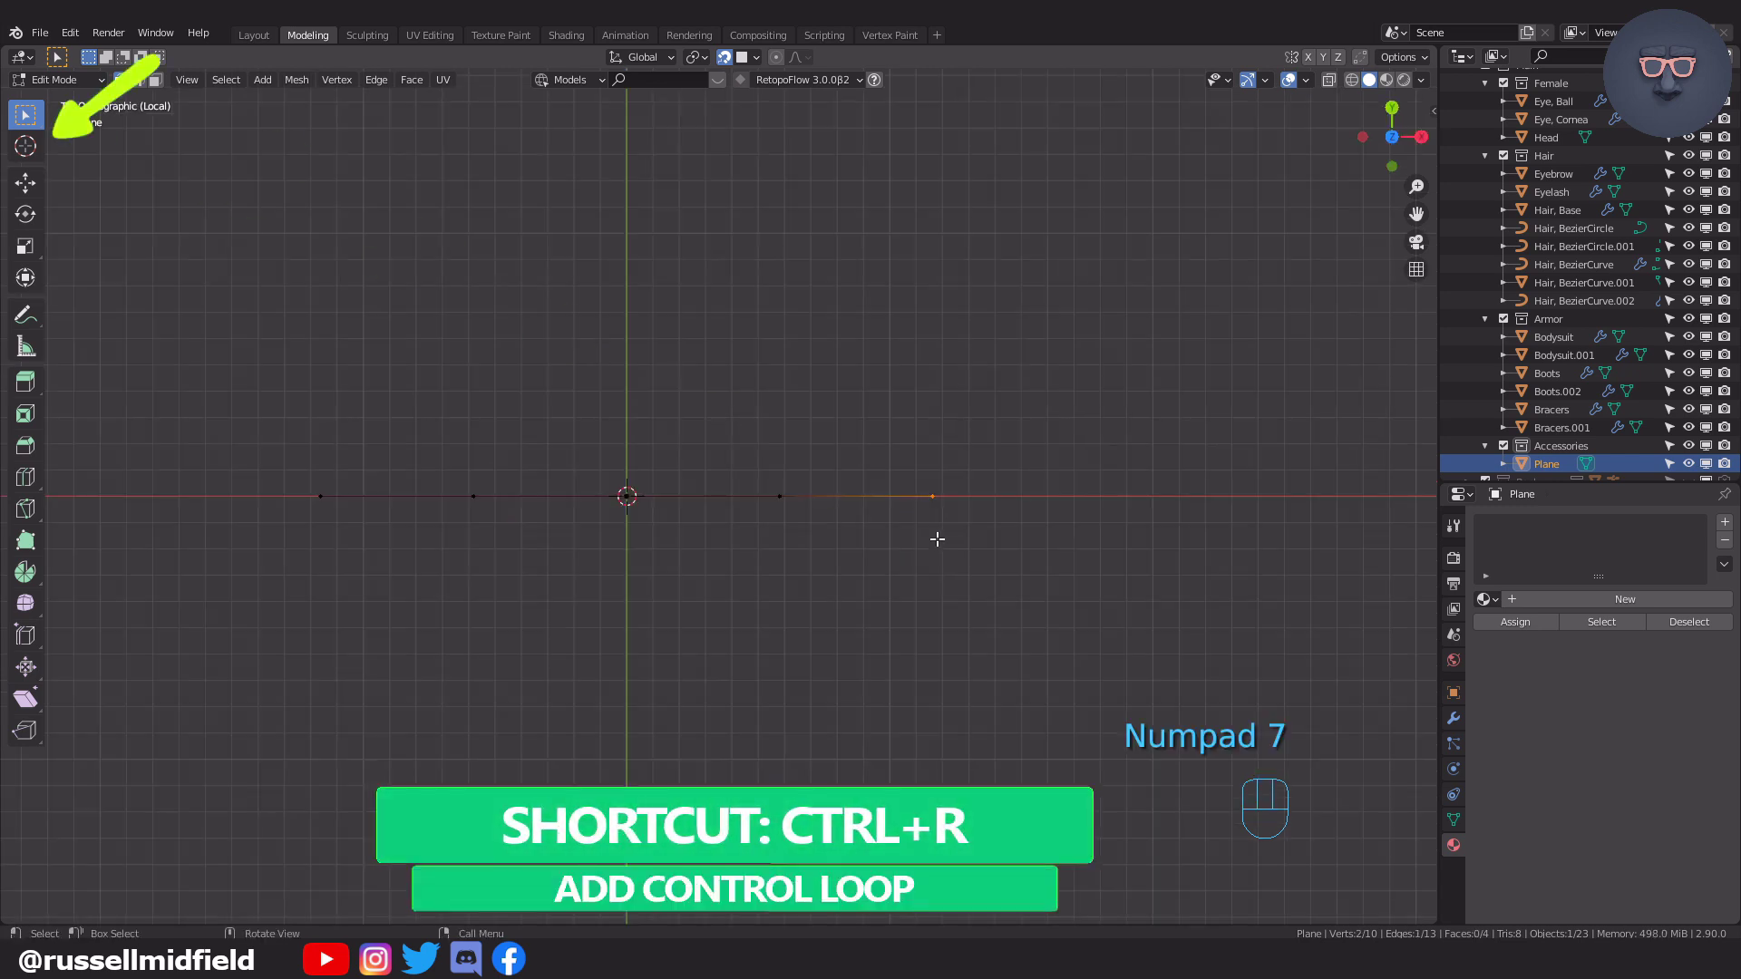
left_click(26, 145)
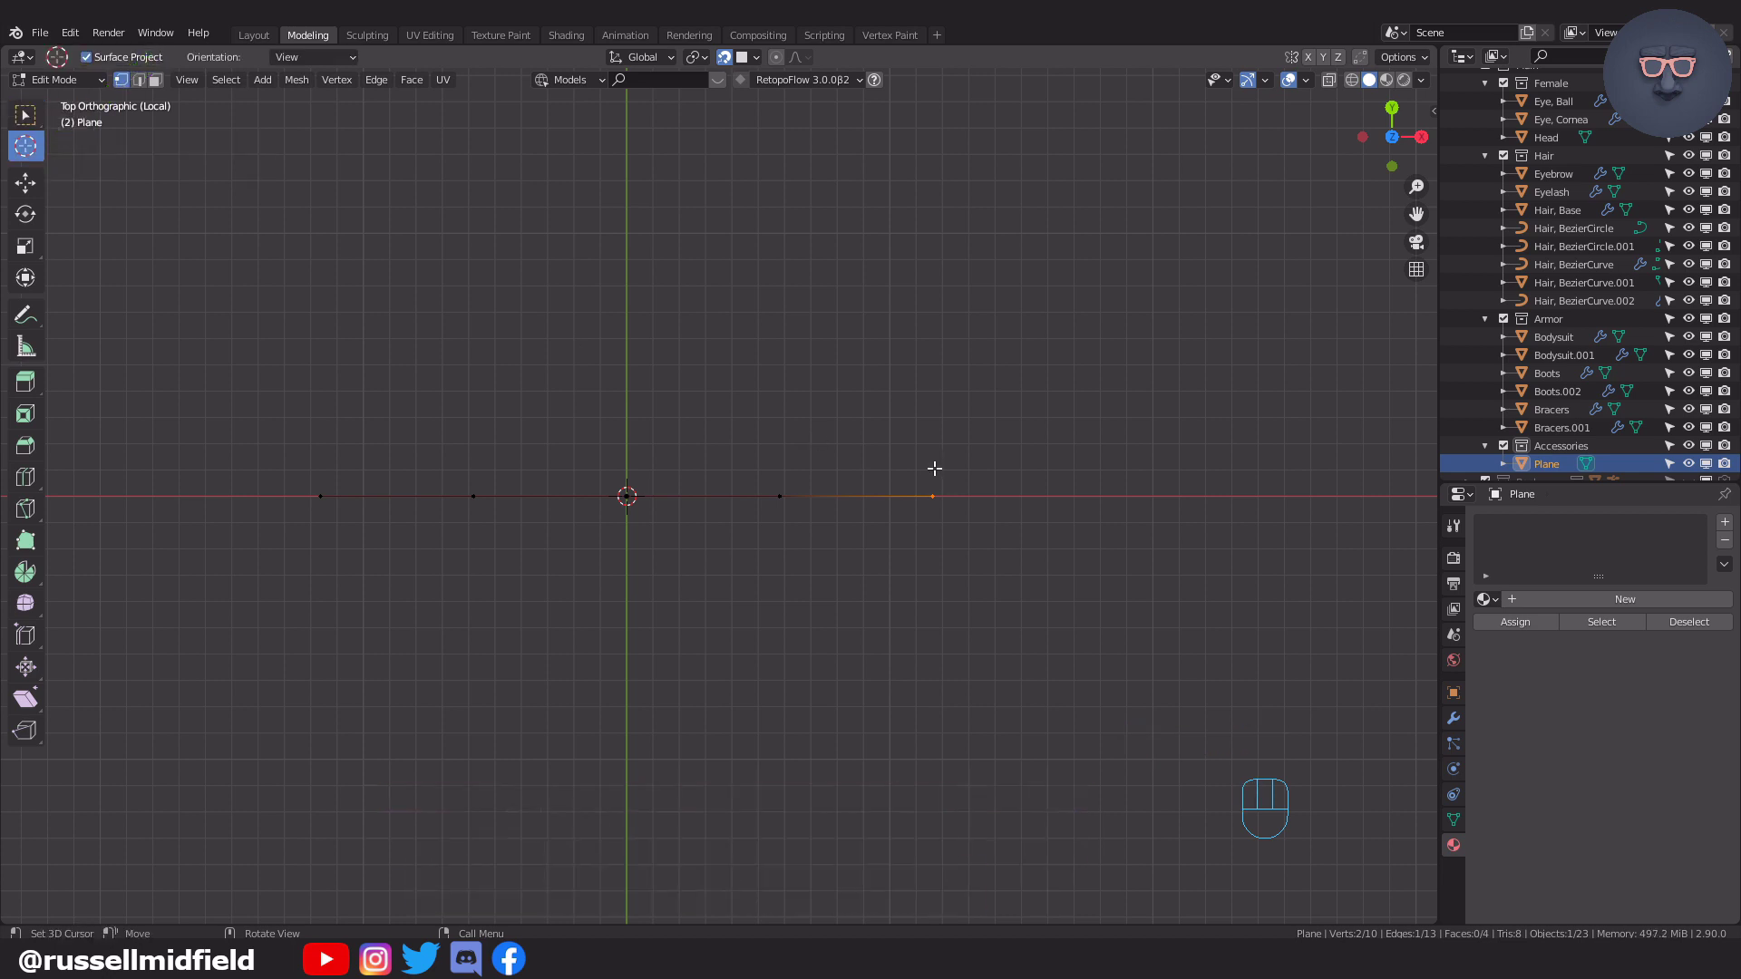
key("KP_7")
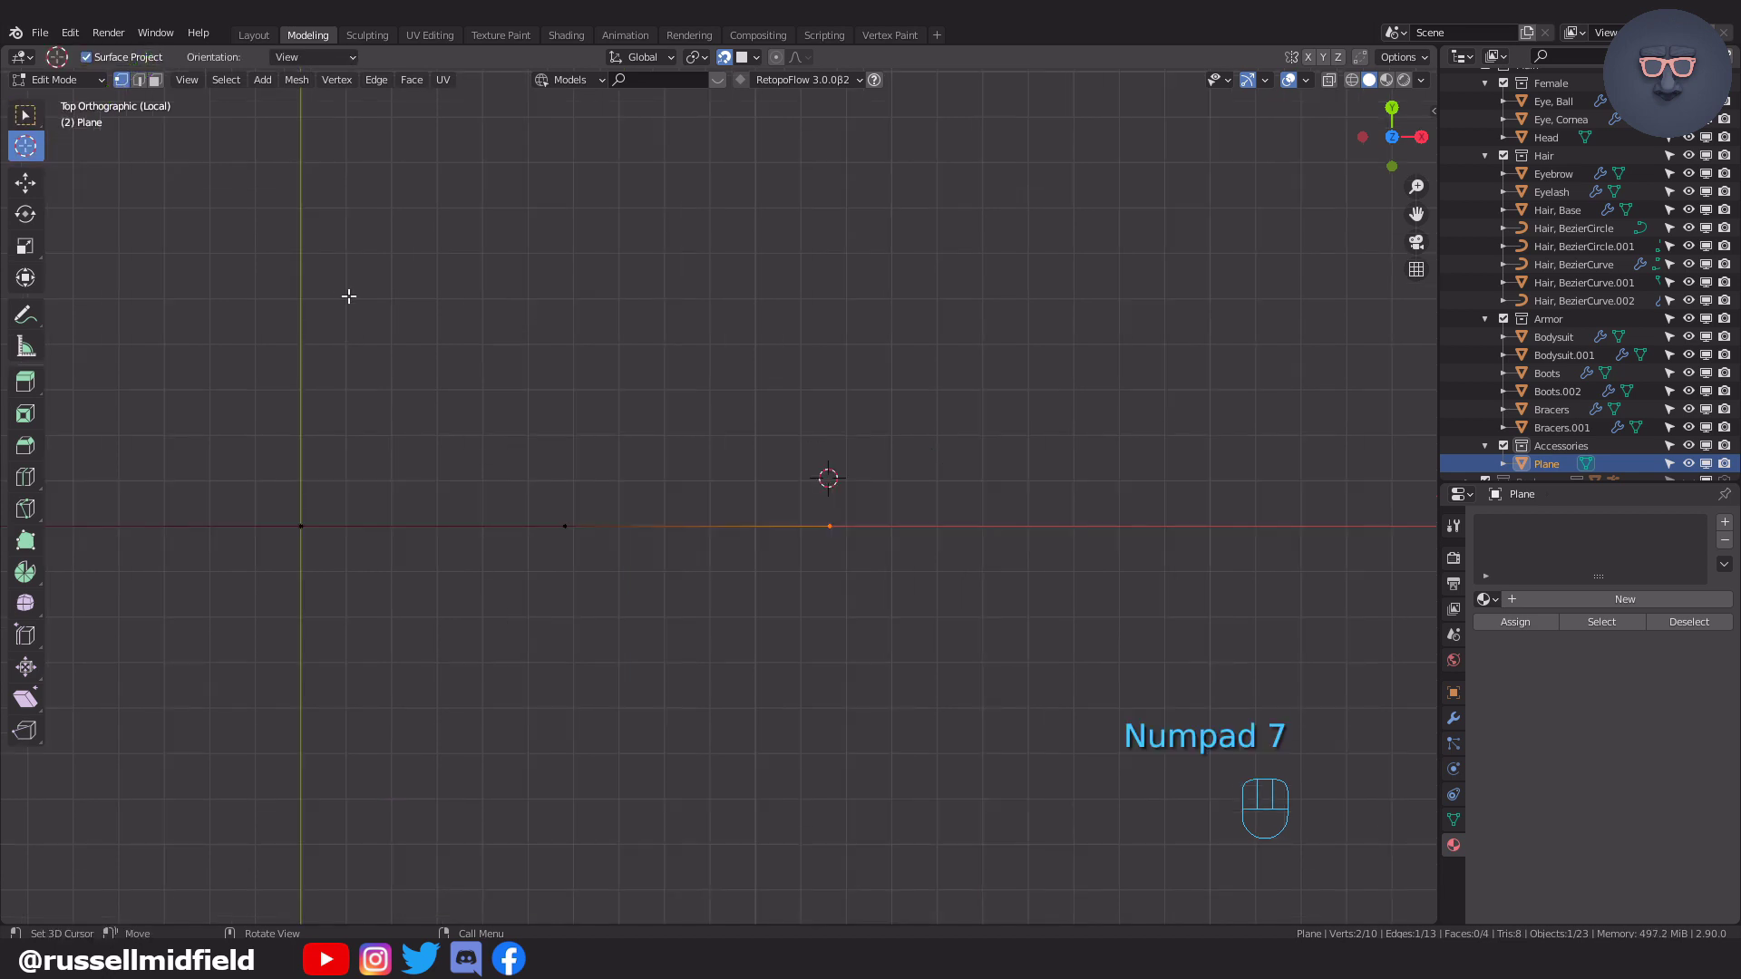
Spin the selected end edge around the 3D cursor in 6 steps with an angle of -225°.
key("F3")
key("BackSpace")
type("spin")
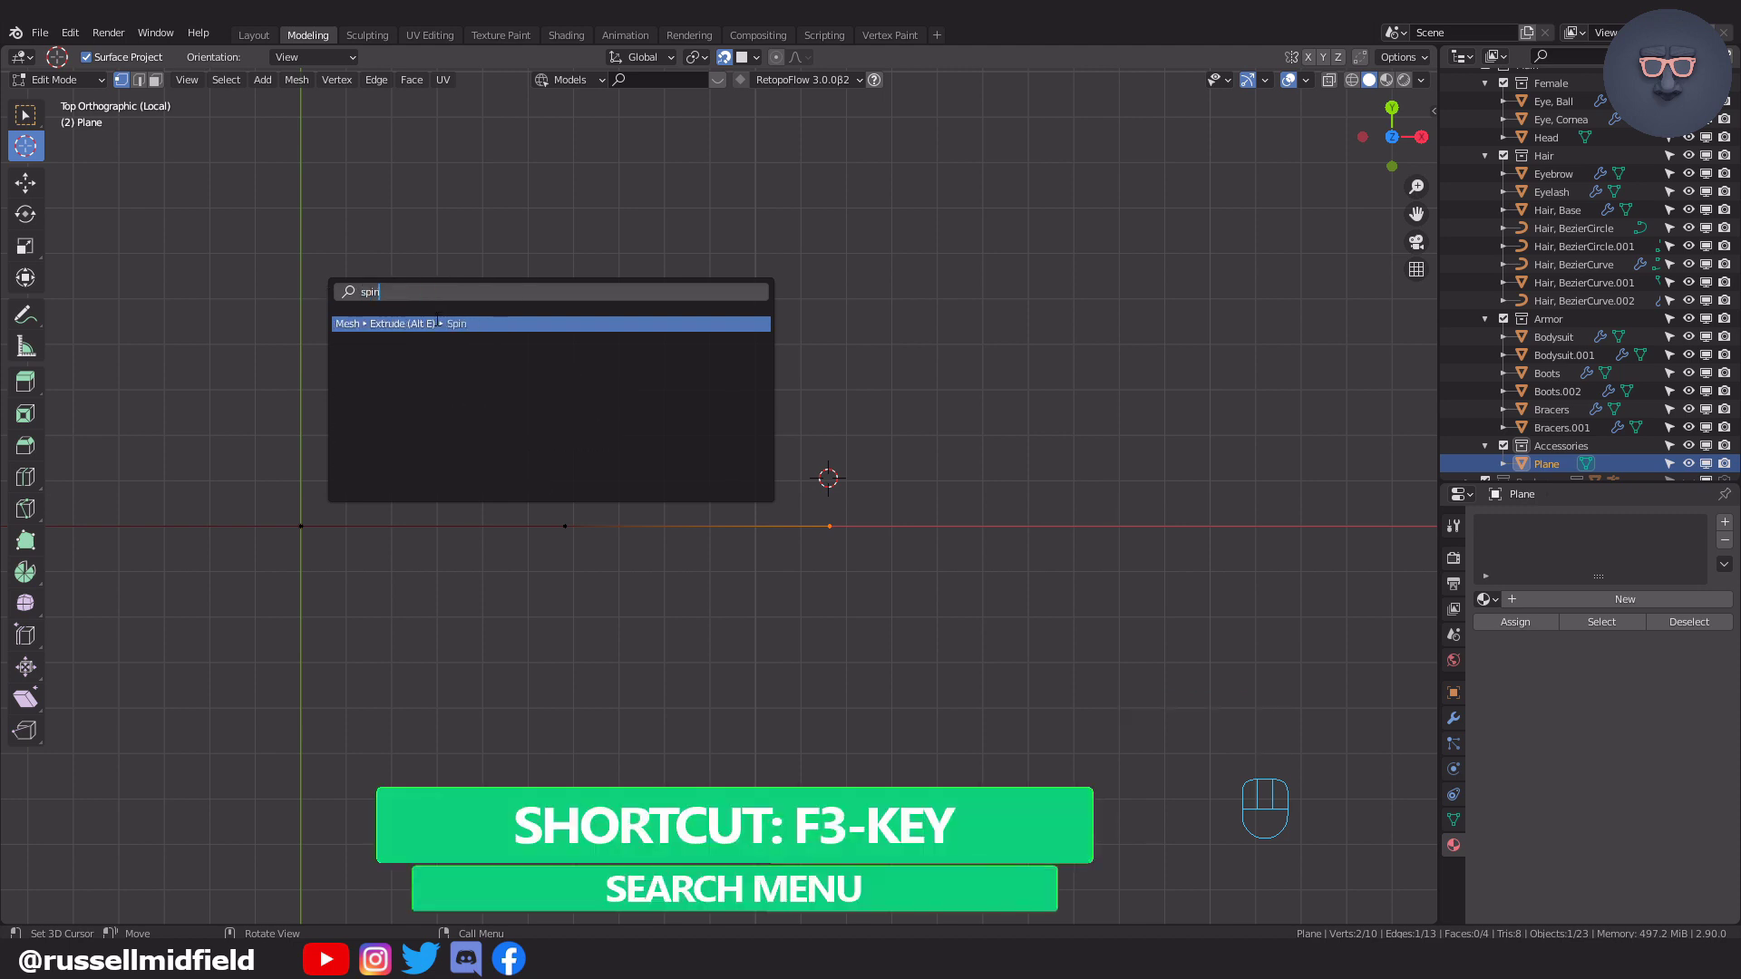
left_click(466, 323)
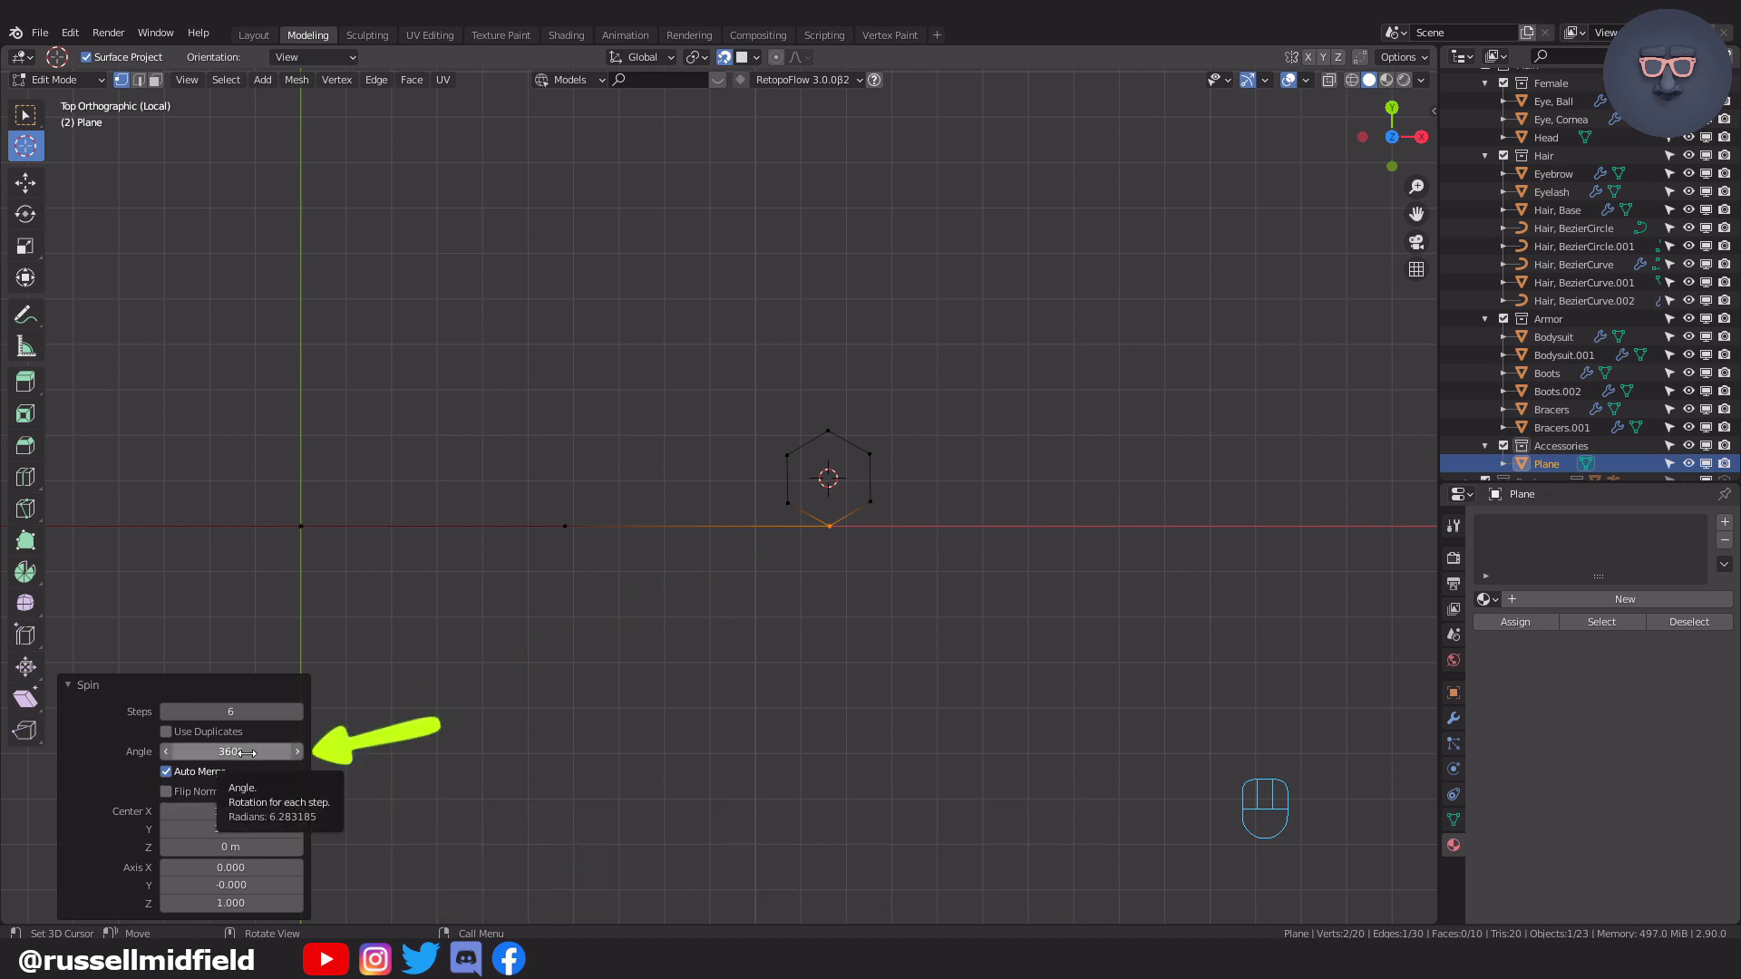
left_click_drag(247, 753, 168, 753)
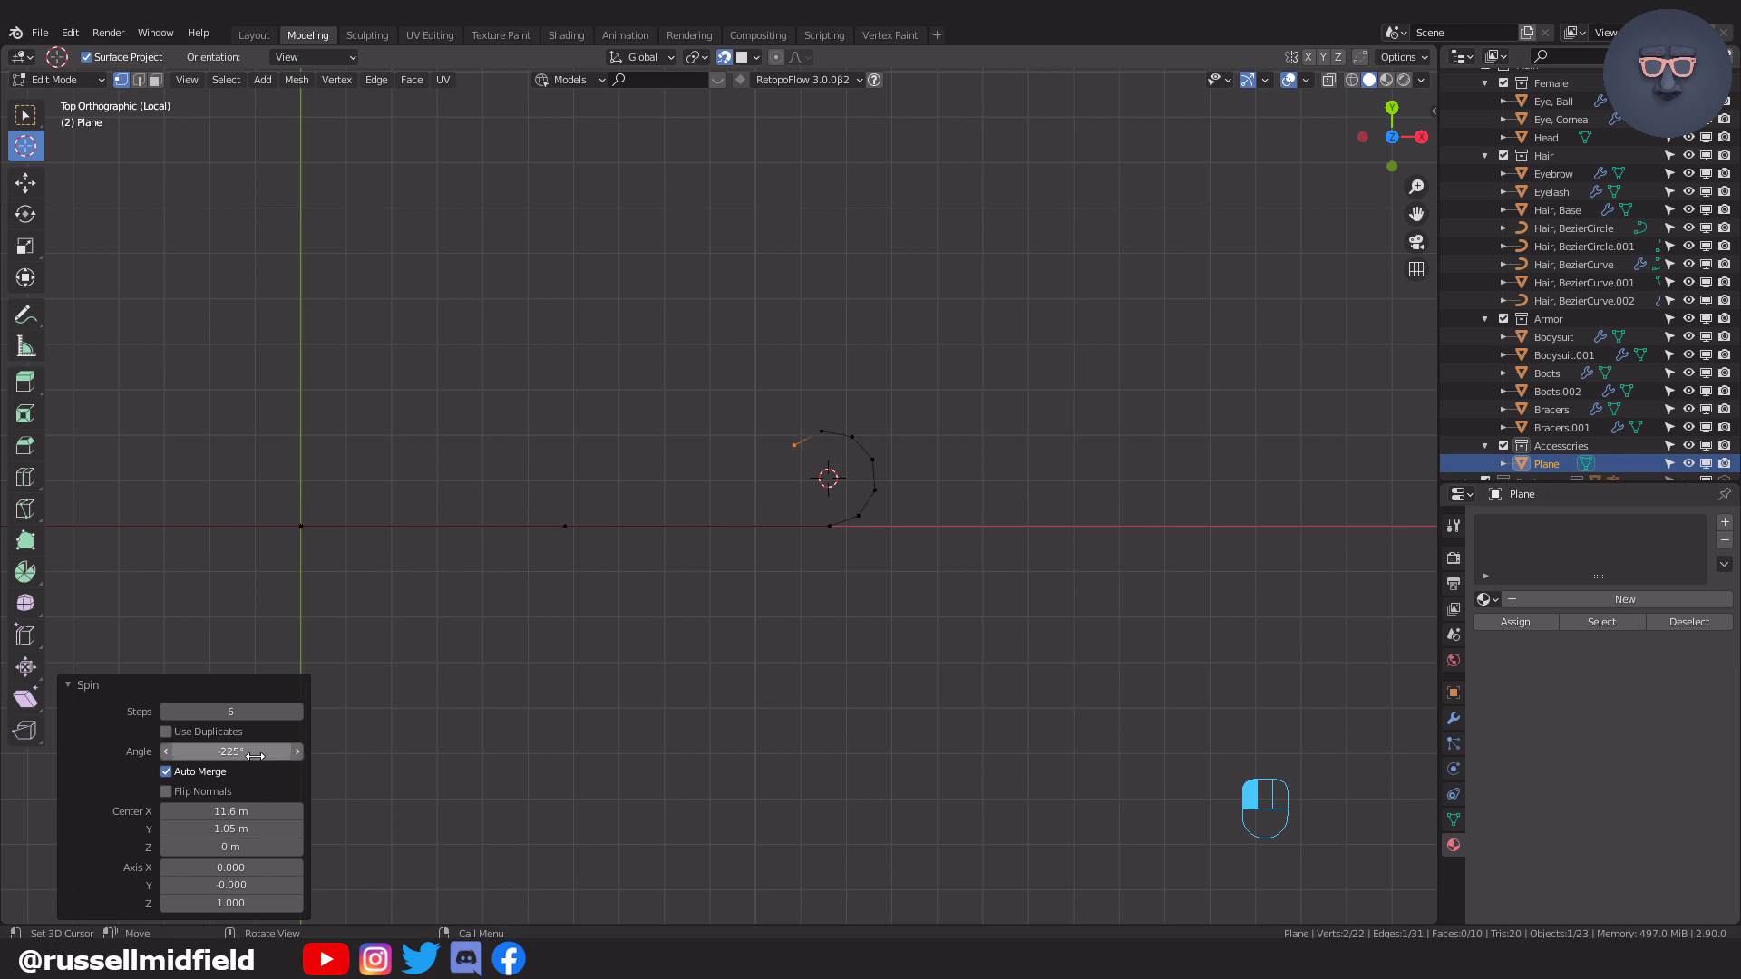
Extrude the end of the curl three times, running it back along the strip to its centre line.
mouse_move(777, 665)
middle_mouse_down()
mouse_move(765, 614)
mouse_move(671, 547)
mouse_move(629, 544)
mouse_move(696, 569)
mouse_move(835, 680)
mouse_move(797, 692)
middle_mouse_up()
key("KP_7")
key("e")
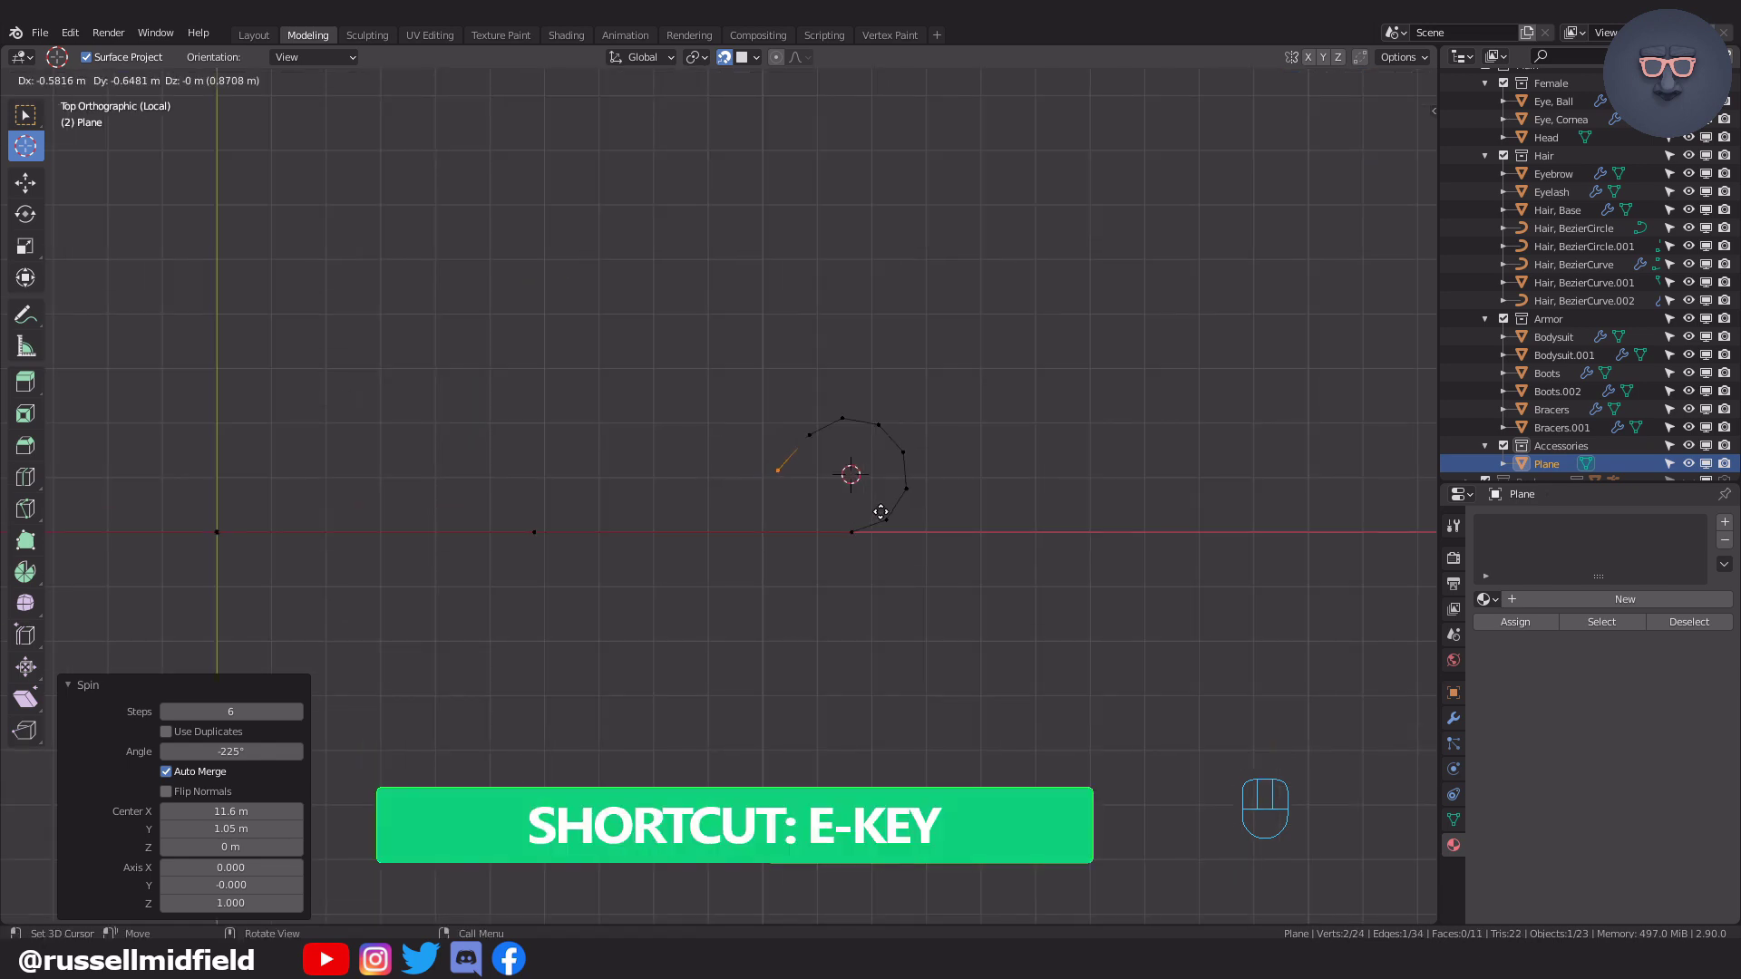
left_click(877, 511)
key("e")
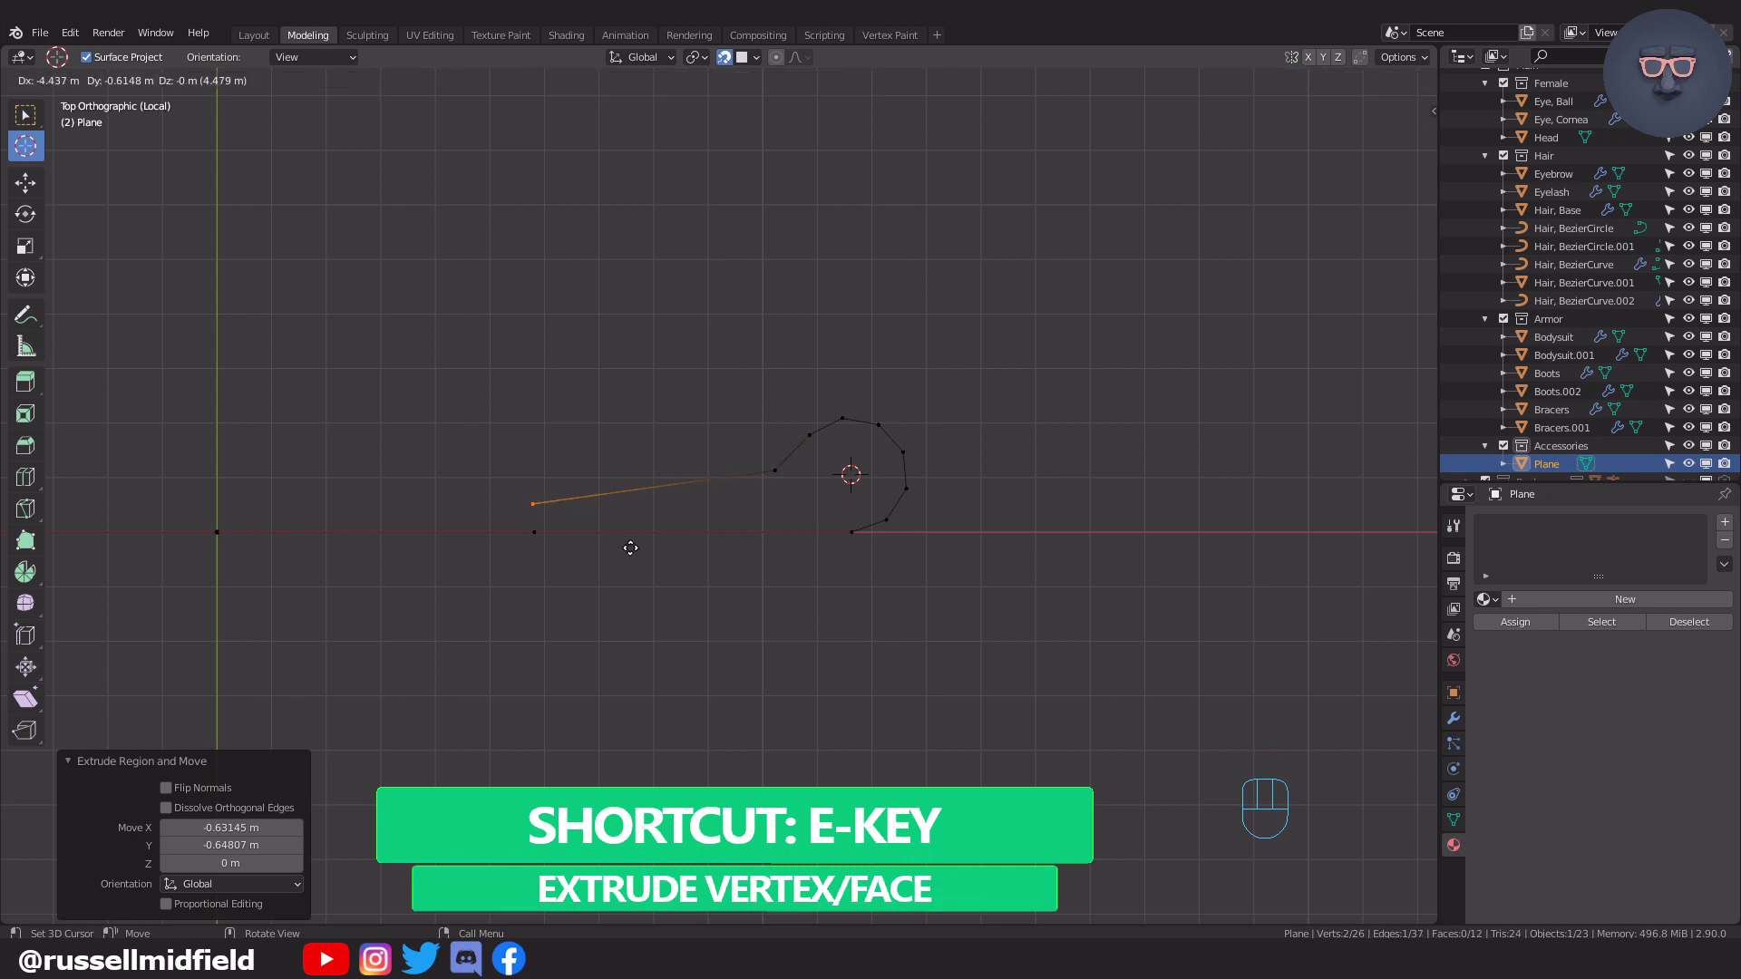
left_click(630, 547)
key("e")
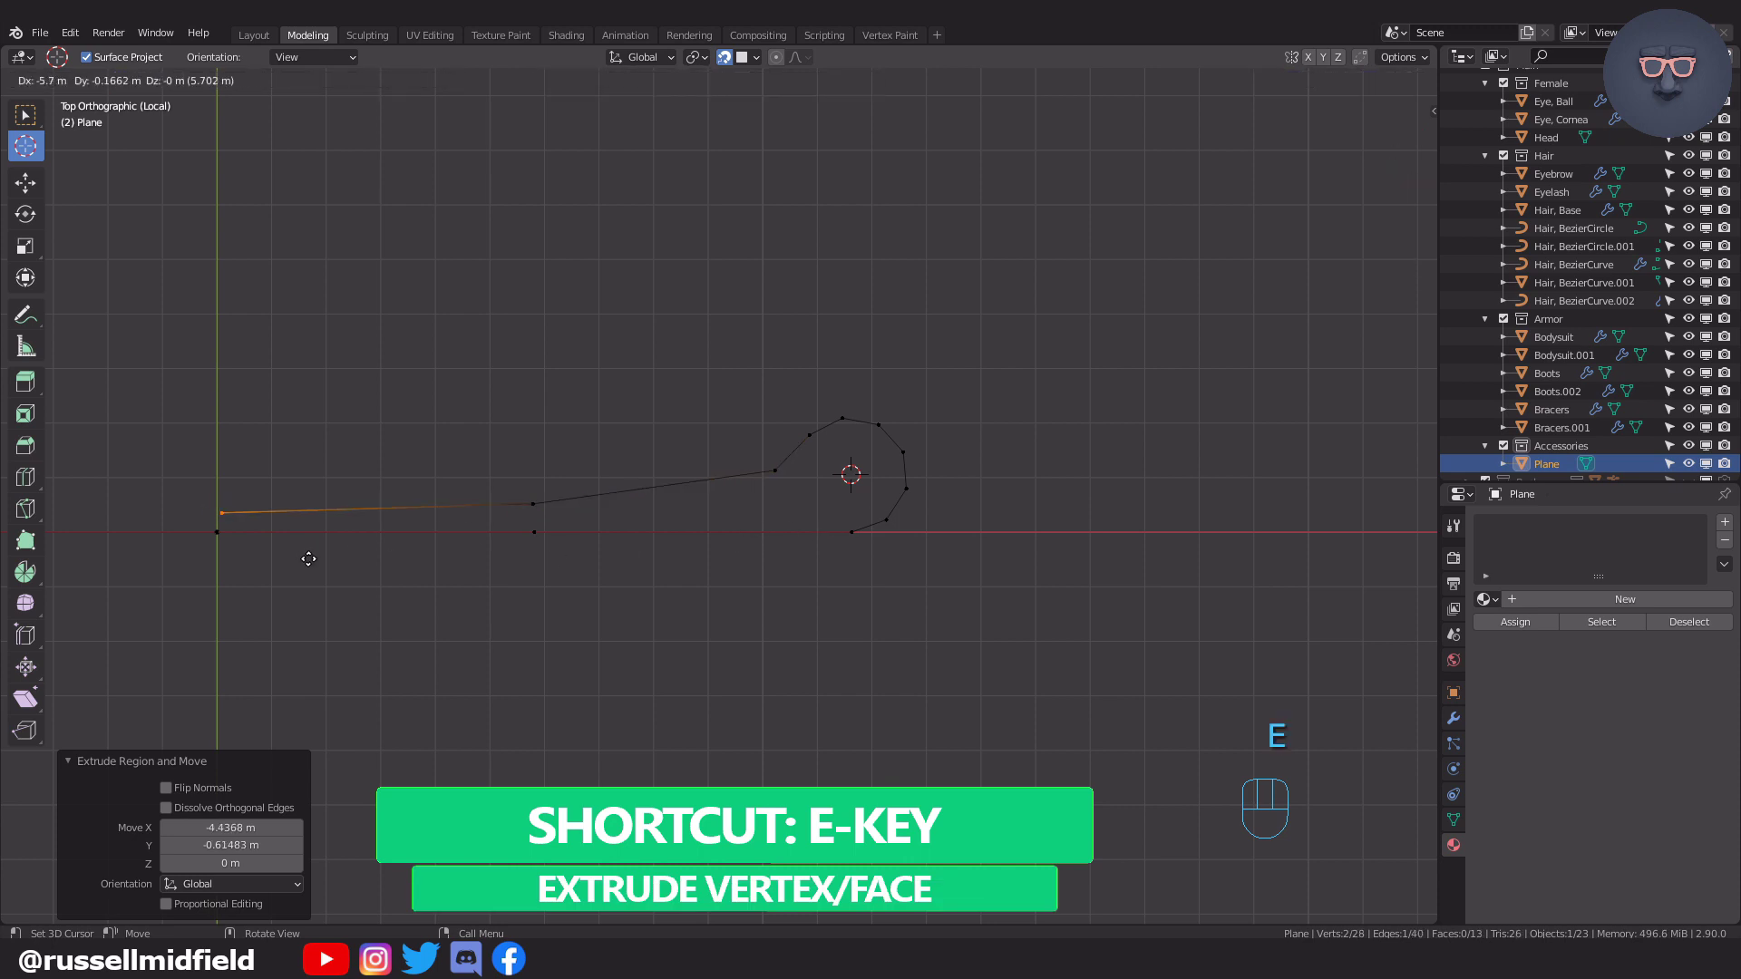
left_click(306, 559)
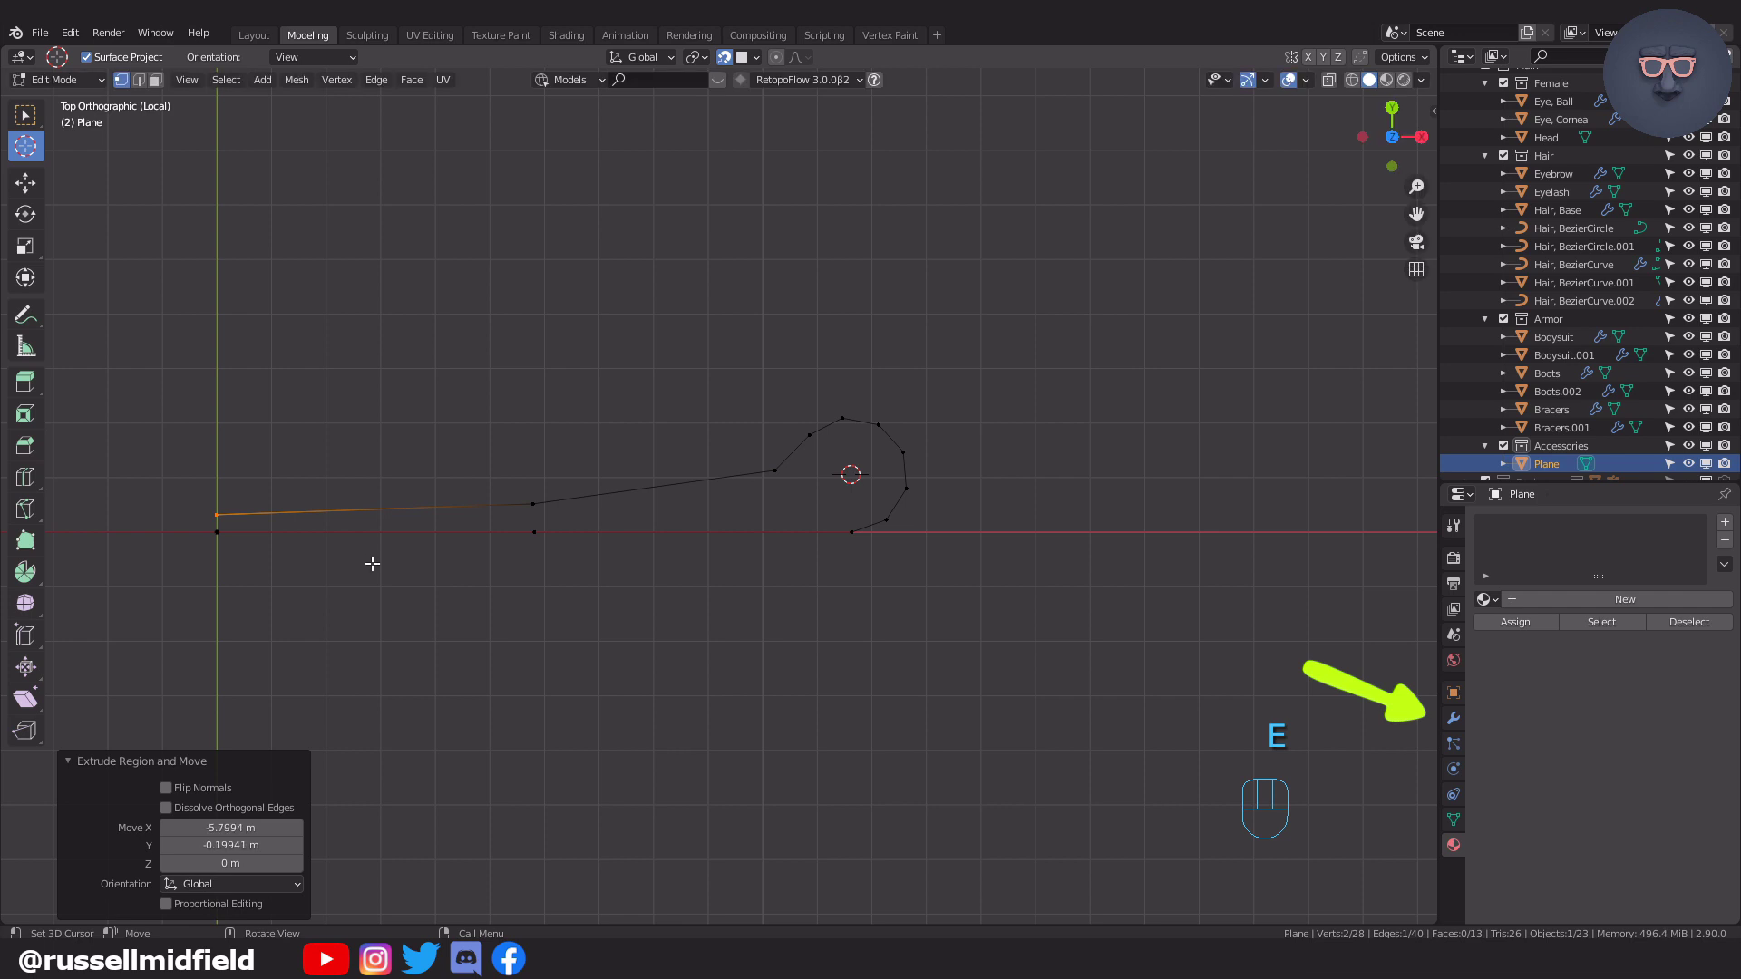
Add a Solidify modifier to the strap with a thickness of -0.5 m.
middle_click_drag(847, 610, 760, 537)
left_click(1453, 718)
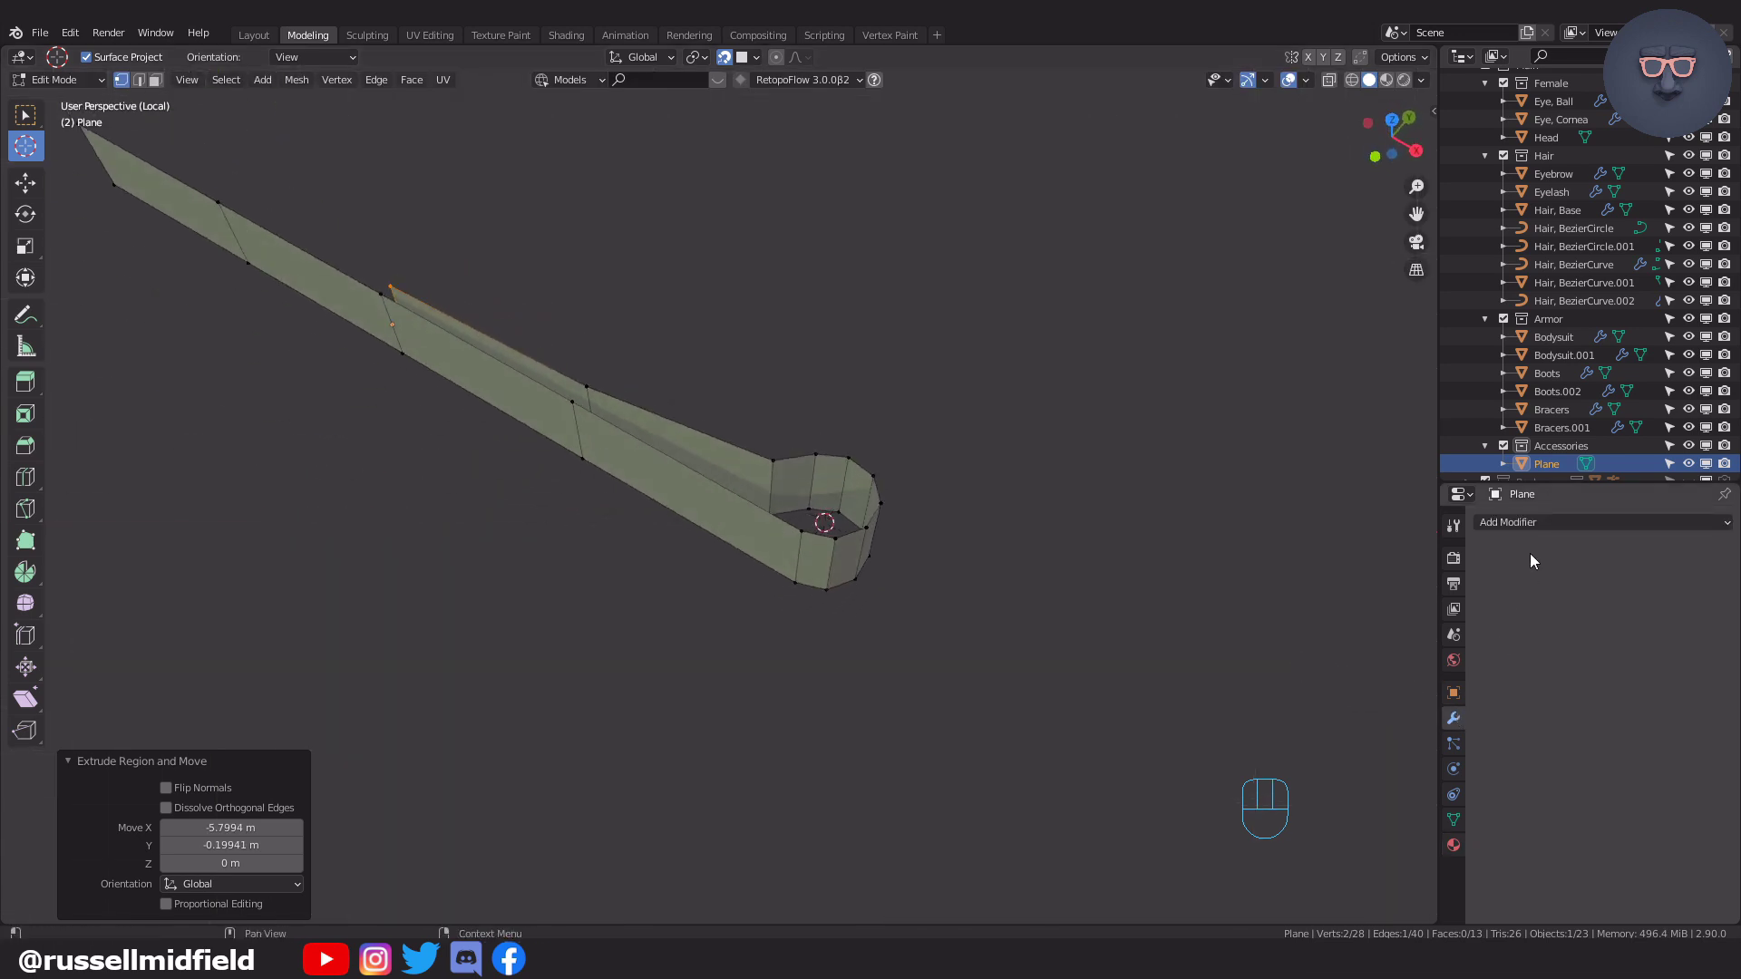
left_click(1532, 528)
left_click(1410, 794)
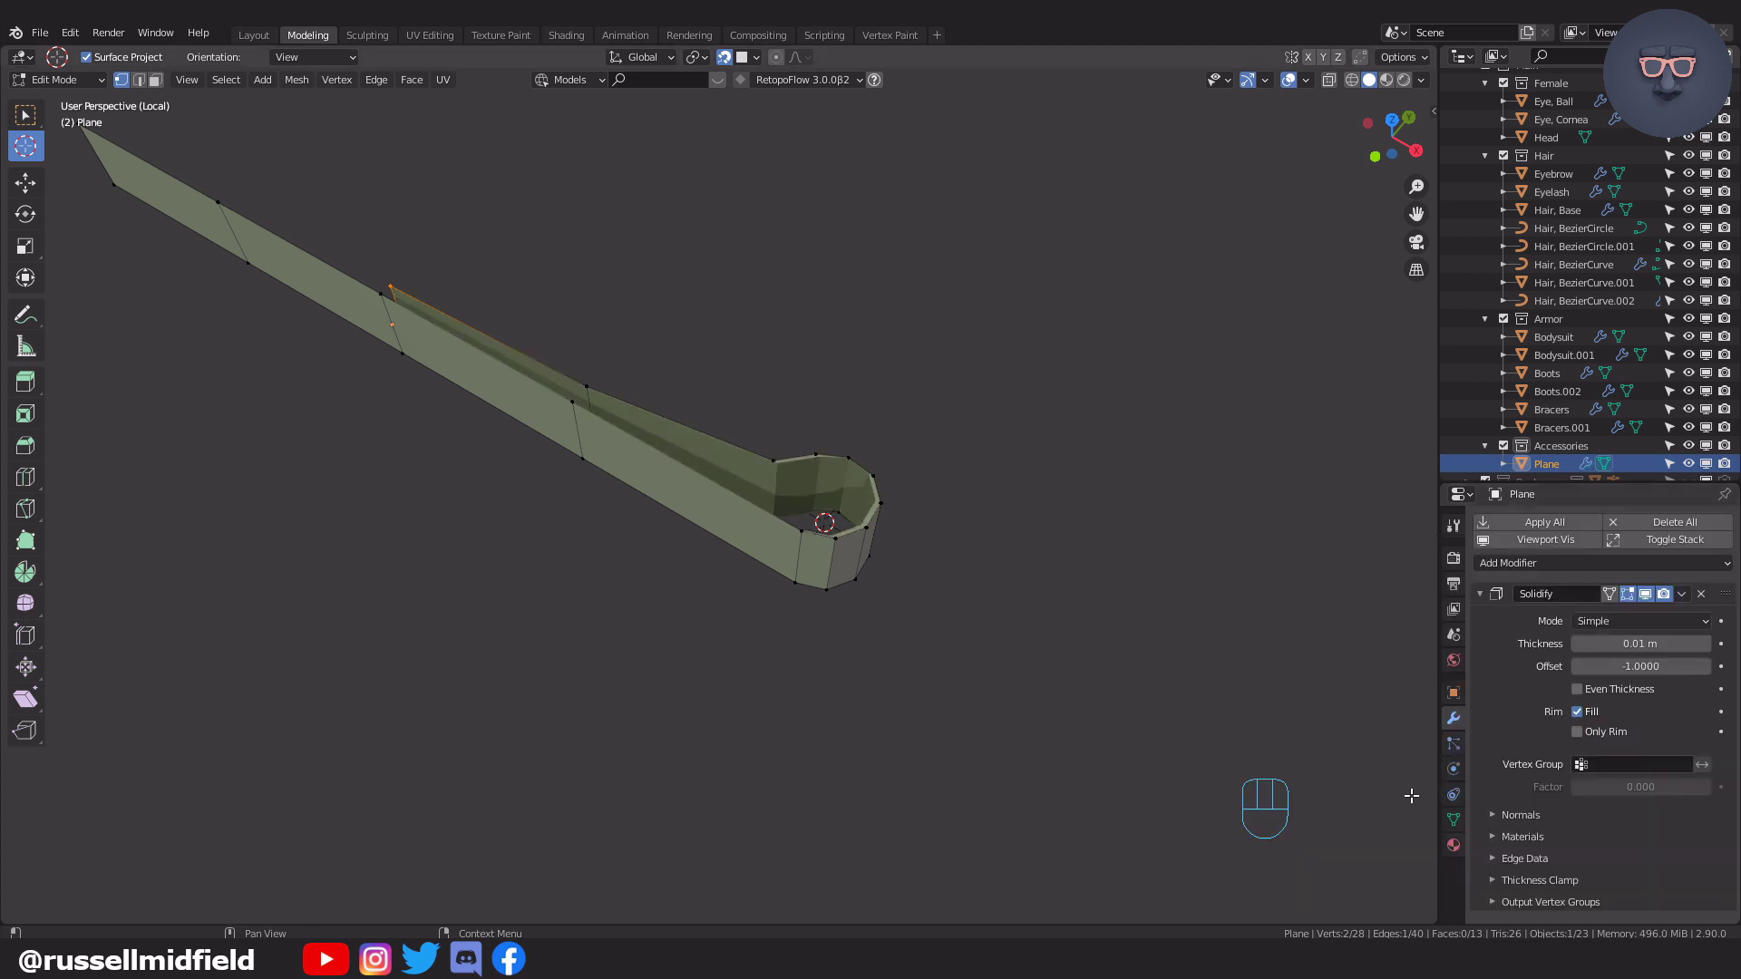
middle_click_drag(1411, 795, 1162, 705)
mouse_move(1639, 643)
left_mouse_down()
mouse_move(1541, 643)
mouse_move(1639, 643)
left_mouse_up()
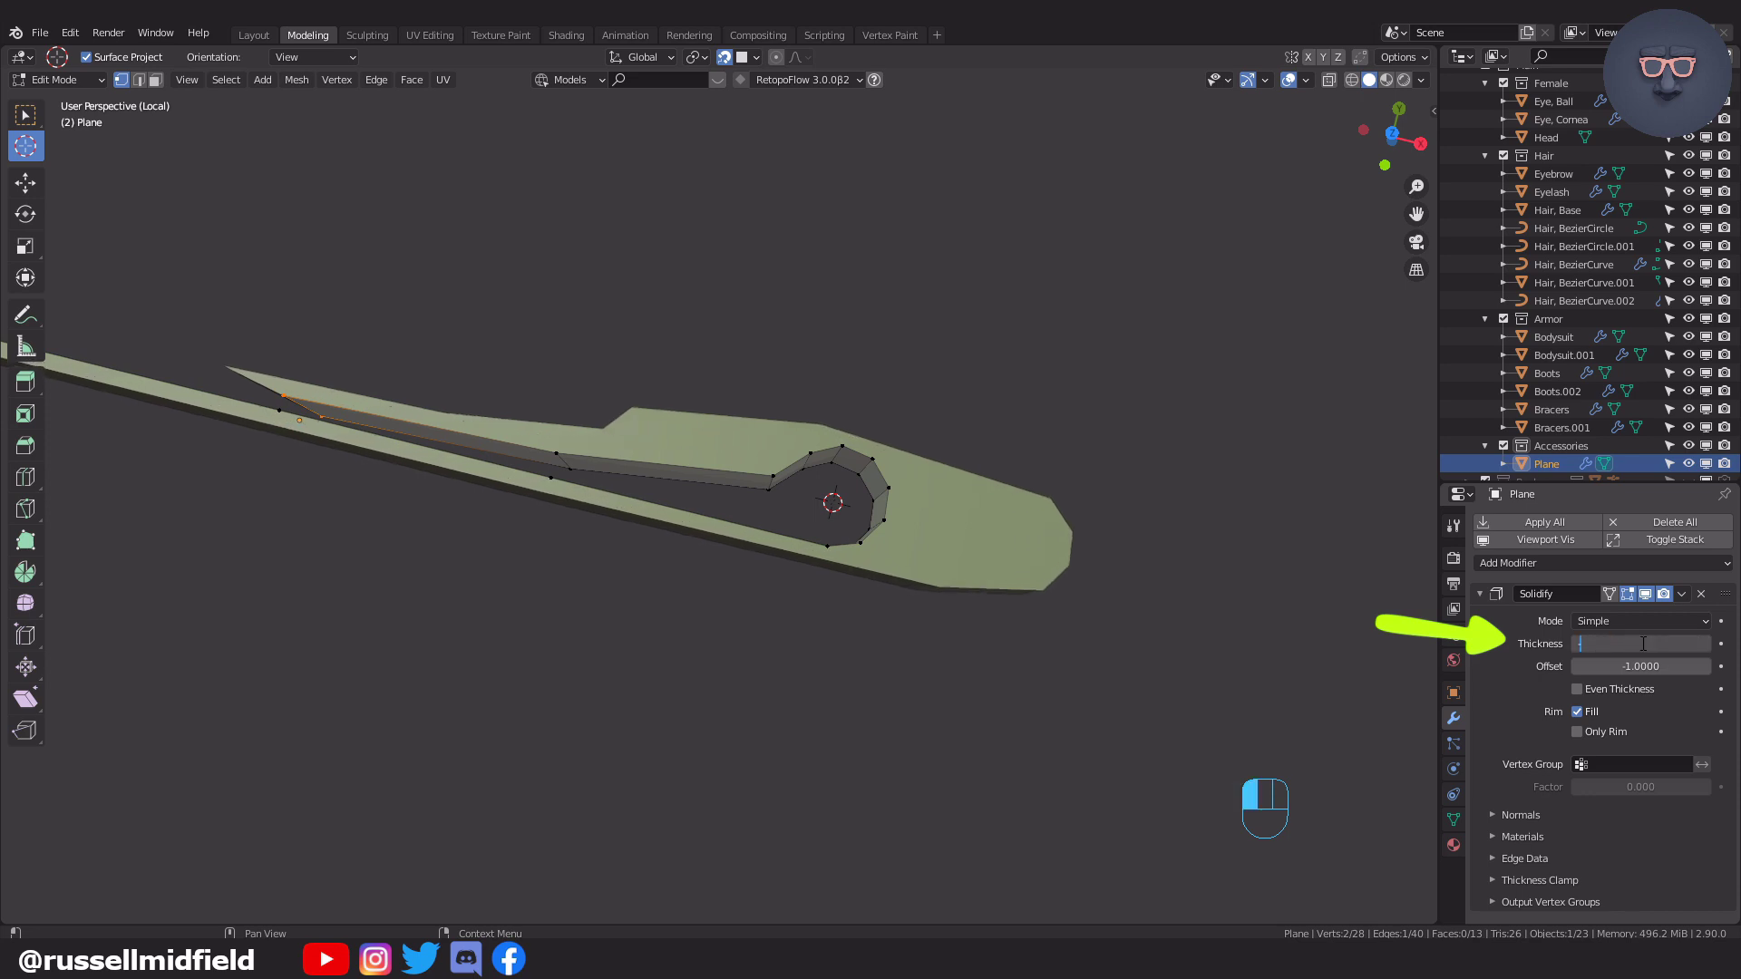
key("Return")
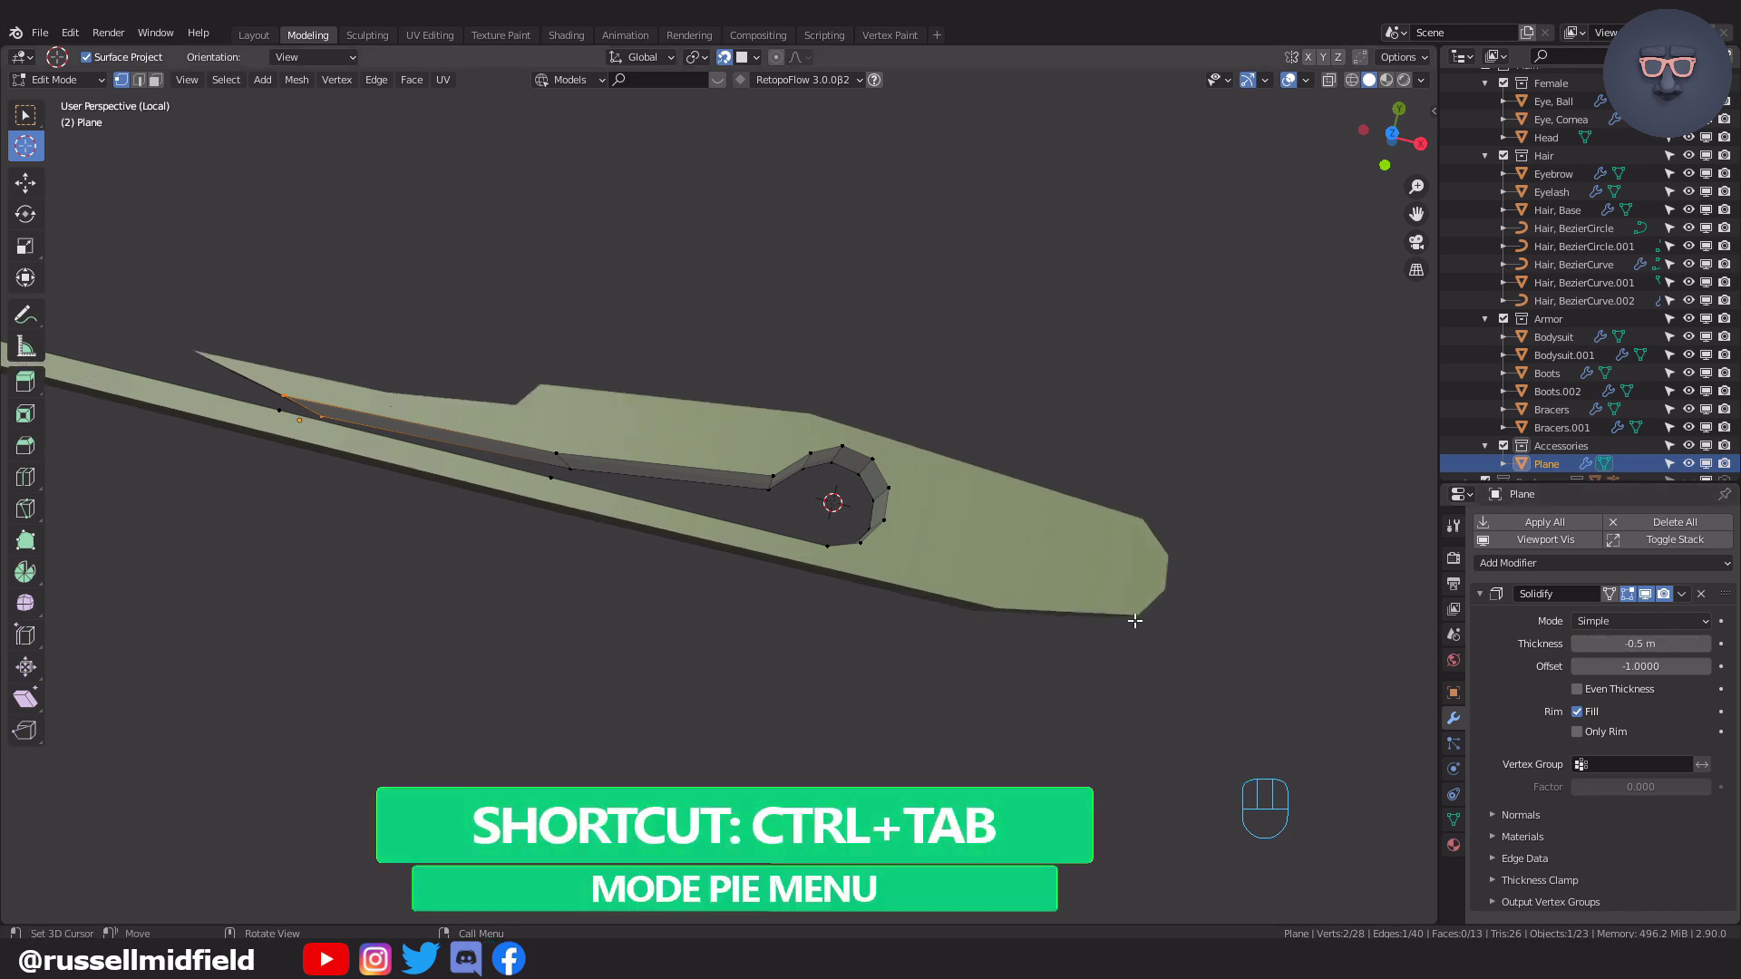
Return to Object Mode and apply all transforms to the strap.
key("Tab")
left_click(1129, 398)
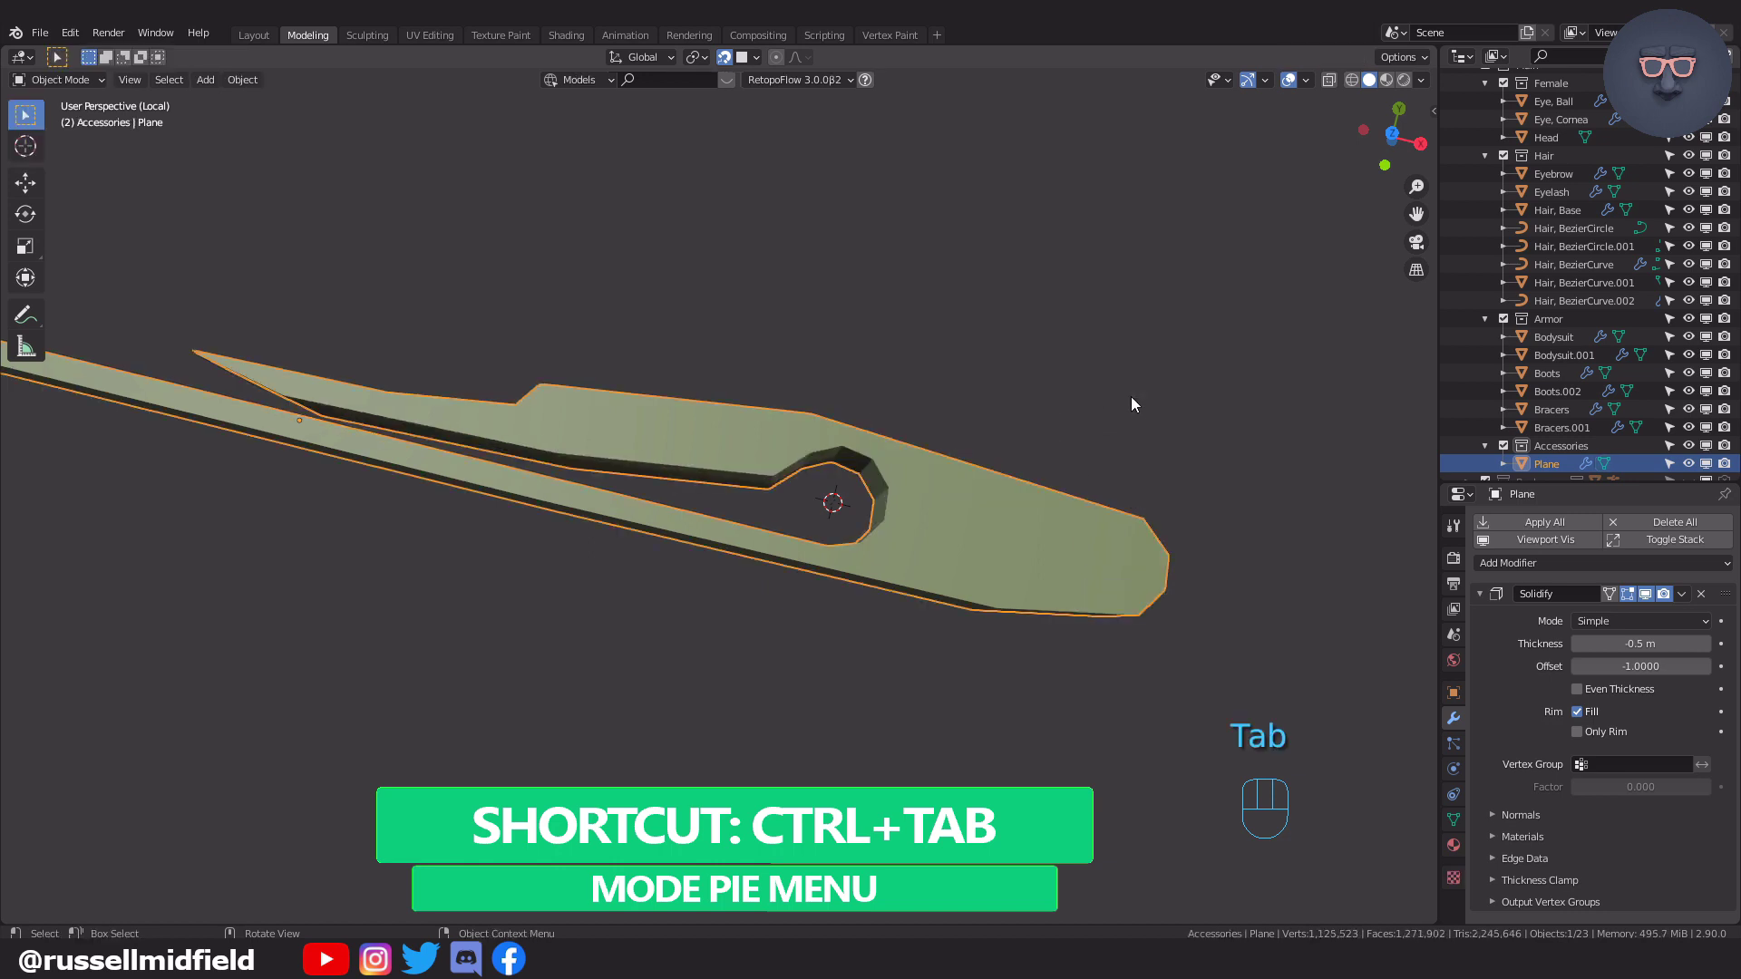
key("ctrl+a")
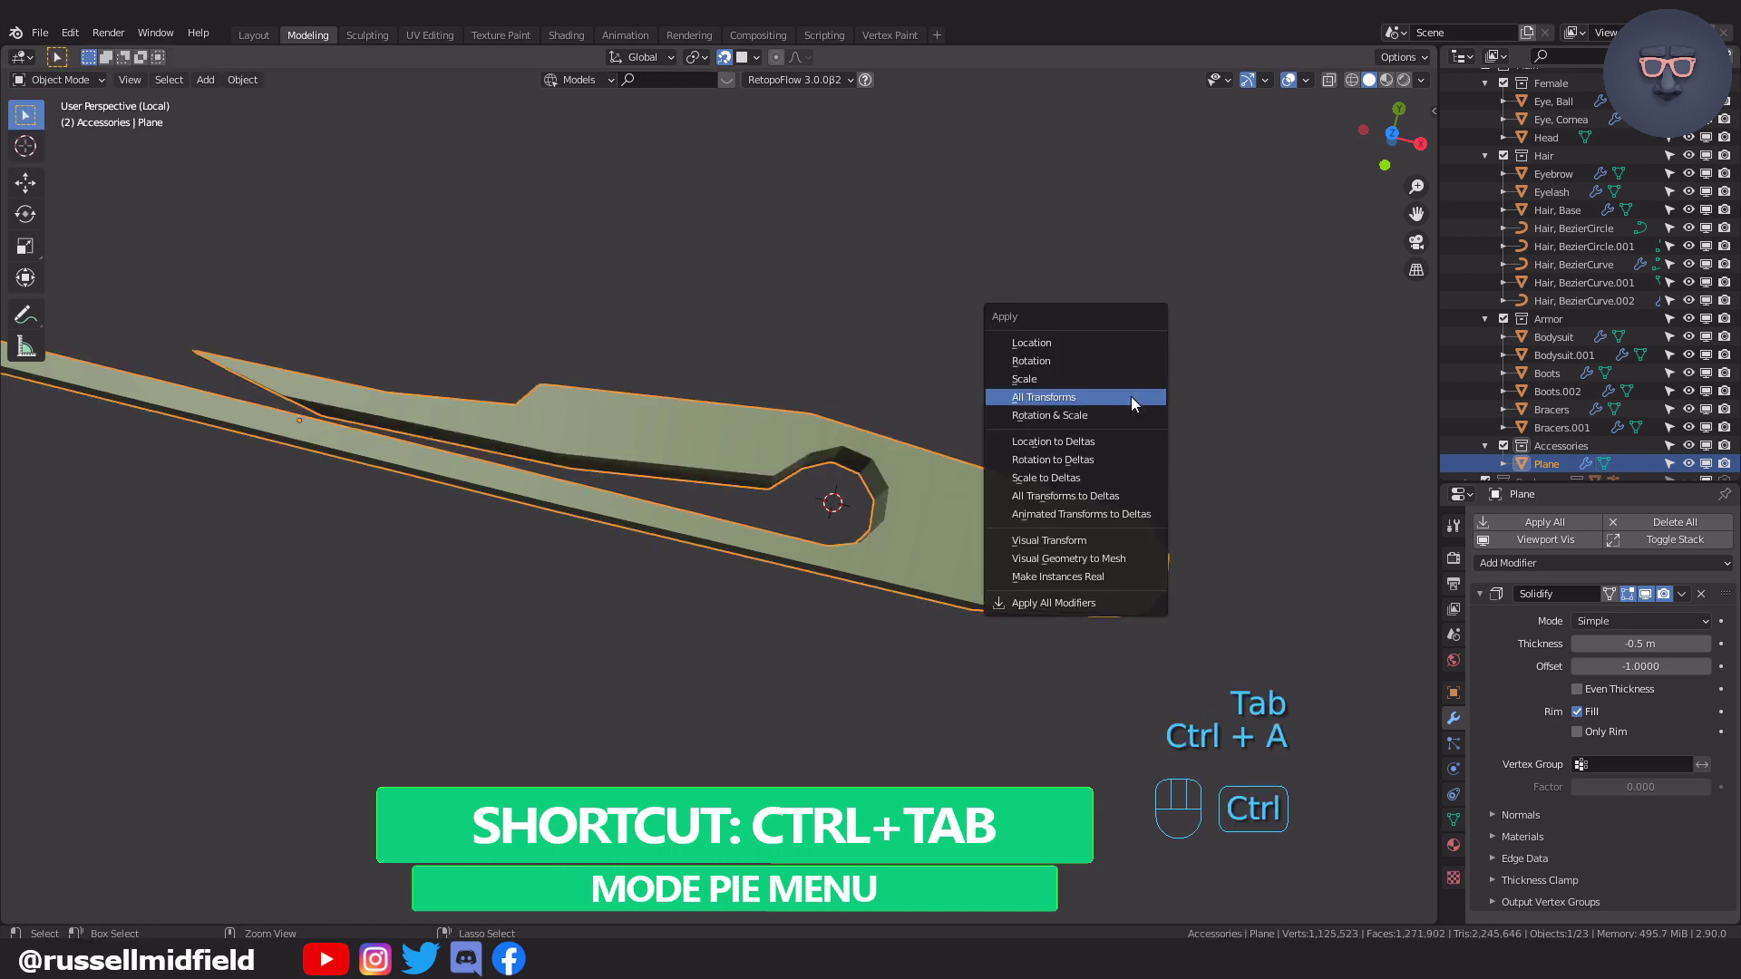
left_click(1130, 397)
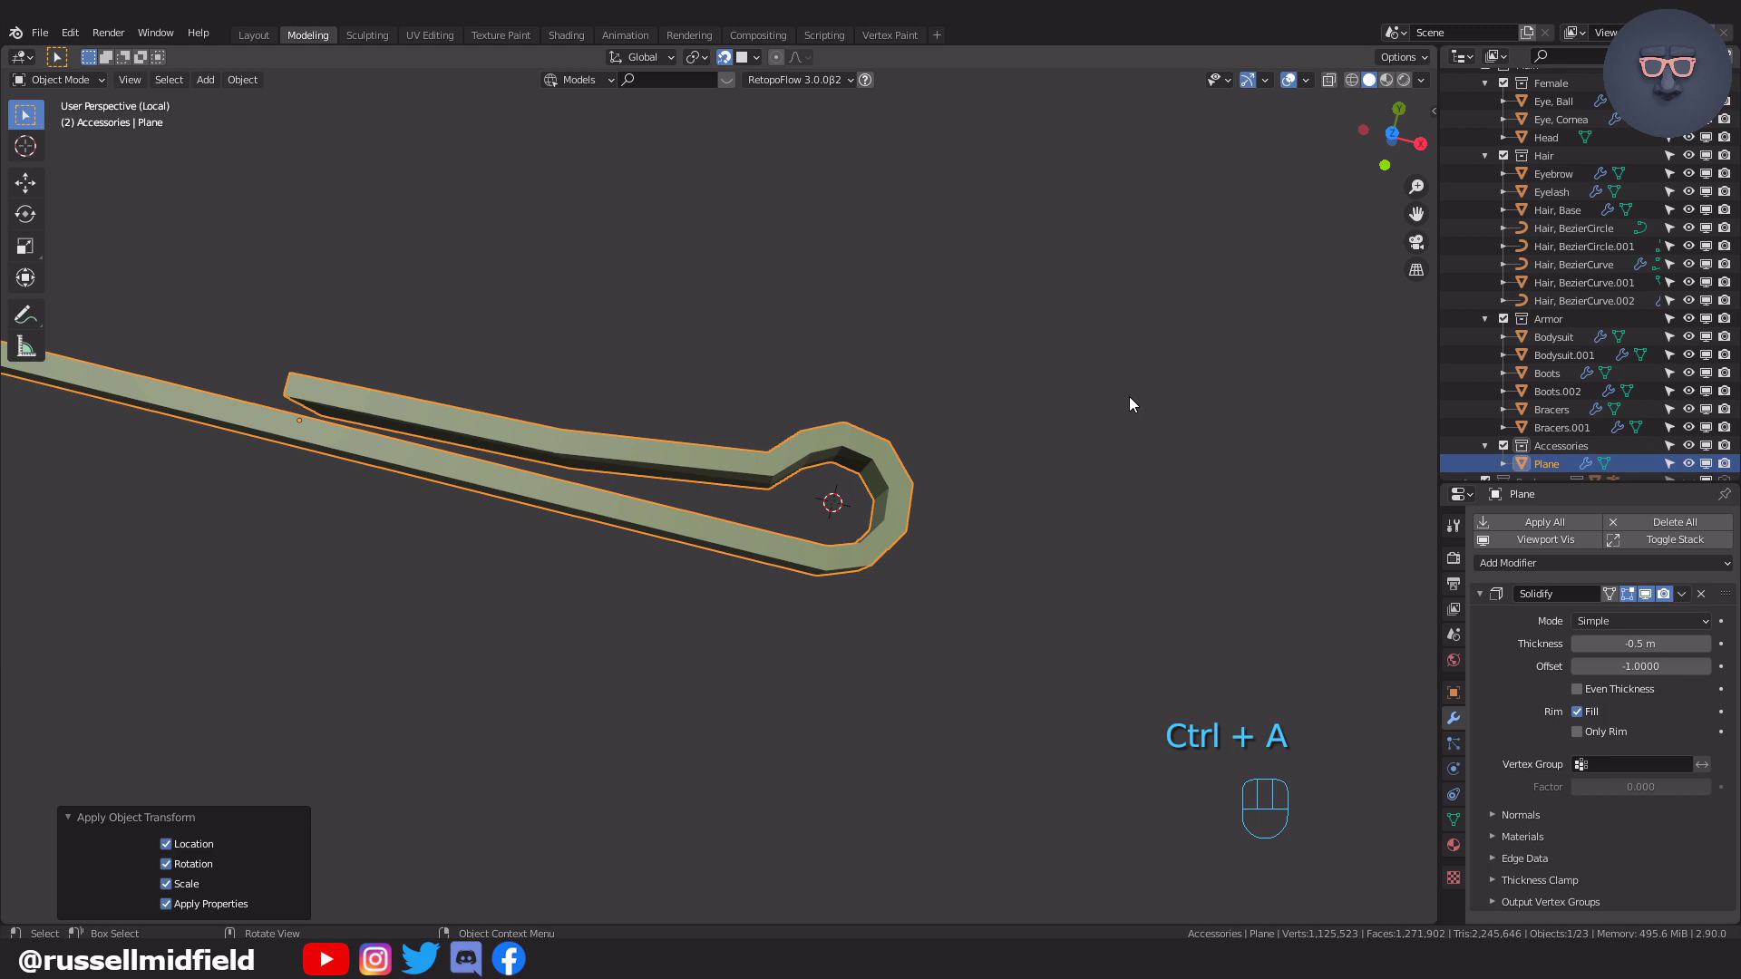
Shade the strap smooth and add a Subdivision Surface modifier to it.
mouse_move(1052, 591)
middle_mouse_down()
mouse_move(967, 518)
mouse_move(966, 542)
mouse_move(1057, 587)
mouse_move(1042, 567)
middle_mouse_up()
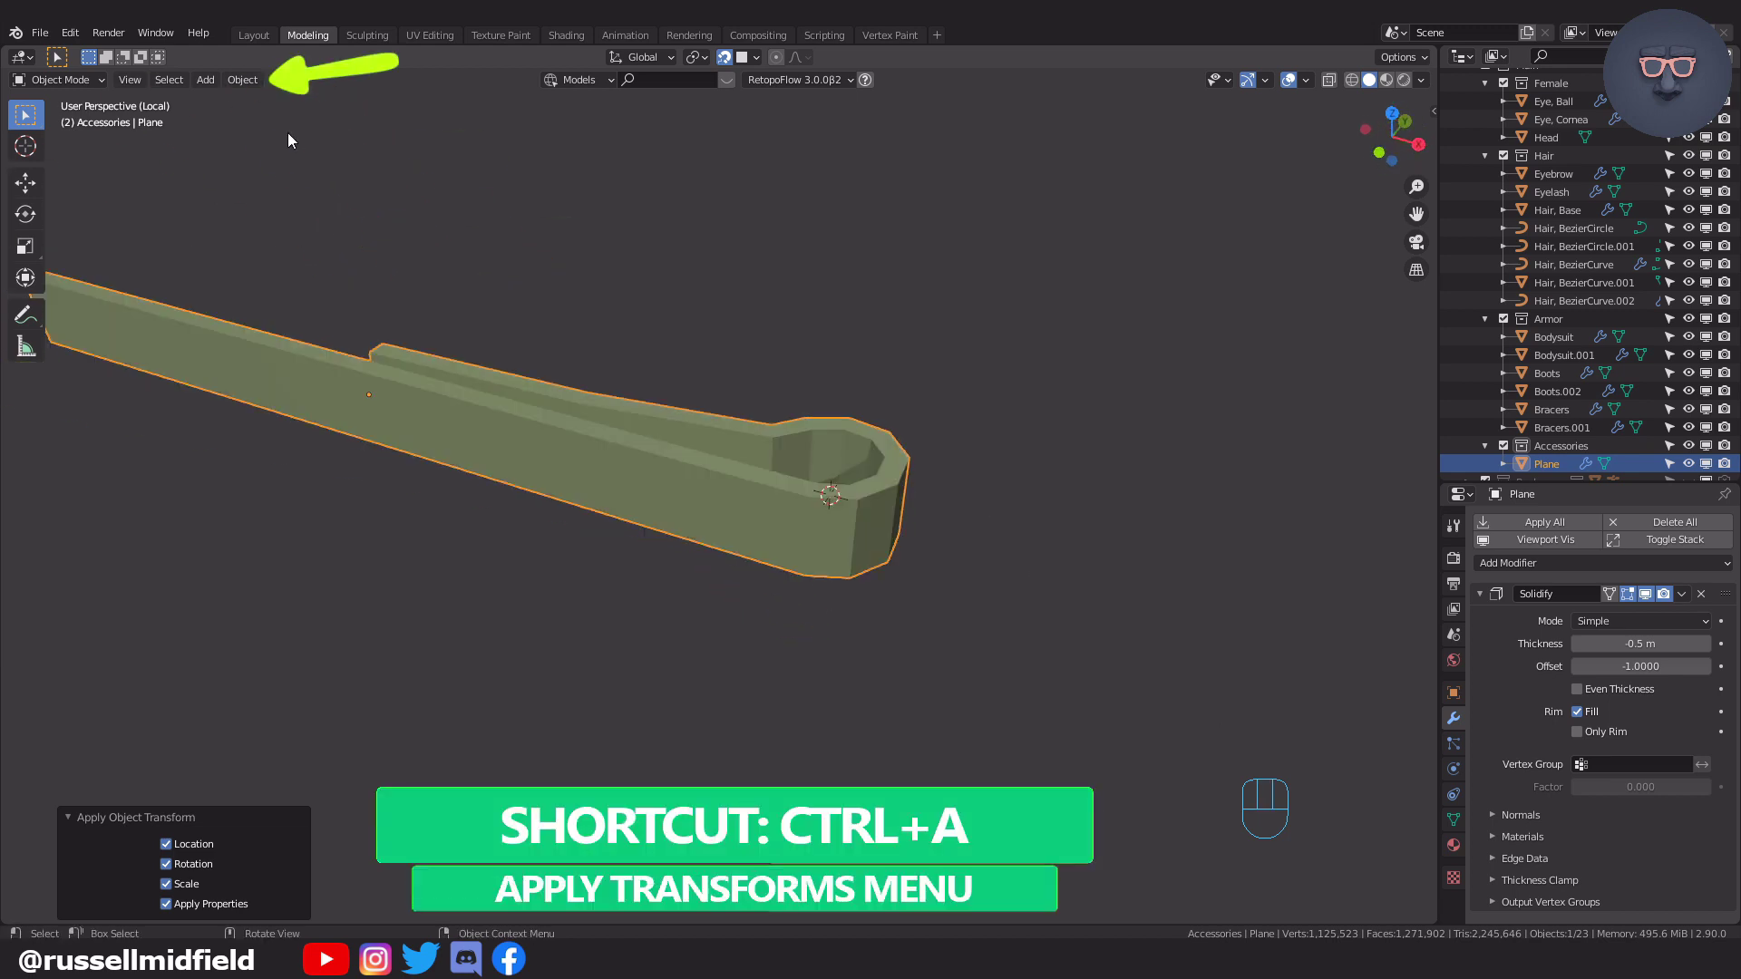
left_click(243, 80)
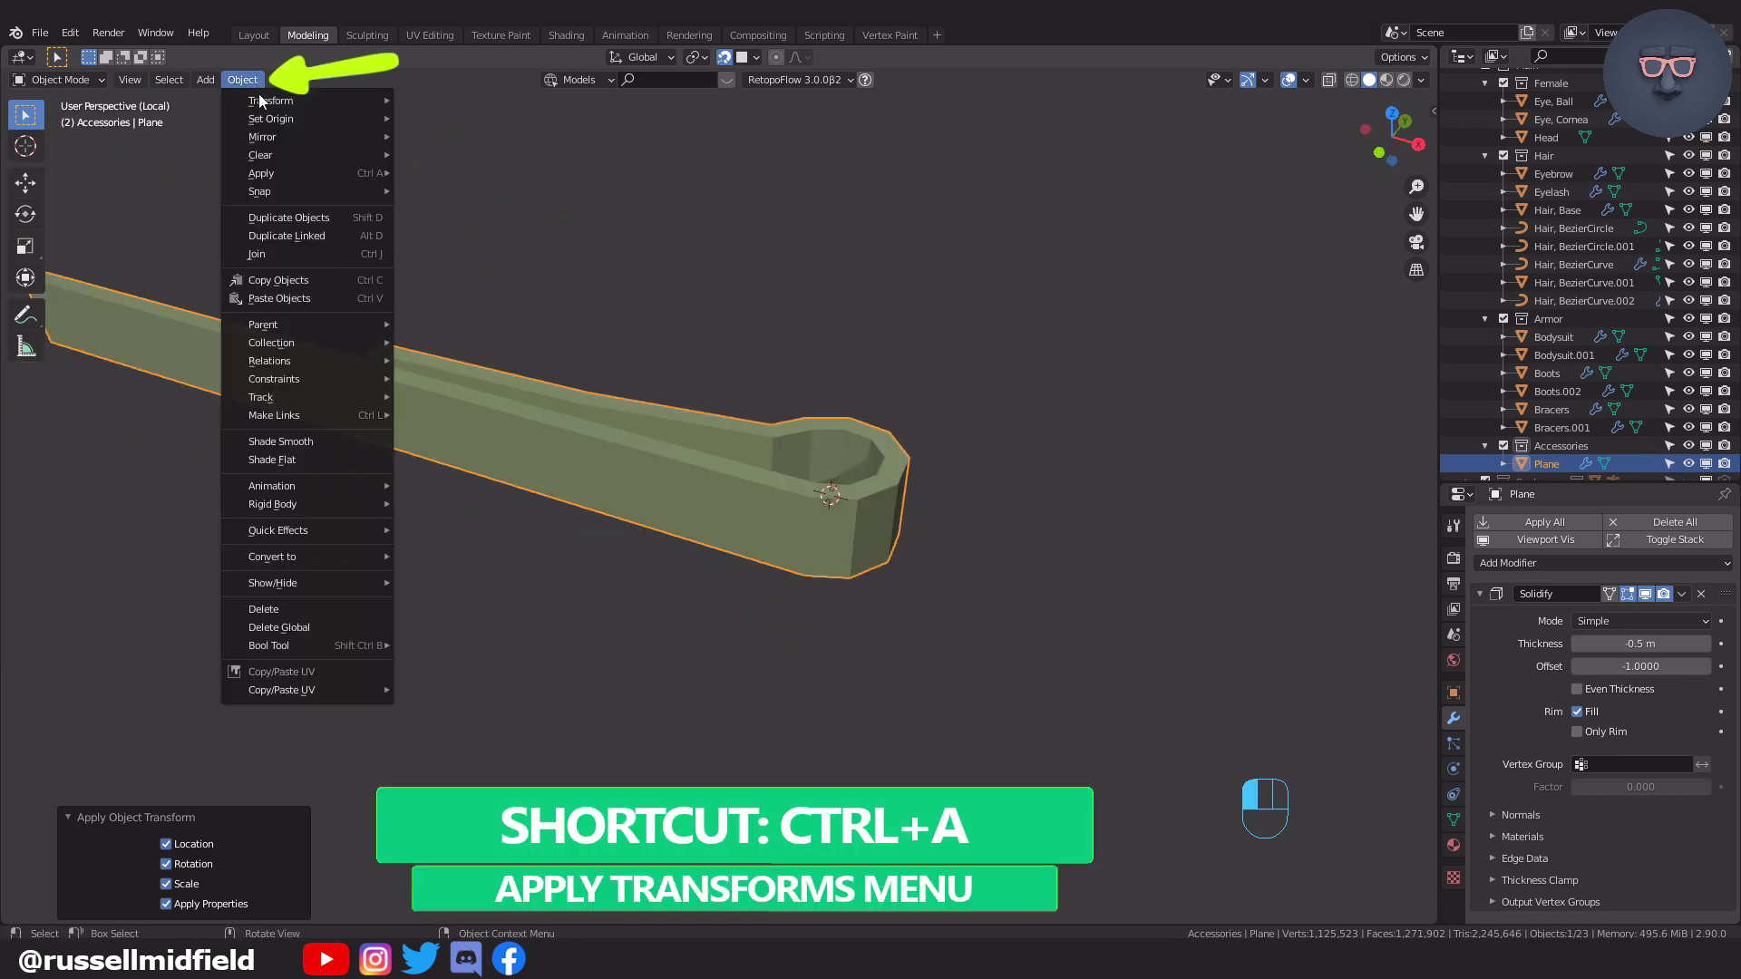
left_click(316, 444)
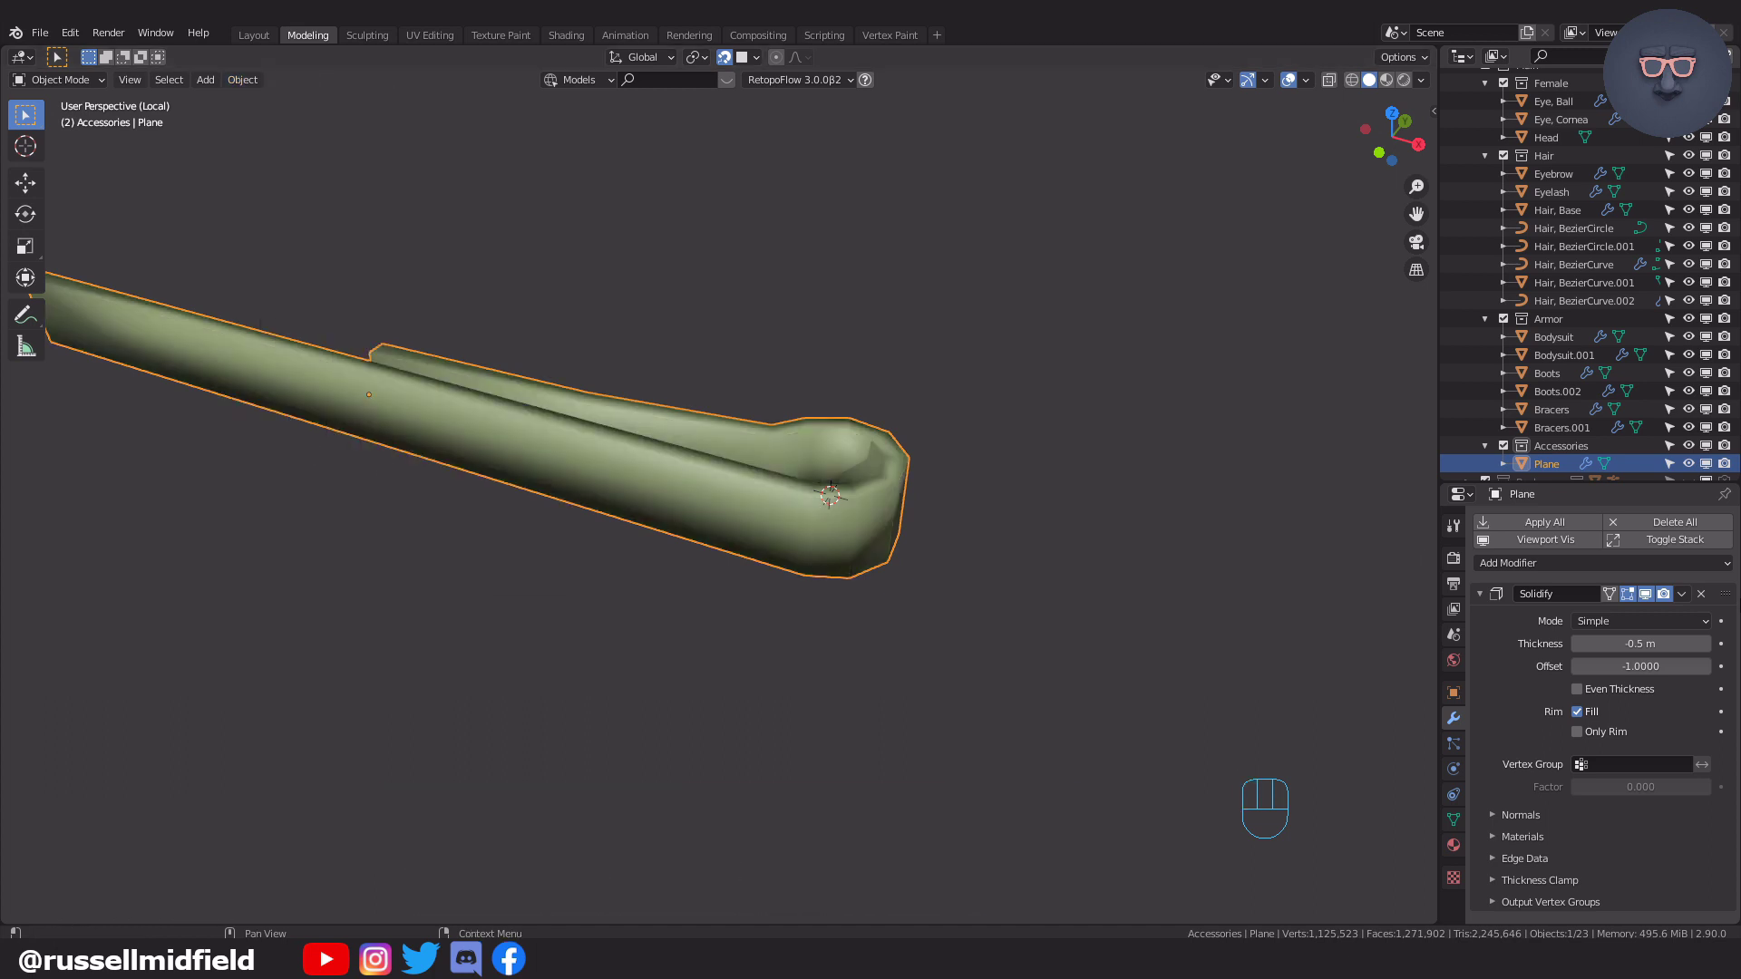
left_click(1653, 564)
left_click(1436, 859)
In Edit Mode with X-ray on, add two centred loop cuts running lengthwise along the strap.
middle_click_drag(1014, 682, 1082, 554)
key("Tab")
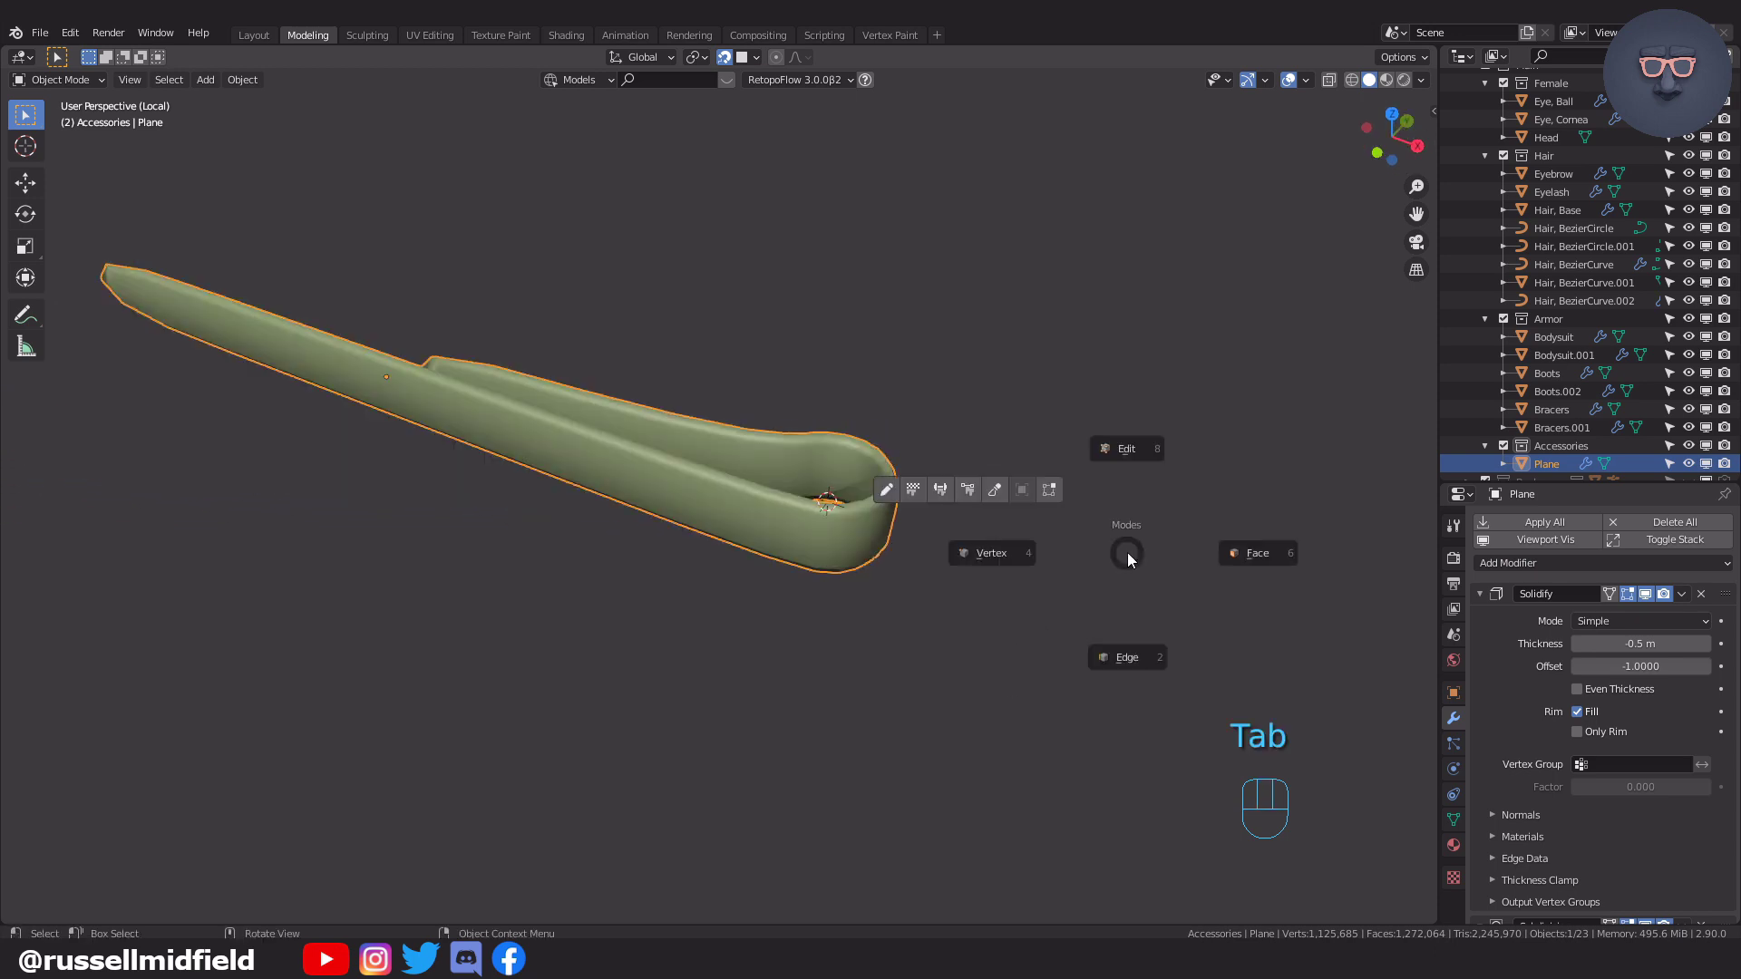
left_click(976, 559)
middle_click_drag(970, 561, 877, 479)
key("alt+z")
key("ctrl+r")
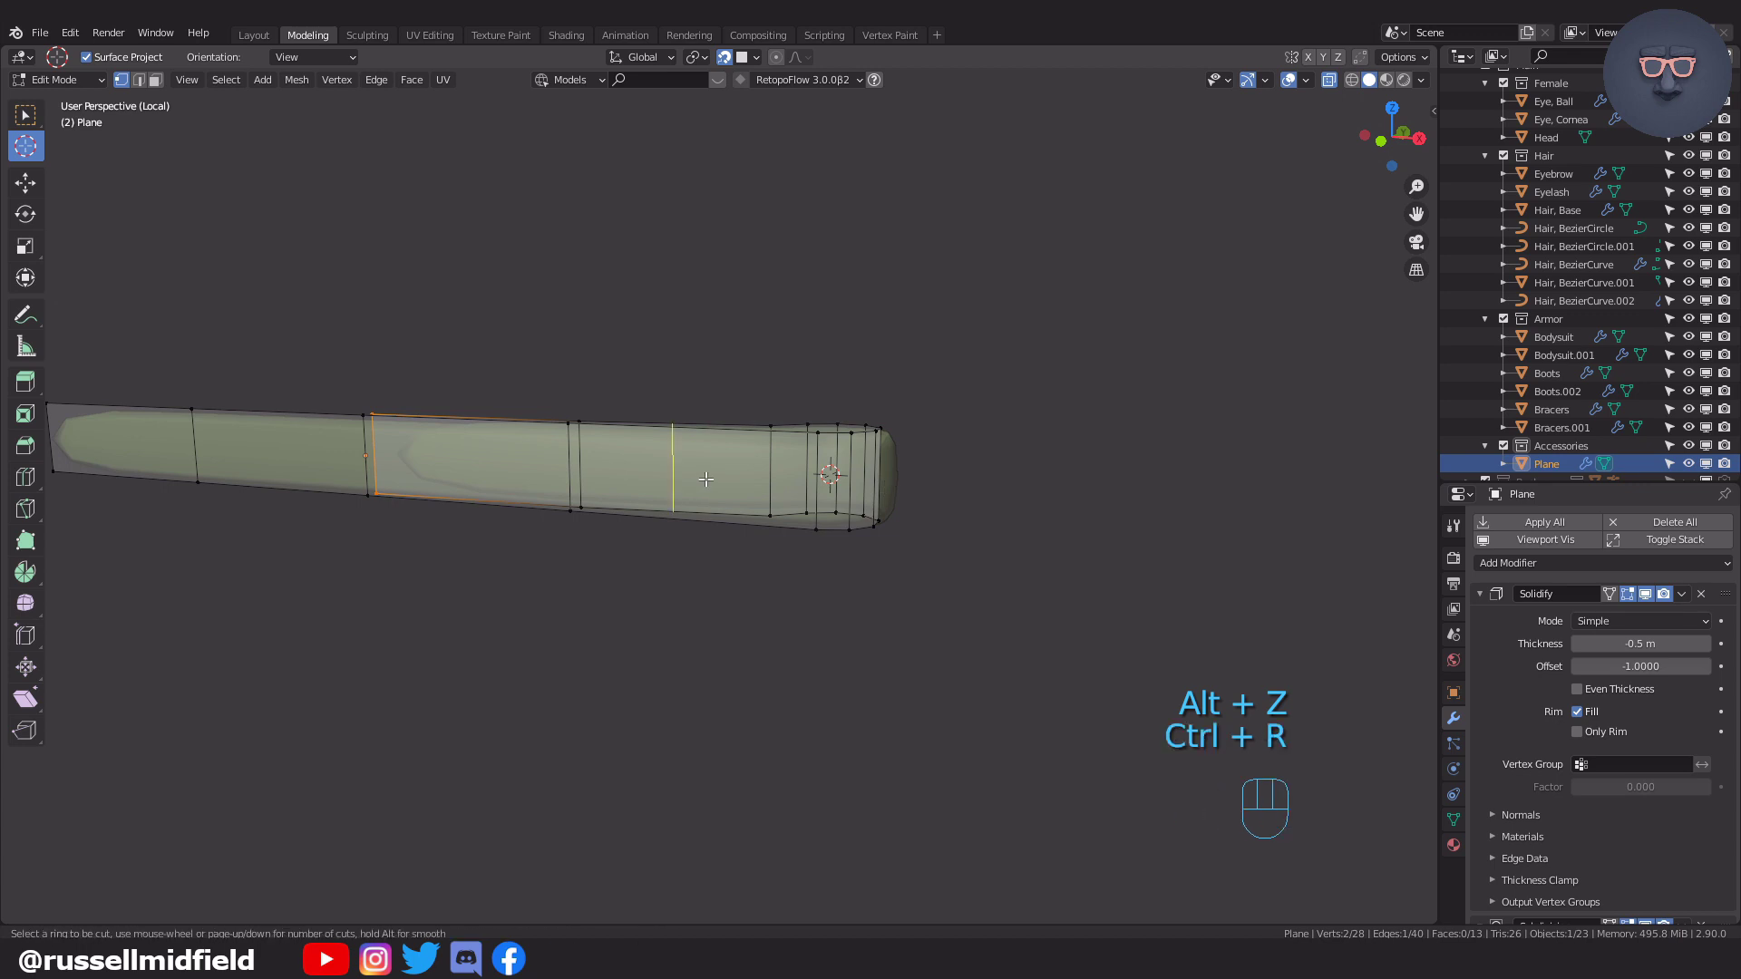
scroll(821, 479, "up", 1)
left_click(821, 479)
right_click(822, 479)
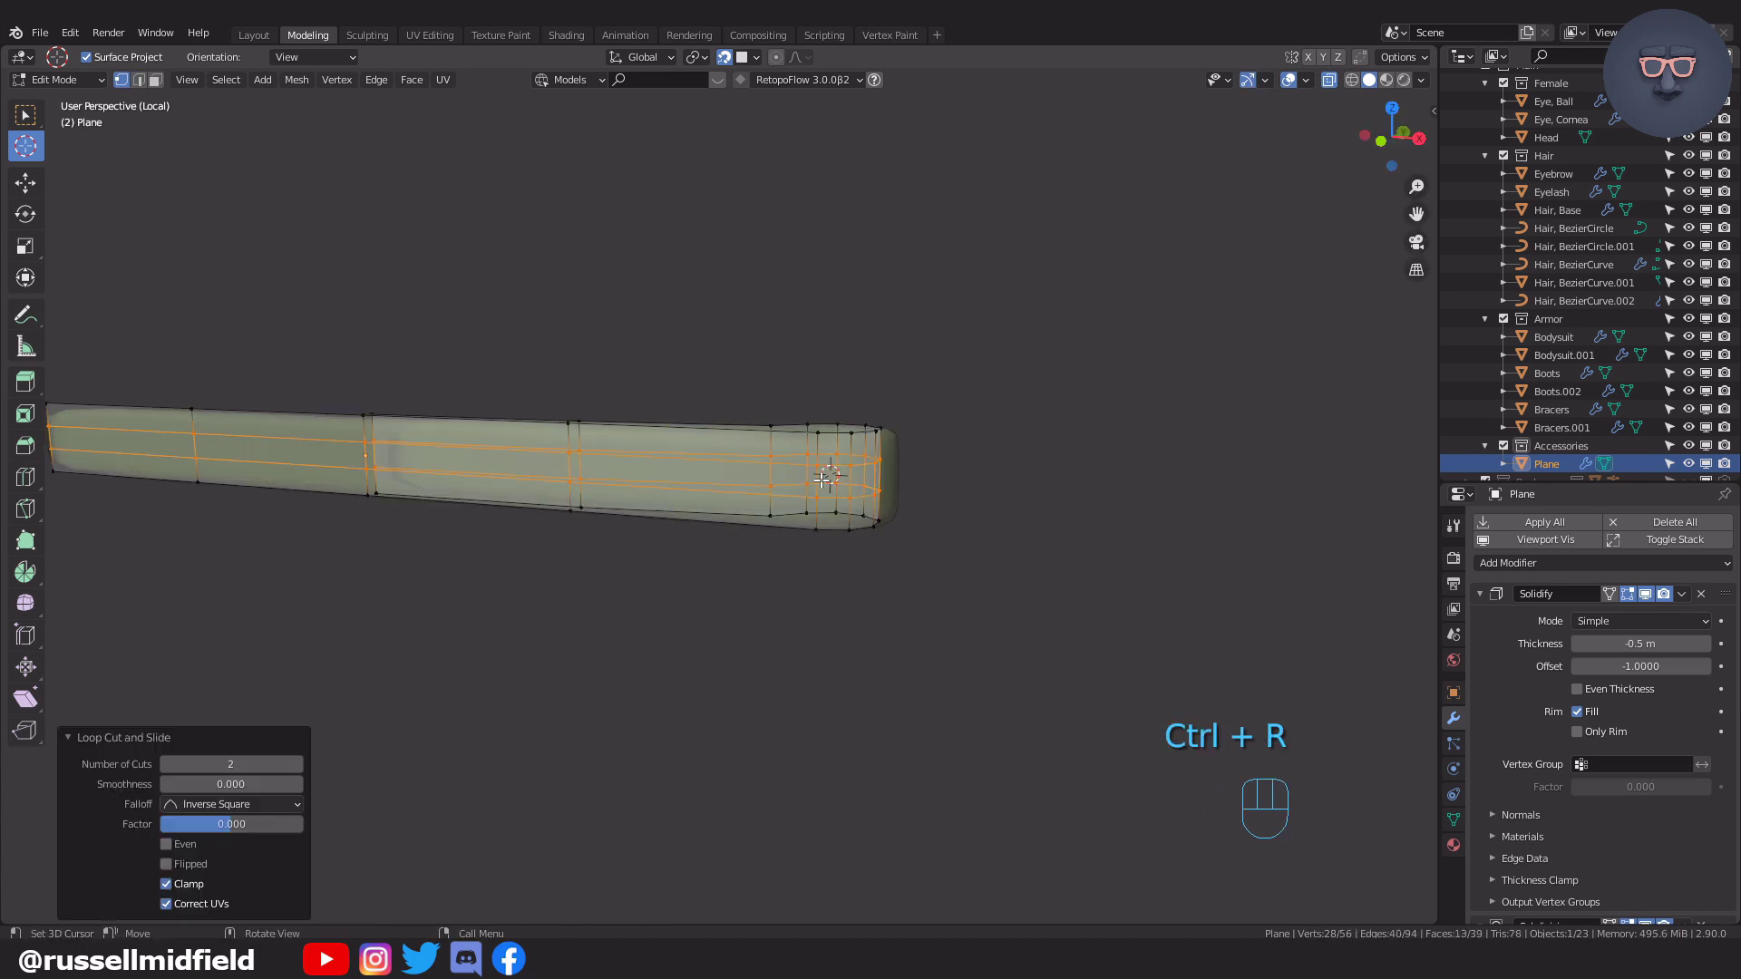
Add a torus near the strap's looped end, aligned to the front view, and scale it up by about 3.26.
key("KP_1")
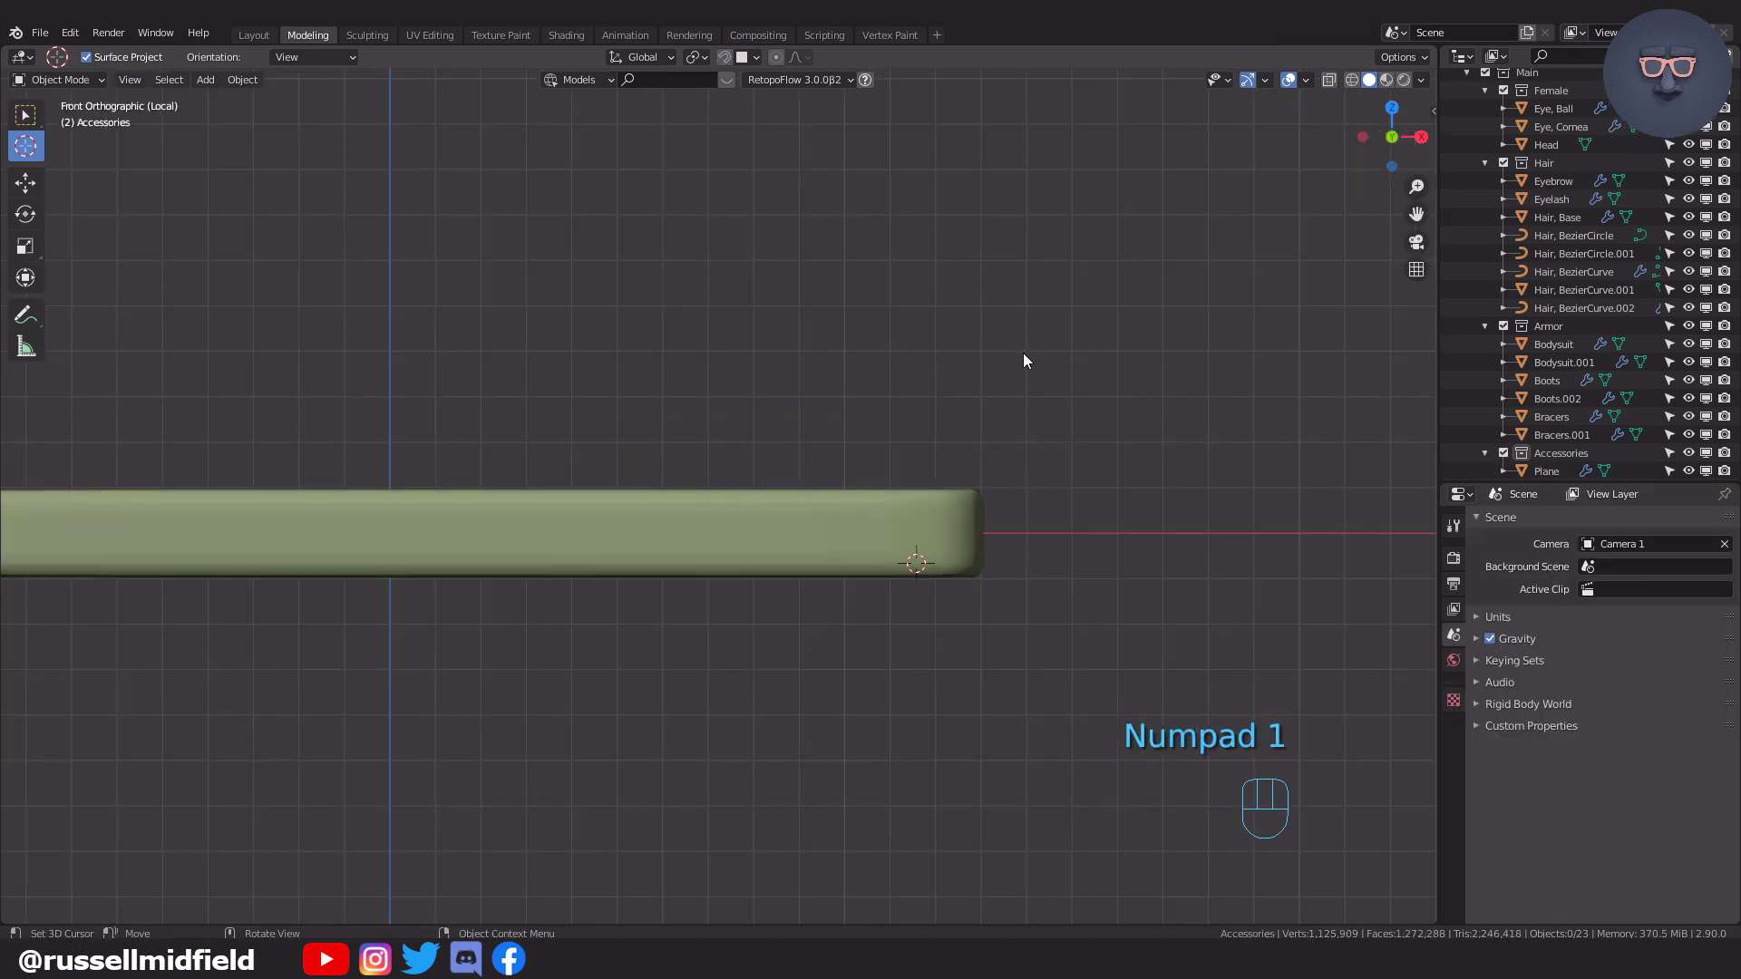
key("shift+a")
mouse_move(1025, 356)
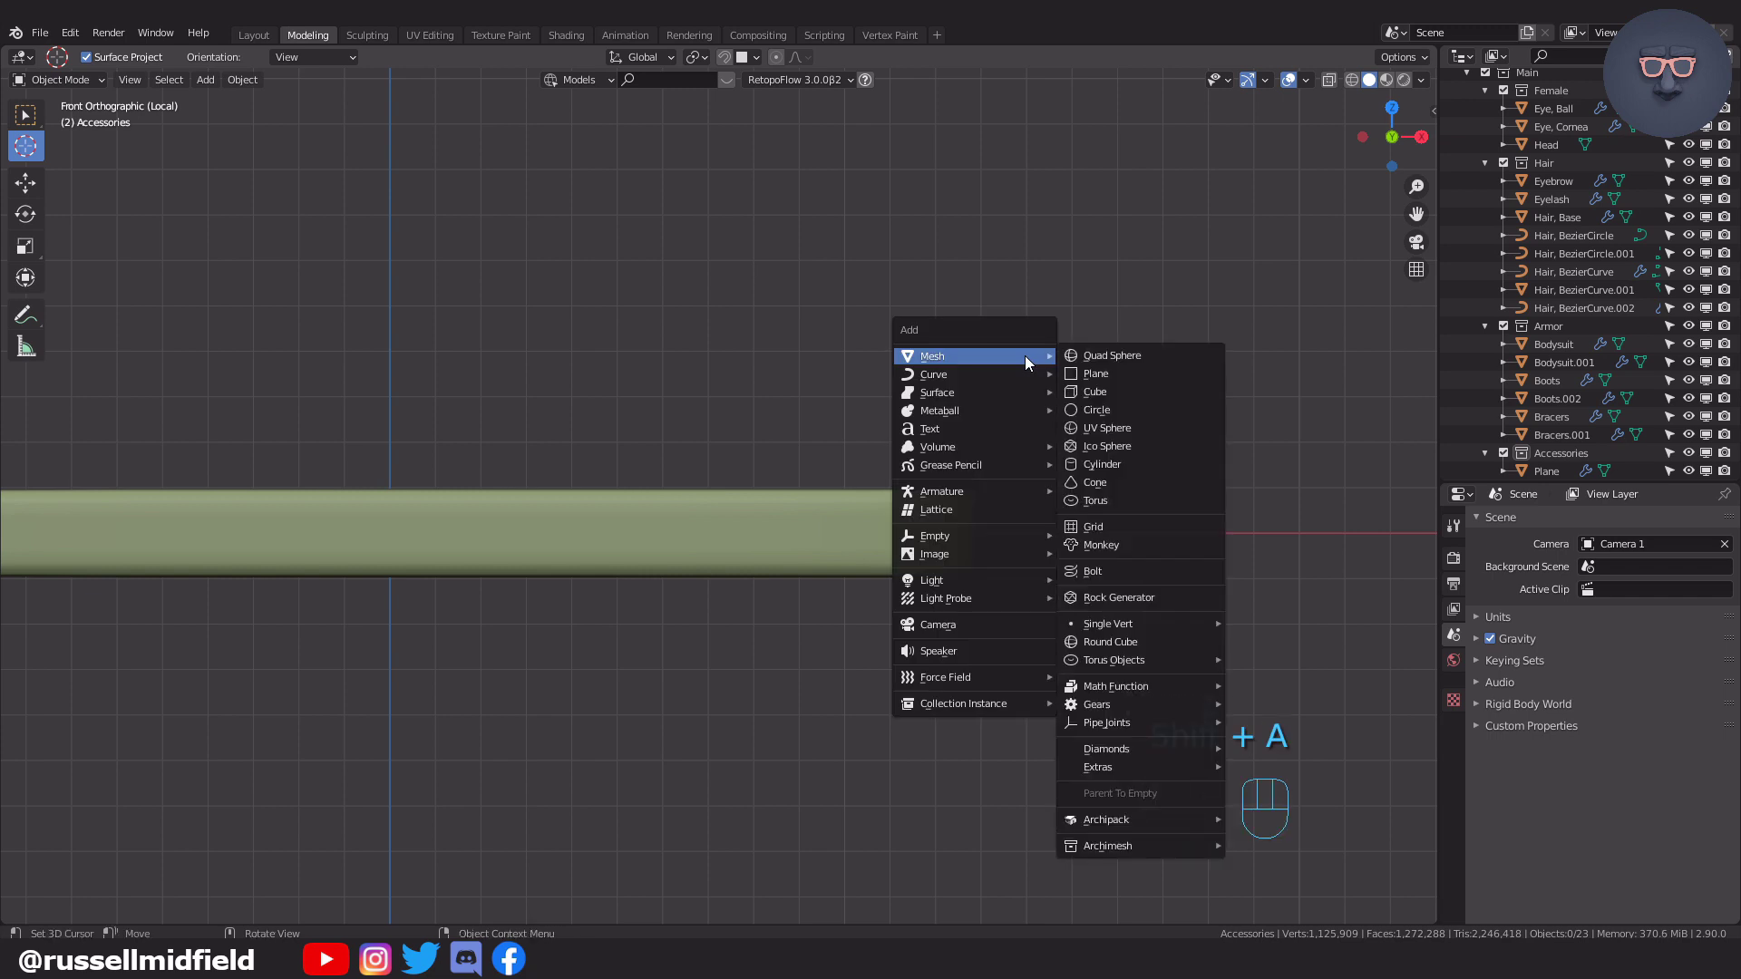
left_click(1139, 499)
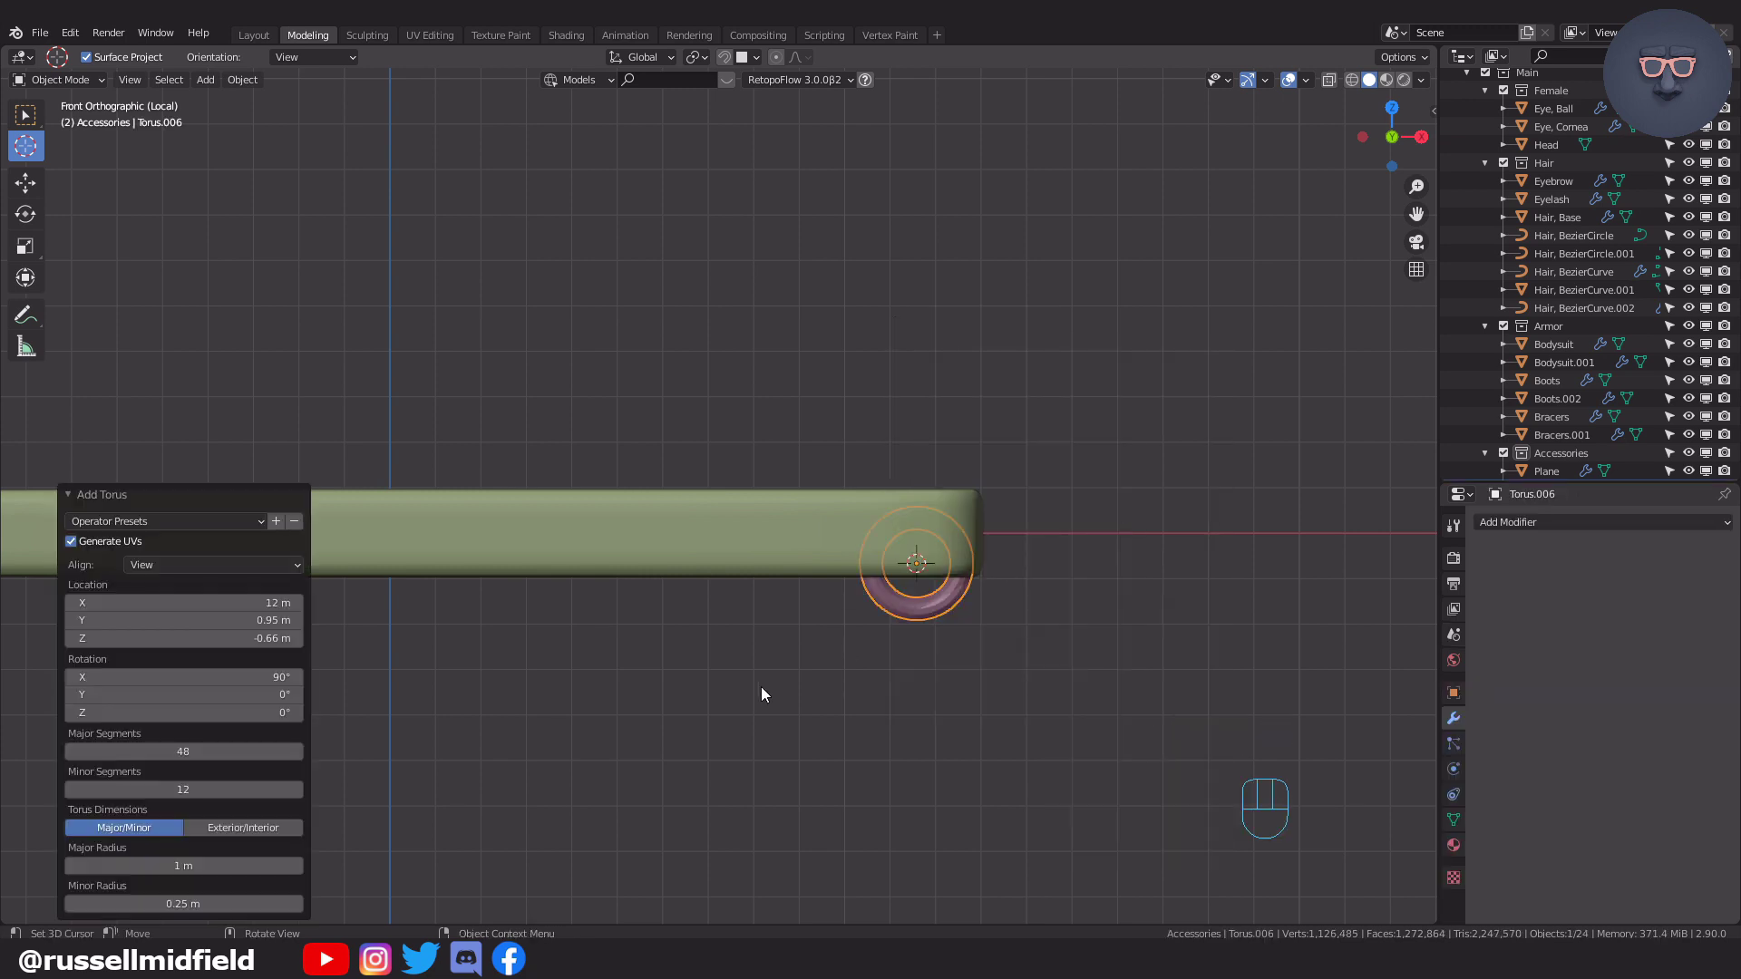
key("s")
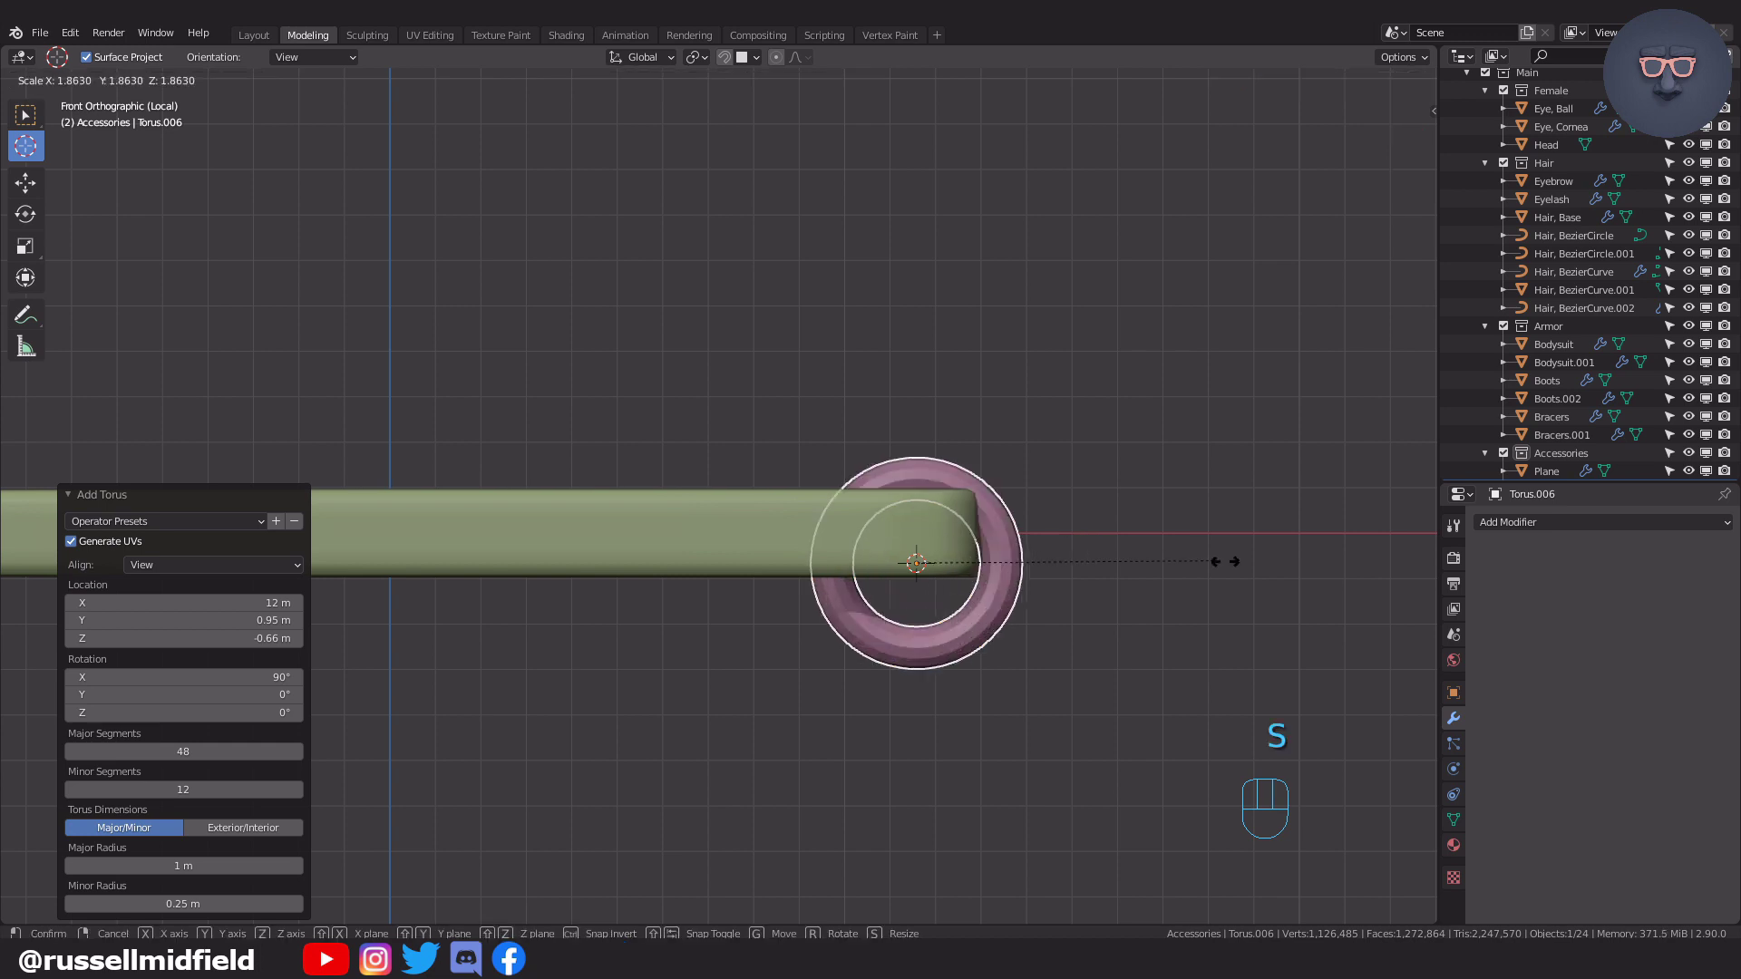
left_click(7, 591)
Move the torus about 3.15 m along X and adjust its height so the strap's end loops around the ring.
key("g")
key("x")
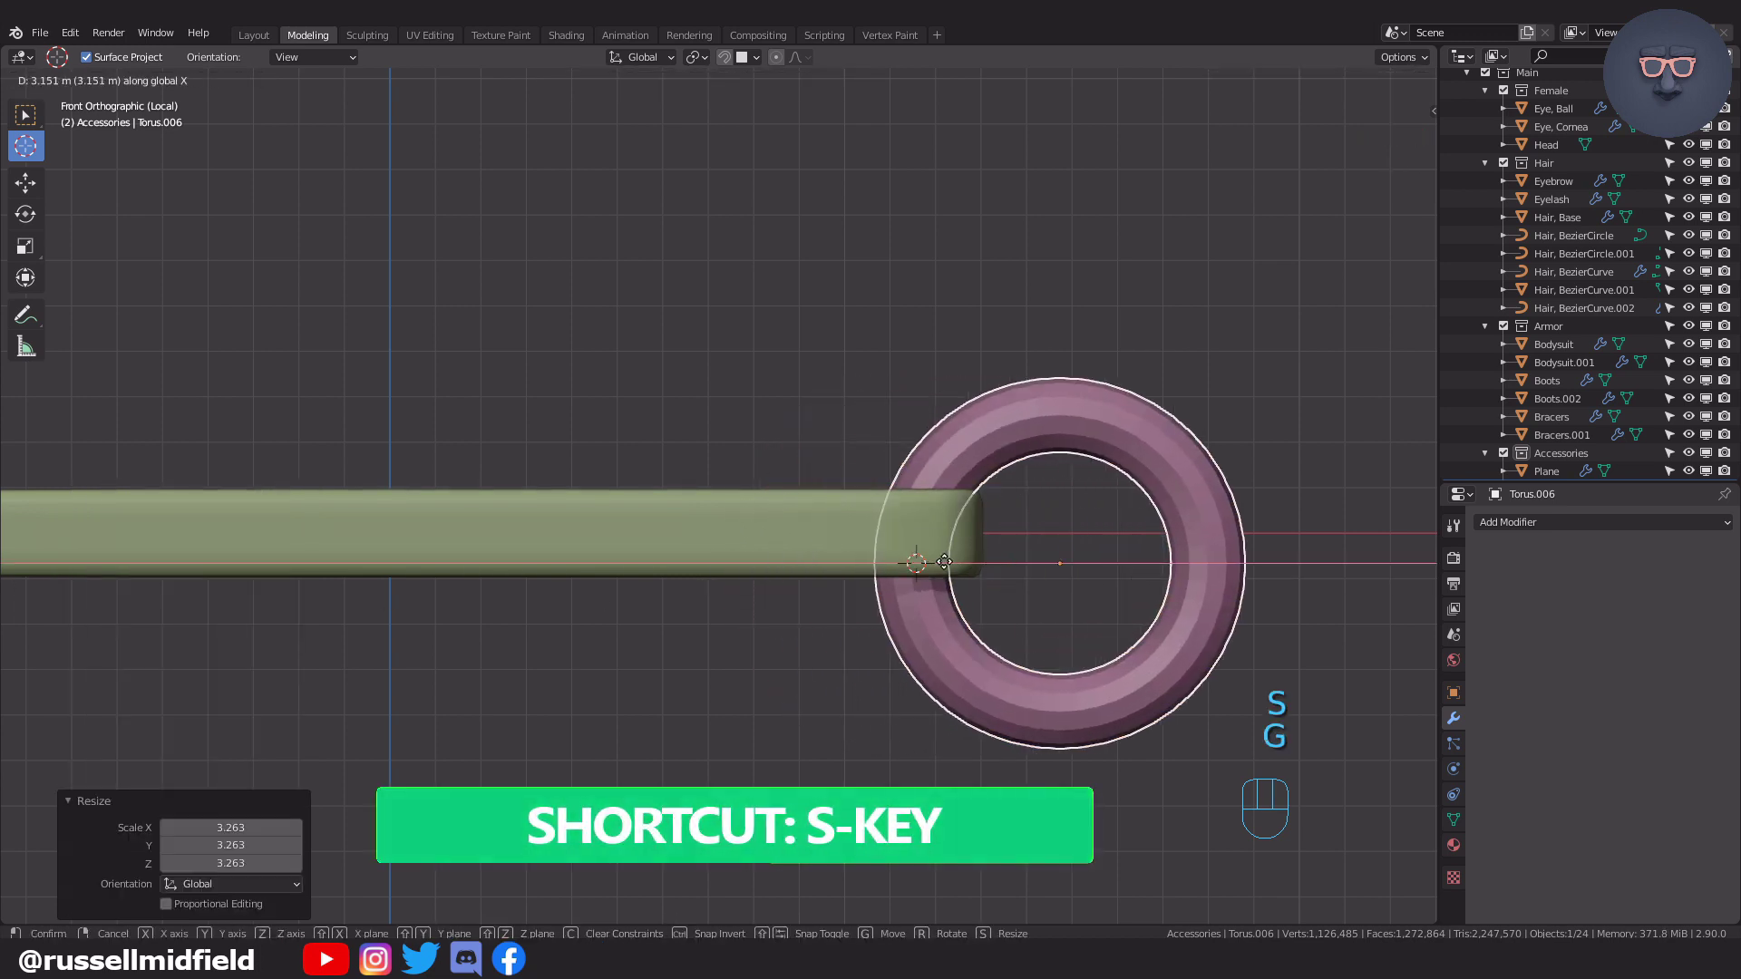
left_click(951, 561)
key("g")
key("z")
left_click(950, 536)
middle_click_drag(950, 535, 959, 497)
scroll(922, 478, "up", 2)
key("s")
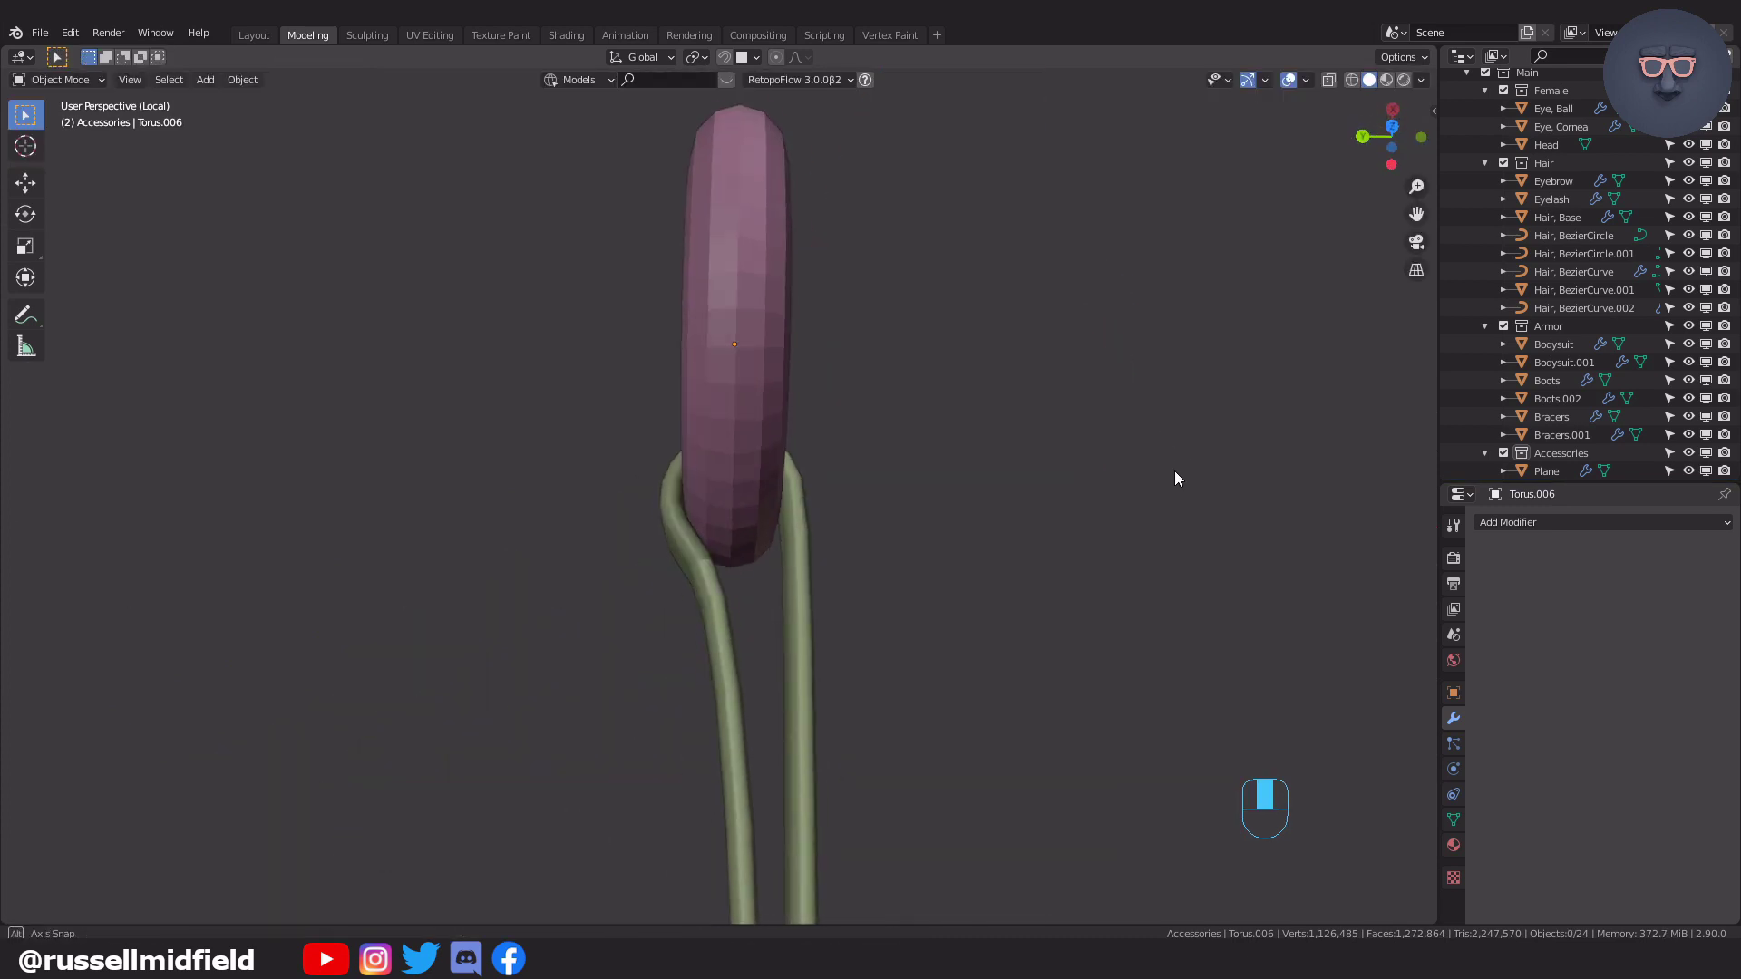
middle_click_drag(1175, 478, 938, 376)
Widen the strap by scaling its entire mesh about 2.81 along Z in Edit Mode.
key("KP_1")
middle_click_drag(924, 501, 933, 396, "shift")
left_click(756, 470)
key("Tab")
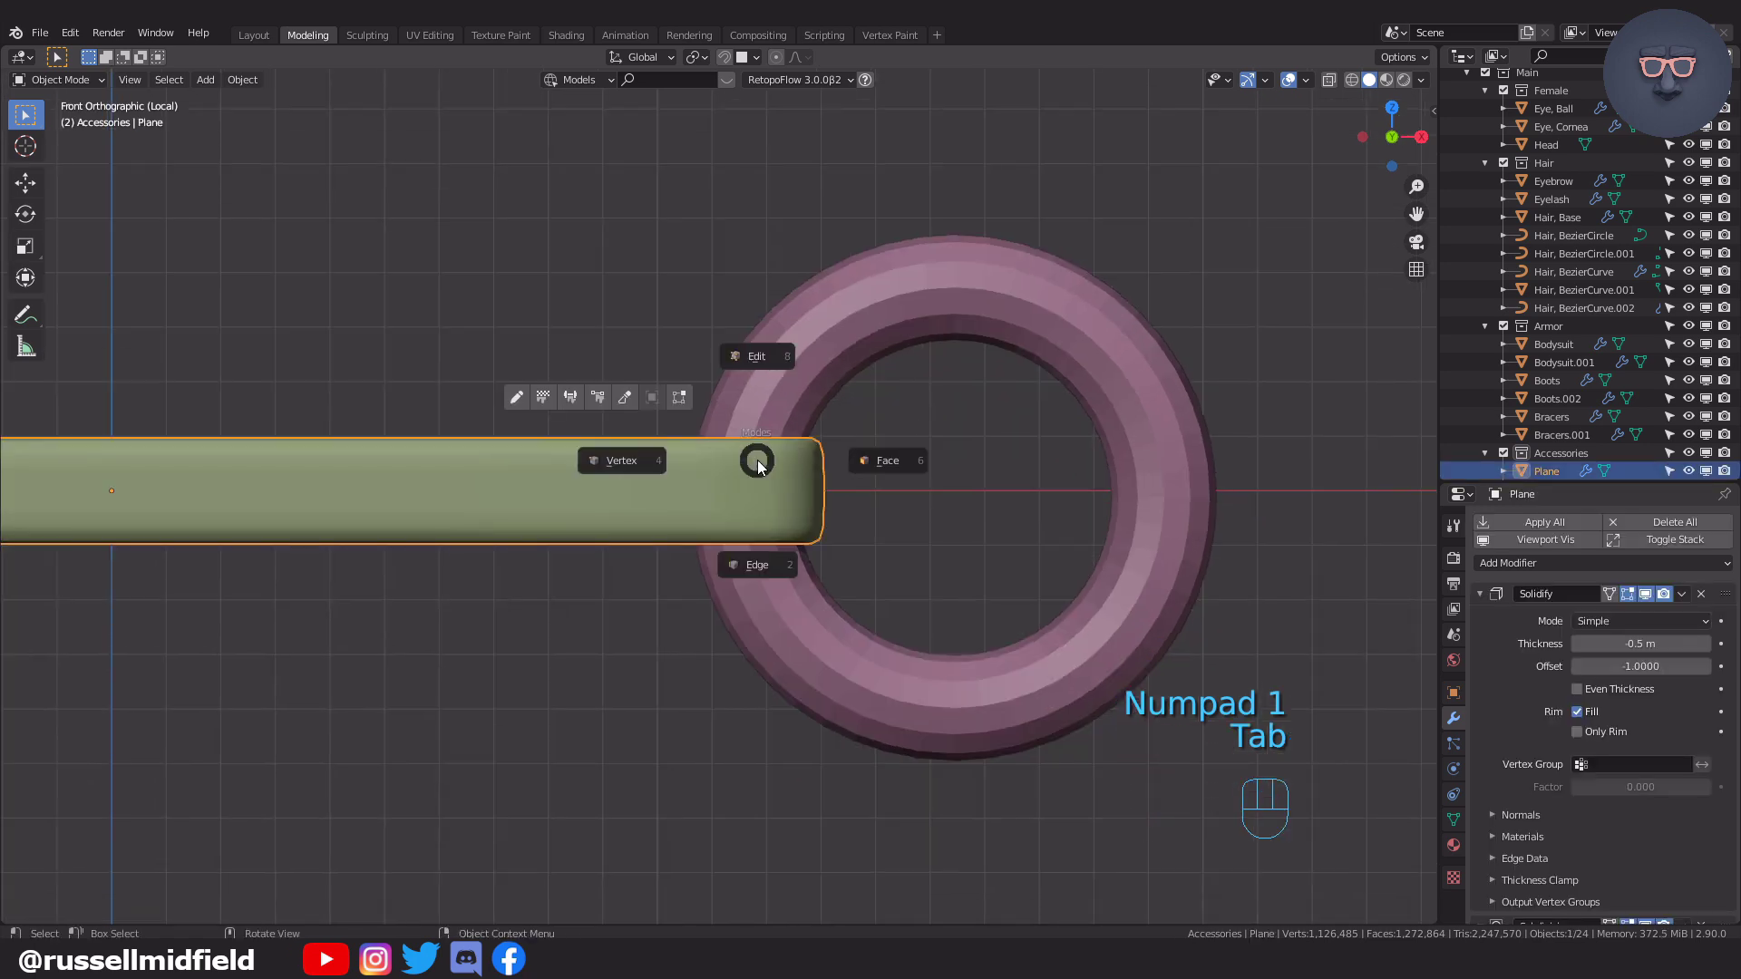
key("a")
key("s")
key("z")
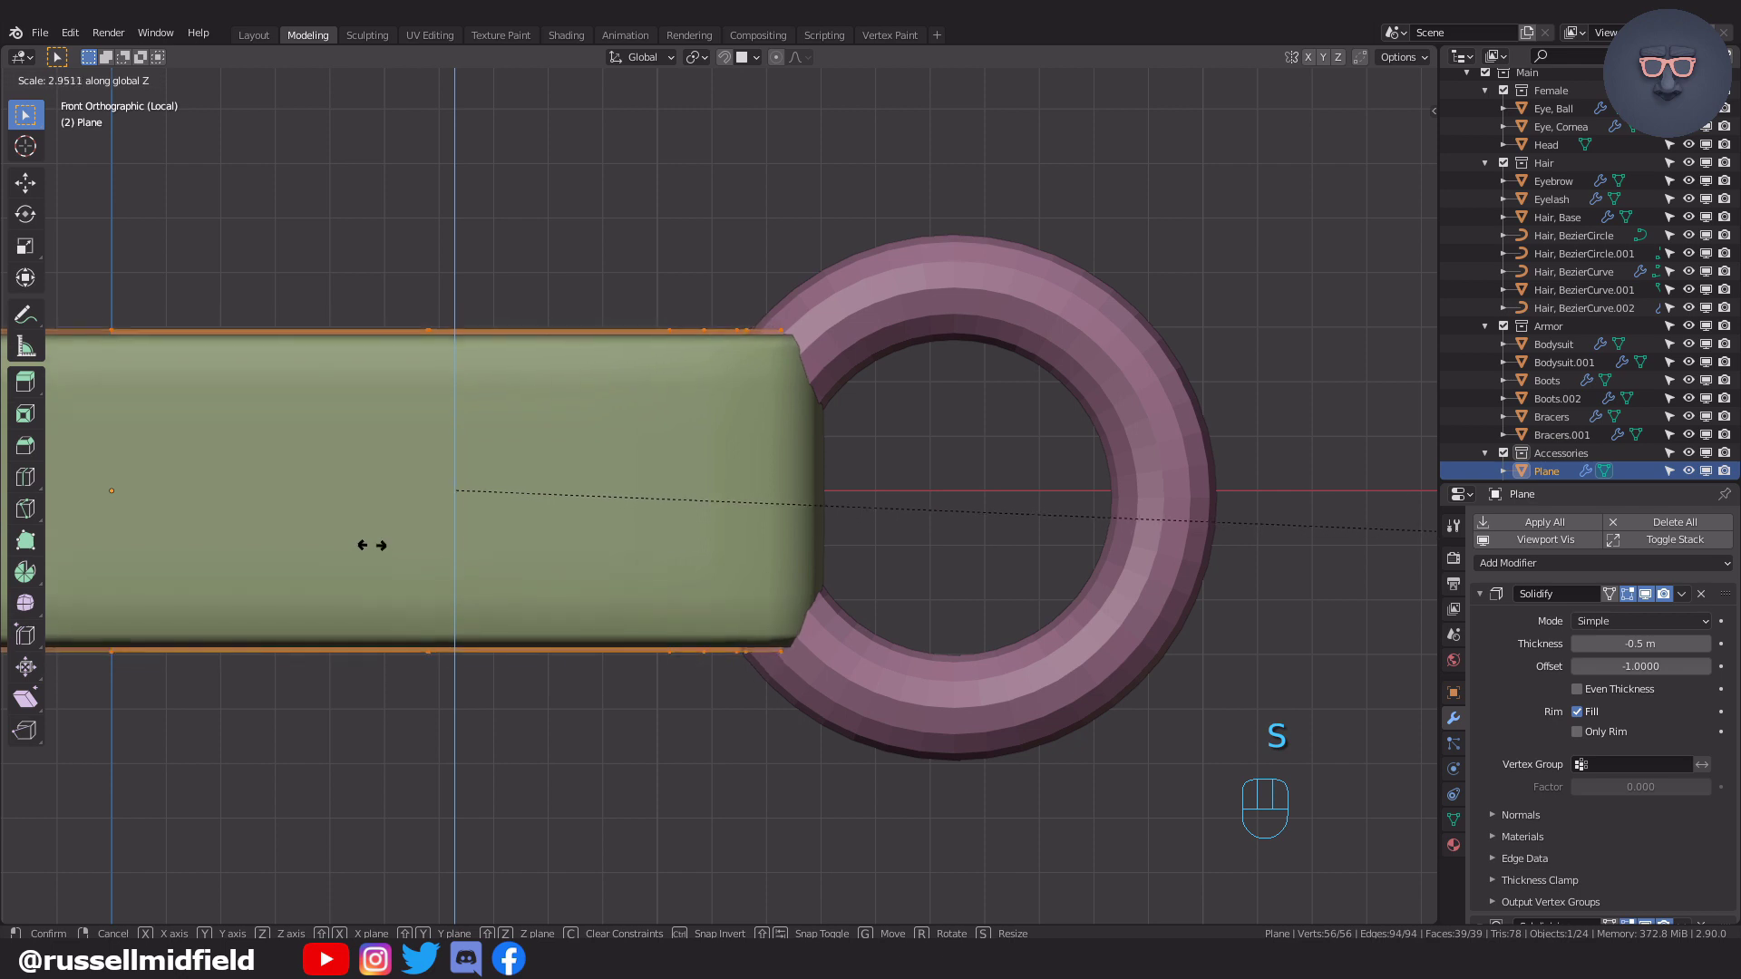
Move the upper and lower corner vertices of the strap's looped end outward along X to follow the ring's curve.
key("Tab")
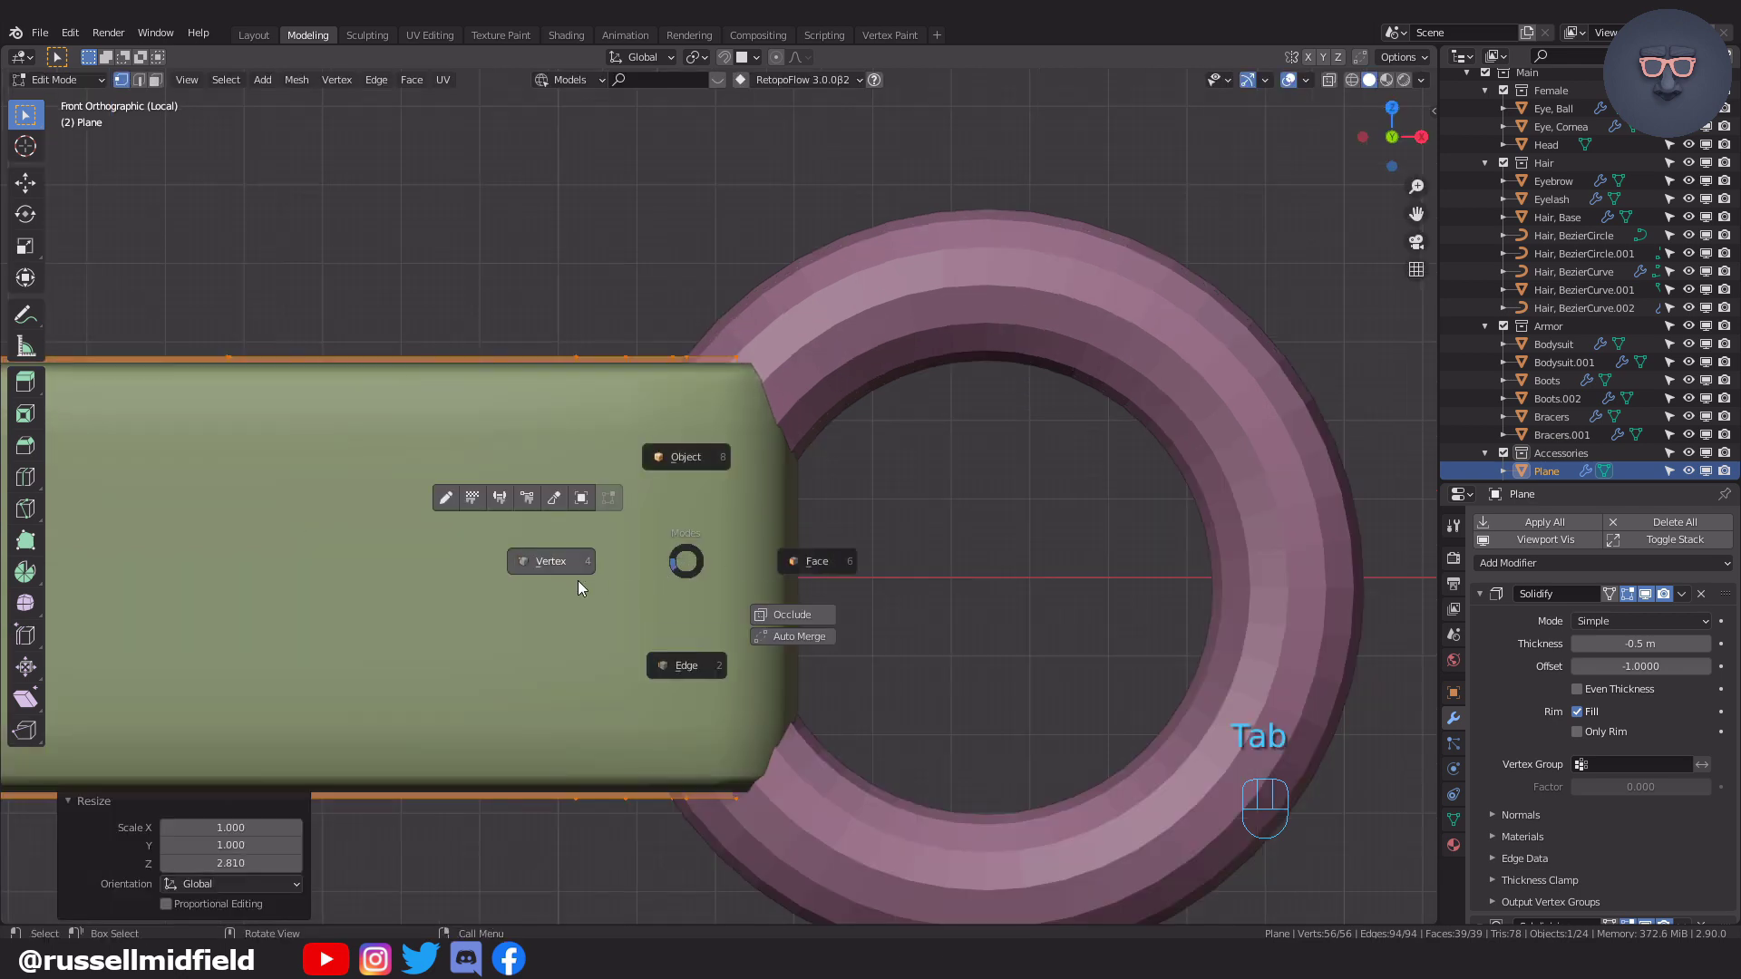
key("alt+z")
key("ctrl+z")
left_click(764, 642, "shift")
key("g")
key("x")
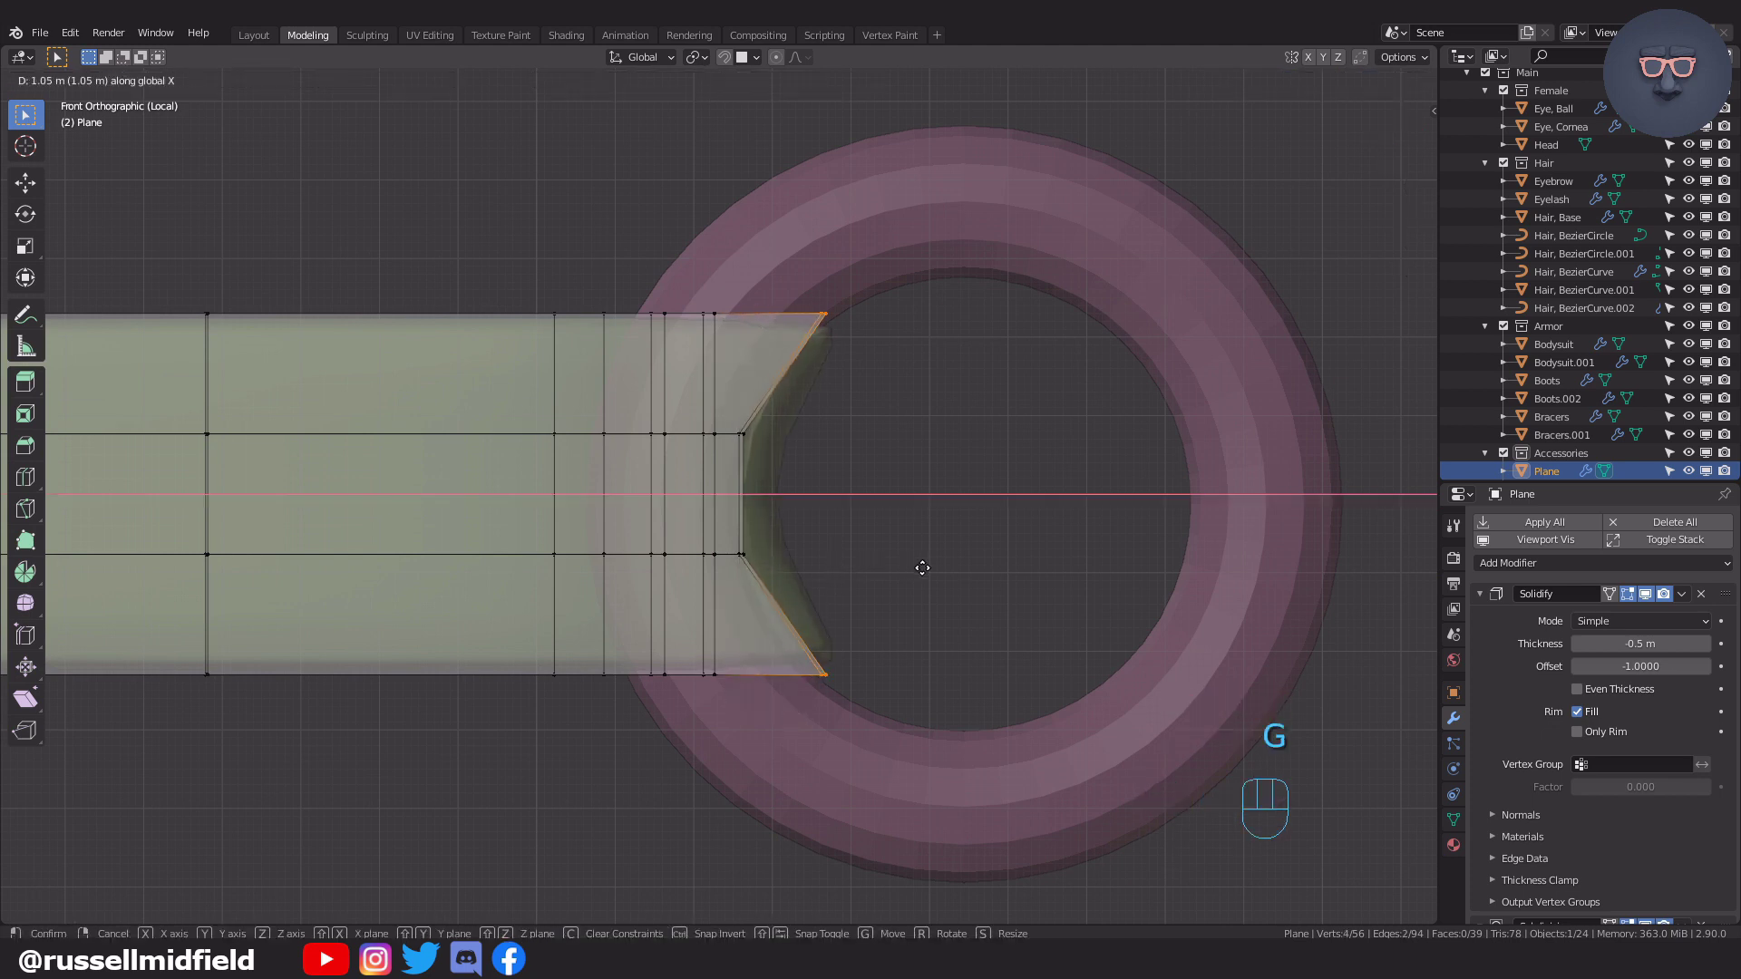
left_click(906, 569)
key("alt+z")
middle_click_drag(905, 569, 846, 475)
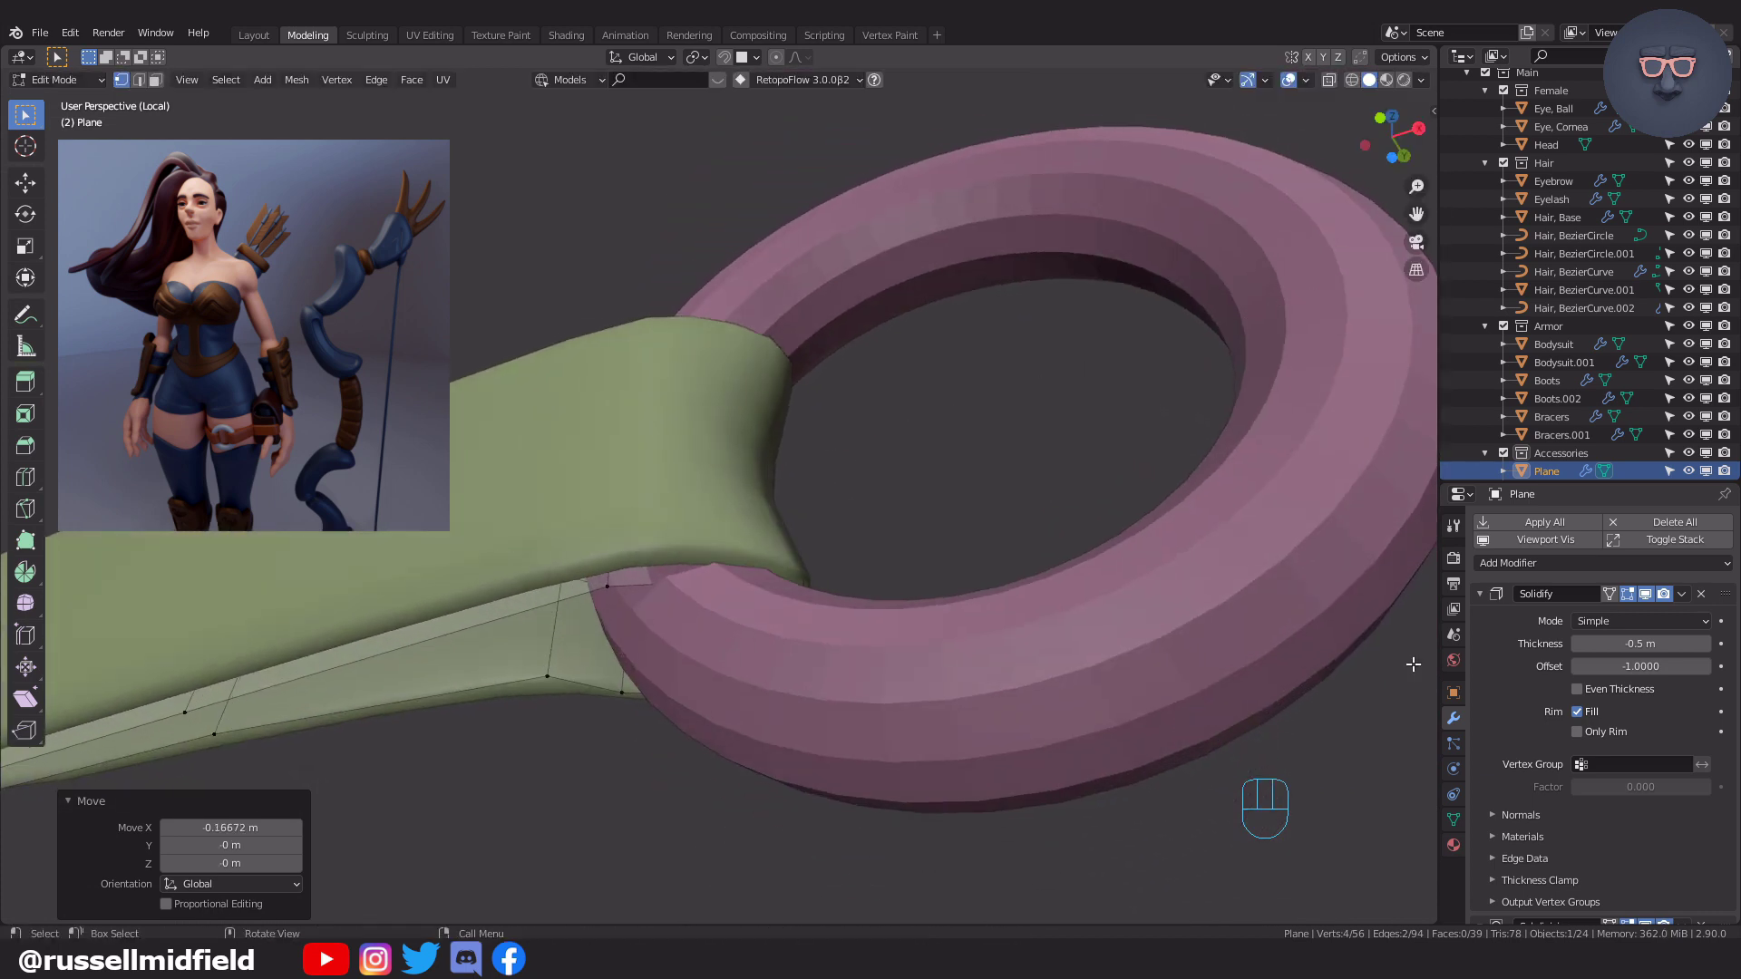
Set the strap's Solidify thickness to -1 m.
left_click_drag(1639, 644, 1588, 644)
left_click(1651, 643)
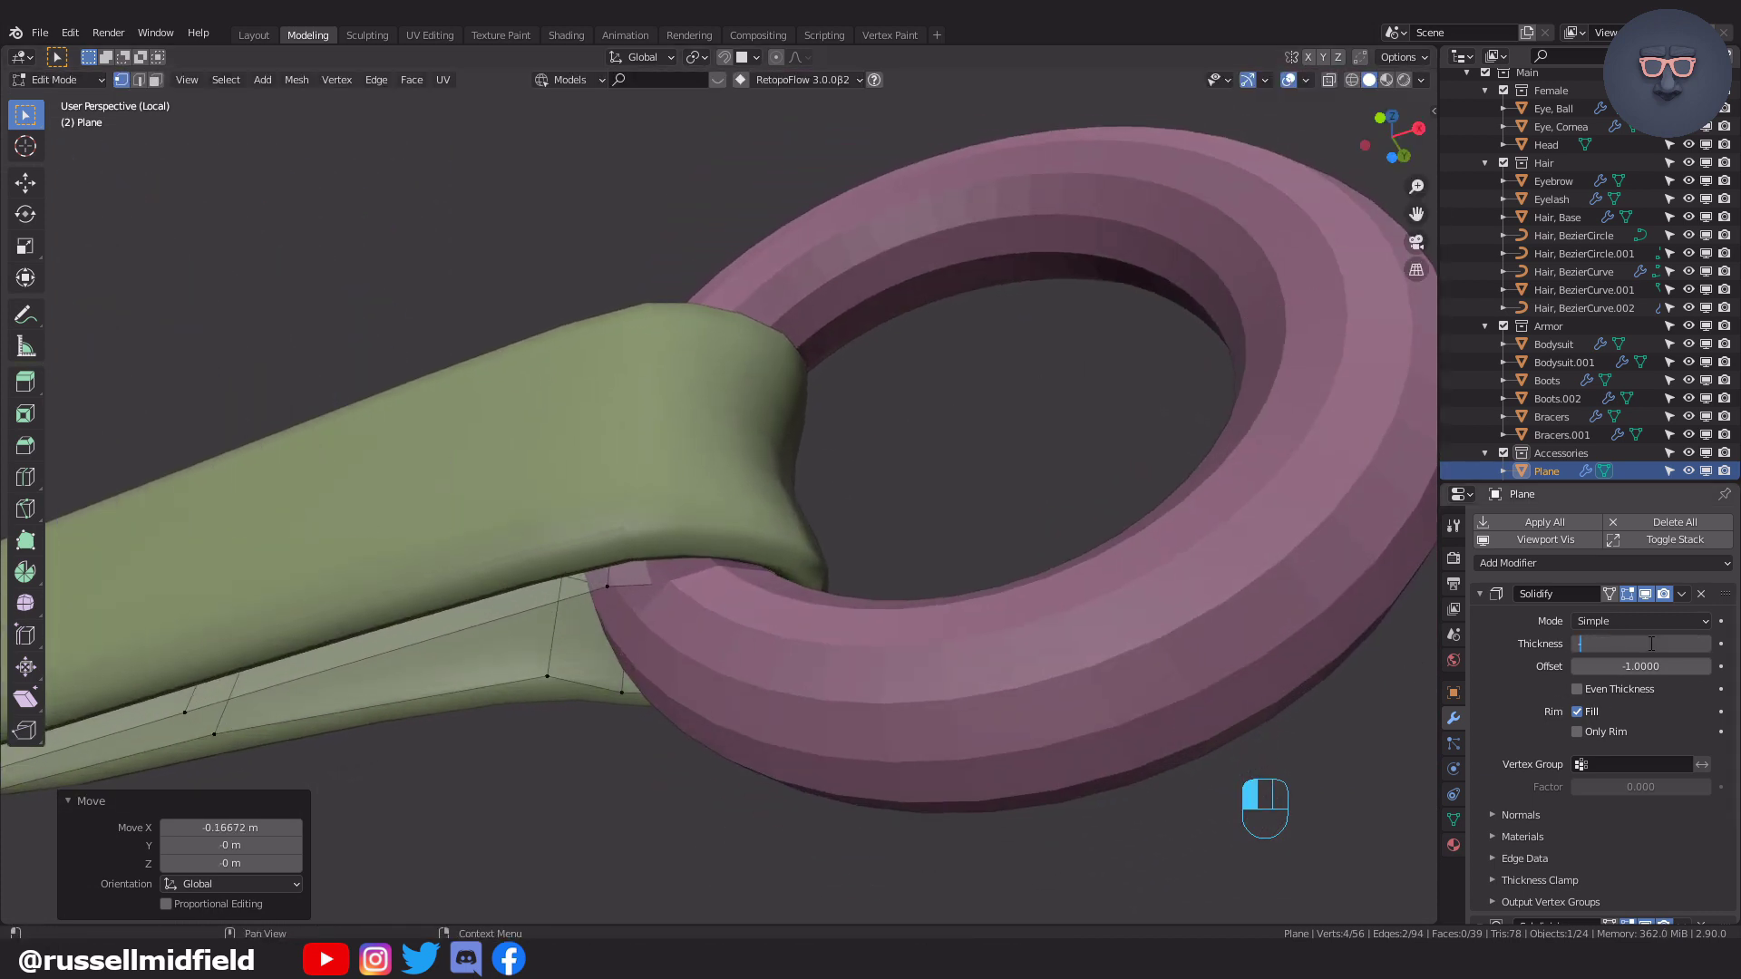
type("-1")
key("Return")
Move the vertices of the strap's folded-back flap about -0.28 m along Y against the main strip, and return to Object Mode.
left_click_drag(896, 600, 938, 637)
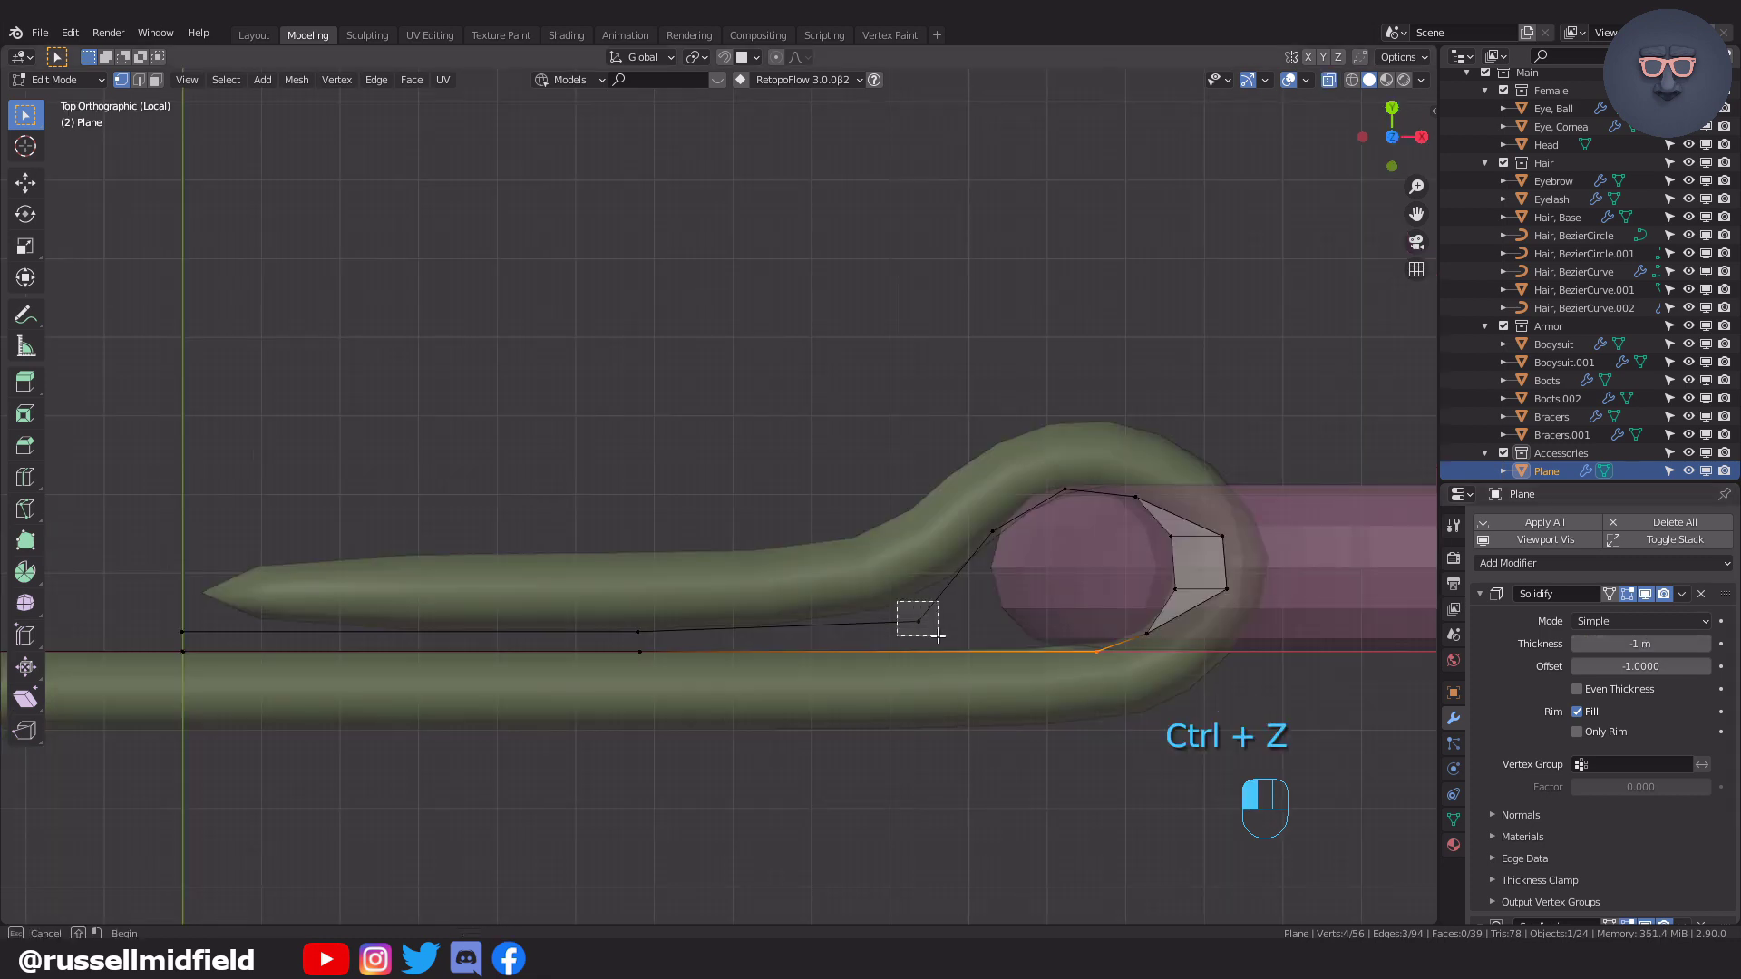
left_click_drag(582, 614, 660, 641, "shift")
left_click_drag(200, 640, 199, 640, "shift")
key("g")
key("y")
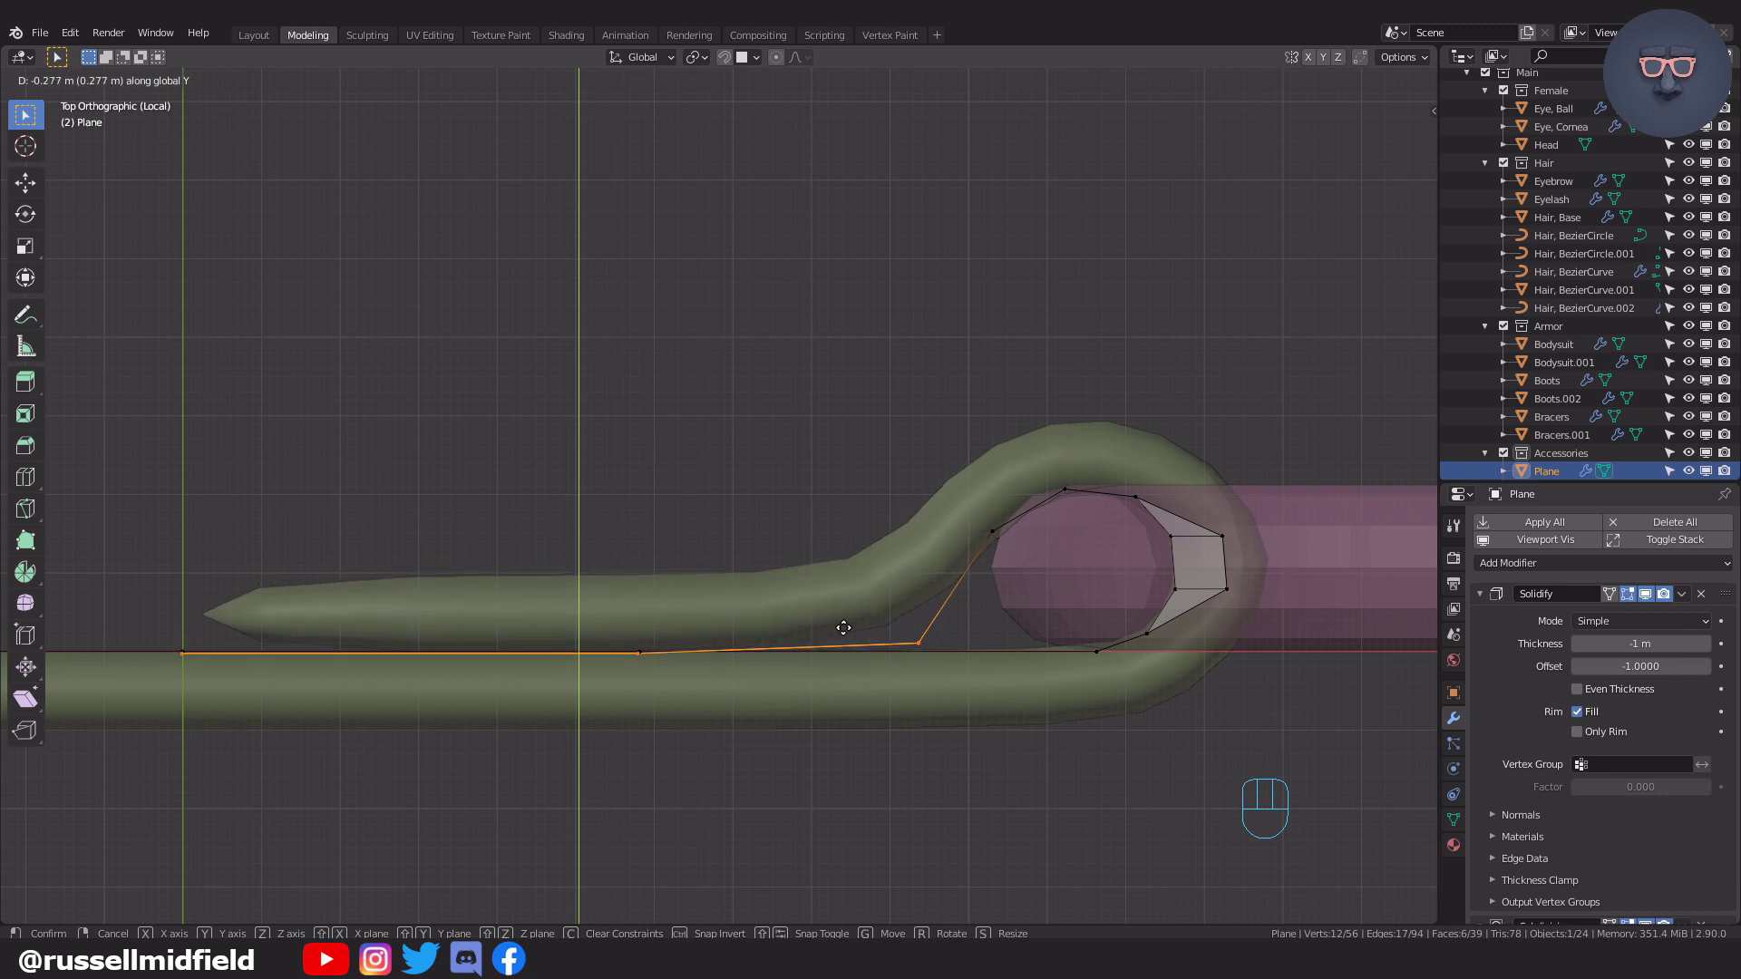
left_click(843, 628)
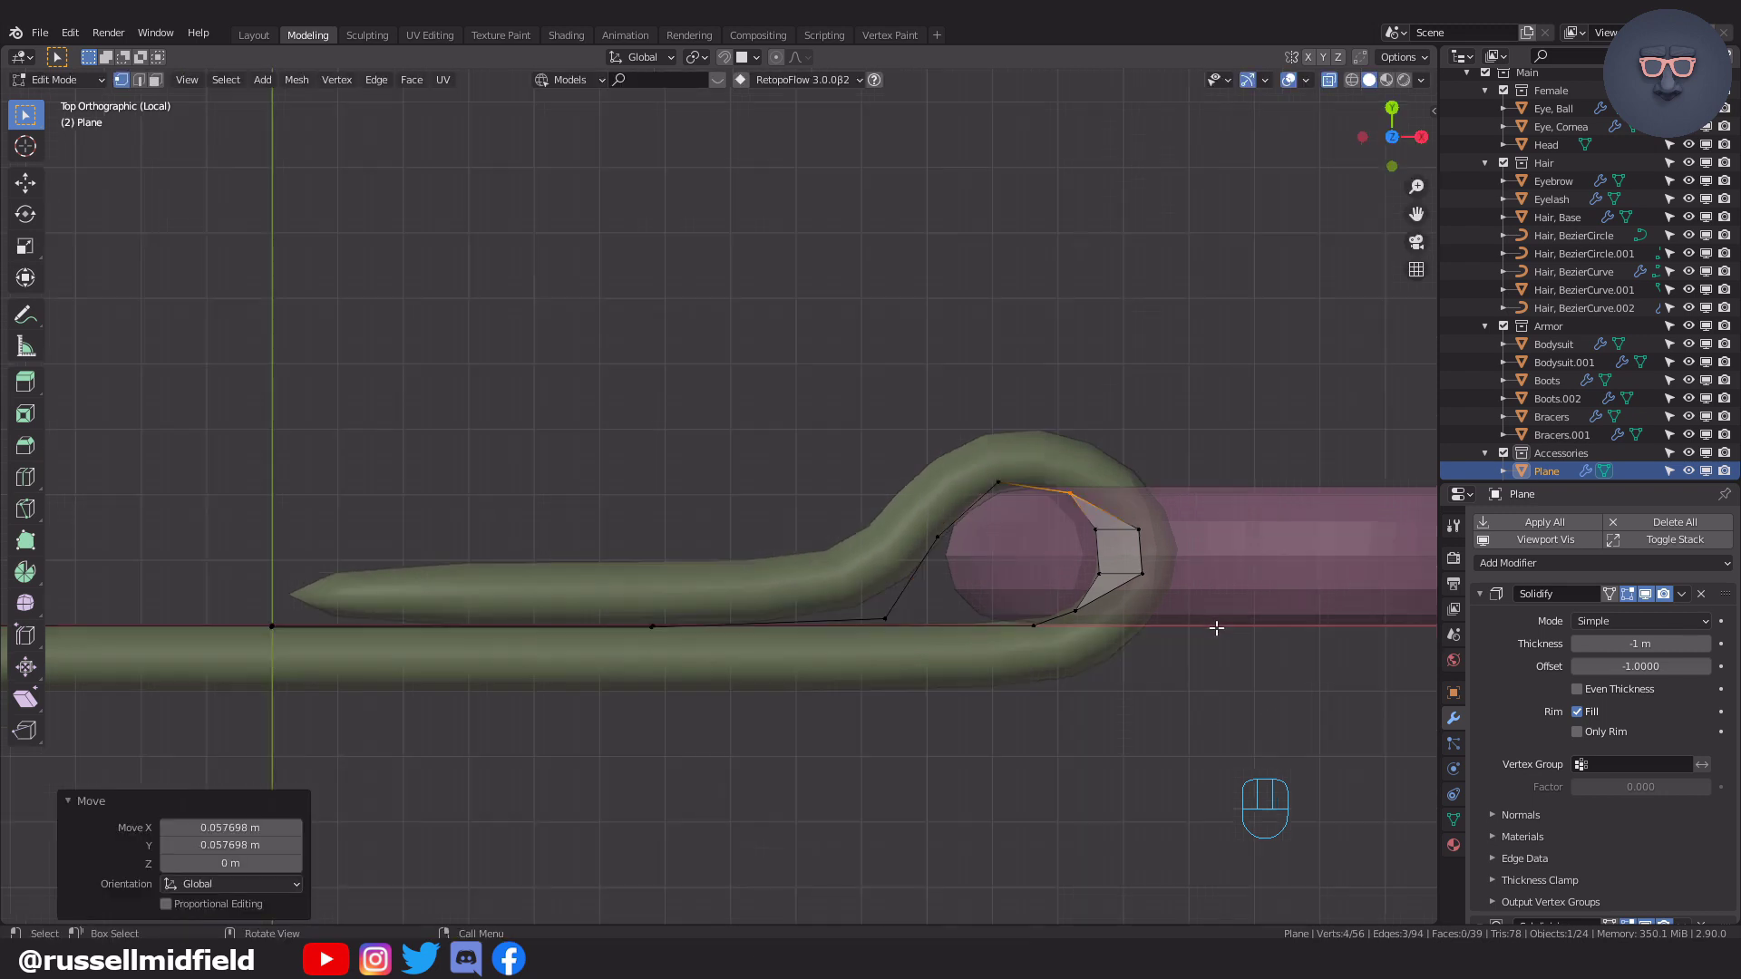
middle_click_drag(1216, 626, 1111, 481)
key("alt+z")
scroll(1156, 577, "down", 3)
key("Tab")
Duplicate the strap in place and mirror the copy with a negative X scale.
left_click(1086, 277)
left_click(993, 376)
left_click(970, 464)
key("KP_1")
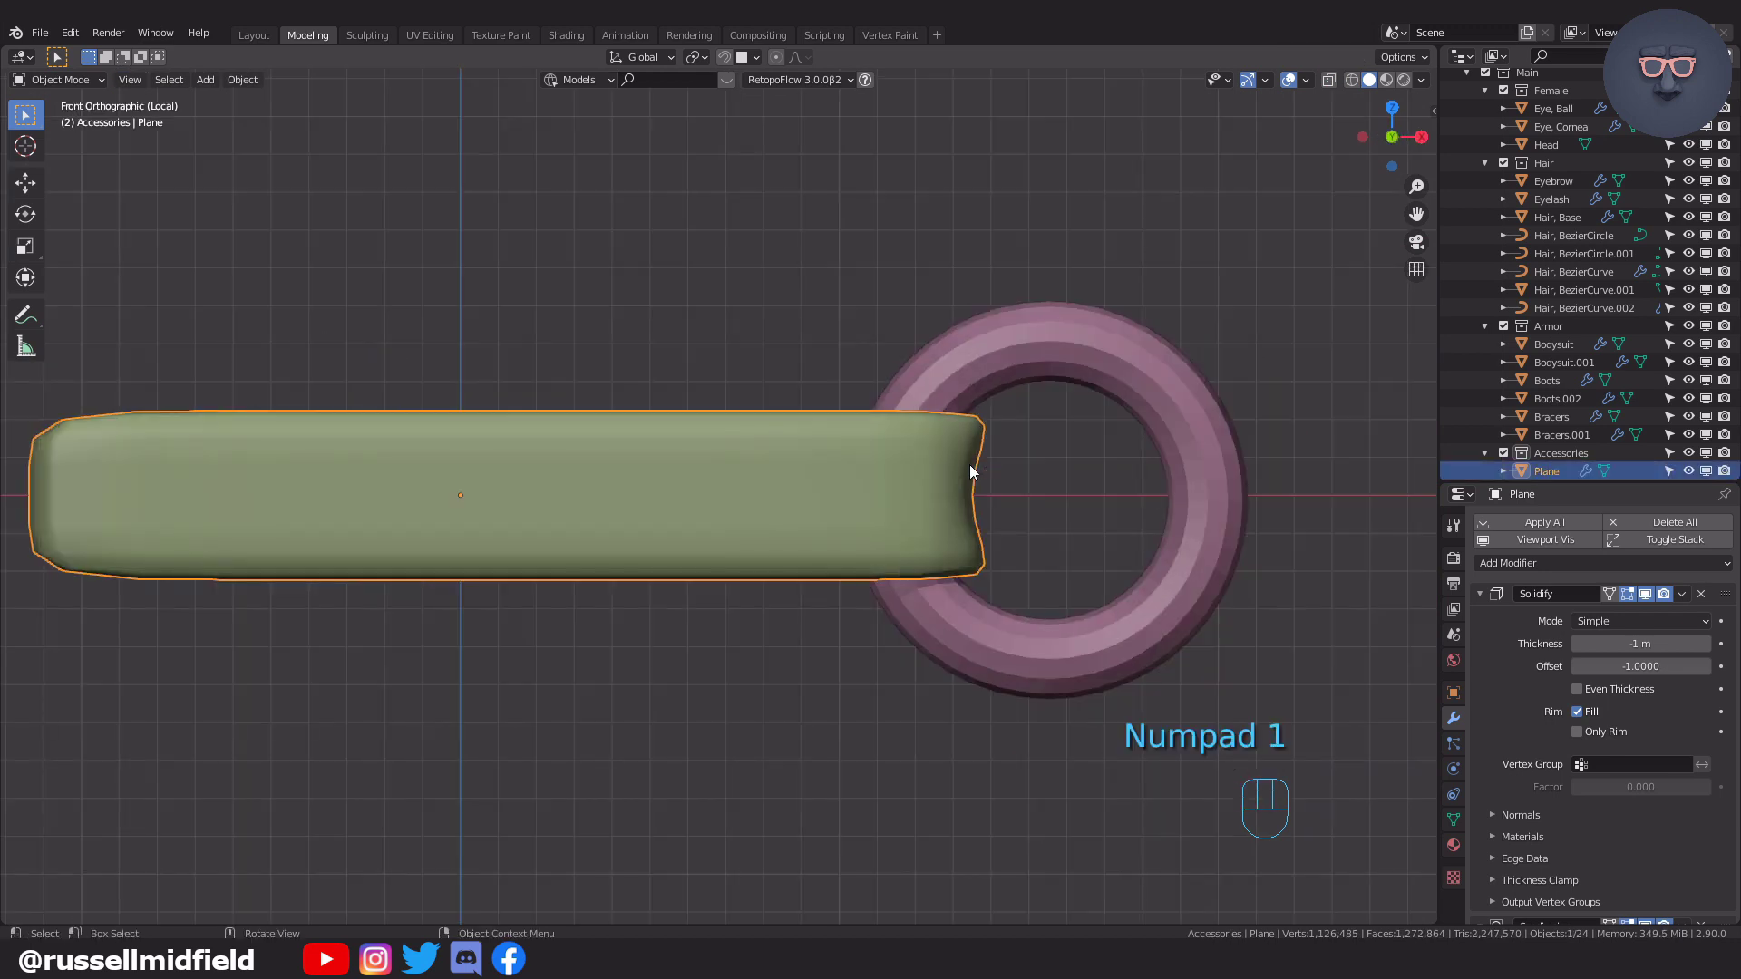
scroll(895, 534, "down", 3)
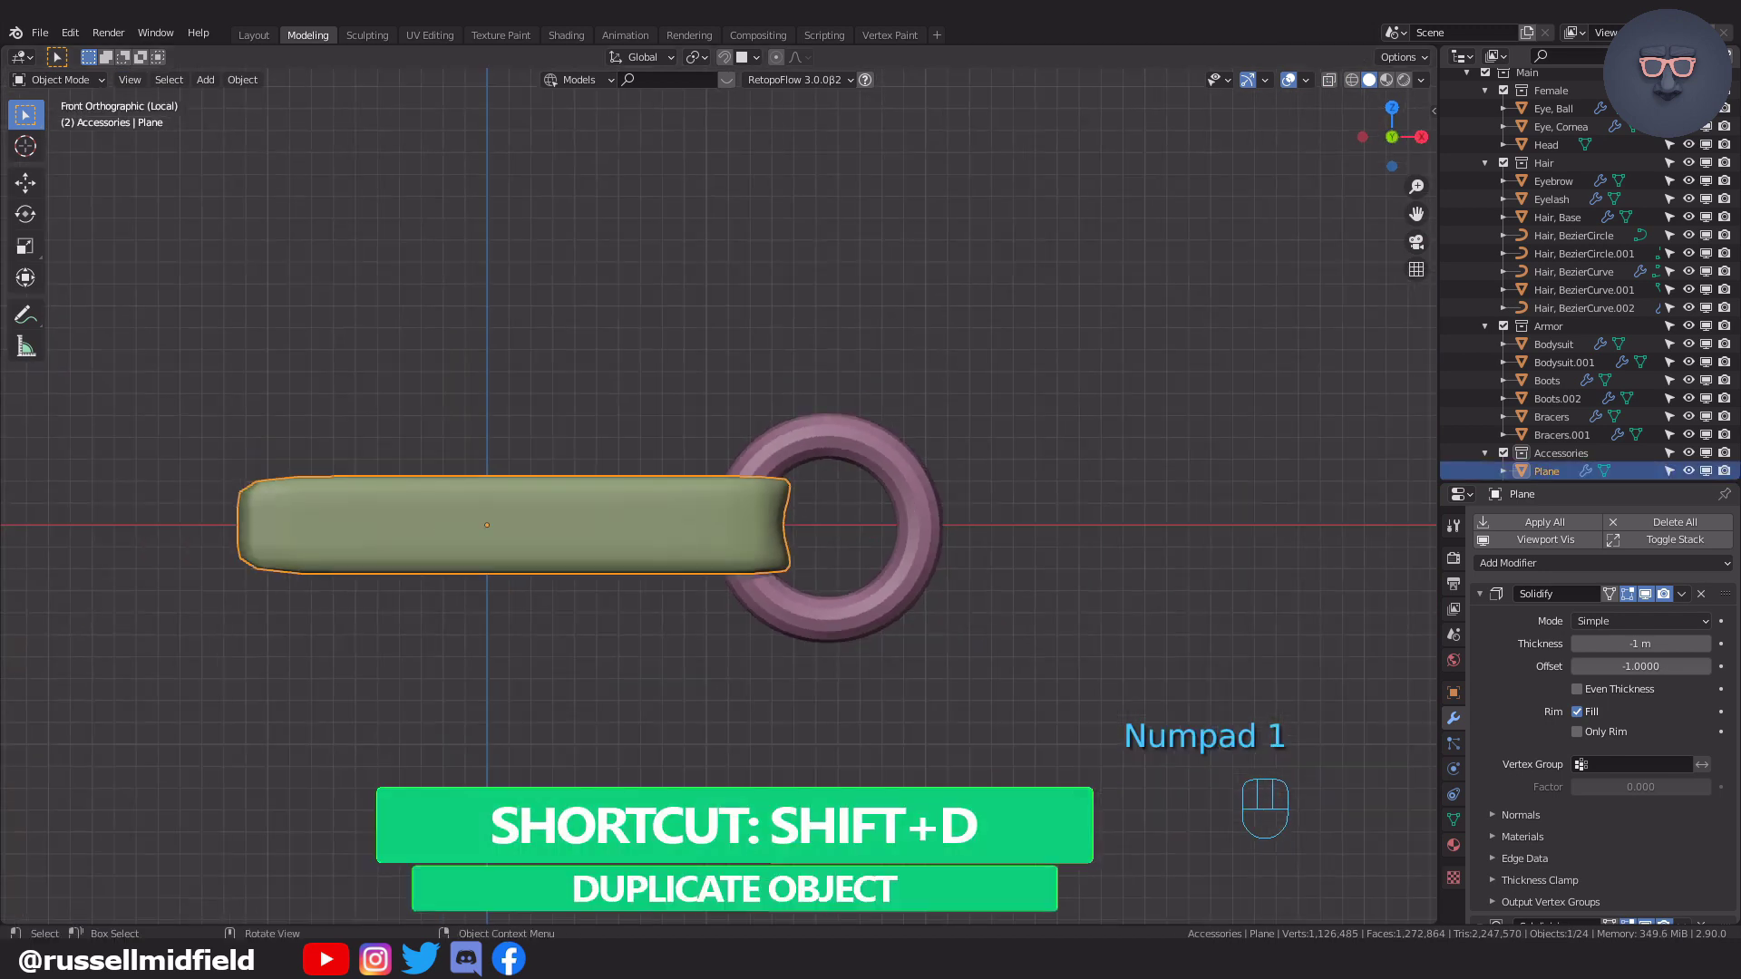
key("shift+d")
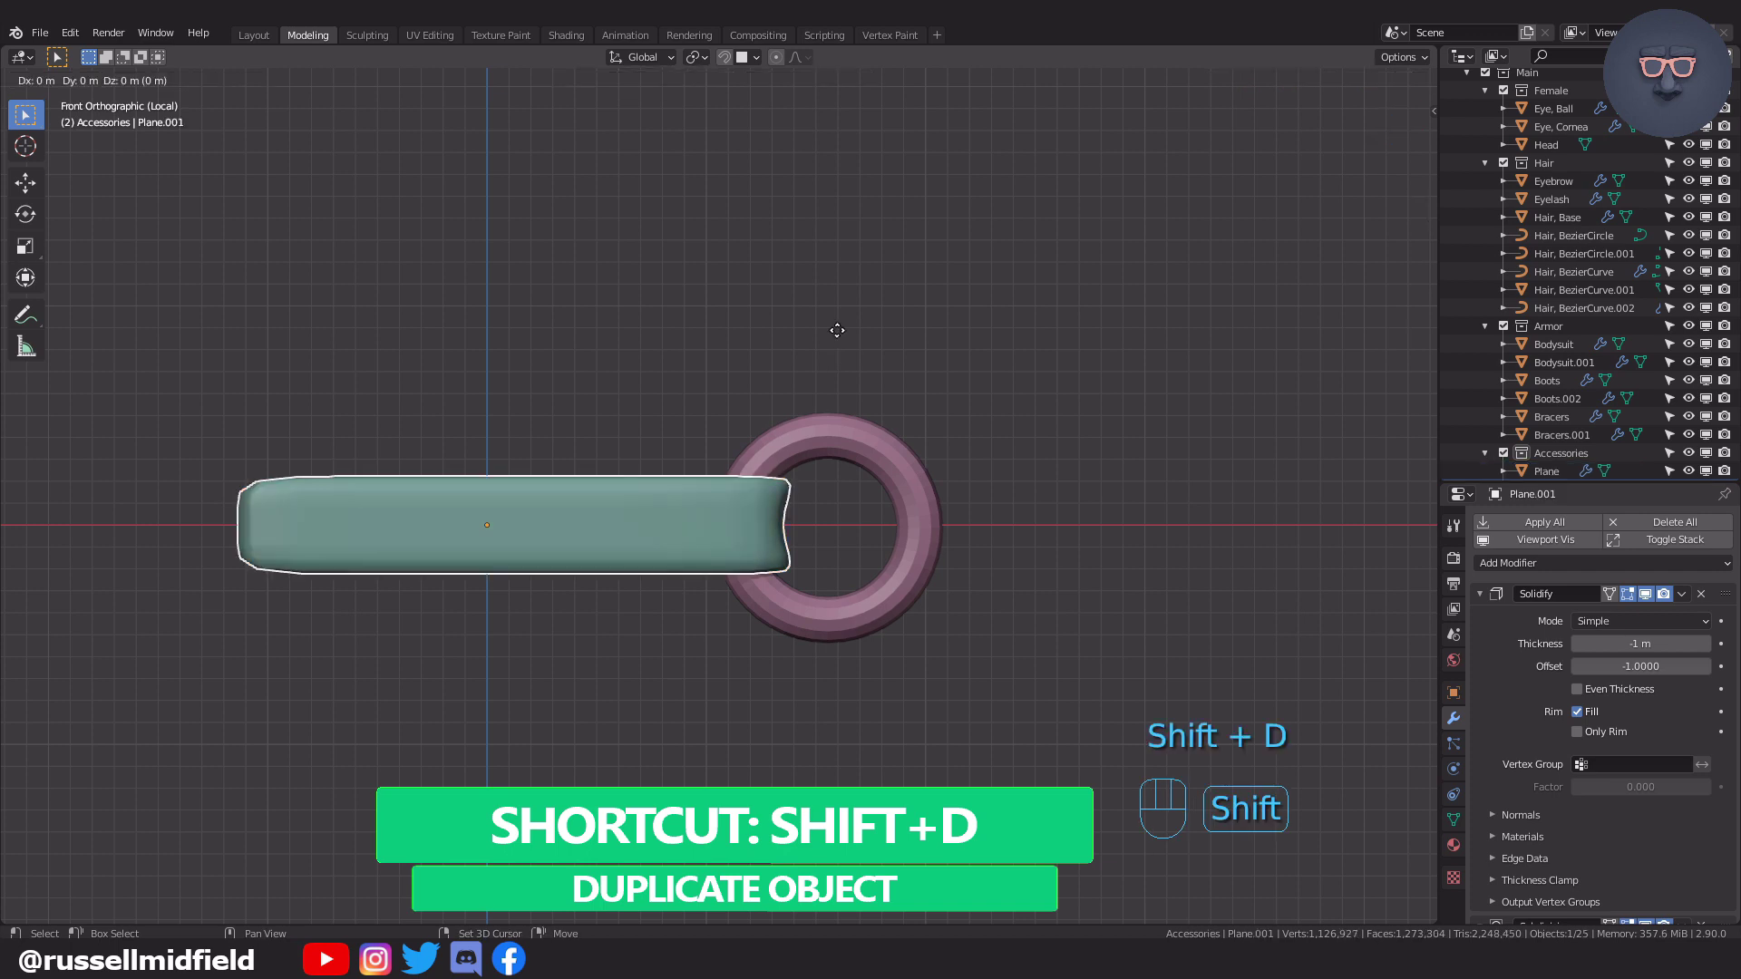
right_click(862, 331)
key("s")
key("x")
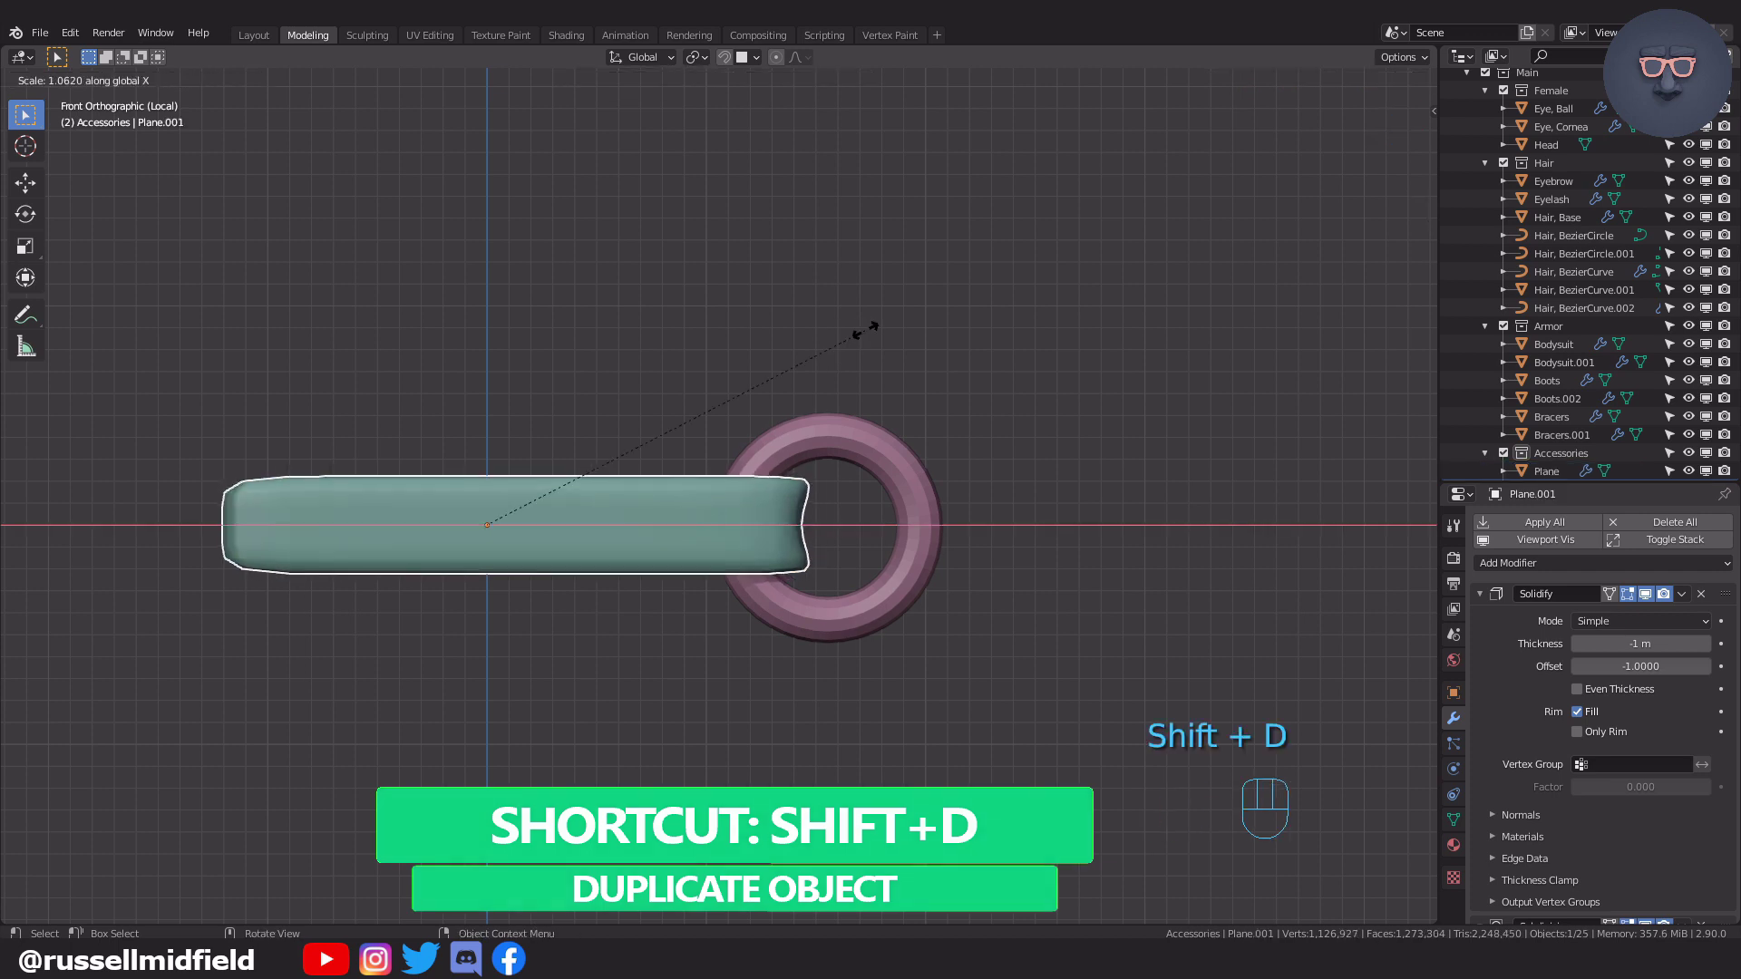
left_click(91, 548)
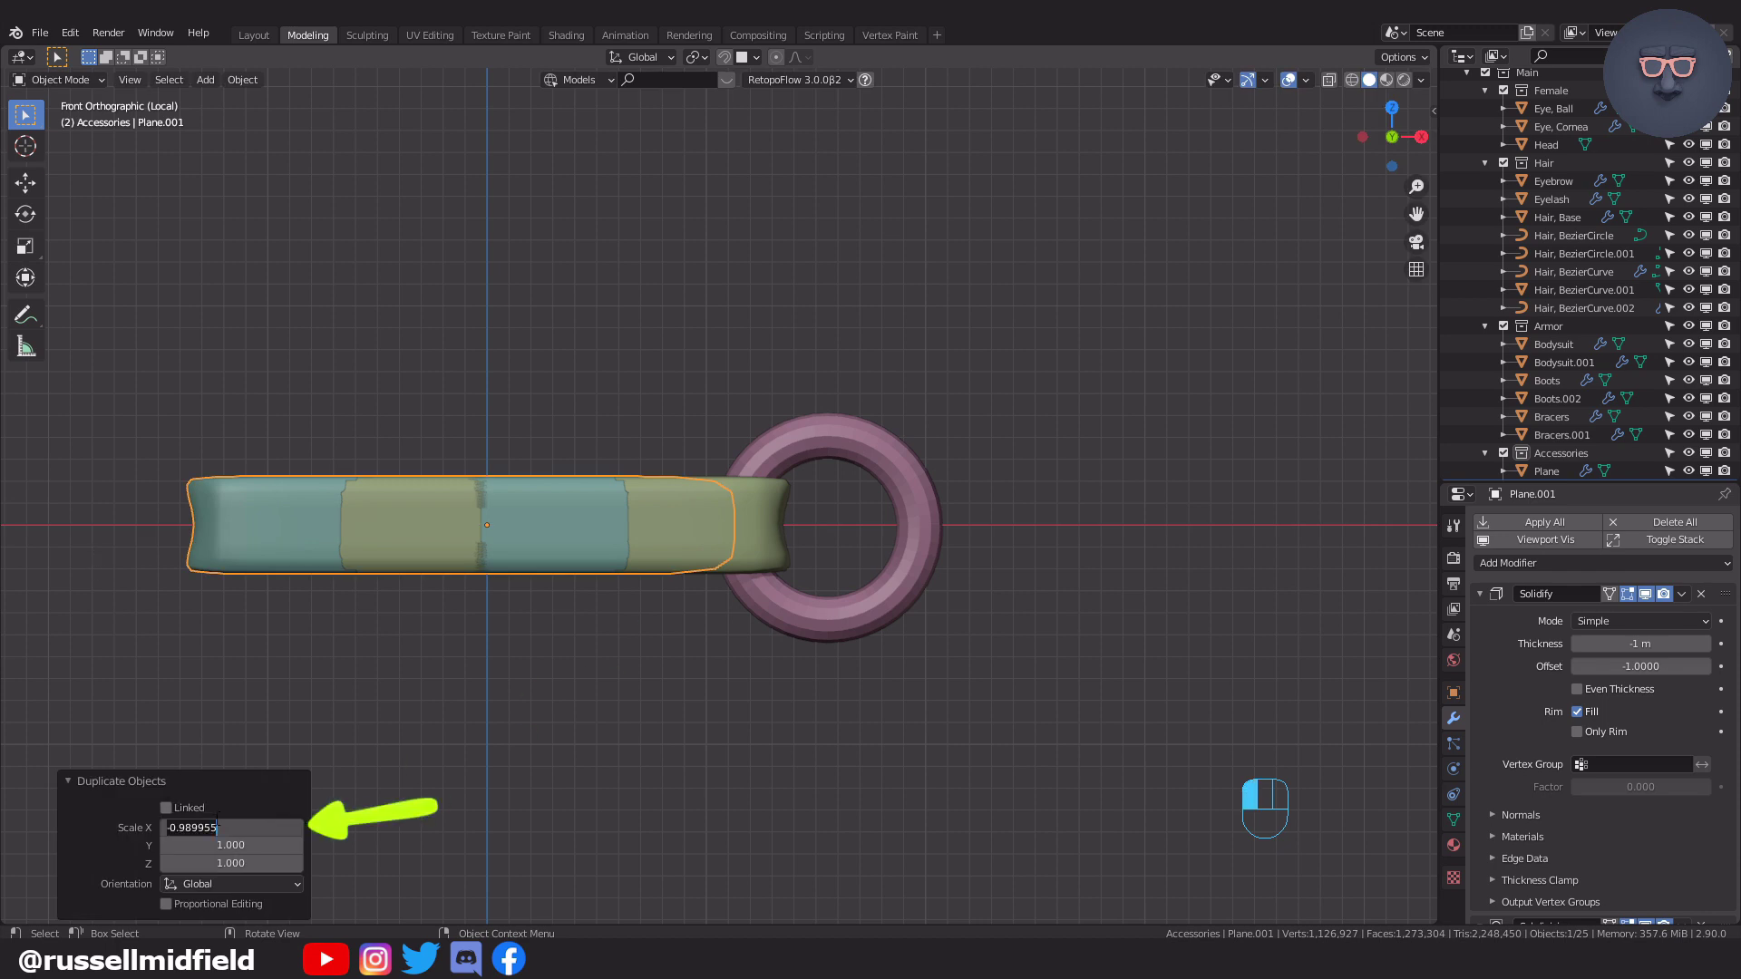
key("Return")
Move the mirrored strap along X to loop around the ring's opposite side, and shade the ring smooth.
key("g")
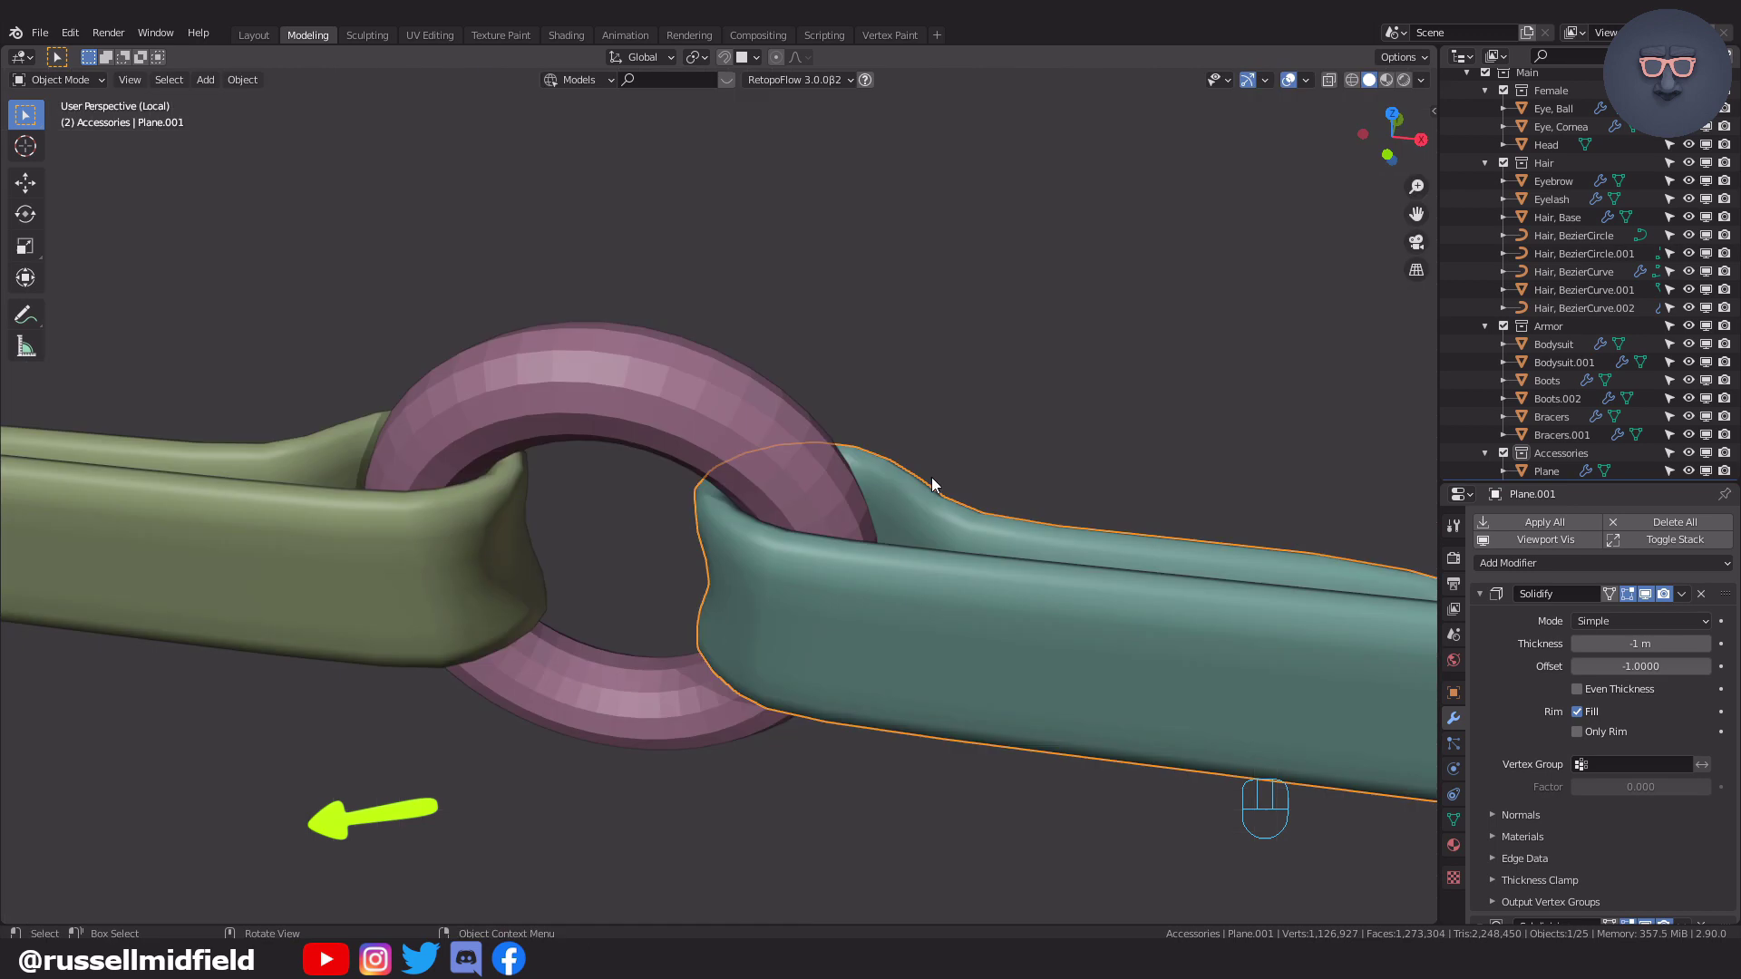
key("g")
key("x")
left_click(948, 472)
left_click(944, 392)
scroll(924, 423, "down", 3)
middle_click_drag(923, 417, 924, 366)
scroll(886, 396, "down", 2)
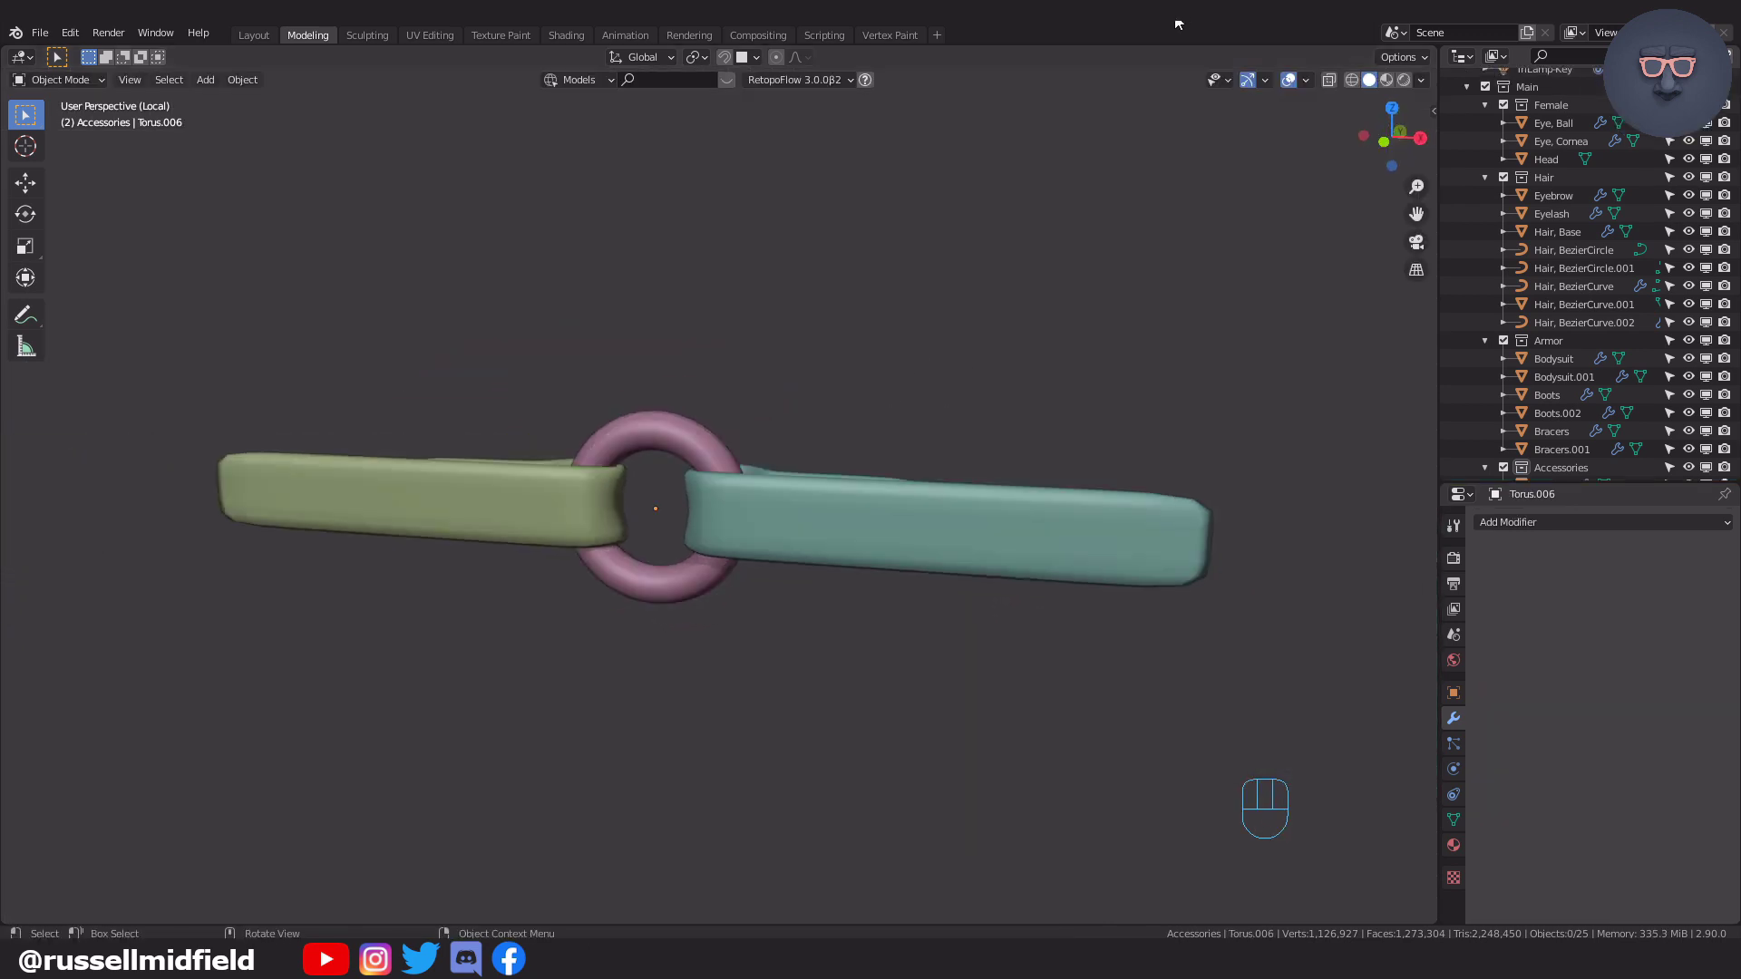
Leave Local View and scale down both straps and the ring together, placing them in front of the character's left thigh.
middle_click_drag(1062, 312, 1021, 319)
key("KP_Divide")
left_click_drag(824, 192, 1074, 278)
key("s")
left_click(1018, 220)
key("g")
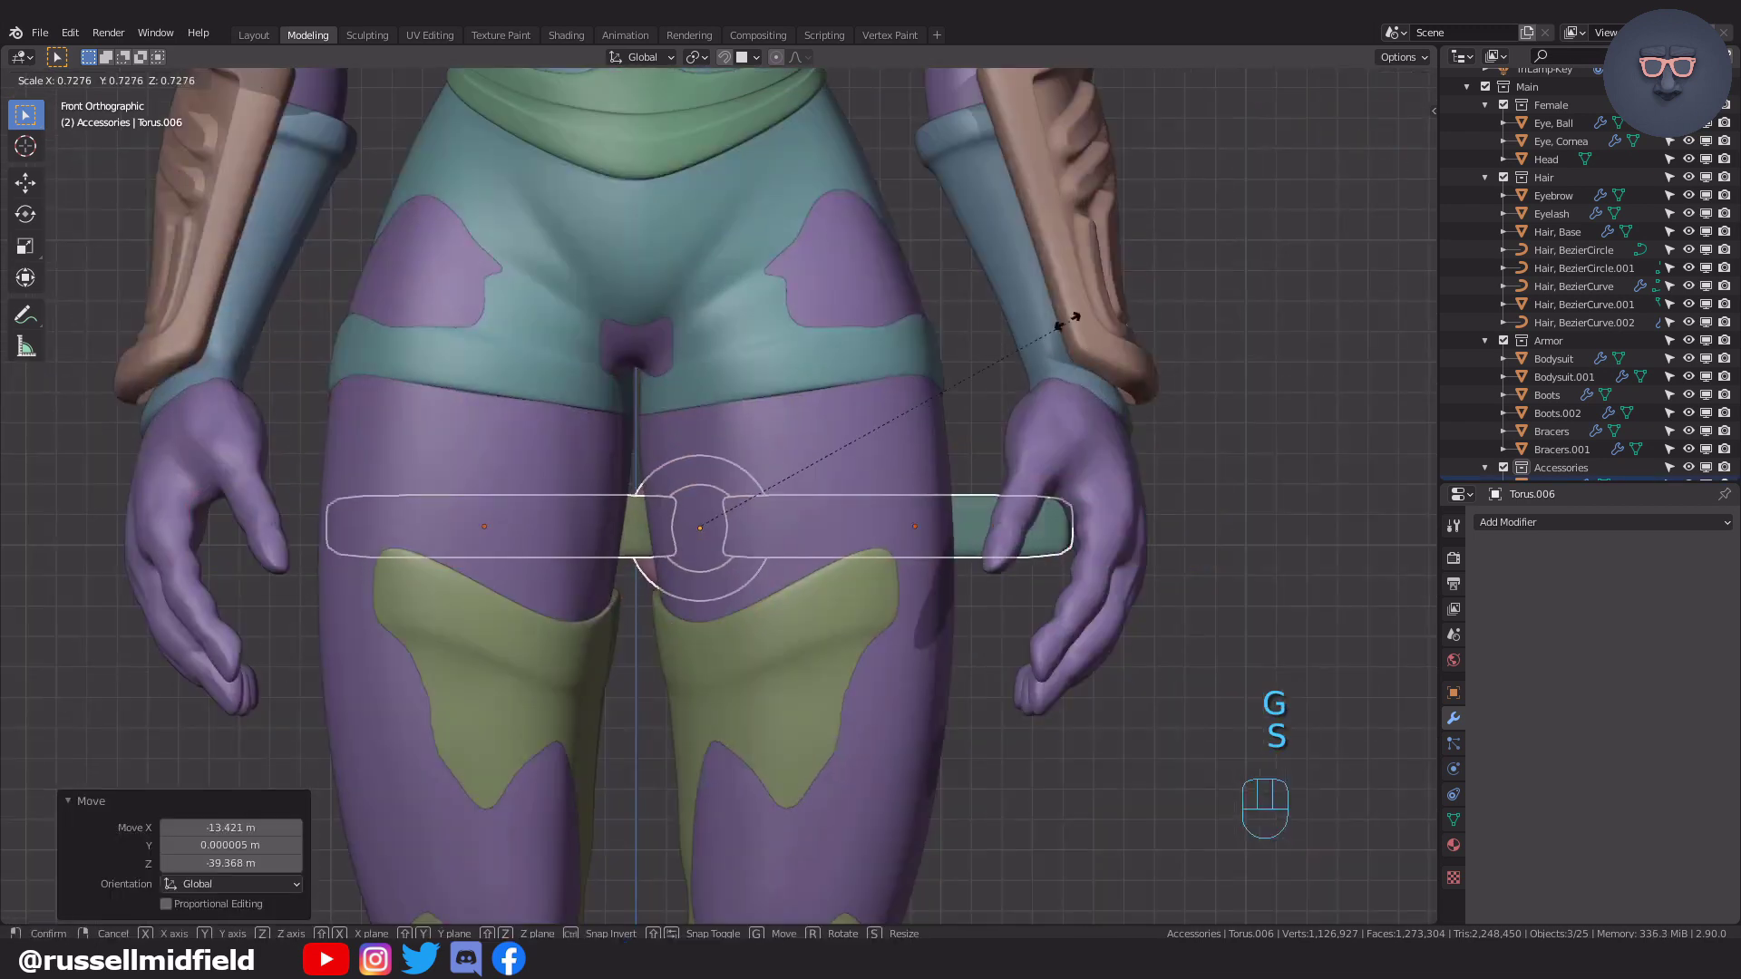
Rotate the straps and ring to a slant and reposition them against the front of the character's left thigh.
key("r")
left_click(1156, 203)
key("g")
key("r")
left_click(1153, 182)
key("g")
left_click(1152, 173)
middle_click_drag(1150, 178, 1065, 210)
key("g")
middle_click(1025, 226)
left_click(970, 249)
middle_click_drag(967, 272, 895, 259)
In Edit Mode with X-ray on, delete the free-end vertices of the inner strap that extend past the left thigh.
key("Tab")
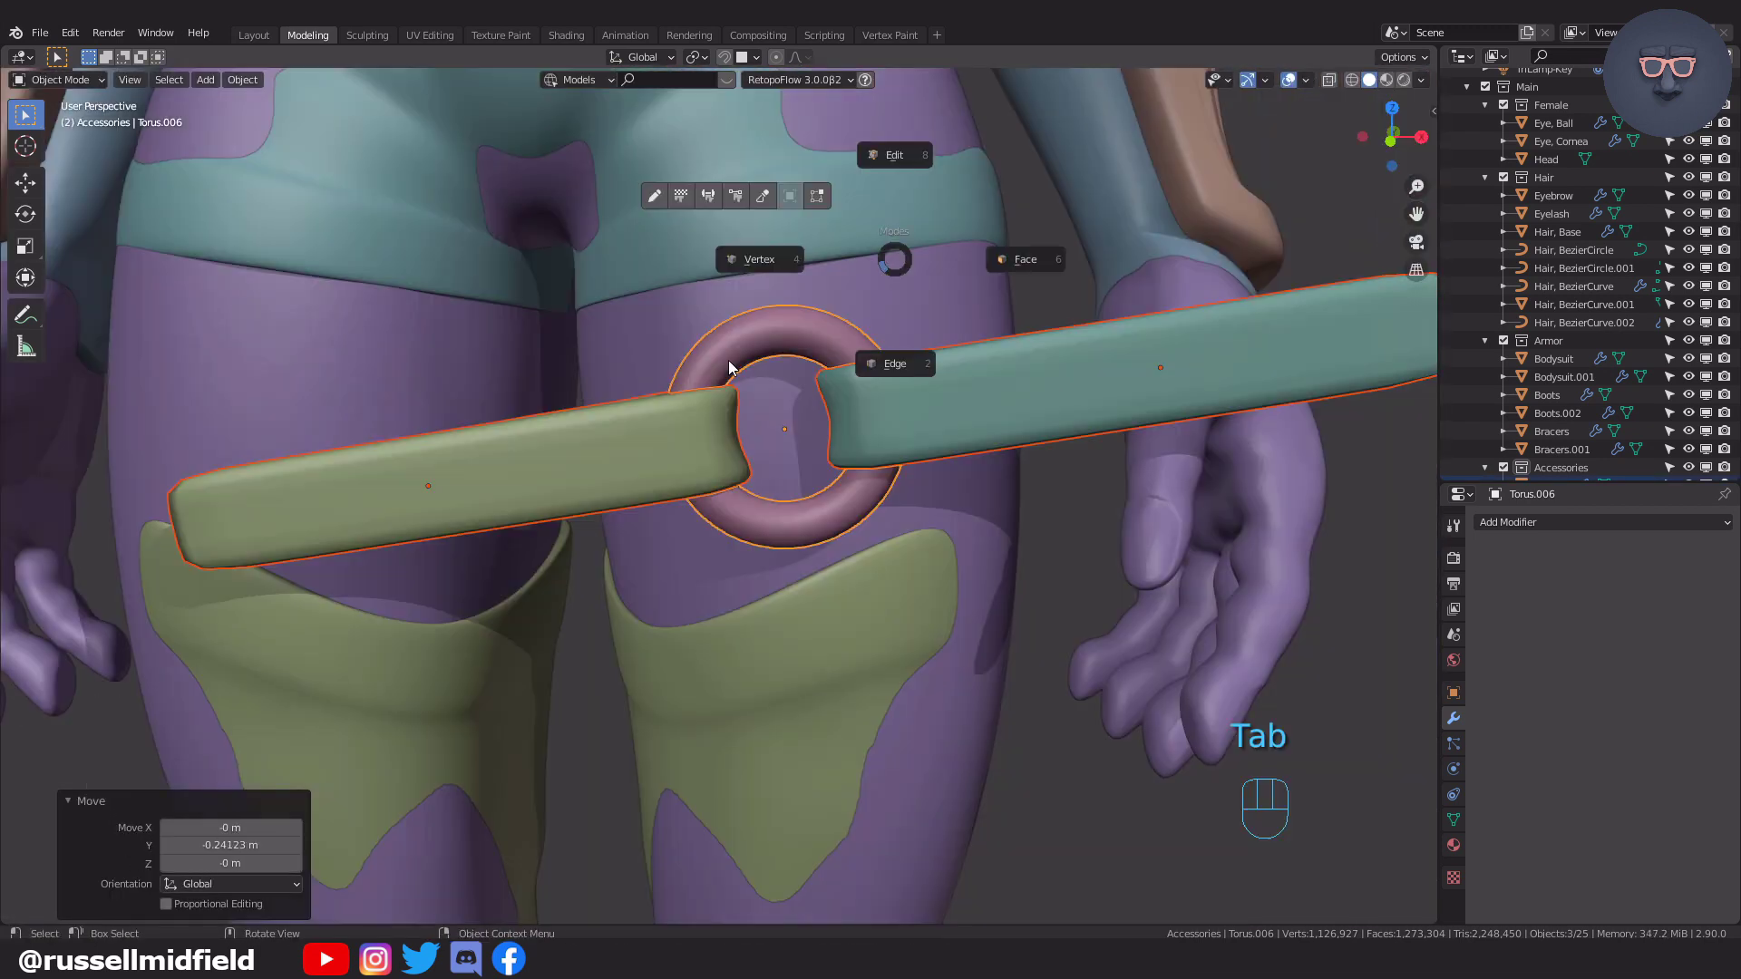
right_click(1055, 297)
left_click(659, 444)
middle_click_drag(659, 443, 732, 455)
key("Tab")
key("alt+z")
left_click_drag(172, 464, 483, 701)
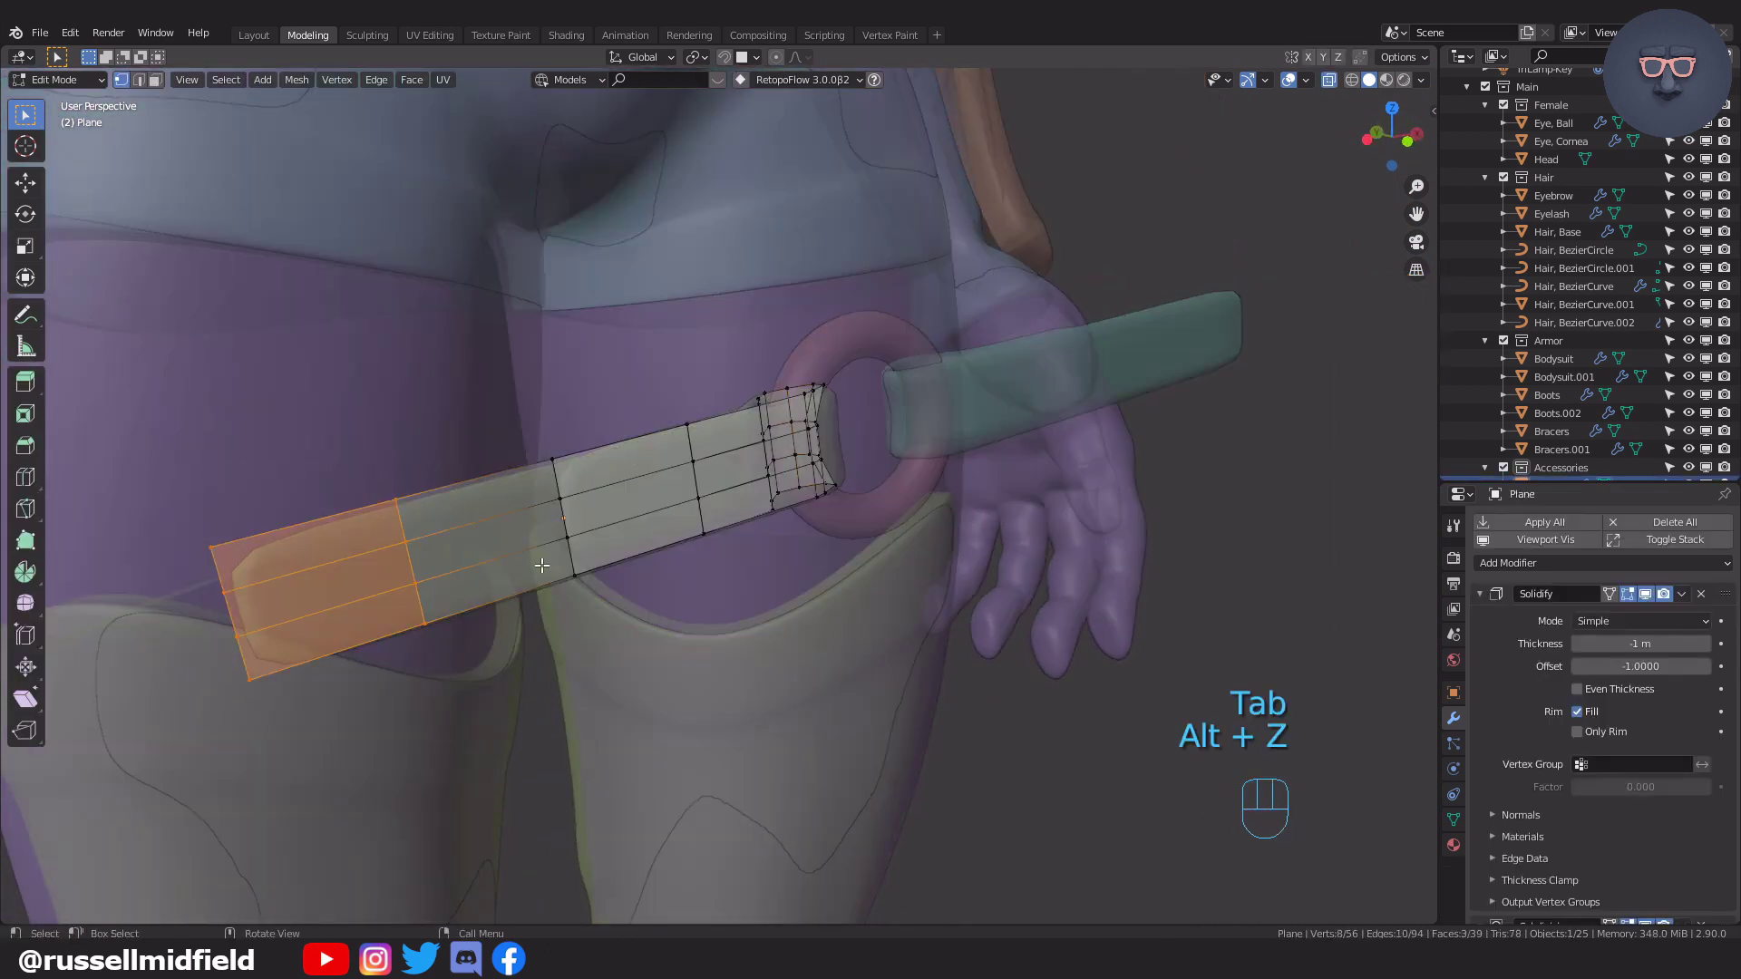
key("x")
left_click(542, 513)
Move the inner strap's edge loops, including a shift along Y, to fit the strap to the thigh's curve.
middle_click_drag(544, 514, 1204, 535)
scroll(462, 518, "up", 4)
left_click(1146, 437, "alt")
key("g")
left_click(1176, 523)
middle_click_drag(1176, 523, 1093, 494)
left_click(1062, 413, "alt")
middle_click_drag(1079, 417, 773, 482)
key("g")
key("y")
left_click(1201, 456)
Using proportional editing, bend the inner strap's end loops about 4.16 m along Y and adjust them along X around the thigh.
key("alt+z")
left_click(471, 381, "alt")
left_click(526, 798, "alt+shift")
key("o")
key("g")
key("y")
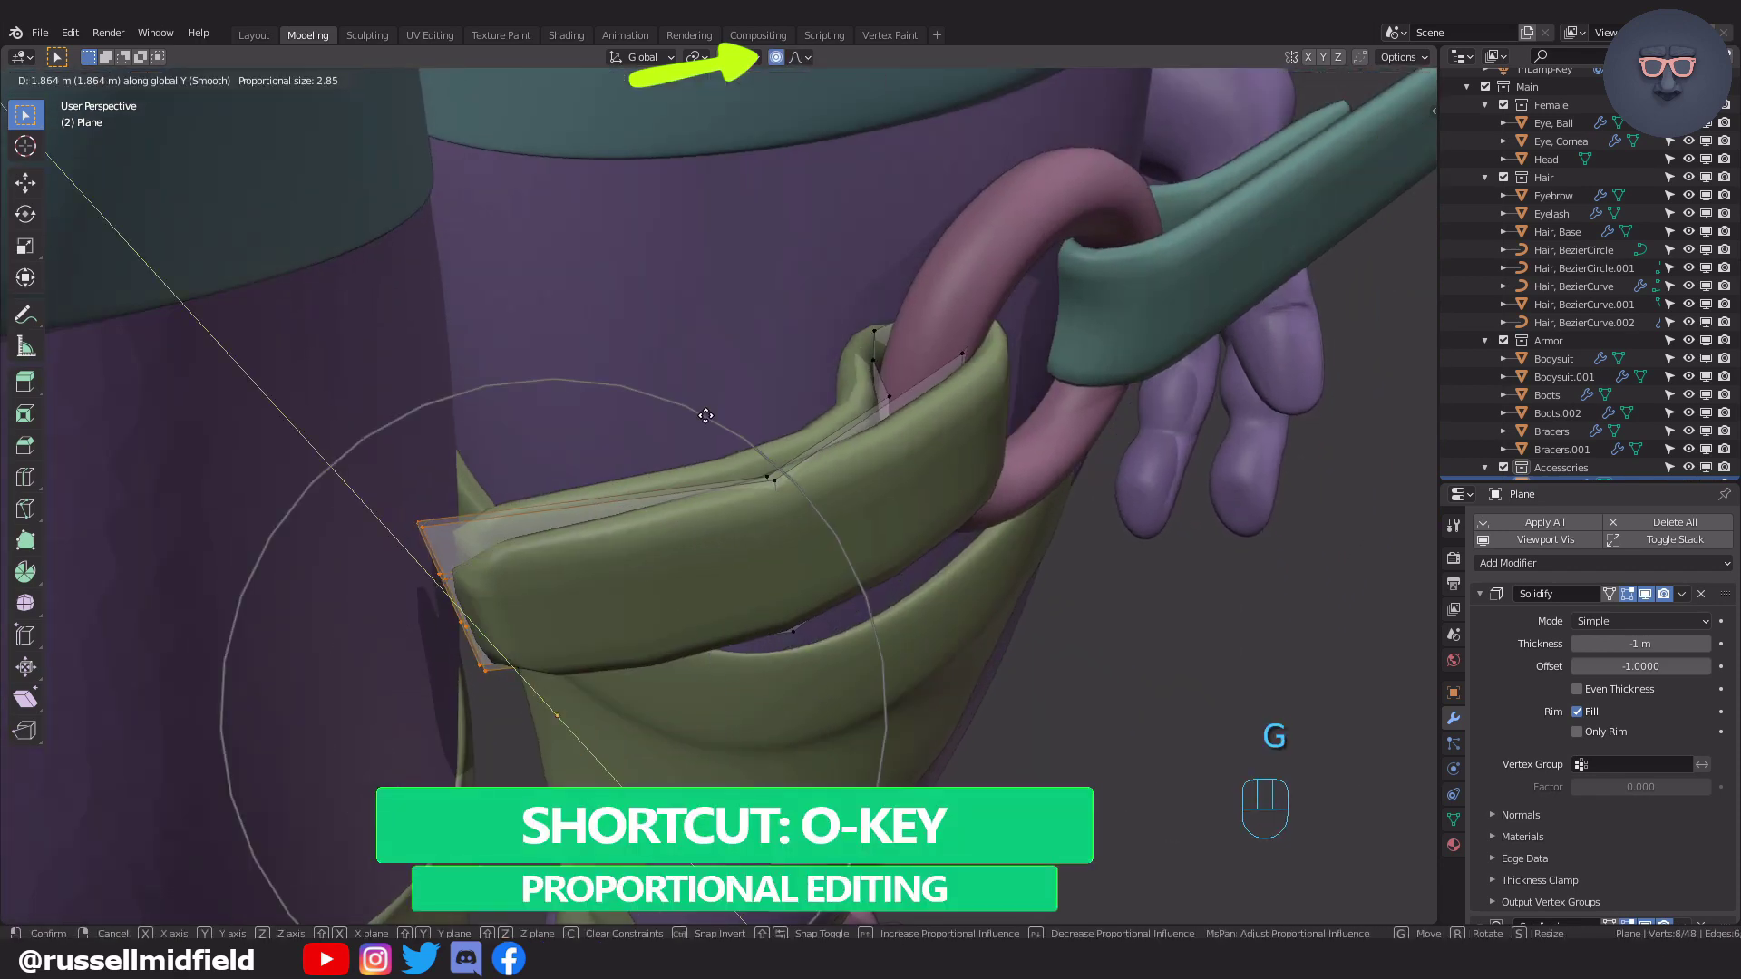
left_click(643, 269)
middle_click_drag(643, 270, 751, 559)
key("g")
key("x")
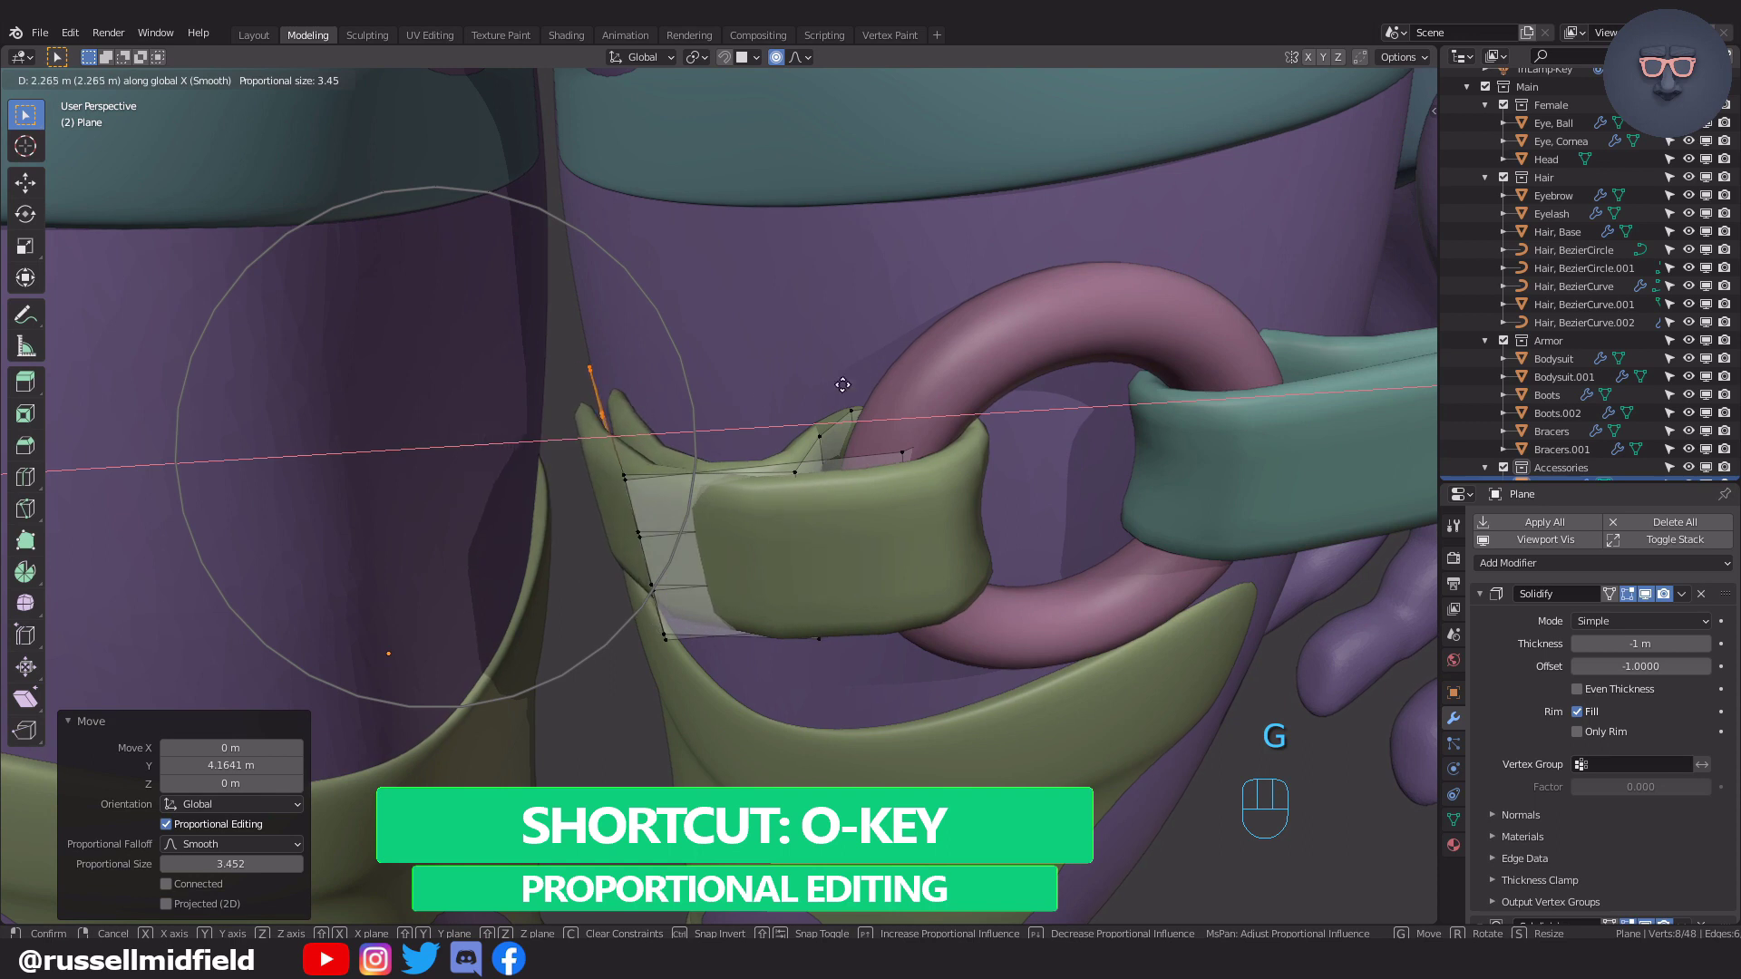
scroll(807, 382, "down", 1)
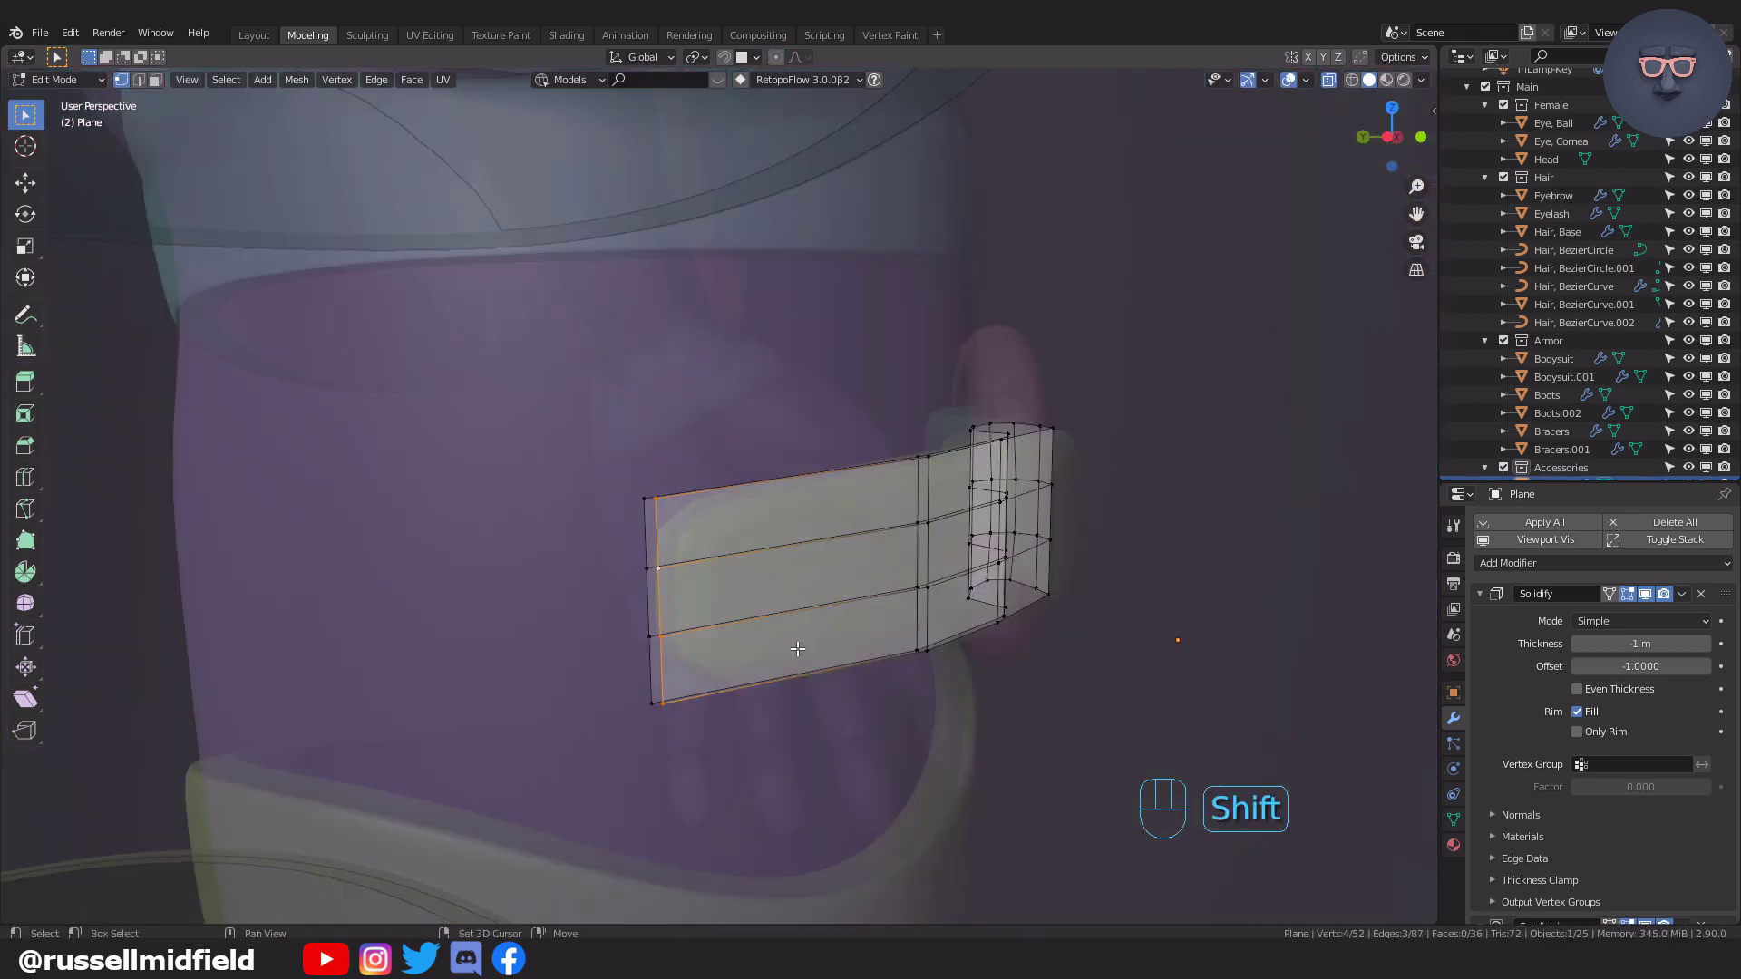
Extrude the strap's end edge along the inner thigh and shift the new edge about 0.57 m along X.
middle_click_drag(771, 544, 894, 544, "shift")
key("e")
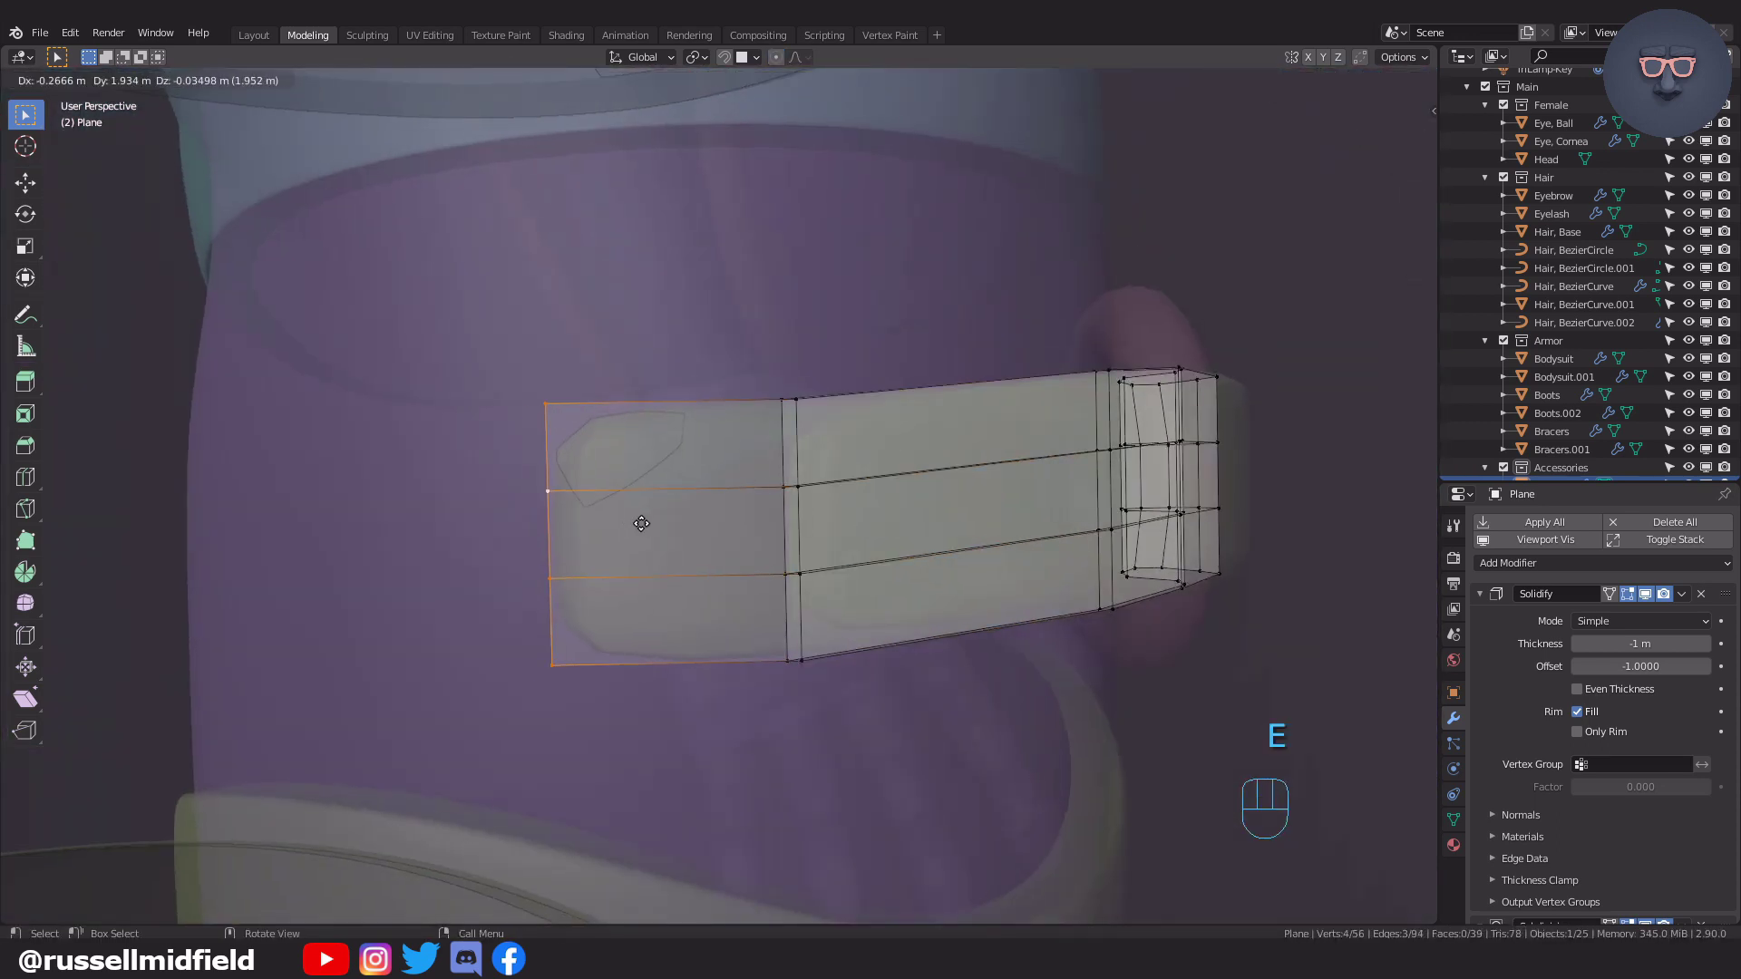
left_click(604, 528)
middle_click_drag(604, 528, 689, 544)
key("g")
key("x")
left_click(920, 606)
key("alt+z")
key("alt+z")
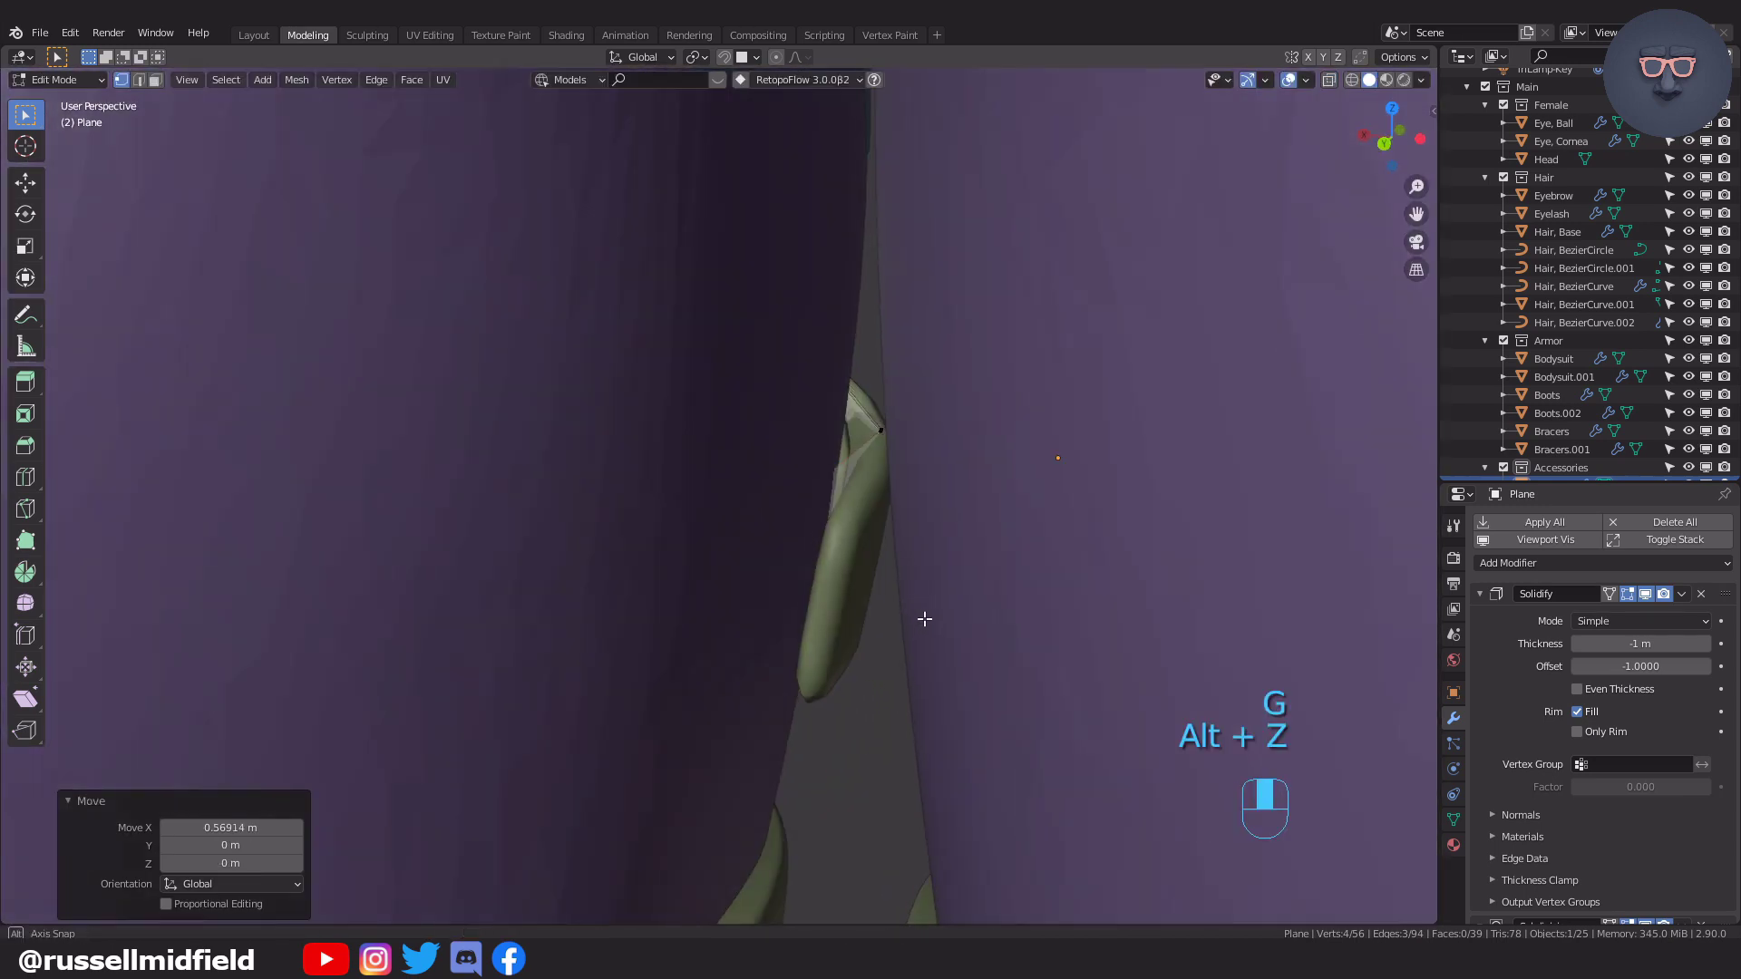
Extrude the strap's end edge in further segments around the back of the left thigh.
middle_click_drag(859, 567, 816, 581)
key("e")
left_click(508, 634)
key("e")
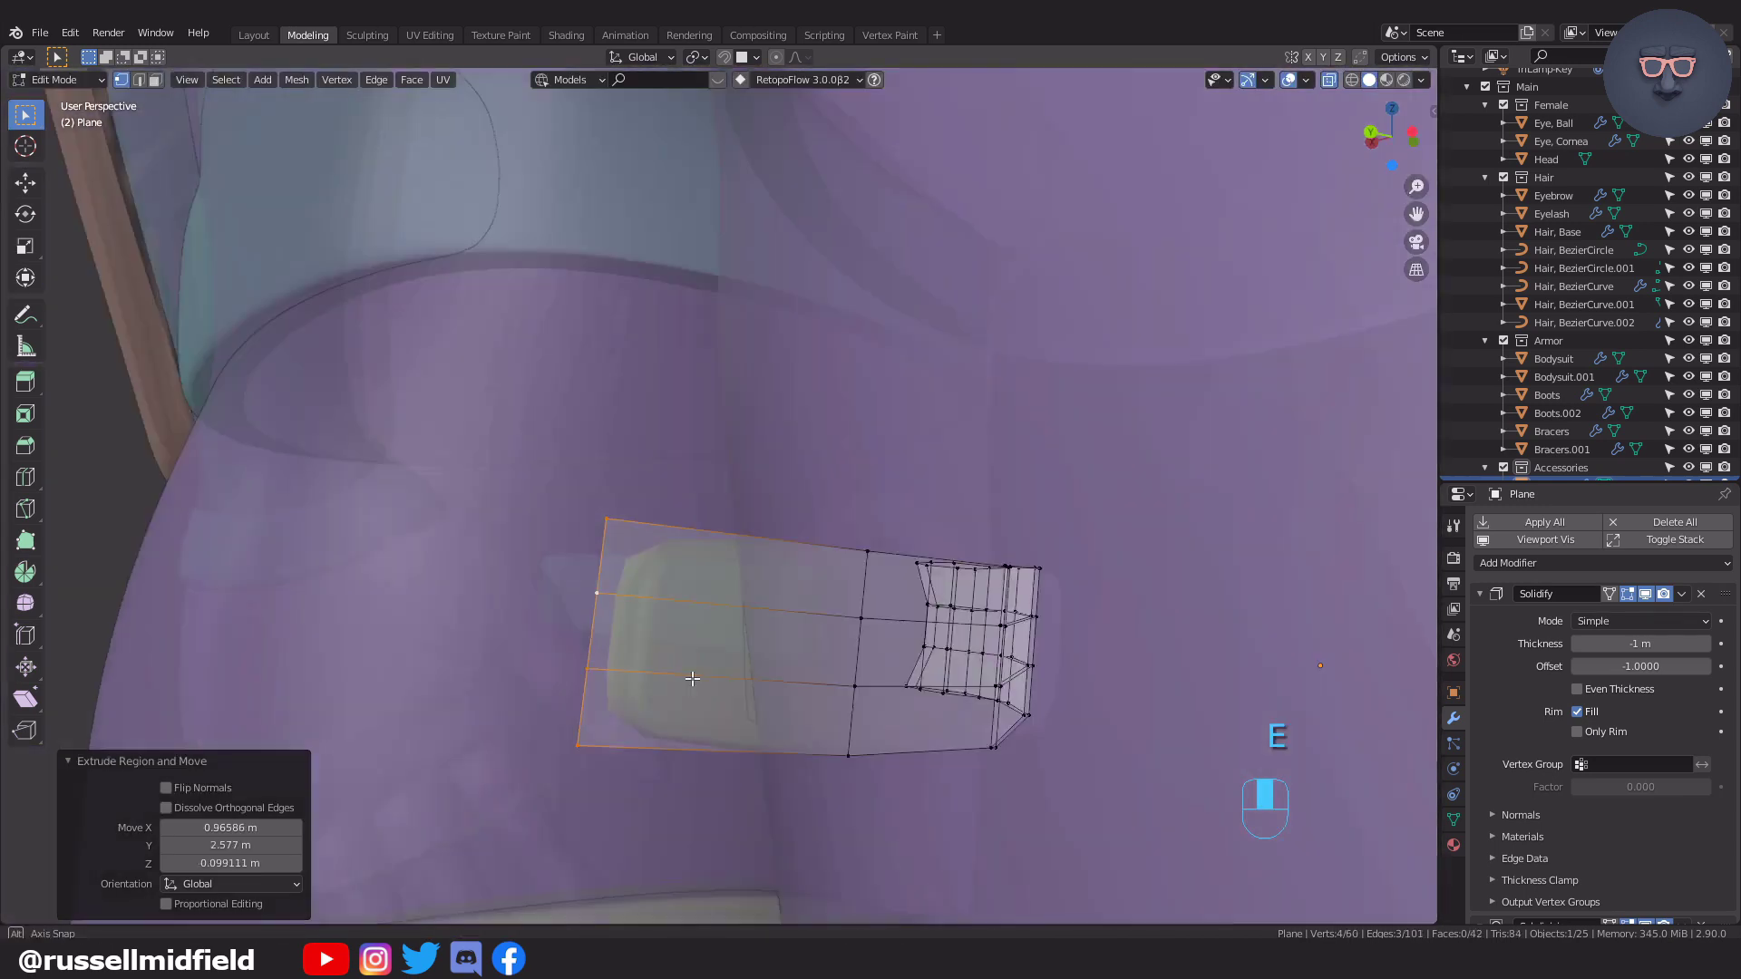
left_click(365, 647)
middle_click_drag(364, 647, 644, 769)
Reposition the newly extruded end edge so the strap lies snugly against the back of the thigh.
key("alt+z")
key("alt+z")
key("g")
left_click(738, 630)
key("alt+z")
key("alt+z")
key("g")
left_click(874, 699)
middle_click_drag(544, 693, 667, 684)
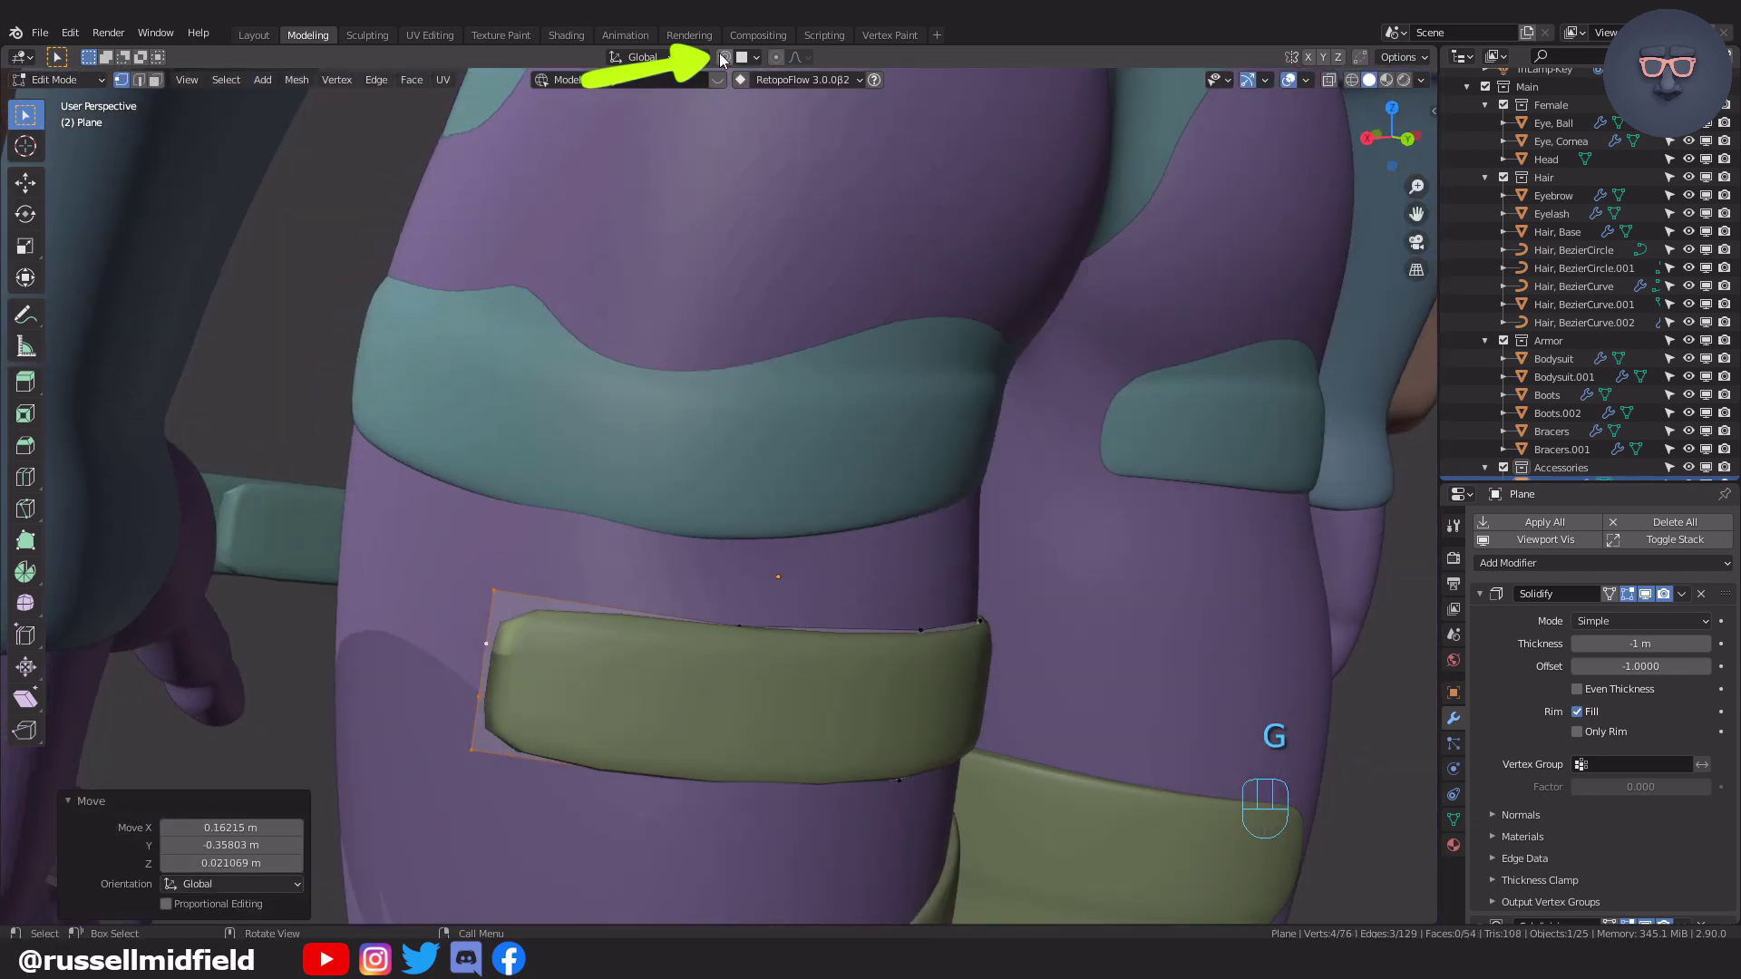
Reposition the strap's end edge and the neighbouring edge loop so the strap follows the back of the left thigh.
middle_click_drag(789, 576, 832, 668)
key("g")
left_click(875, 676)
key("alt+z")
key("alt+z")
key("g")
left_click(768, 676)
left_click(701, 654, "alt")
key("g")
left_click(838, 684)
Shift two further edge loops of the strap to even out its curve behind the thigh.
left_click(787, 685, "alt")
key("g")
left_click(835, 699)
scroll(831, 668, "up", 3)
left_click(851, 536, "alt")
key("g")
left_click(912, 576)
Select the strap's end edge and extrude it one segment further around the back of the left thigh.
scroll(924, 716, "down", 3)
middle_click_drag(925, 715, 1178, 716)
key("alt+z")
left_click(602, 612, "alt")
key("alt+z")
middle_click_drag(602, 612, 649, 595)
key("e")
left_click(508, 608)
Extrude the strap's end edge again toward the outer thigh and shift the new edge about 0.56 m along X.
middle_click_drag(508, 607, 777, 704)
key("g")
left_click(897, 725)
key("e")
middle_click_drag(898, 725, 948, 690)
left_click(757, 698)
key("alt+z")
key("g")
left_click(865, 738)
key("alt+z")
Switch editing to the outer strap and delete the vertices of its overhanging outer end.
key("KP_1")
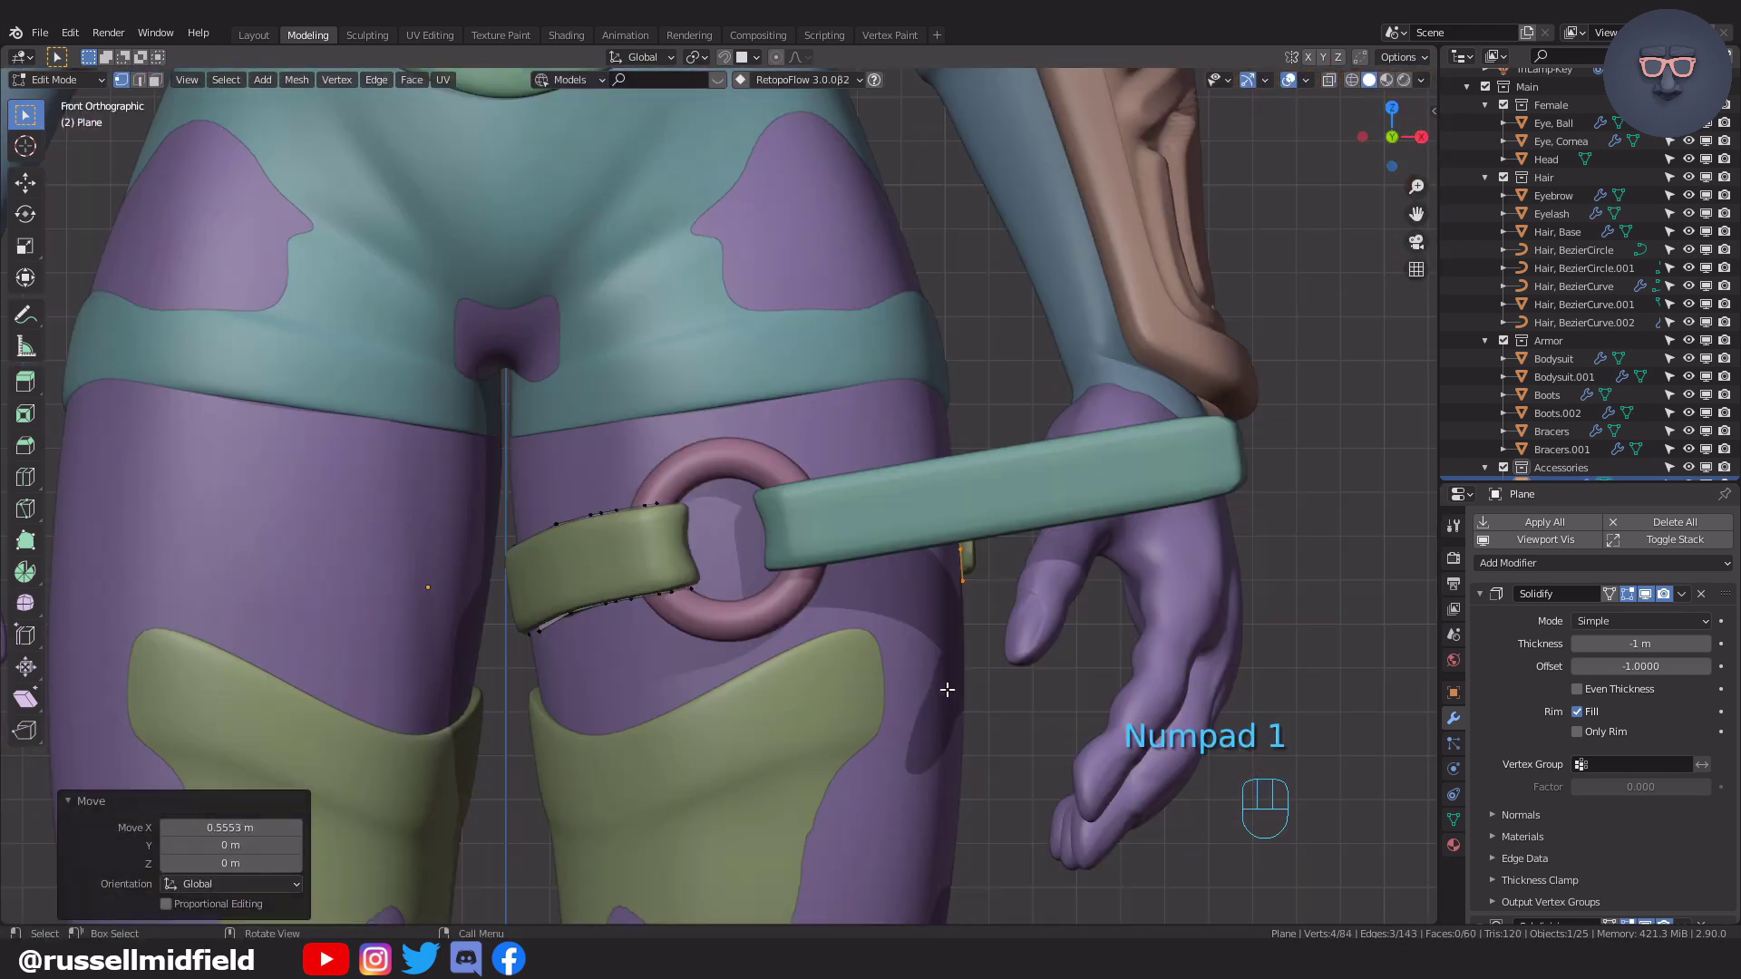
middle_click_drag(1040, 630, 934, 673, "shift")
scroll(939, 644, "up", 2)
key("Tab")
left_click(1070, 520)
key("Tab")
key("alt+z")
left_click_drag(1127, 370, 1354, 645)
key("x")
left_click(1350, 649)
Bend the outer strap's end loops back around the outer thigh, moving them about 2.02 m along Y, and fine-tune them.
left_click_drag(966, 463, 1056, 645)
middle_click_drag(1056, 645, 1042, 672)
key("alt+z")
key("g")
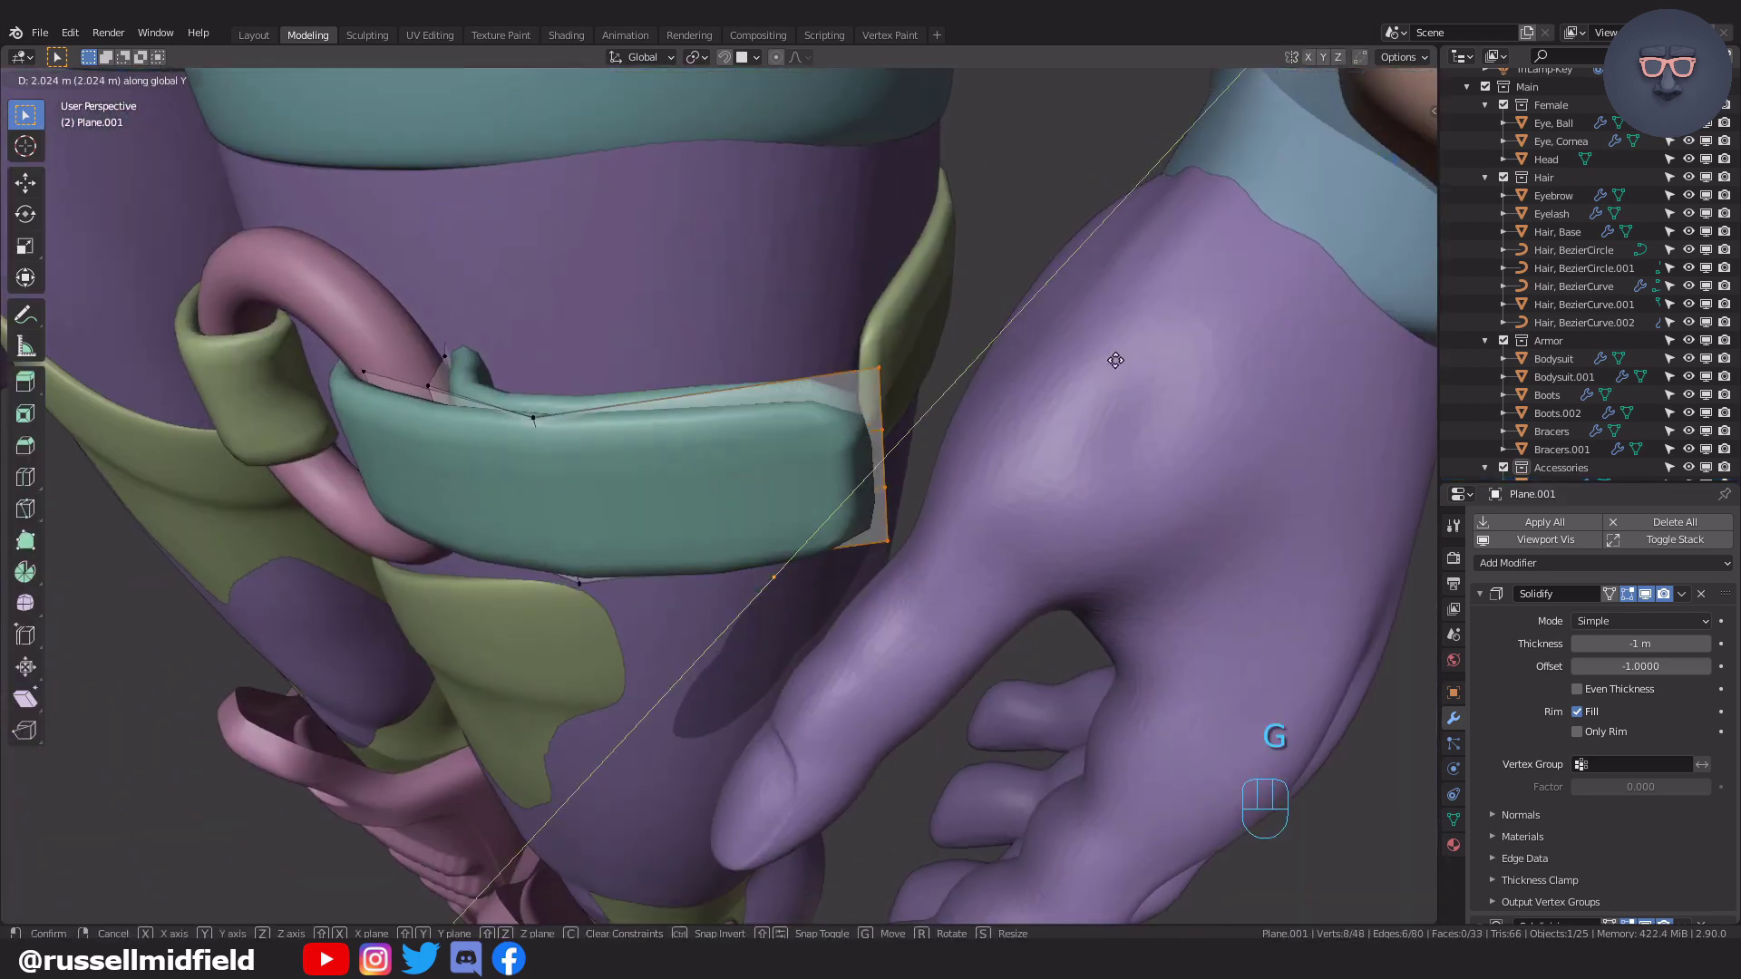
left_click(1115, 359)
key("g")
left_click(1029, 349)
key("g")
left_click(1028, 414)
Nudge the outer strap's end loop about 0.02 m along X, 0.18 m along Y and 0.1 m along Z.
left_click(698, 263, "alt")
key("alt+b")
left_click_drag(363, 109, 1178, 454)
middle_click_drag(871, 318, 1052, 292)
key("g")
left_click(1109, 417)
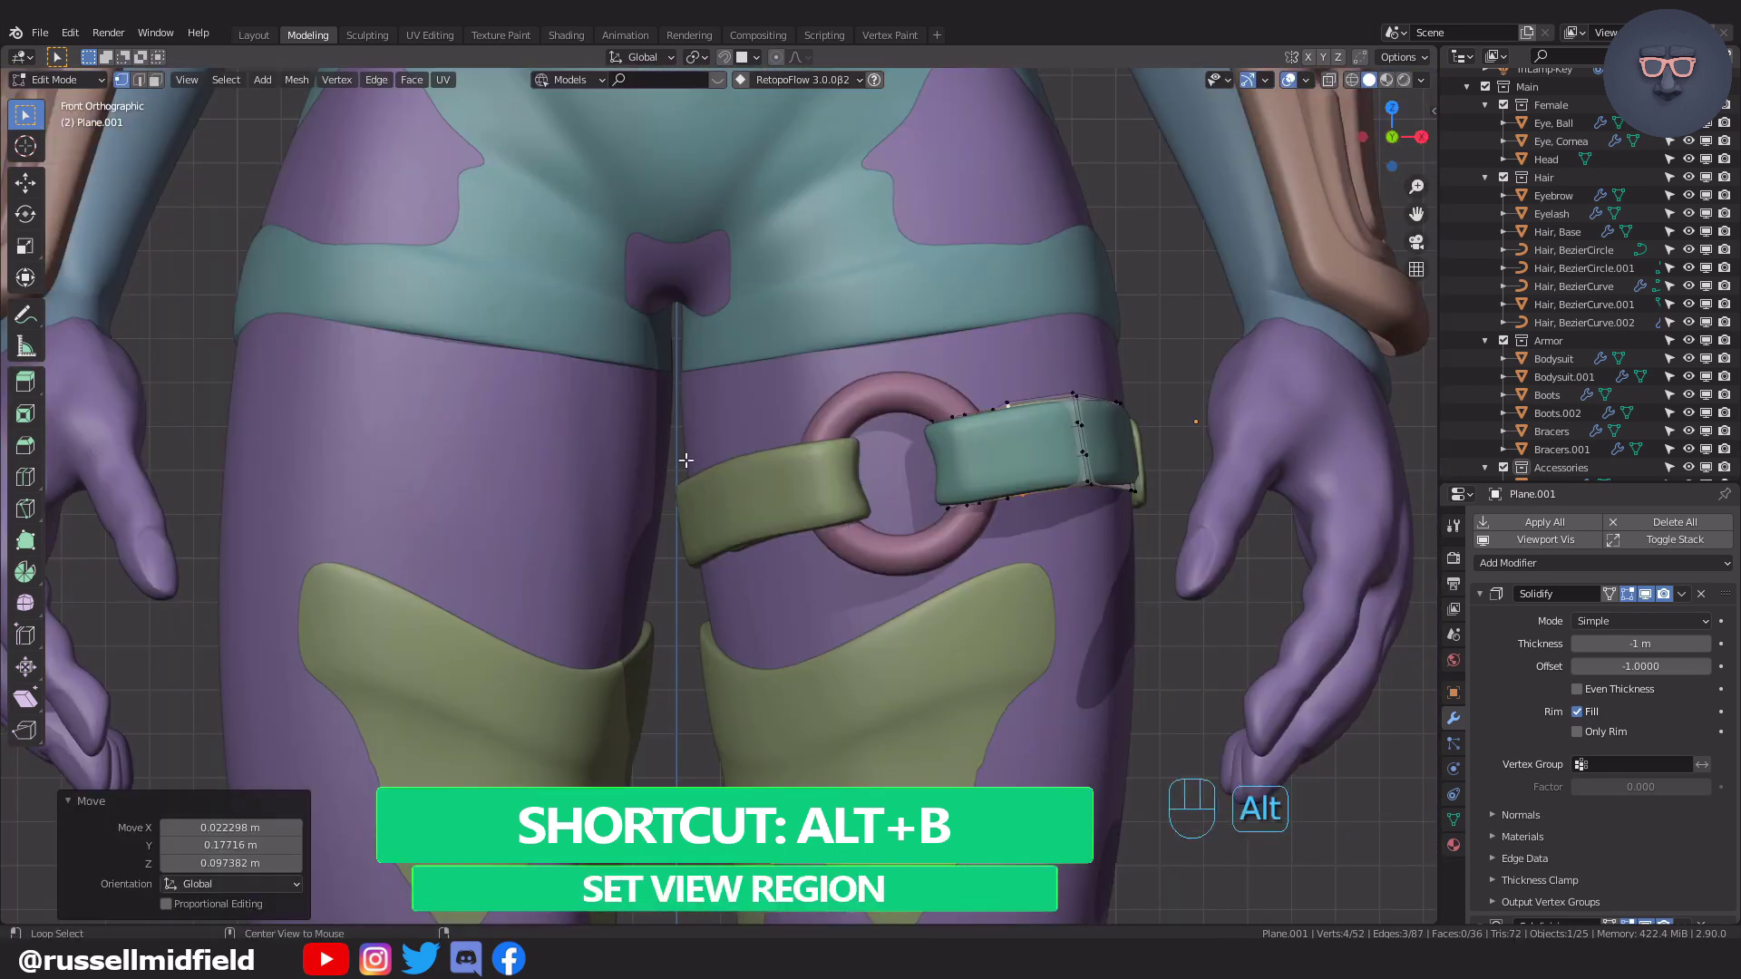
Clip the view region to the left thigh around the ring and straps.
key("alt+b")
left_click_drag(671, 346, 1181, 758)
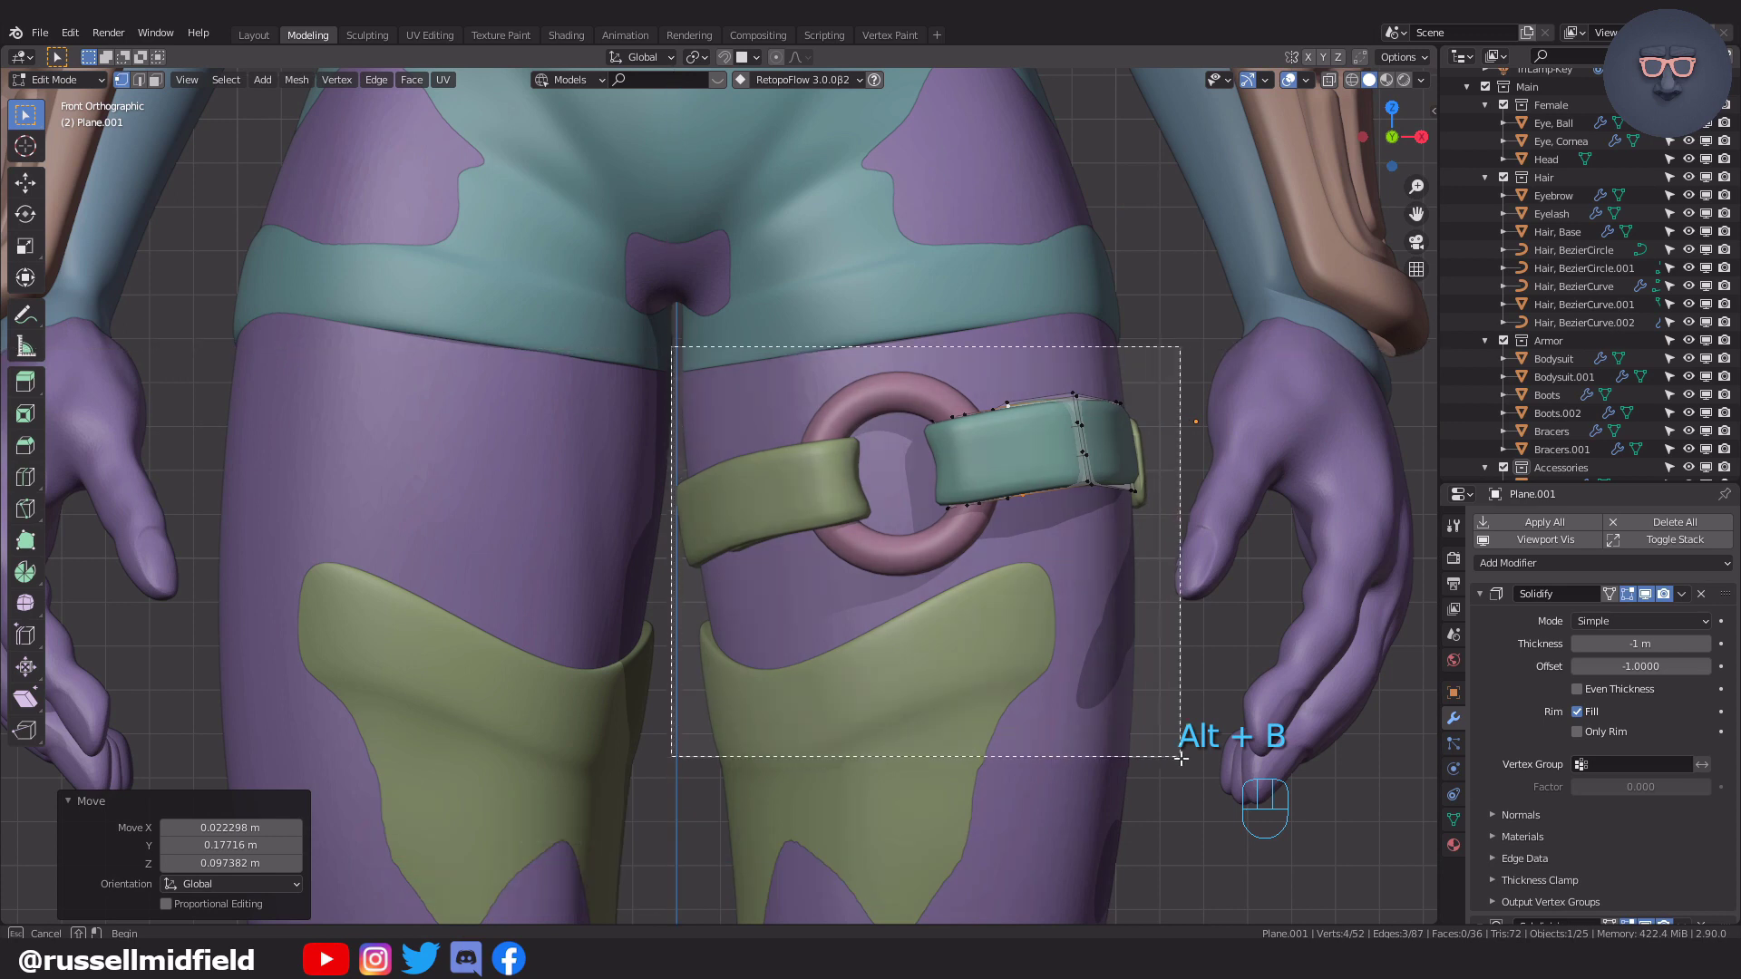
left_click_drag(1169, 777, 1168, 777)
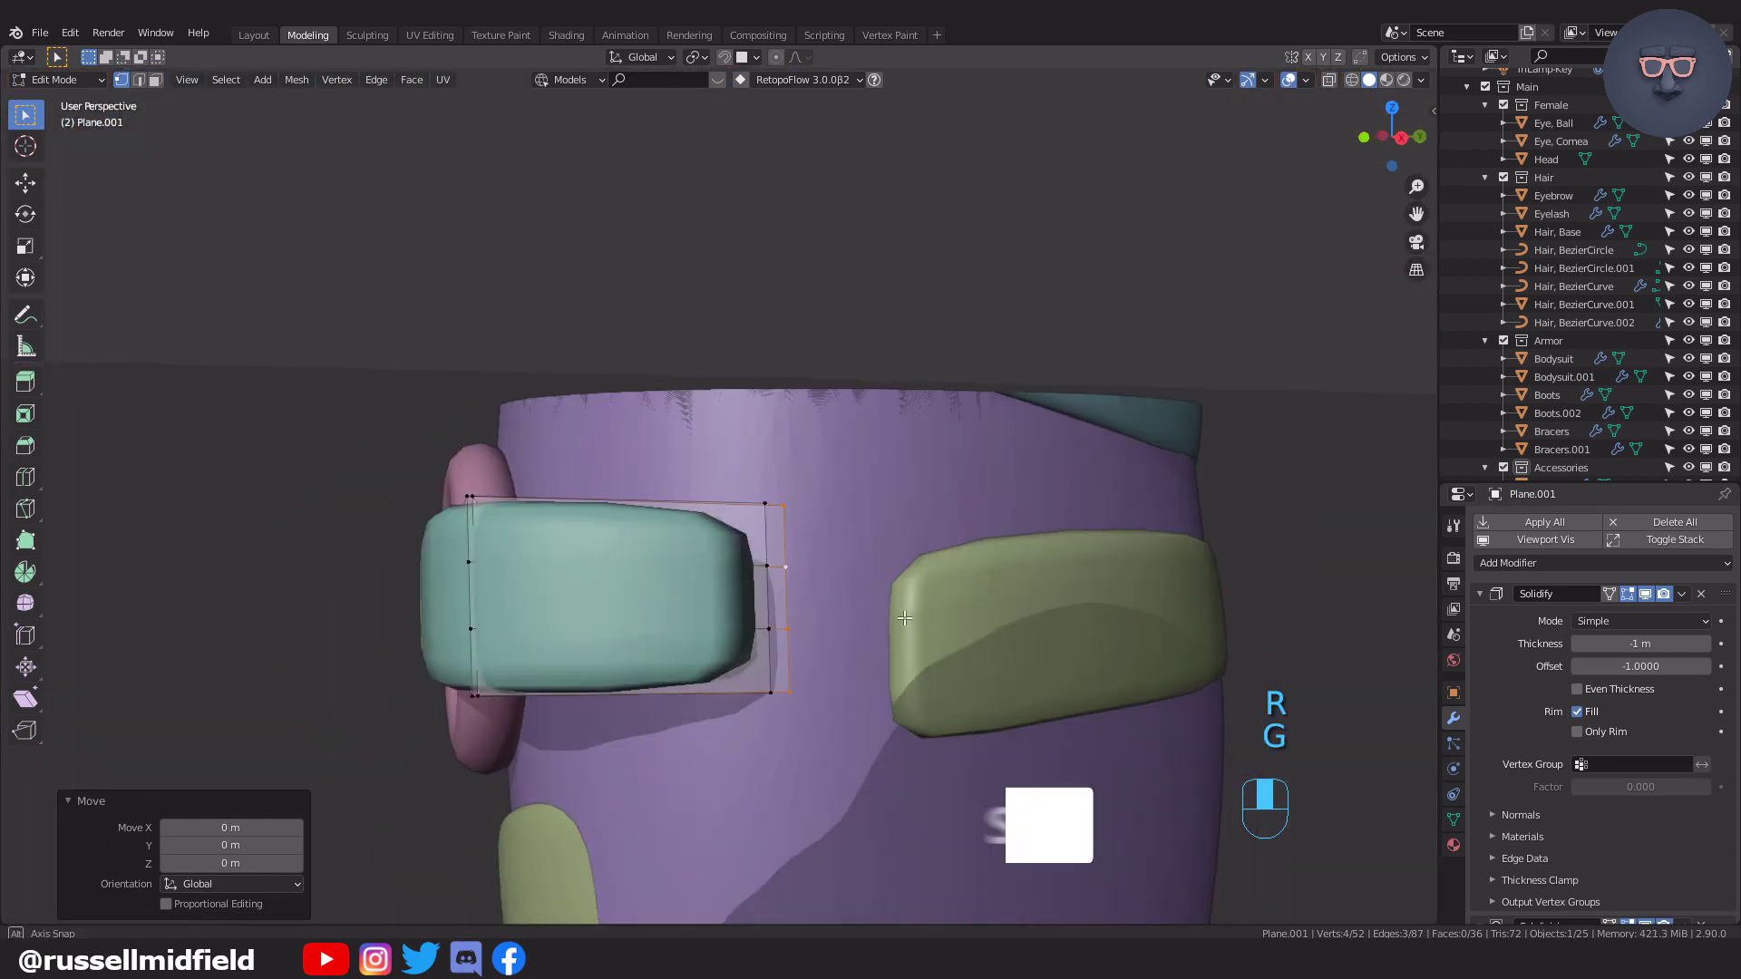
Join the two strap objects into one mesh and recalculate the normals of all its faces.
key("Tab")
key("Tab")
key("Tab")
key("ctrl+j")
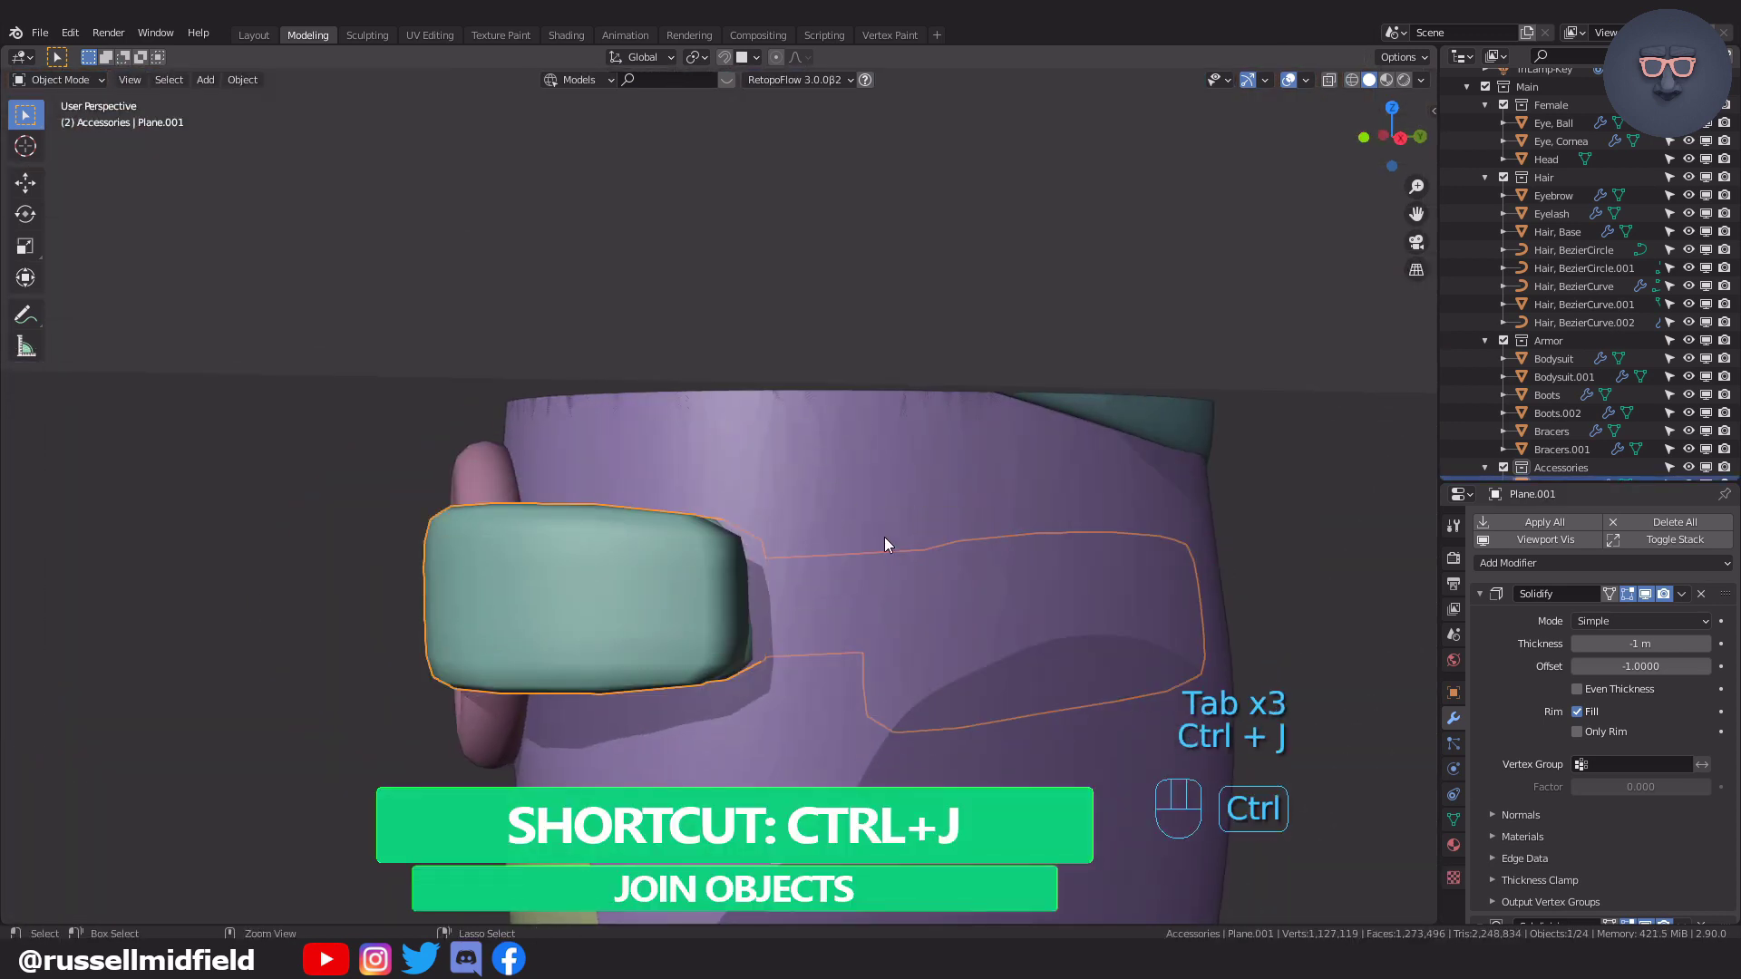
key("Tab")
key("a")
key("shift+n")
Bridge the facing end edge loops of the two straps with Bridge Edge Loops.
middle_click_drag(885, 538, 765, 569)
left_click(765, 569, "alt")
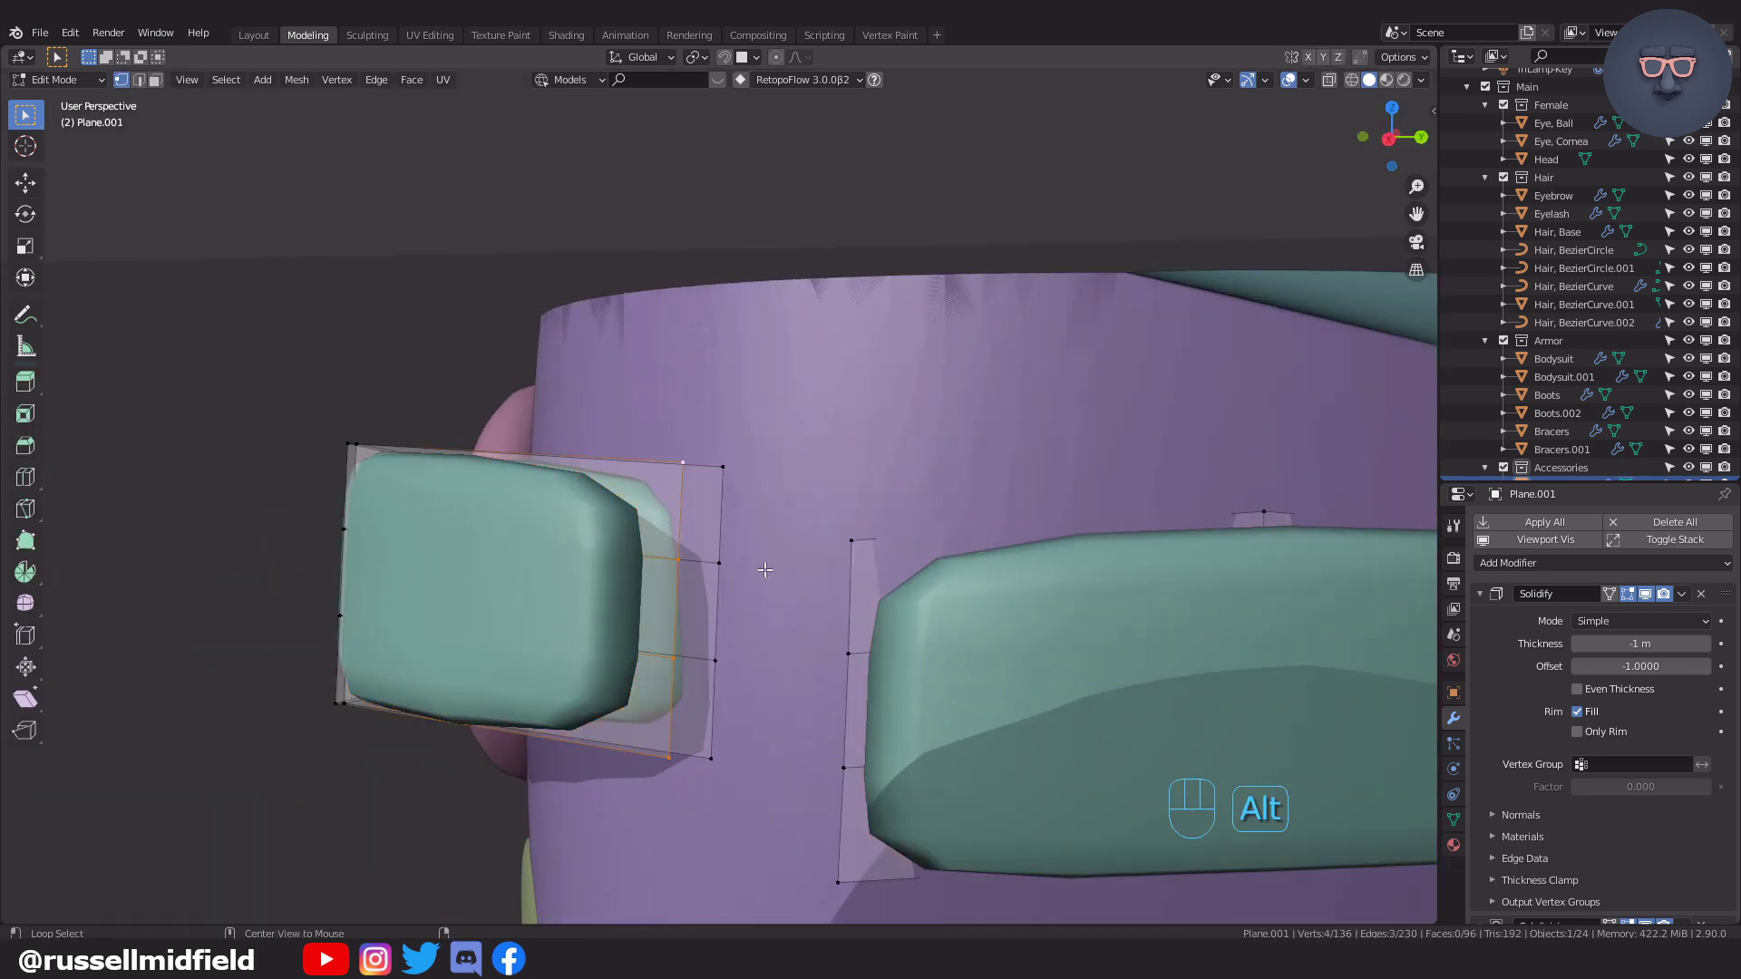
middle_click_drag(1000, 681, 943, 671)
key("F3")
type("BRIDGE")
key("Return")
middle_click_drag(376, 446, 845, 595)
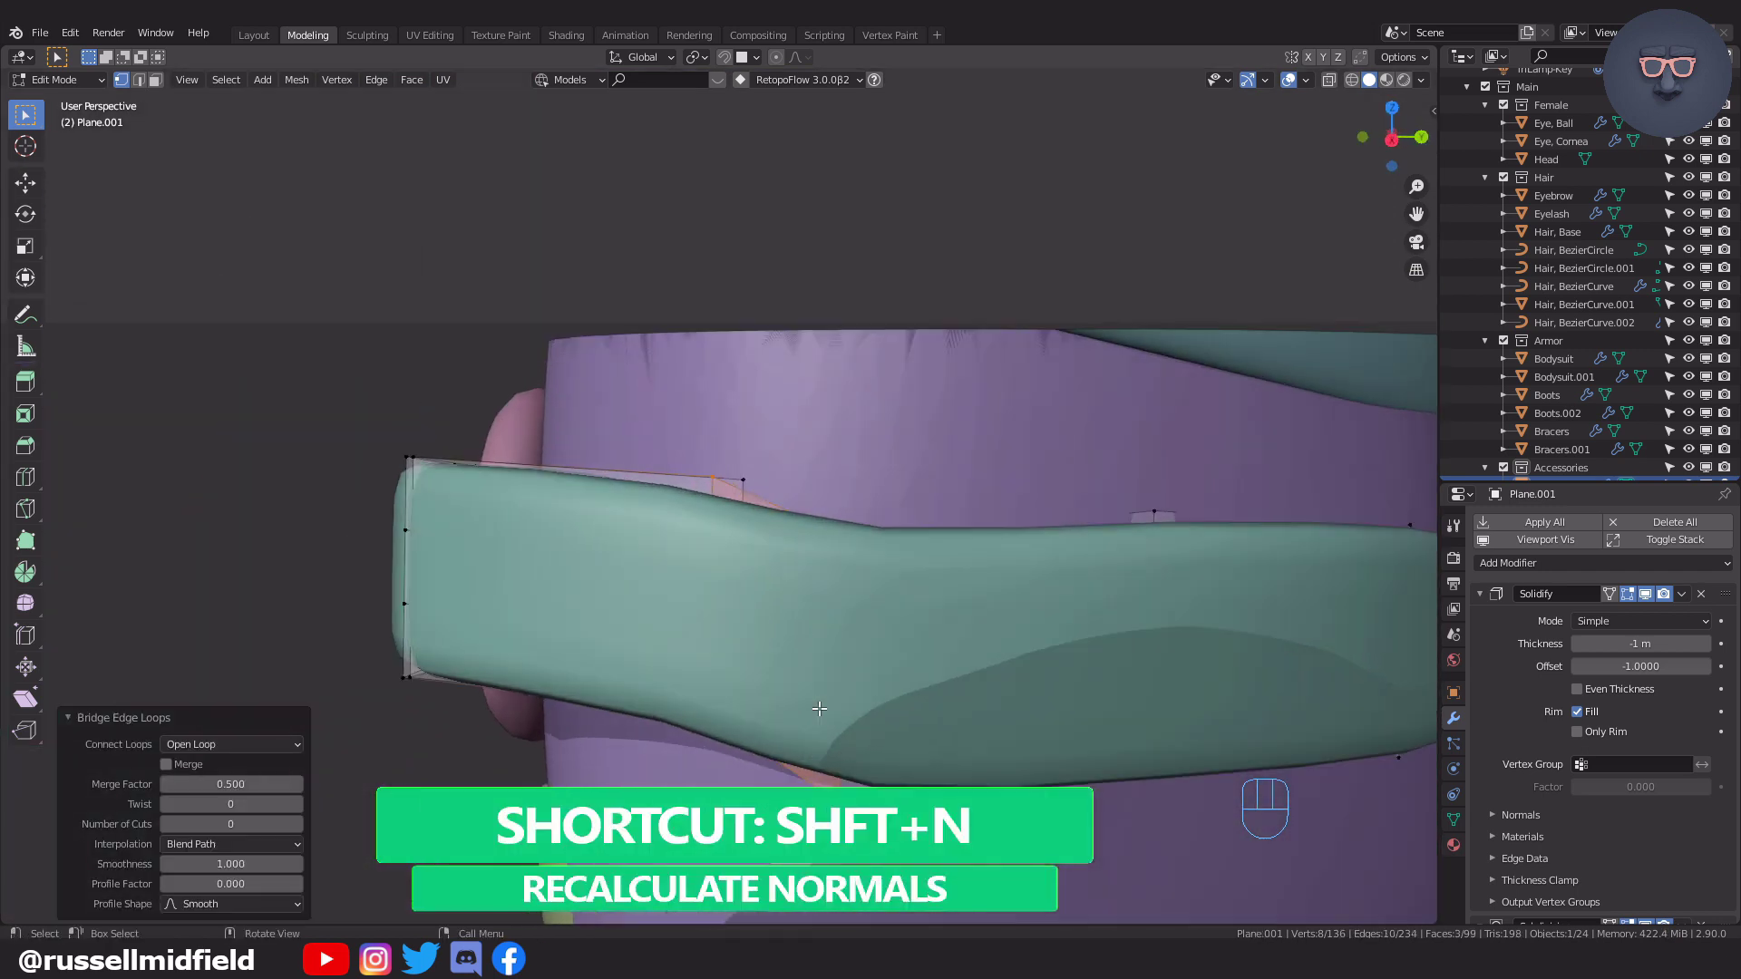
Move the edge loop at the bridged section to smooth the transition and scale it to 0.929.
key("alt+z")
left_click(845, 596, "alt")
key("g")
left_click(939, 598)
key("s")
left_click(989, 641)
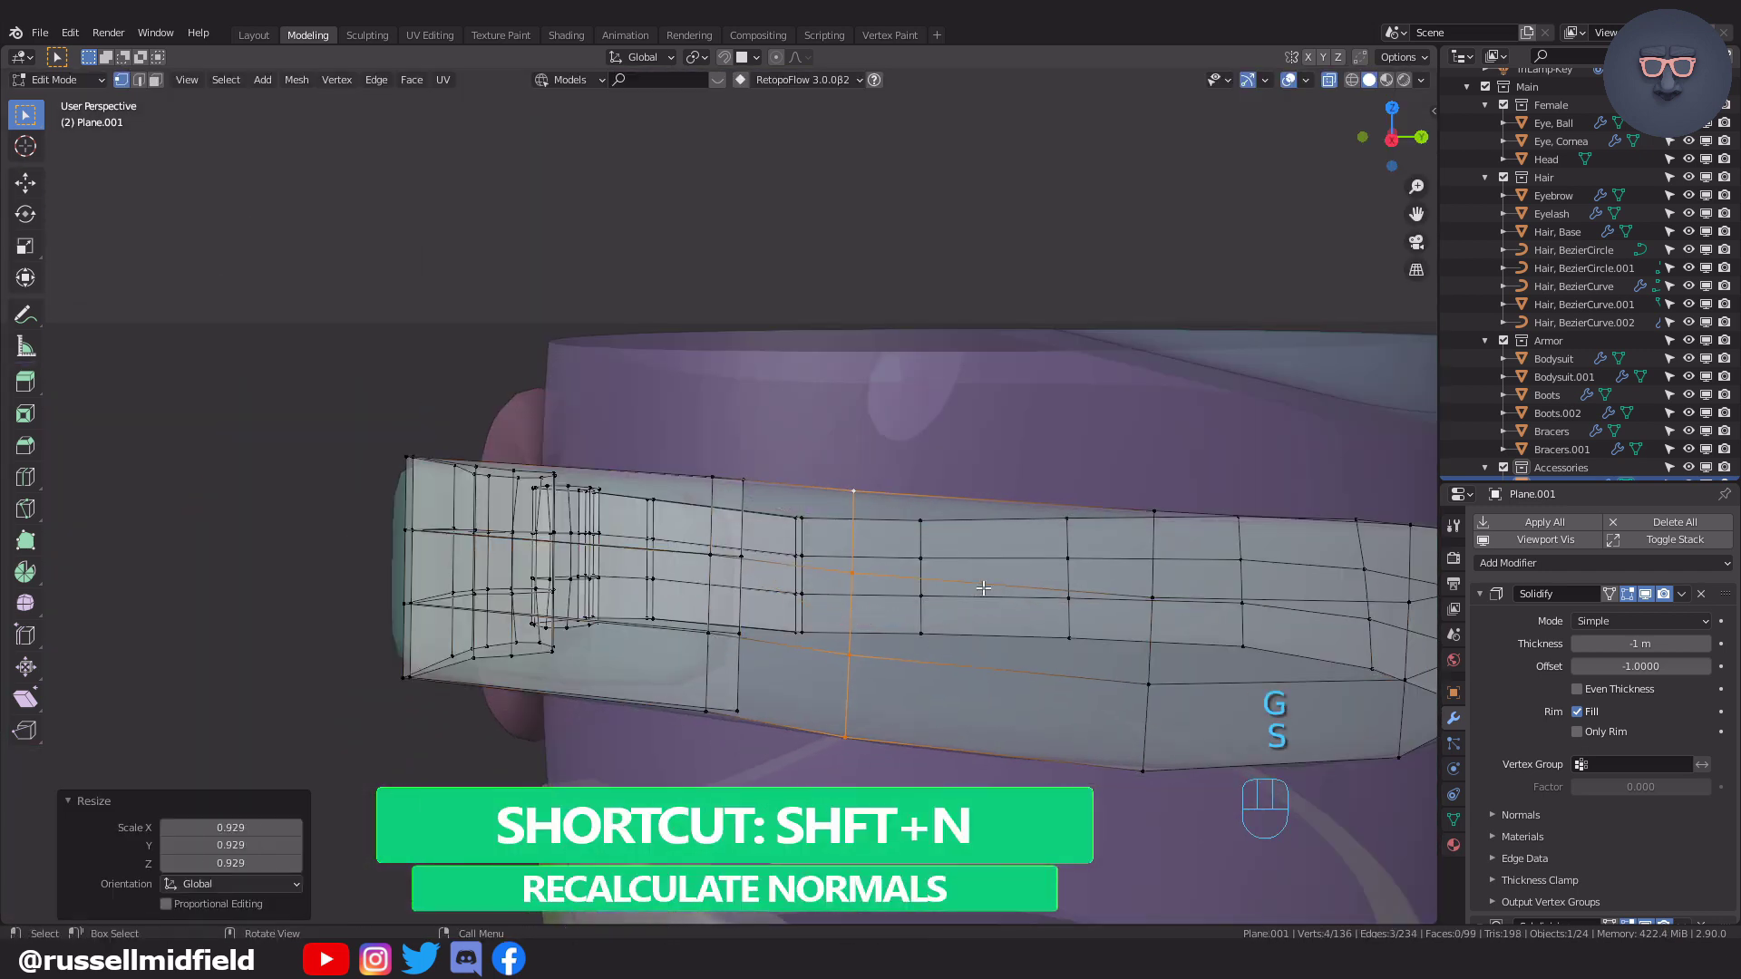
key("alt+z")
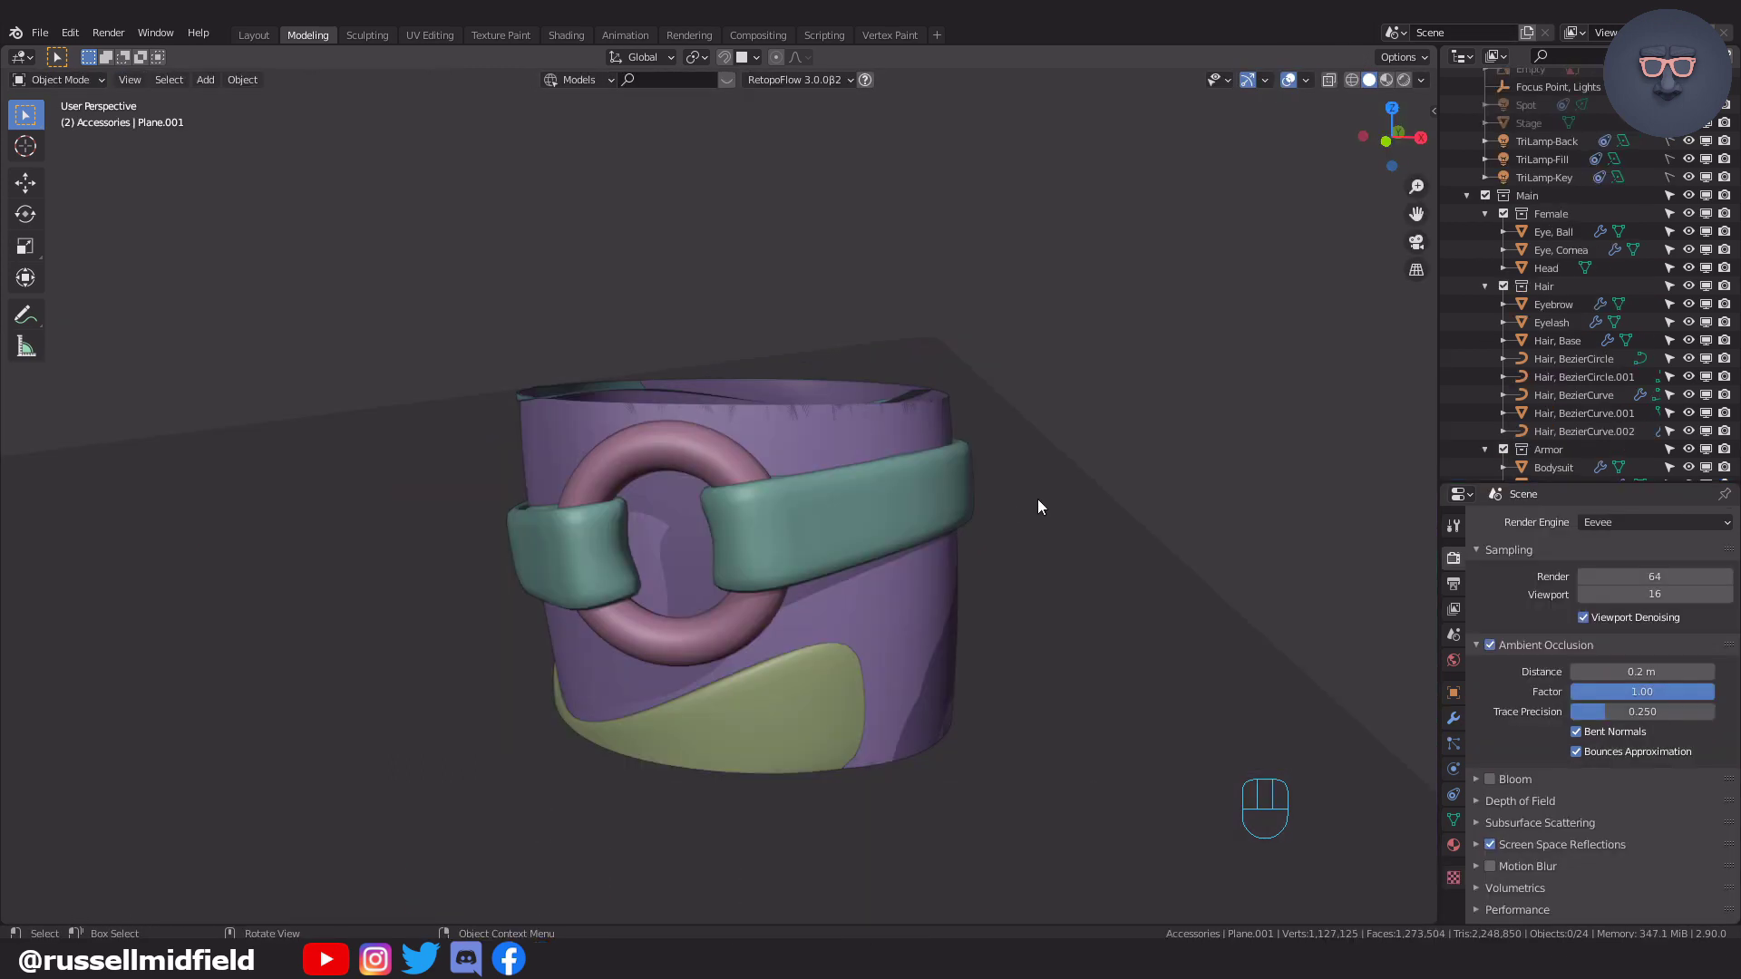
Clear the clipped view region and examine the whole character from the front in rendered shading.
mouse_move(1037, 499)
middle_mouse_down()
mouse_move(966, 563)
mouse_move(1057, 498)
mouse_move(1003, 493)
mouse_move(933, 520)
mouse_move(974, 503)
mouse_move(1034, 531)
middle_mouse_up()
key("alt+b")
scroll(1025, 504, "down", 4)
scroll(1004, 494, "down", 3)
left_click(1405, 79)
scroll(1020, 498, "down", 3)
middle_click_drag(1034, 530, 1107, 487)
scroll(1106, 493, "down", 1)
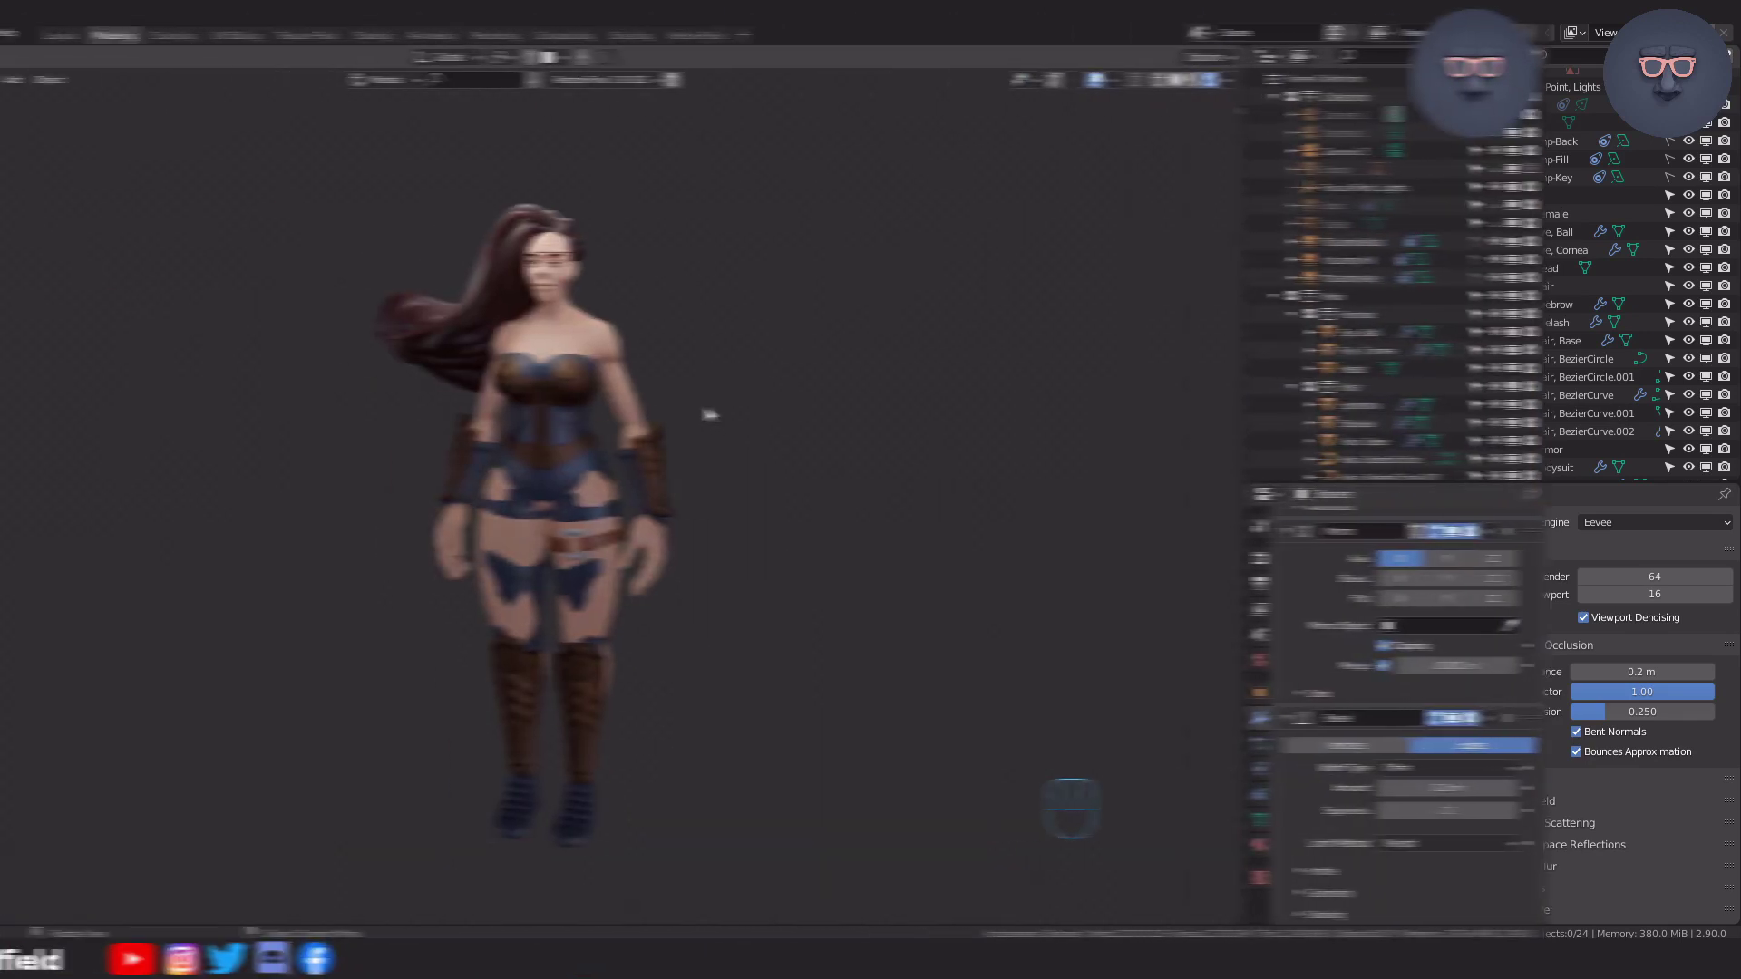
key("KP_1")
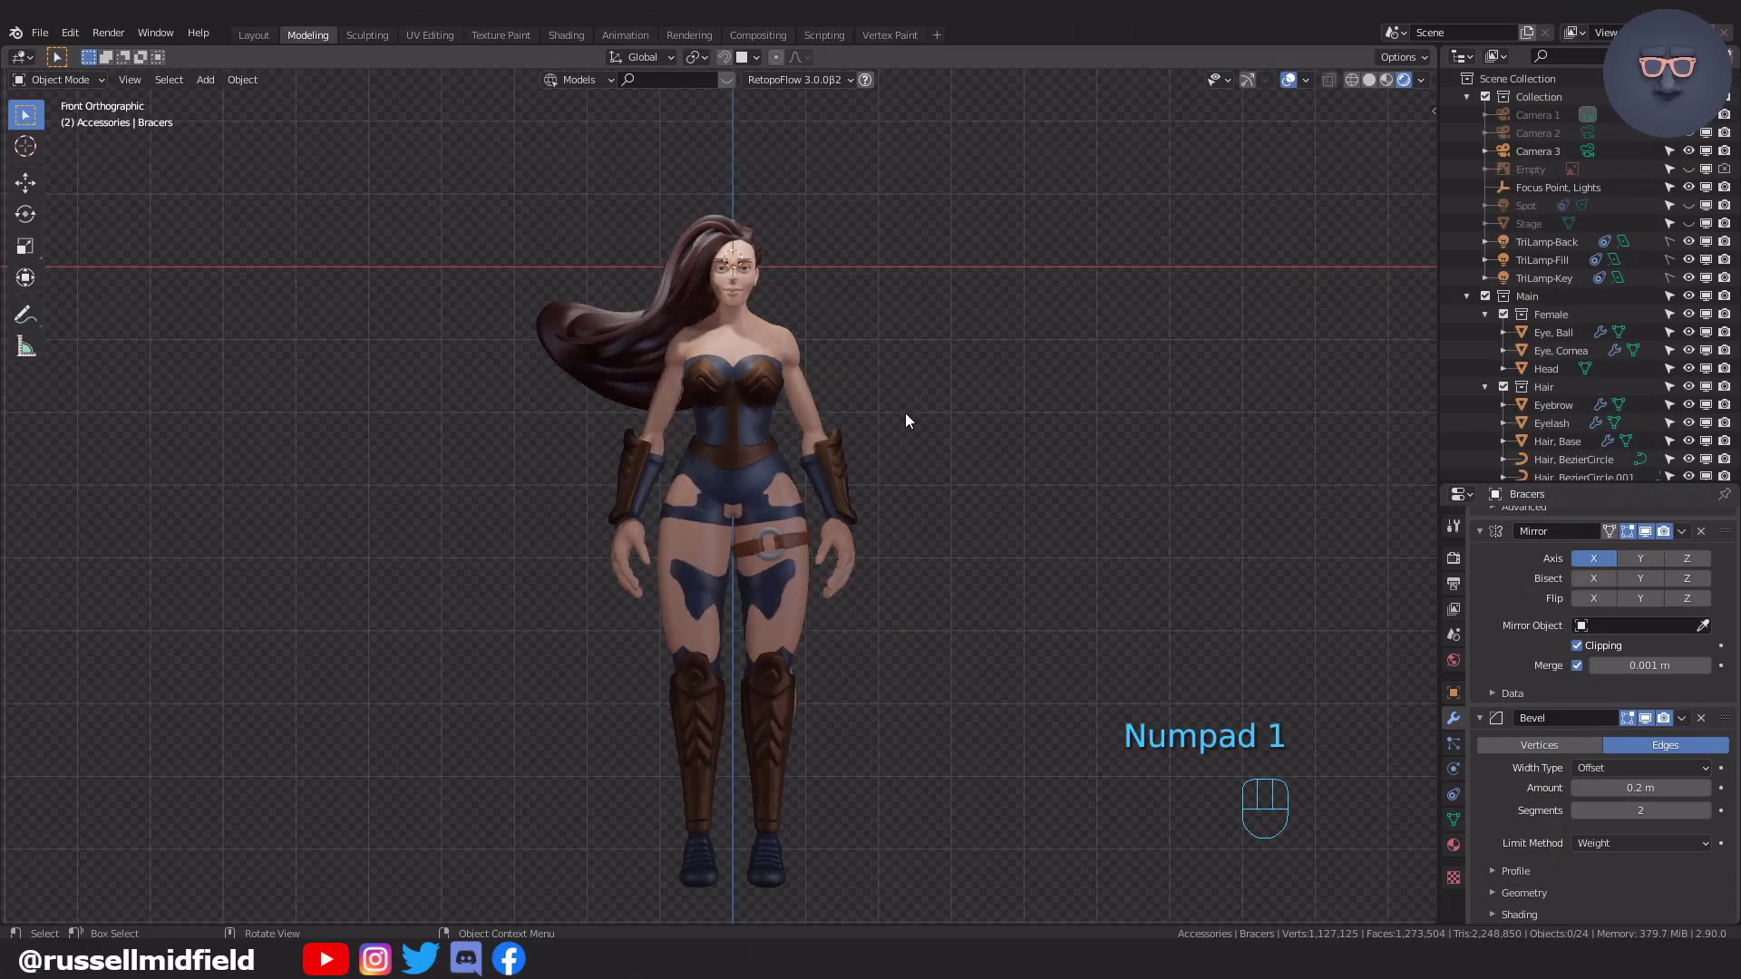
Add a Round Cube for the inventory pouch and isolate it in local view with solid shading.
scroll(905, 412, "up", 2)
scroll(970, 325, "up", 1)
key("shift+a")
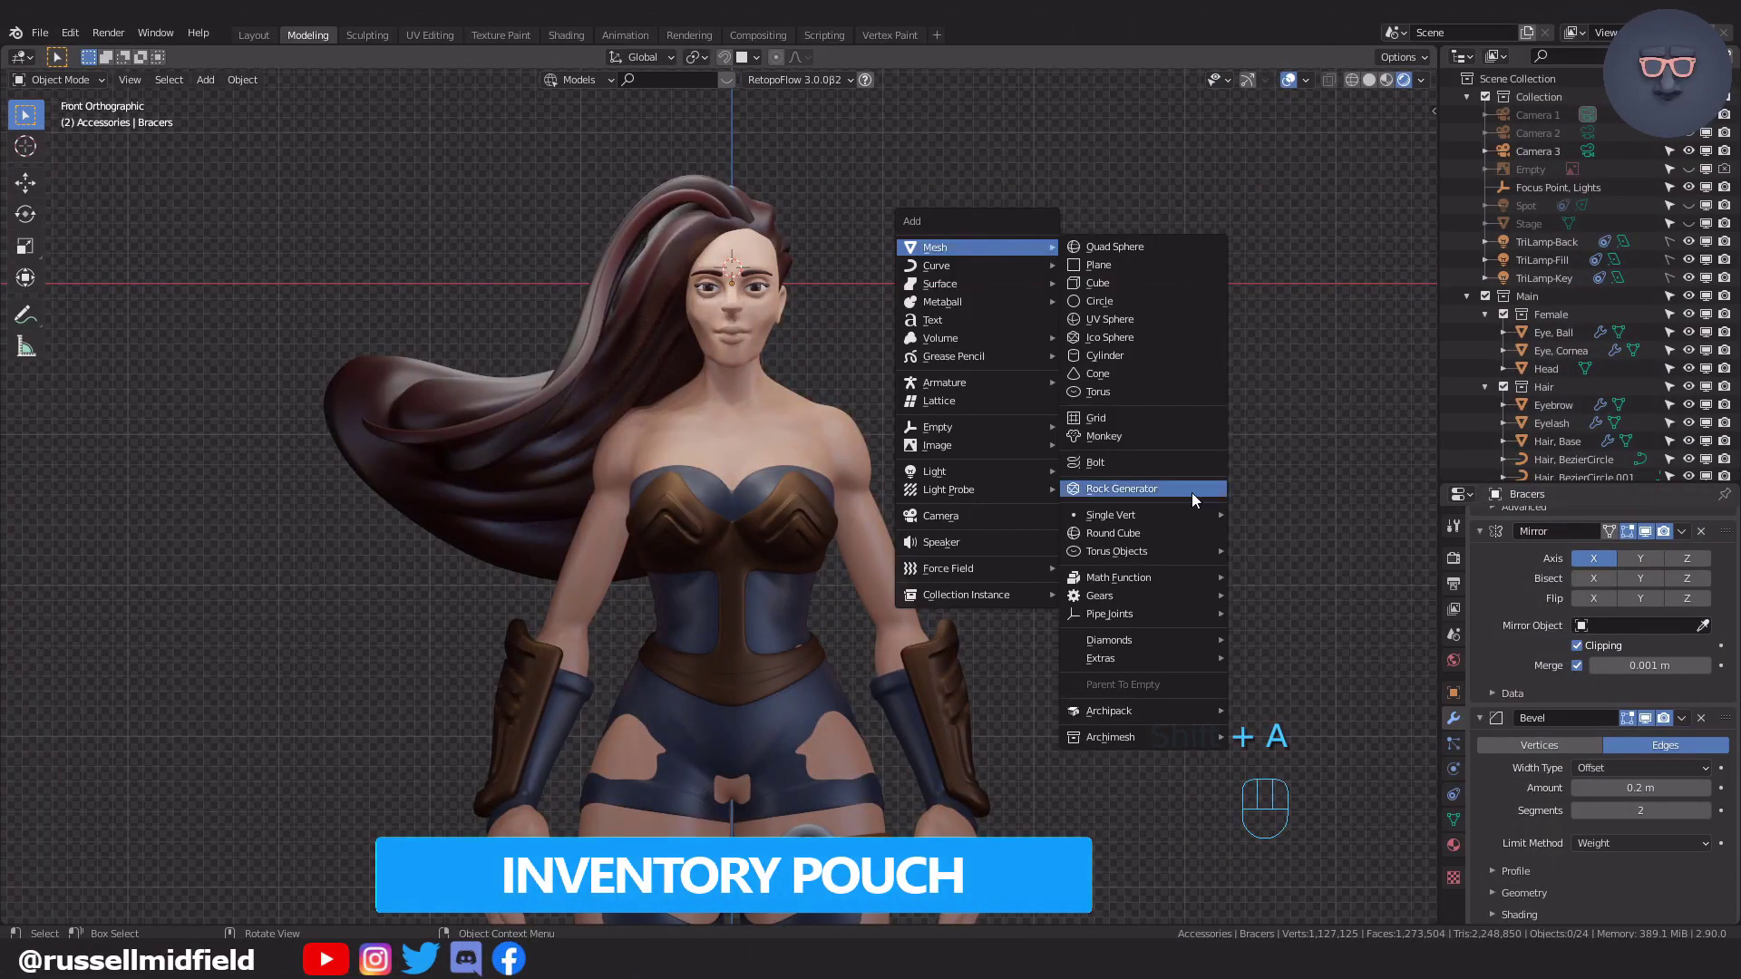
left_click(1183, 533)
key("KP_Divide")
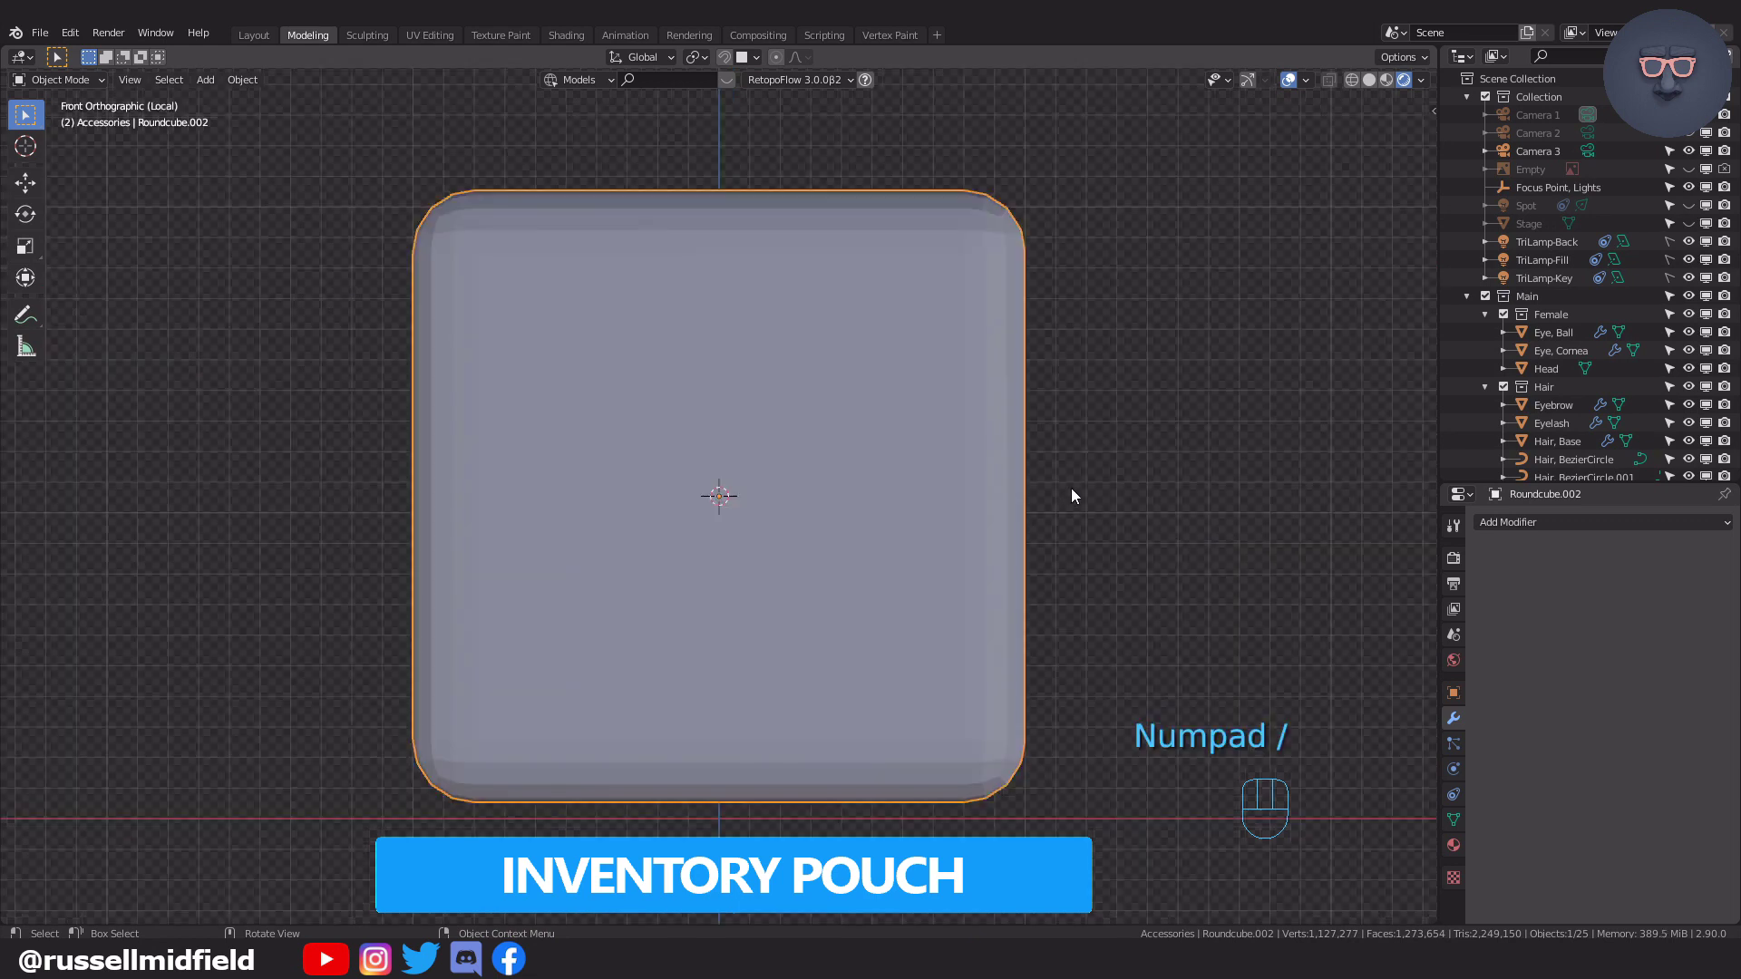
left_click(1369, 80)
Scale the round cube's upper vertices to 0.888 along X and lower them about 0.44 m along Z.
key("Tab")
key("alt+z")
left_click_drag(440, 263, 1165, 377)
key("s")
key("x")
left_click(1110, 376)
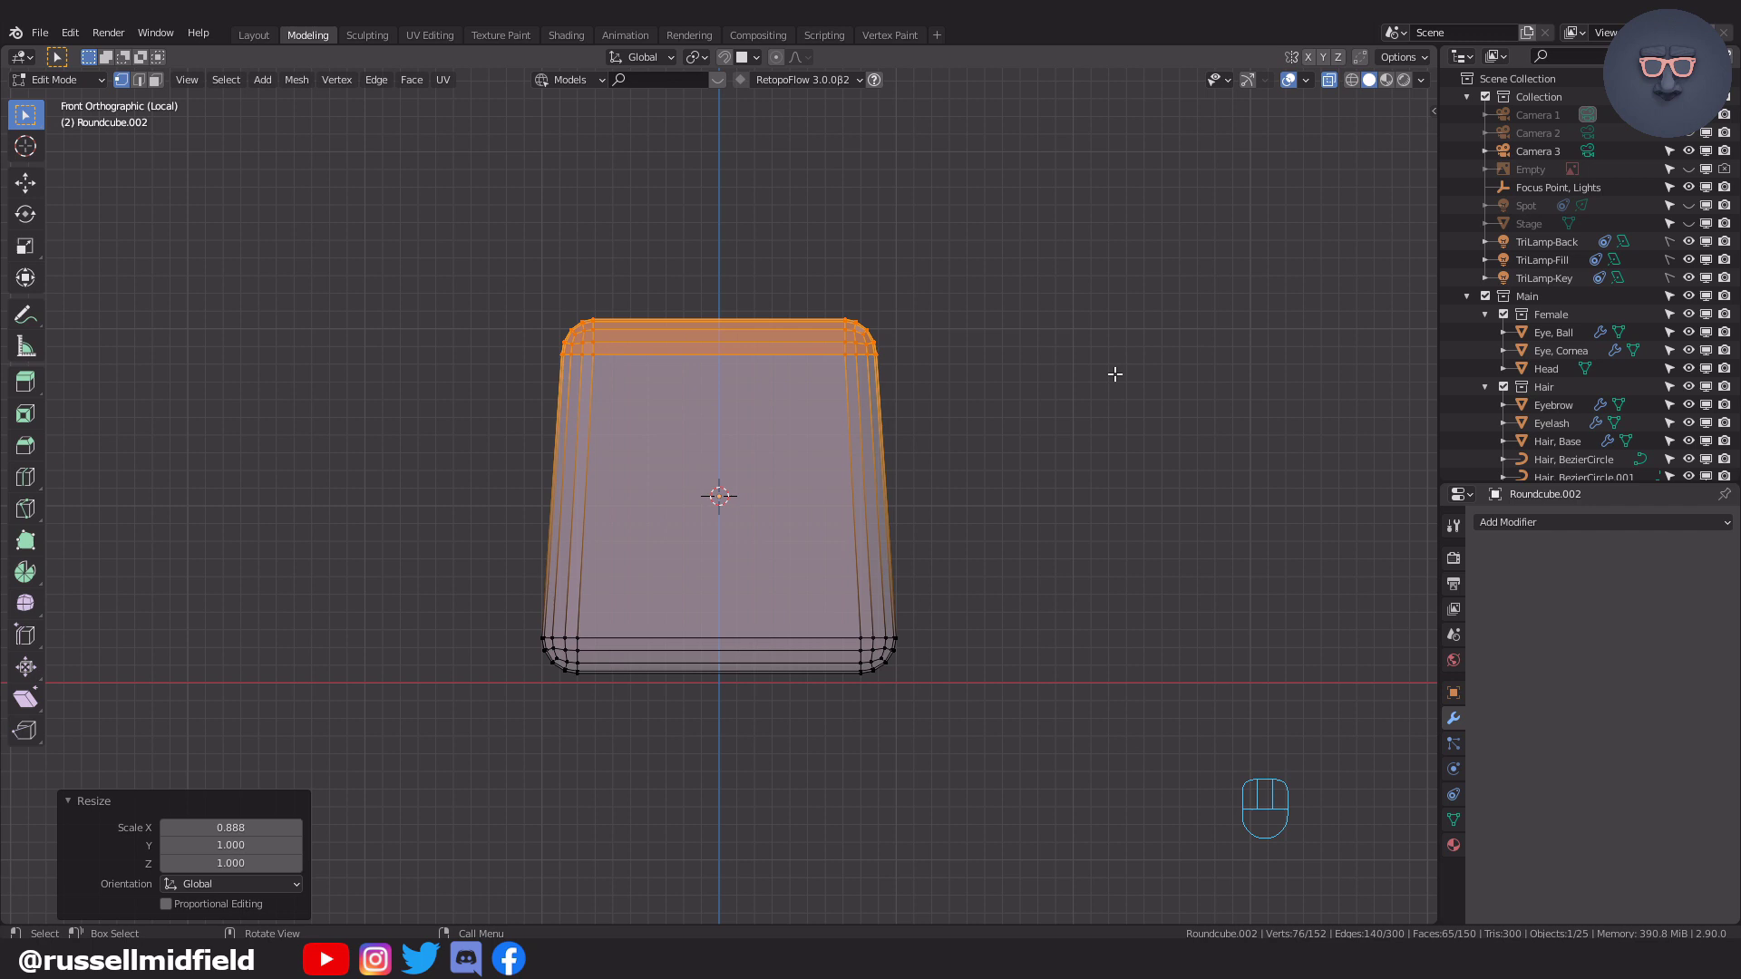
key("g")
key("z")
left_click(1127, 451)
Scale the entire round cube to about 0.51 along Y.
key("KP_3")
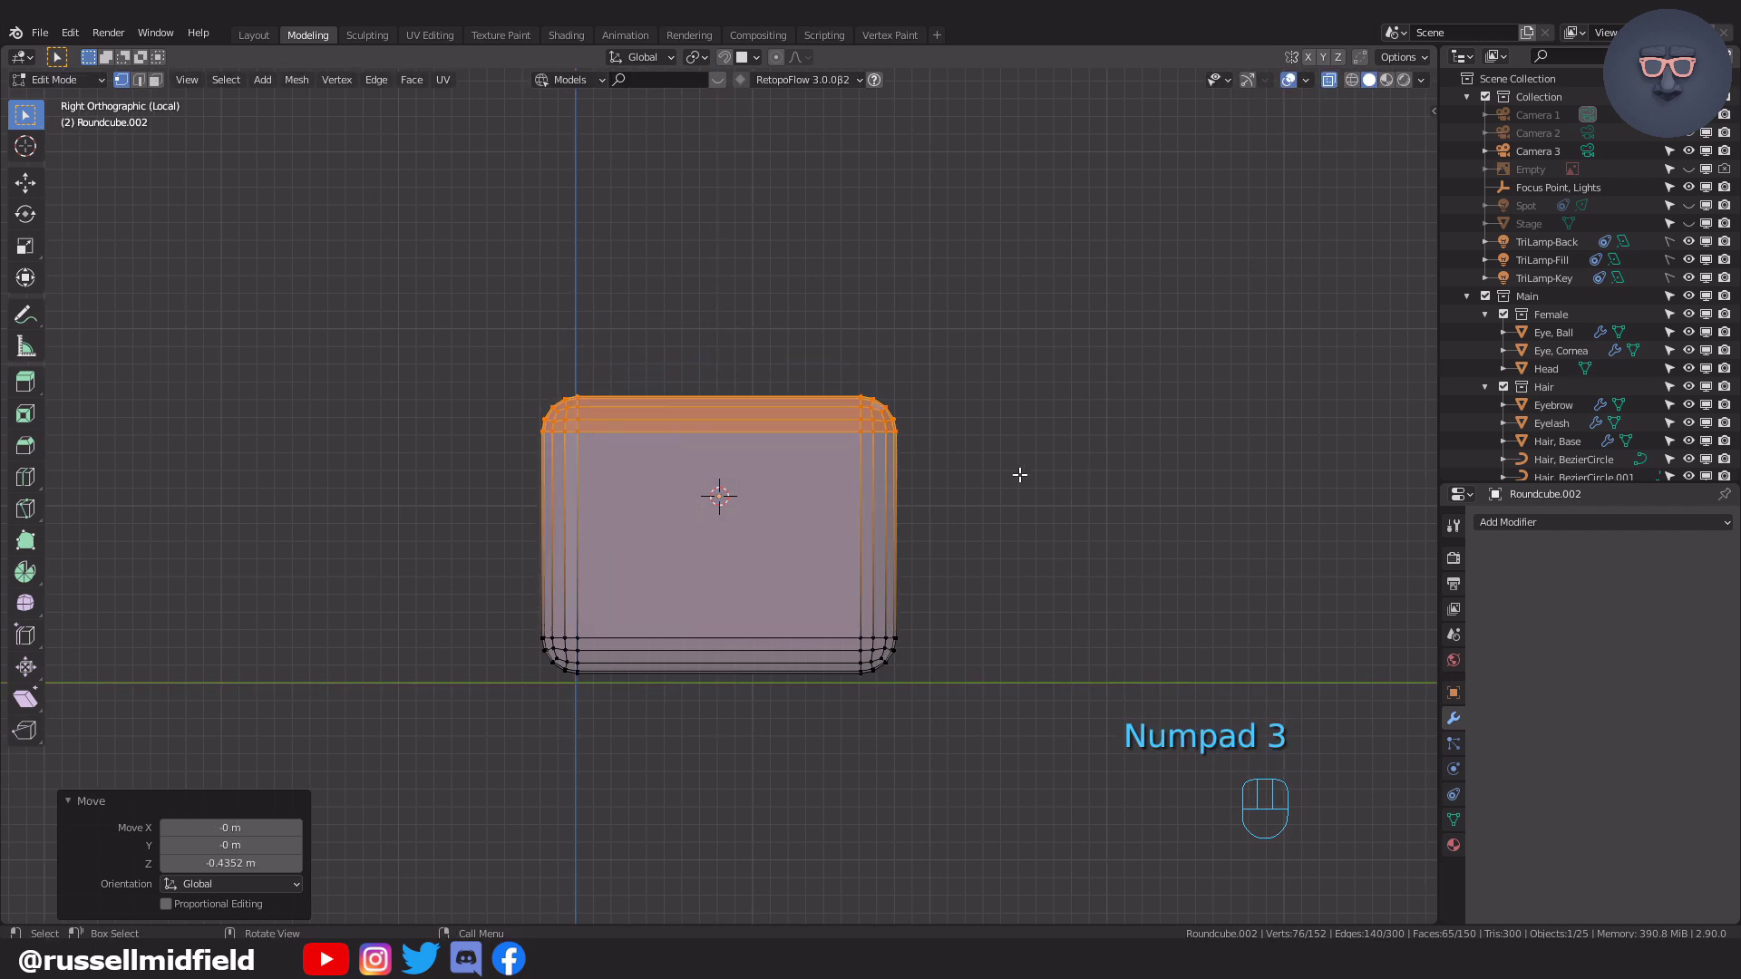
key("a")
key("s")
key("y")
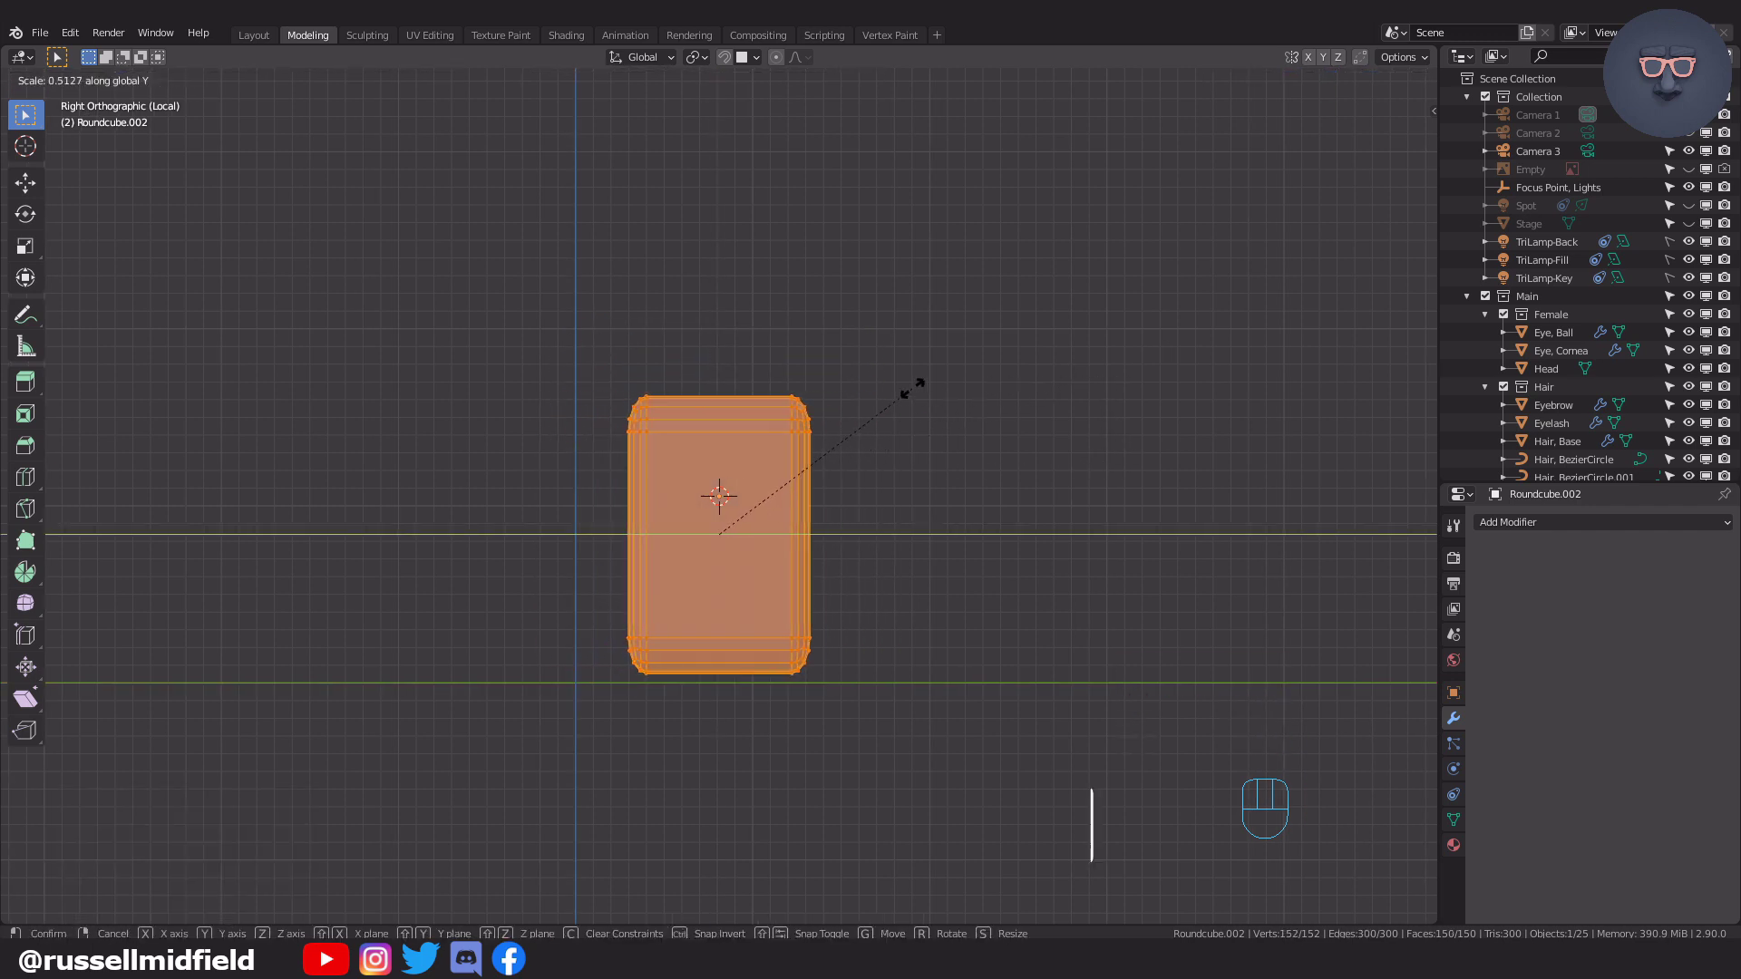
left_click(913, 388)
Delete the round cube's upper vertices to open the top of the pouch.
left_click_drag(550, 353, 920, 424)
key("x")
left_click(918, 393)
scroll(900, 392, "up", 2)
middle_click_drag(897, 393, 930, 460)
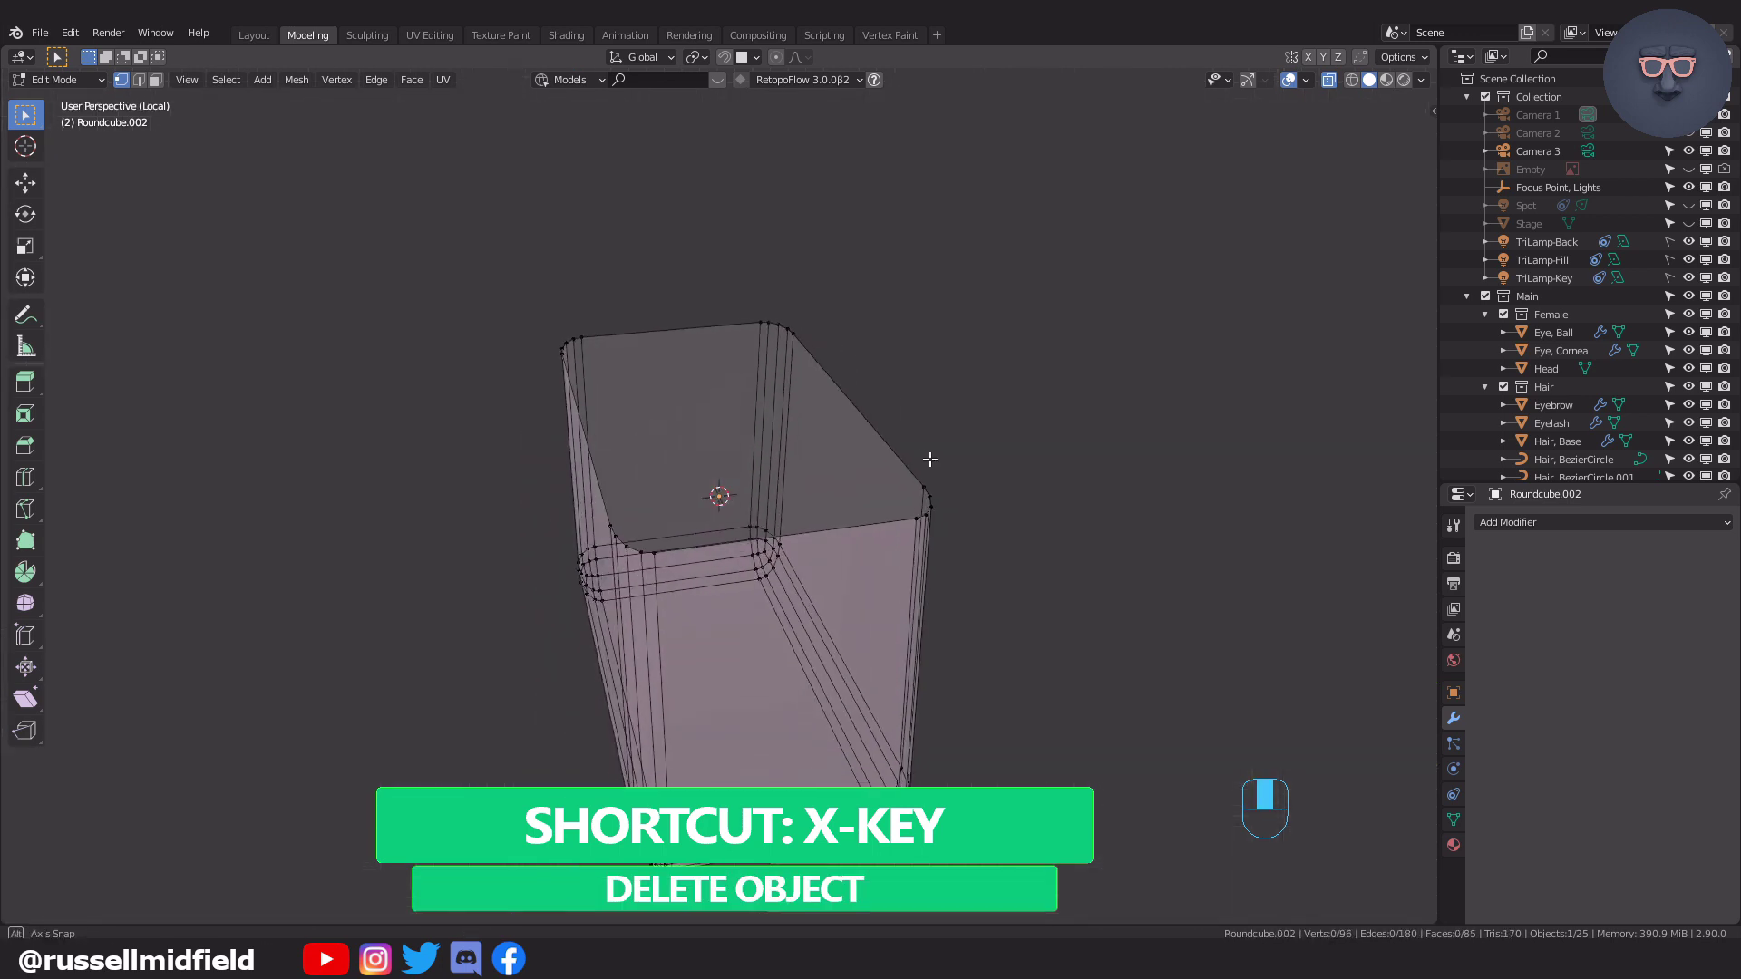
Add a Solidify modifier to the pouch with a thickness of -0.1 m.
left_click(1514, 524)
left_click(1369, 805)
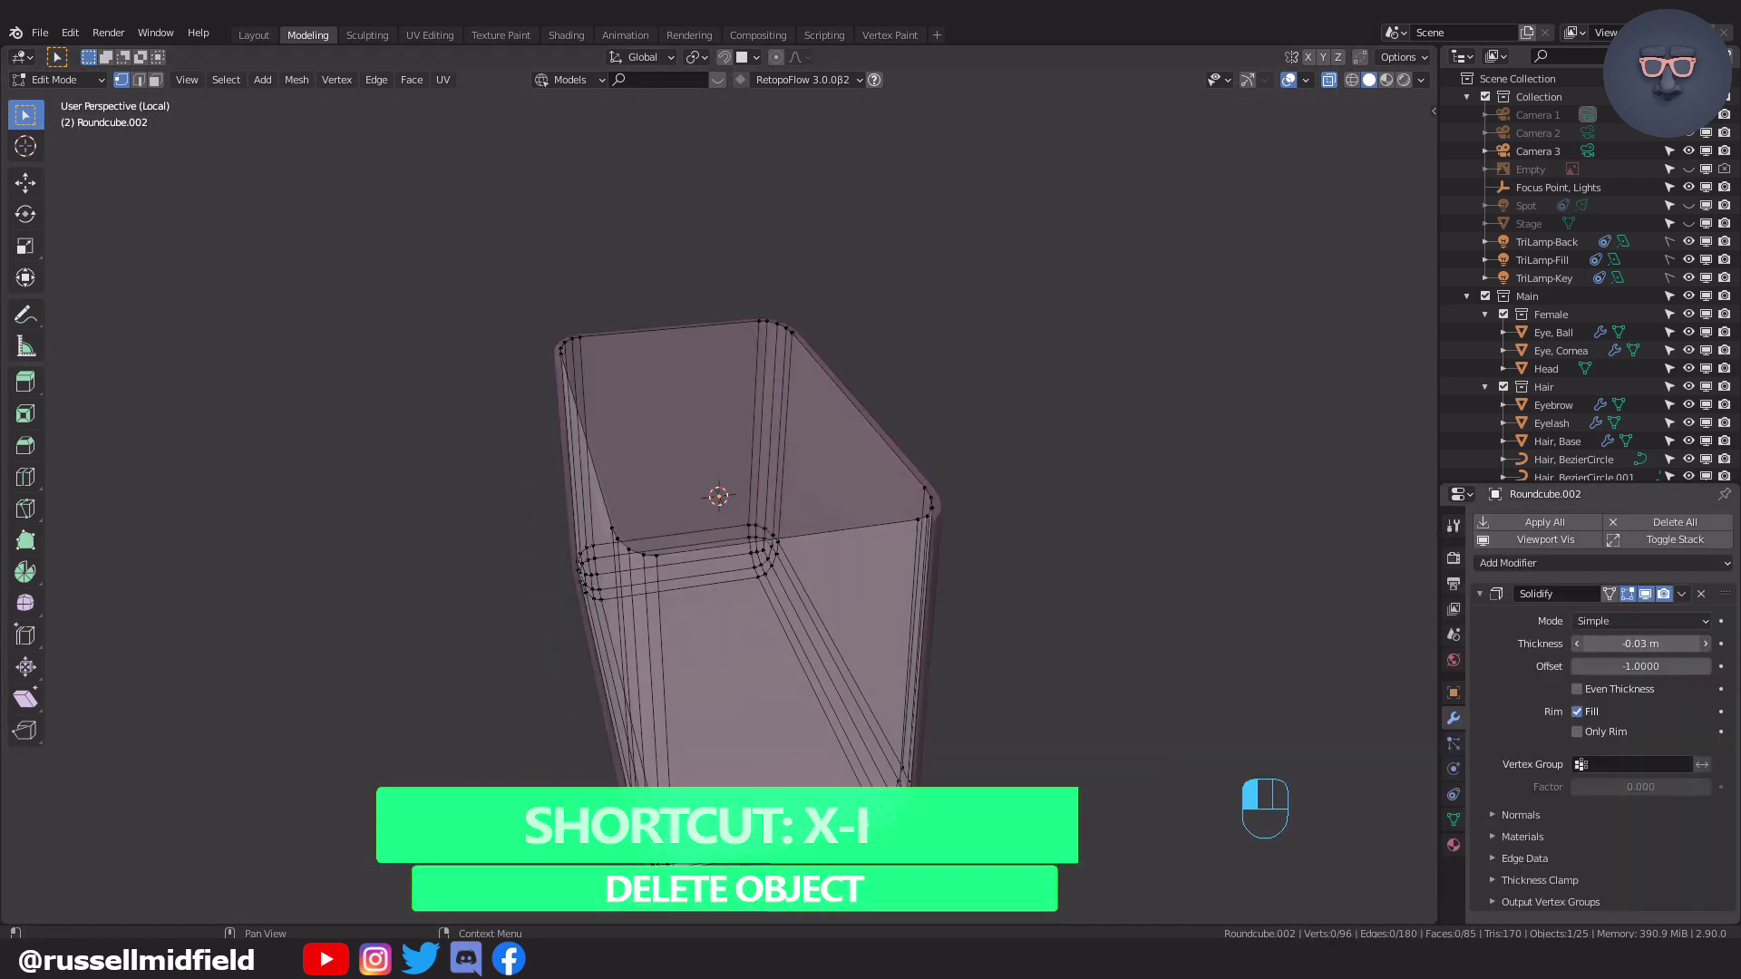
left_click_drag(1648, 649, 1623, 649)
left_click(1648, 649)
key("alt+z")
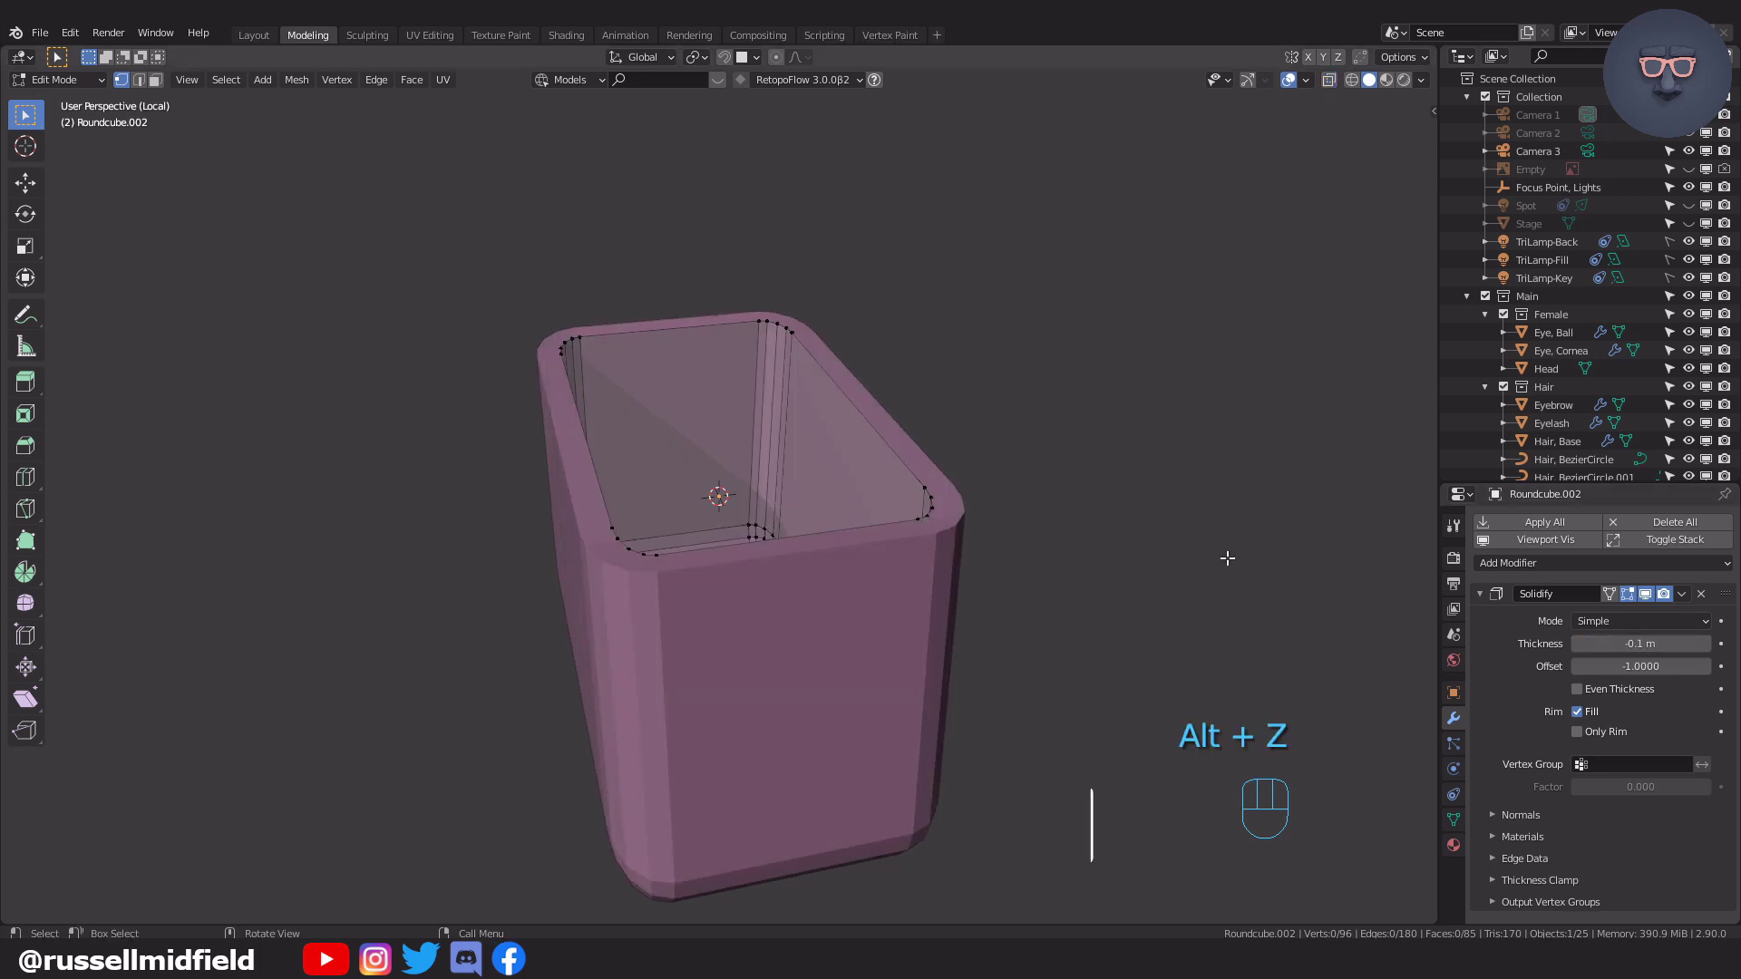
Shade the pouch smooth and add a Subdivision Surface modifier.
key("Tab")
left_click(548, 122)
left_click(242, 79)
left_click(332, 439)
left_click(1541, 563)
left_click(1449, 863)
Select the rear rim edge of the pouch and place the 3D cursor above the opening in the right side view.
middle_click_drag(1179, 689, 1158, 630)
key("KP_3")
key("Tab")
left_click(1020, 631)
scroll(974, 544, "up", 2)
key("alt+z")
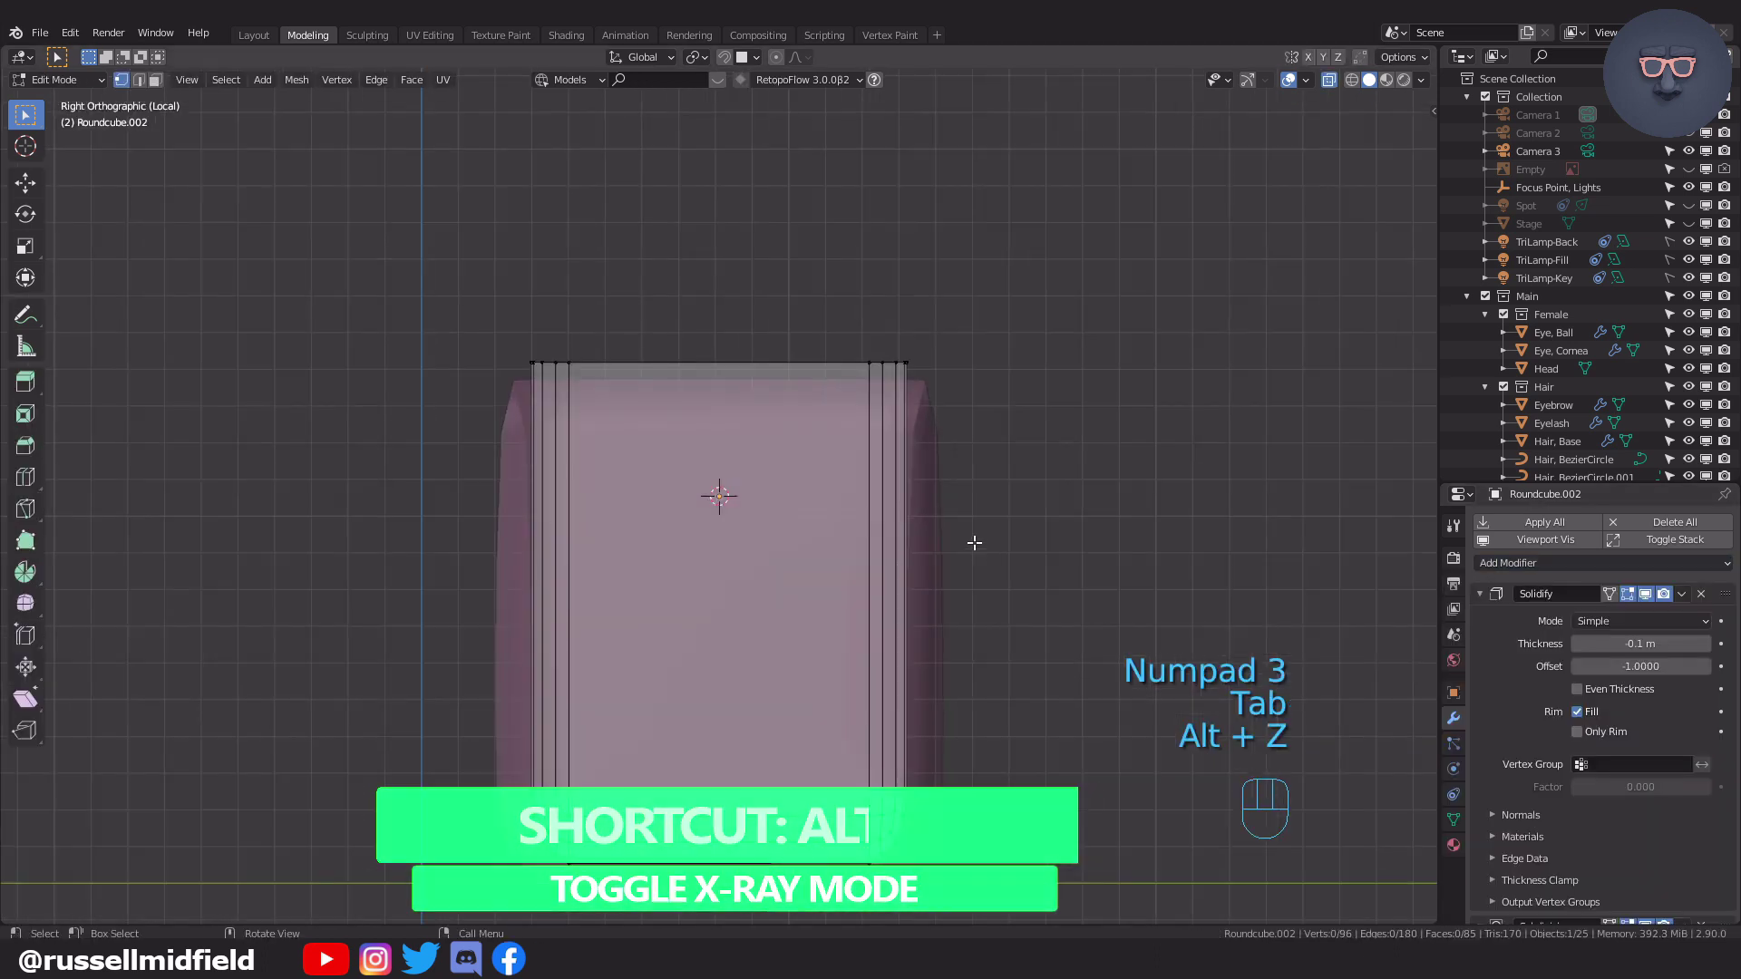
middle_click_drag(918, 367, 930, 485)
key("KP_3")
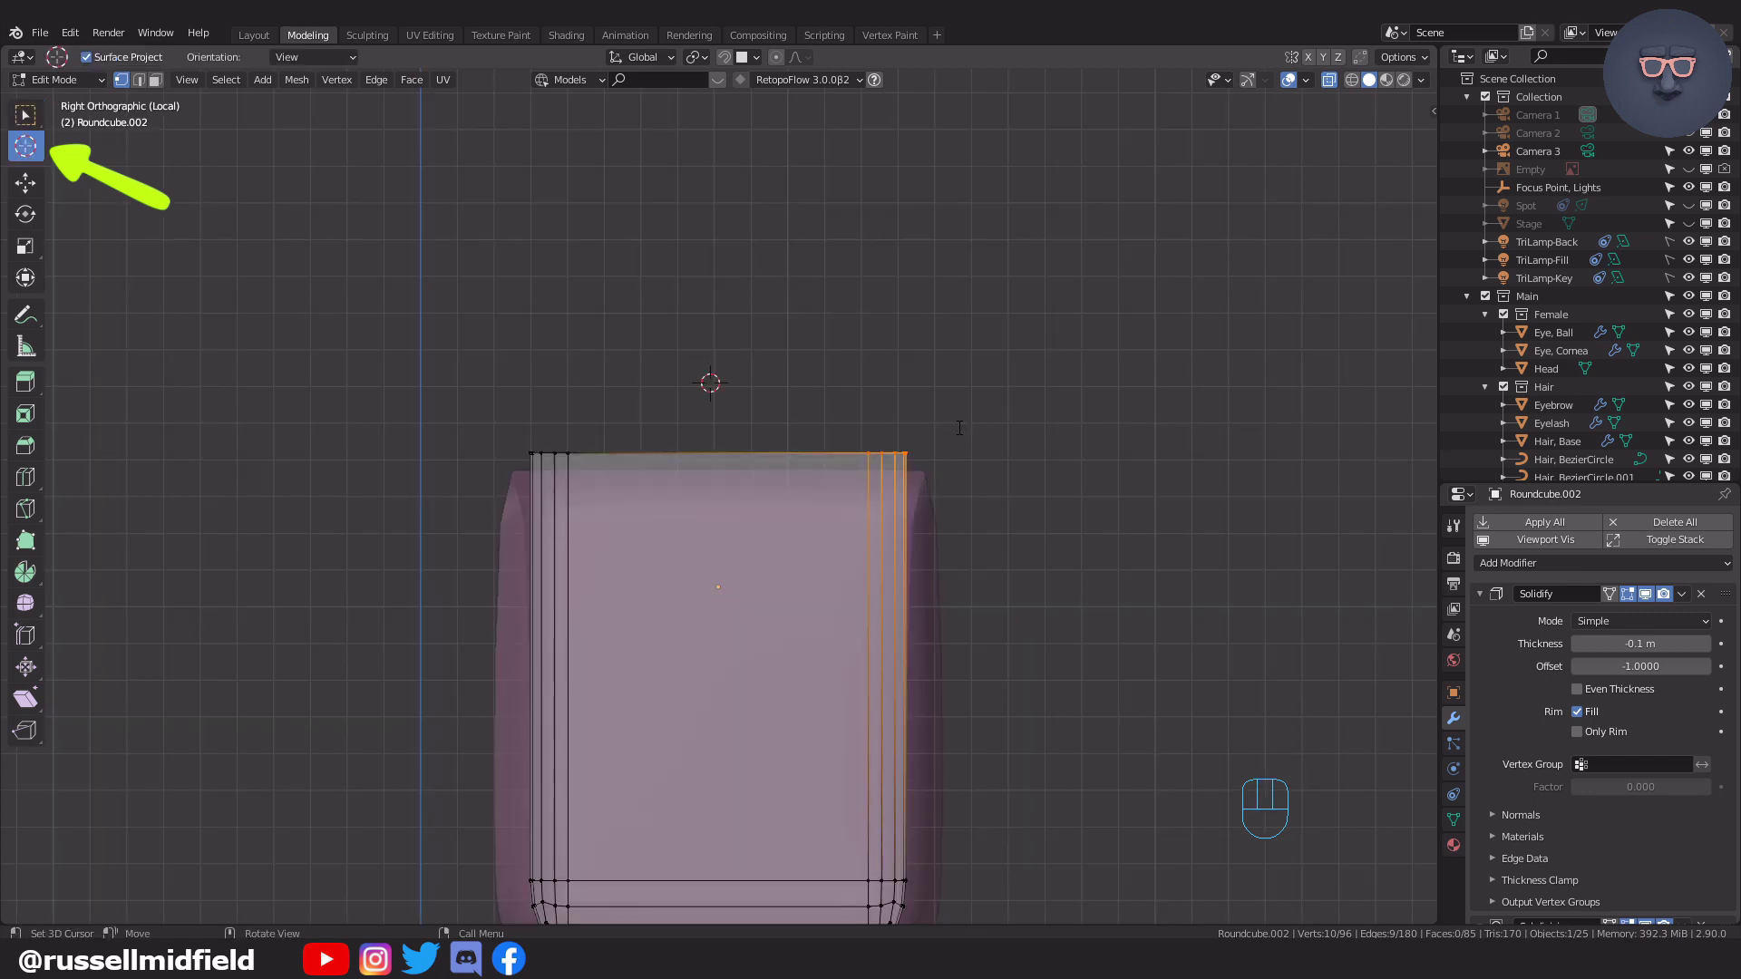
Spin the rear rim edge around the 3D cursor with an angle of -200° to form the pouch's flap.
key("F3")
type("spi")
left_click(1140, 459)
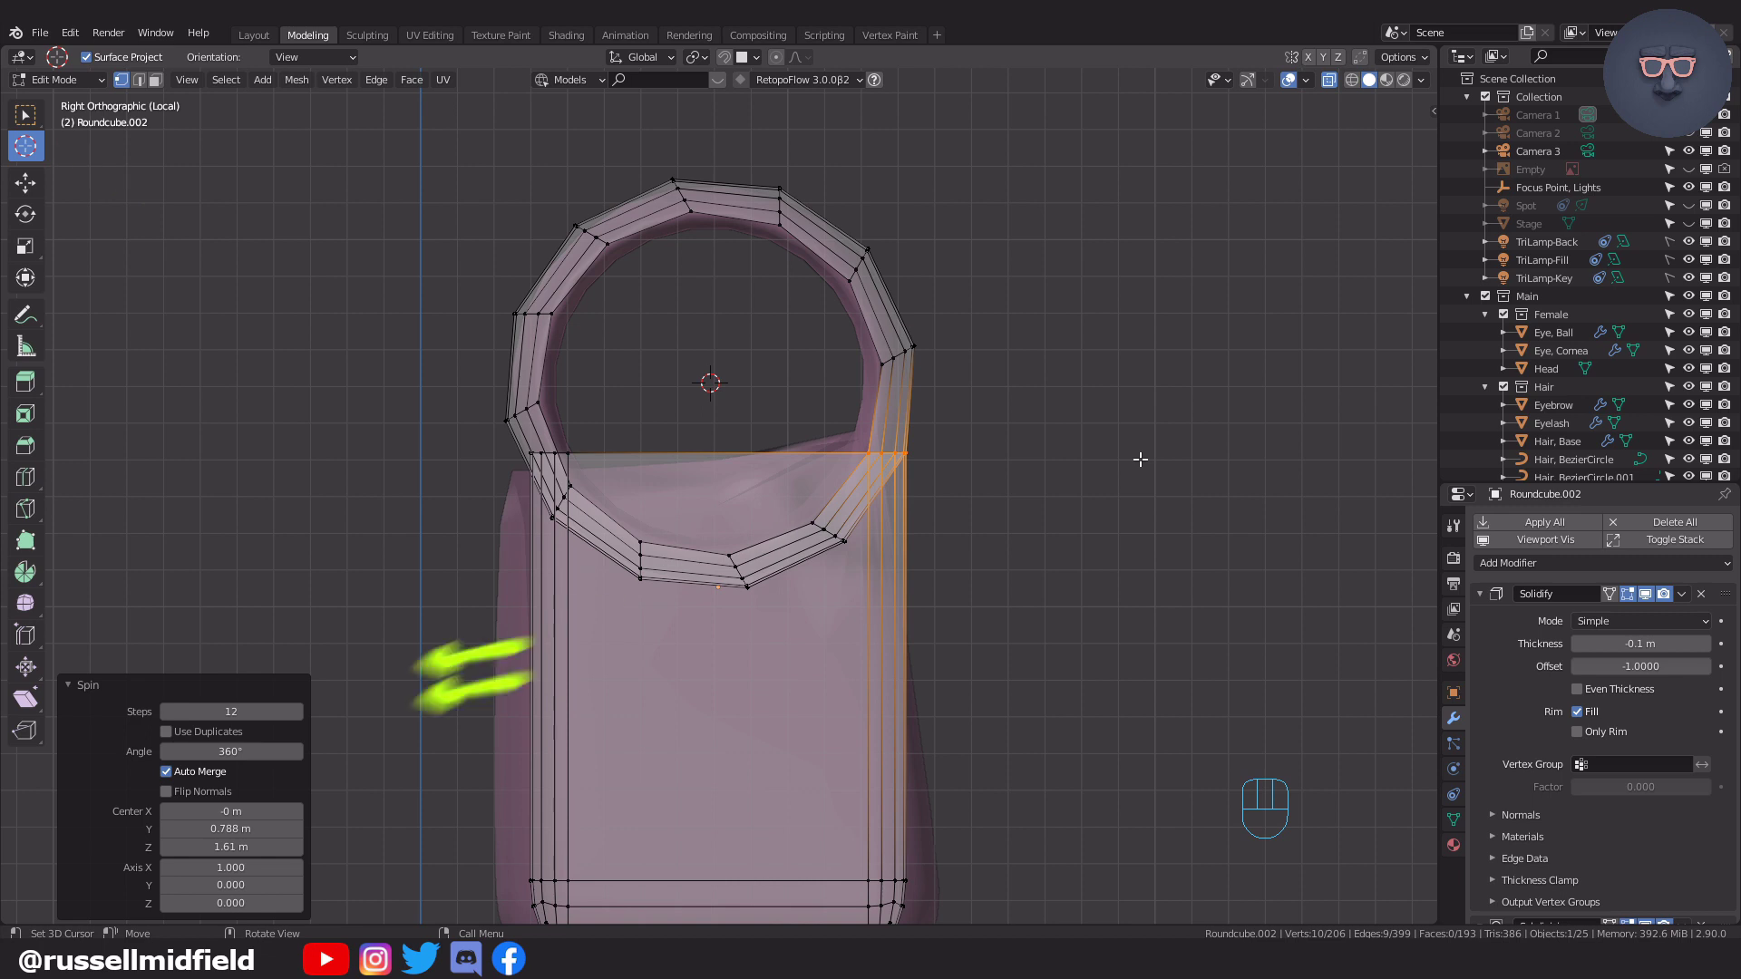
key("BackSpace")
key("BackSpace")
key("BackSpace")
key("BackSpace")
type("200")
key("Return")
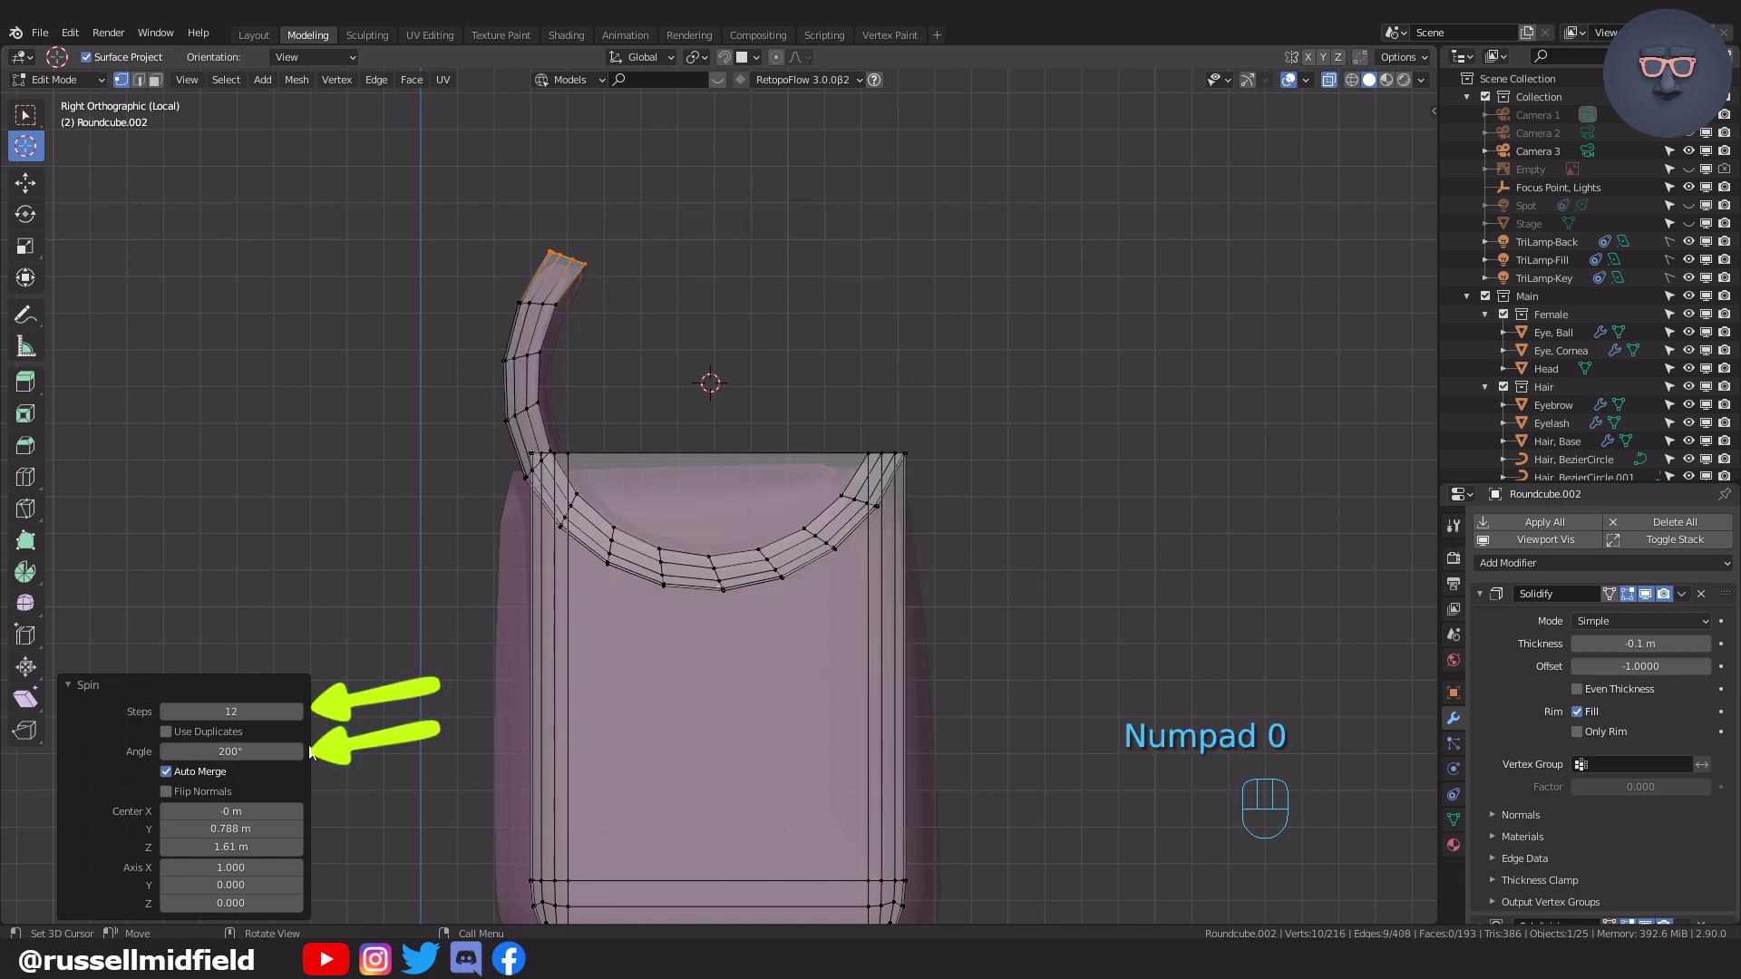
type("-")
key("Return")
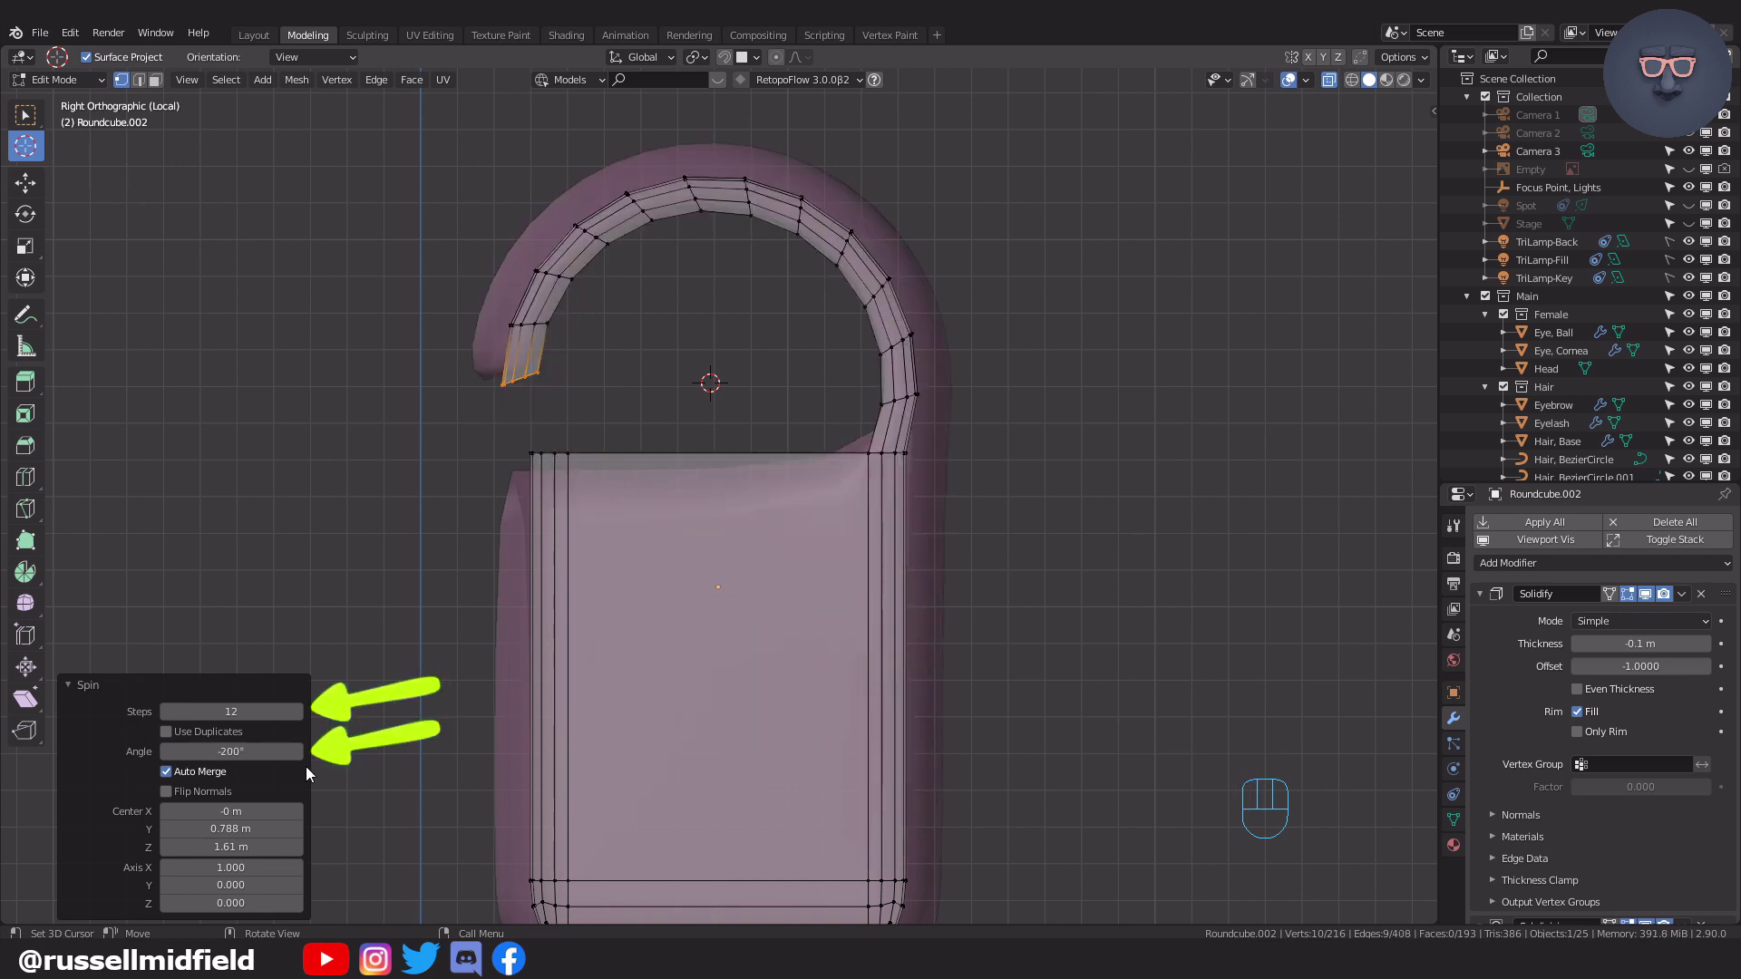
Set the spin to 5 steps and its angle to -180°.
left_click(164, 712)
left_click(164, 711)
left_click(164, 712)
left_click(164, 712)
left_click(164, 711)
left_click(163, 714)
left_click(164, 714)
left_click(164, 714)
left_click(298, 713)
left_click_drag(231, 750, 238, 750)
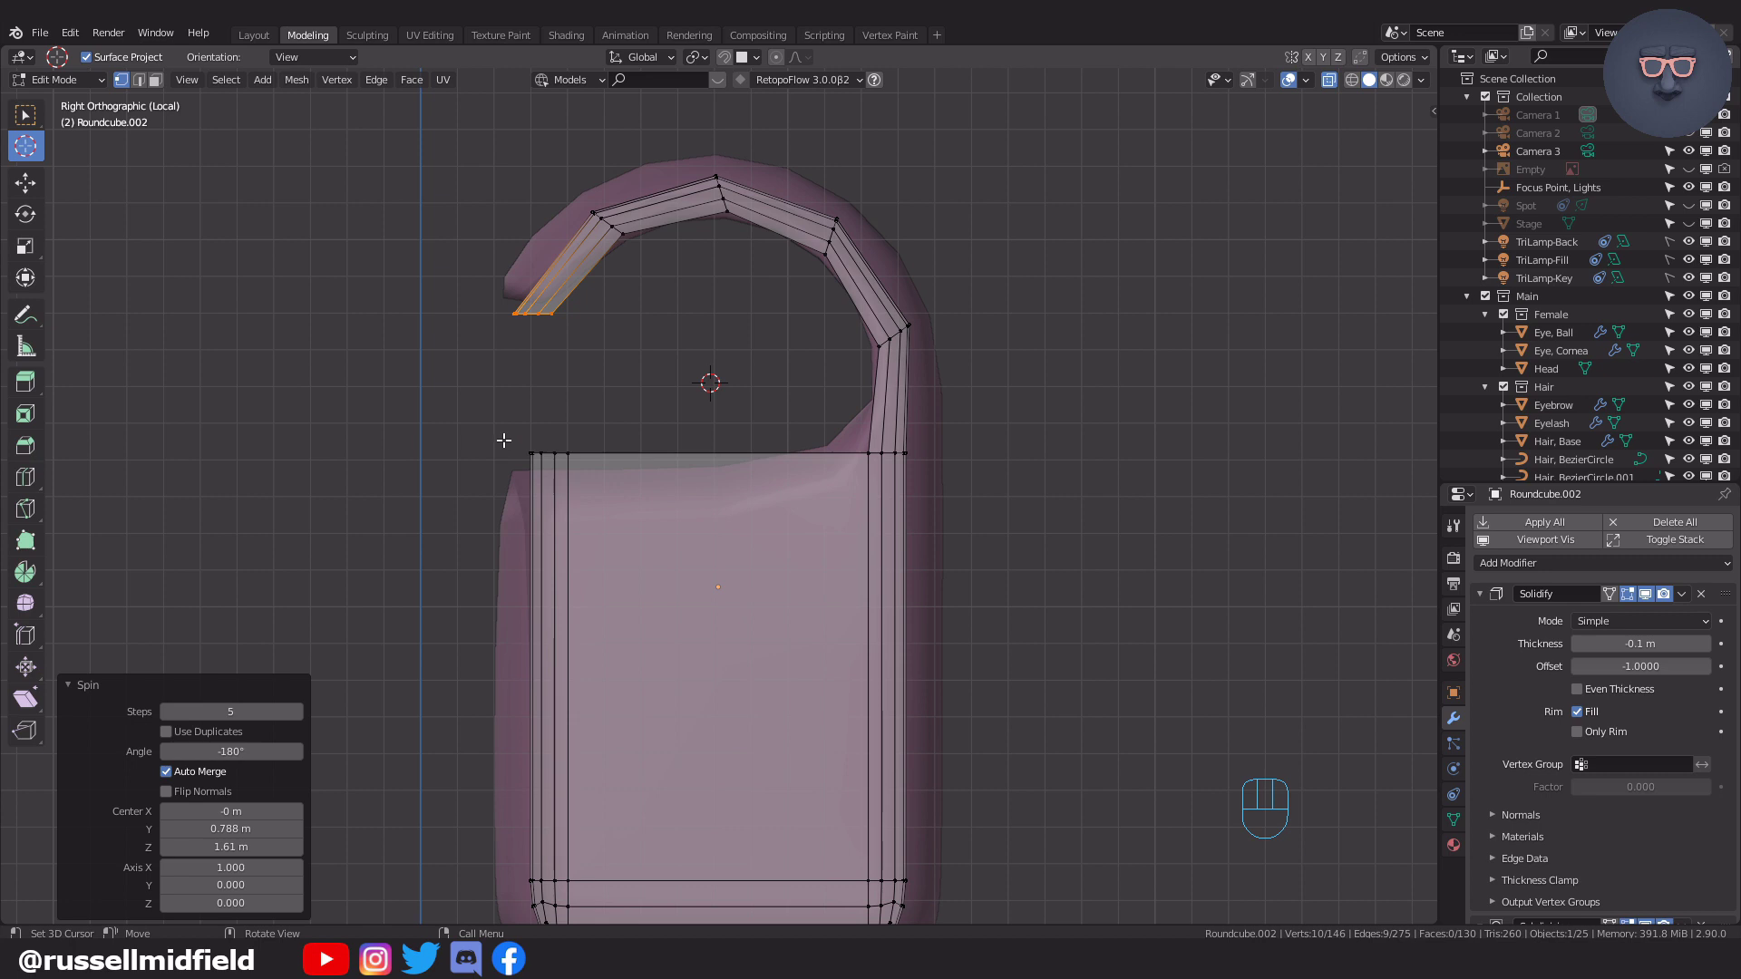
Extrude the flap's free edge downward twice, about 0.40 m and 0.49 m, so it overlaps the pouch's front.
key("e")
left_click(494, 501)
key("e")
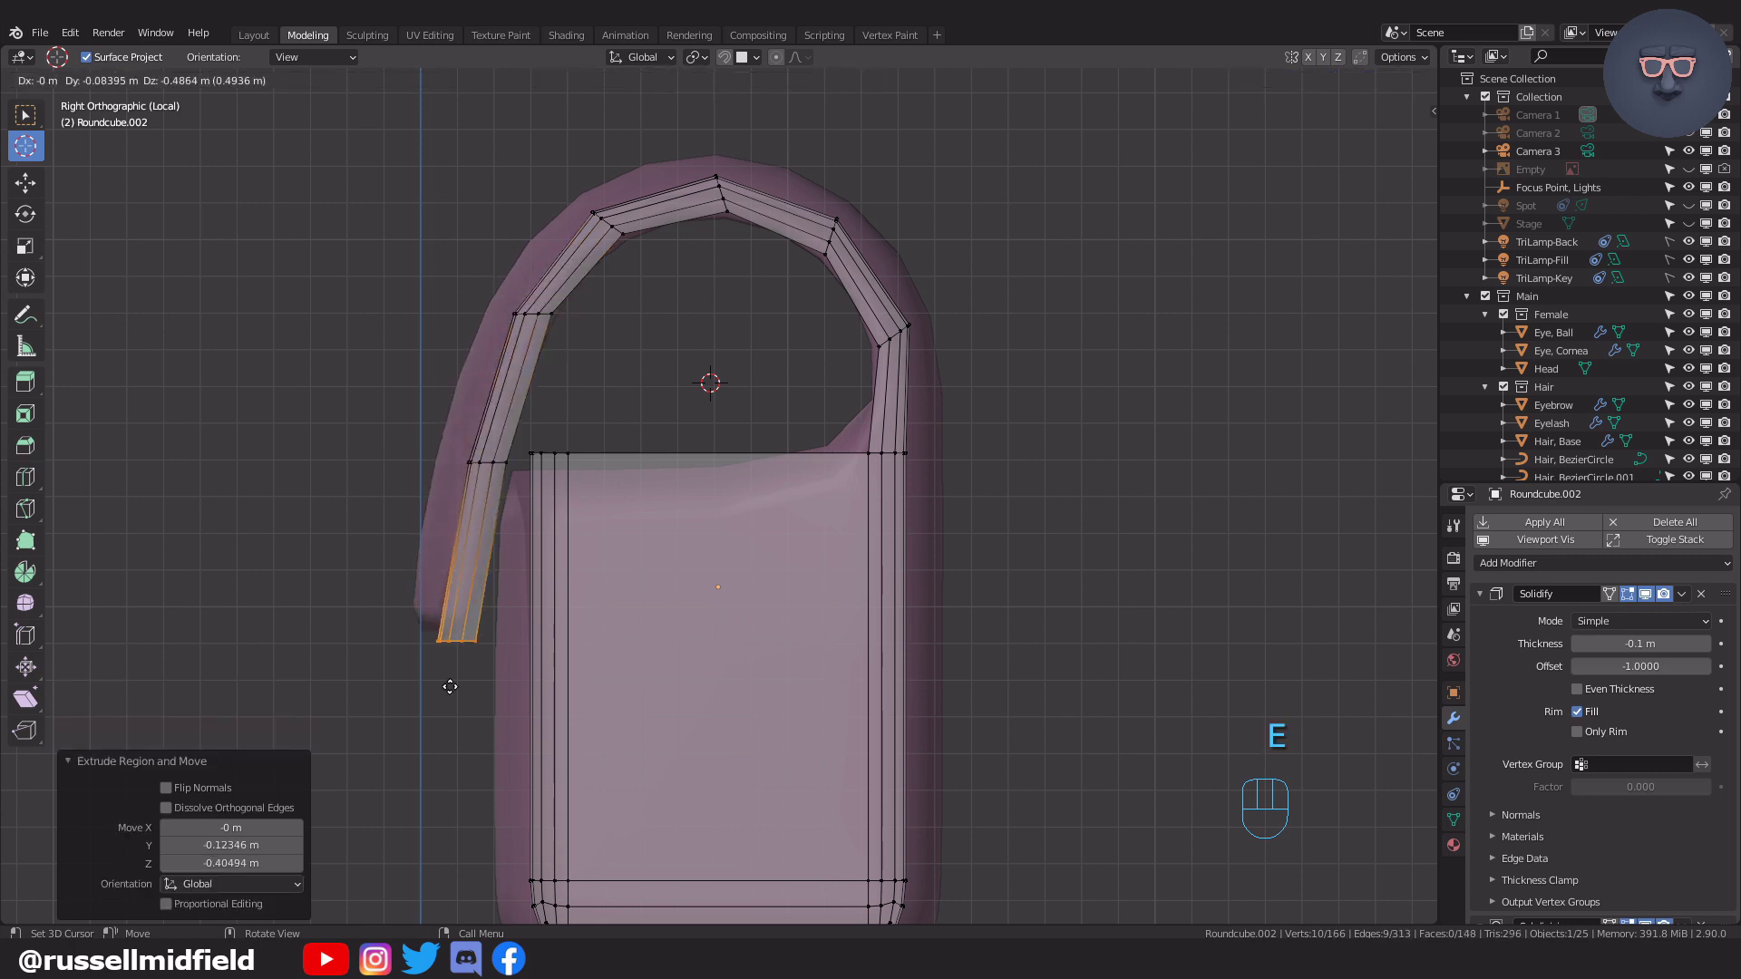
left_click(453, 683)
Set the pouch's subdivision to level 2 and enable Even Thickness and Only Rim on the Solidify modifier.
key("Tab")
middle_click_drag(843, 530, 954, 575)
scroll(1607, 768, "down", 4)
key("ctrl+2")
left_click(1576, 601)
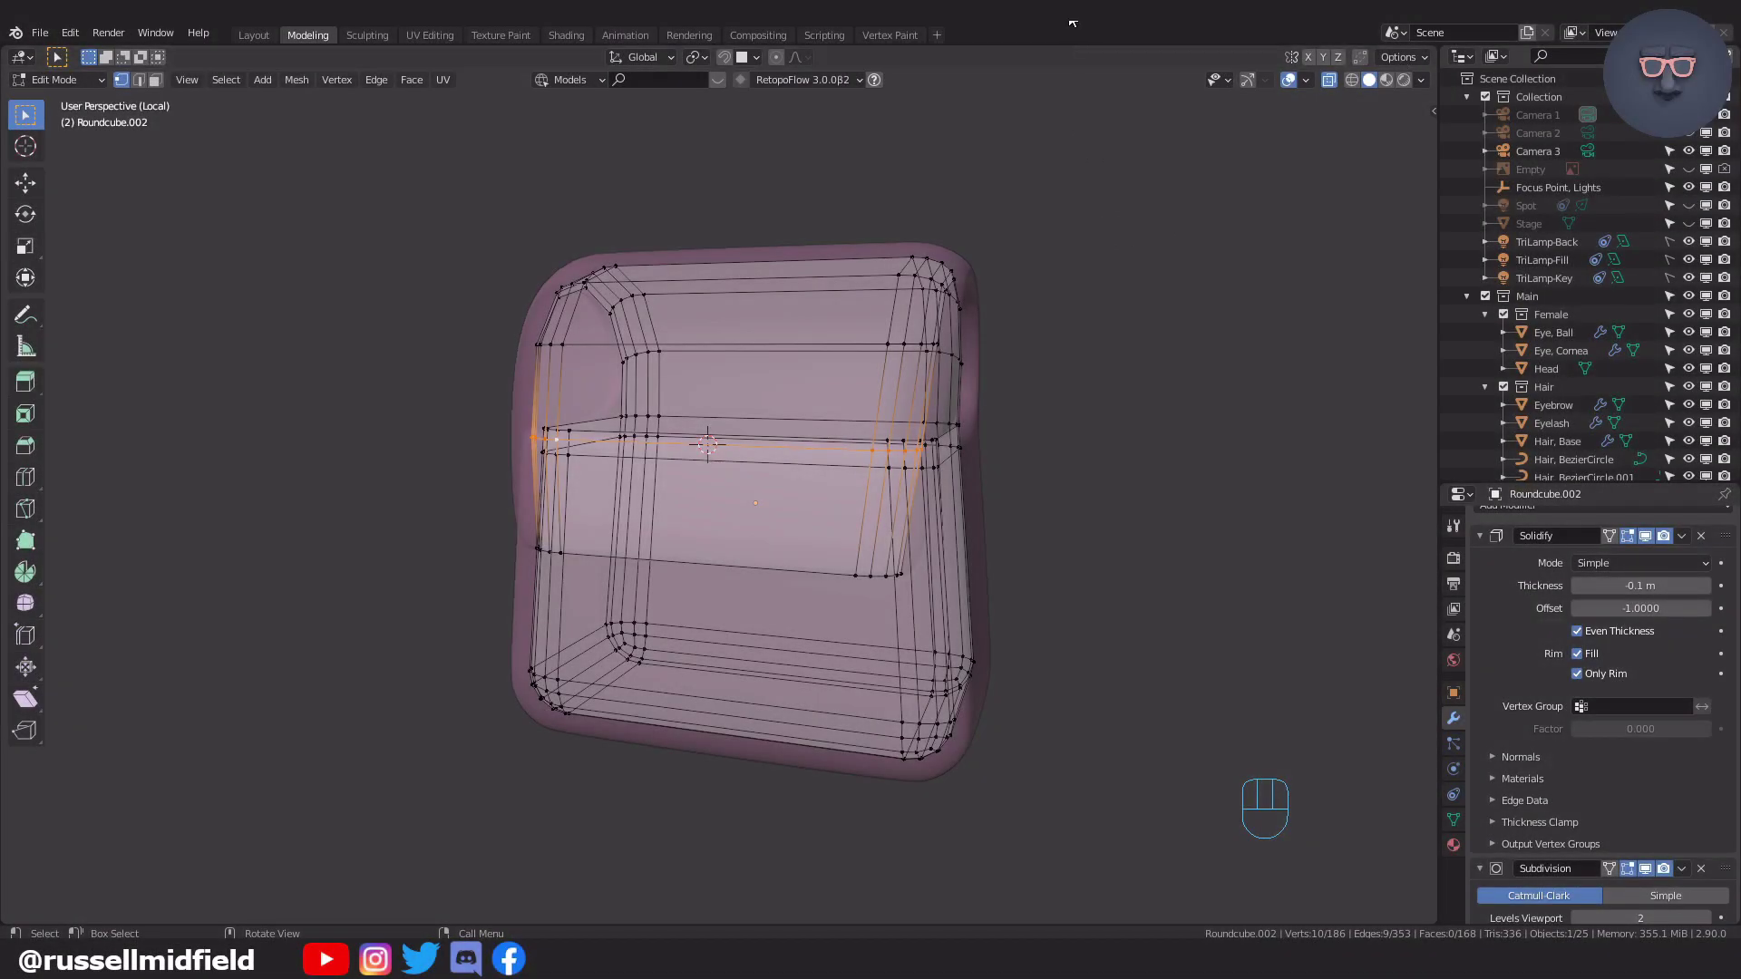
Add two evenly spaced vertical loop cuts through the middle of the pouch in the front view.
middle_click_drag(1027, 453, 971, 449)
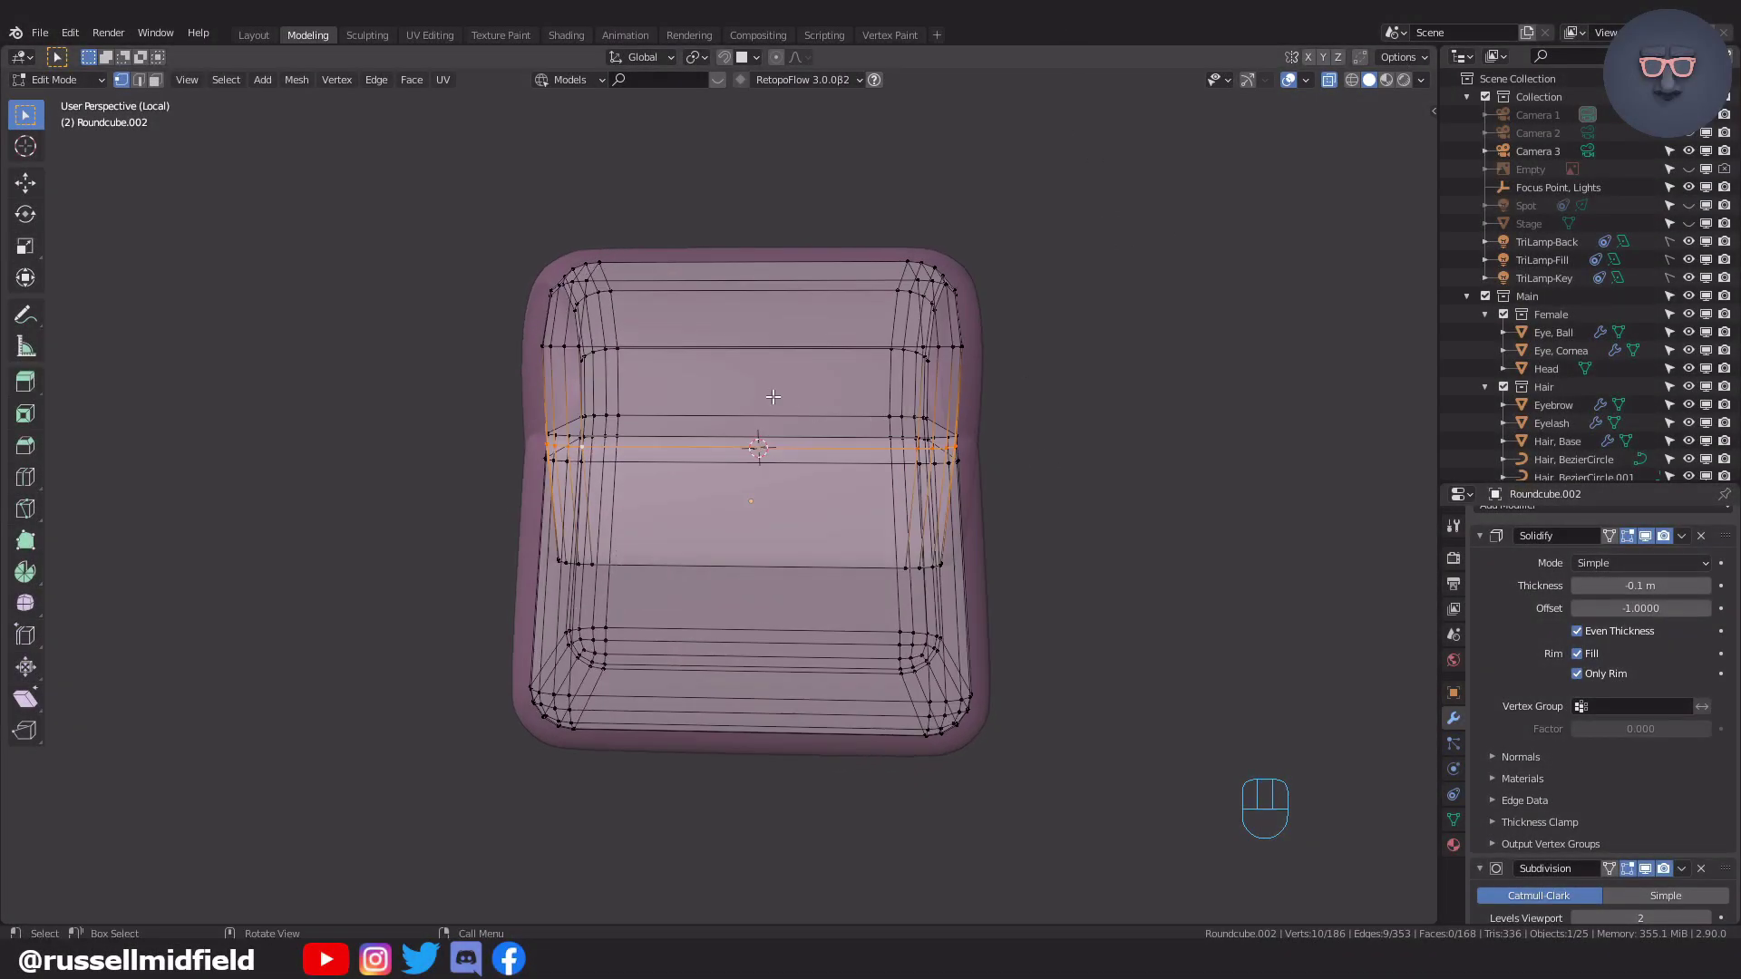
key("KP_1")
key("ctrl+r")
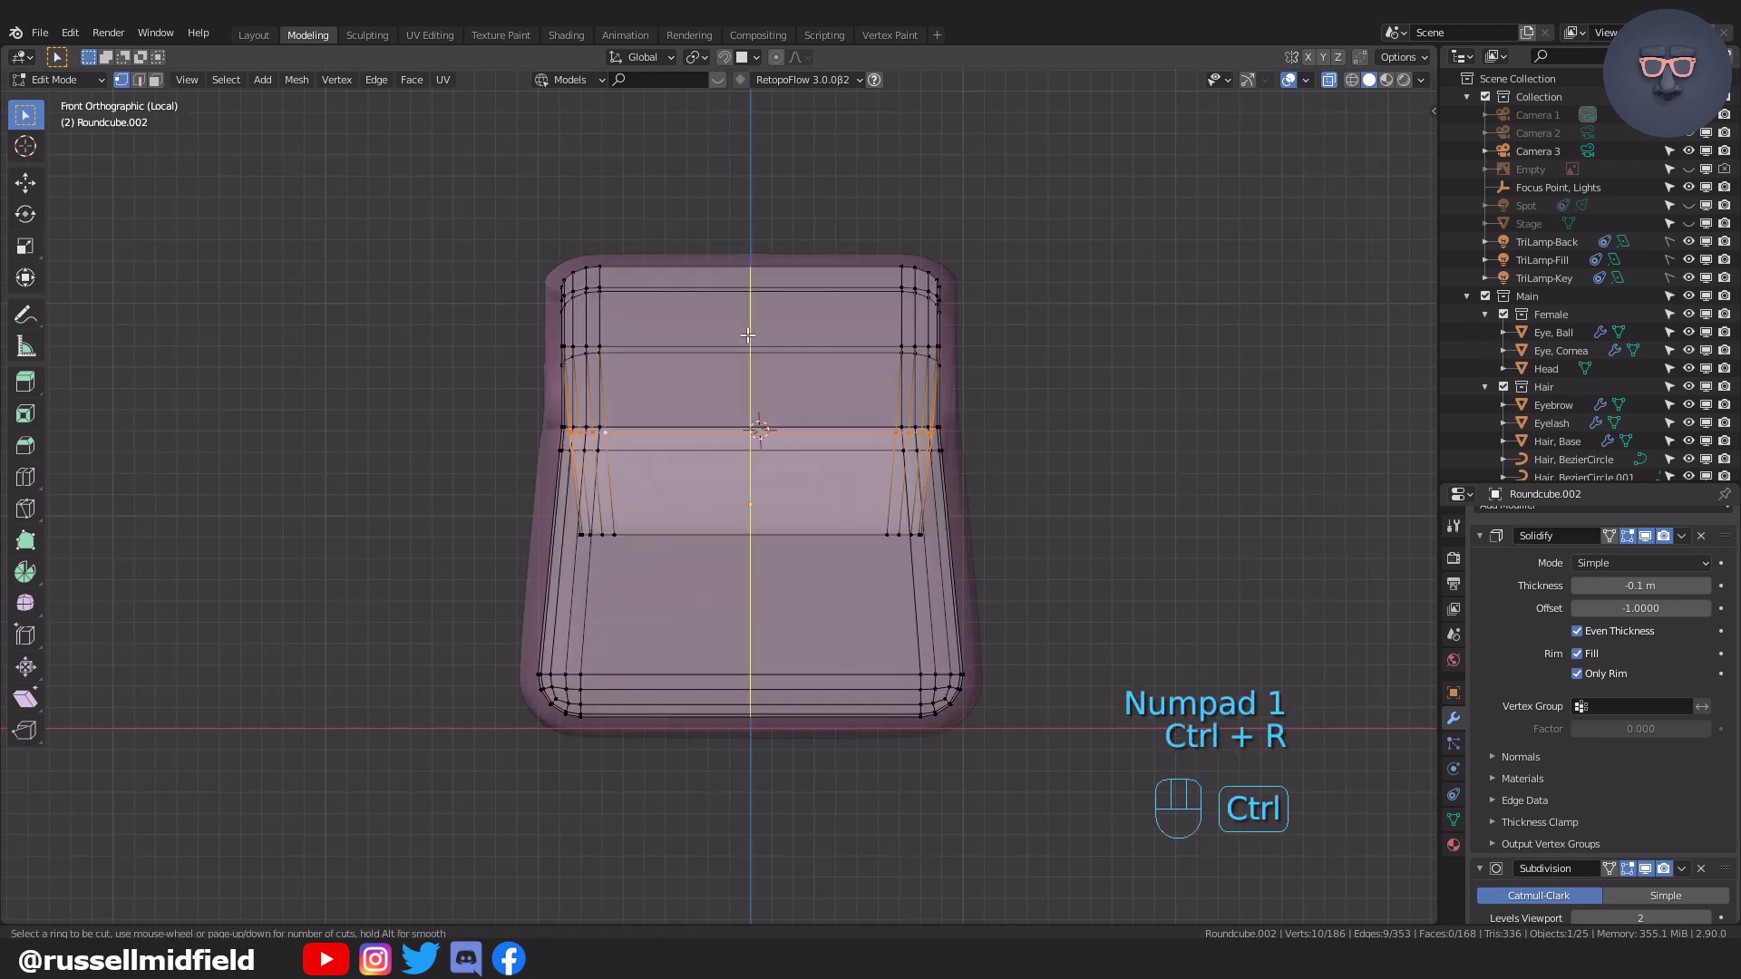
left_click(748, 335)
right_click(748, 335)
Add one horizontal loop cut to each of the flap's two front sections and a vertical loop through the pouch's center.
middle_click_drag(748, 336, 497, 457)
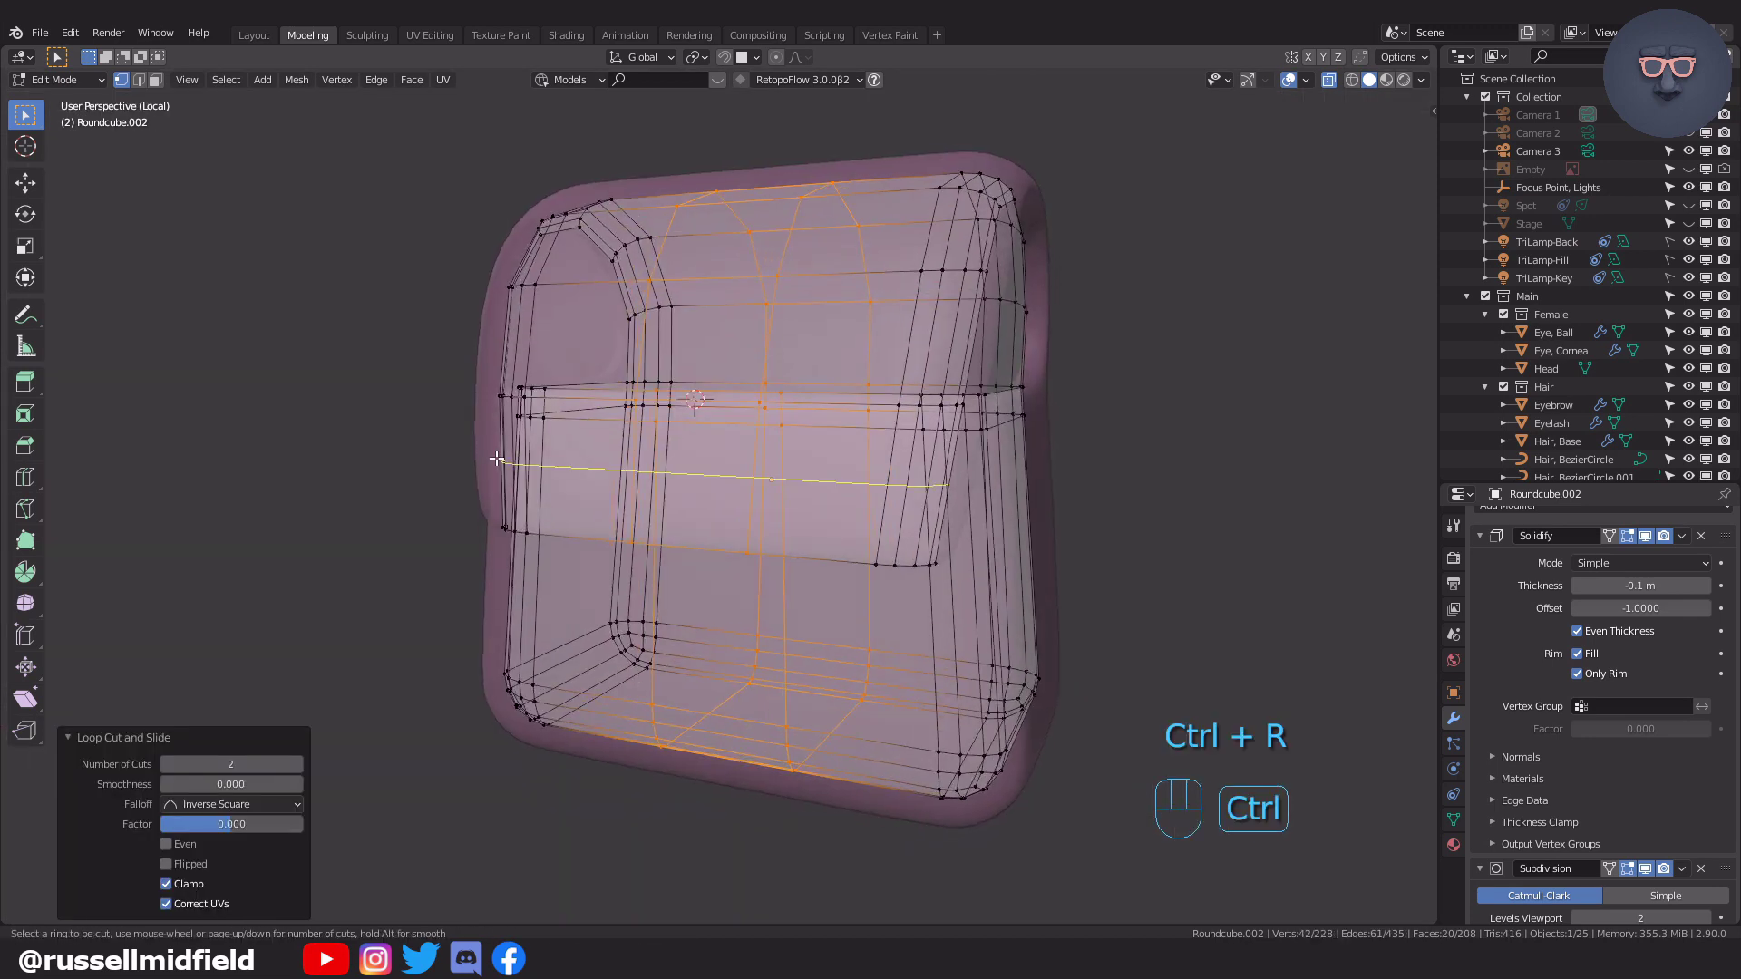
left_click(496, 458)
right_click(496, 458)
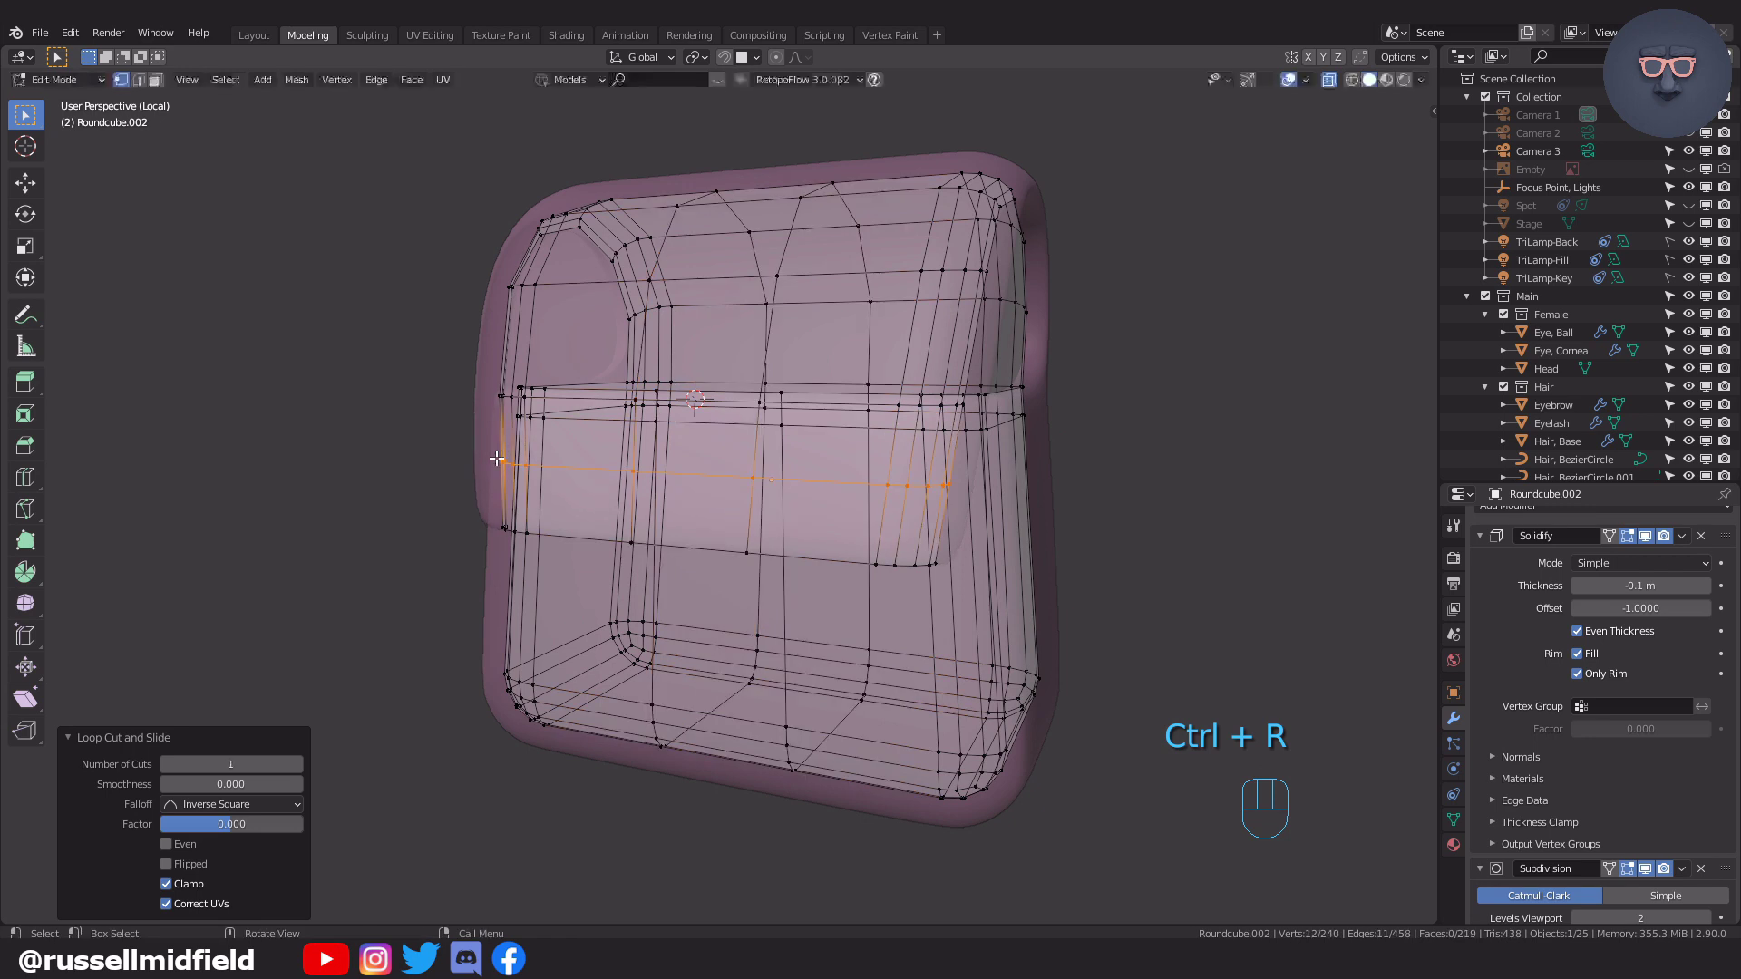
left_click(481, 330)
right_click(480, 330)
middle_click_drag(781, 441, 864, 440)
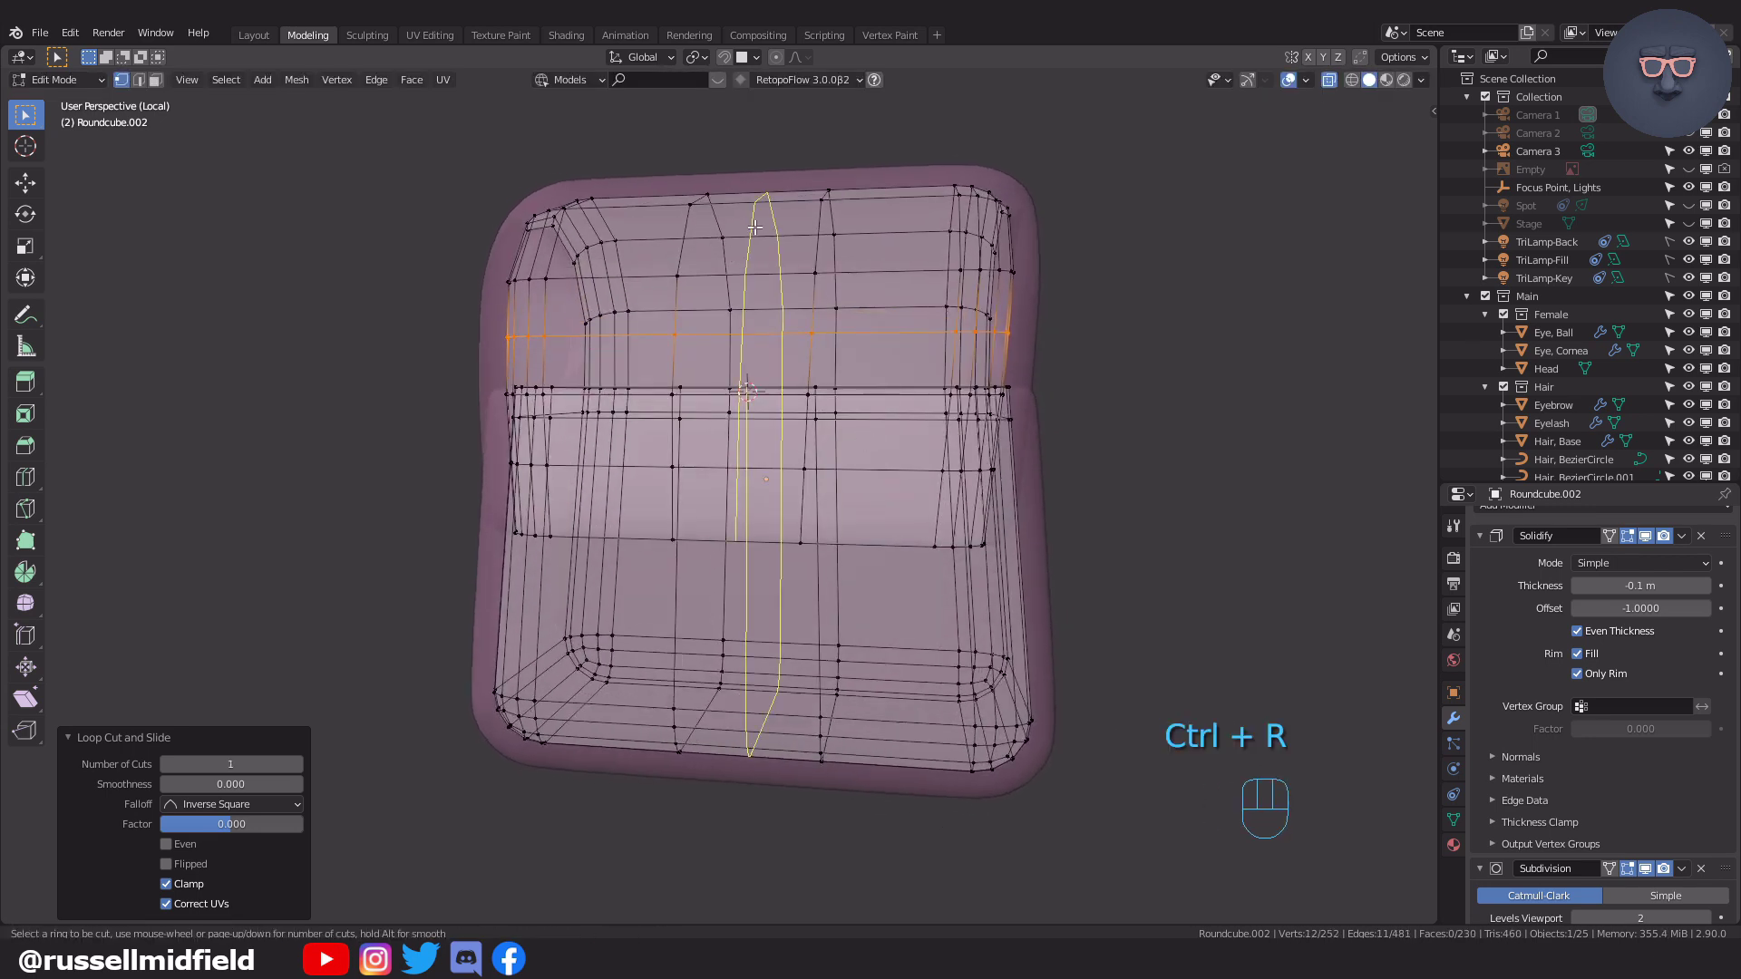
middle_click_drag(759, 250, 889, 265)
Vertex-bevel the center vertex on the flap's front by 0.19 m with one segment and subdivide the resulting face once.
scroll(805, 359, "up", 1)
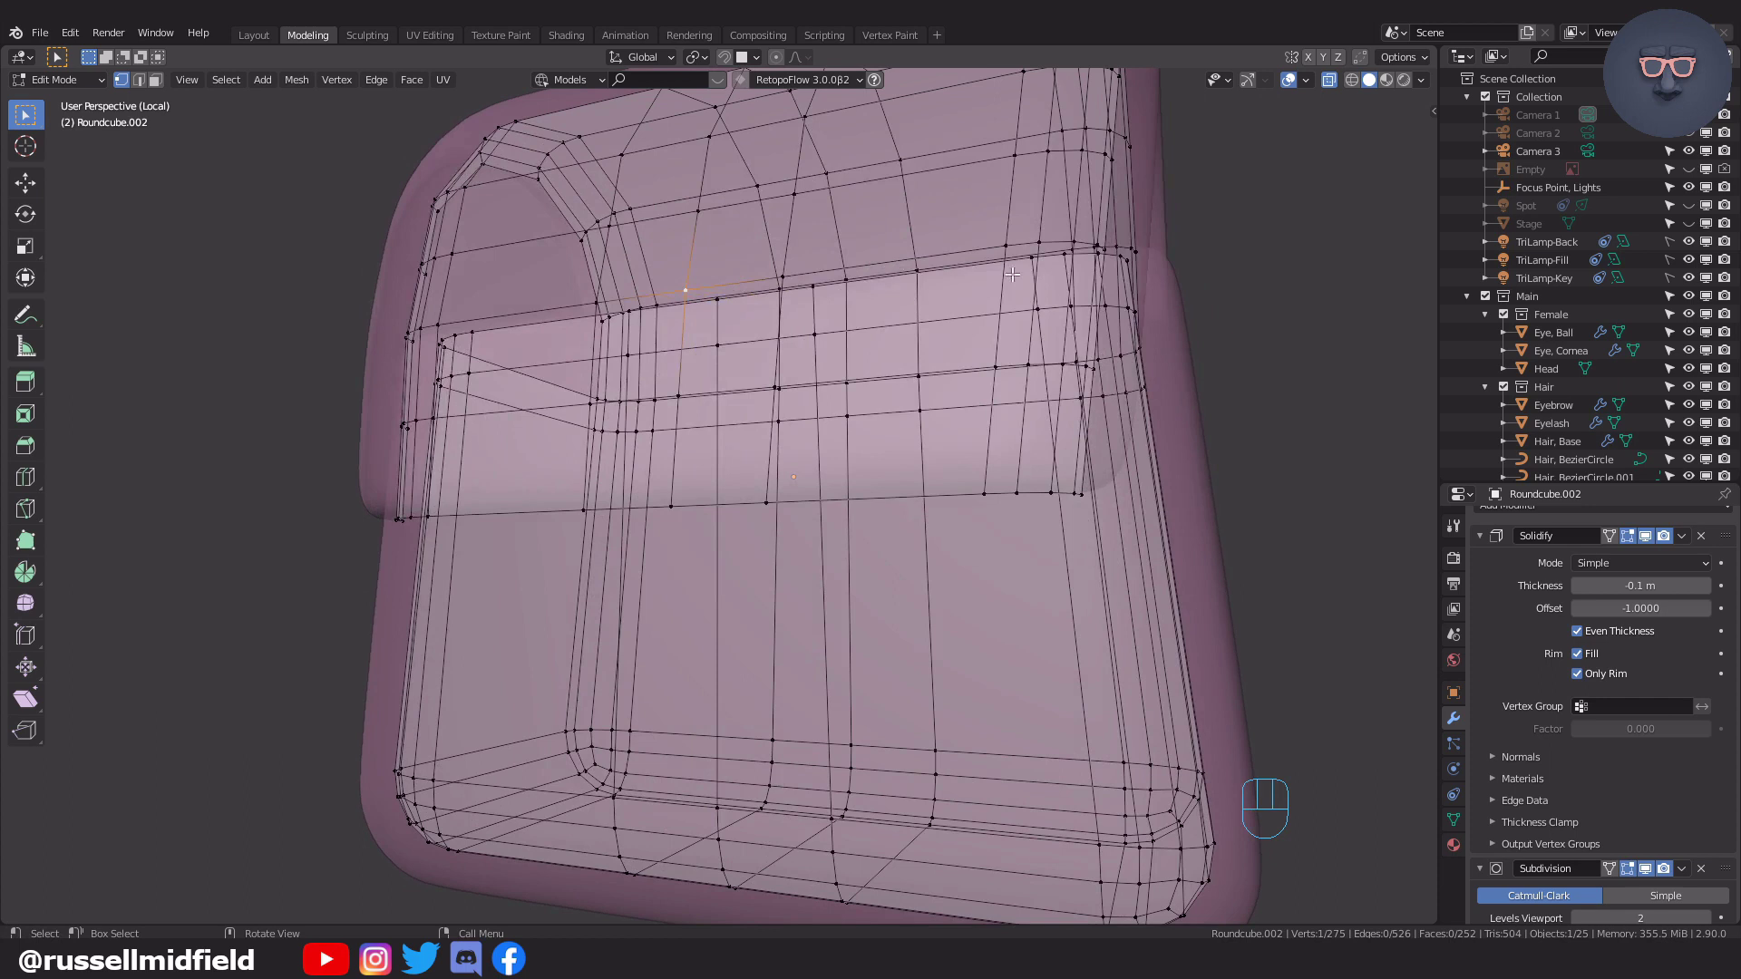
key("ctrl+shift+b")
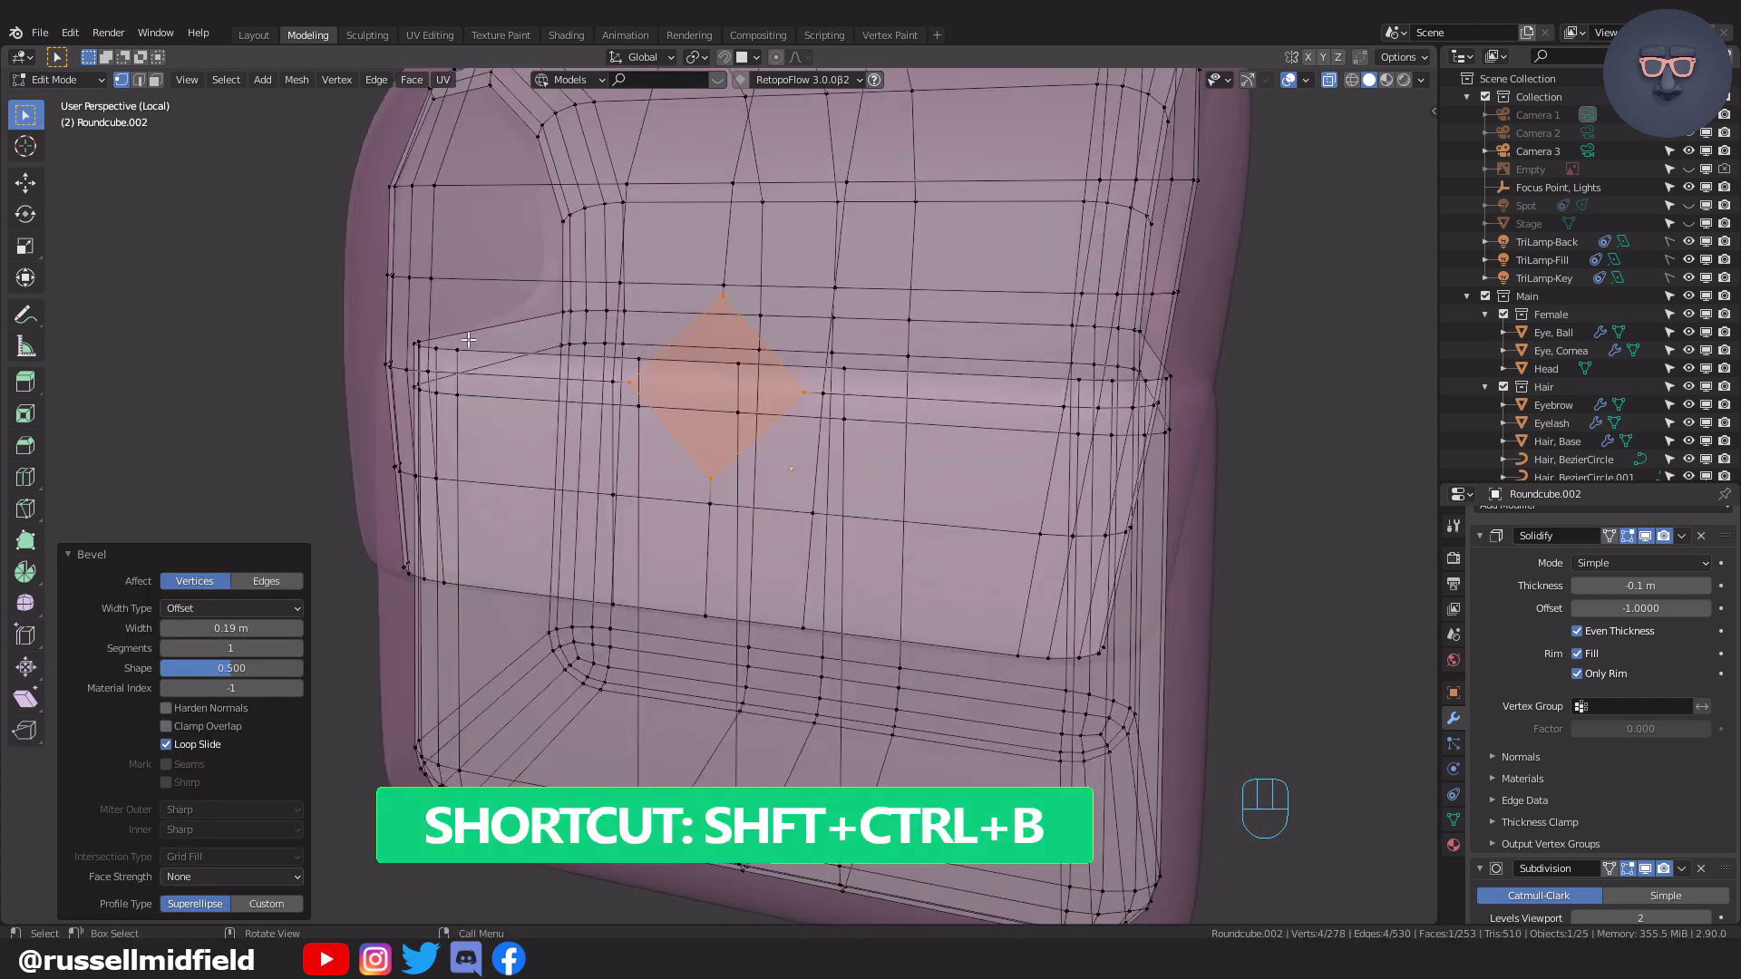
right_click(246, 286)
mouse_move(252, 286)
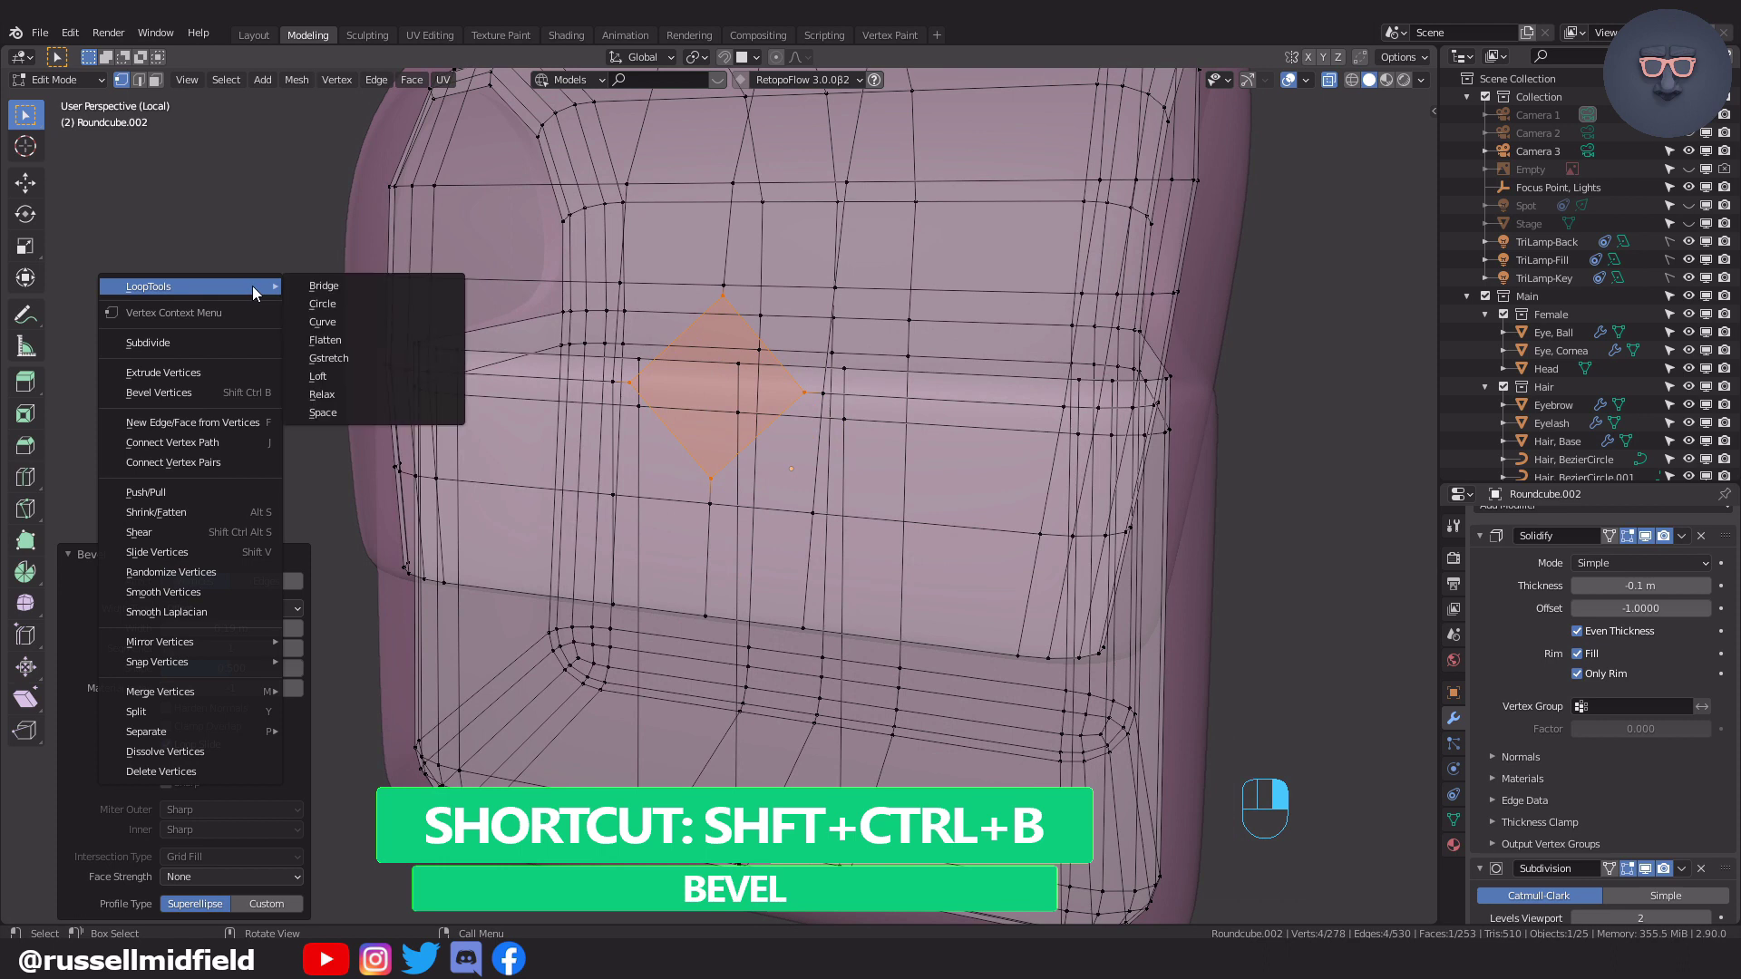
left_click(187, 347)
Reshape the subdivided face on the flap into a circle with LoopTools, using the Best fit method.
right_click(185, 304)
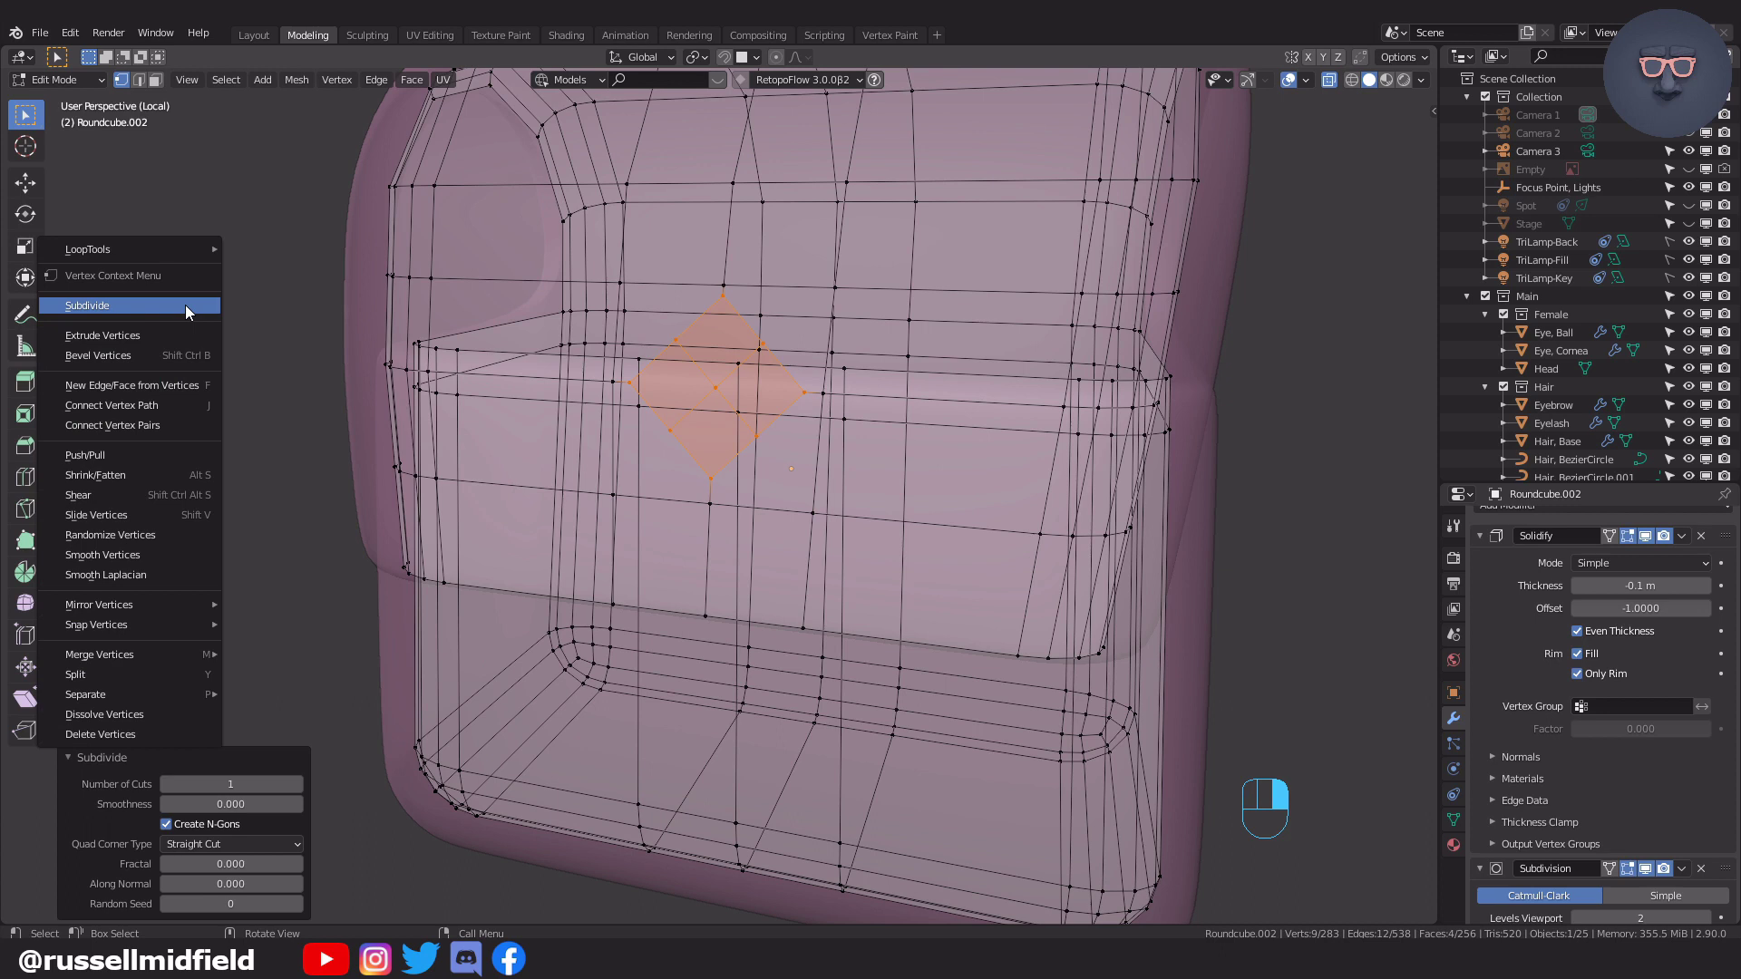
mouse_move(166, 247)
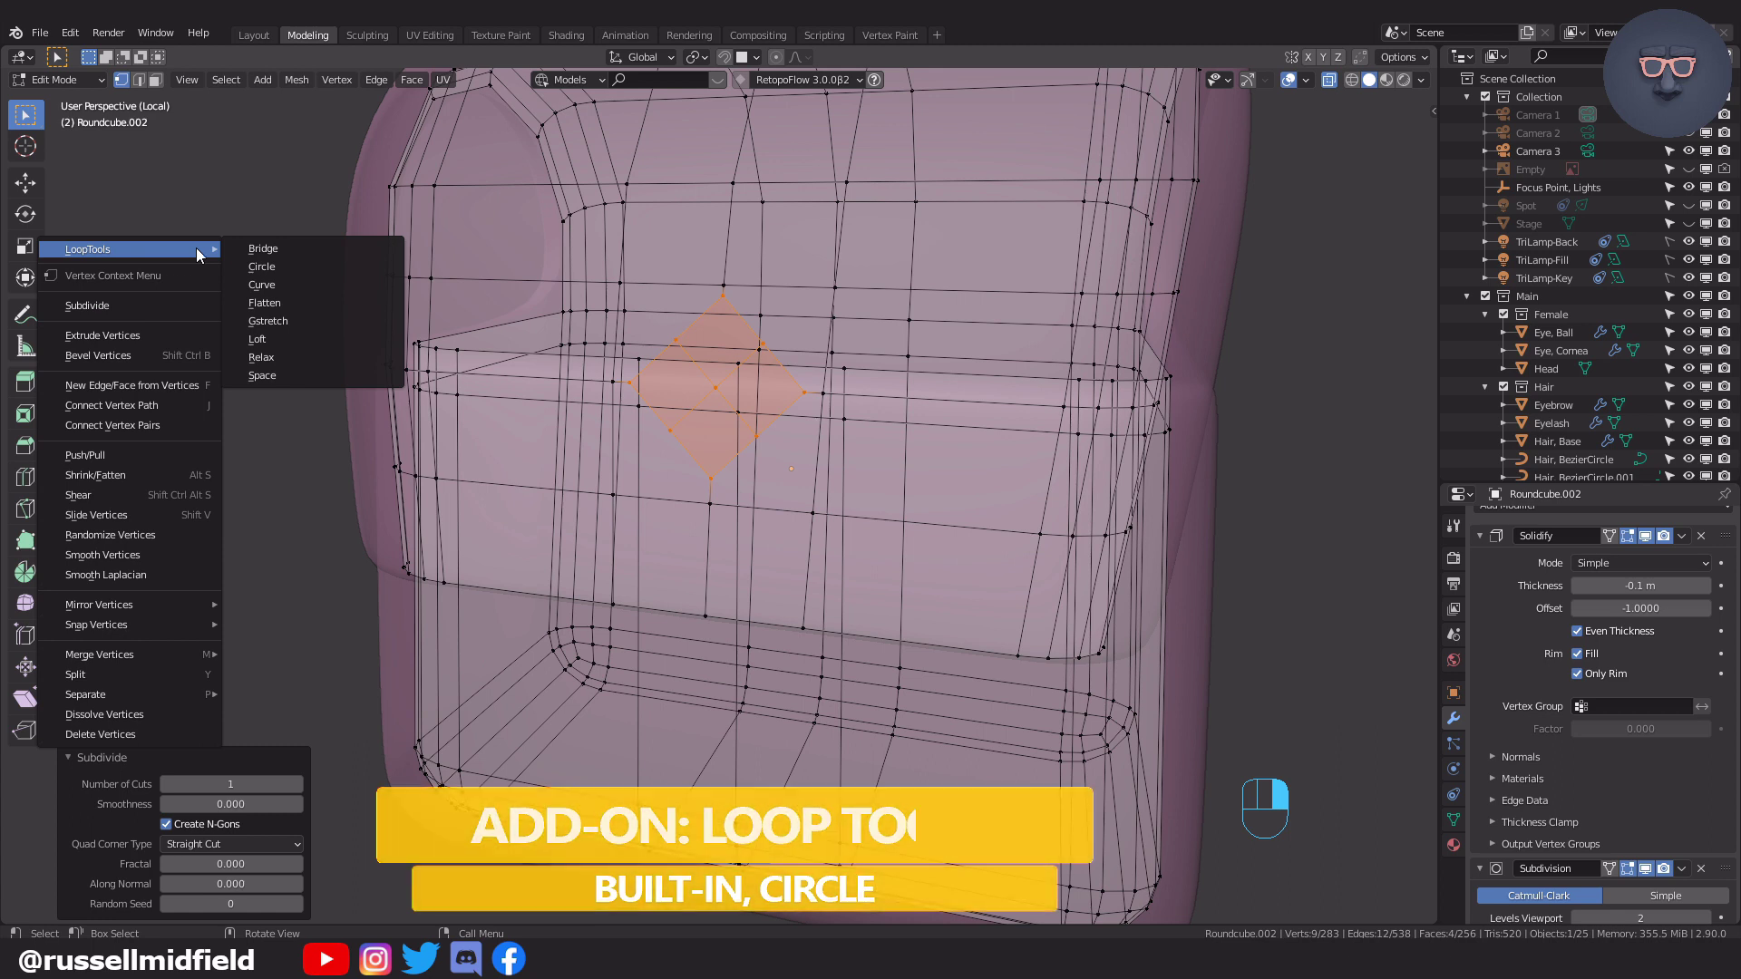
left_click(339, 268)
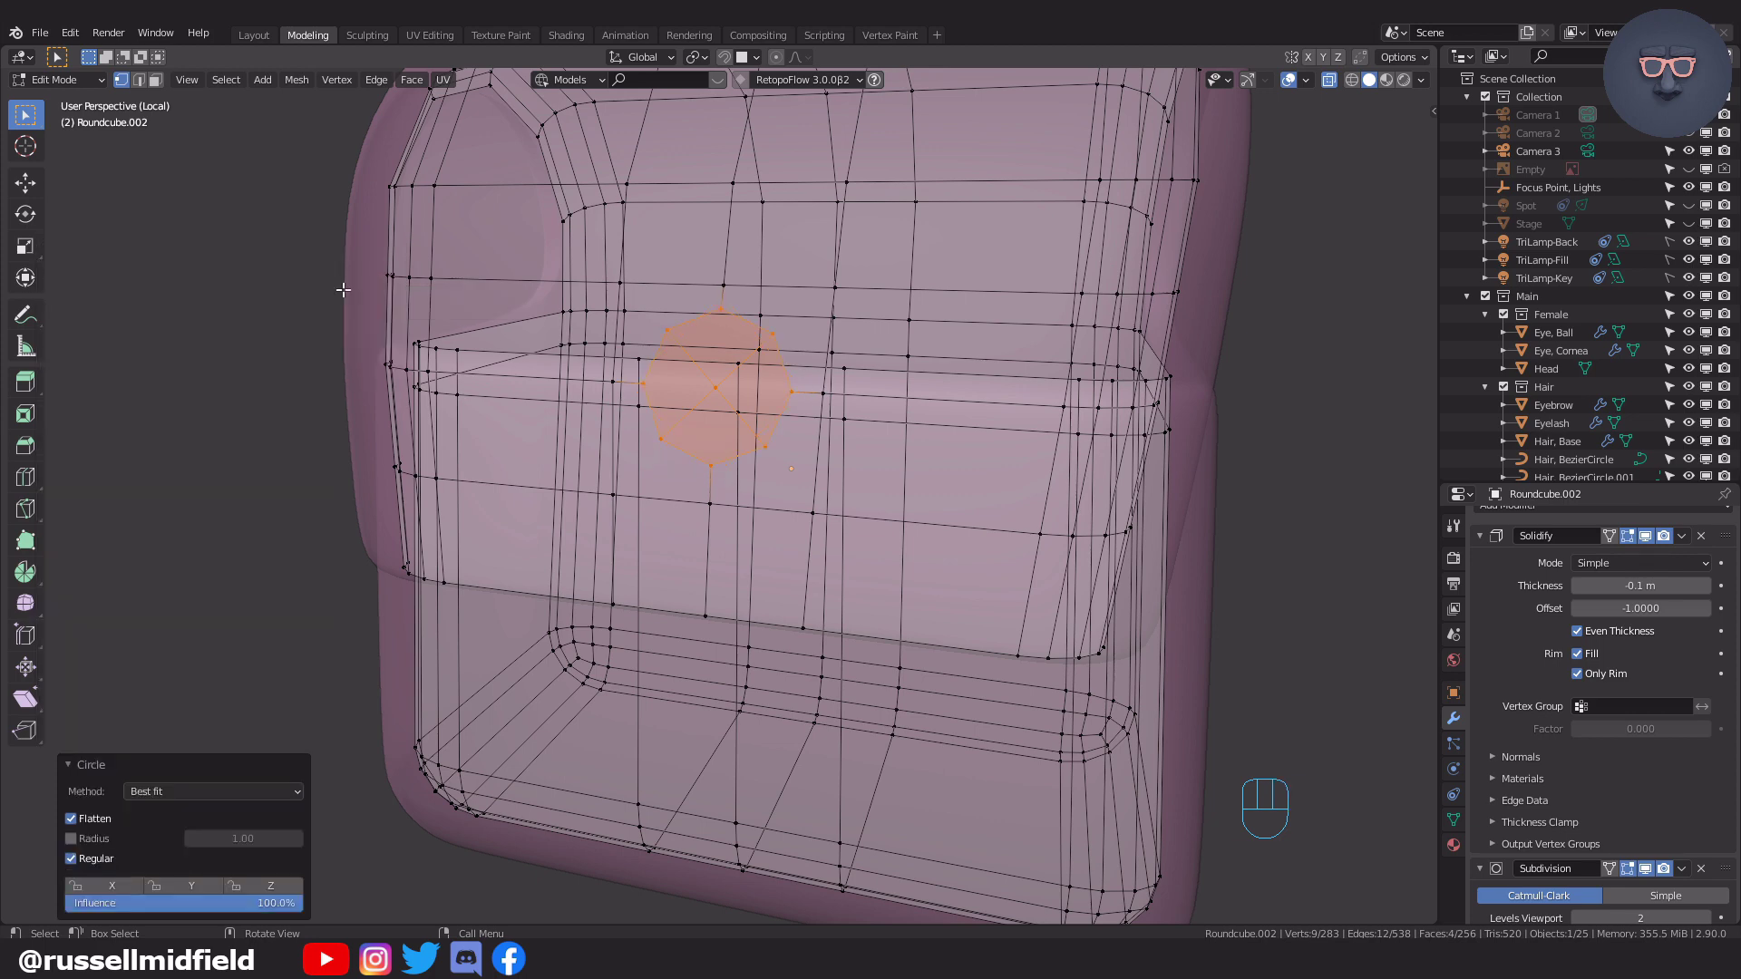
mouse_move(843, 463)
middle_mouse_down()
mouse_move(876, 459)
mouse_move(854, 437)
mouse_move(872, 424)
mouse_move(952, 442)
mouse_move(835, 469)
middle_mouse_up()
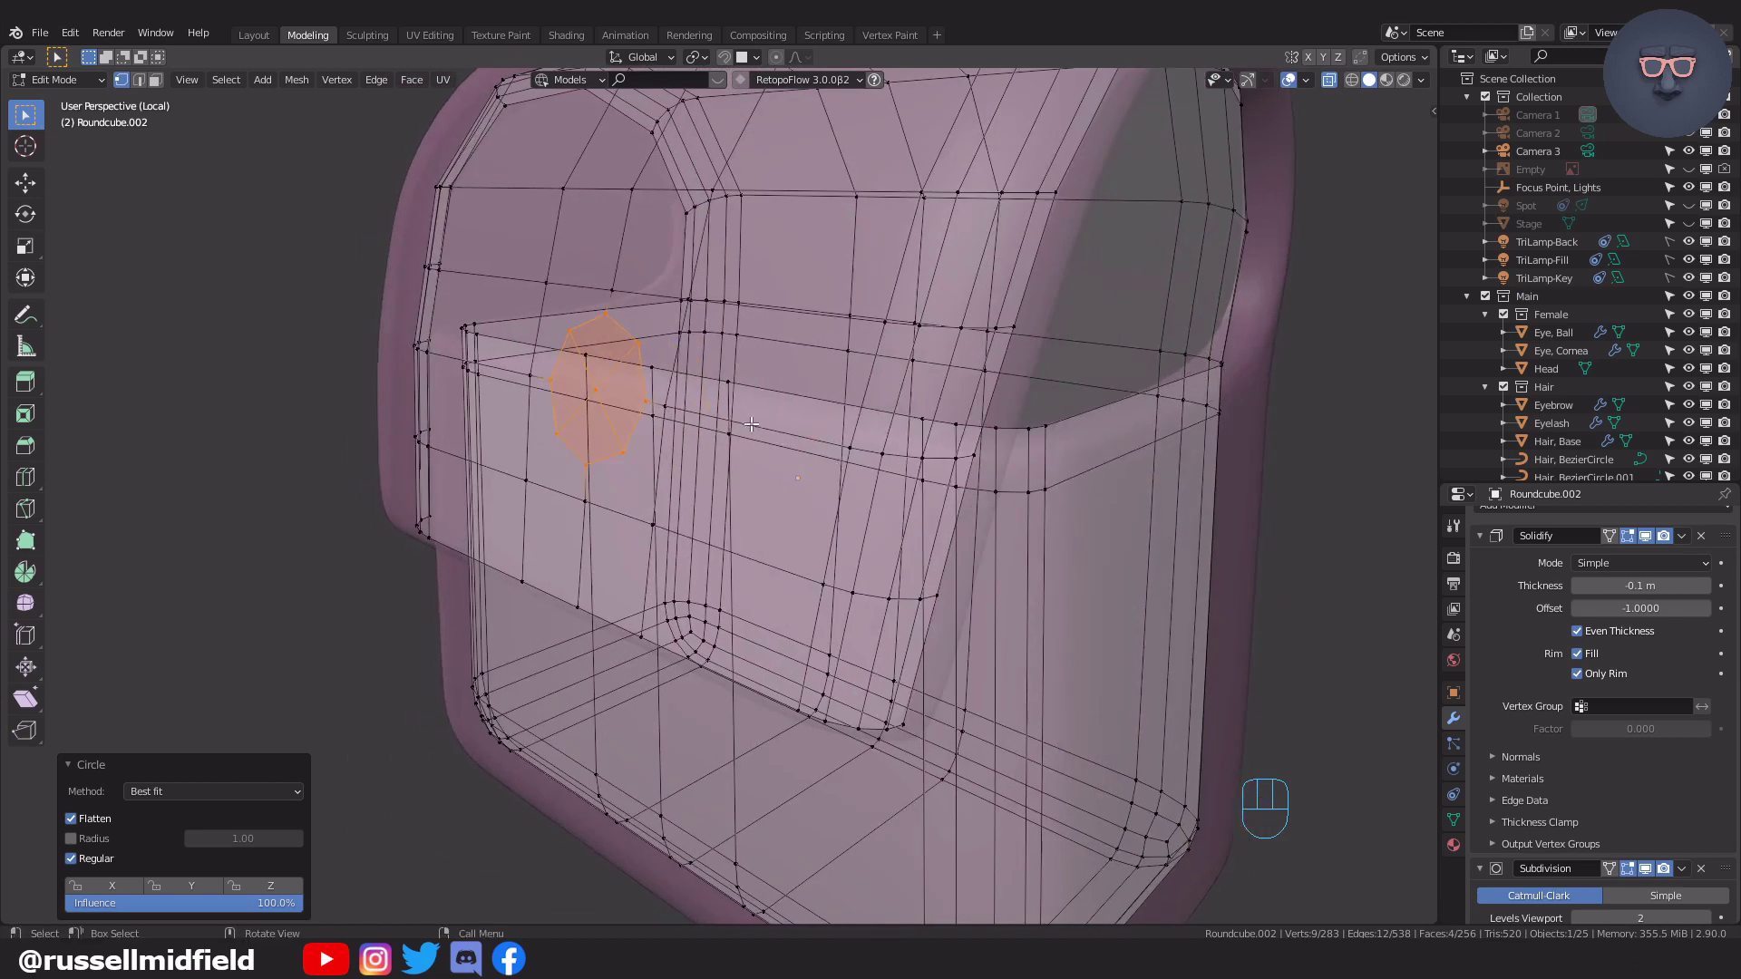
Inset the circular face on the flap and extrude it outward about 0.104 m to raise a button.
key("i")
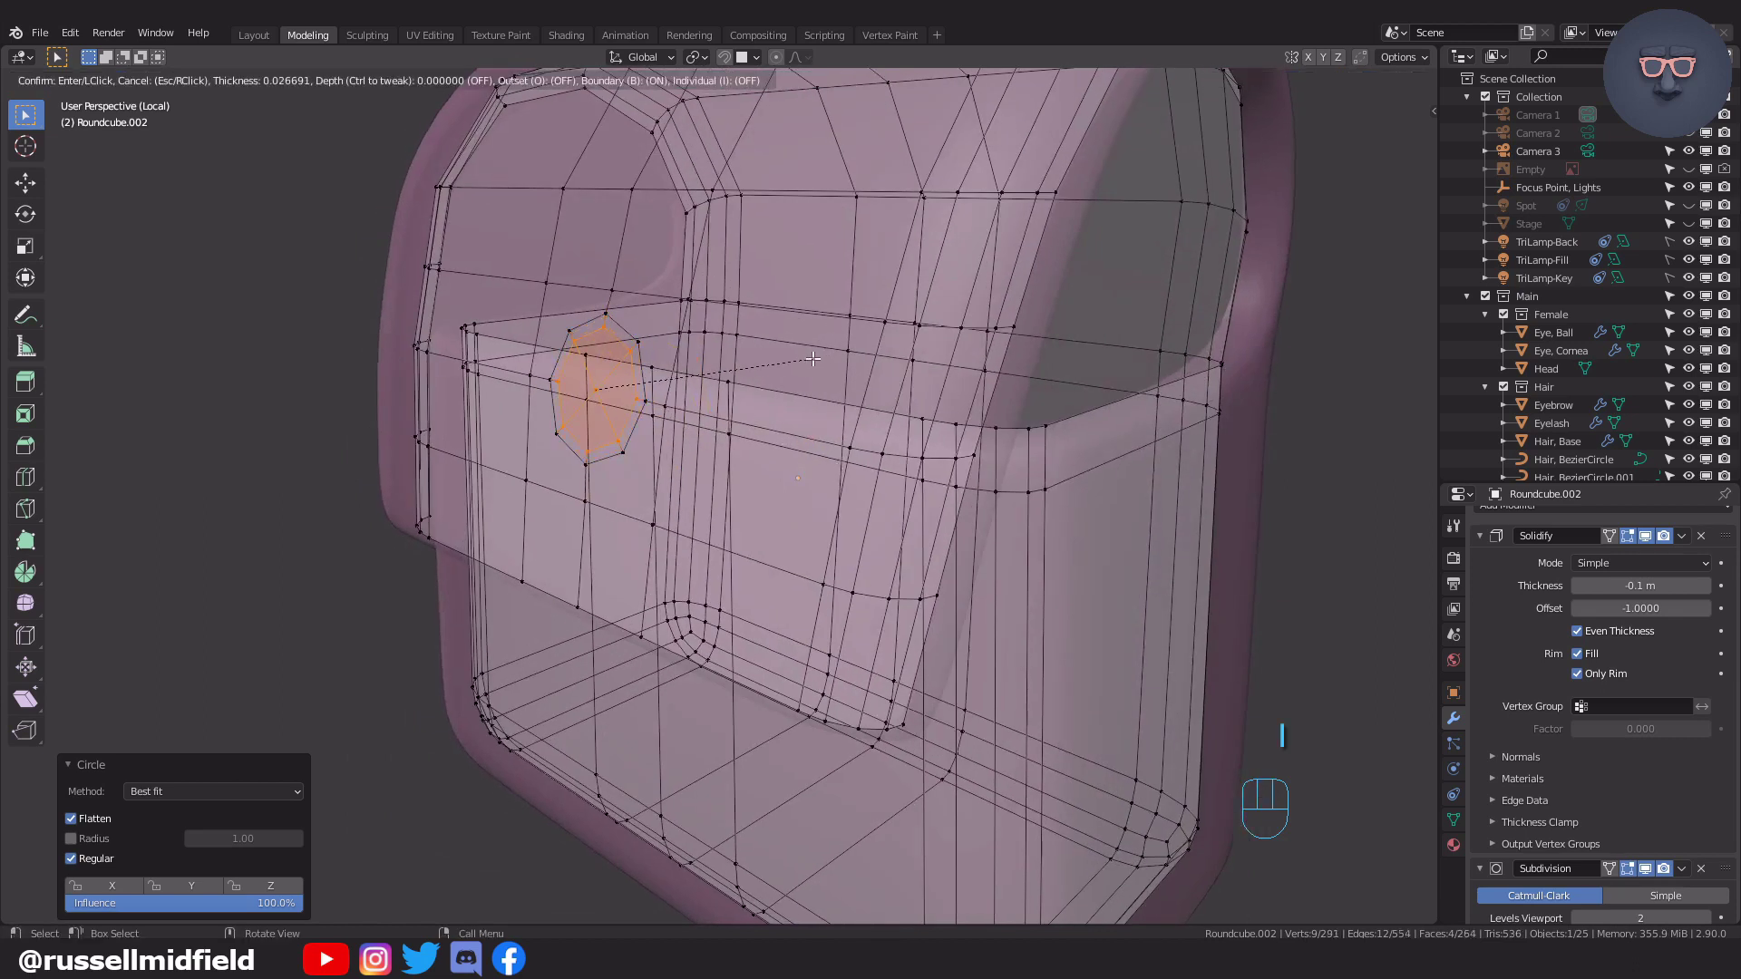
left_click(813, 359)
middle_click_drag(813, 359, 864, 369)
key("e")
left_click(748, 363)
Scale the button's front face to about 0.772 and inset it by about 0.031 m.
key("s")
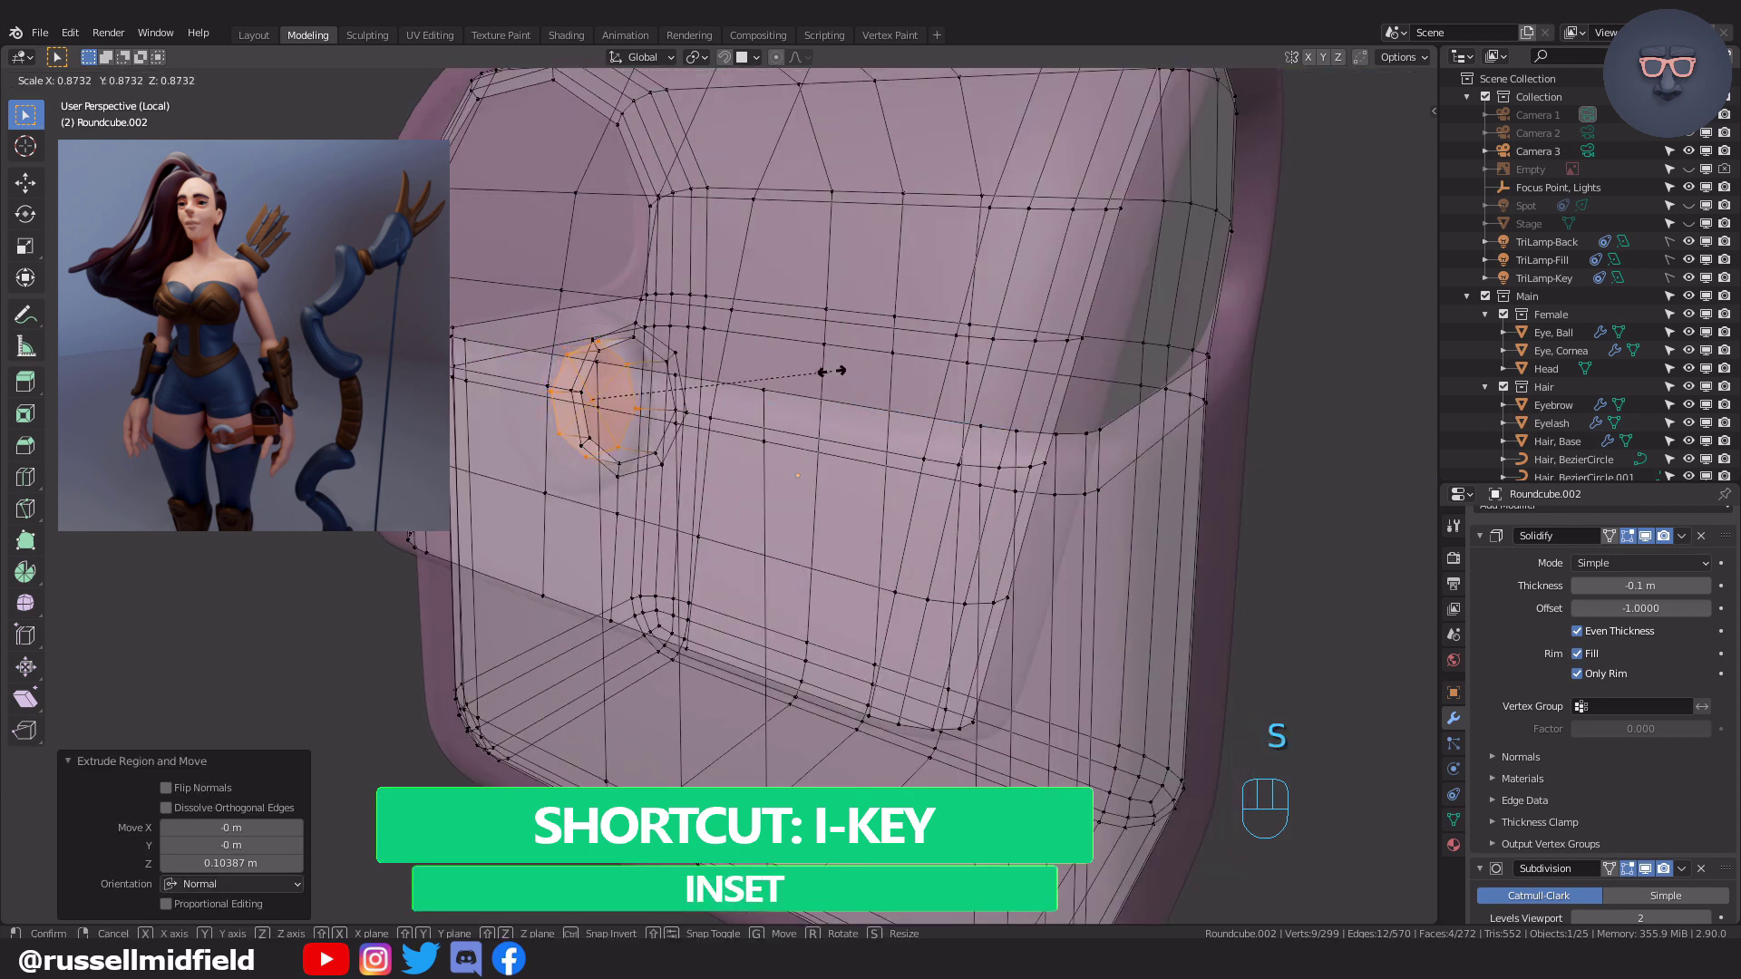
left_click(804, 373)
key("i")
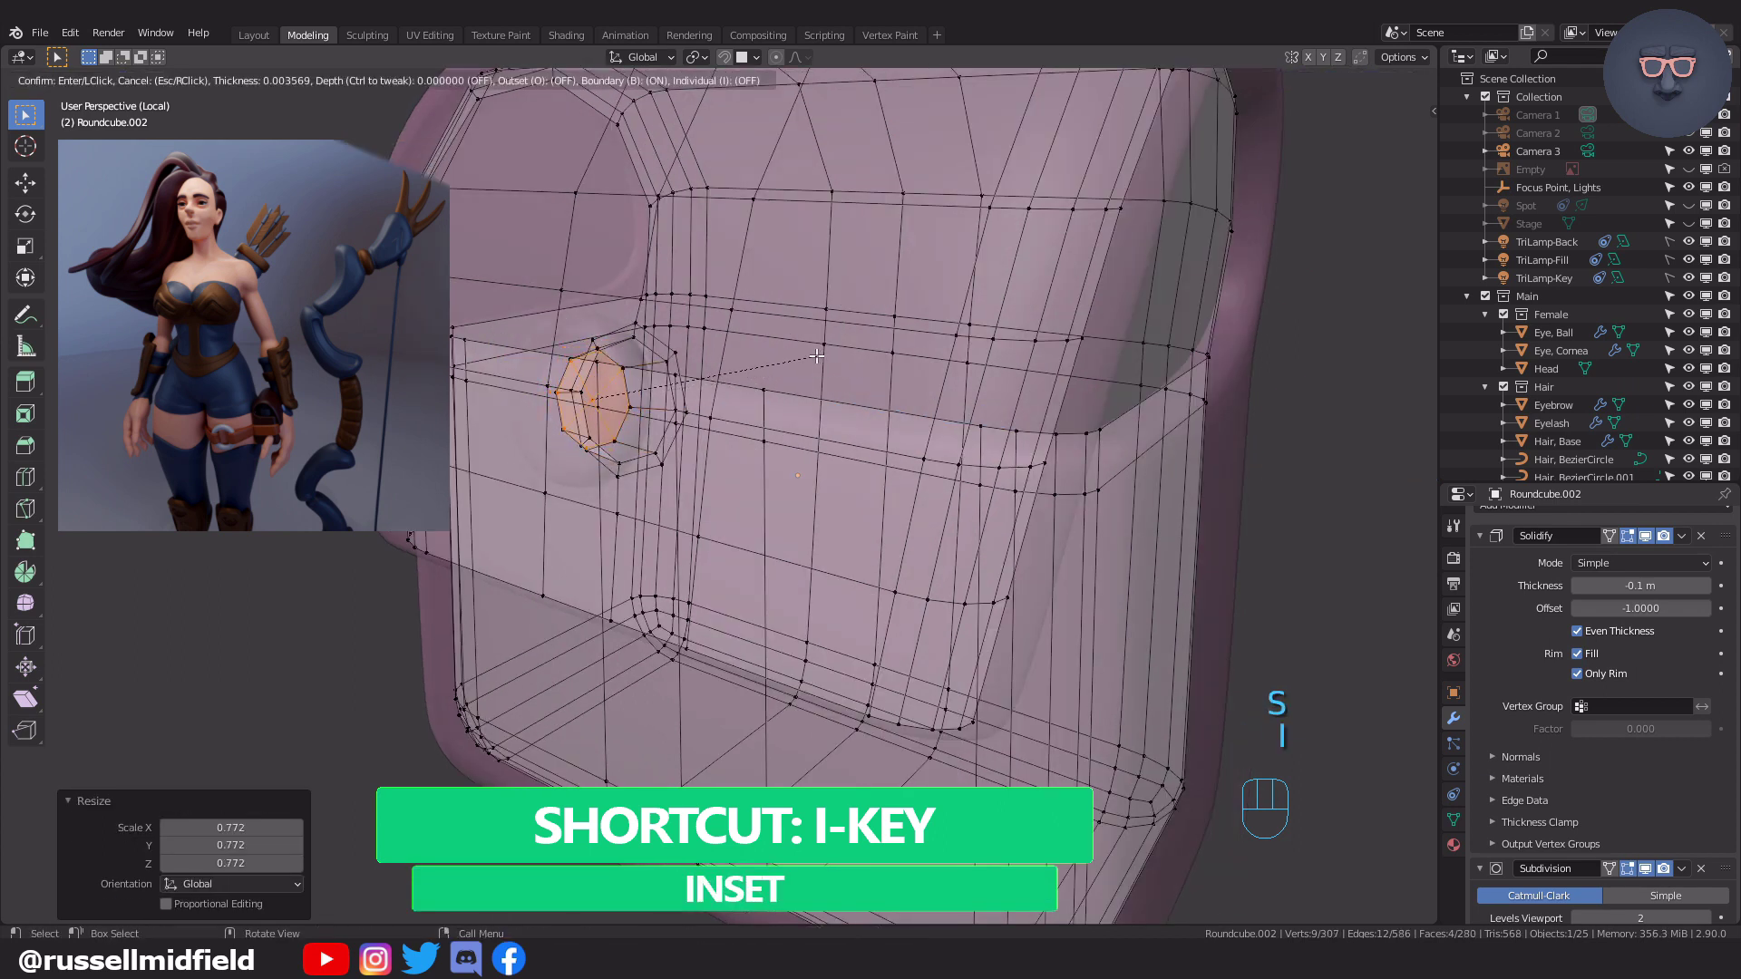
left_click(795, 360)
middle_click_drag(794, 360, 786, 451)
key("alt+z")
scroll(851, 442, "up", 5)
middle_click_drag(650, 335, 808, 384)
scroll(734, 377, "down", 3)
scroll(810, 387, "up", 3)
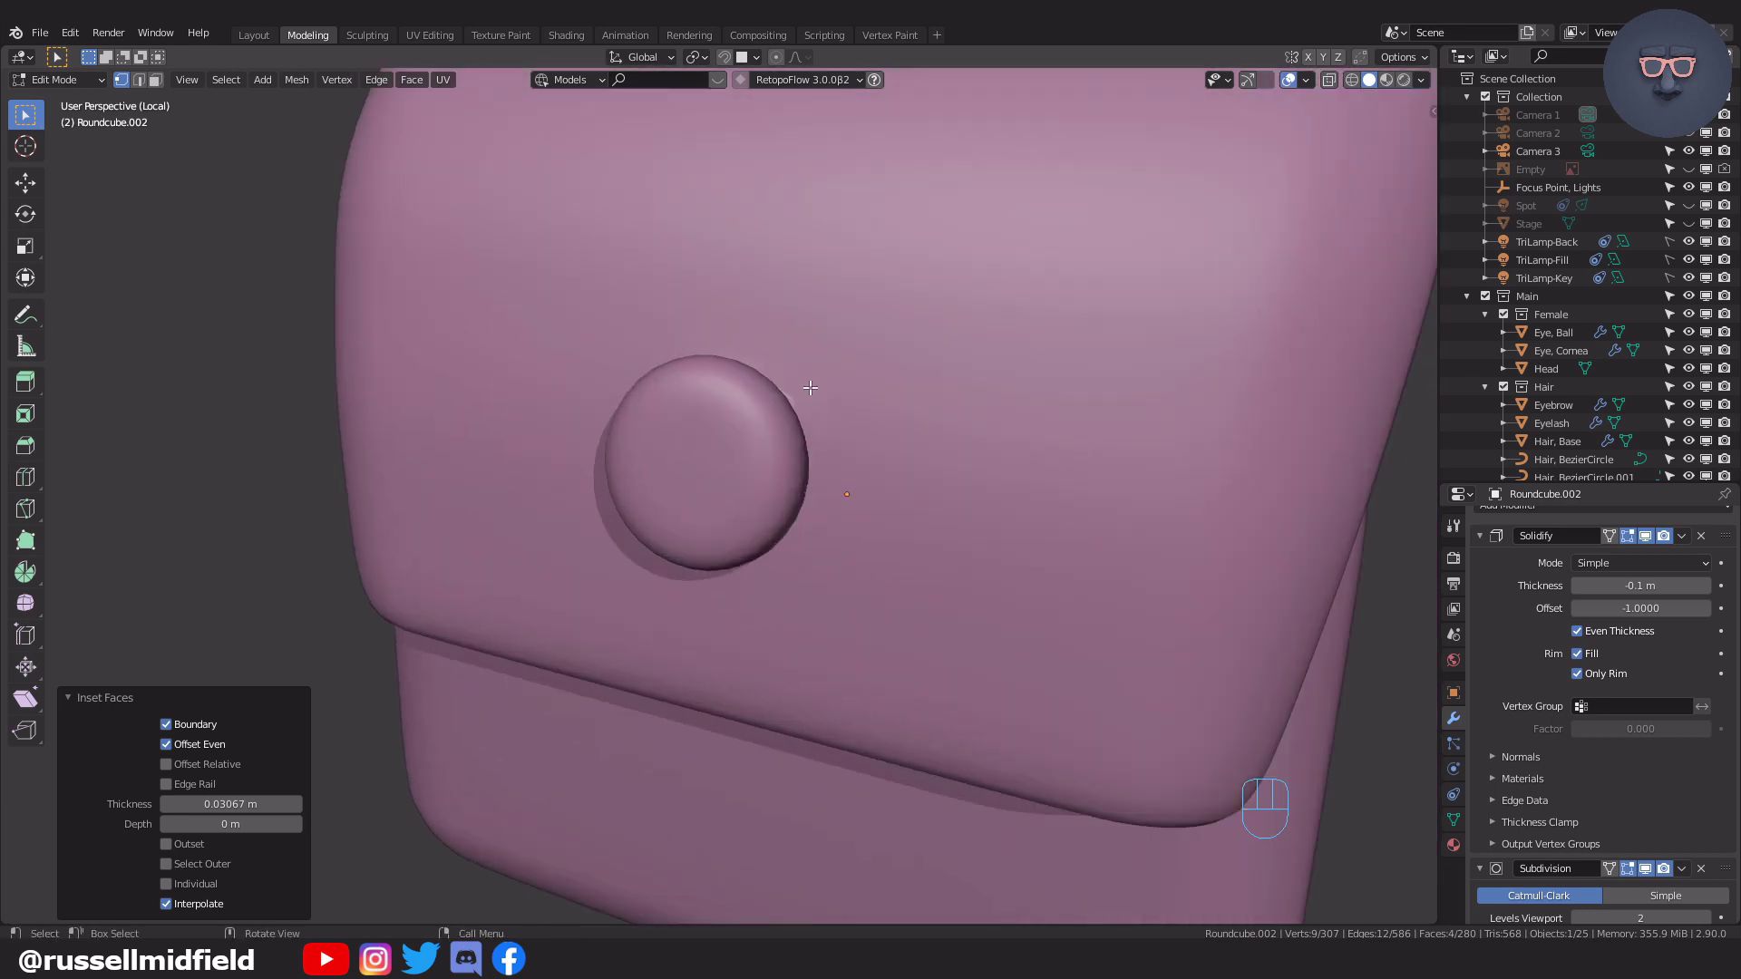
Join the four diagonal corner vertices of the button's outer ring to the surrounding flap vertices with new edges.
key("Tab")
left_click(691, 388)
middle_click_drag(878, 438, 680, 353, "shift")
key("alt+z")
scroll(847, 451, "up", 3)
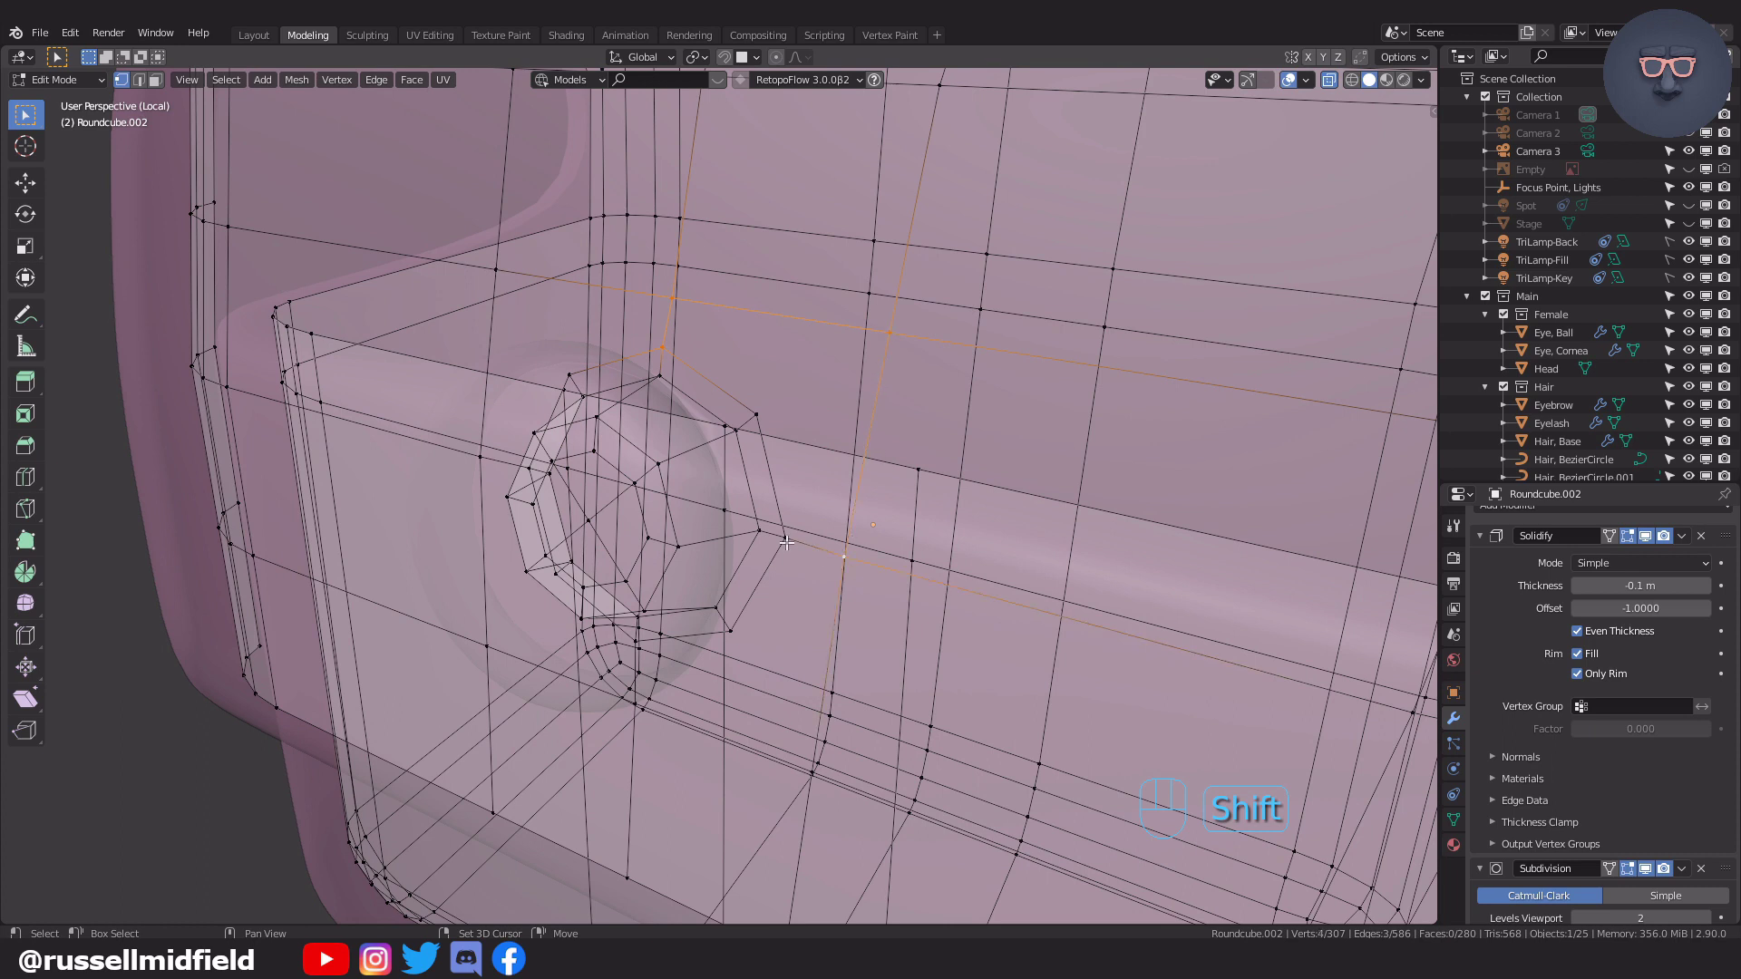
key("KP_1")
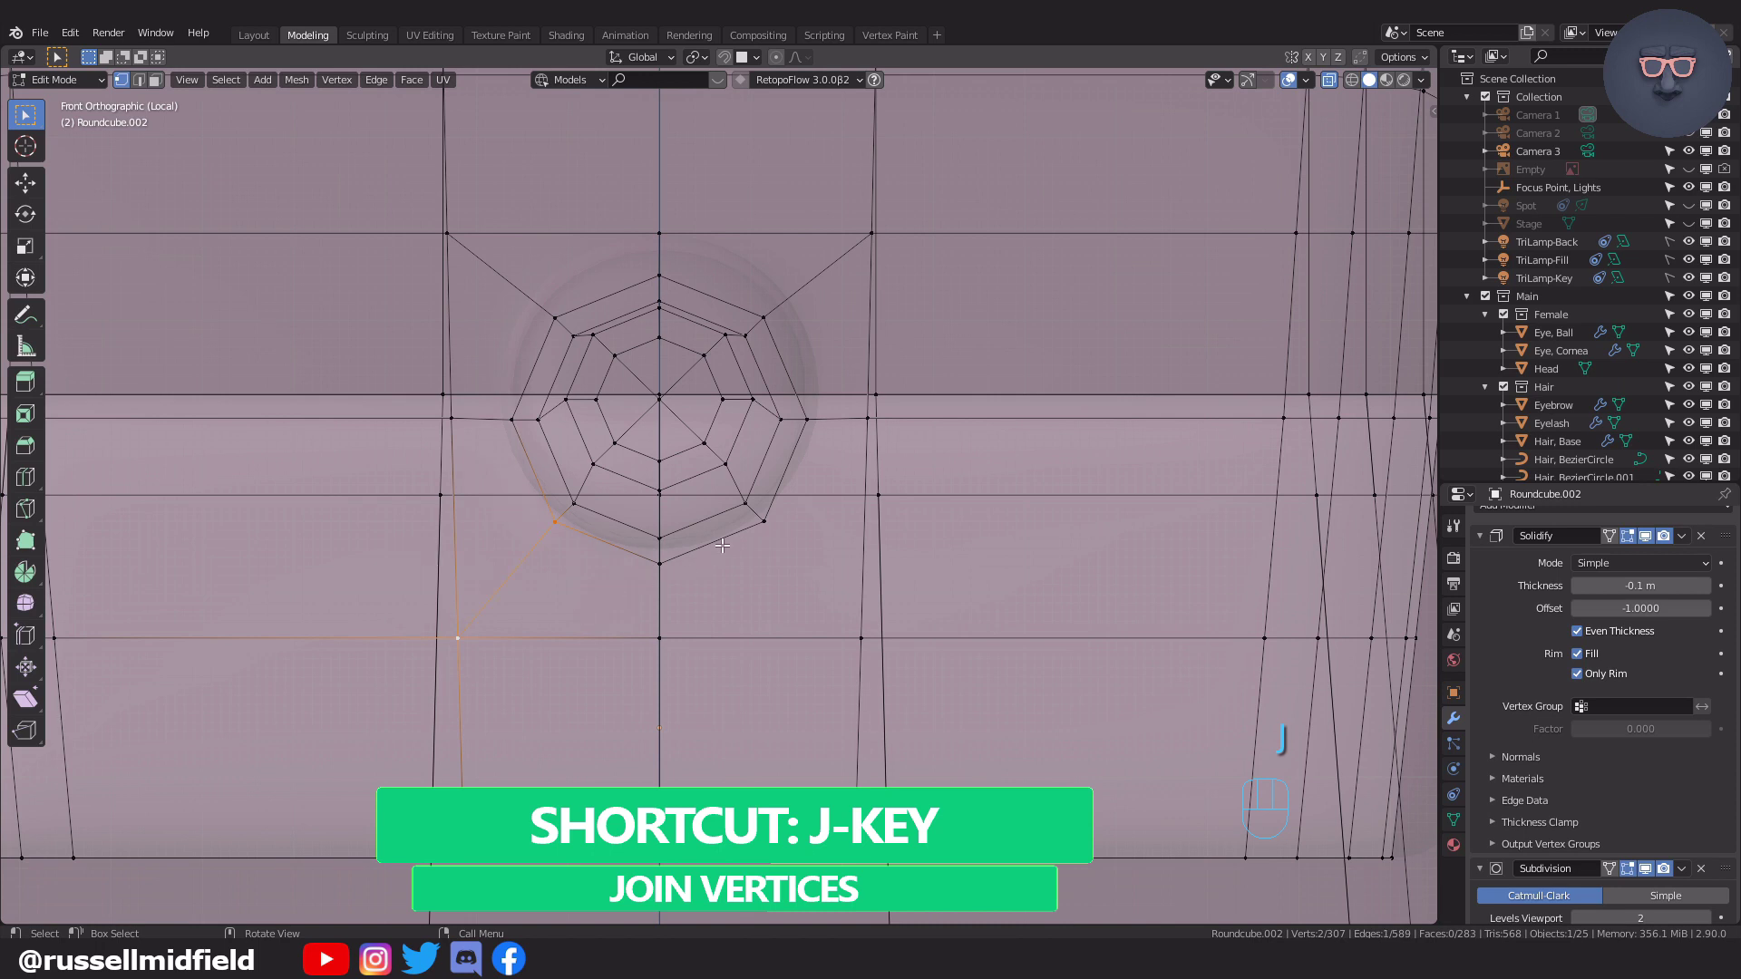
key("KP_1")
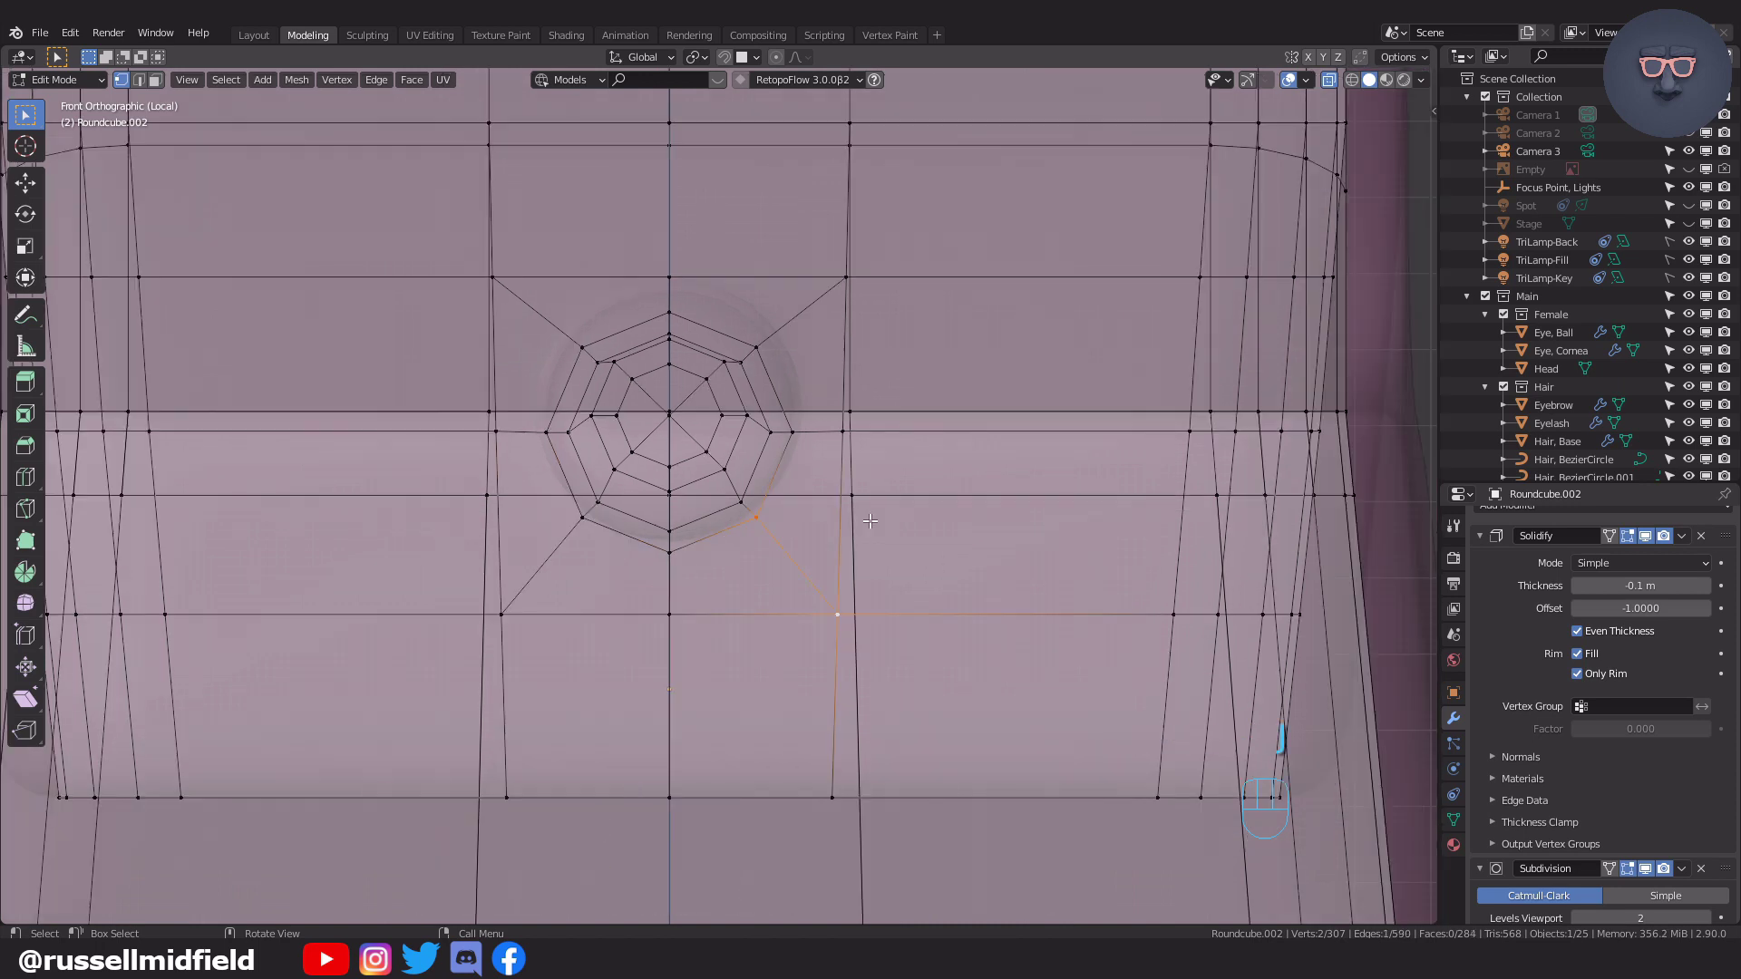
scroll(871, 521, "down", 3)
middle_click_drag(870, 521, 793, 598)
key("alt+z")
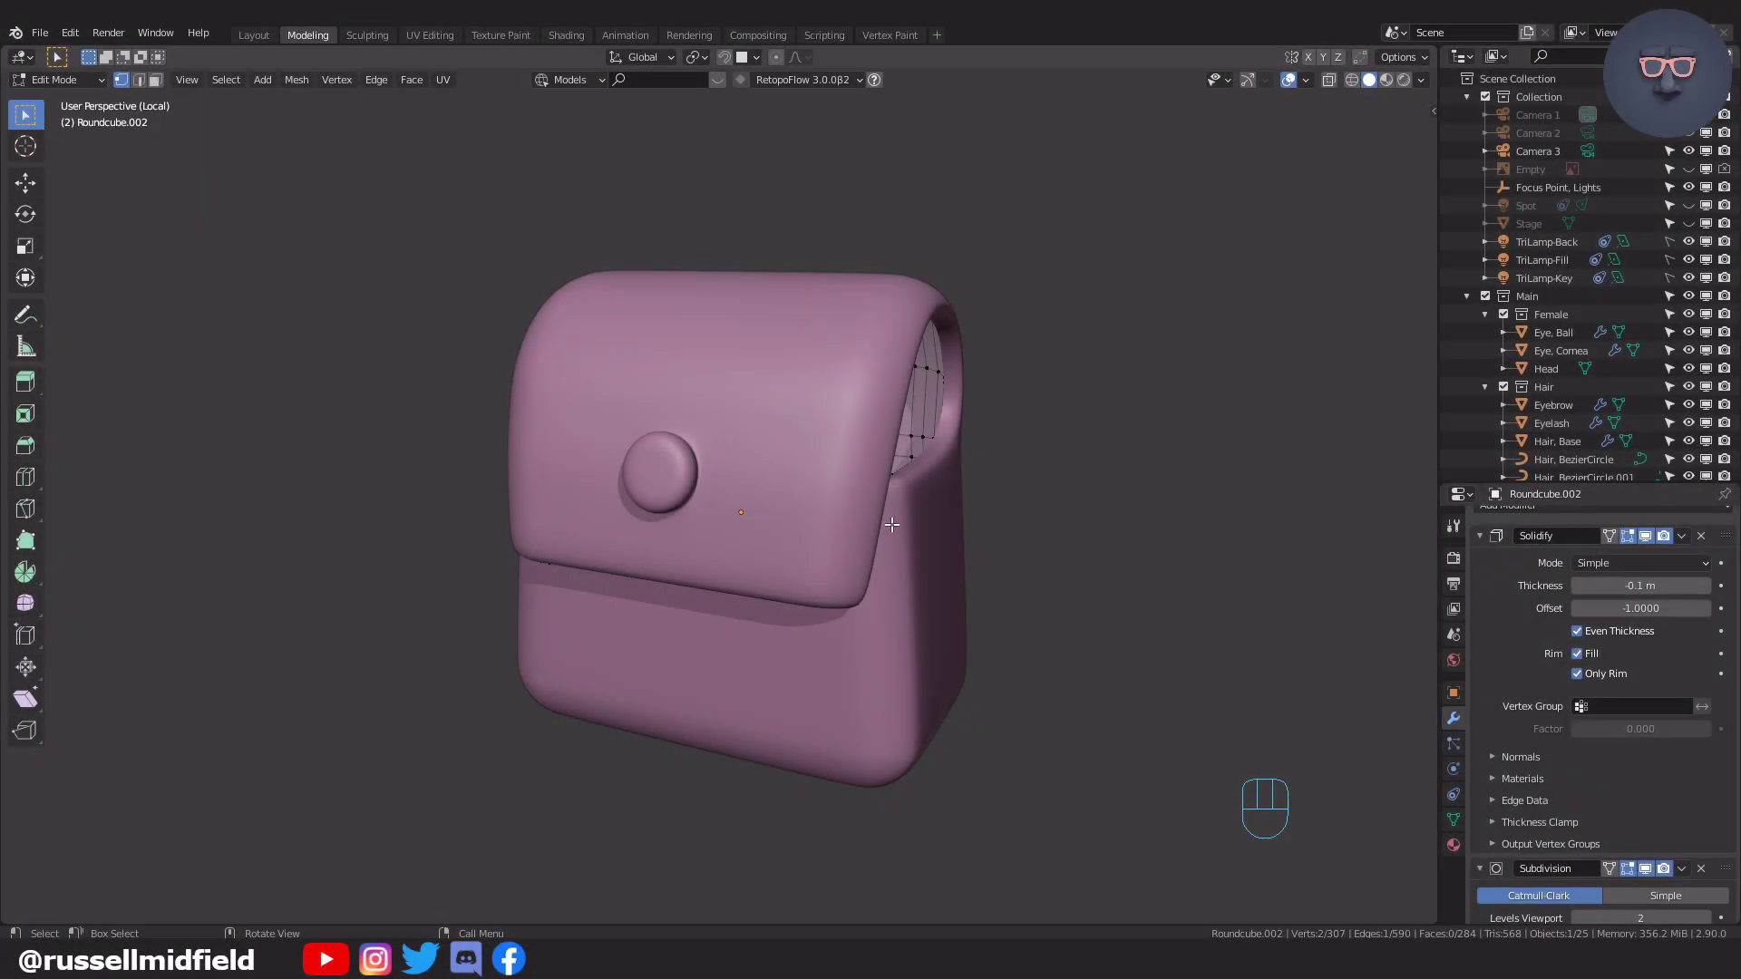
Add two evenly spaced horizontal loop cuts around the pouch's body below the opening.
key("Tab")
key("alt+z")
key("KP_1")
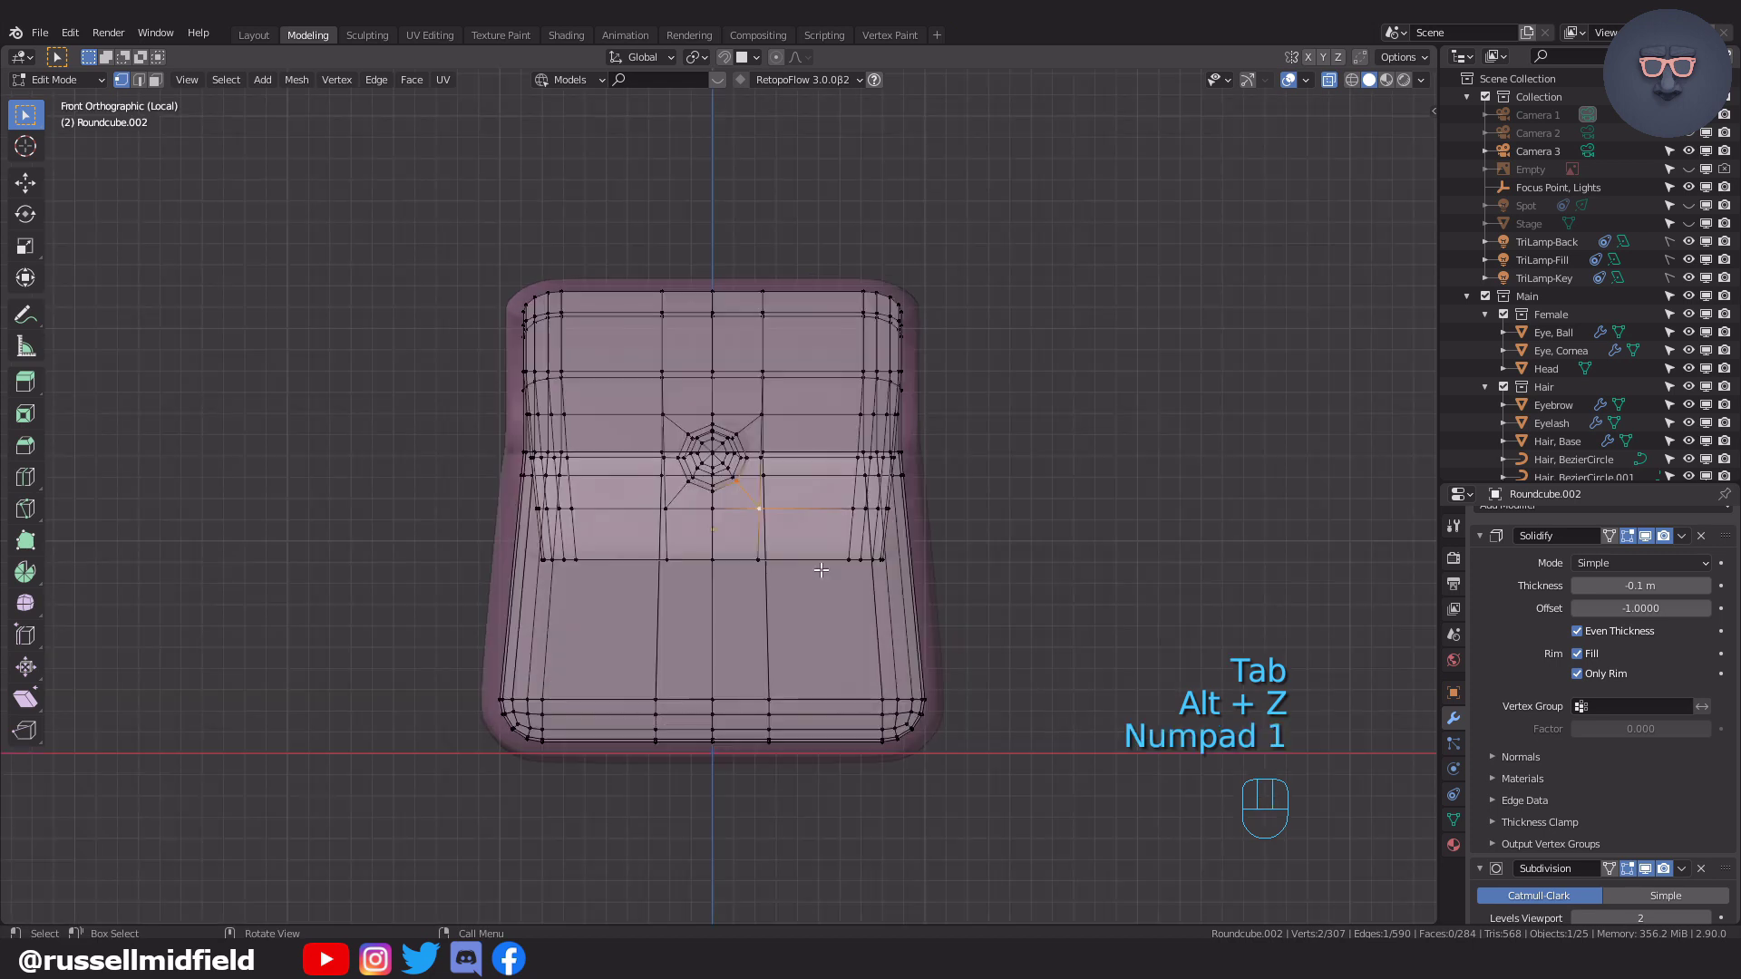
key("ctrl+r")
left_click(487, 635)
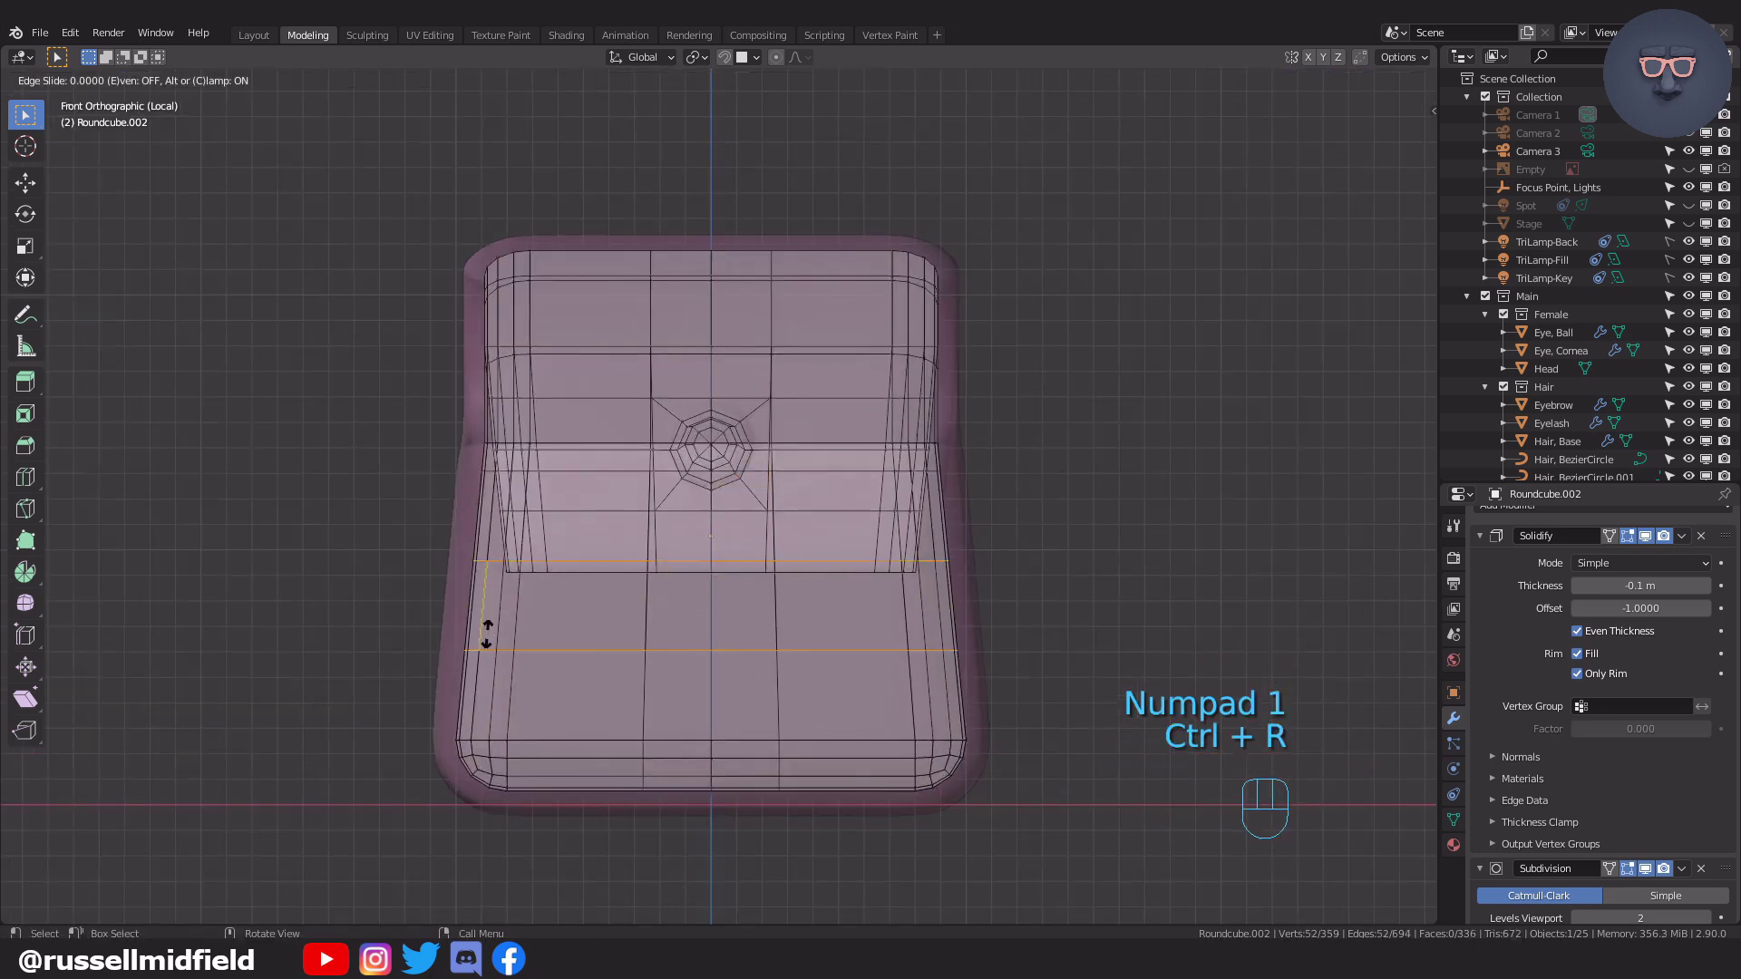
right_click(480, 632)
middle_click_drag(894, 661, 753, 643)
scroll(815, 612, "up", 1)
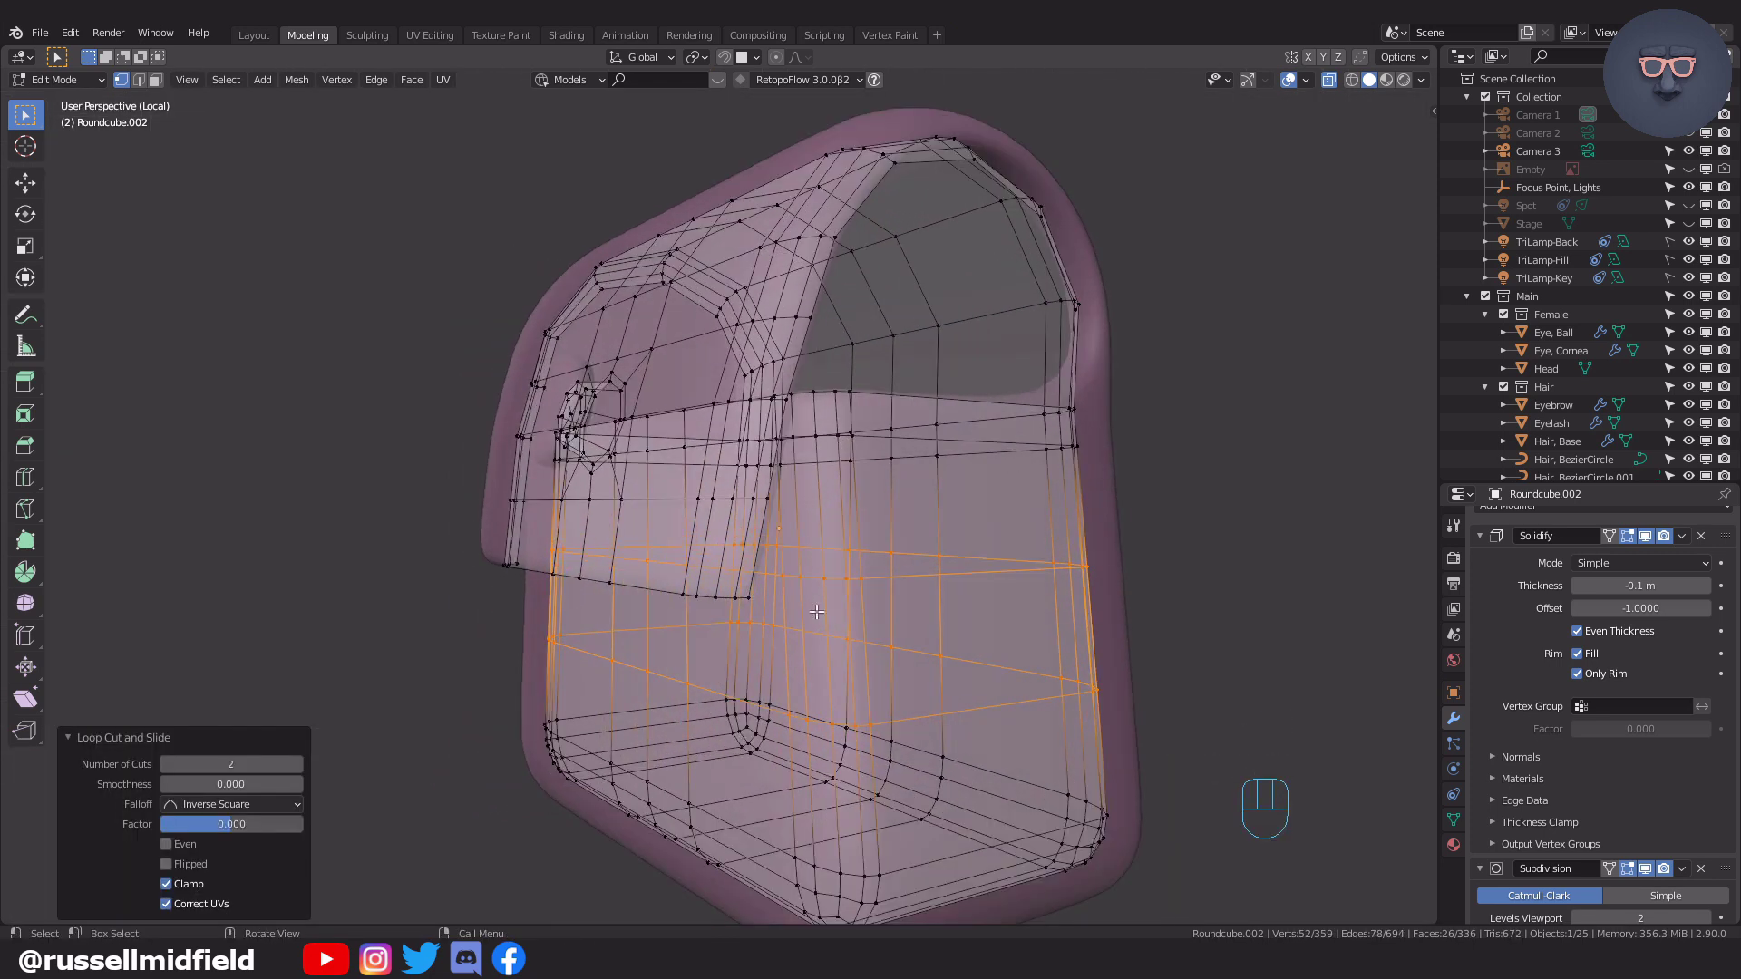
Inset the band of faces around the pouch's body by about 0.028 m and fatten it outward by about 0.069 m.
key("i")
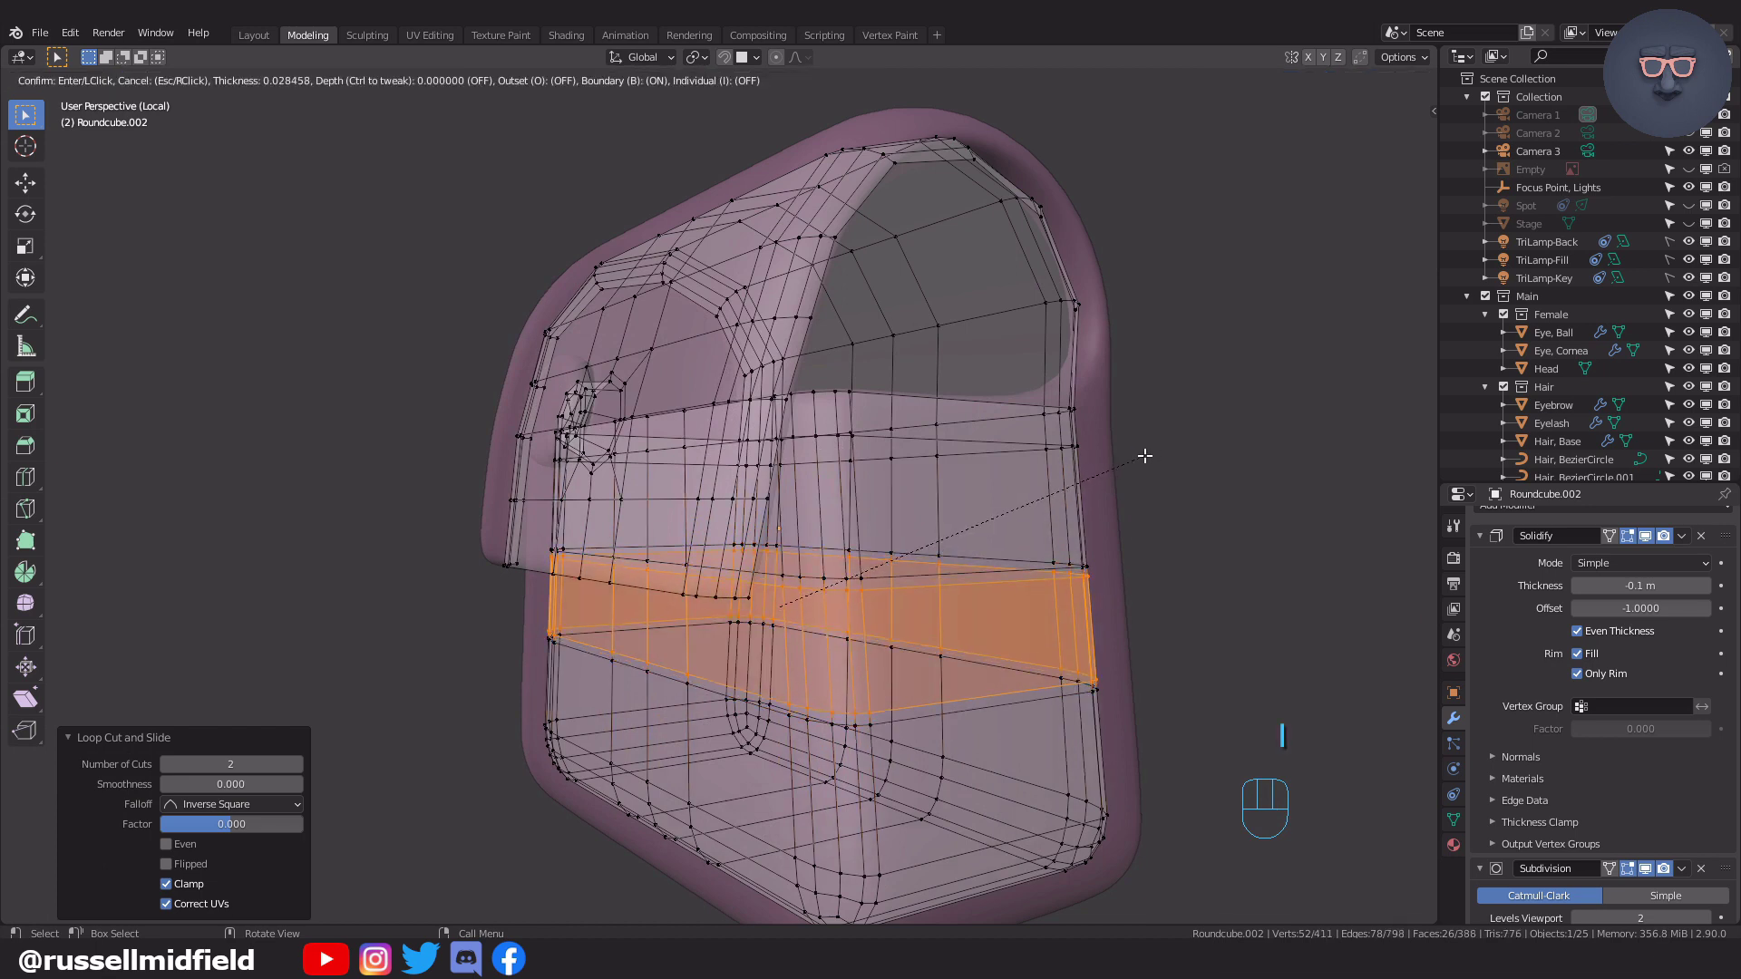
left_click(1146, 456)
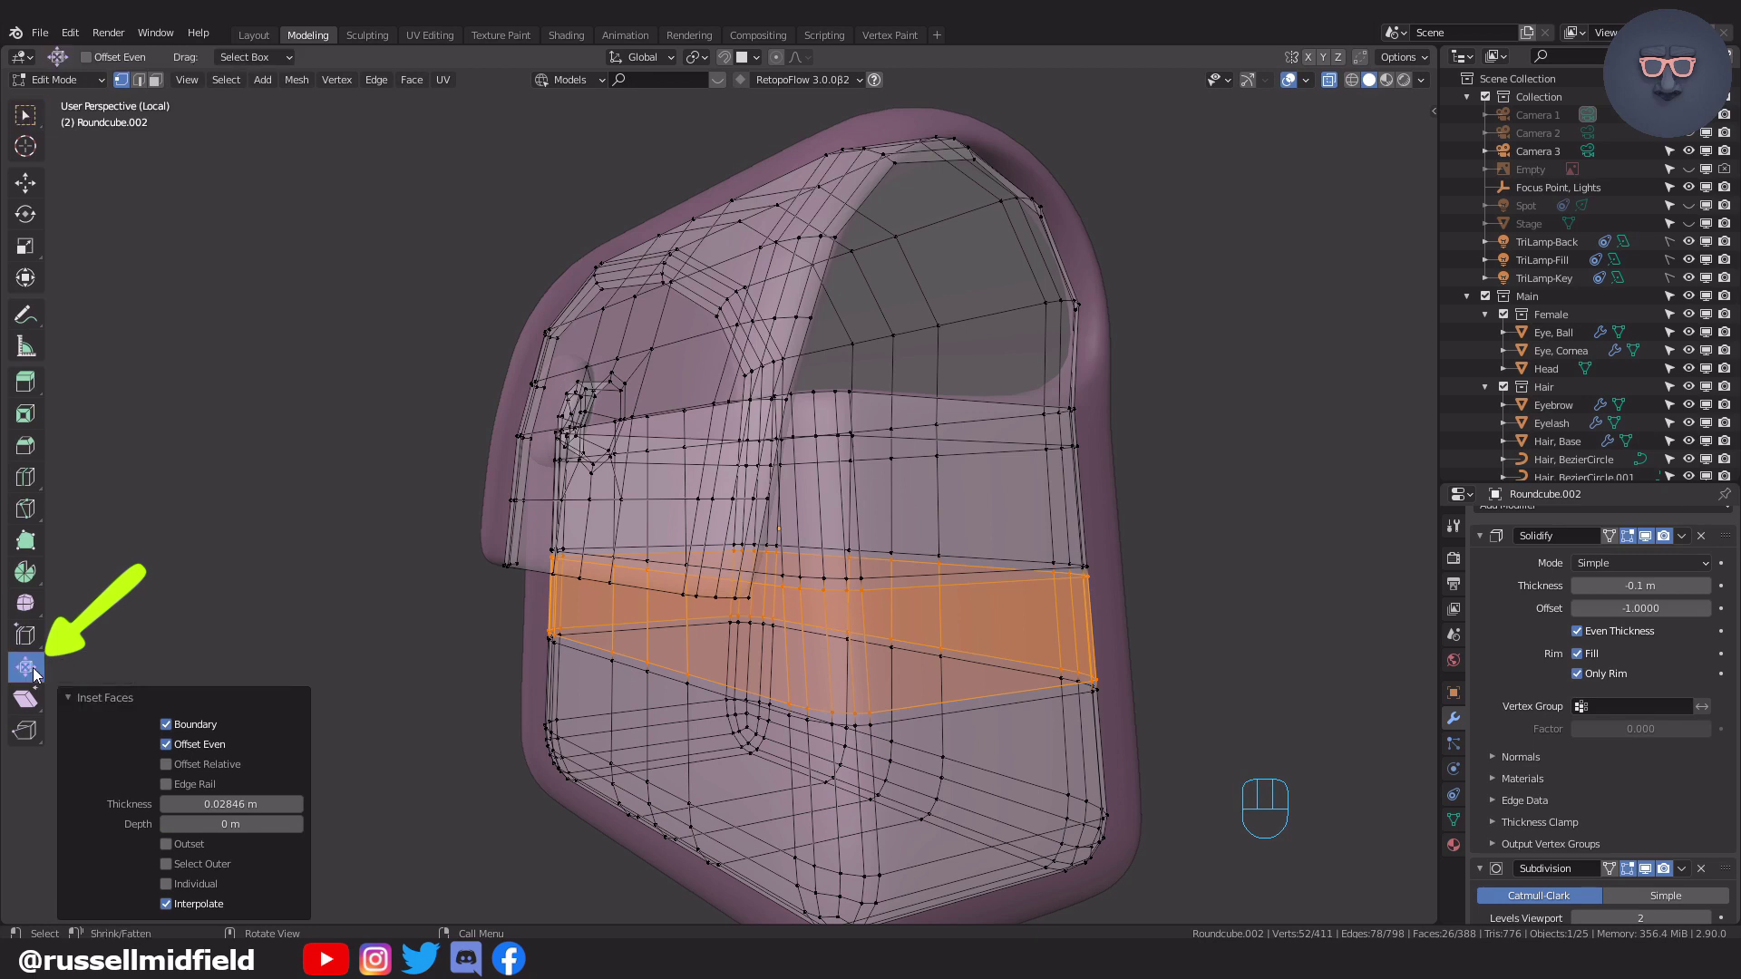
left_click_drag(781, 630, 783, 620)
middle_click_drag(783, 620, 965, 670)
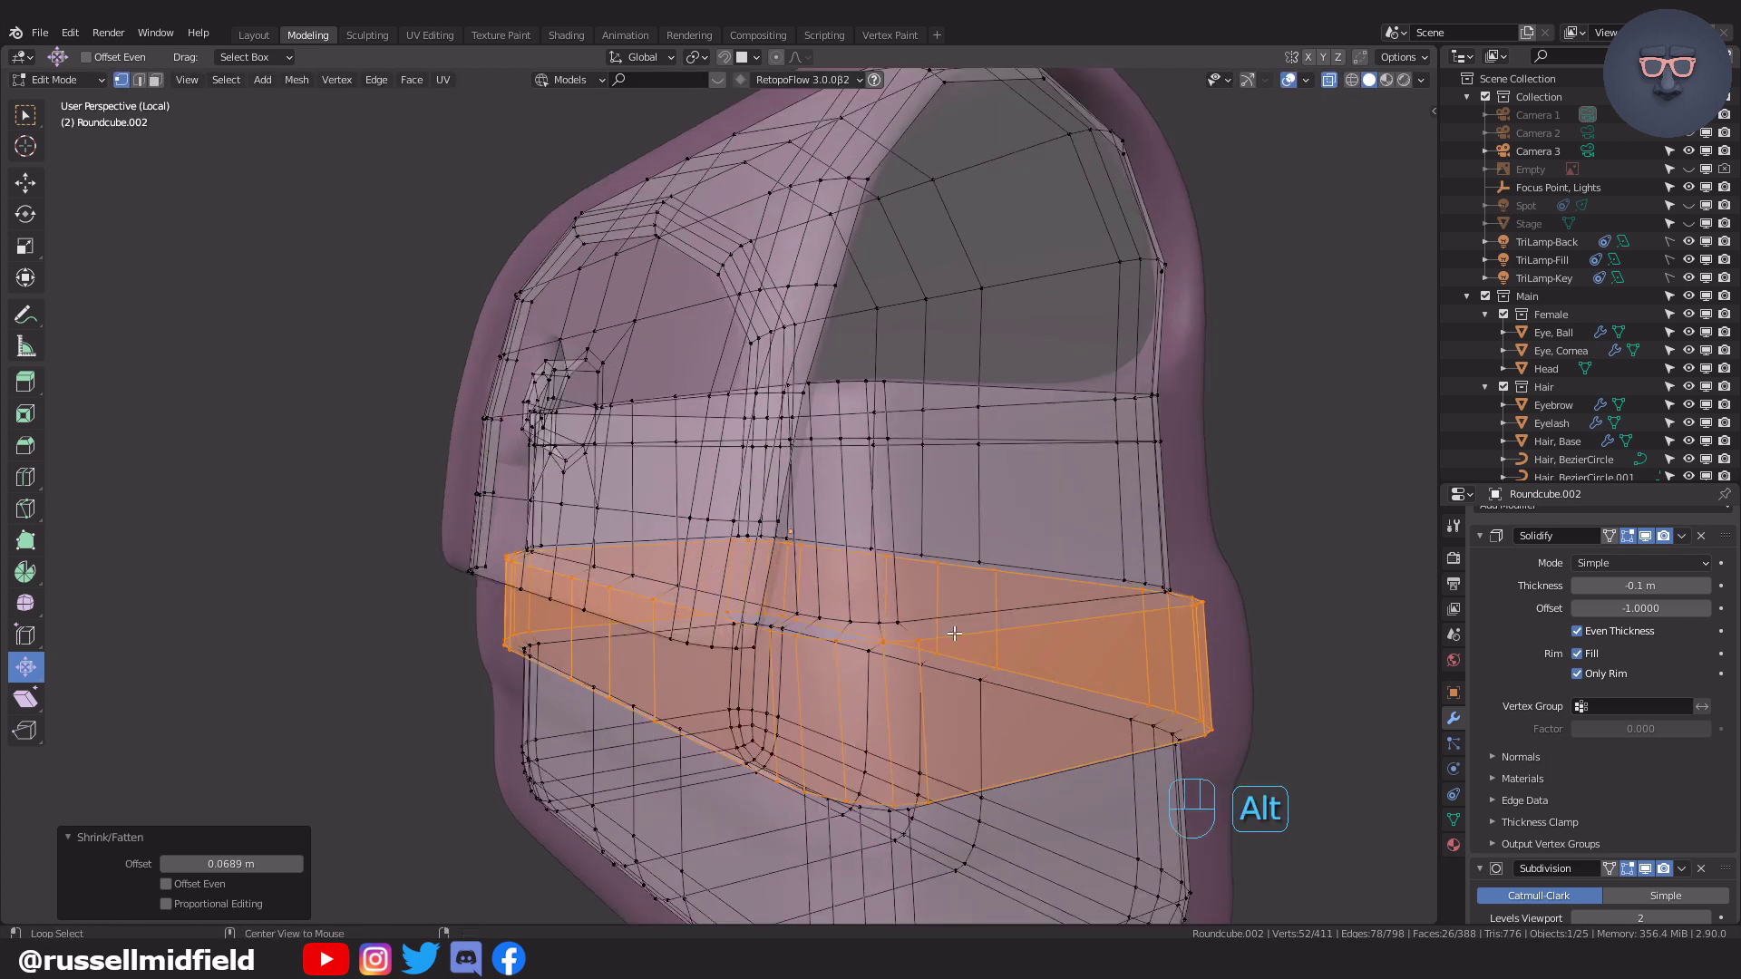
Set the mean bevel weight of the raised band's upper and lower outer edge loops to 1.00.
left_click(954, 633, "alt")
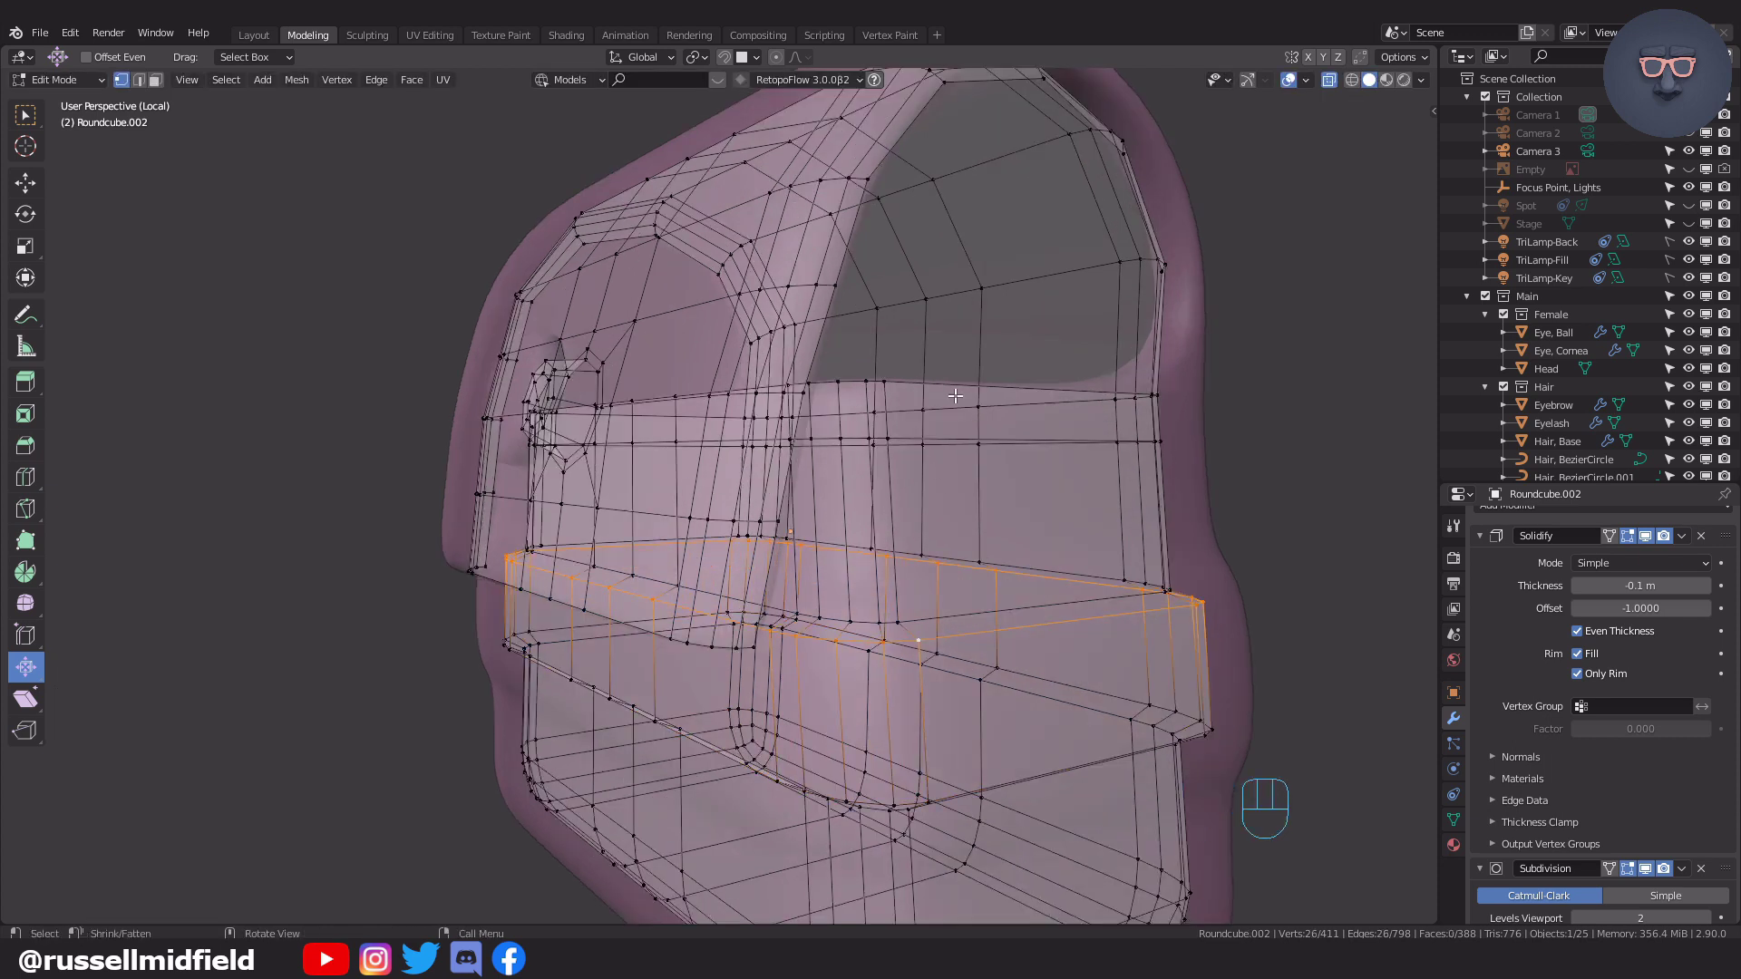
key("n")
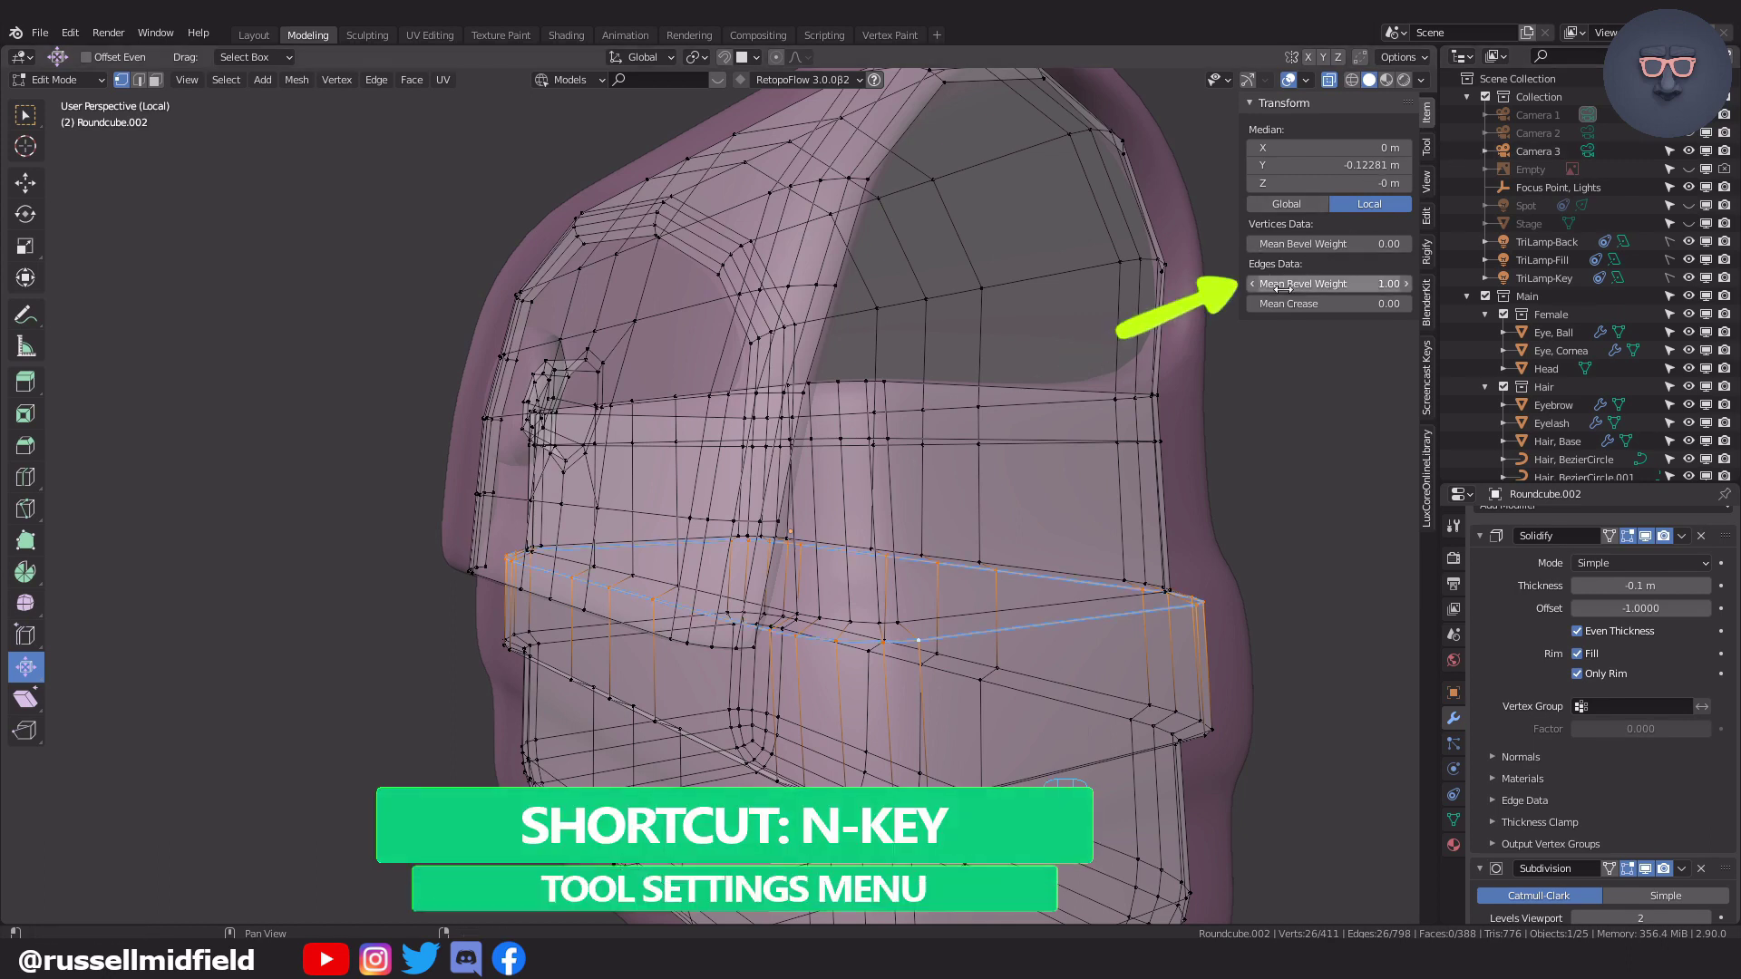
middle_click_drag(1091, 688, 993, 680)
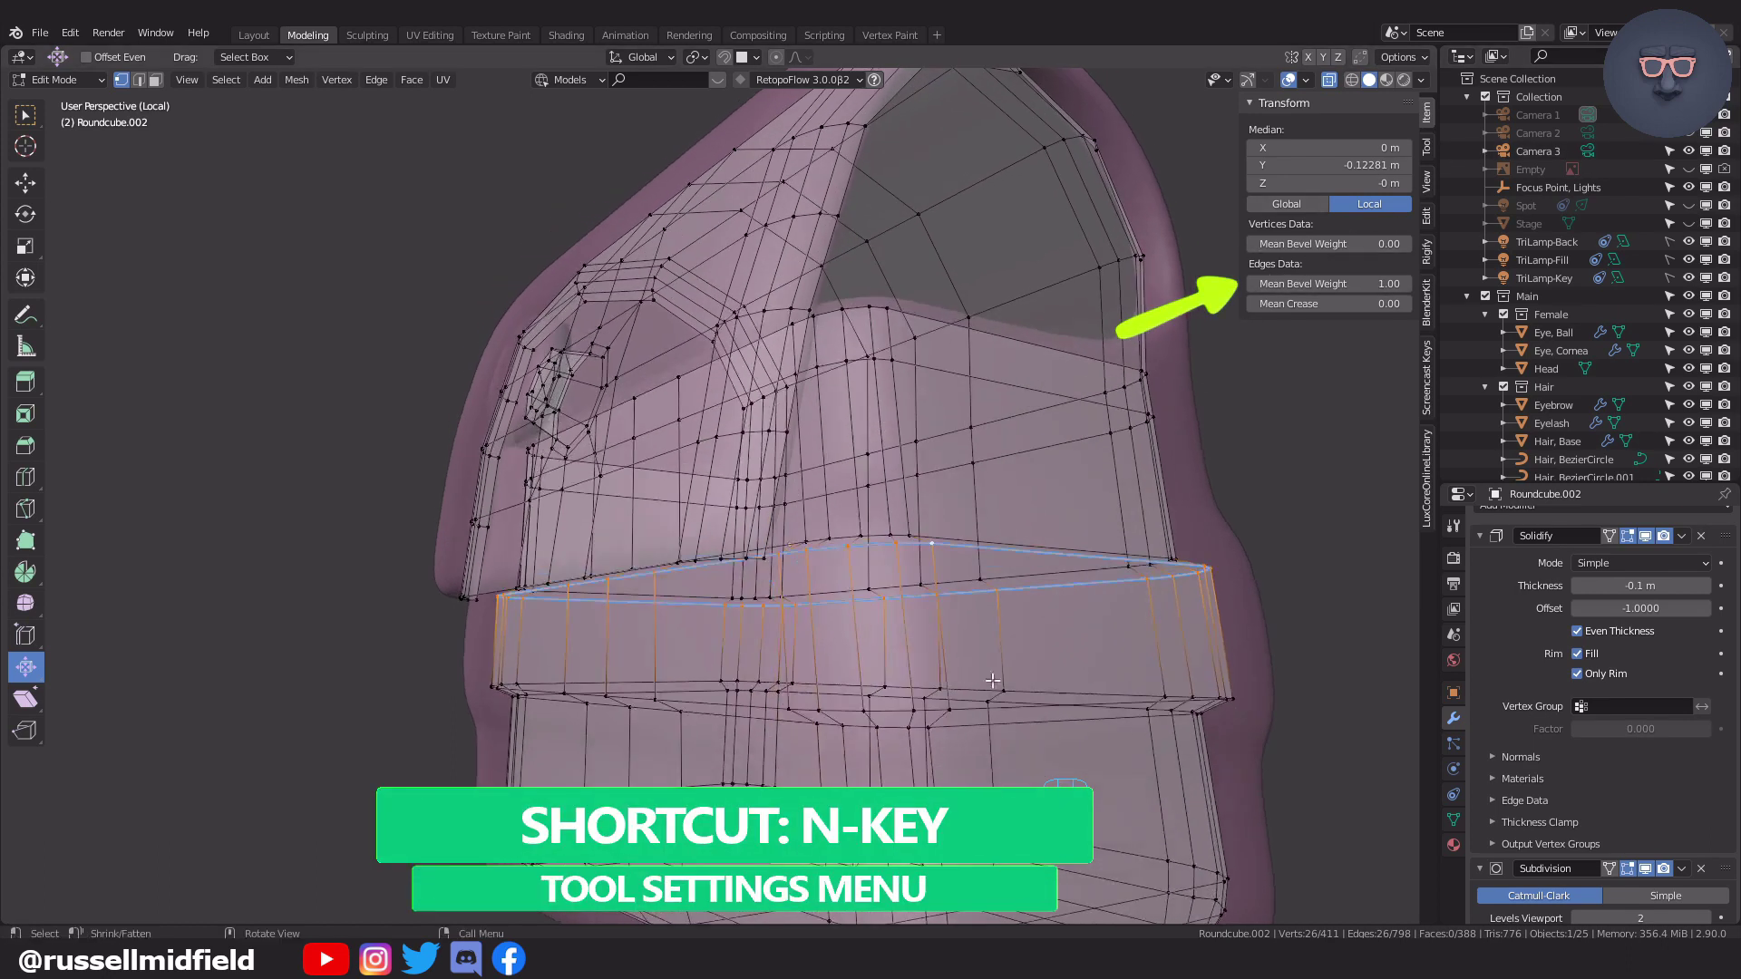
left_click(705, 704, "alt")
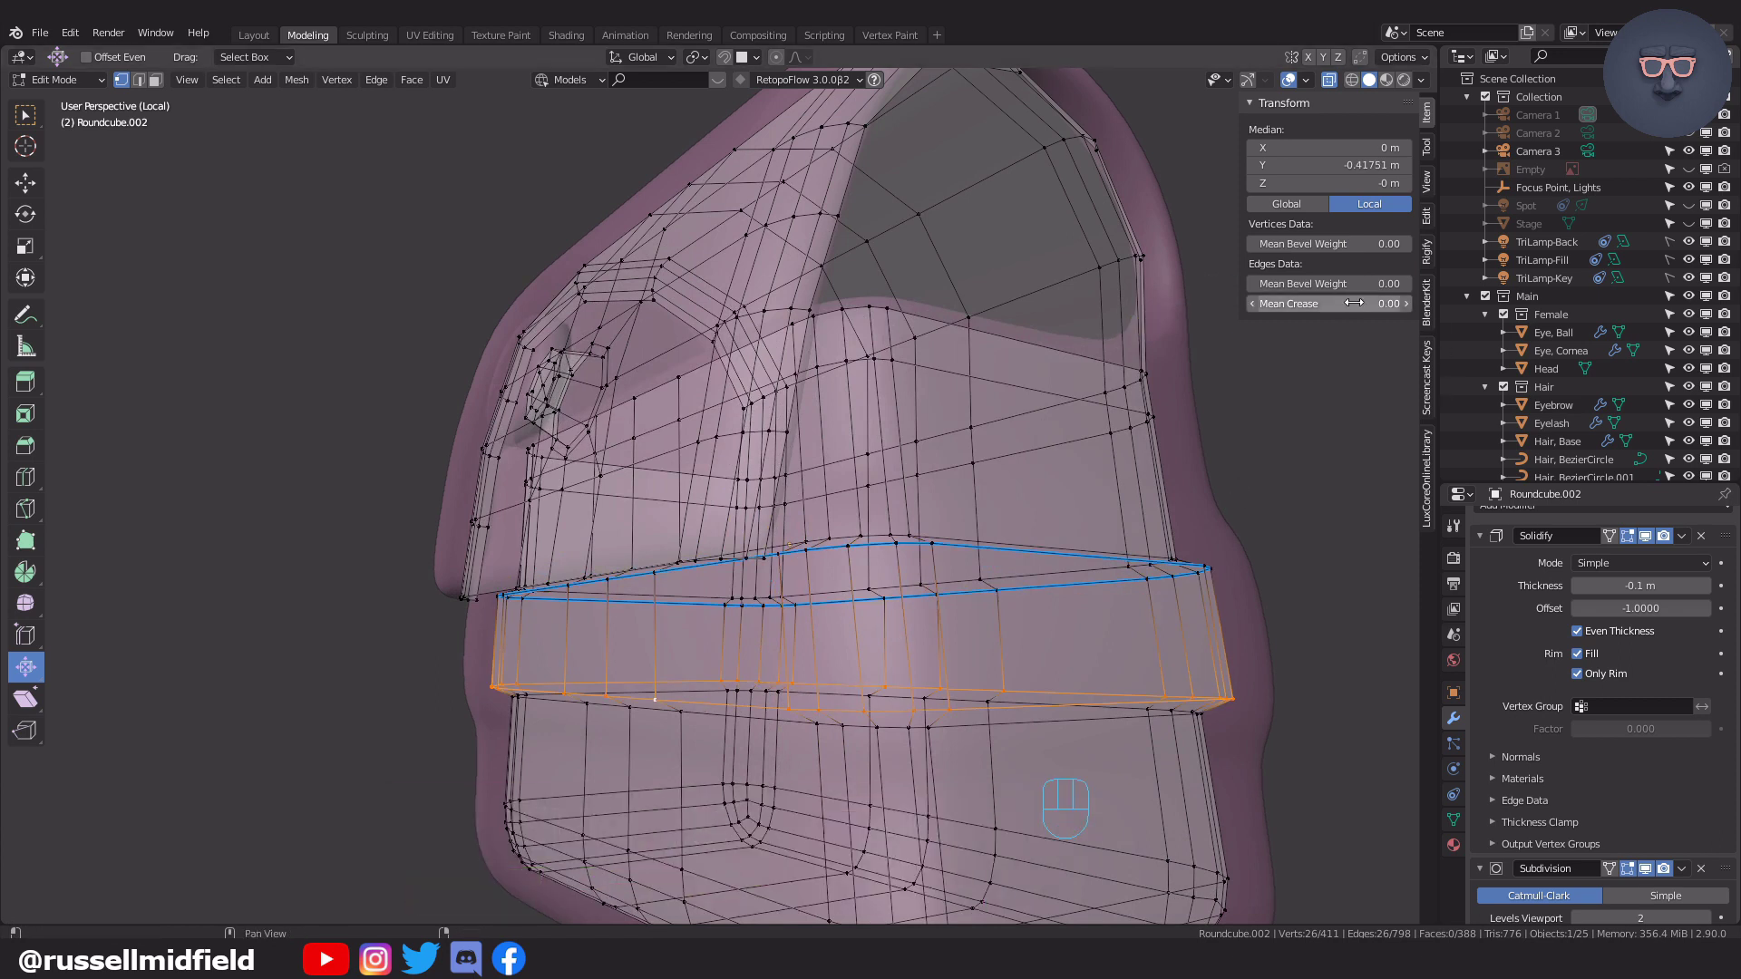
Set the mean bevel weight to 1.00 on the edge loops where the band meets the pouch, above and below.
middle_click_drag(912, 600, 866, 591)
left_click(848, 561, "alt")
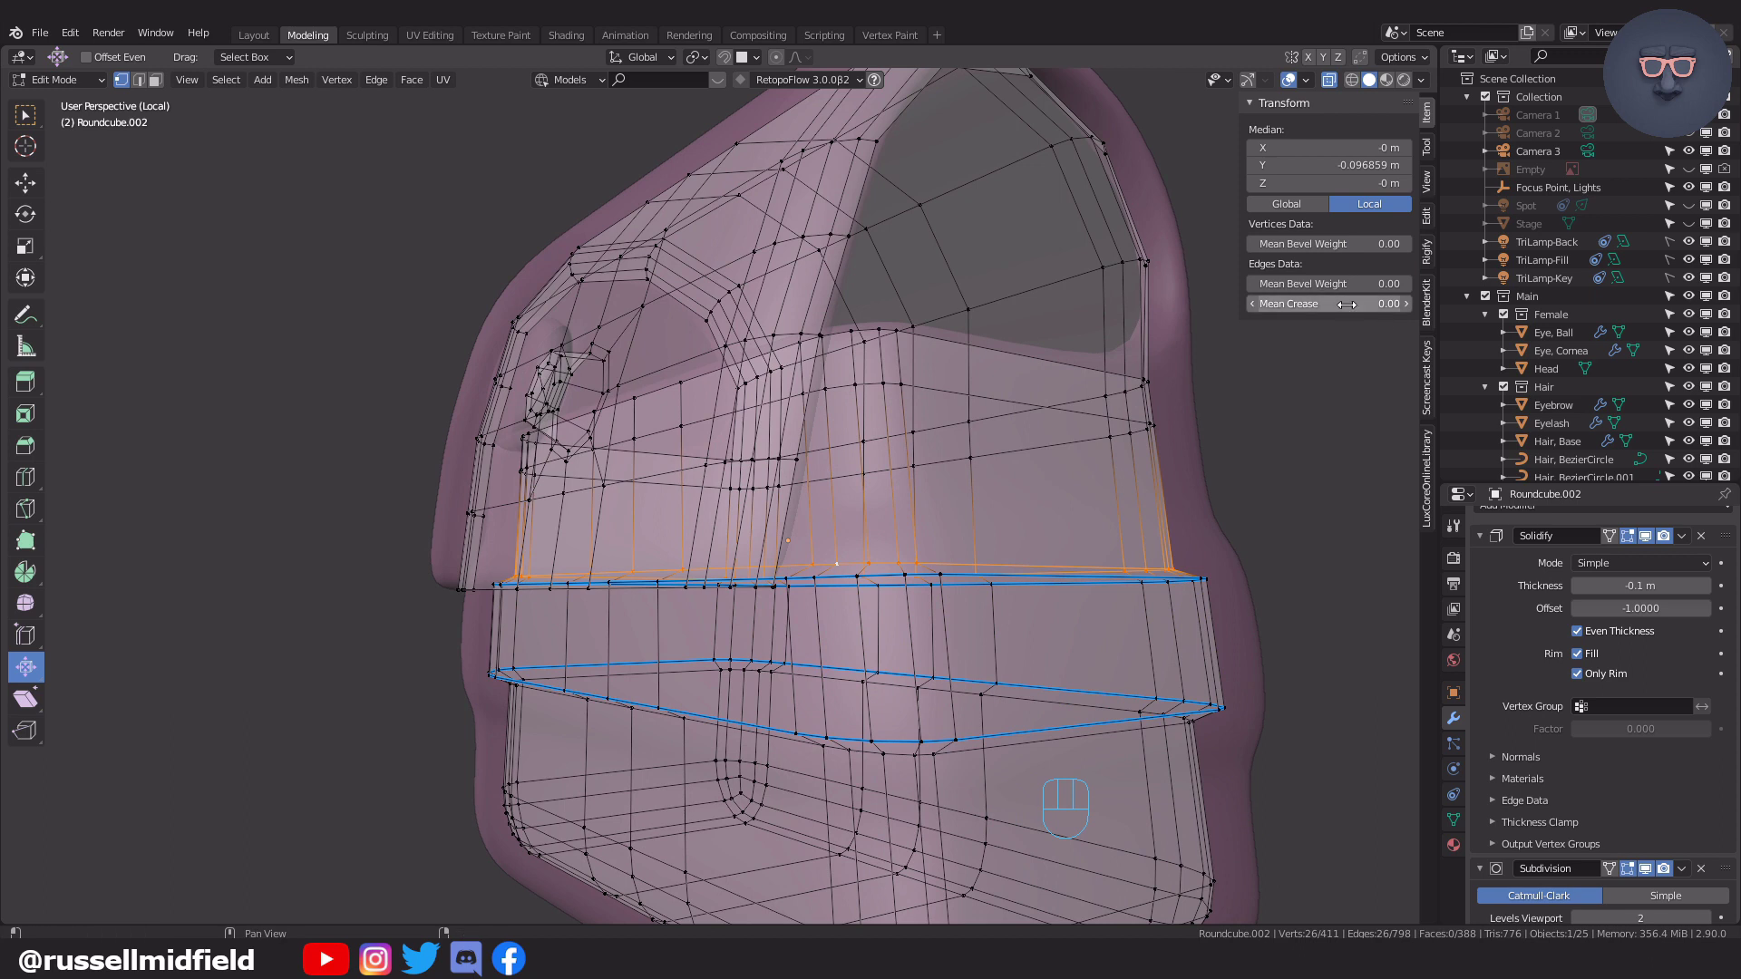
middle_click_drag(825, 694, 819, 672)
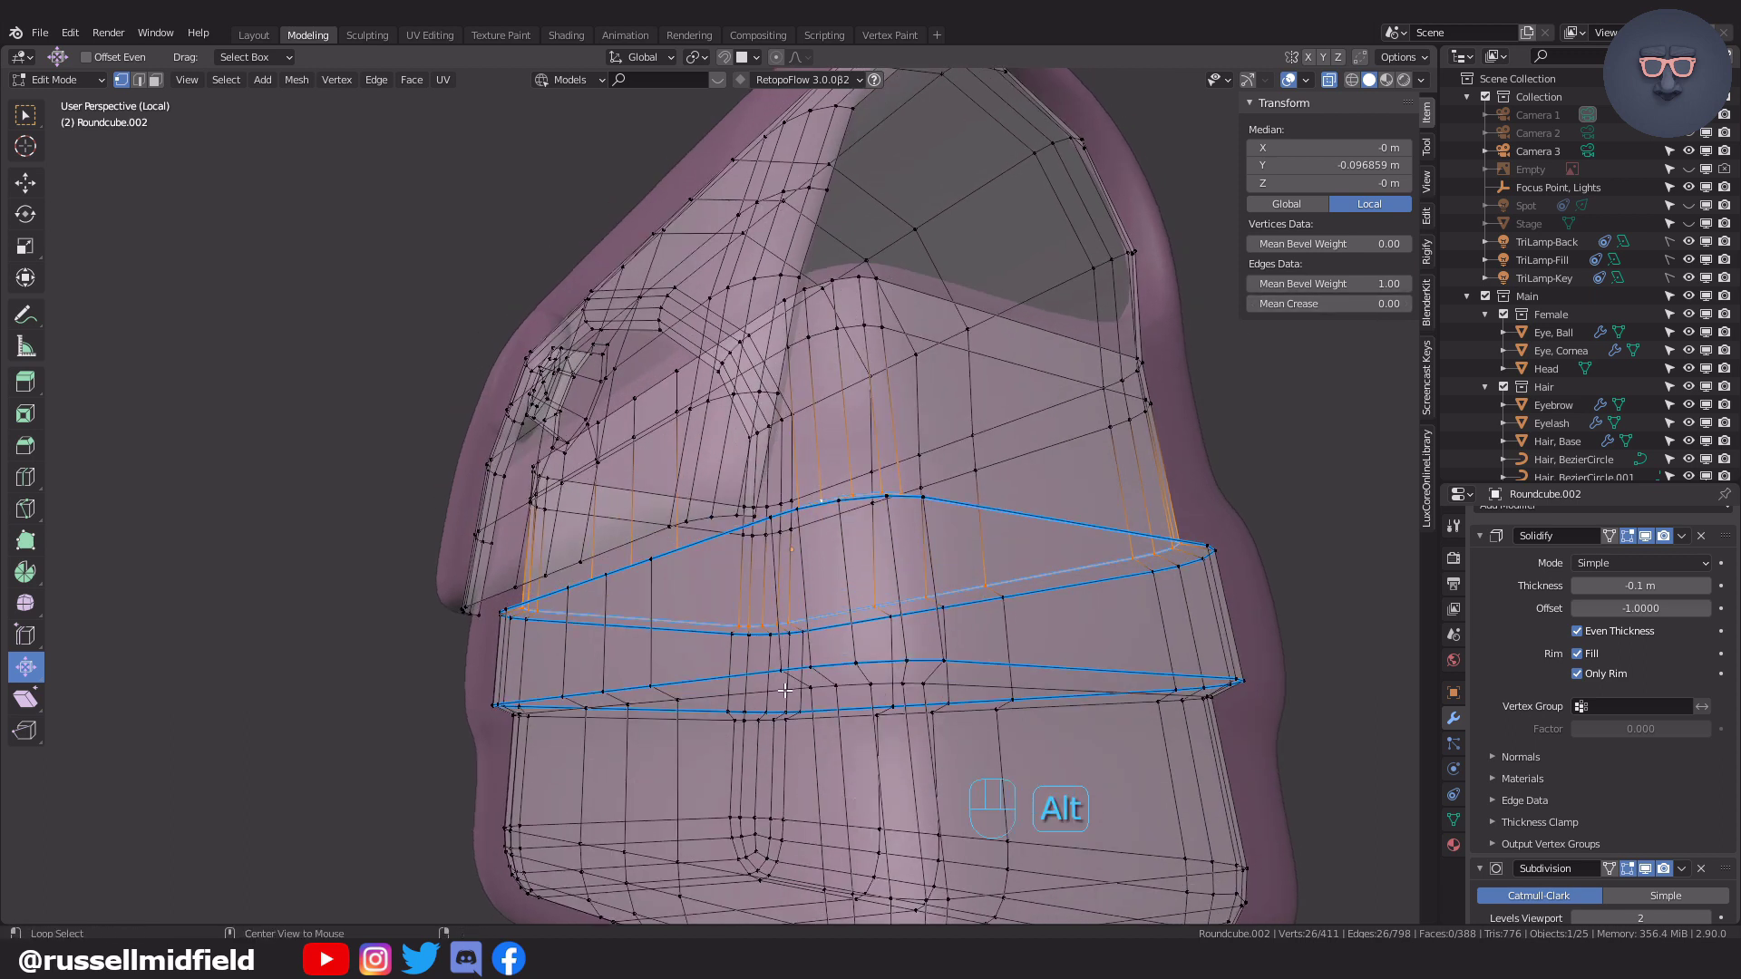
left_click(784, 691, "alt")
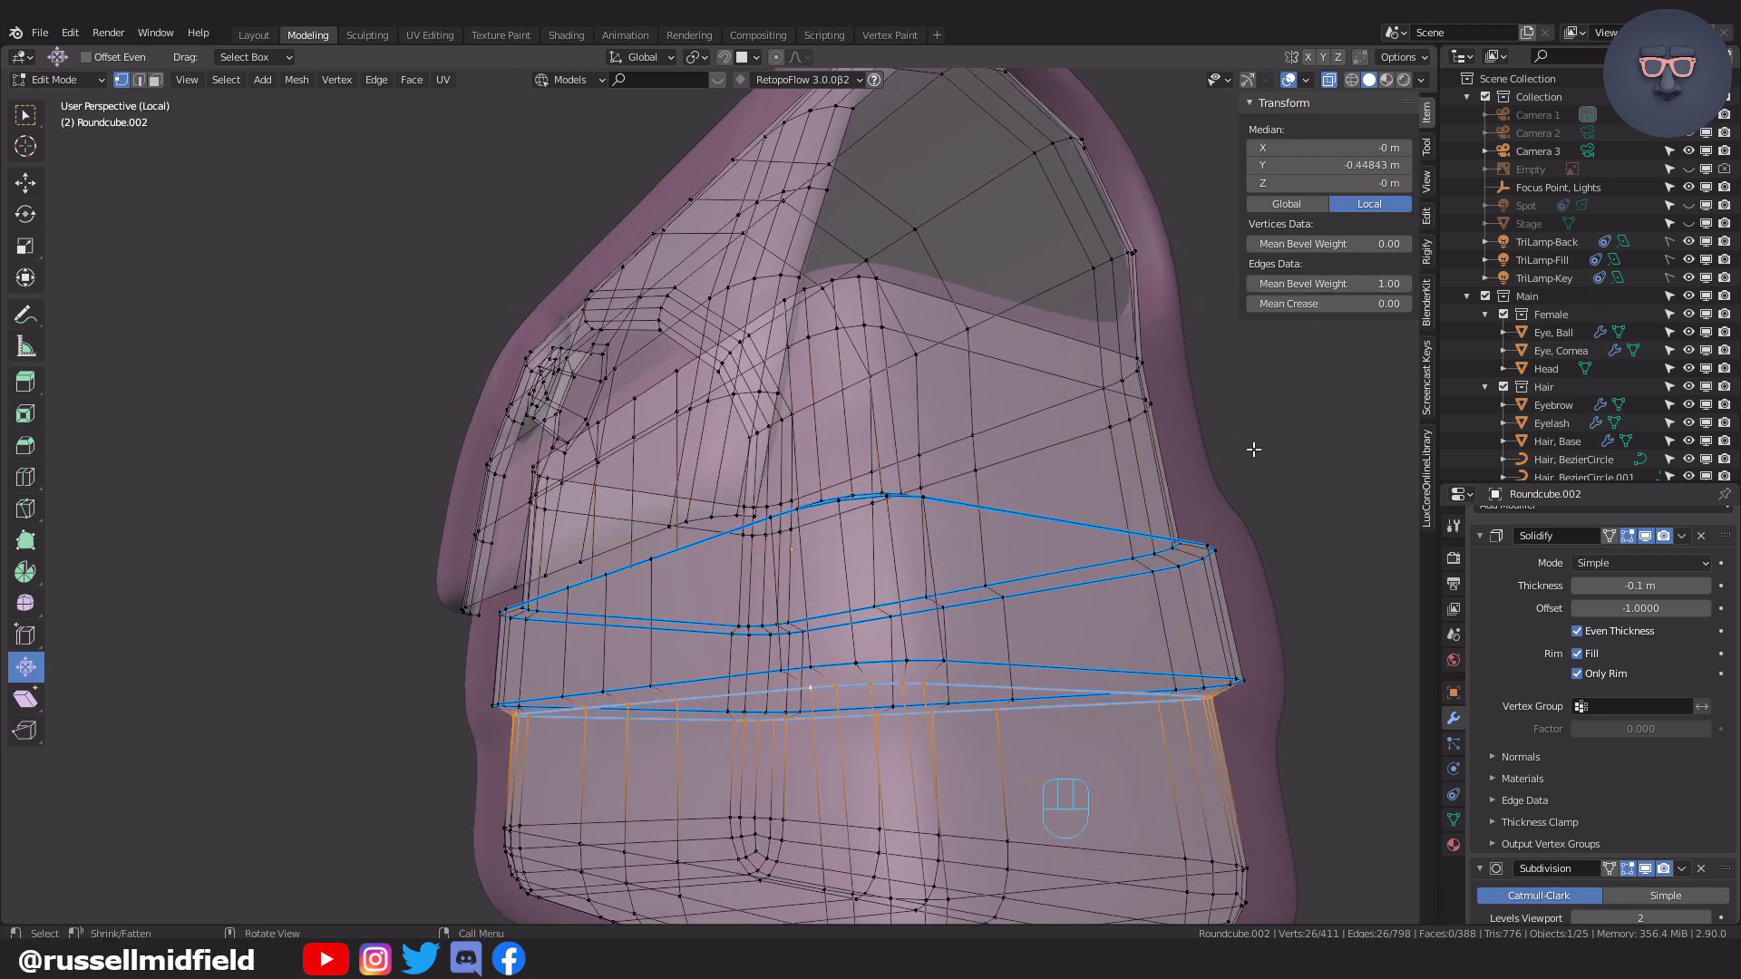
Add a Bevel modifier to the pouch and move it above the Subdivision modifier in the stack.
key("Tab")
scroll(1688, 557, "up", 2)
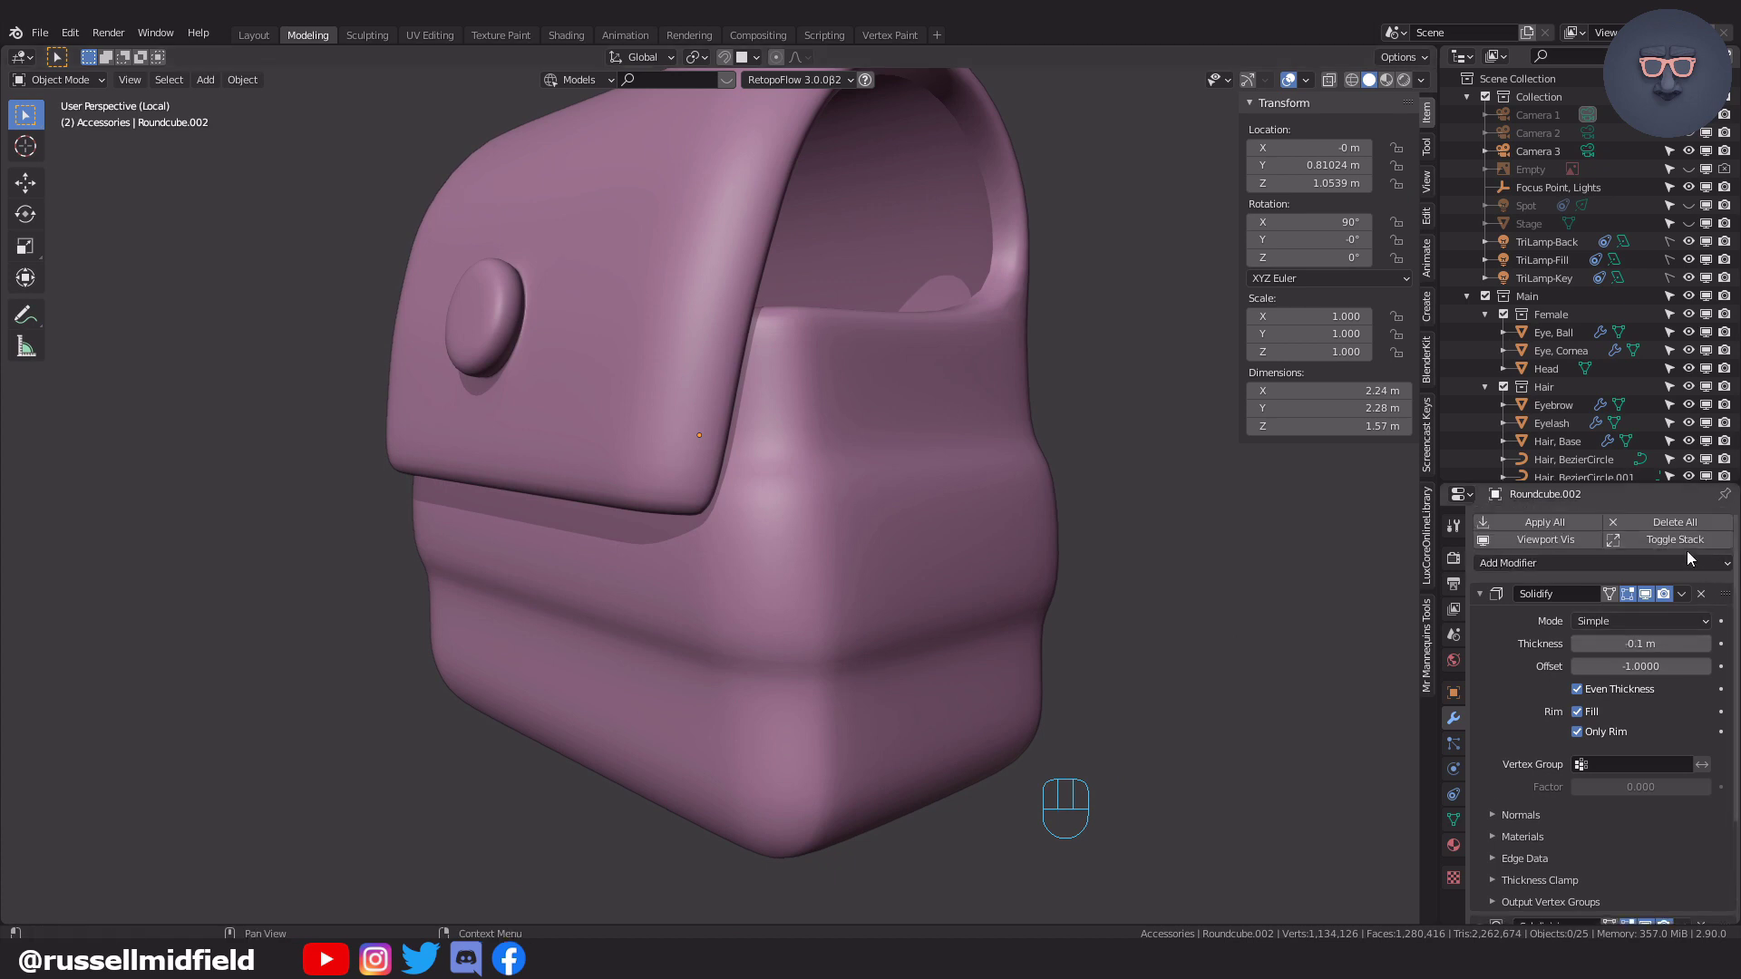
left_click(1668, 564)
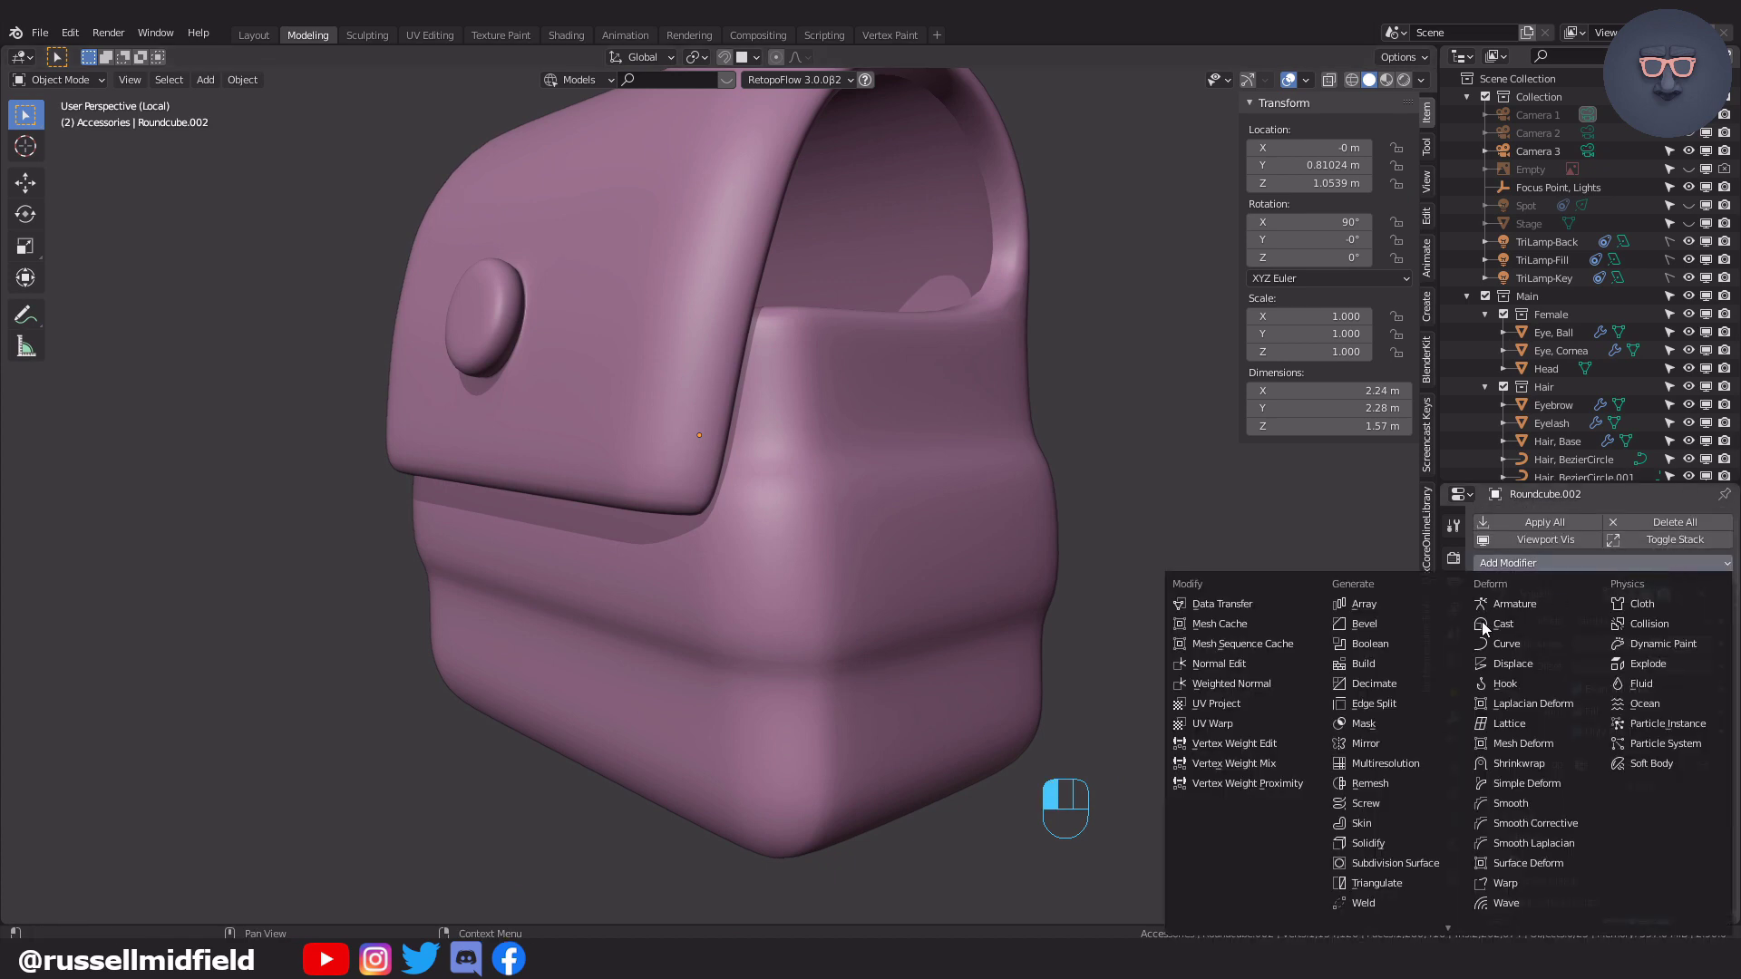
left_click(1403, 627)
scroll(1718, 755, "down", 6)
left_click_drag(1726, 850, 1724, 707)
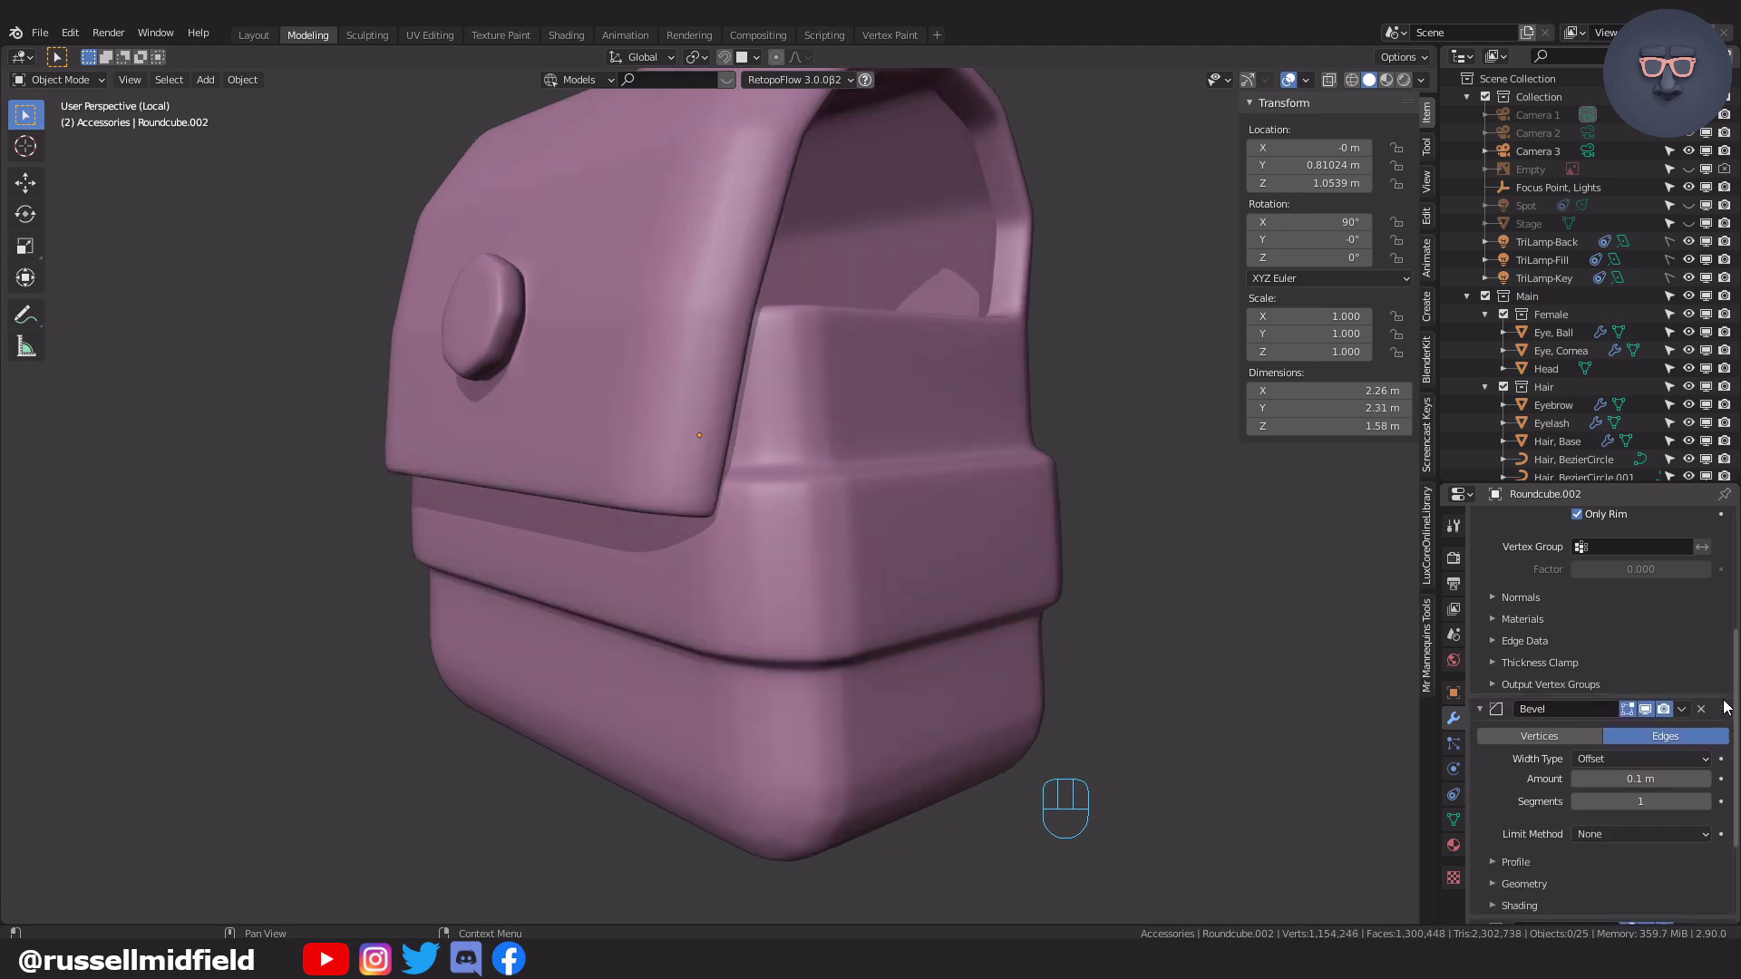
Limit the Bevel modifier by Weight and reduce its bevel amount.
scroll(1685, 721, "down", 4)
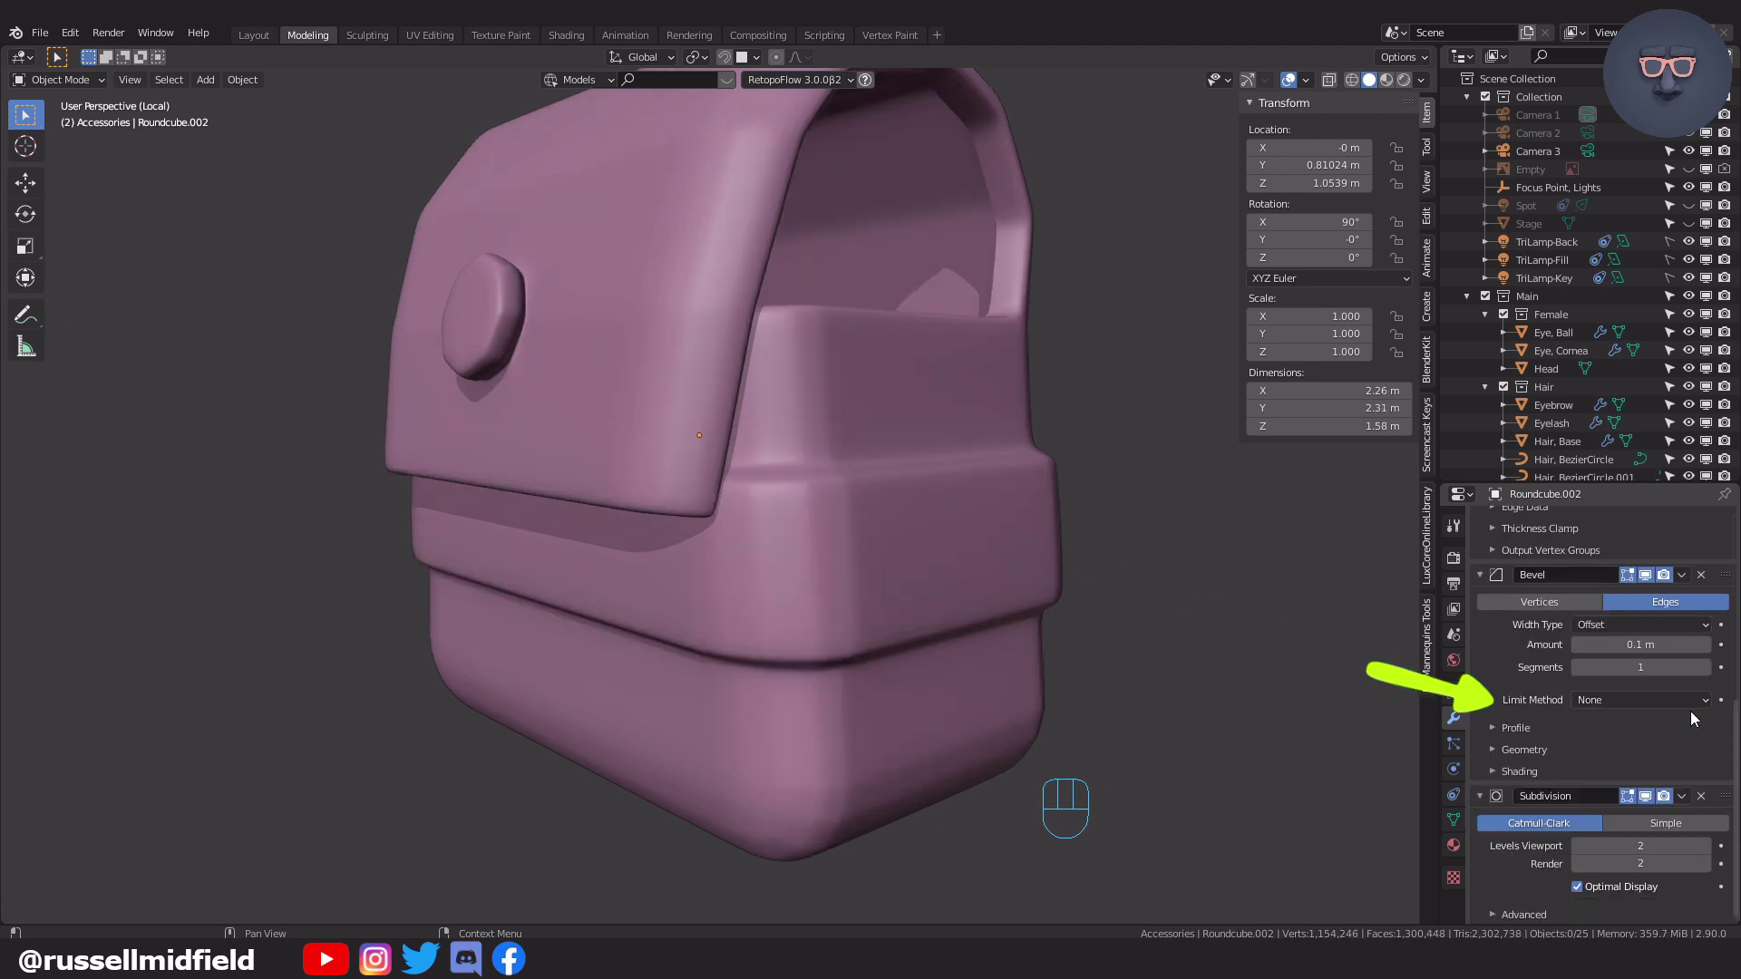
left_click(1702, 700)
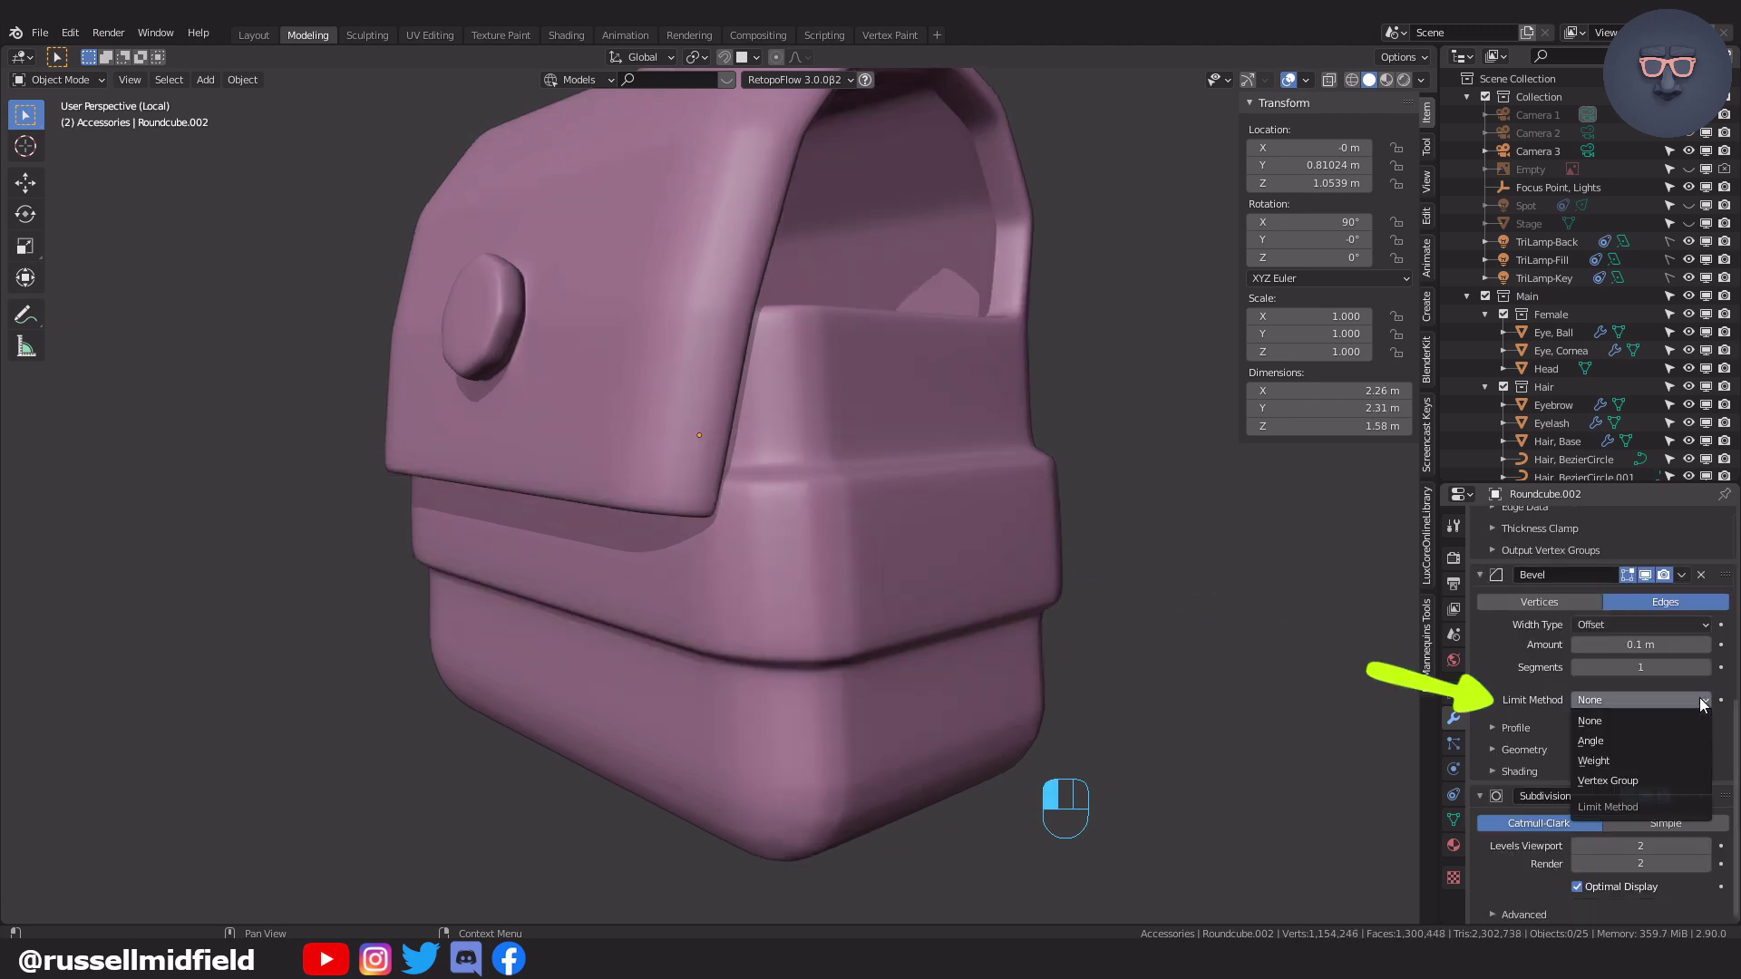
left_click(1642, 764)
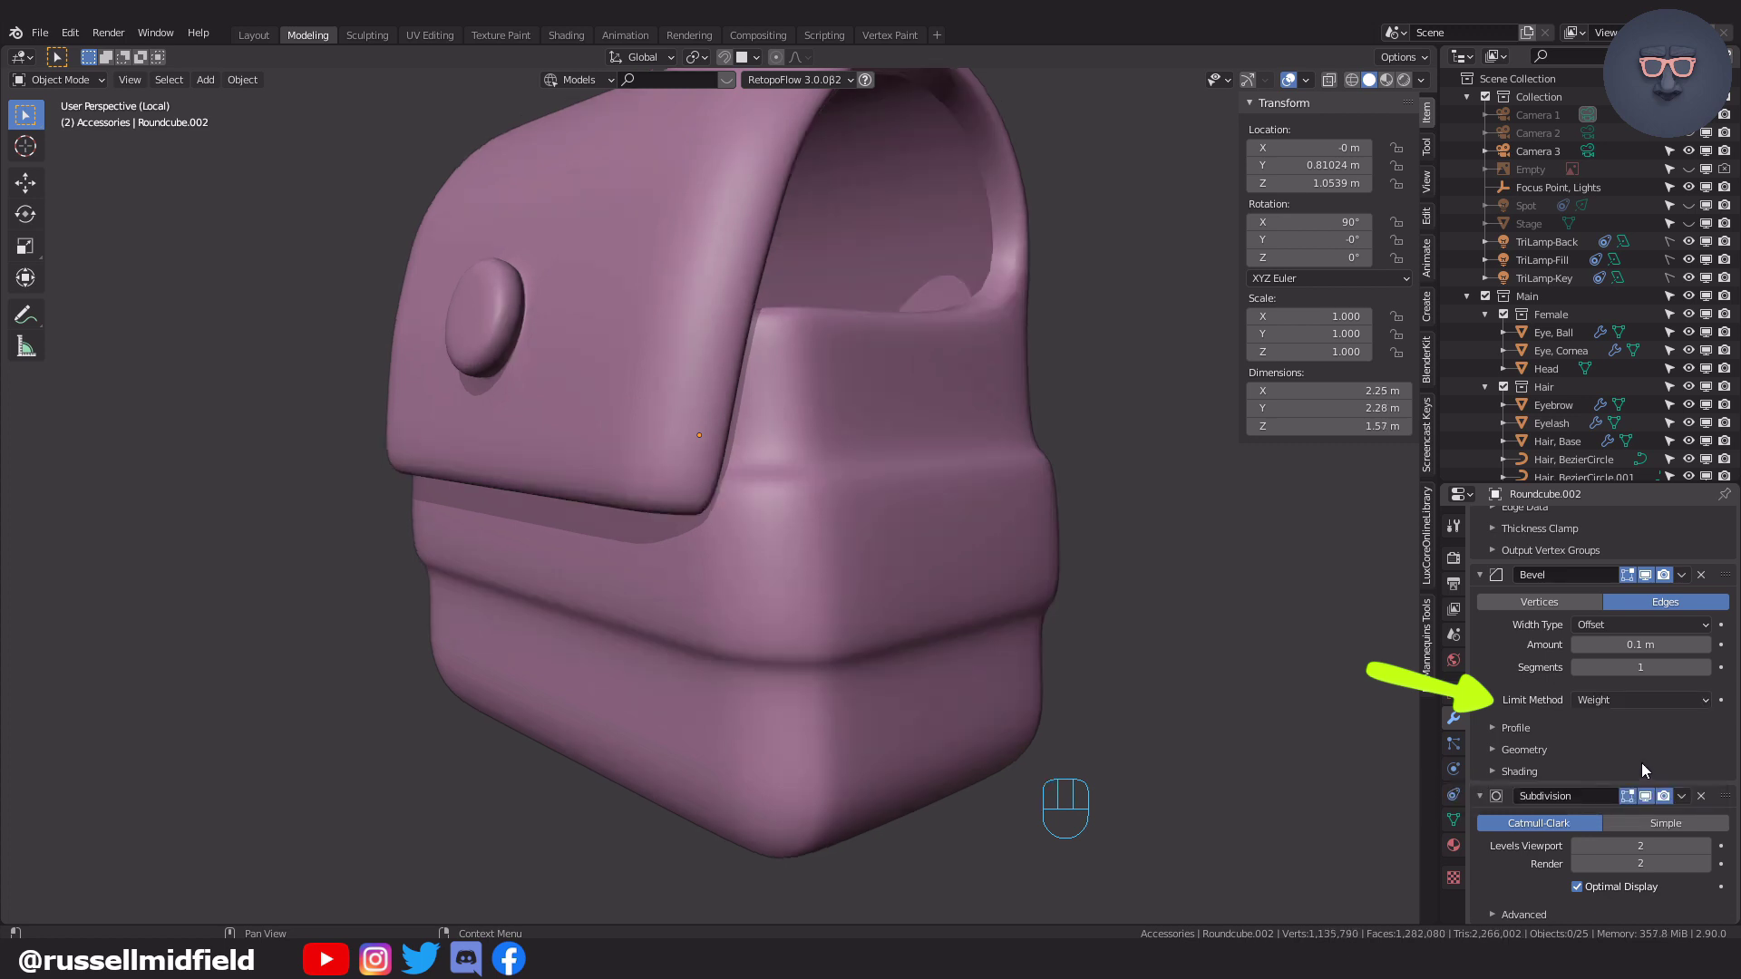
left_click_drag(1630, 645, 1574, 645)
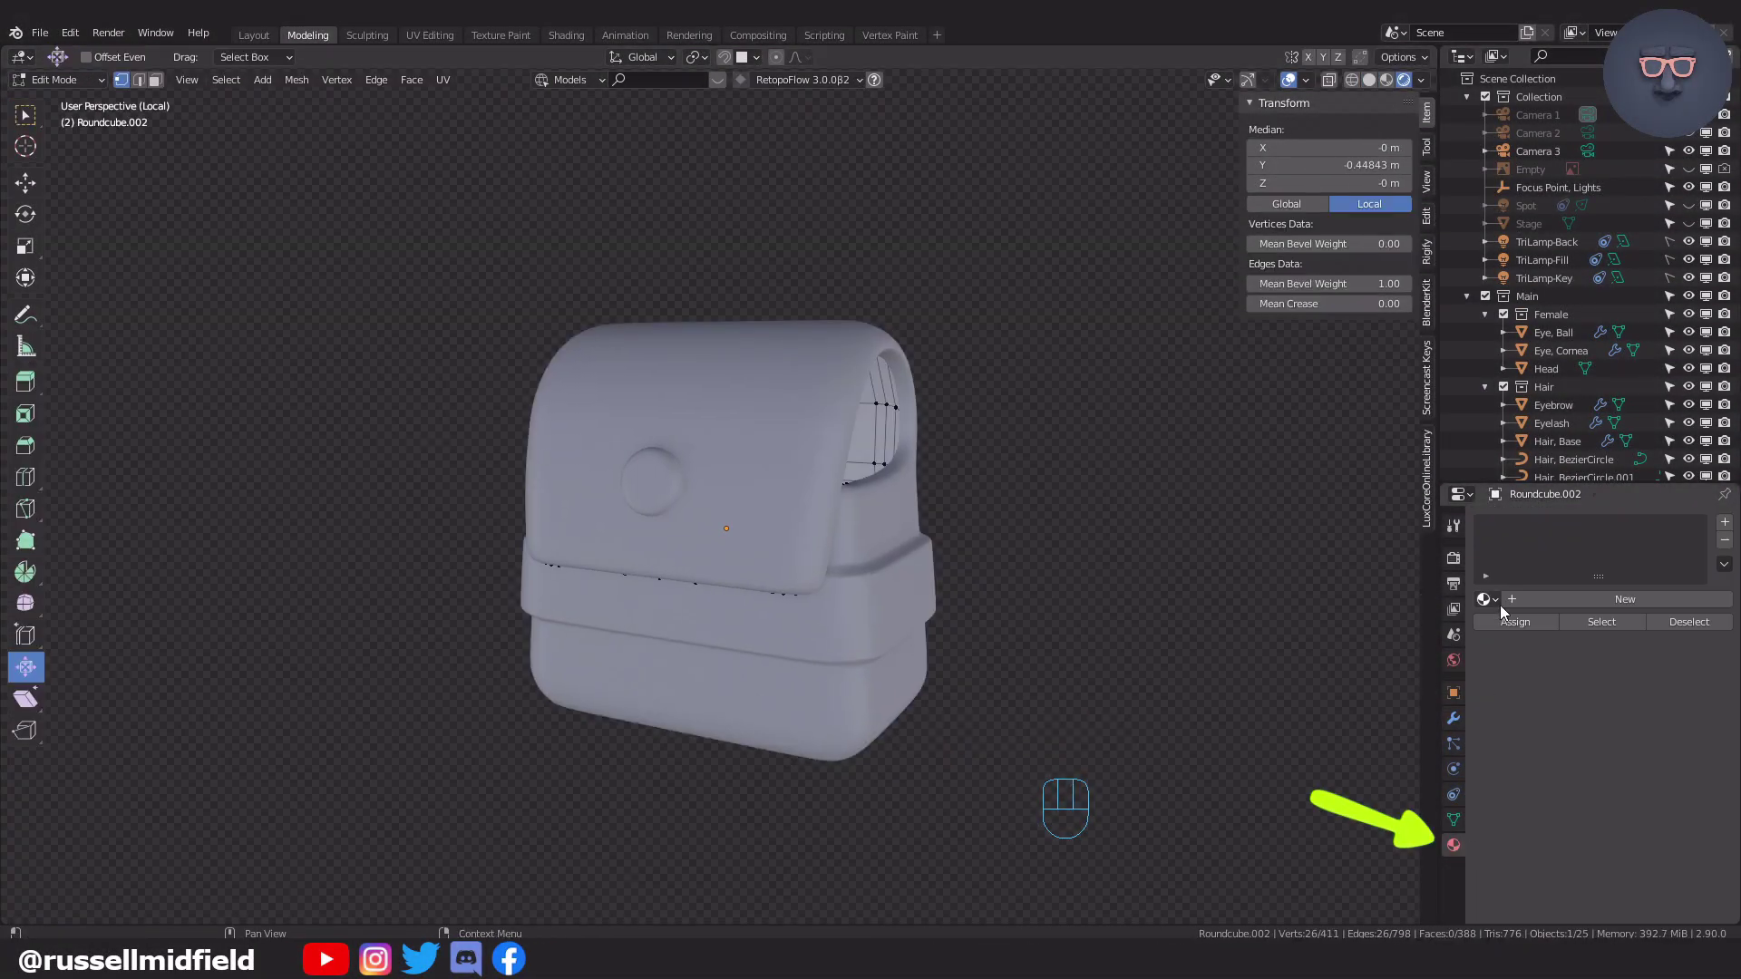
Give the pouch the Brown material and add a second material slot holding Material.007.
left_click(1497, 600)
left_click(1526, 697)
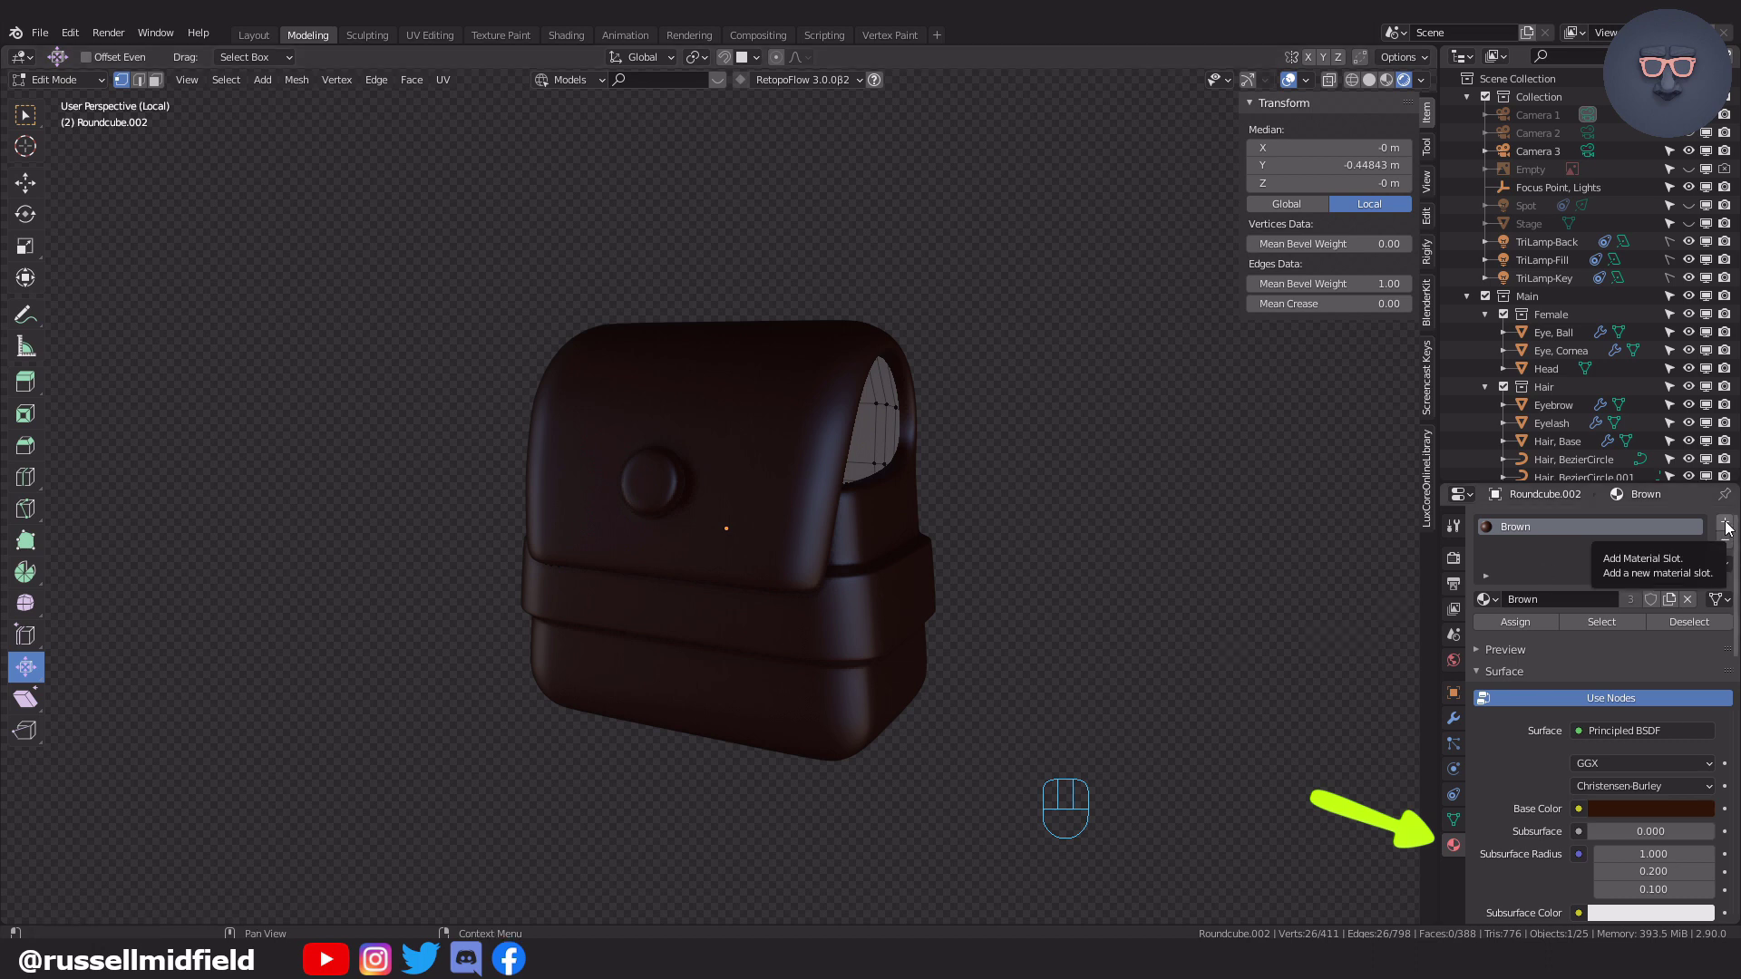
left_click(1725, 524)
left_click(1496, 638)
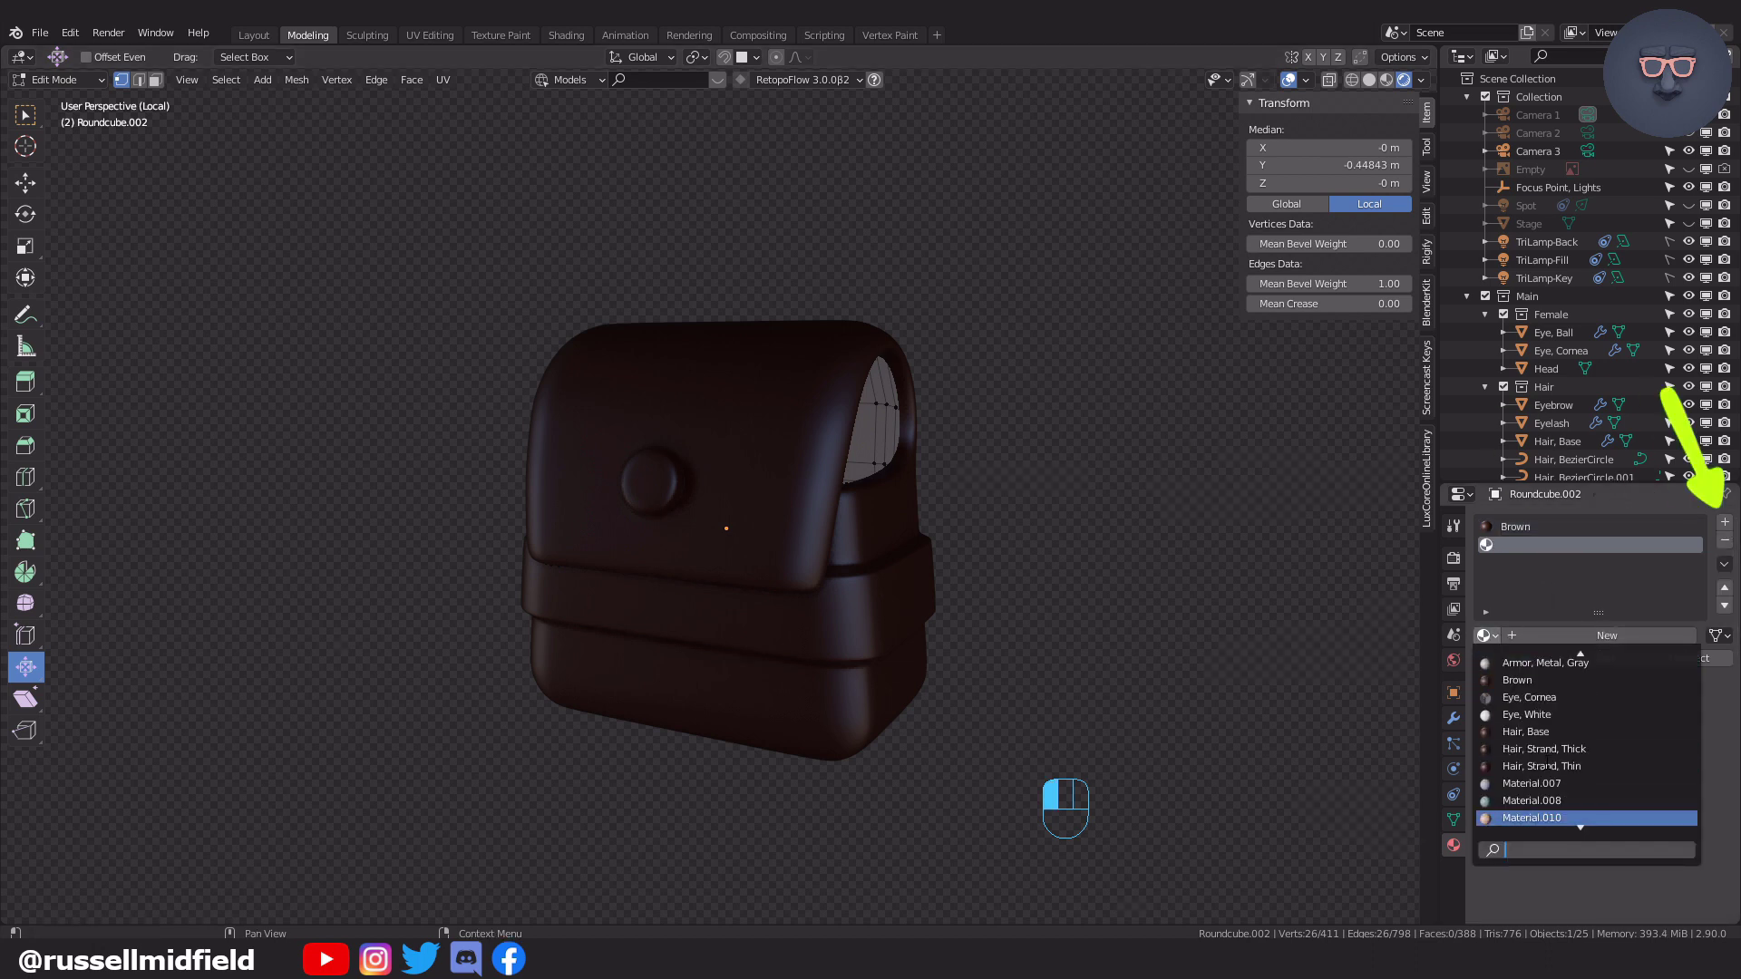
left_click(1557, 787)
Select all faces of the round button on the flap and assign Material.007 to them.
scroll(788, 516, "up", 5)
key("alt+z")
left_click(682, 563)
middle_click_drag(682, 563, 853, 578)
key("ctrl+KP_Add")
key("ctrl+KP_Add")
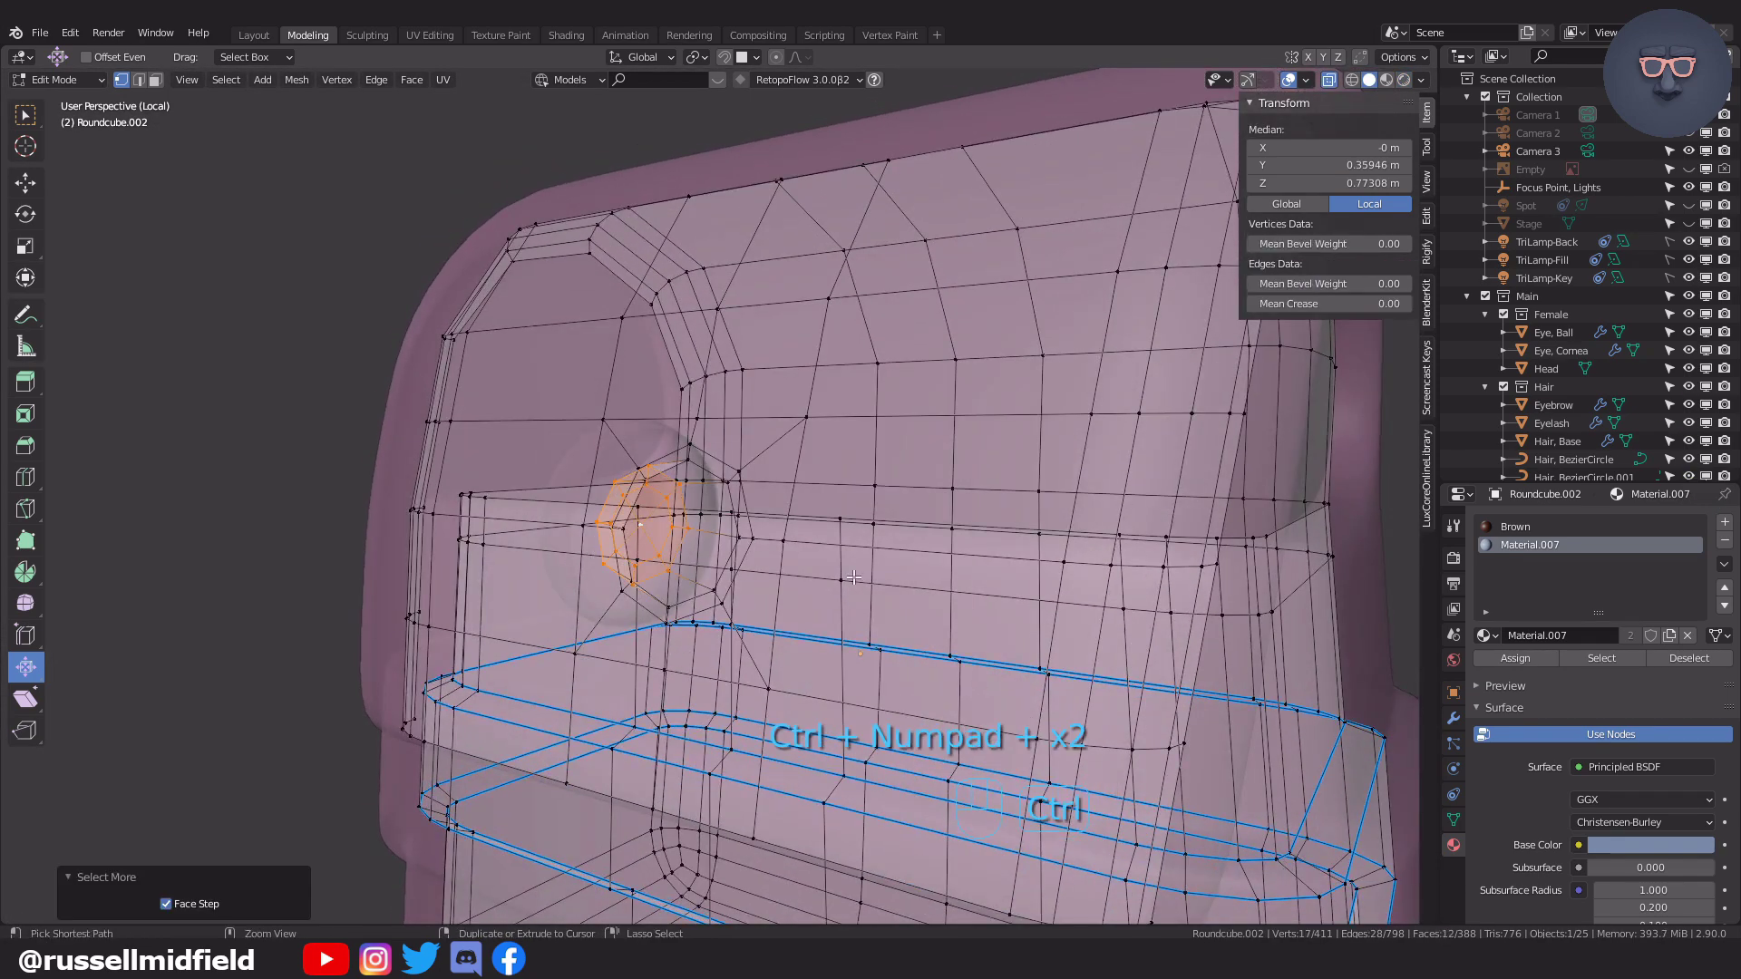
left_click(1512, 656)
key("z")
key("alt+z")
scroll(879, 528, "down", 2)
mouse_move(878, 529)
middle_mouse_down()
mouse_move(1099, 525)
mouse_move(856, 533)
mouse_move(932, 551)
middle_mouse_up()
scroll(943, 560, "down", 3)
scroll(932, 550, "up", 2)
middle_click_drag(932, 551, 882, 486, "shift")
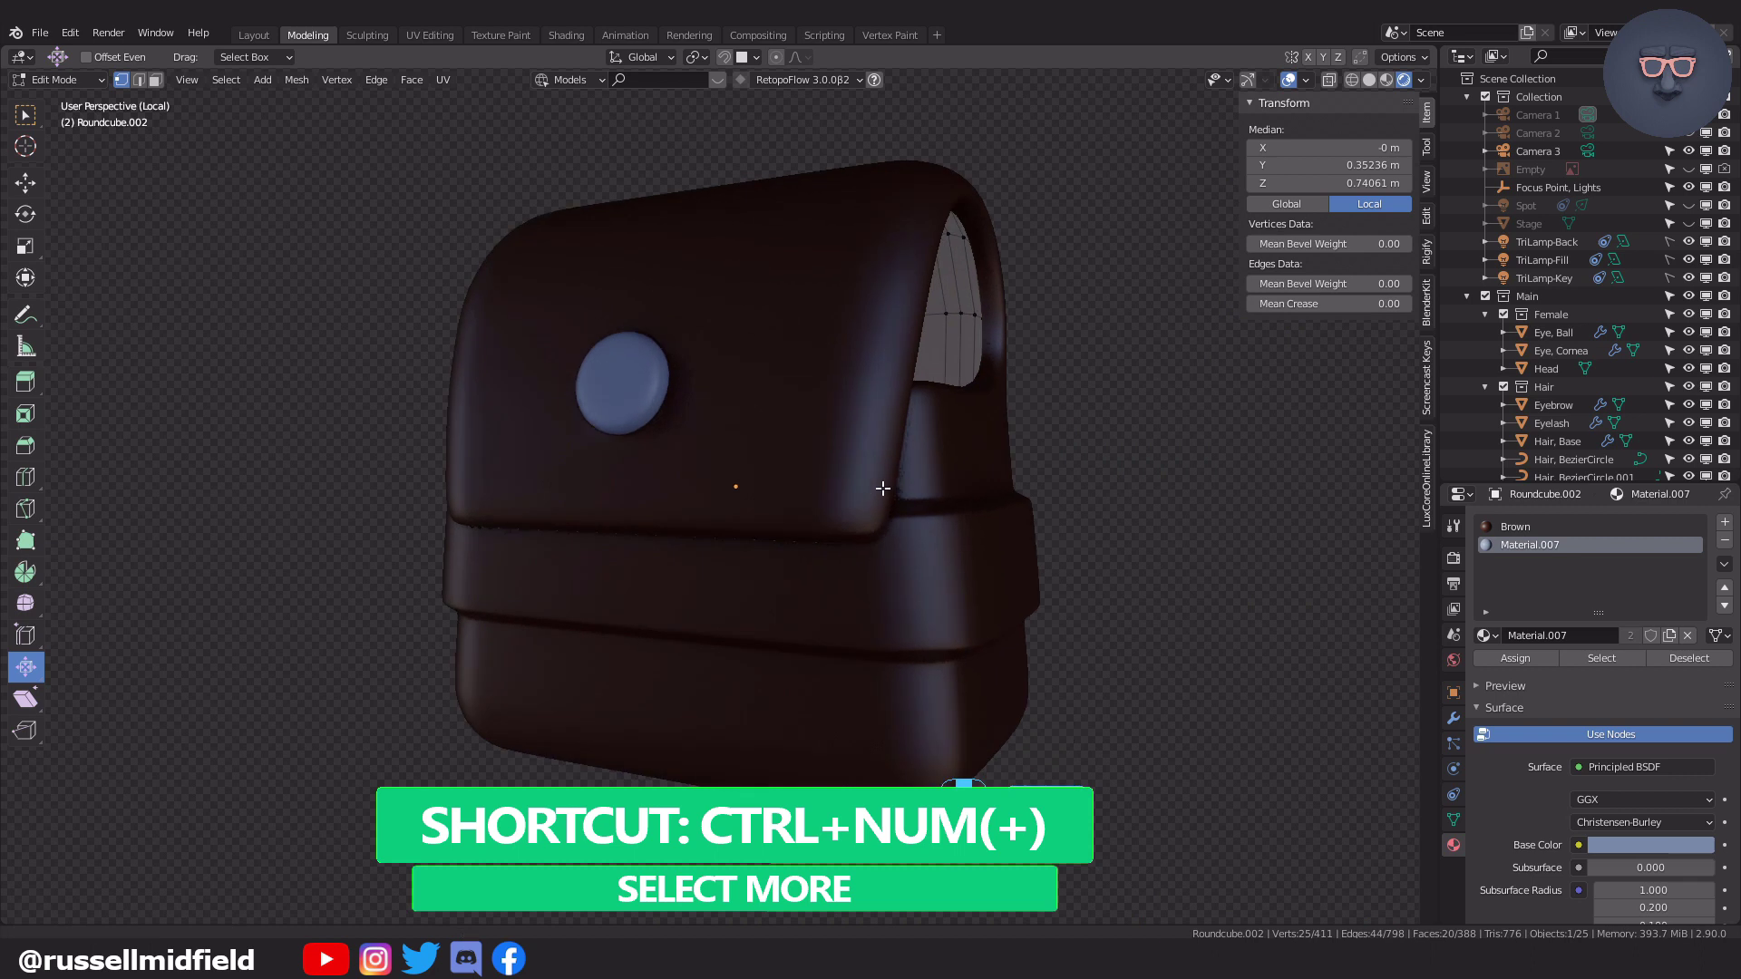
scroll(882, 486, "up", 1)
Select the raised band around the pouch's body and assign it the Armor, Brown, Light material in a new slot.
key("Tab")
left_click(925, 448)
key("alt+z")
mouse_move(959, 537)
middle_mouse_down()
mouse_move(887, 535)
mouse_move(925, 526)
middle_mouse_up()
left_click(1369, 80)
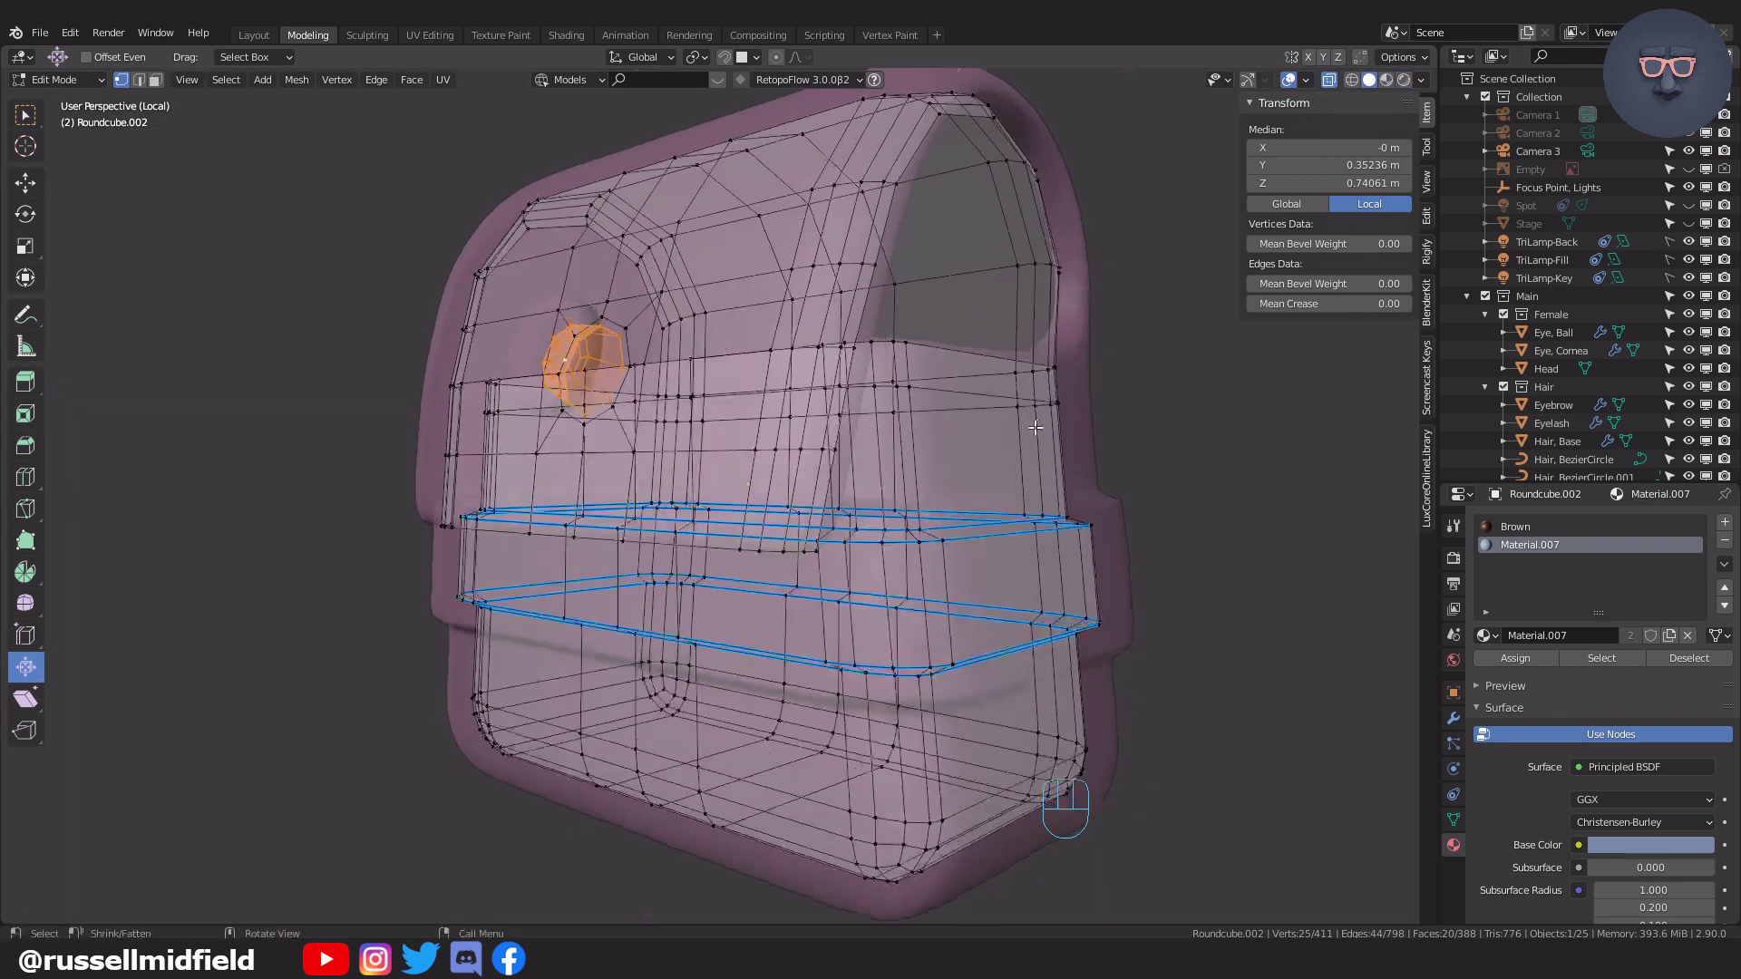
scroll(916, 534, "up", 1)
left_click(912, 529, "alt")
left_click(865, 624, "alt+shift")
mouse_move(878, 616)
middle_mouse_down()
mouse_move(872, 580)
mouse_move(863, 655)
mouse_move(916, 625)
mouse_move(876, 631)
middle_mouse_up()
key("ctrl+KP_Add")
left_click(1724, 524)
left_click(1484, 635)
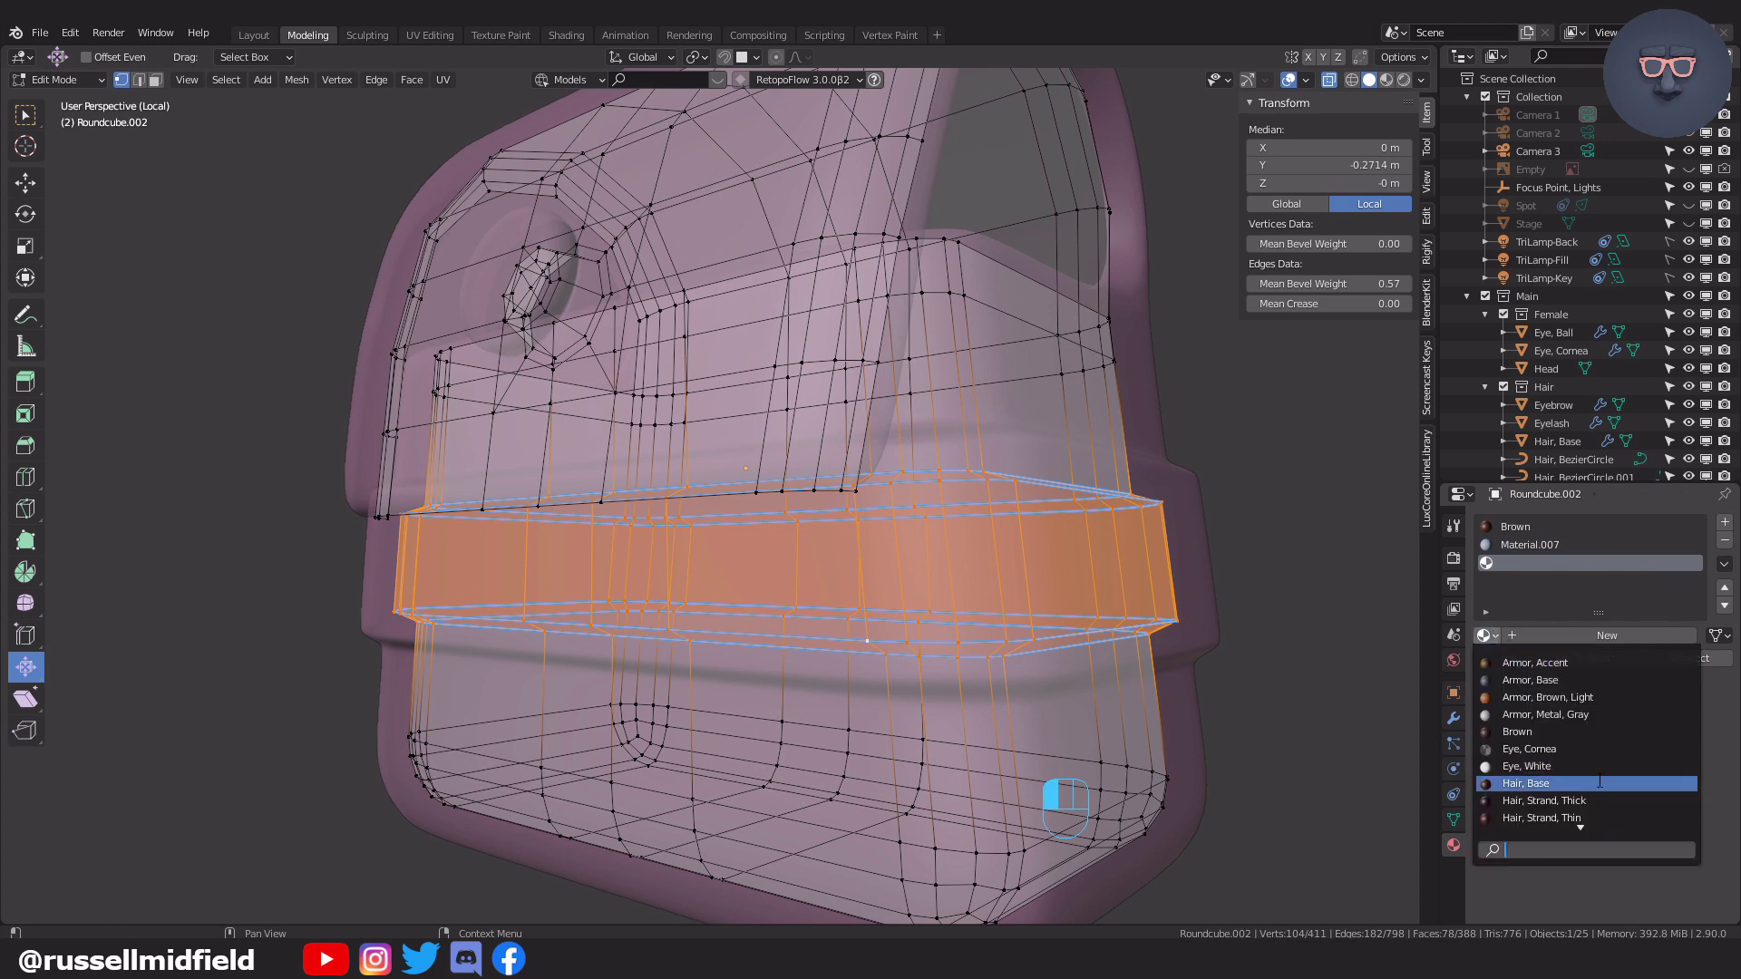
left_click(1586, 697)
left_click(1536, 660)
left_click(1403, 80)
scroll(1085, 615, "down", 6)
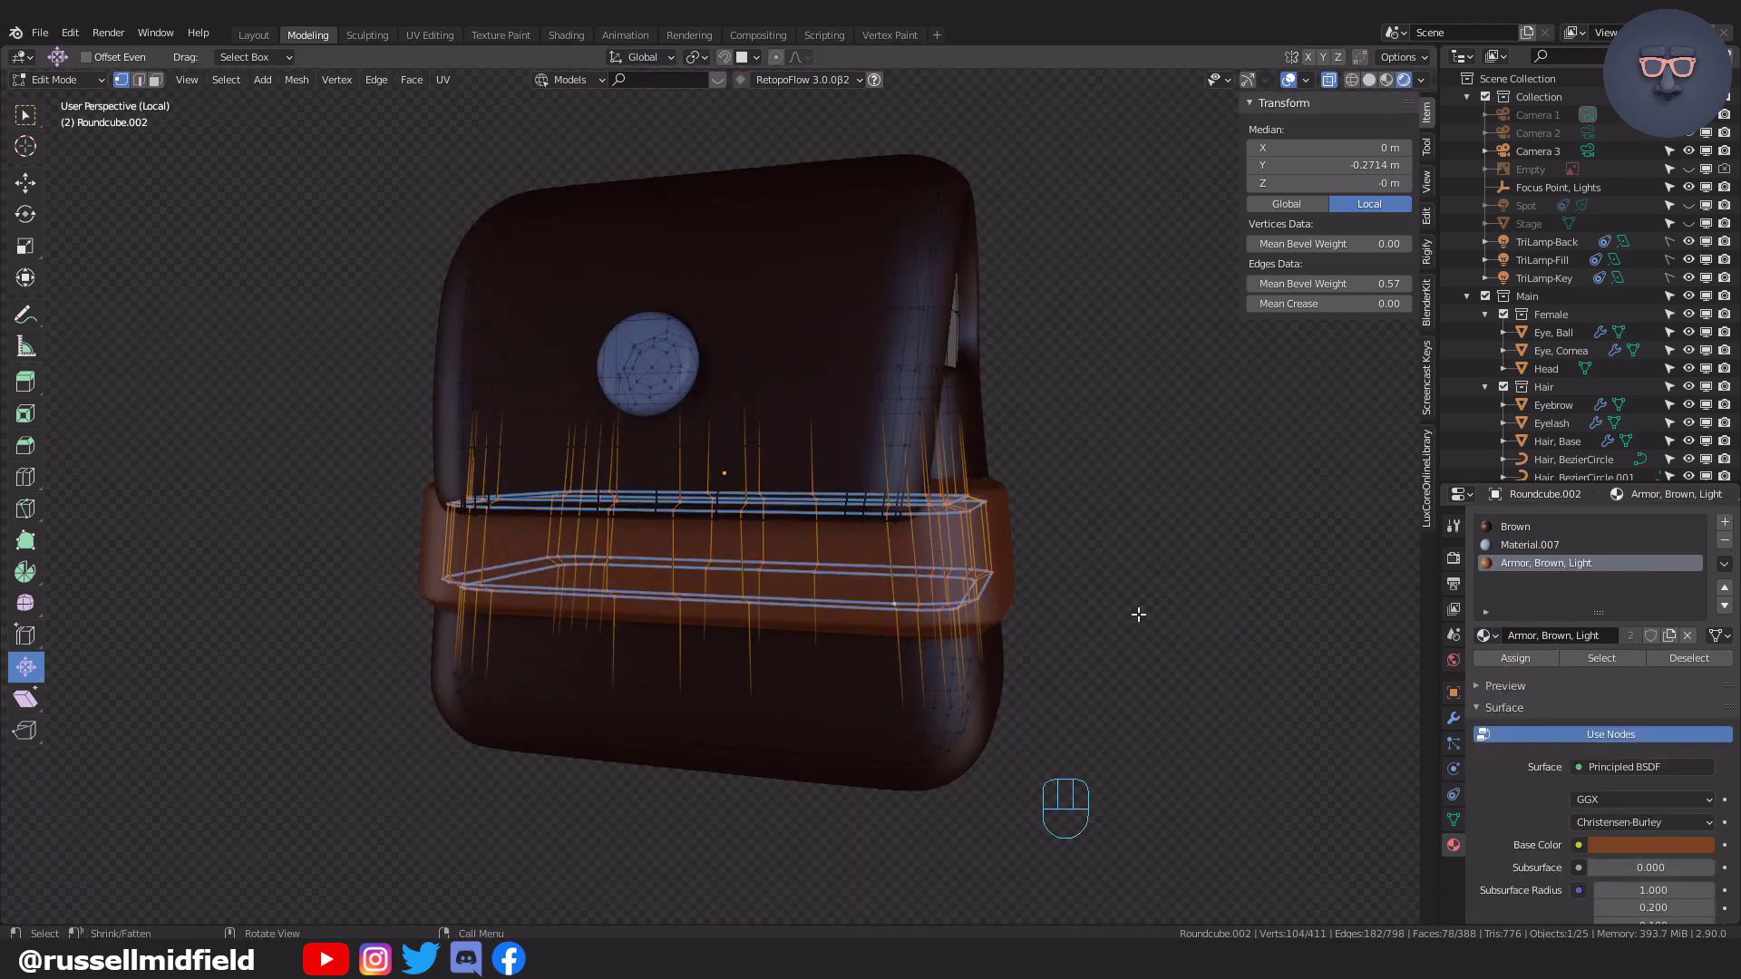
key("Tab")
mouse_move(1134, 583)
middle_mouse_down()
mouse_move(1010, 606)
mouse_move(1177, 603)
mouse_move(1095, 599)
middle_mouse_up()
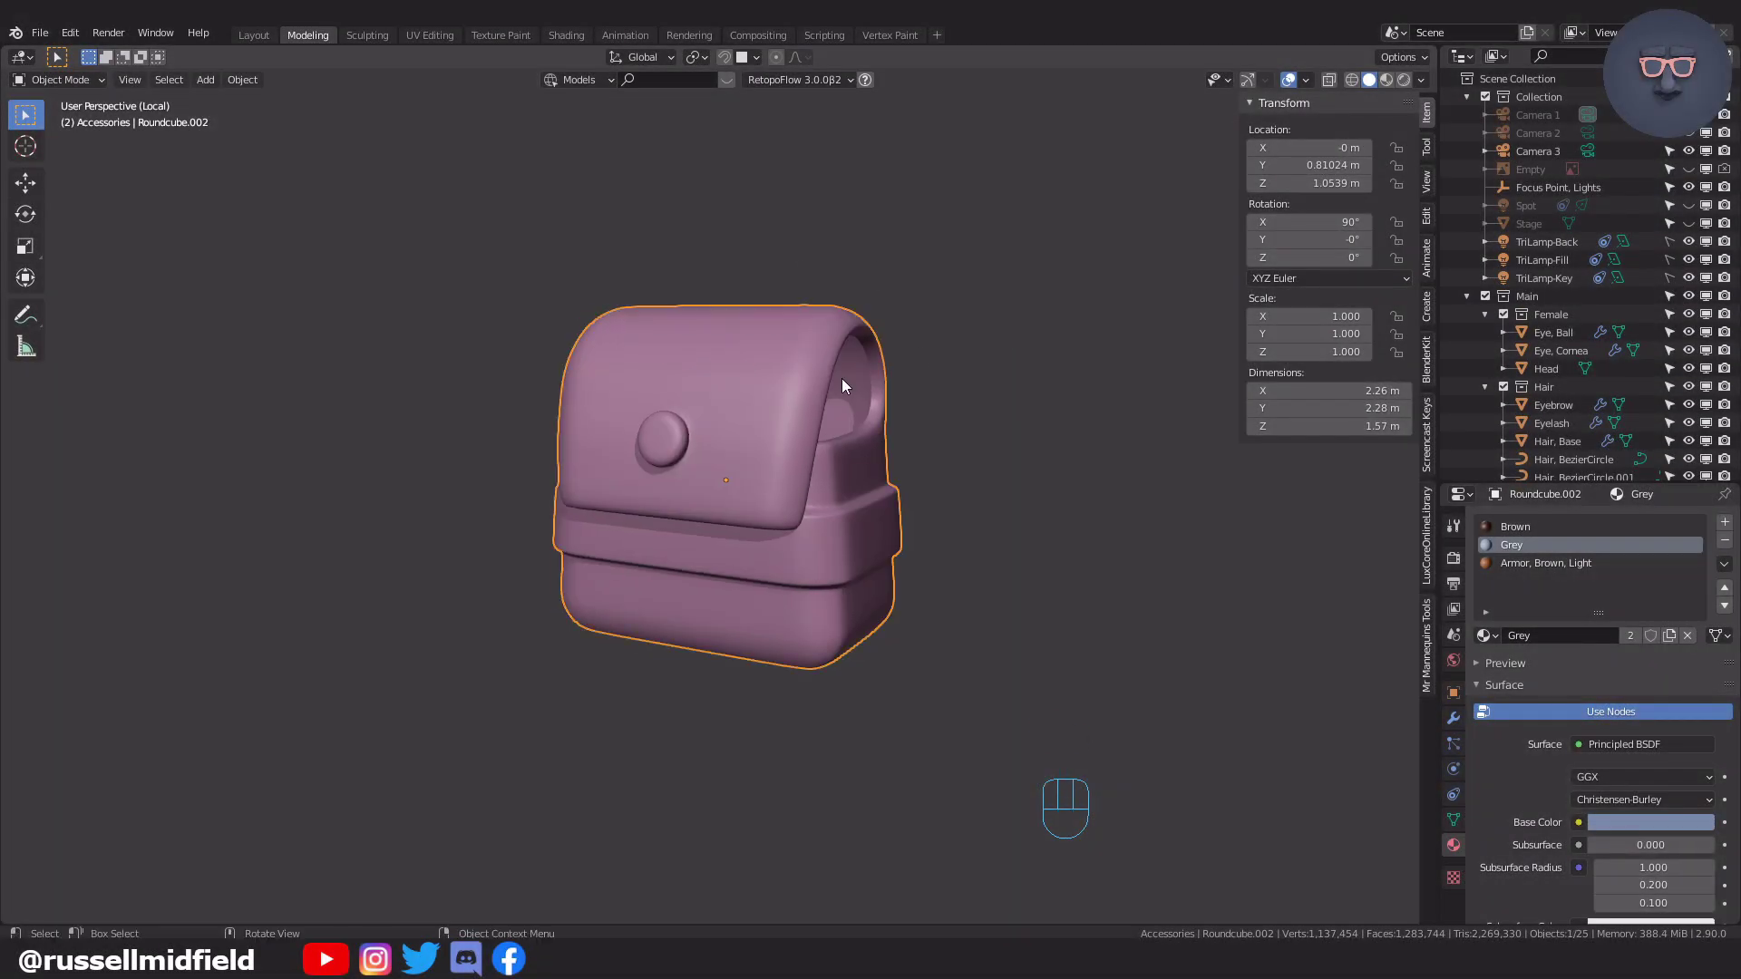
Add a 12-vertex circle to the pouch mesh in top view and scale it to about 0.393.
key("Tab")
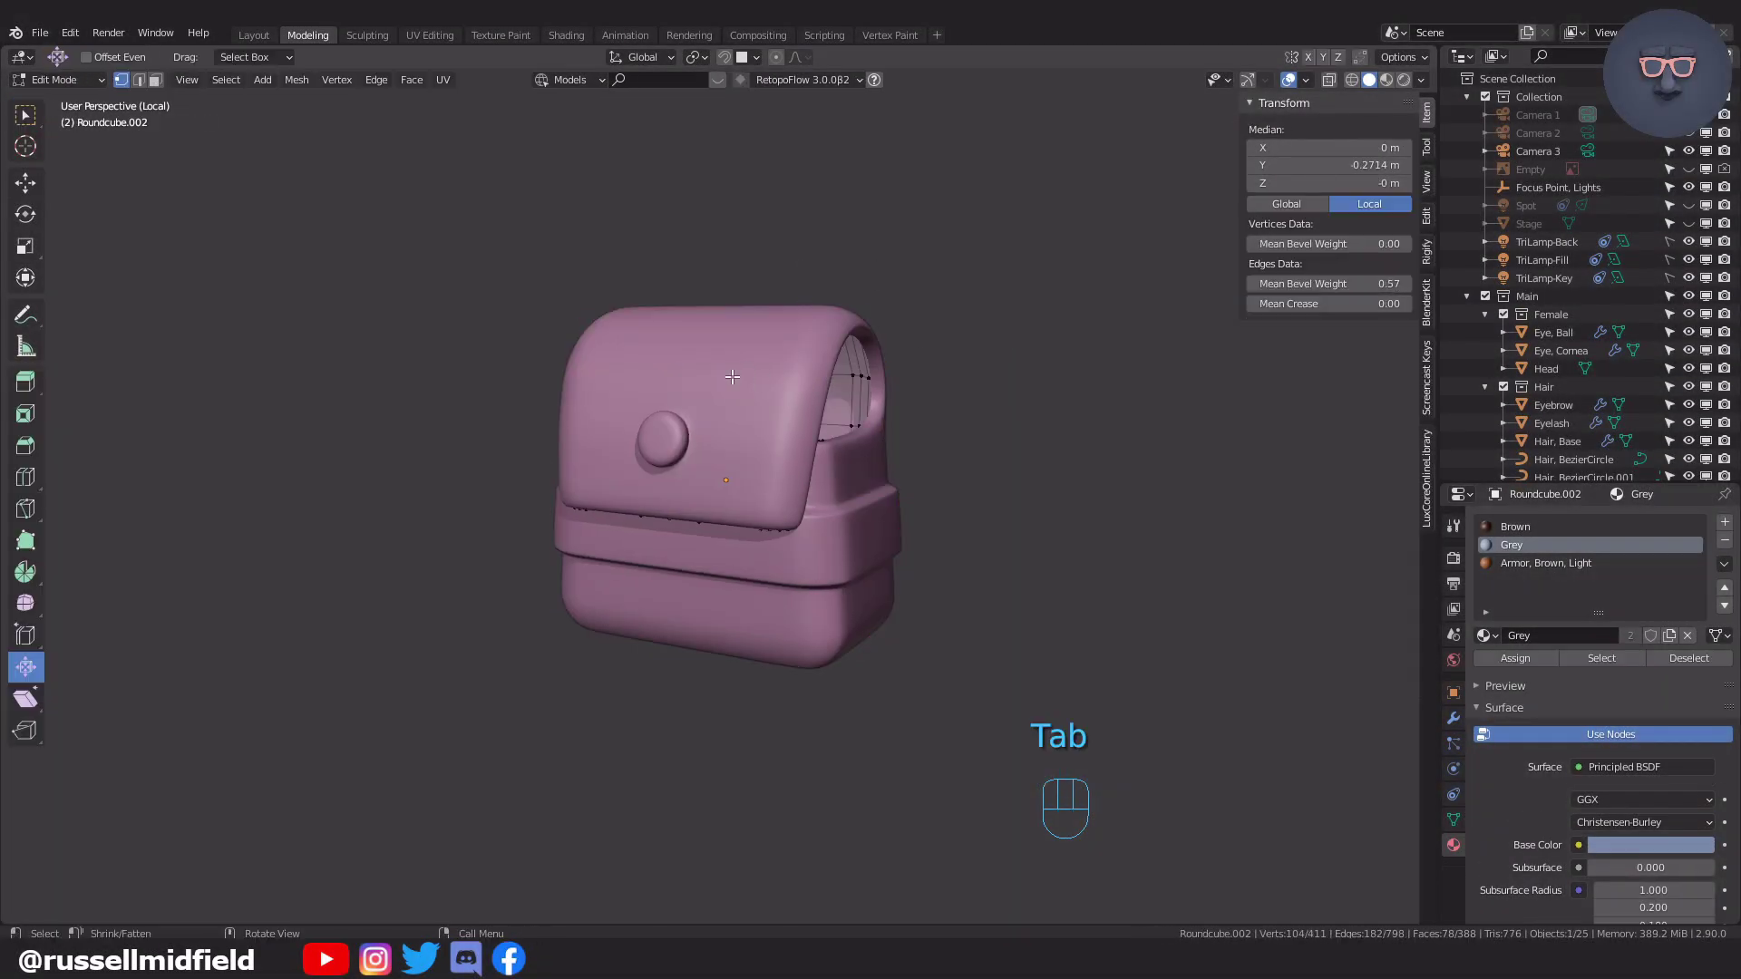
key("KP_7")
key("alt+z")
left_click(908, 308)
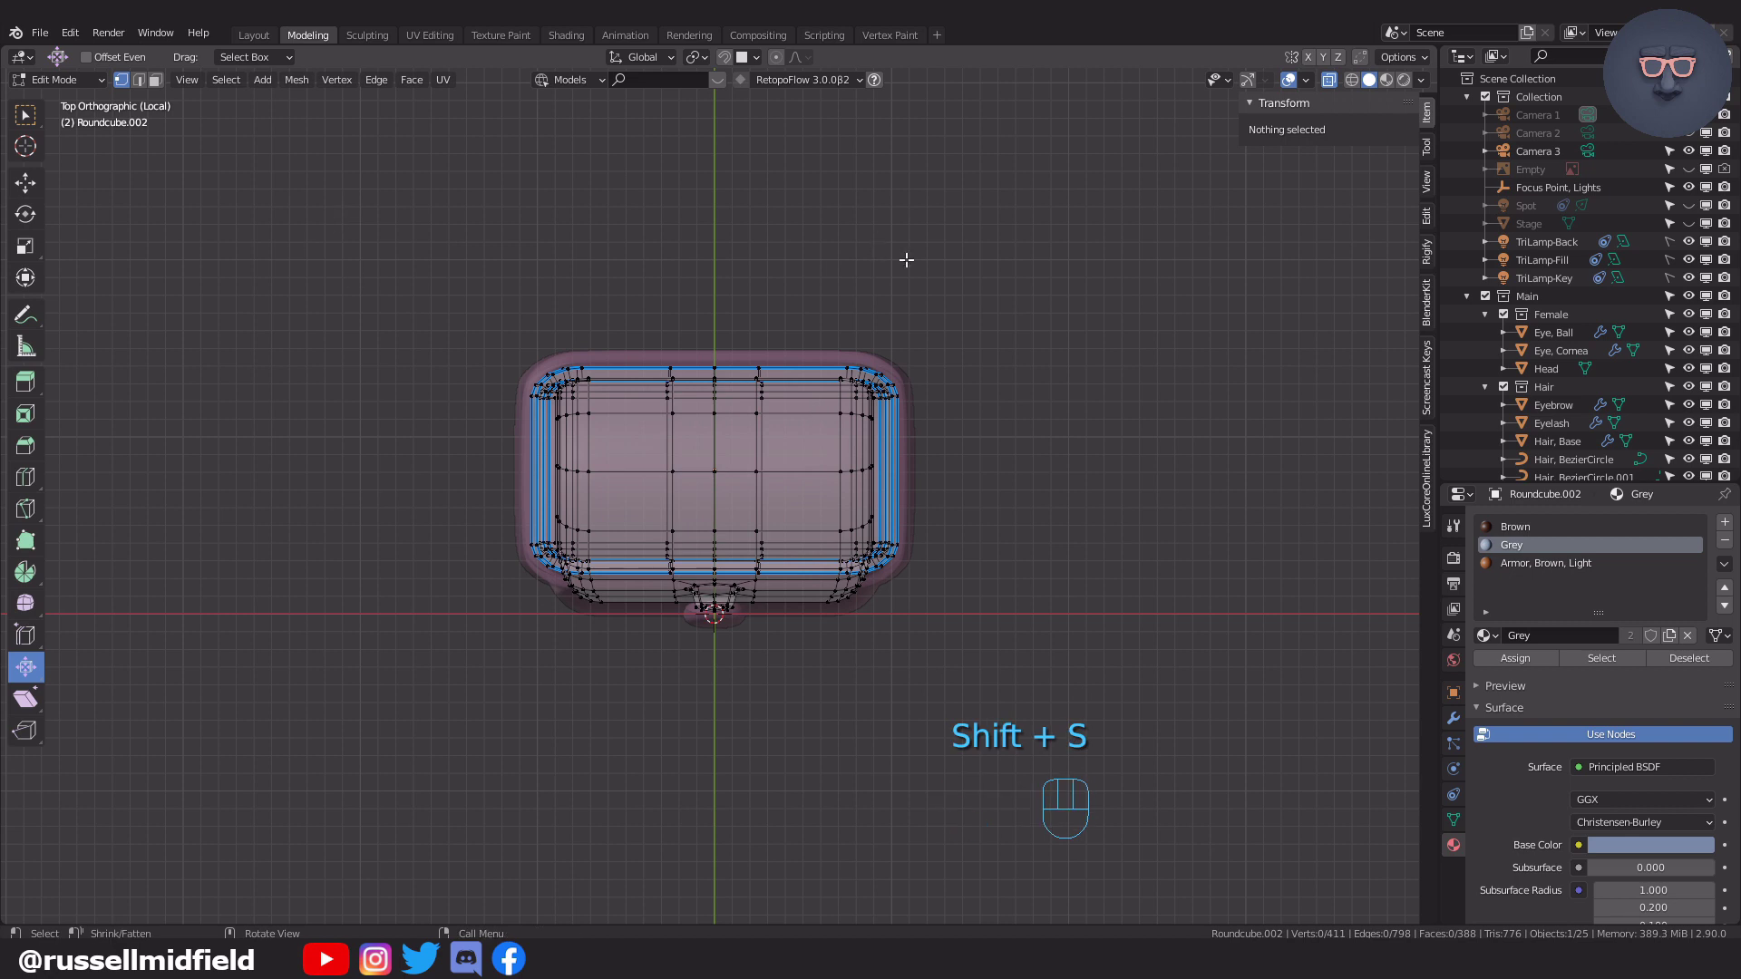
key("shift+a")
left_click(897, 312)
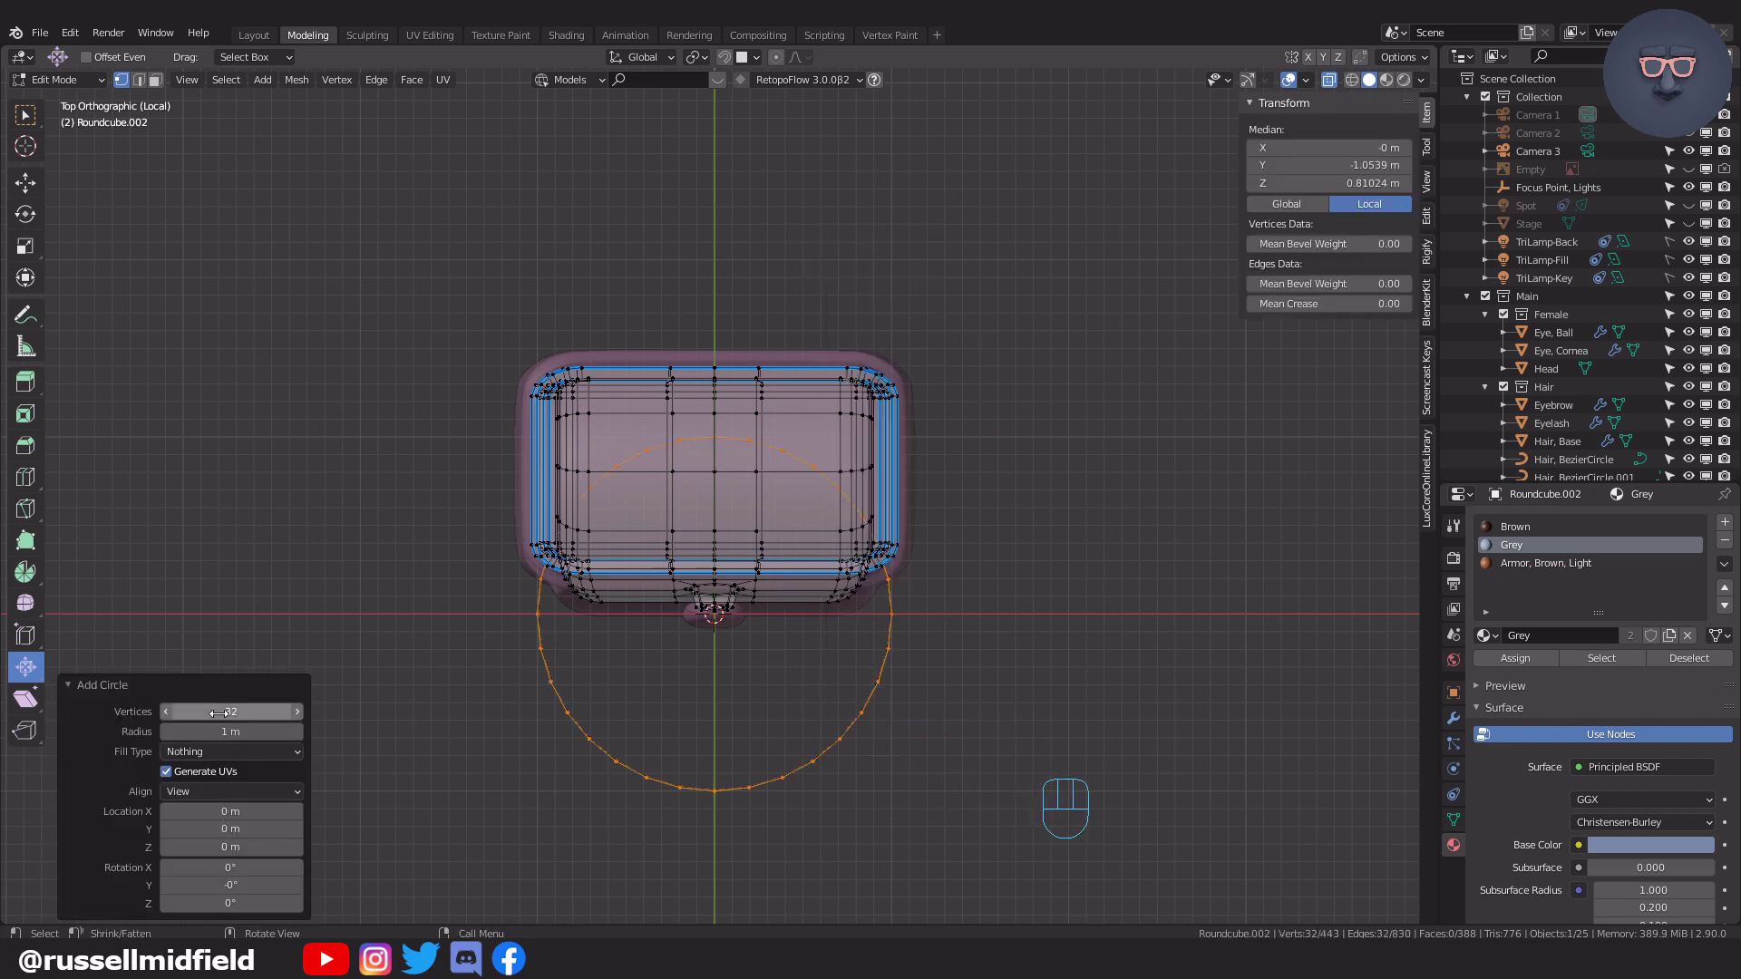
key("s")
left_click(793, 526)
Move the circle along Y over the pouch's opening and raise it about 1.239 m along Z.
key("g")
key("y")
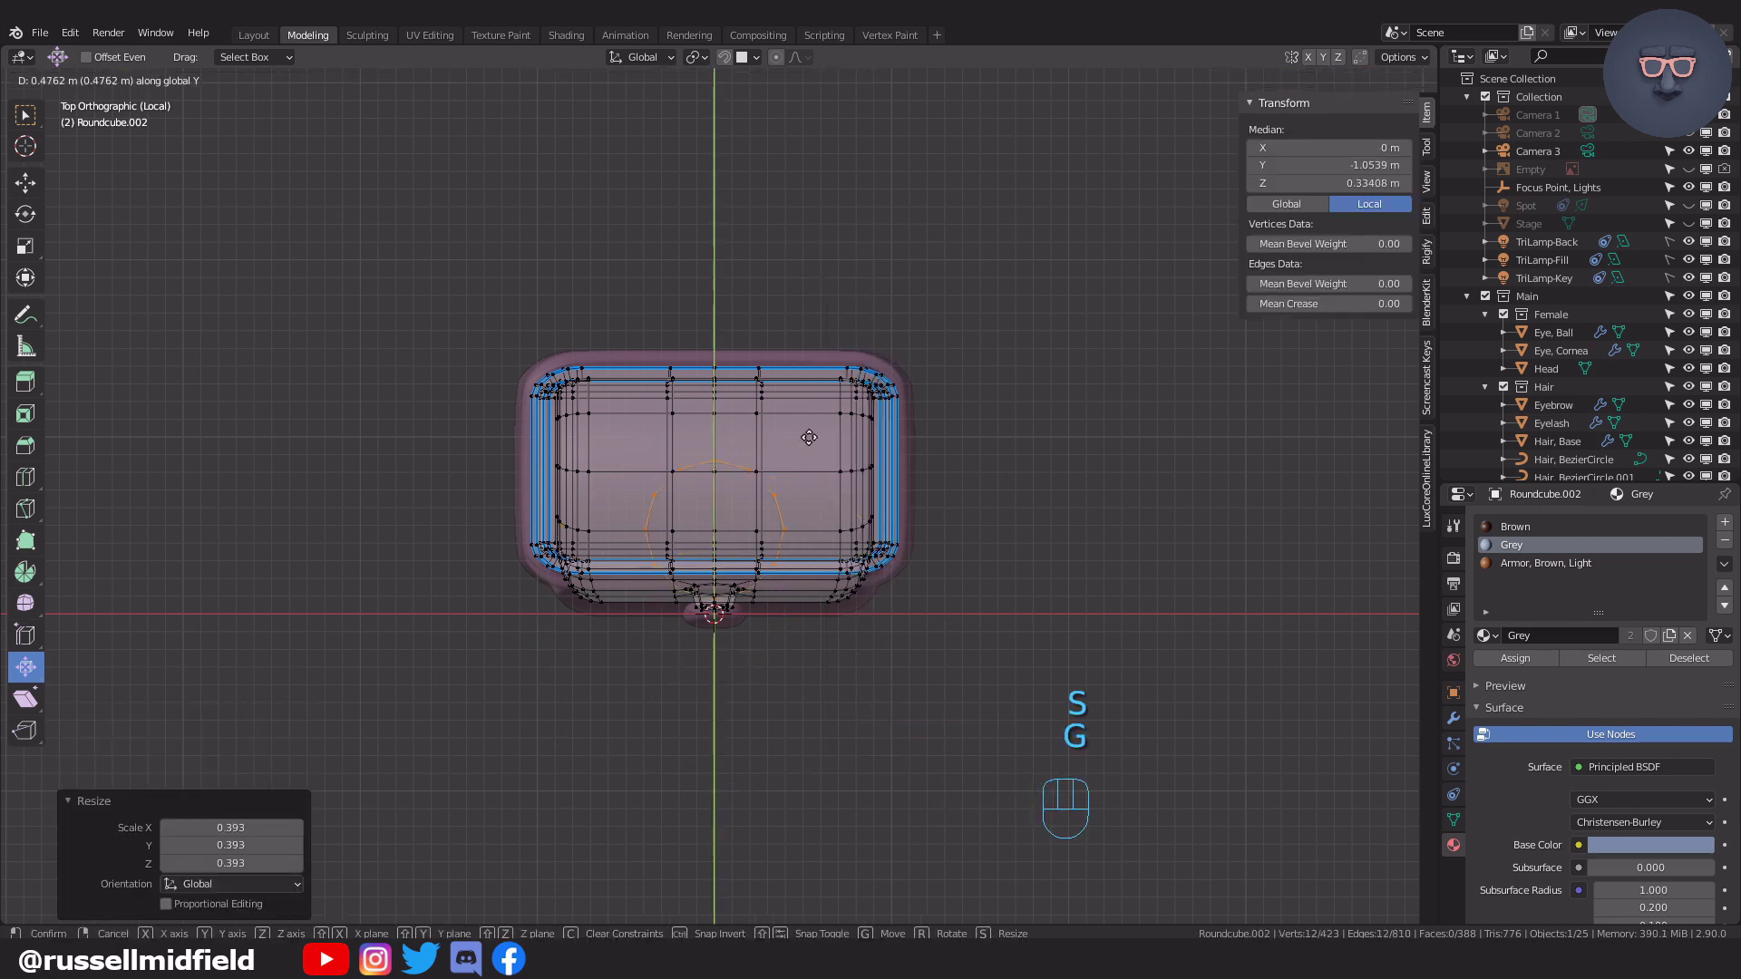
left_click(906, 404)
key("KP_1")
key("g")
key("z")
left_click(1005, 337)
Extrude the circle into a bottle wall and adjust the ring's height along Z in side view.
middle_click_drag(1005, 338, 906, 412)
key("e")
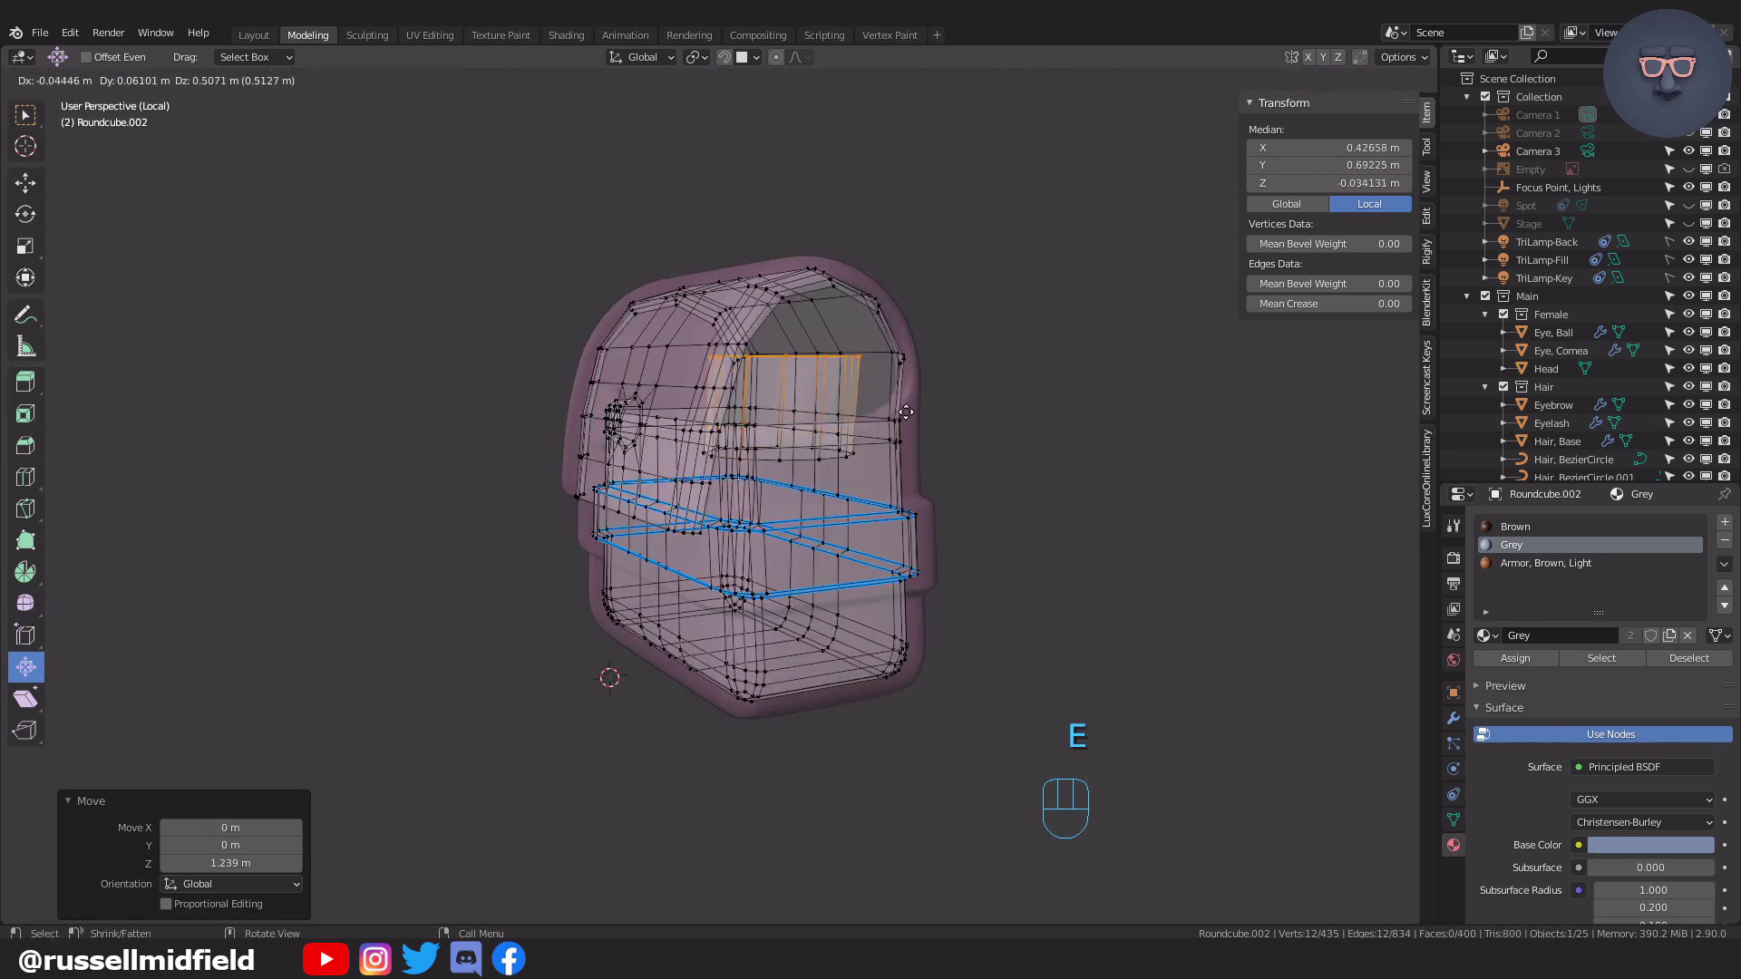
left_click(898, 387)
key("KP_3")
key("g")
key("z")
left_click(979, 463)
Extrude the bottle's top ring upward along Z and scale it in to form a tapered shoulder.
key("e")
key("z")
left_click(979, 401)
key("s")
left_click(911, 366)
Extrude a short neck above the bottle's shoulder and close its top with an inset face.
key("e")
left_click(911, 355)
key("f")
middle_click_drag(911, 354, 1033, 398)
key("i")
left_click(988, 409)
Set the mean bevel weight of the bottle's shoulder and neck edge loops to 1.00.
scroll(1034, 399, "up", 1)
left_click(630, 504, "alt")
middle_click_drag(789, 358, 785, 388)
left_click(709, 409, "alt")
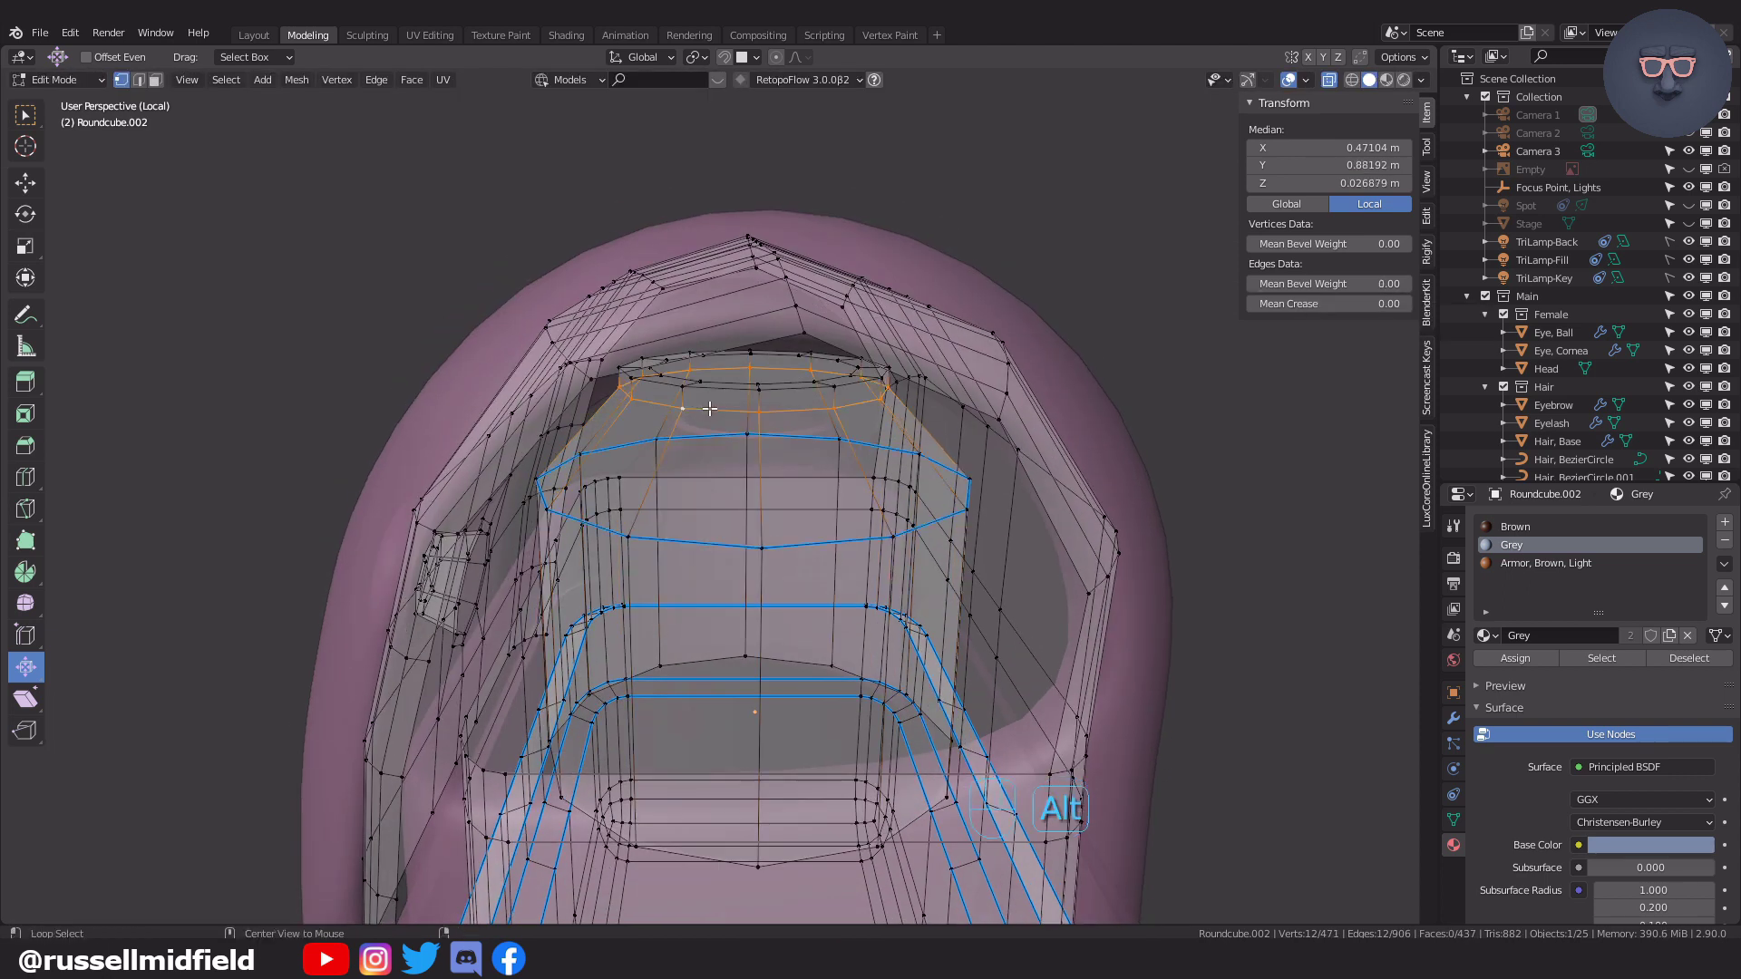
type("1.00")
Recalculate the normals of the entire pouch and bottle mesh to face outward.
middle_click_drag(1079, 398, 677, 486)
key("alt+z")
key("a")
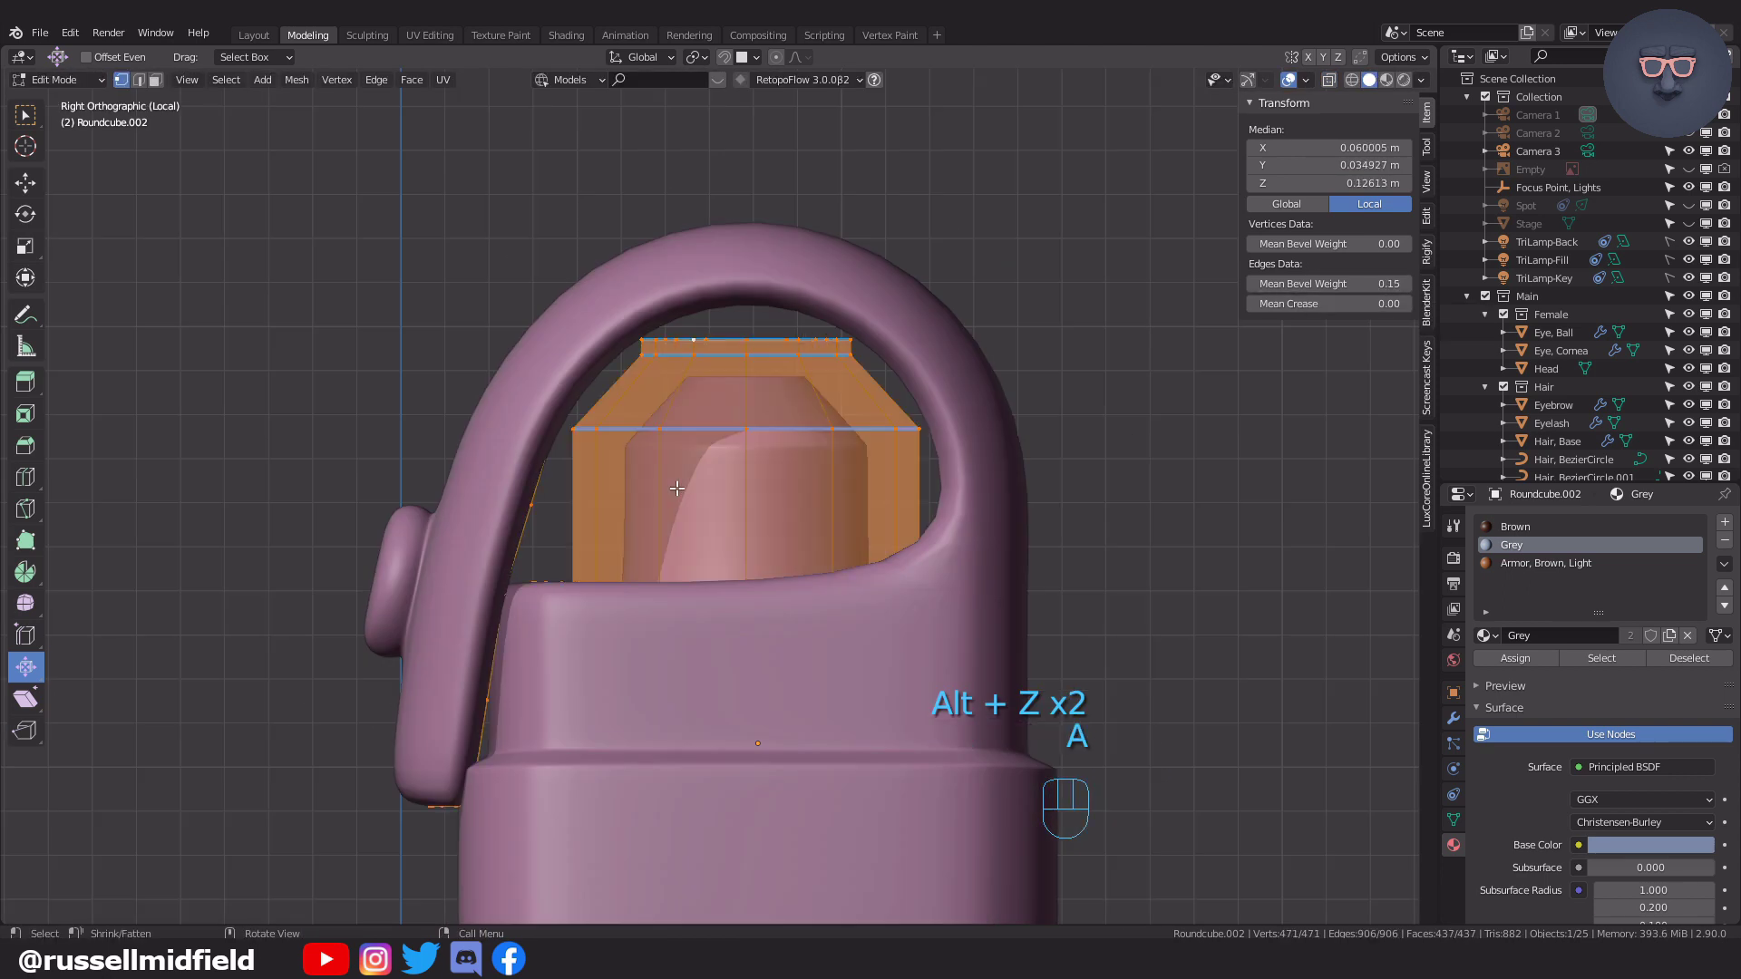
key("shift+n")
key("Tab")
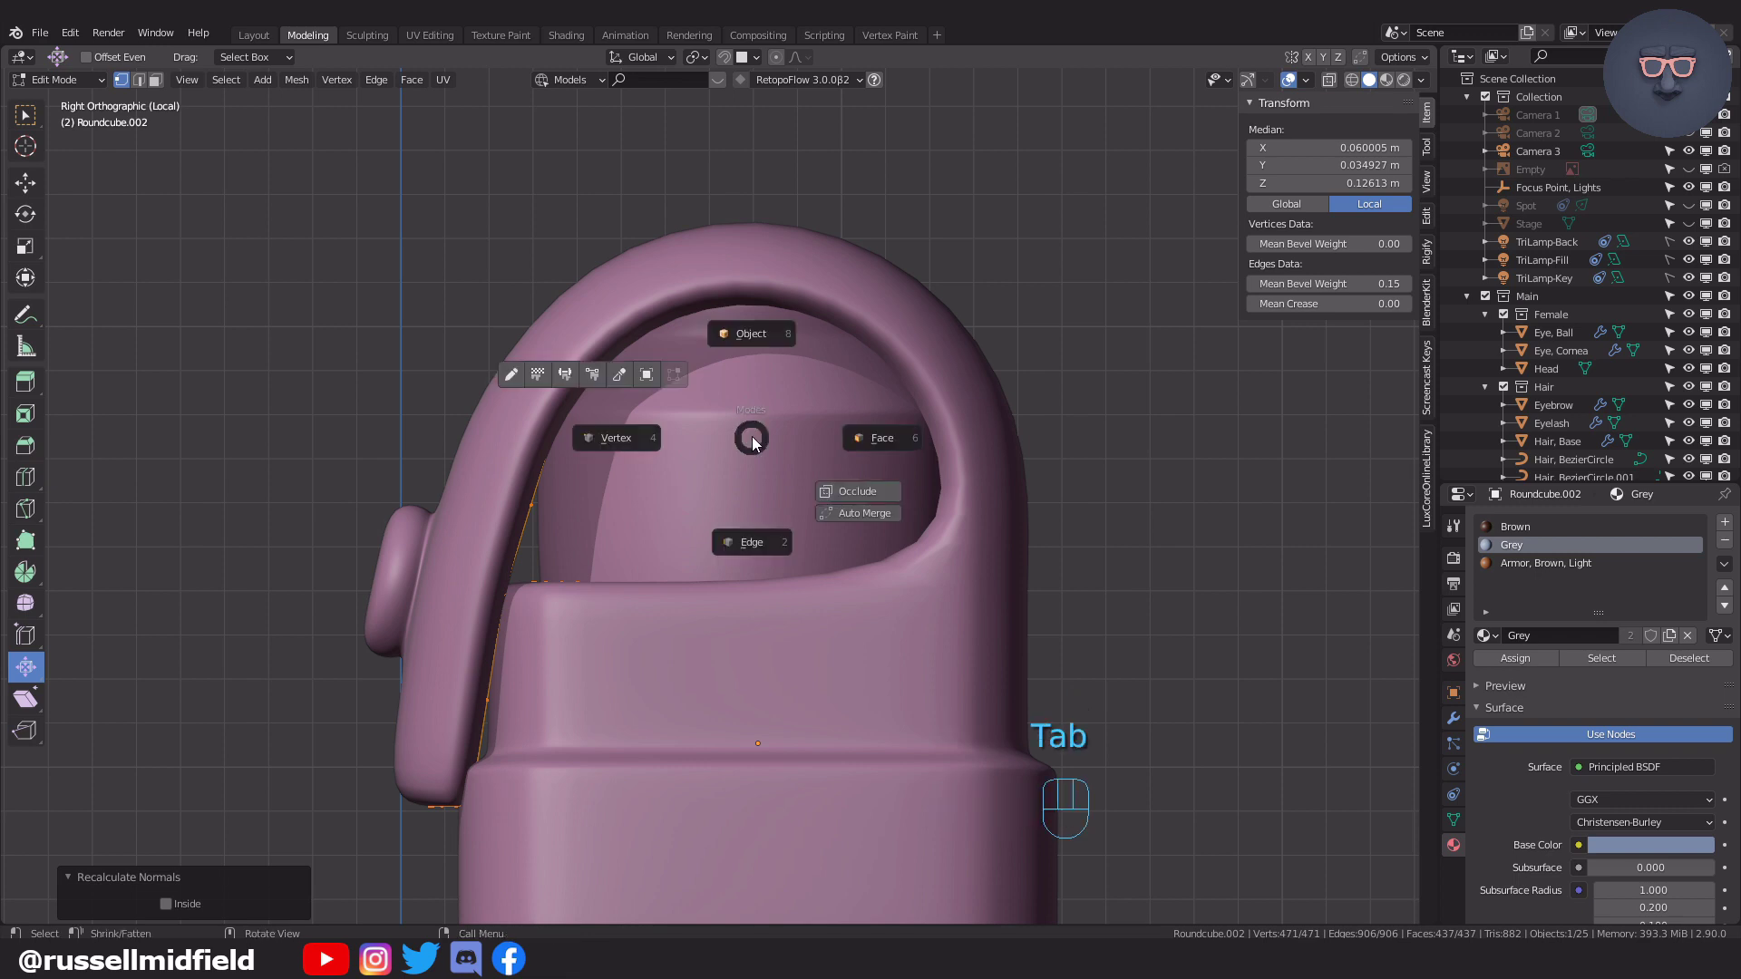
left_click(612, 450)
Scale the whole bottle down and reposition it along Z beneath the pouch's flap.
key("alt+z")
left_click(655, 426)
key("l")
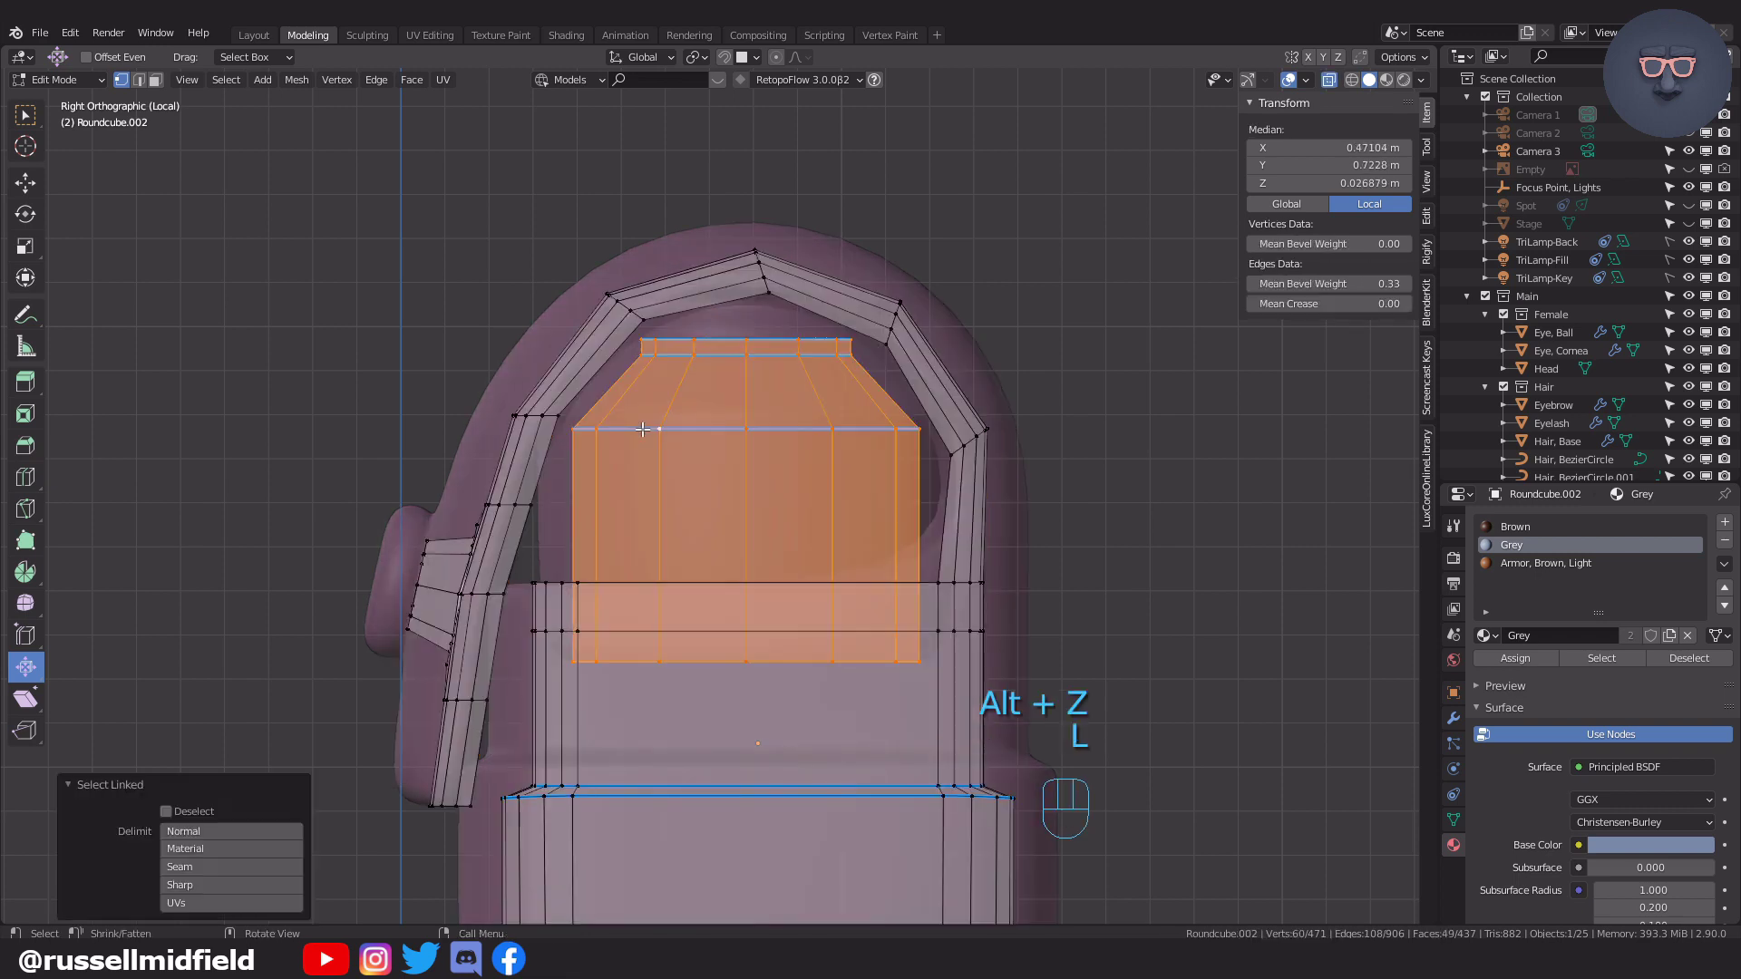
key("s")
left_click(961, 324)
key("g")
key("z")
left_click(959, 372)
Lower the bottle's bottom ring about 0.77 m along Z, and rescale the whole bottle.
key("alt+z")
key("g")
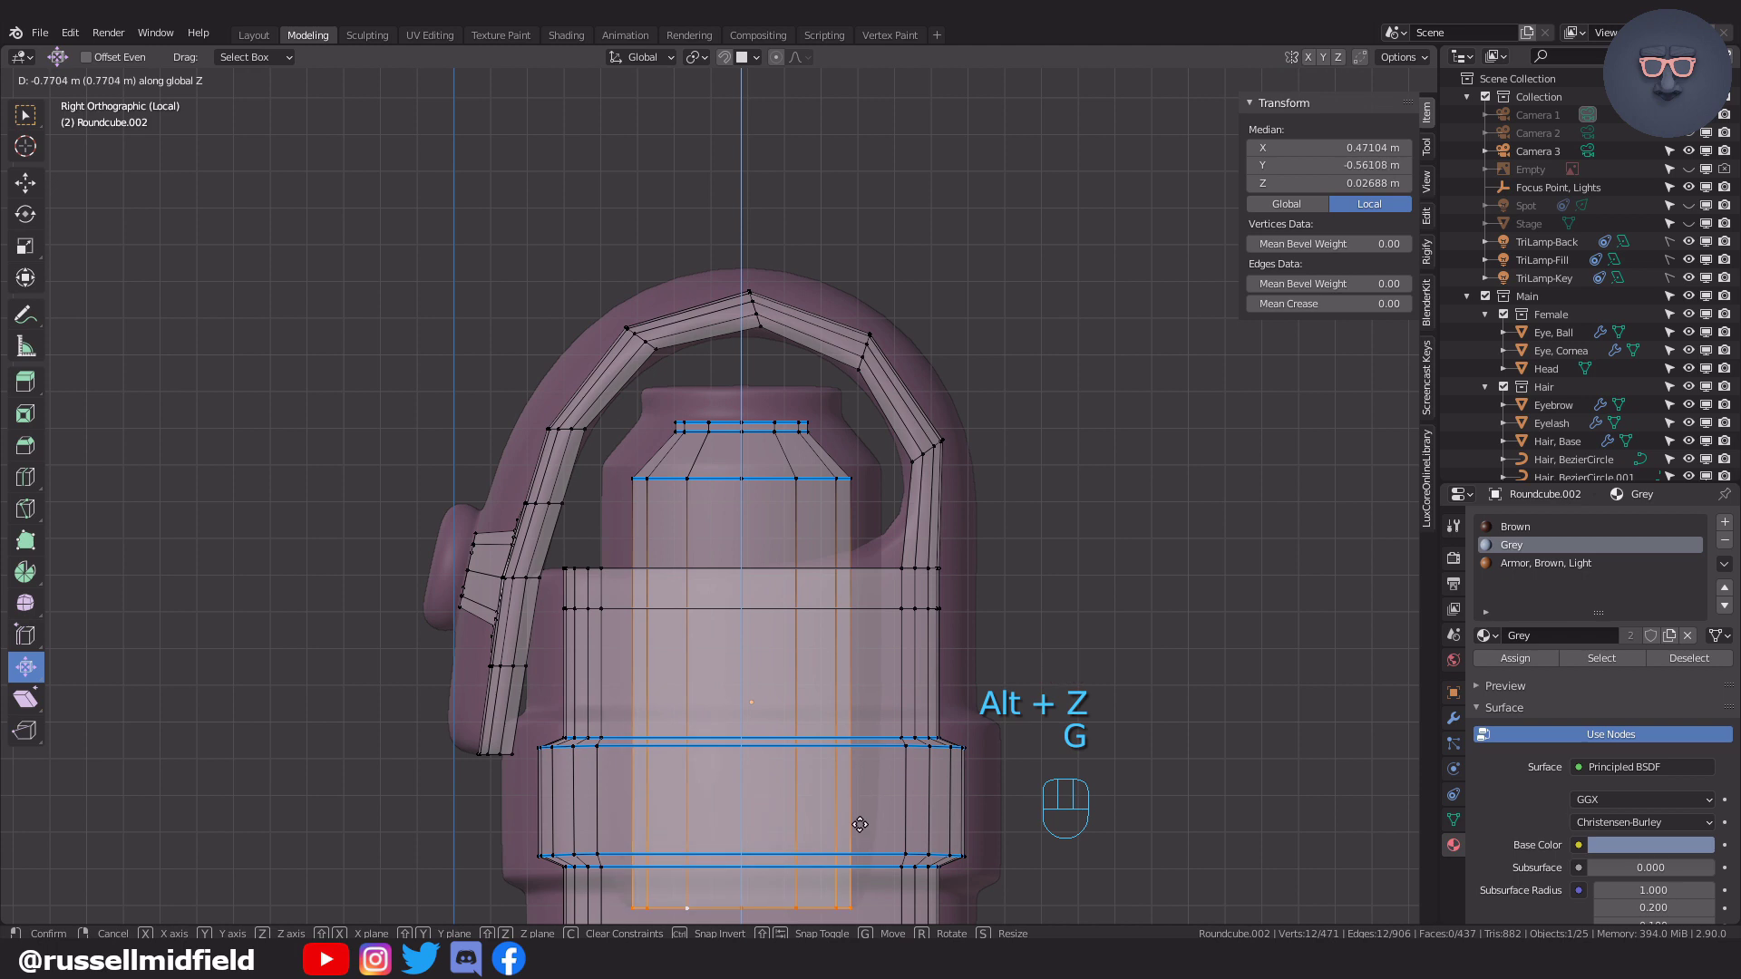
key("l")
key("s")
Duplicate the bottle along X in front view to place another one inside the pouch.
key("KP_1")
key("shift+d")
key("x")
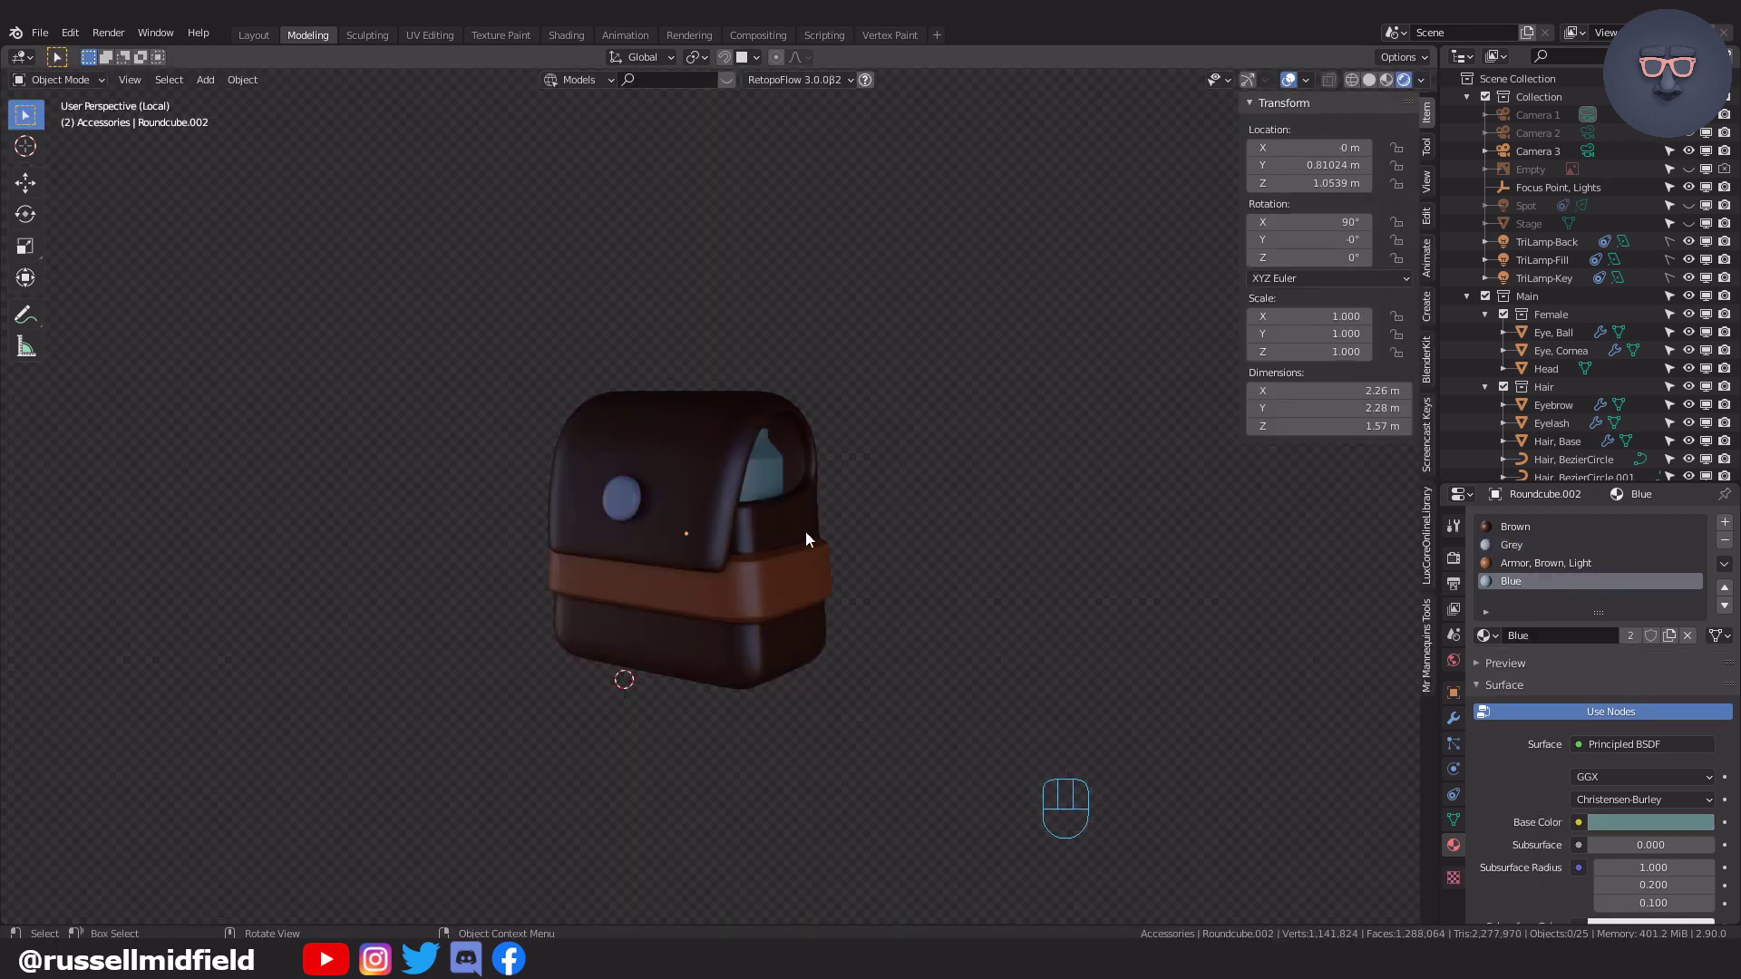
Bring back the full scene, then move the pouch toward the character's leg and enlarge it.
key("KP_Divide")
key("g")
left_click(1038, 637)
key("s")
left_click(1239, 681)
scroll(1238, 681, "up", 2)
middle_click_drag(1232, 676, 1021, 405, "shift")
Shift the pouch vertically to the thigh strap's height and rotate it about Z to face outward.
key("g")
key("z")
left_click(1024, 720)
middle_click_drag(1025, 720, 999, 509)
key("r")
key("z")
left_click(761, 287)
Move and tilt the pouch to match the thigh strap in front view, scaling it to 3.590.
key("KP_1")
key("g")
left_click(934, 576)
key("r")
left_click(983, 544)
key("s")
left_click(982, 515)
Move the pouch along Y to align it with the thigh, and fine-tune its rotation about Z.
key("g")
key("y")
left_click(1013, 542)
key("r")
key("z")
left_click(928, 411)
Seat the pouch on the thigh strap by shifting it along X and raising it about 0.523 m along Z.
key("KP_1")
middle_click_drag(849, 564, 874, 288, "shift")
key("g")
key("x")
left_click(864, 393)
key("g")
key("z")
left_click(952, 451)
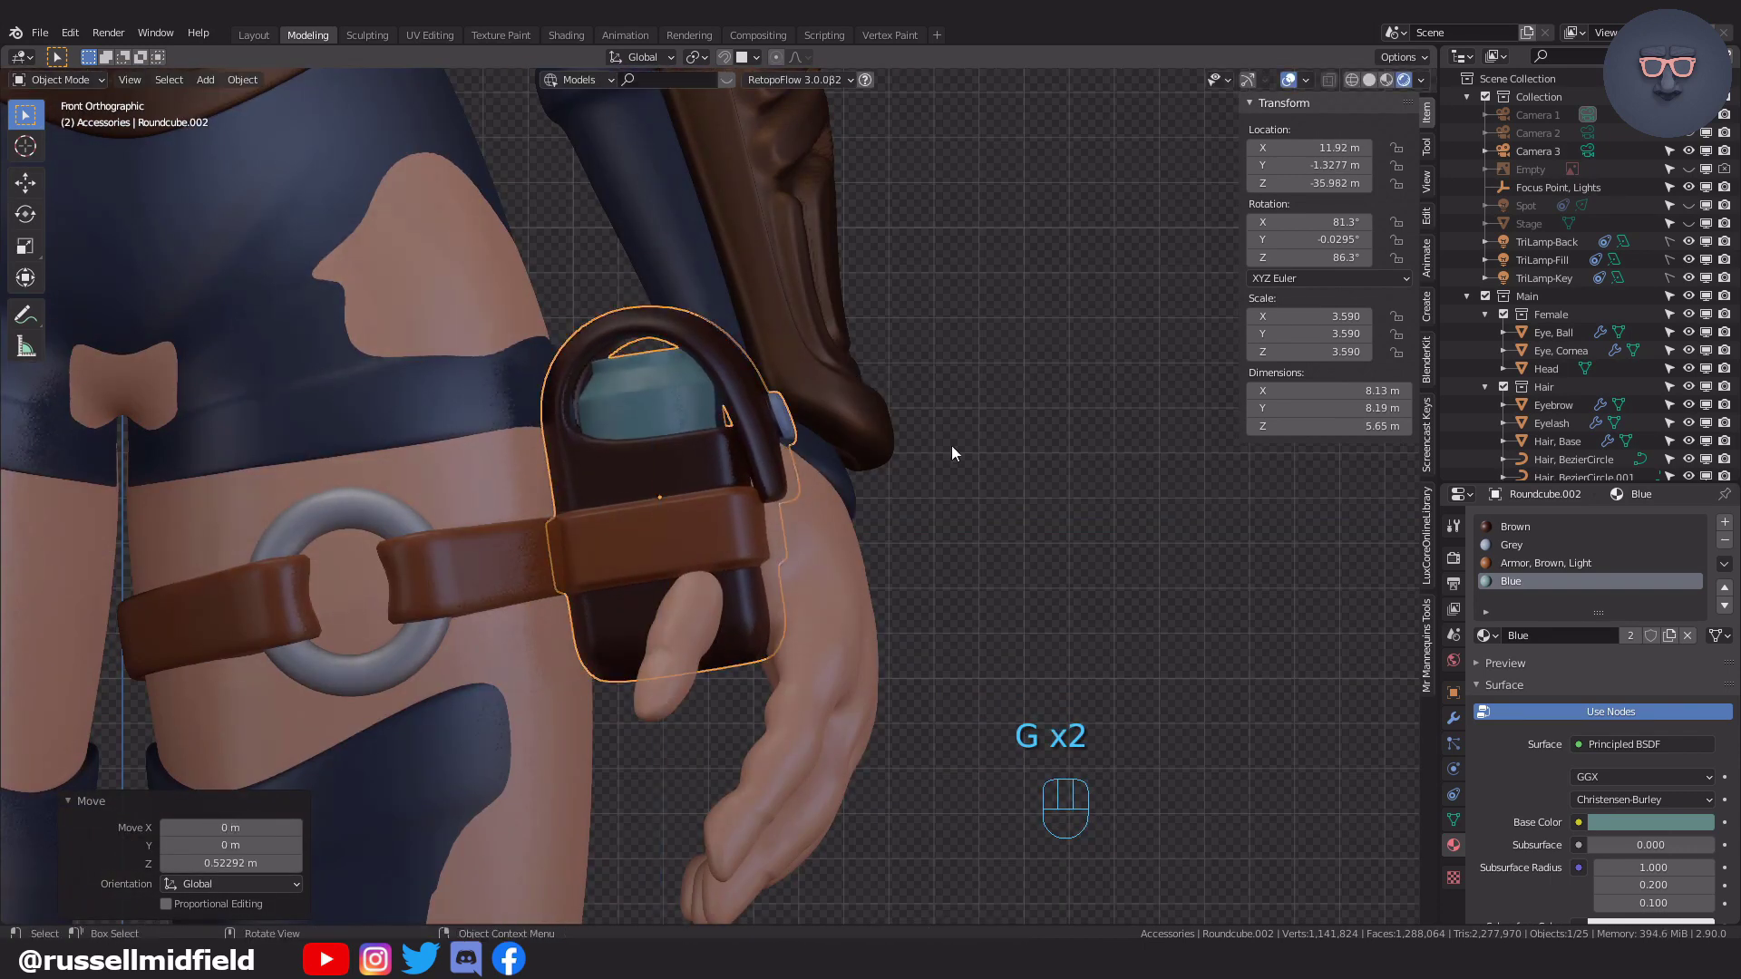
scroll(952, 451, "down", 3)
middle_click_drag(951, 451, 847, 462)
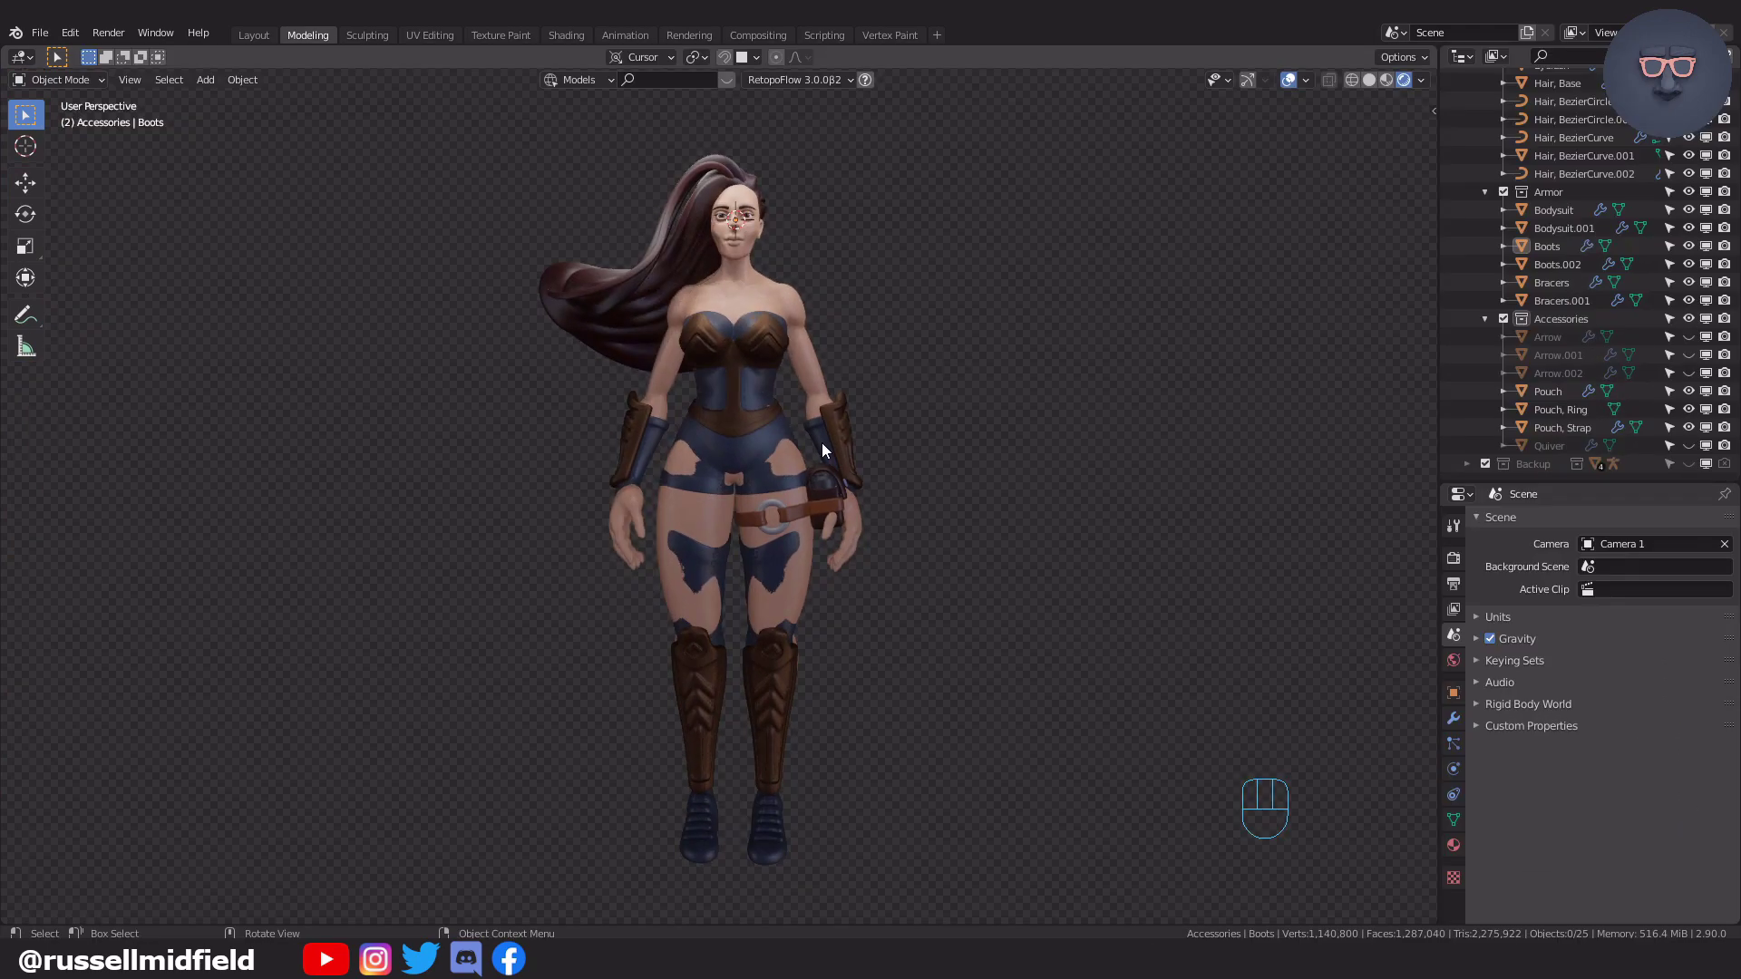
Isolate the bracers in local view and open their mesh for editing in front view.
left_click(824, 446)
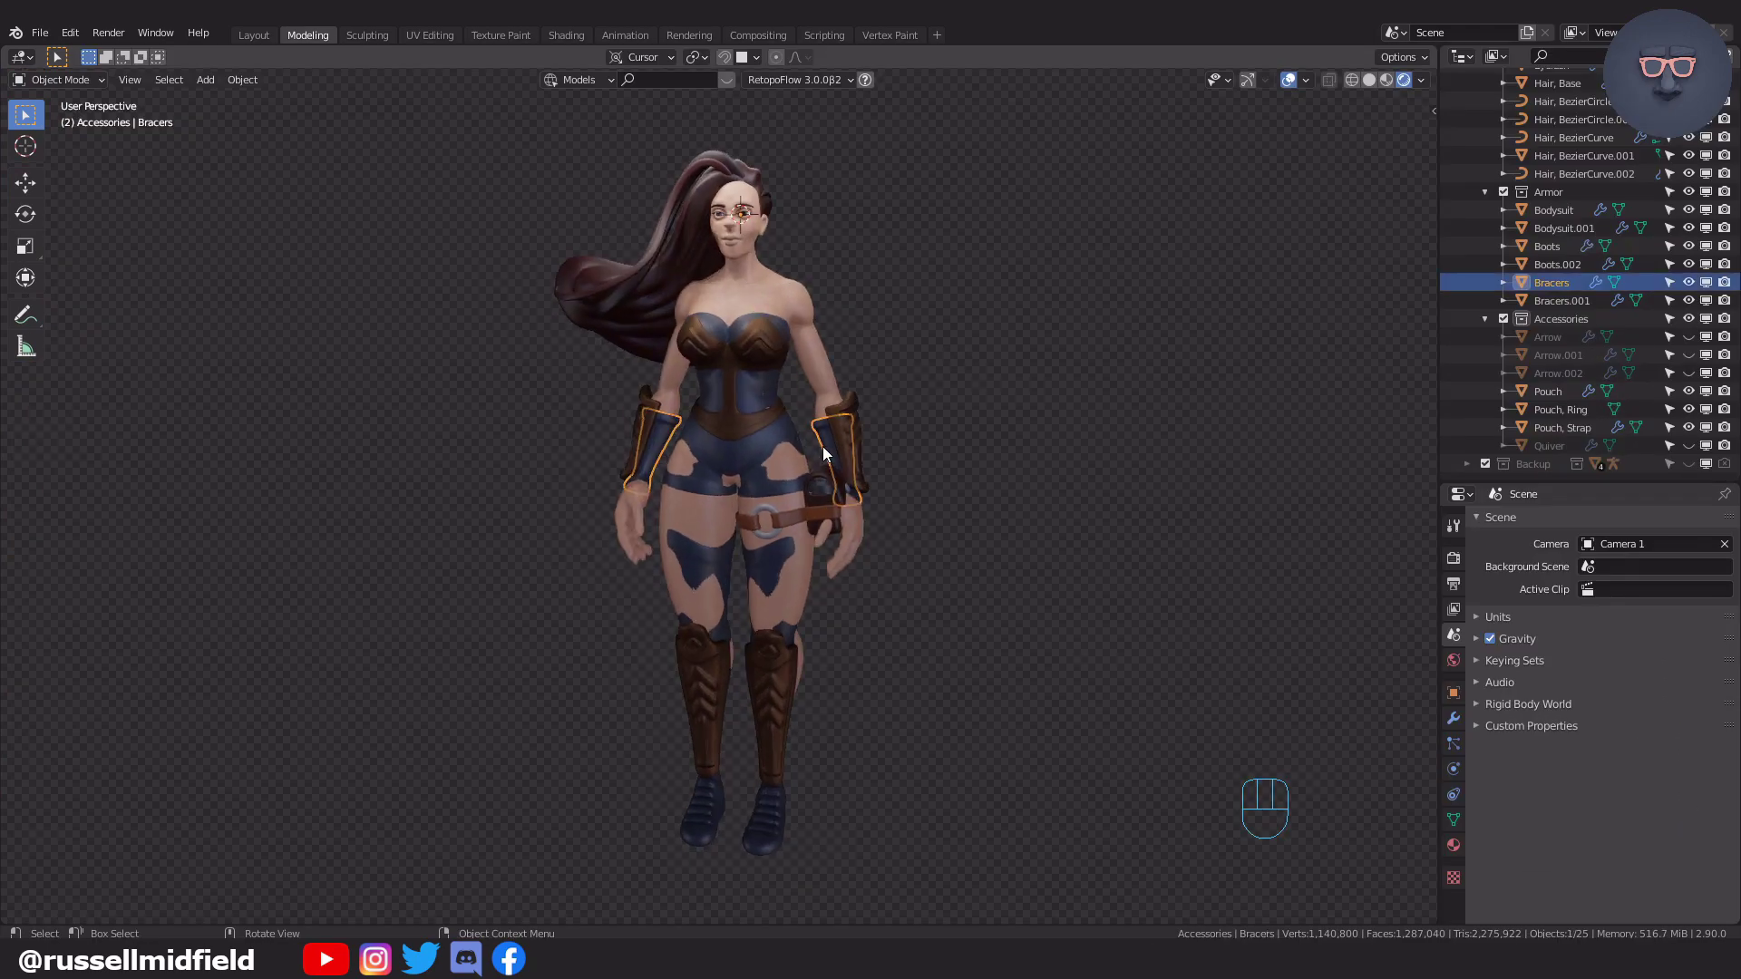
key("KP_Divide")
middle_click_drag(857, 437, 641, 423, "shift")
key("Tab")
key("KP_1")
scroll(640, 480, "up", 5)
Inset the band of faces around the bracer's upper middle by about 0.168 m and extrude it outward as a raised guard strap.
left_click(610, 553, "alt")
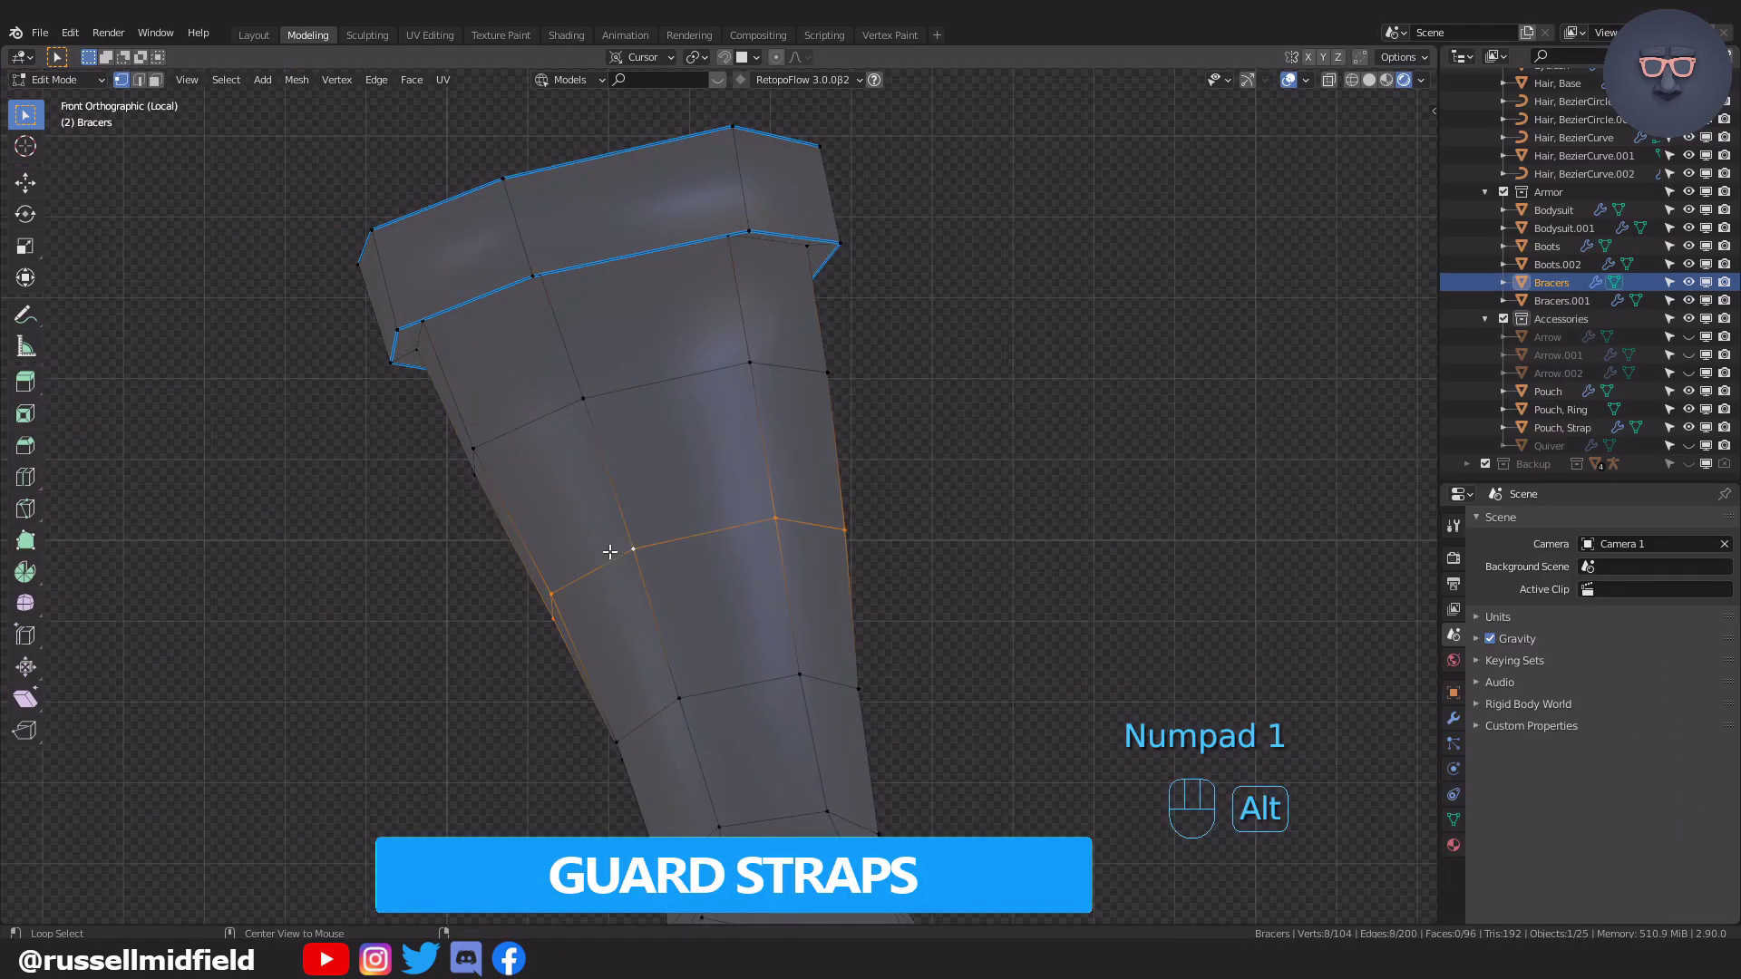
left_click(594, 397, "alt+shift")
middle_click_drag(924, 374, 942, 428, "shift")
key("i")
left_click(971, 382)
key("e")
key("s")
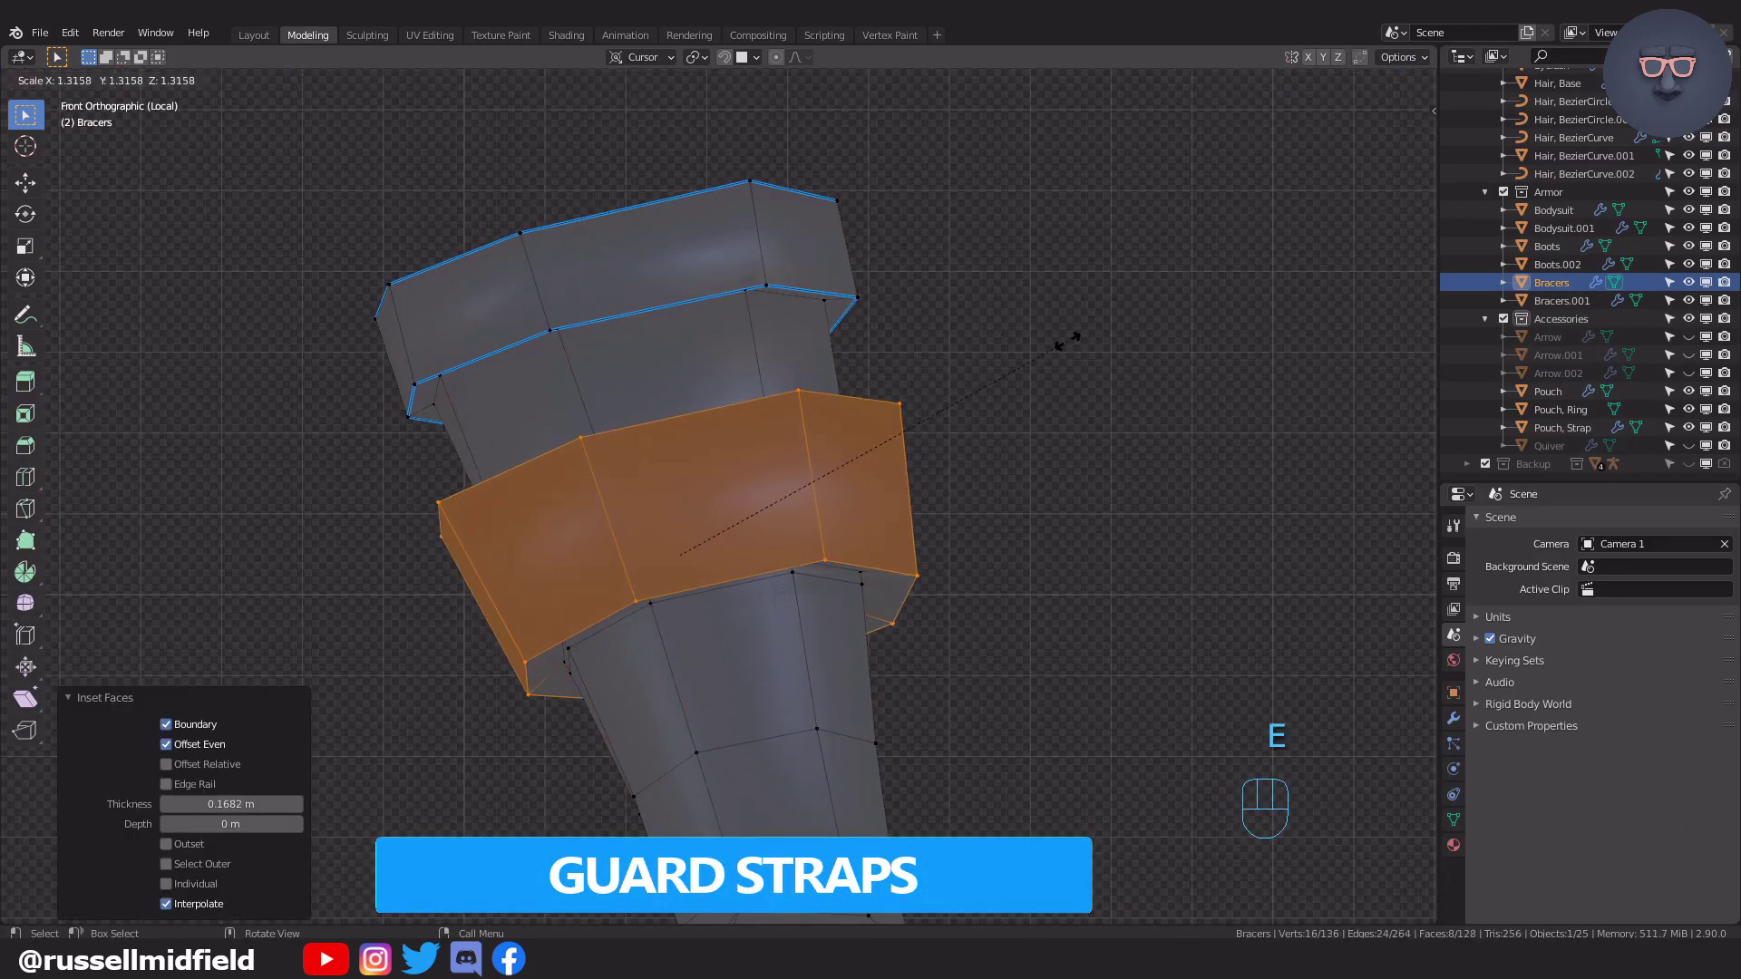
left_click(1044, 342)
middle_click_drag(1044, 342, 1052, 413)
mouse_move(1052, 413)
middle_mouse_down()
mouse_move(1084, 392)
mouse_move(1055, 420)
middle_mouse_up()
key("Tab")
left_click(1072, 444)
scroll(1072, 444, "down", 6)
Extend the selection to all faces of the bracer's strap and assign them the Armor, Accent material in a new slot.
scroll(1055, 420, "up", 4)
left_click(898, 490)
scroll(896, 492, "up", 3)
key("Tab")
left_click(805, 515)
middle_click_drag(808, 514, 1055, 510)
key("ctrl+KP_Add")
scroll(1055, 510, "down", 1)
left_click(1453, 845)
left_click(1725, 523)
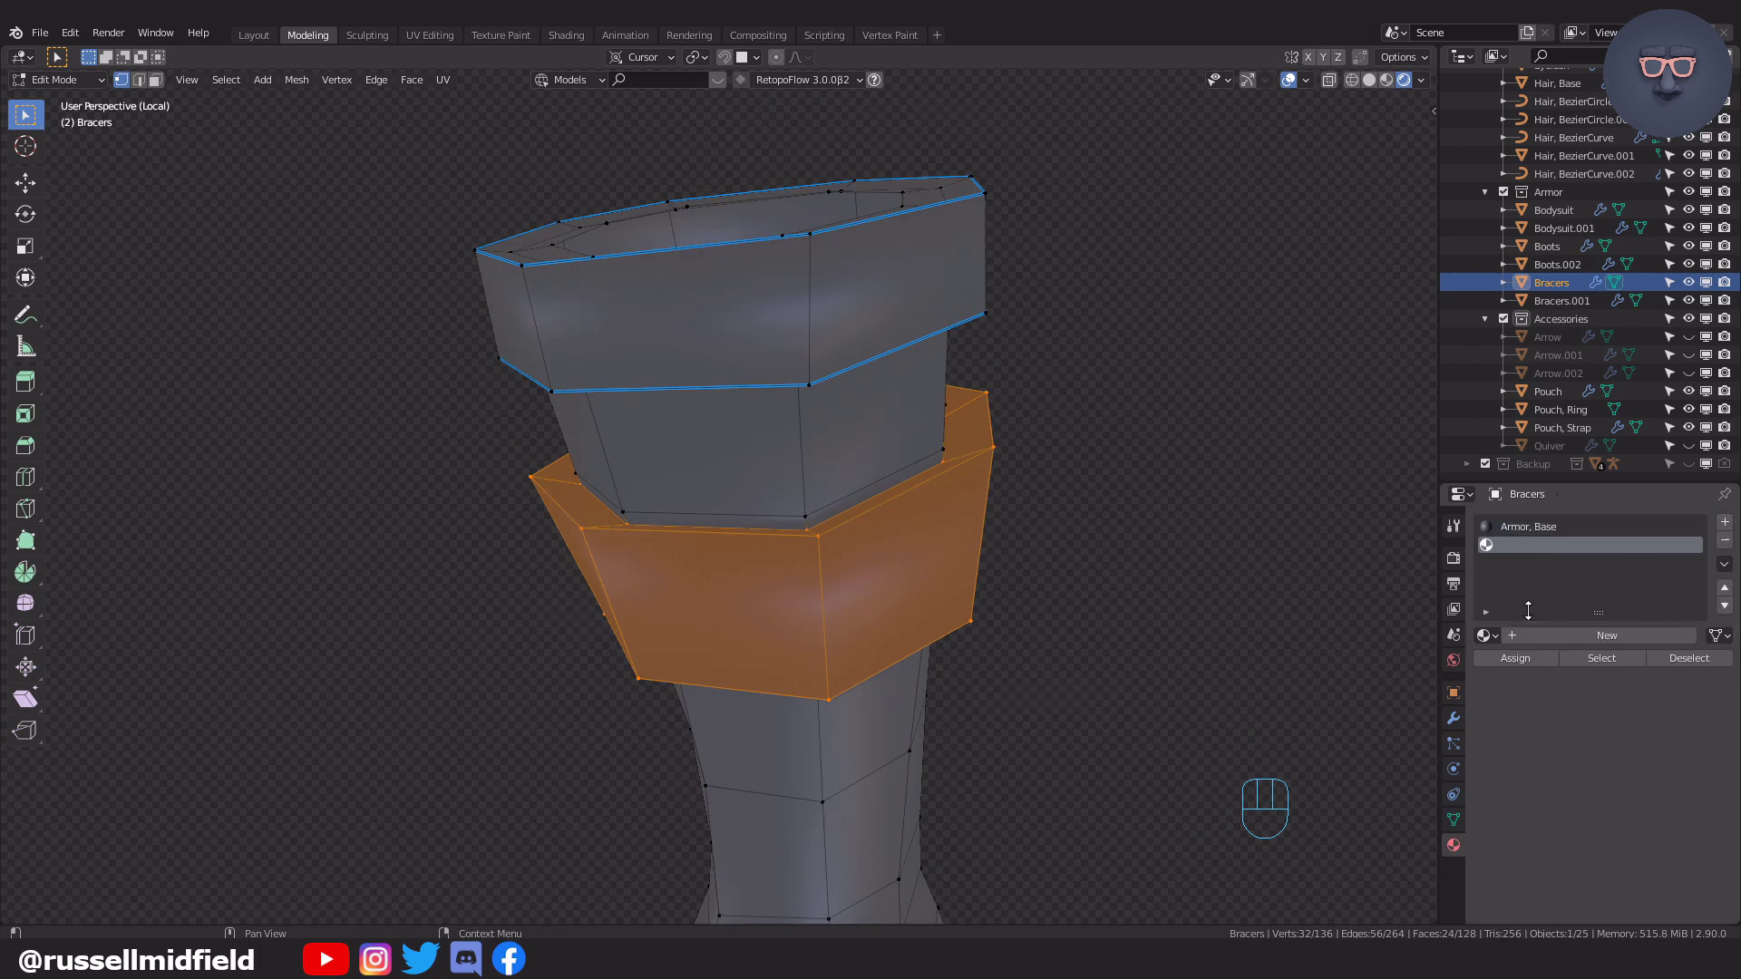
left_click(1487, 636)
left_click(1532, 661)
left_click(1523, 663)
key("Tab")
left_click(1136, 363)
scroll(997, 553, "down", 5)
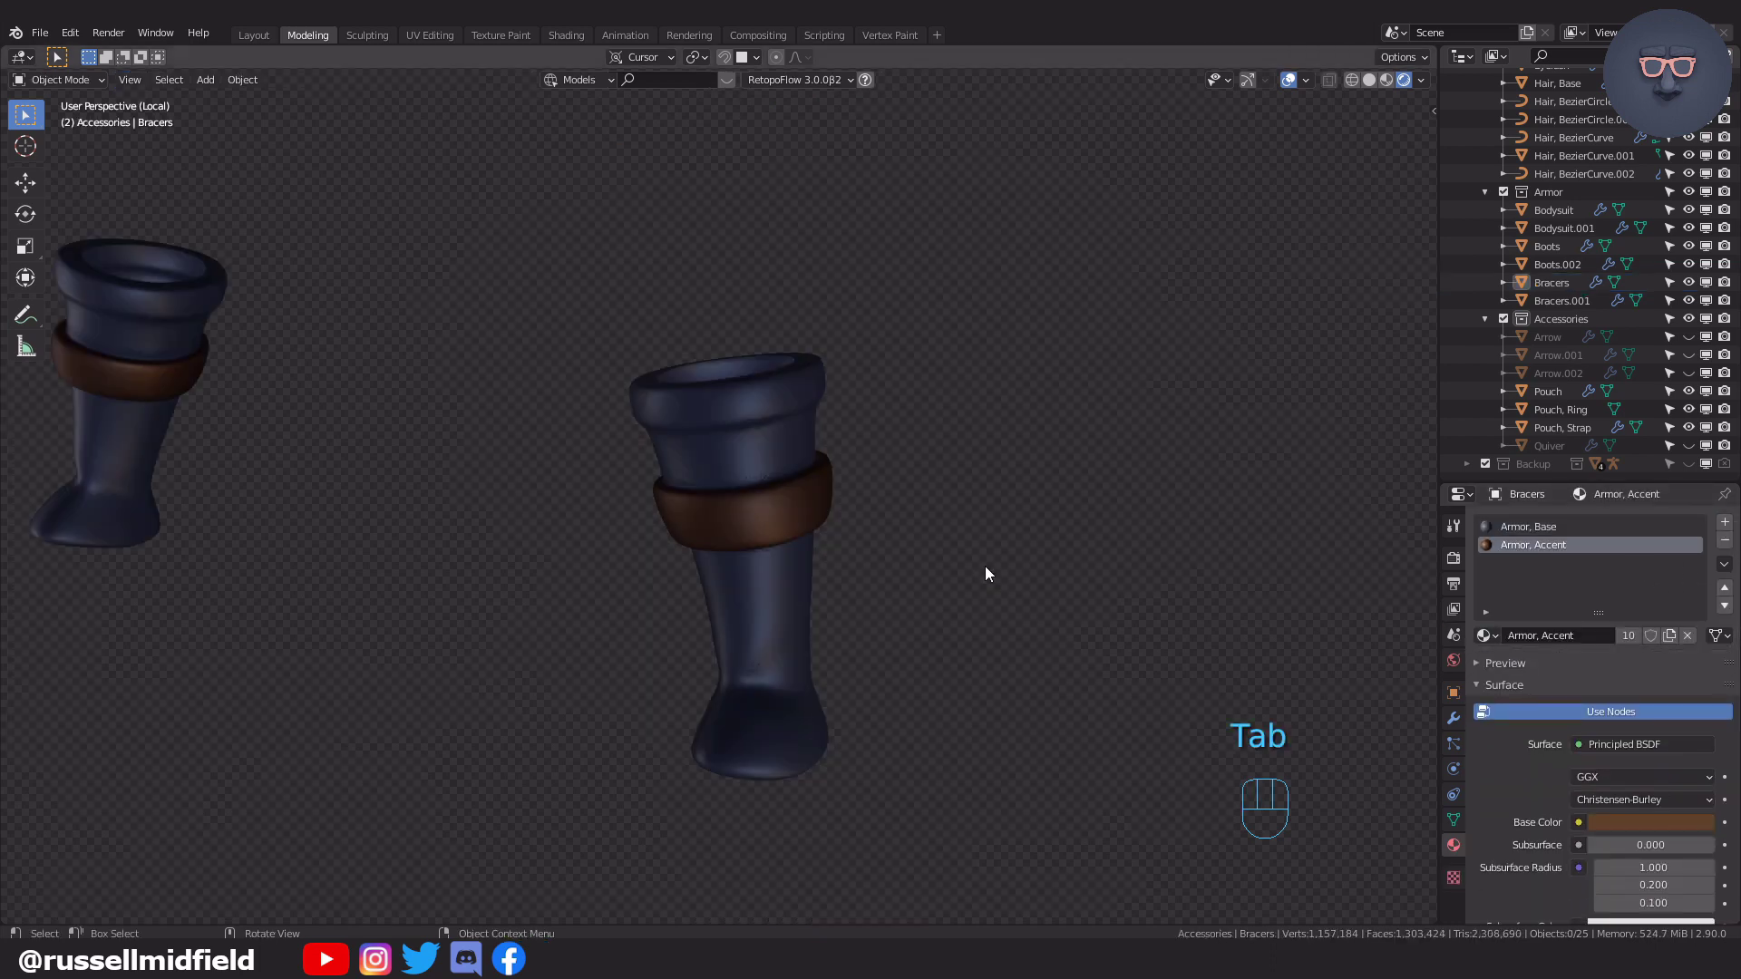
Isolate the boots in local view and open their mesh for editing.
key("KP_Divide")
left_click(797, 581)
key("KP_Divide")
middle_click_drag(942, 462, 892, 423, "shift")
scroll(925, 447, "up", 4)
key("Tab")
Inset the ring of faces between two edge loops around the boot's calf and extrude it outward as a guard strap.
scroll(880, 431, "up", 3)
left_click(711, 497, "alt")
left_click(726, 734, "alt+shift")
middle_click_drag(752, 516, 857, 459)
left_click(692, 482, "shift")
middle_click_drag(1033, 419, 949, 427)
key("i")
left_click(977, 346)
key("e")
key("s")
left_click(983, 374)
Try the Armor, Accent material on the boot strap's faces in a new slot, and undo that assignment.
key("ctrl+KP_Add")
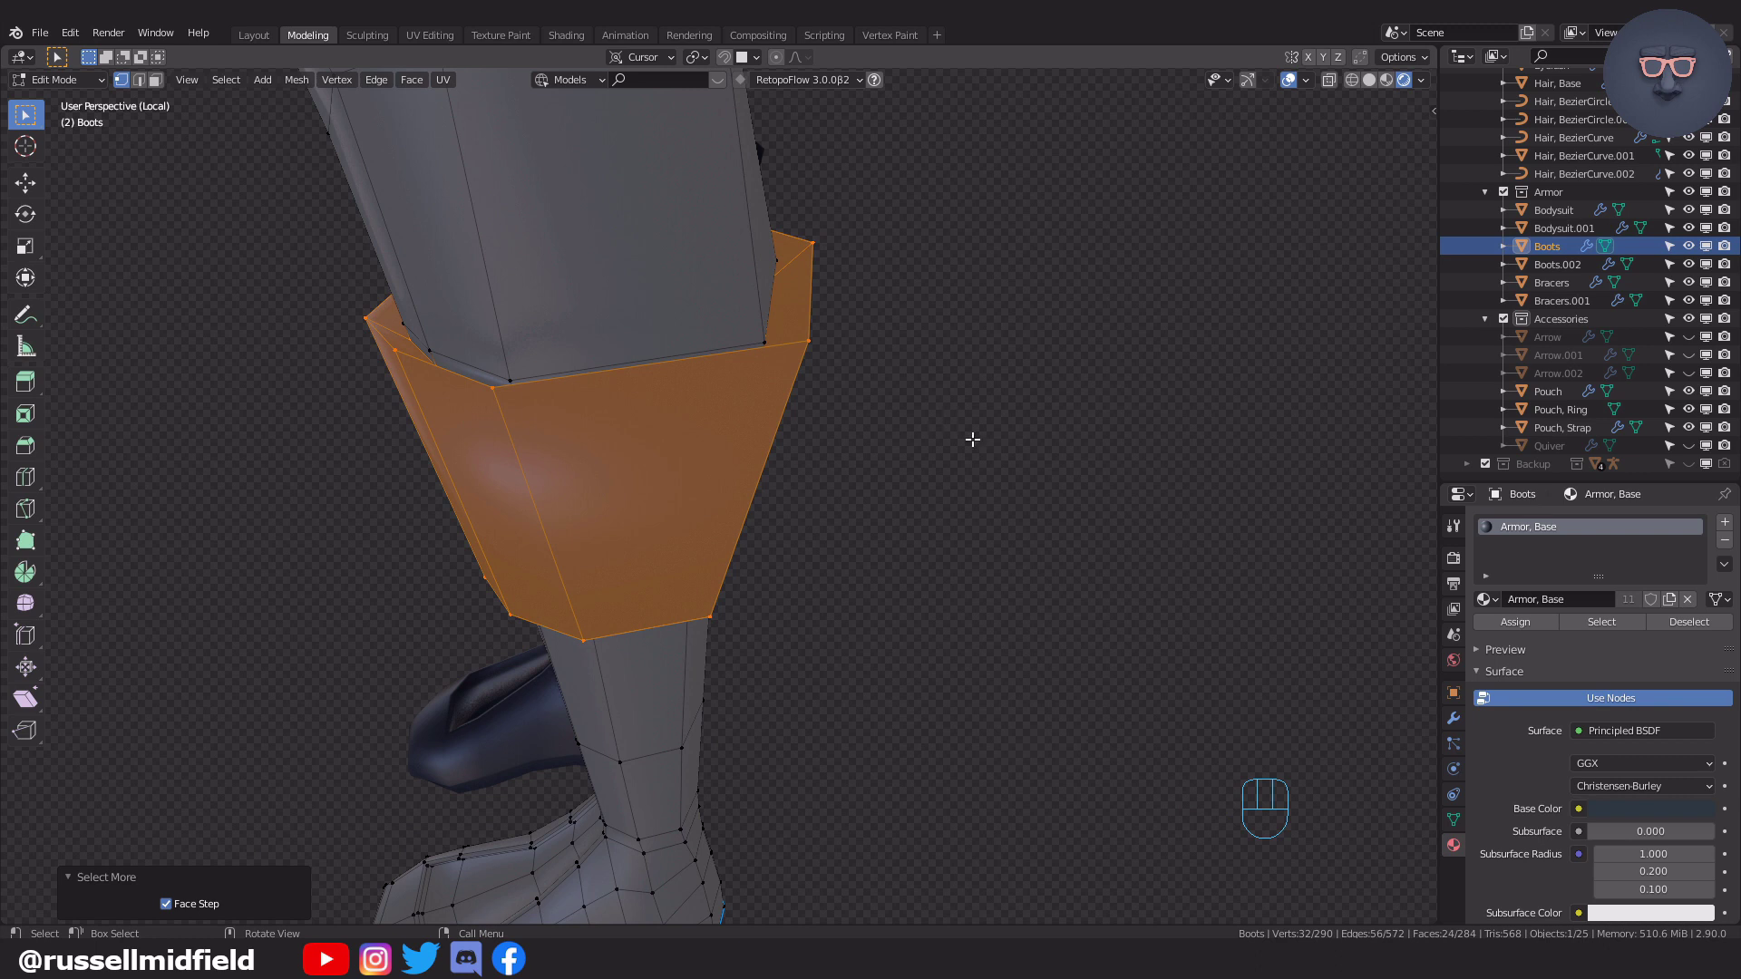
left_click(1725, 522)
left_click(1484, 636)
left_click(1508, 666)
left_click(1508, 664)
middle_click_drag(1015, 439, 967, 385)
key("Tab")
left_click(977, 311)
scroll(977, 313, "down", 3)
mouse_move(934, 453)
middle_mouse_down()
mouse_move(1001, 522)
mouse_move(932, 488)
middle_mouse_up()
scroll(930, 484, "up", 3)
key("ctrl+z")
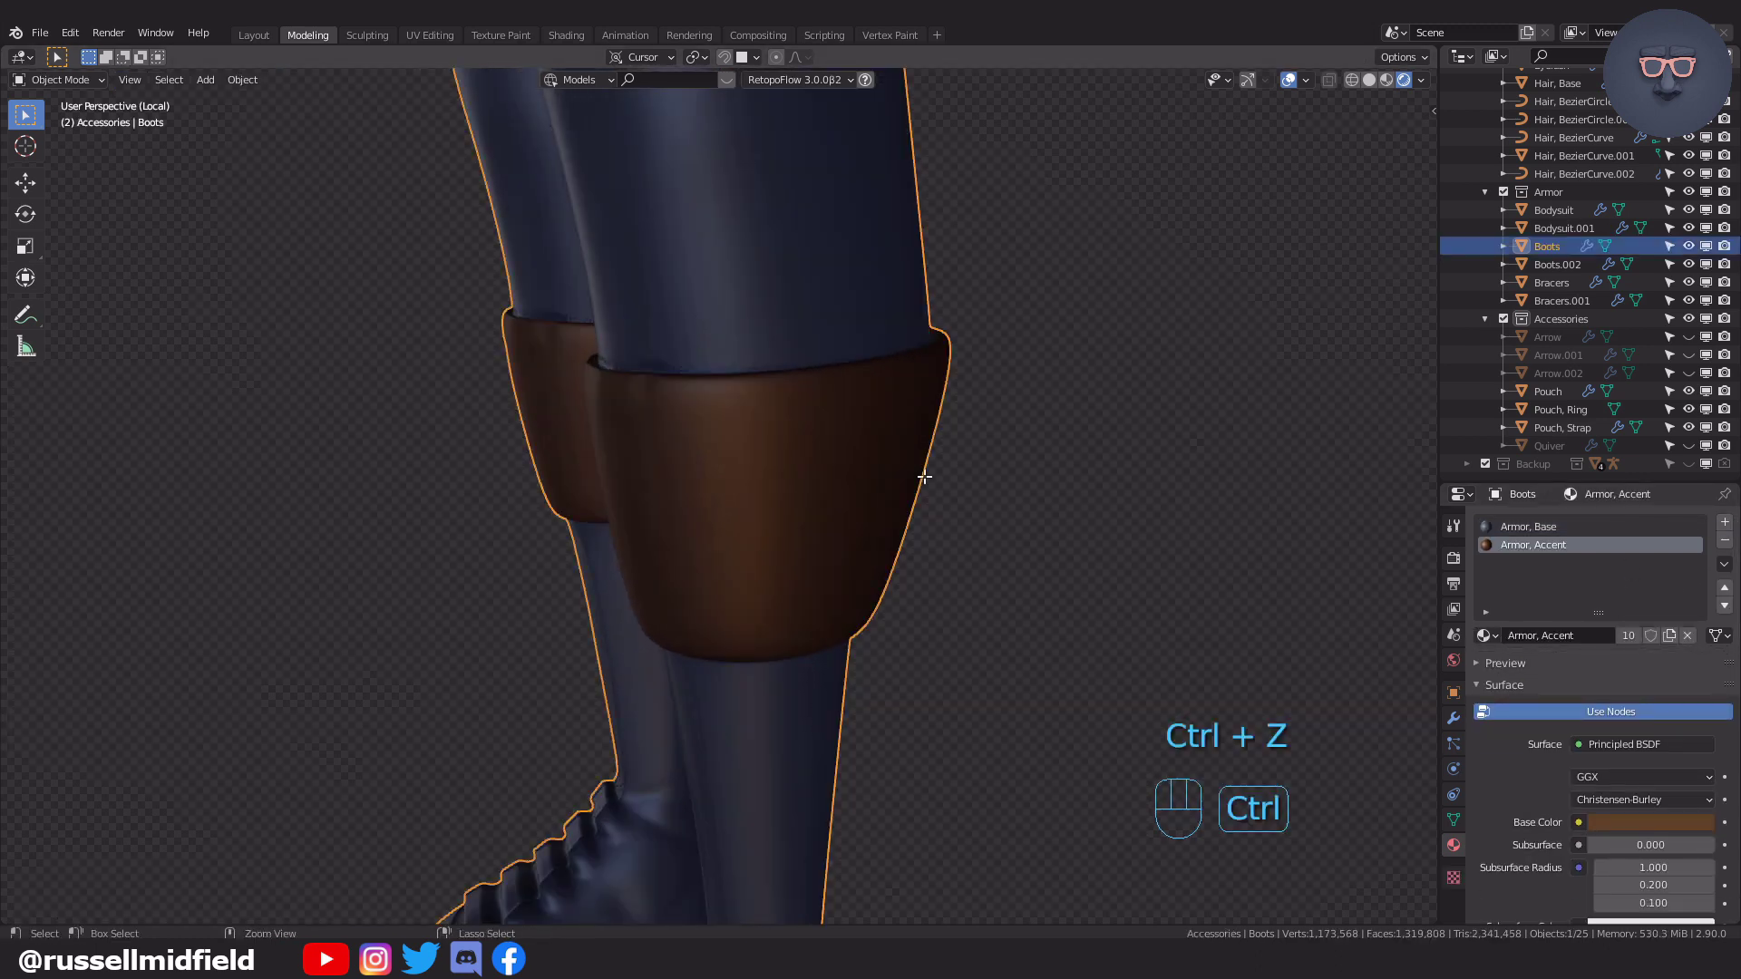
key("ctrl+z")
Slide the boot strap's upper and lower outer edge loops along the surface to adjust the strap's profile.
left_click(908, 339, "alt")
key("g")
key("g")
left_click(1100, 345)
left_click(882, 661, "alt")
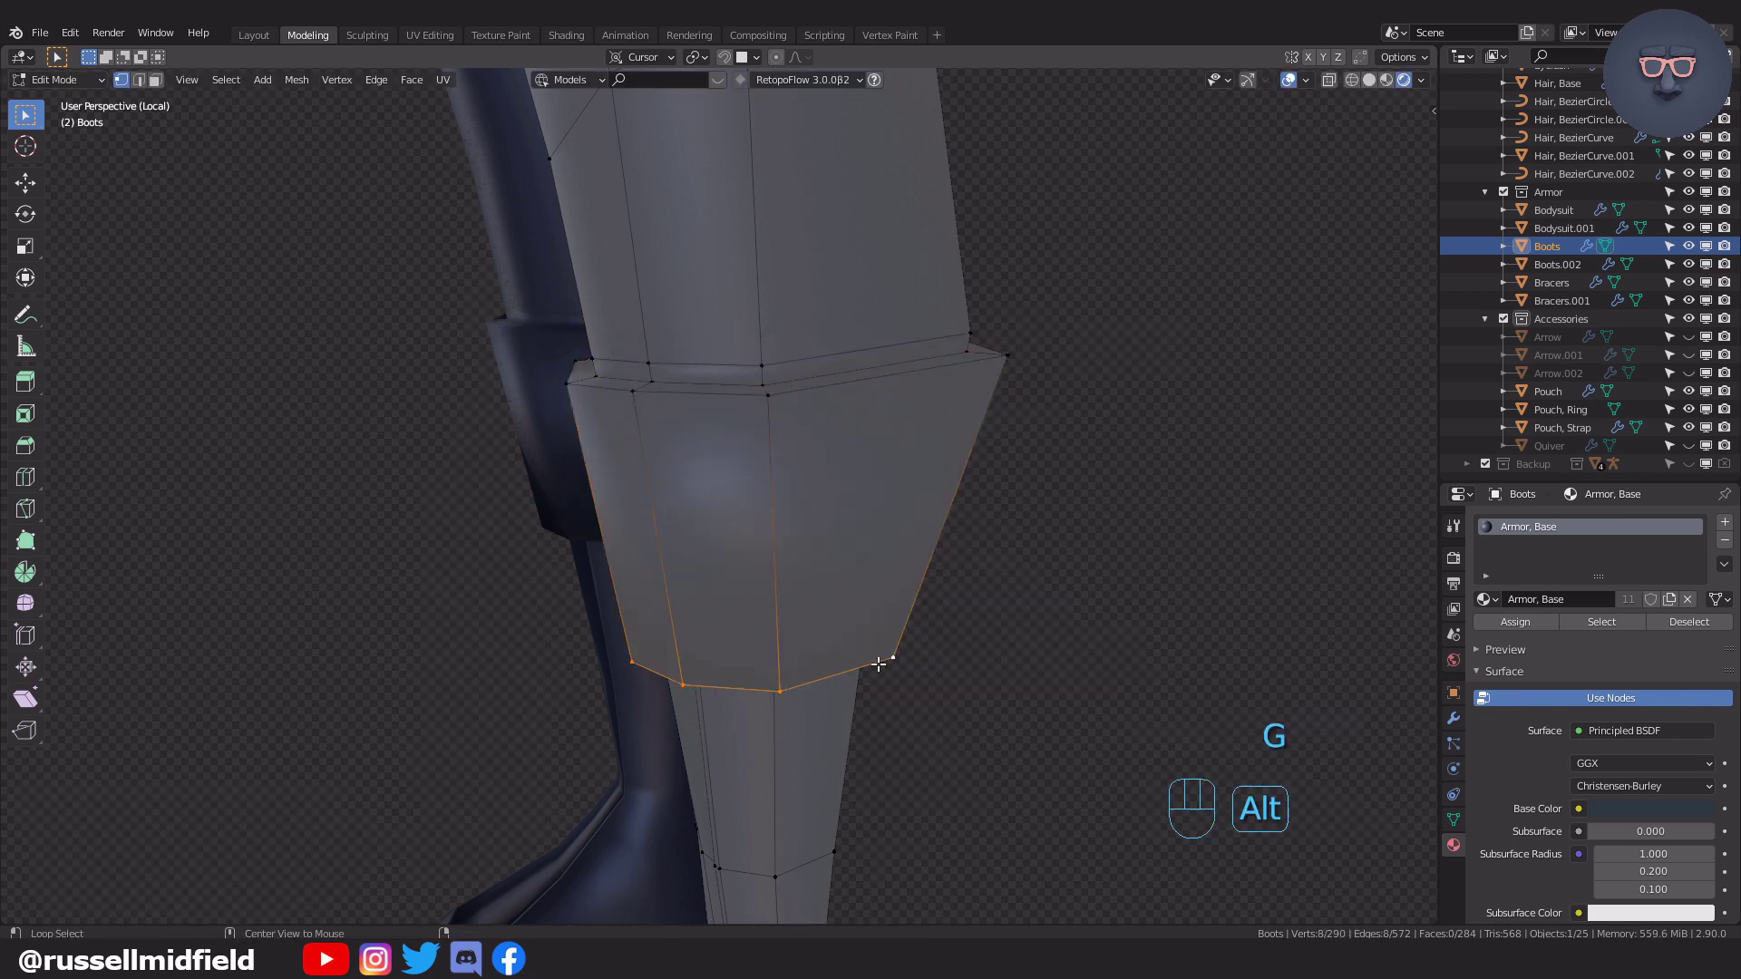
key("g")
key("g")
left_click(1081, 588)
key("Tab")
left_click(1155, 270)
Try replacing the boots' Multires modifier with a fresh one subdivided to level 4, and undo the replacement.
middle_click_drag(934, 421, 970, 443)
left_click(913, 446)
left_click(1454, 718)
scroll(1688, 620, "down", 8)
scroll(1695, 689, "up", 8)
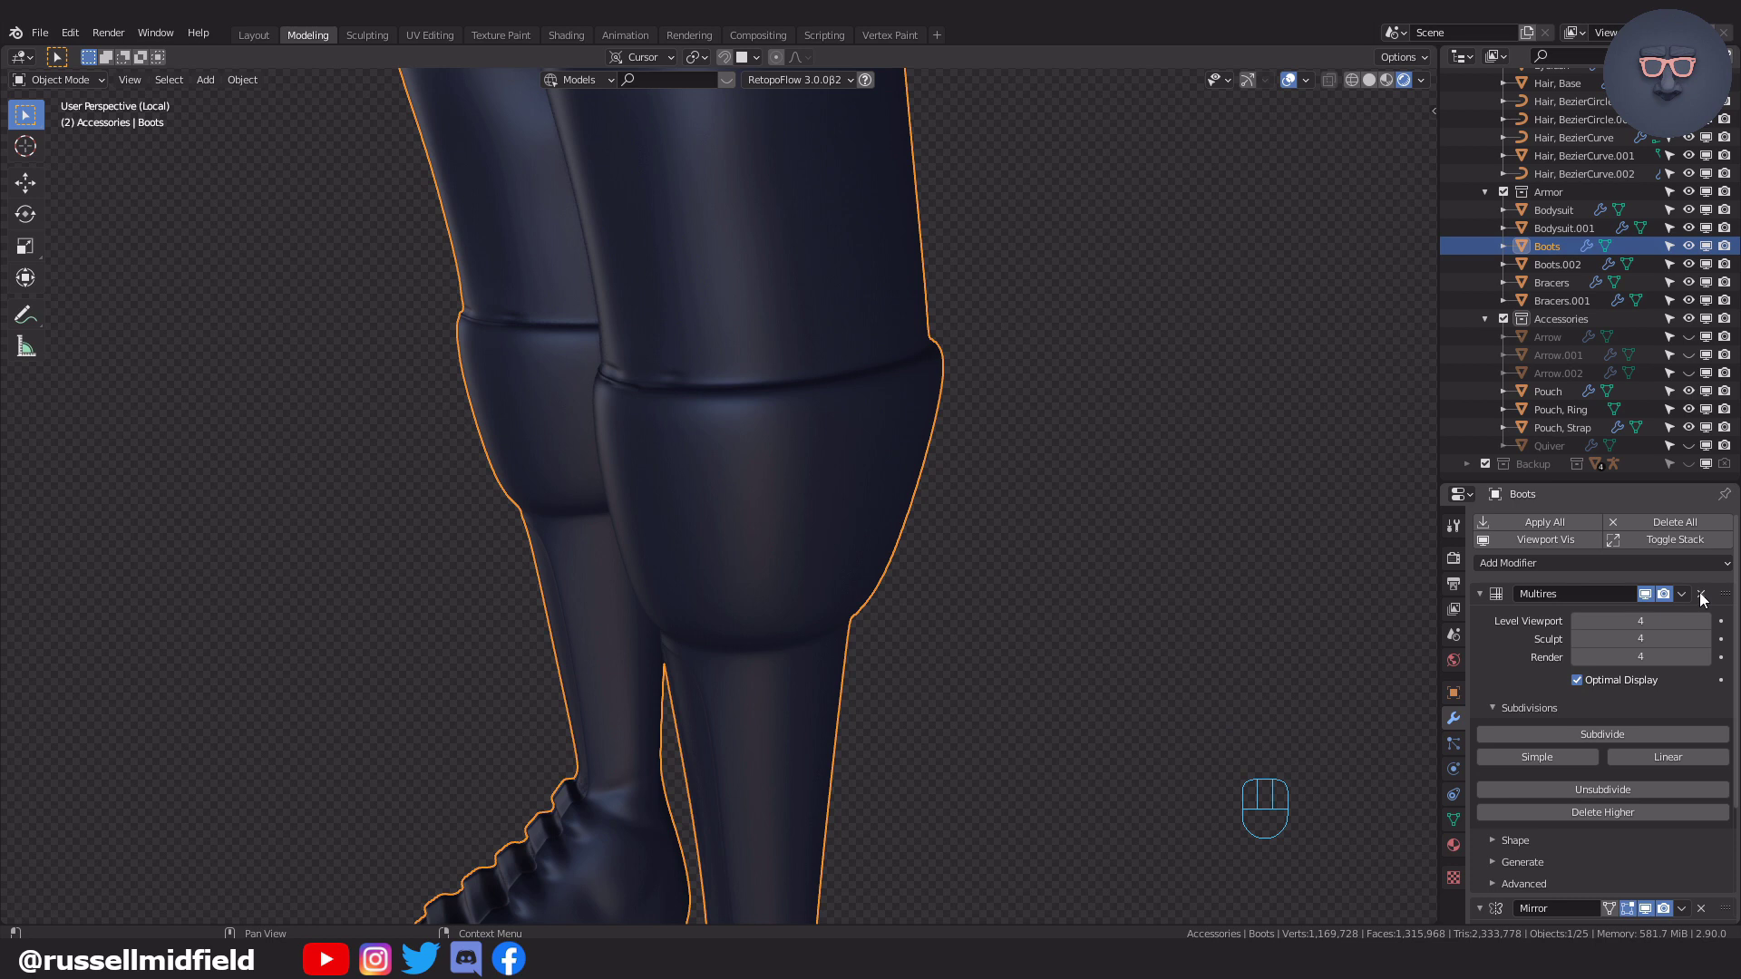
left_click(1701, 594)
left_click(1637, 565)
left_click(1458, 759)
left_click(1640, 733)
left_click(1640, 733)
left_click(1640, 733)
left_click(1640, 733)
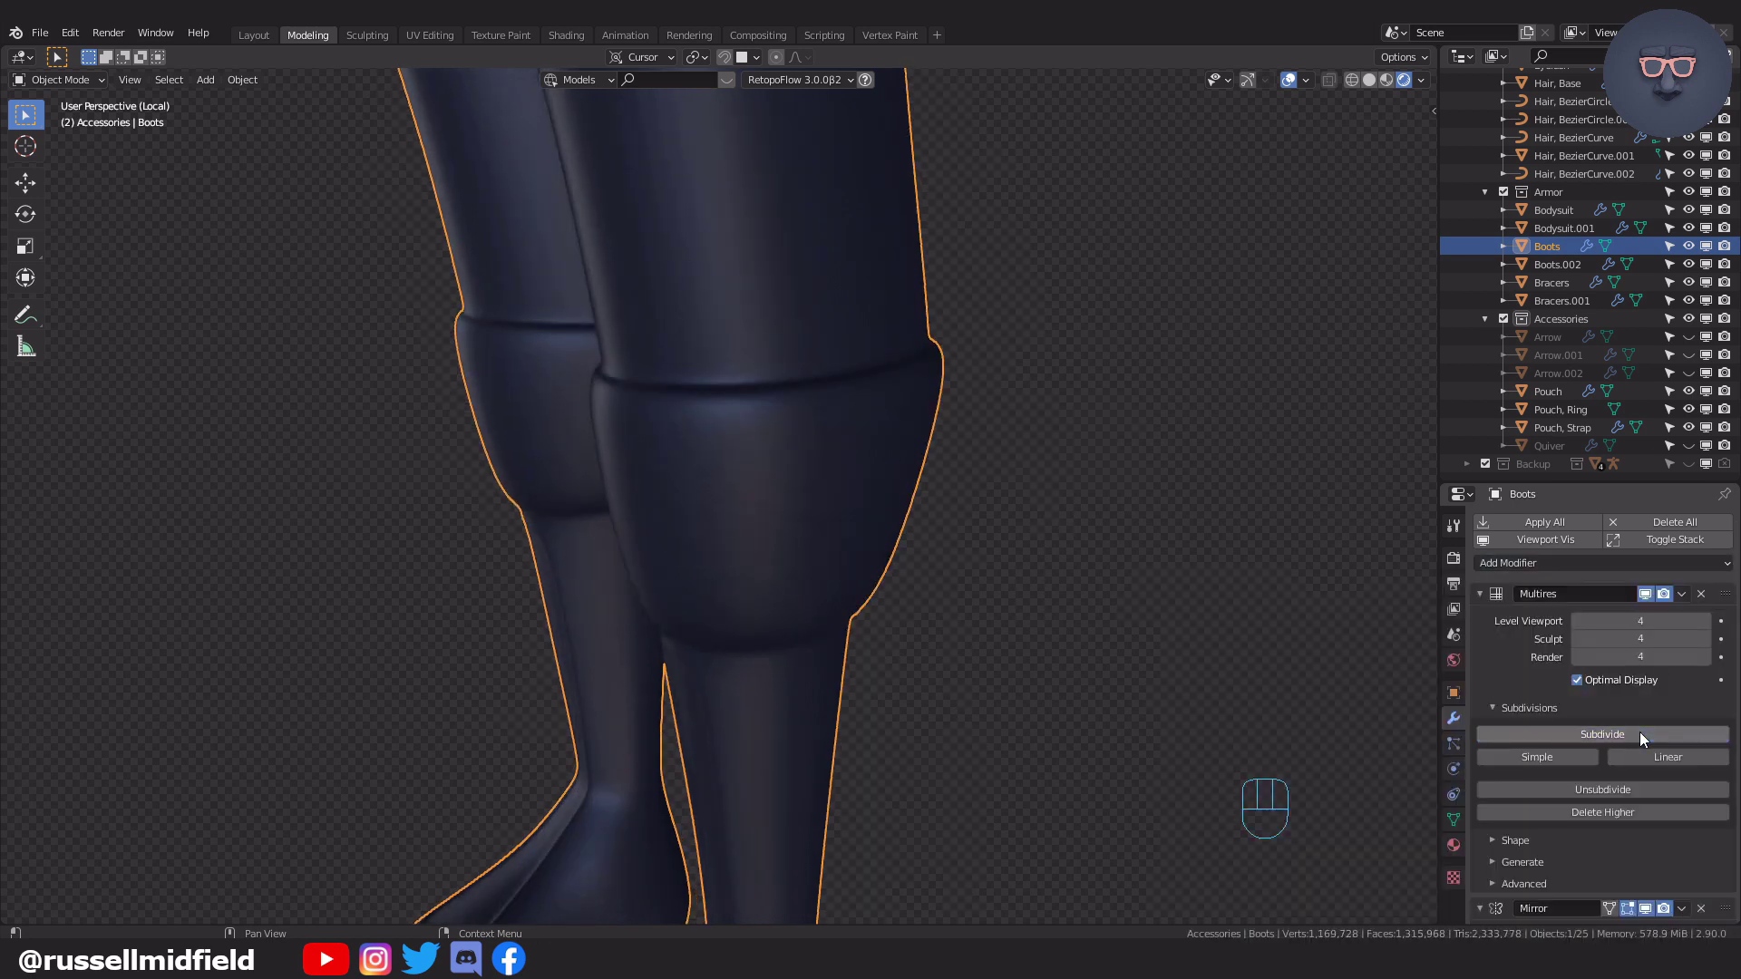
left_click(1639, 732)
key("ctrl+z")
Select all faces of the boot strap, assign them the Armor, Accent material, and leave local view.
key("Tab")
left_click(708, 376, "alt")
left_click(730, 594, "alt+shift")
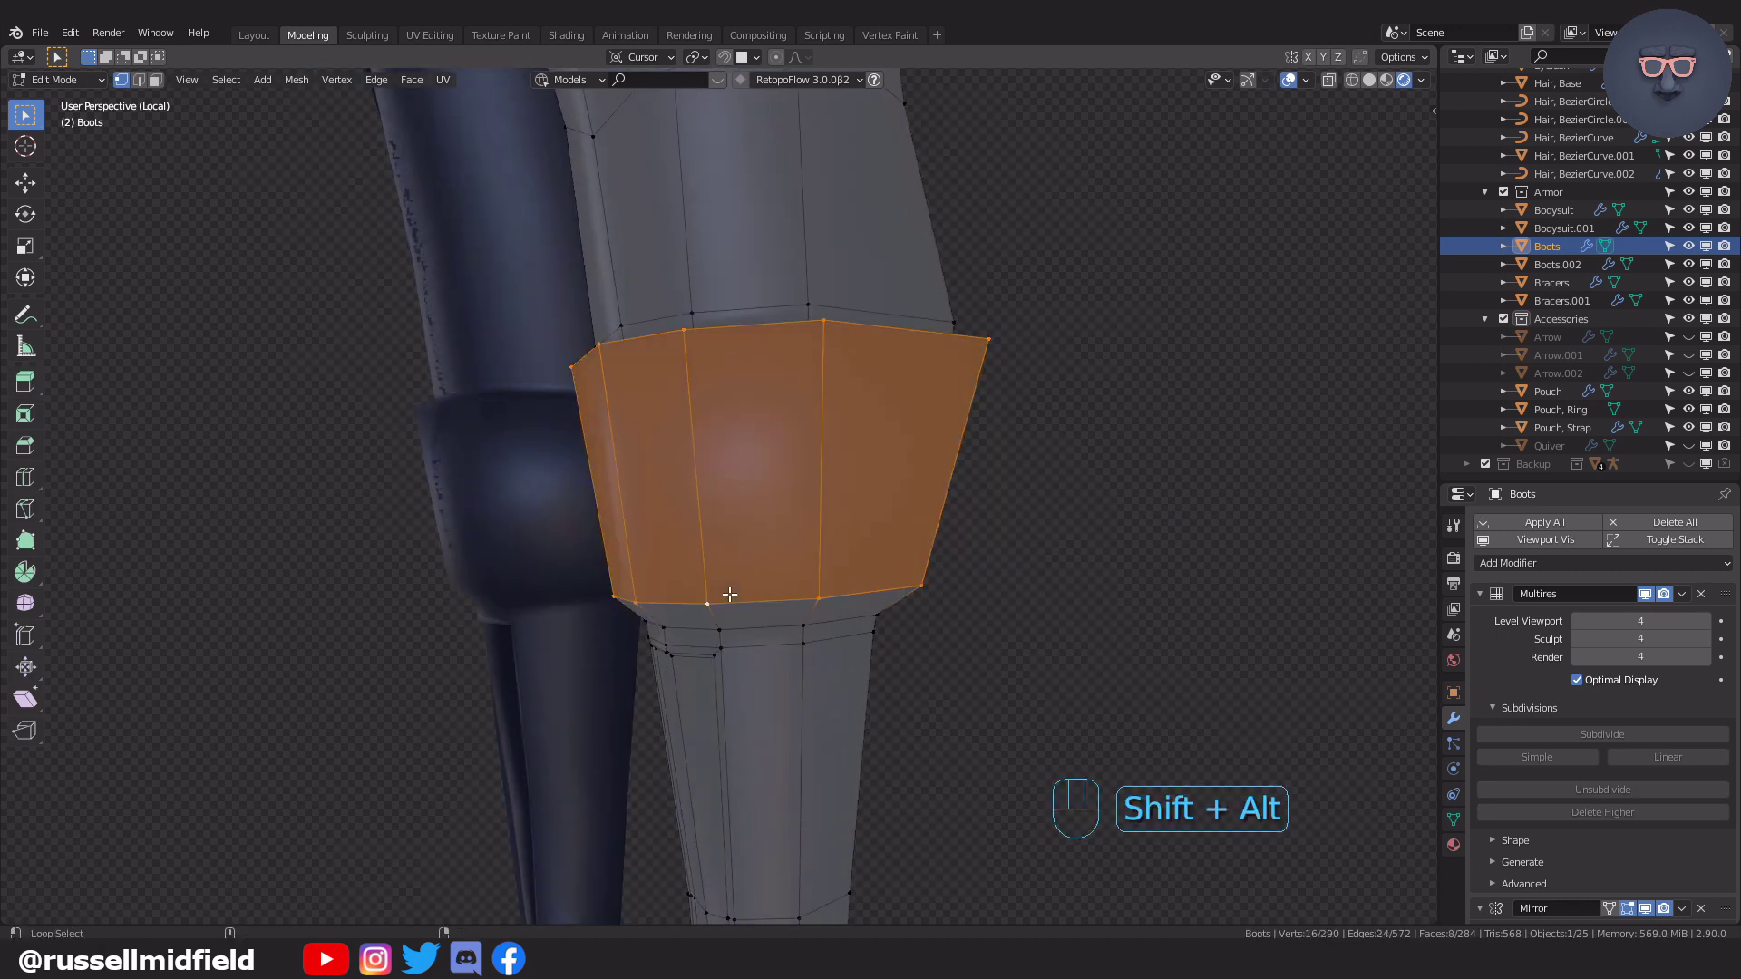
key("ctrl+KP_Add")
left_click(1453, 844)
left_click(1484, 635)
left_click(1532, 663)
middle_click_drag(1252, 453, 1212, 437)
key("Tab")
left_click(1216, 349)
scroll(1178, 436, "down", 4)
middle_click_drag(1169, 508, 1086, 421)
key("KP_Divide")
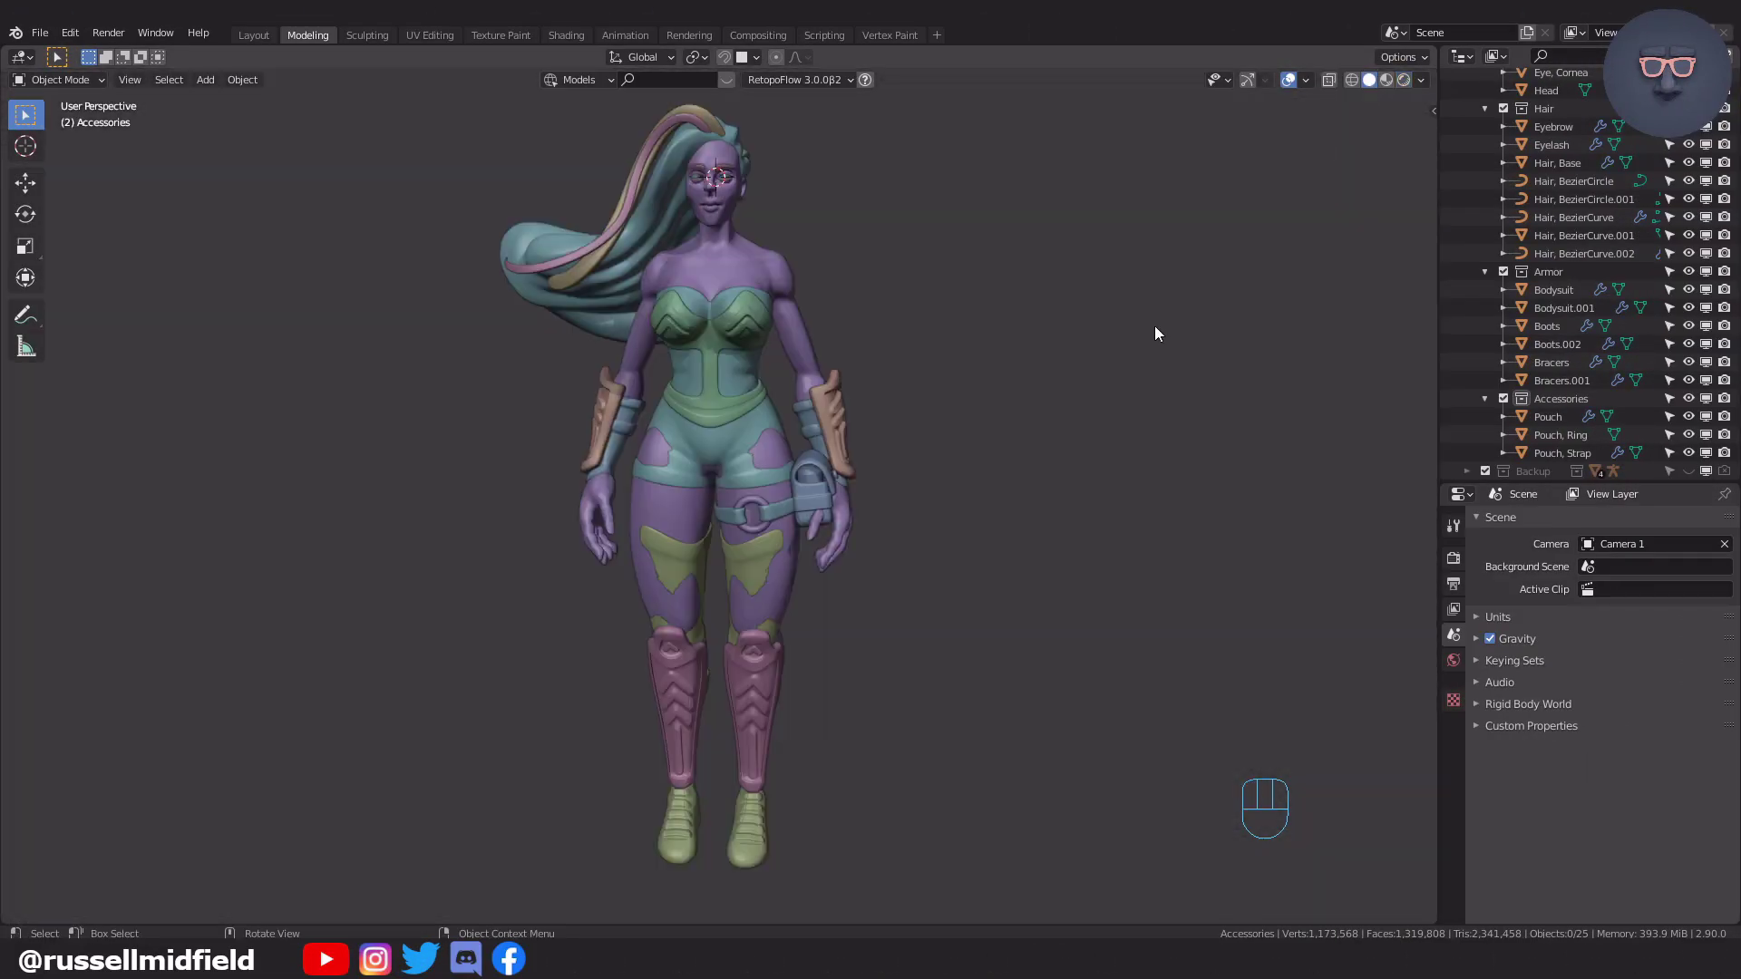
Add a round cube of size 2.00 in front view as the quiver's base and isolate it in local view.
key("KP_1")
key("shift+a")
left_click(1139, 634)
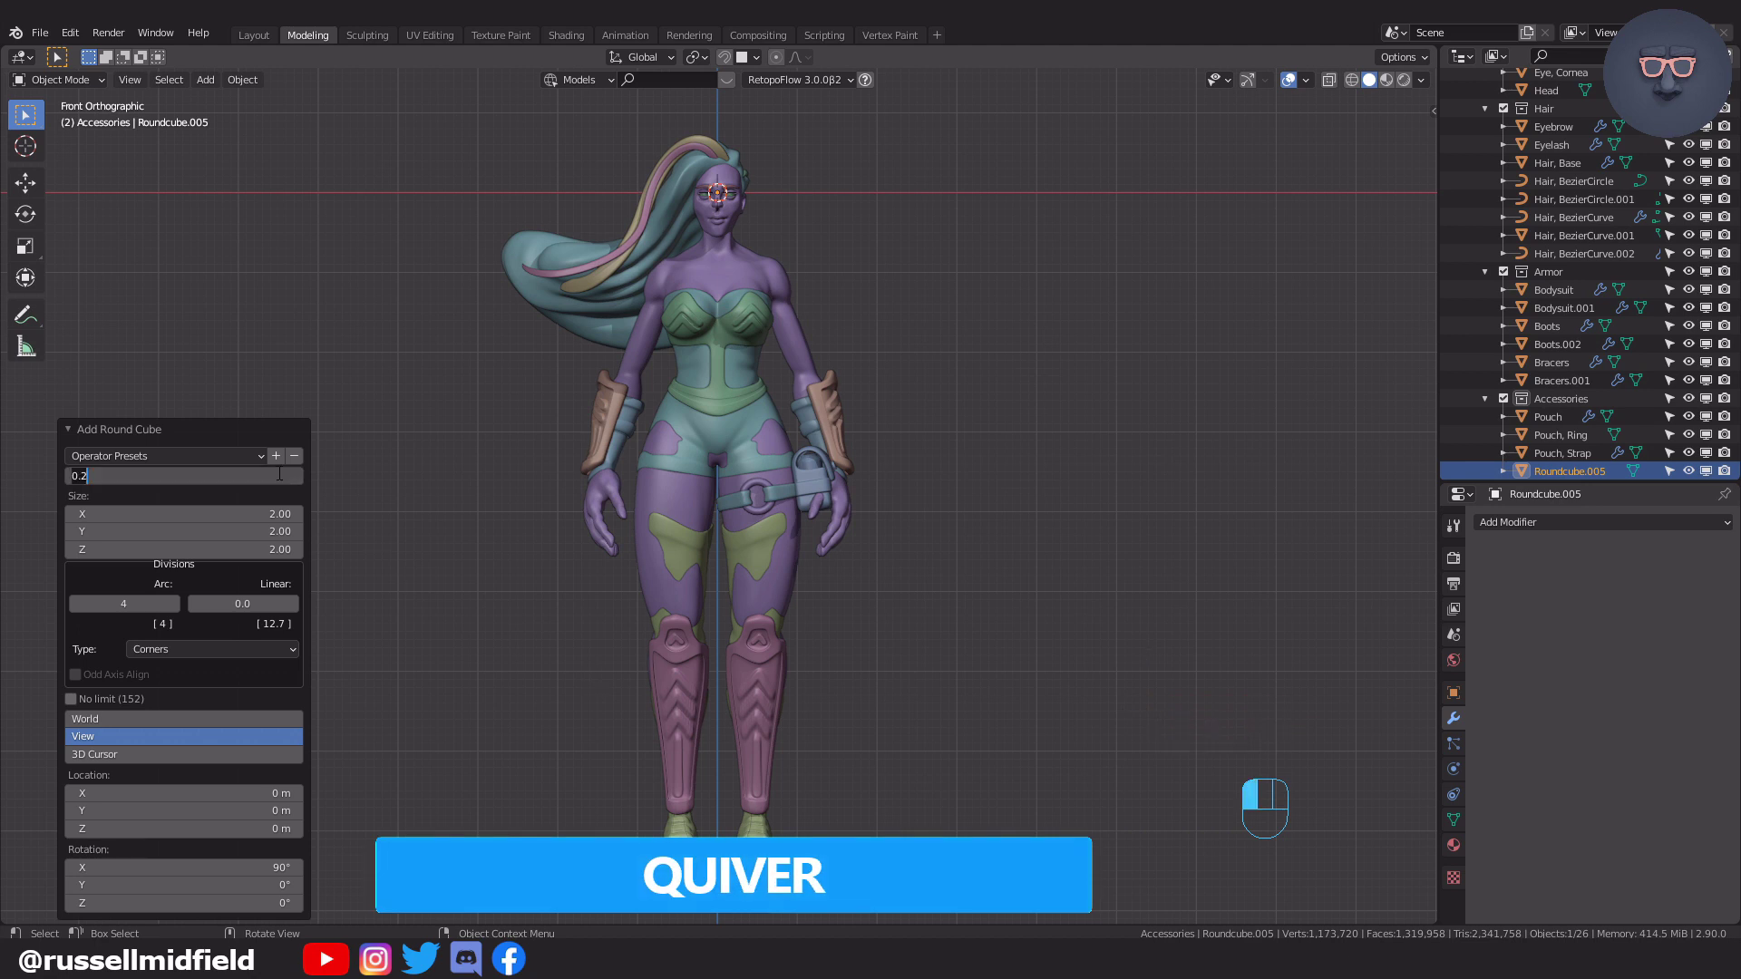
key("KP_Divide")
scroll(753, 518, "down", 6)
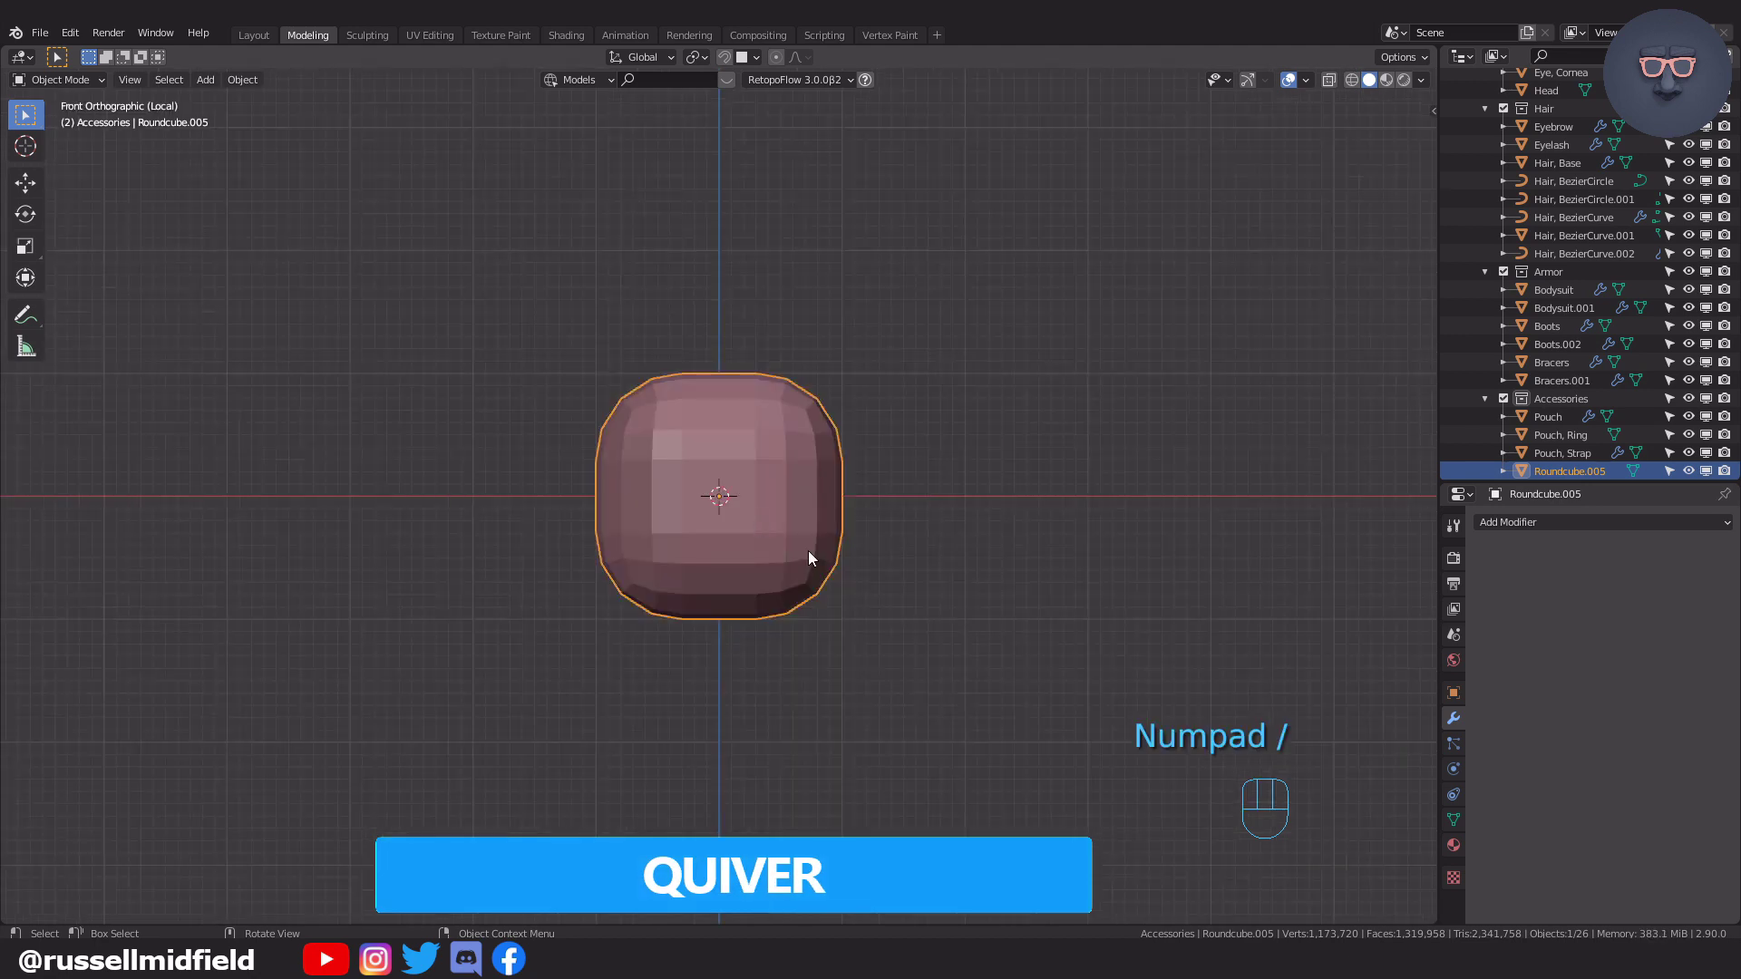
Stretch the round cube into a long tube by moving its lower half down along Z about 5.78 m, plus about 2.95 m more.
key("Tab")
key("alt+z")
left_click_drag(641, 496, 806, 589)
key("g")
left_click(829, 871)
scroll(834, 689, "down", 2)
key("g")
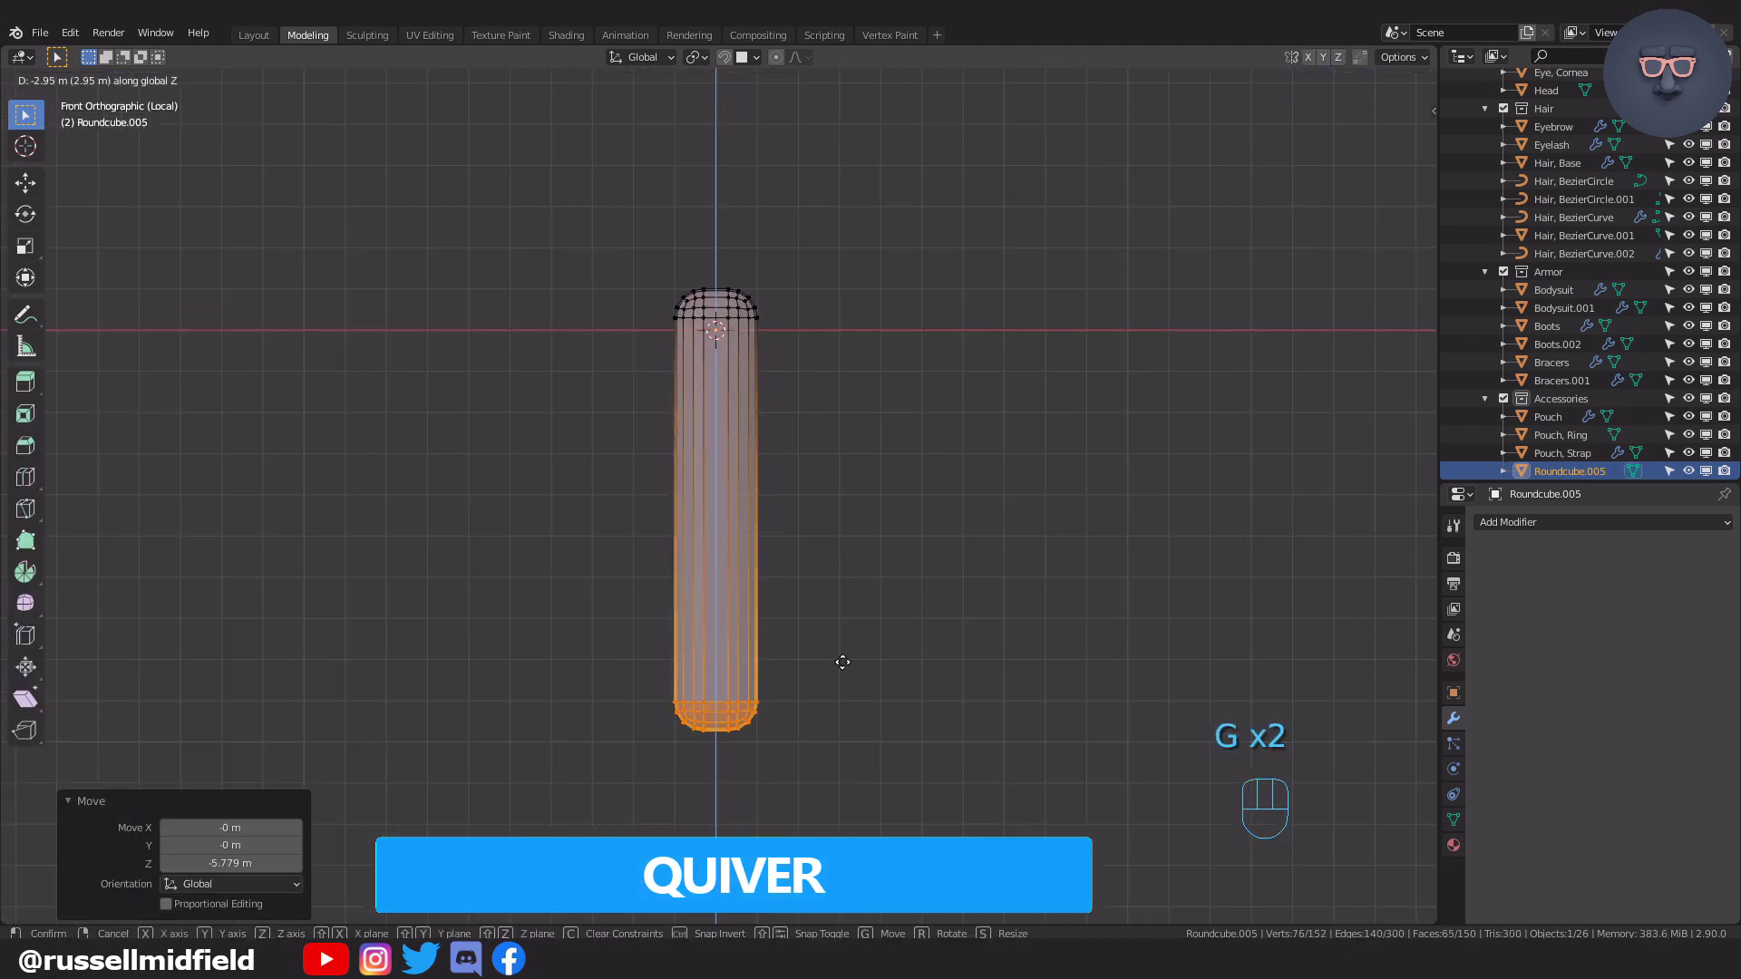
left_click(839, 659)
Delete the rounded upper cap of the tube to open the quiver's mouth.
scroll(675, 308, "up", 3)
left_click_drag(558, 299, 806, 390)
key("x")
left_click(825, 396)
Scale the quiver body along Y in side view to give it a flattened oval cross-section.
key("KP_3")
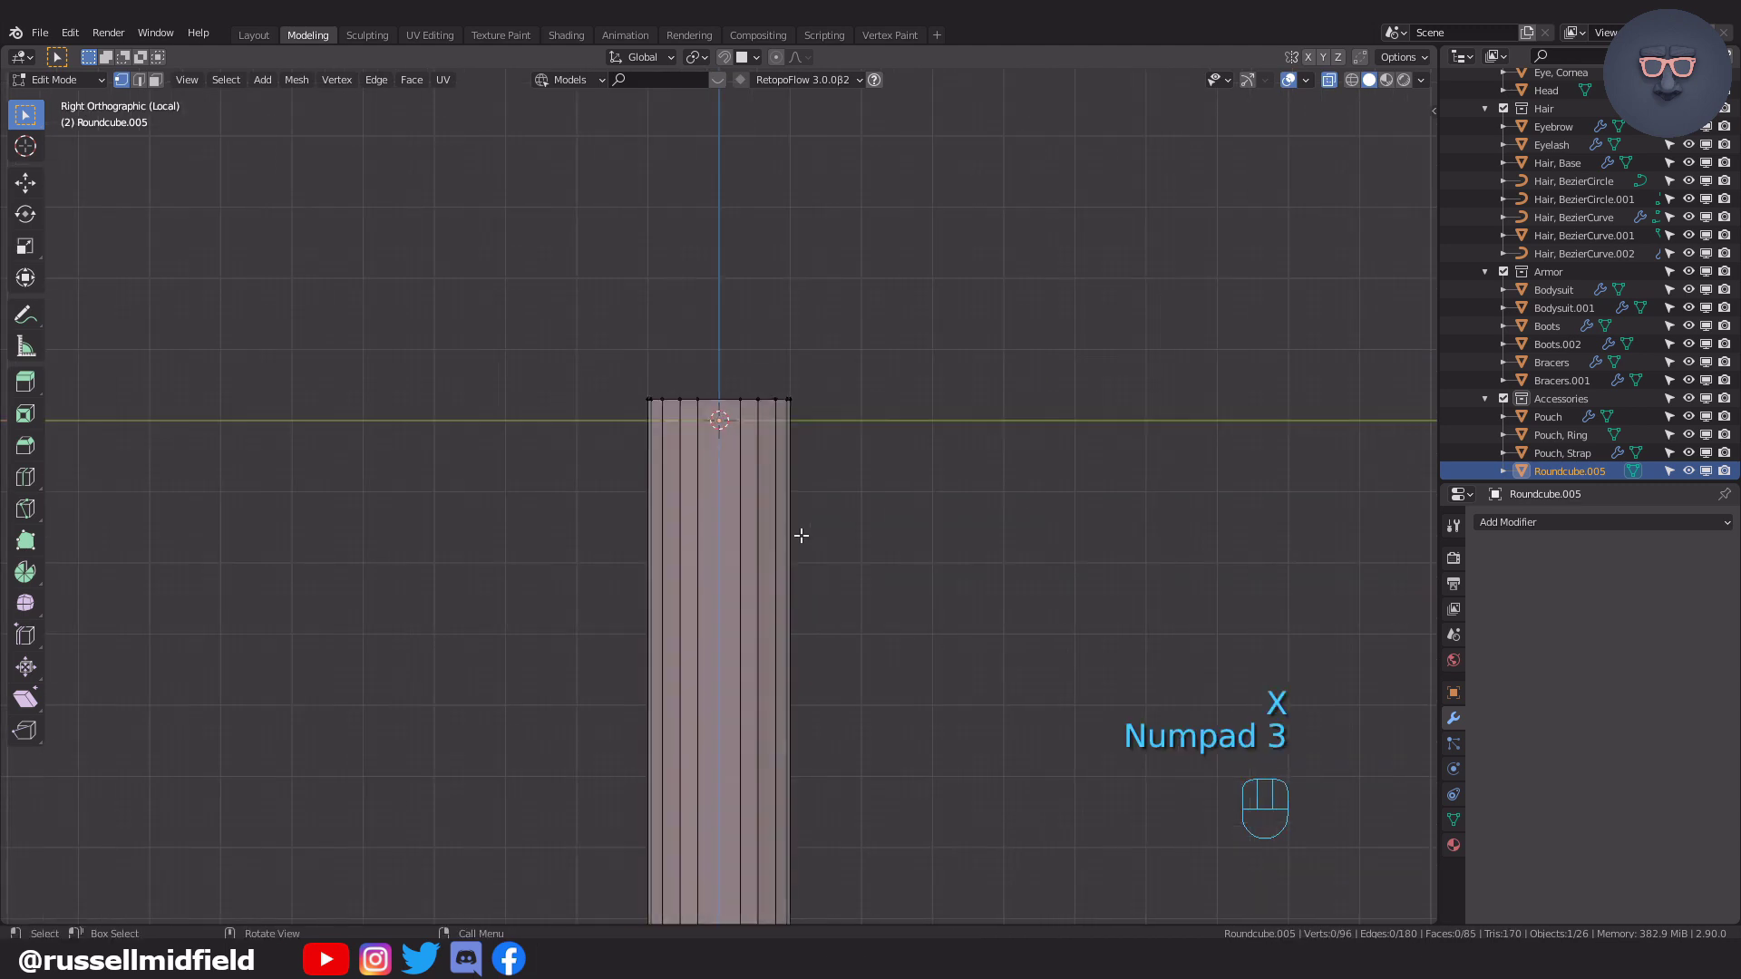
left_click_drag(622, 323, 681, 463)
key("s")
key("y")
left_click(741, 493)
middle_click_drag(746, 494, 790, 580)
Extrude the quiver's opening edge loop and scale it outward to 1.287 as a rim.
key("KP_1")
key("alt+z")
scroll(780, 580, "up", 4)
left_click(705, 501, "alt")
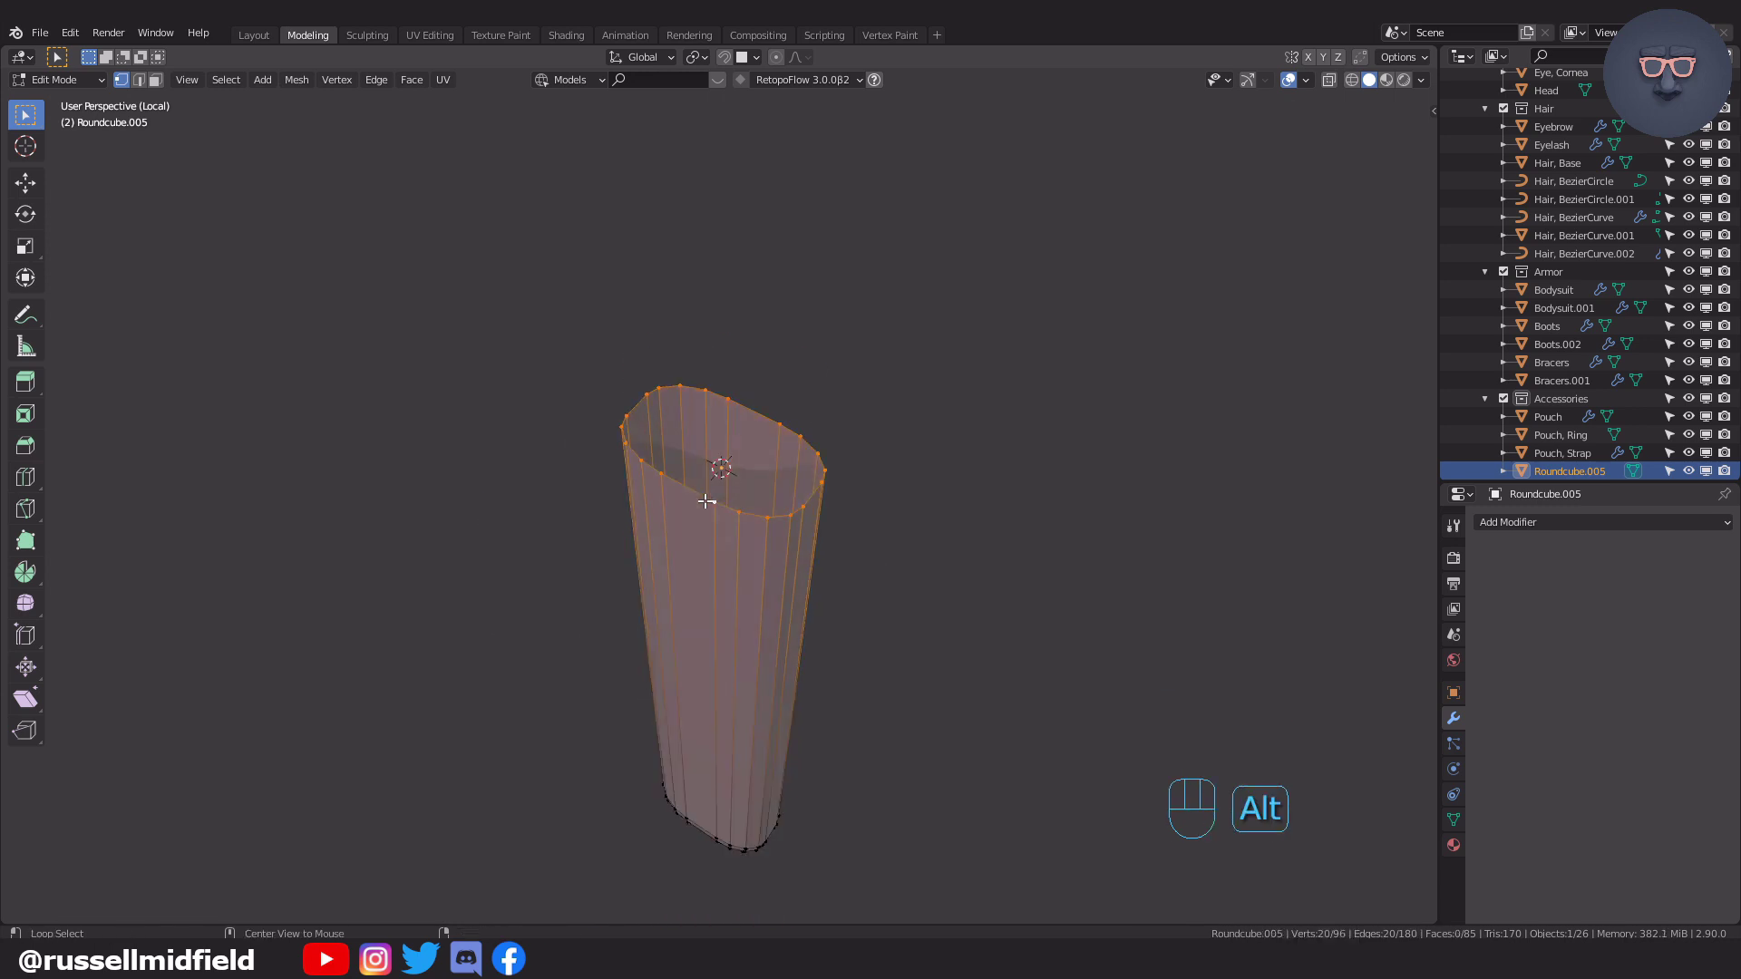
key("e")
left_click(911, 440)
Extrude the rim's outer edge down about 2.89 m along Z in front view to form the collar's wall.
key("KP_4")
key("KP_1")
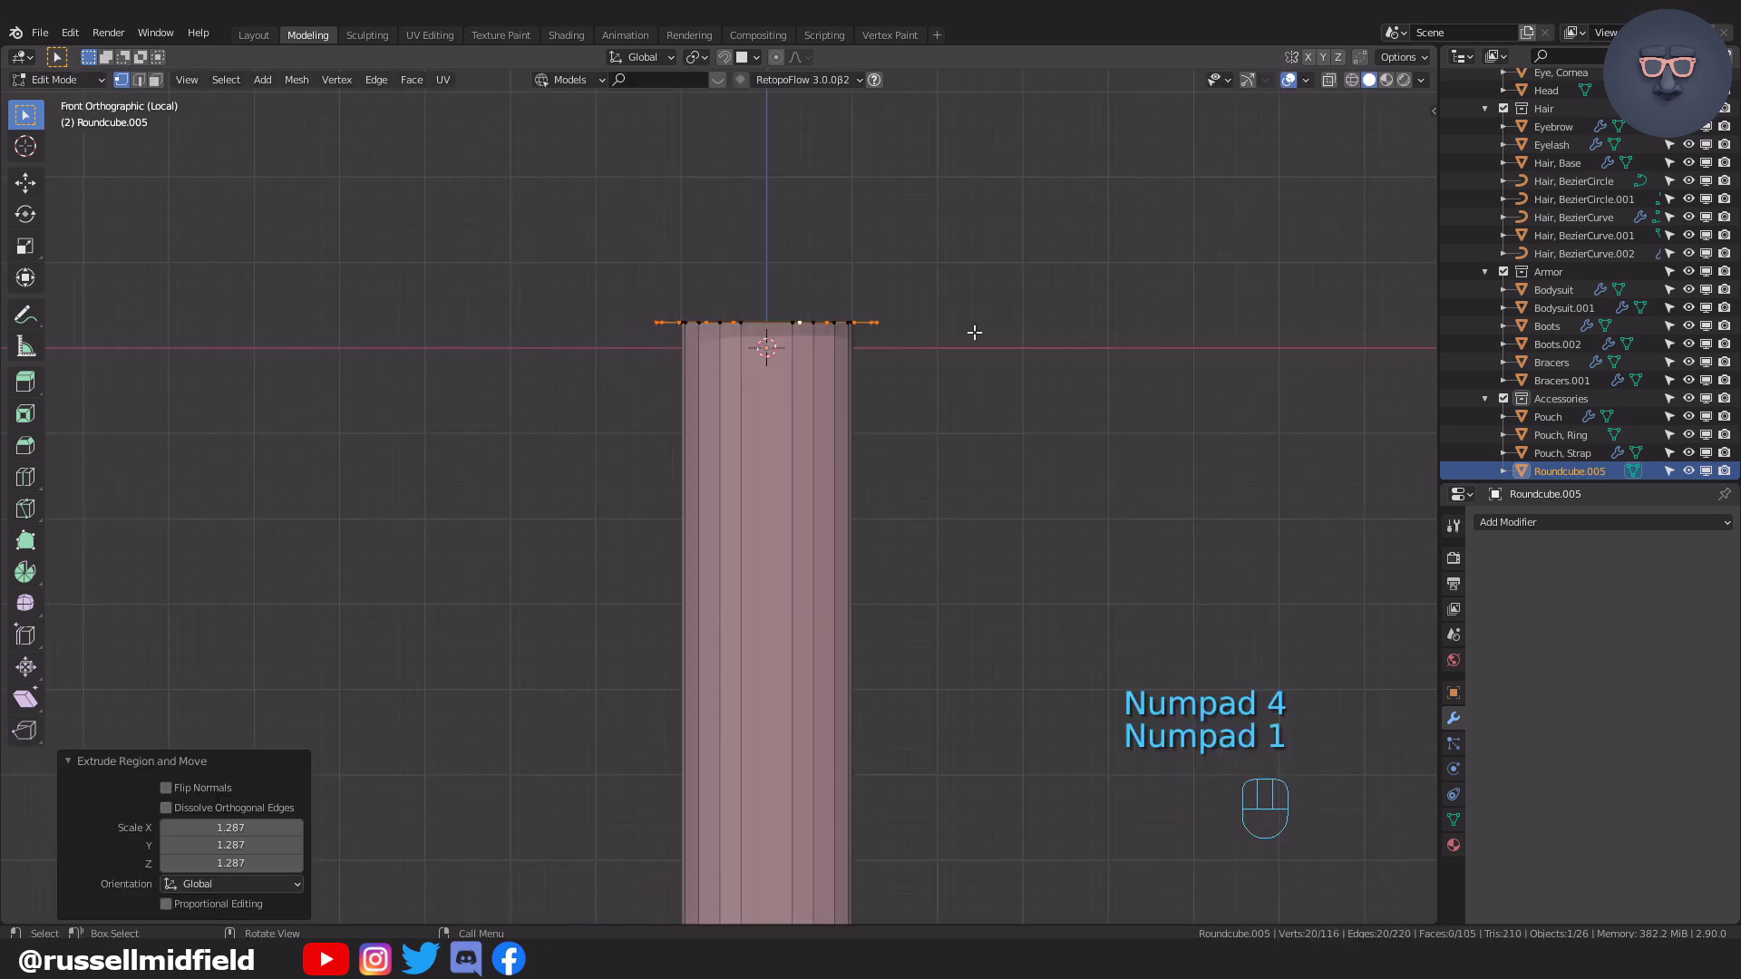
key("e")
left_click(970, 552)
Extrude the collar's lower edge inward toward the quiver body, and extrude that inner edge up about 0.51 m.
middle_click_drag(970, 552, 979, 480)
key("e")
key("s")
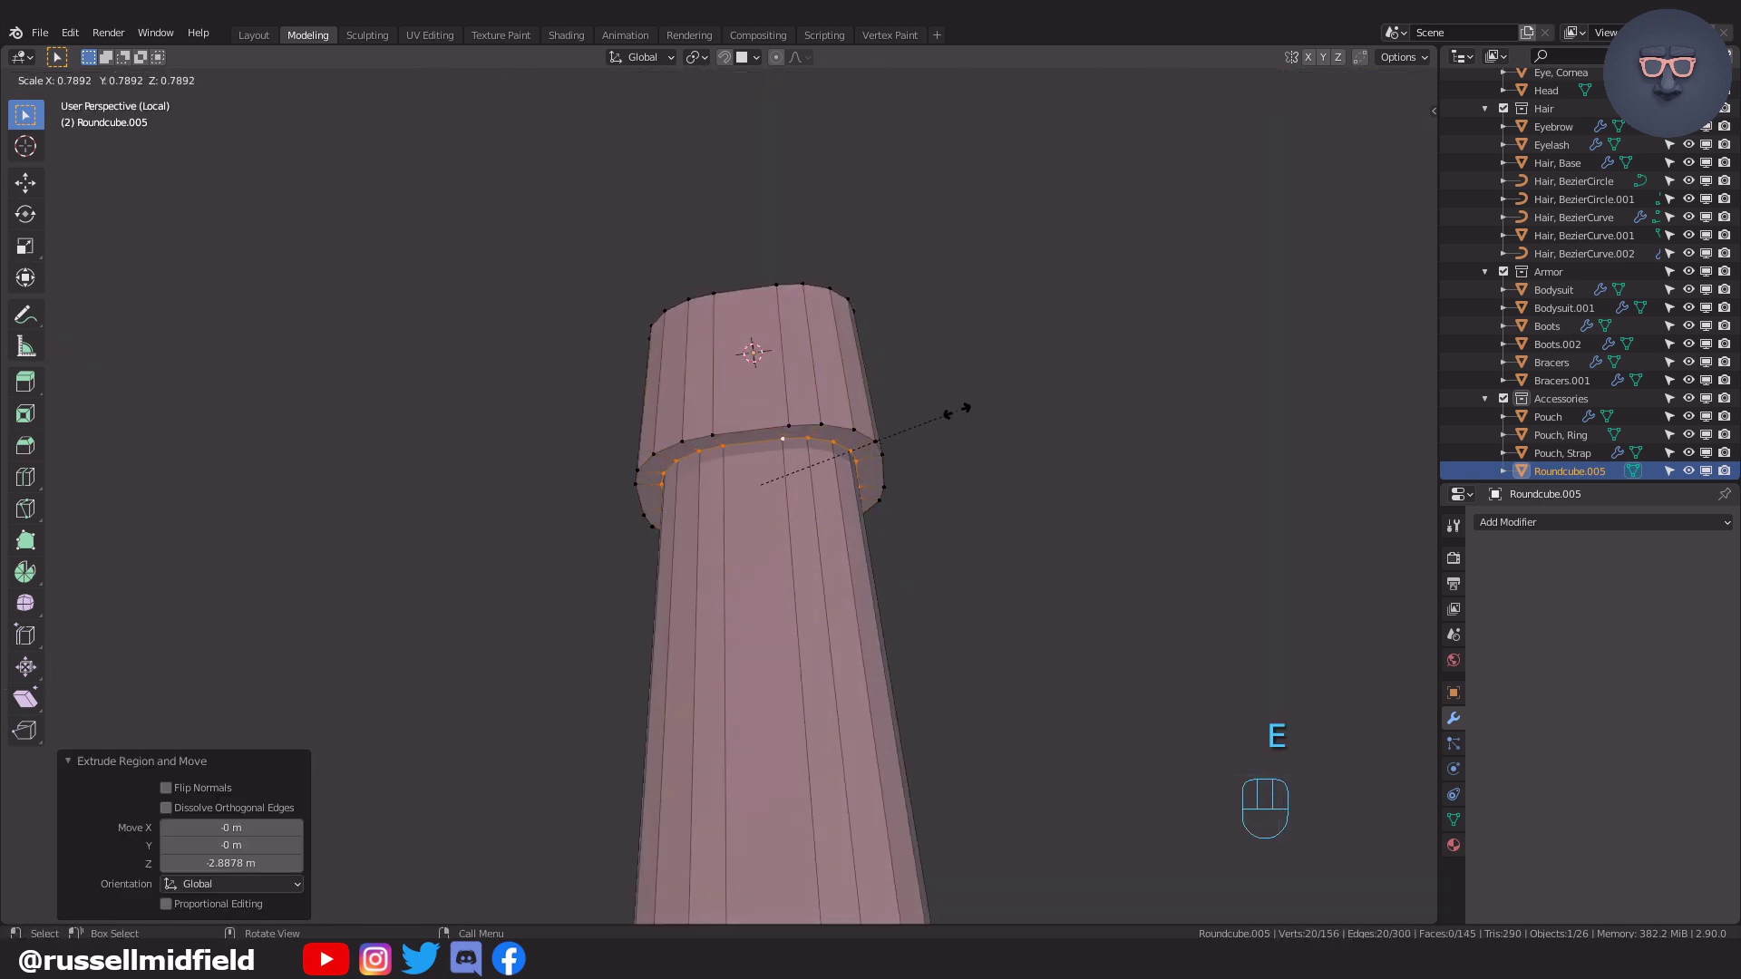
key("e")
middle_click_drag(945, 519, 903, 553)
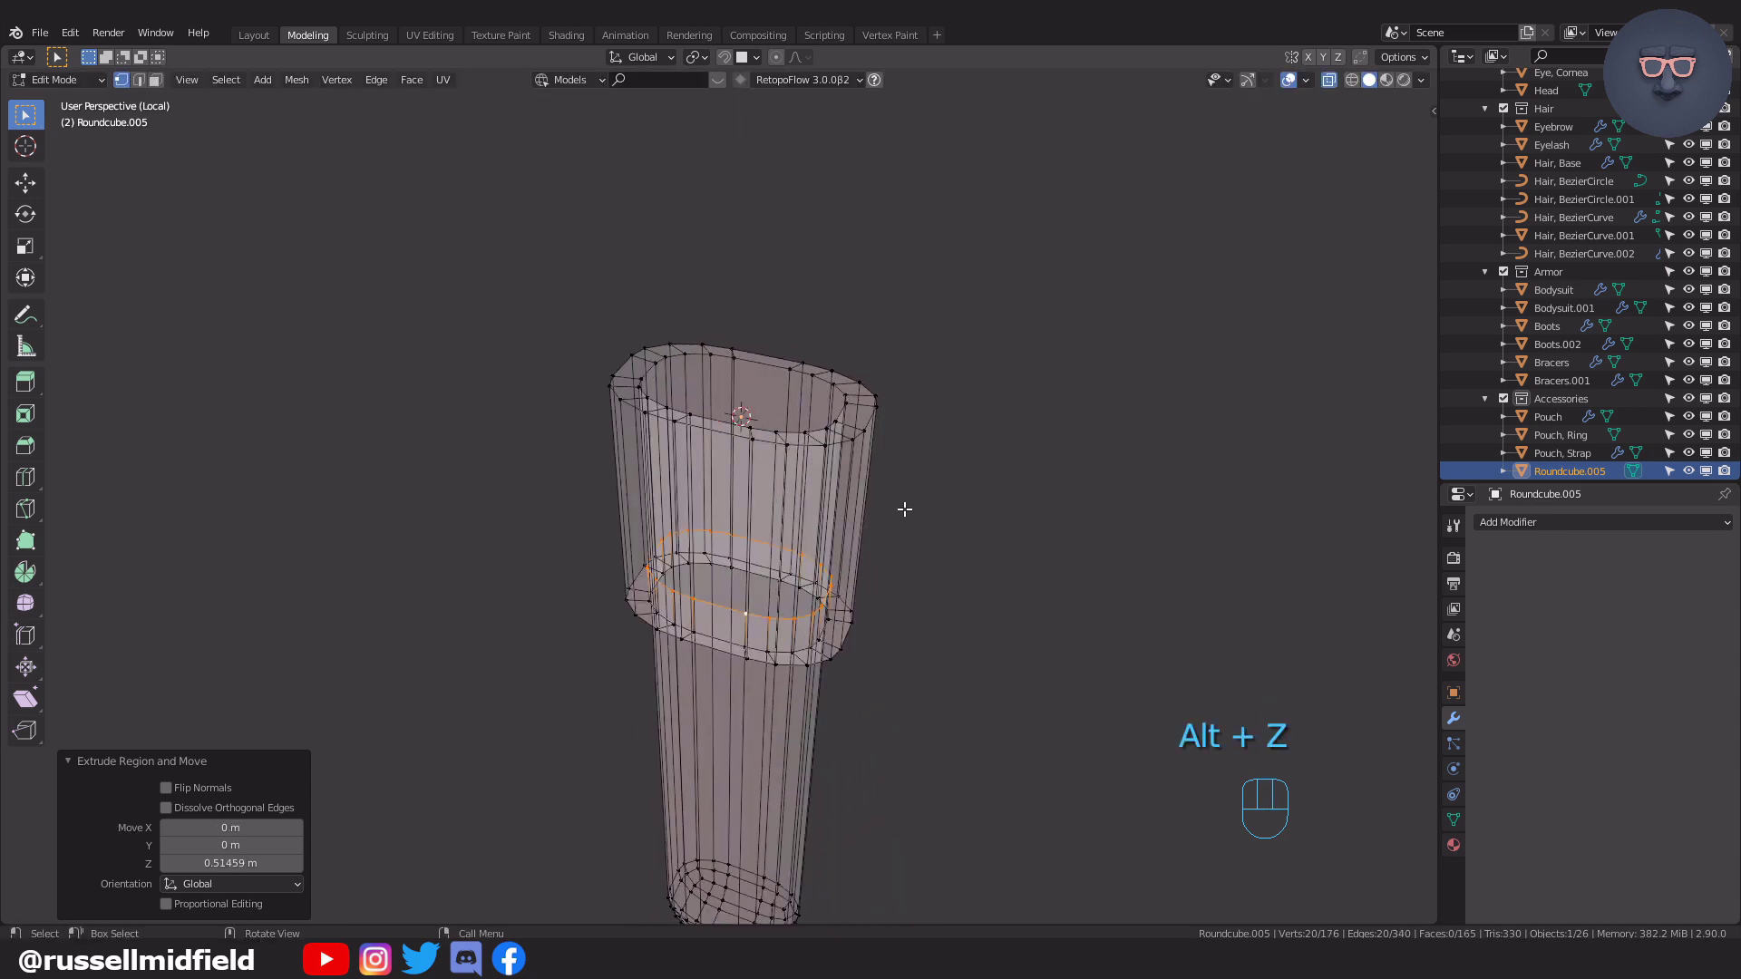
key("alt+z")
Shade the quiver smooth and give it a Multires modifier subdivided to level 4.
key("Tab")
middle_click_drag(956, 428, 1015, 423)
left_click(242, 80)
left_click(295, 442)
middle_click_drag(1056, 554, 1003, 514)
left_click(1557, 522)
left_click(1429, 722)
left_click(1588, 738)
left_click(1589, 738)
left_click(1588, 738)
left_click(1588, 738)
Add a loop cut around the collar close to its upper edge, with a slide factor of 0.937.
middle_click_drag(894, 535, 879, 522)
key("Tab")
left_click(628, 477)
key("ctrl+r")
left_click(665, 435)
left_click(697, 314)
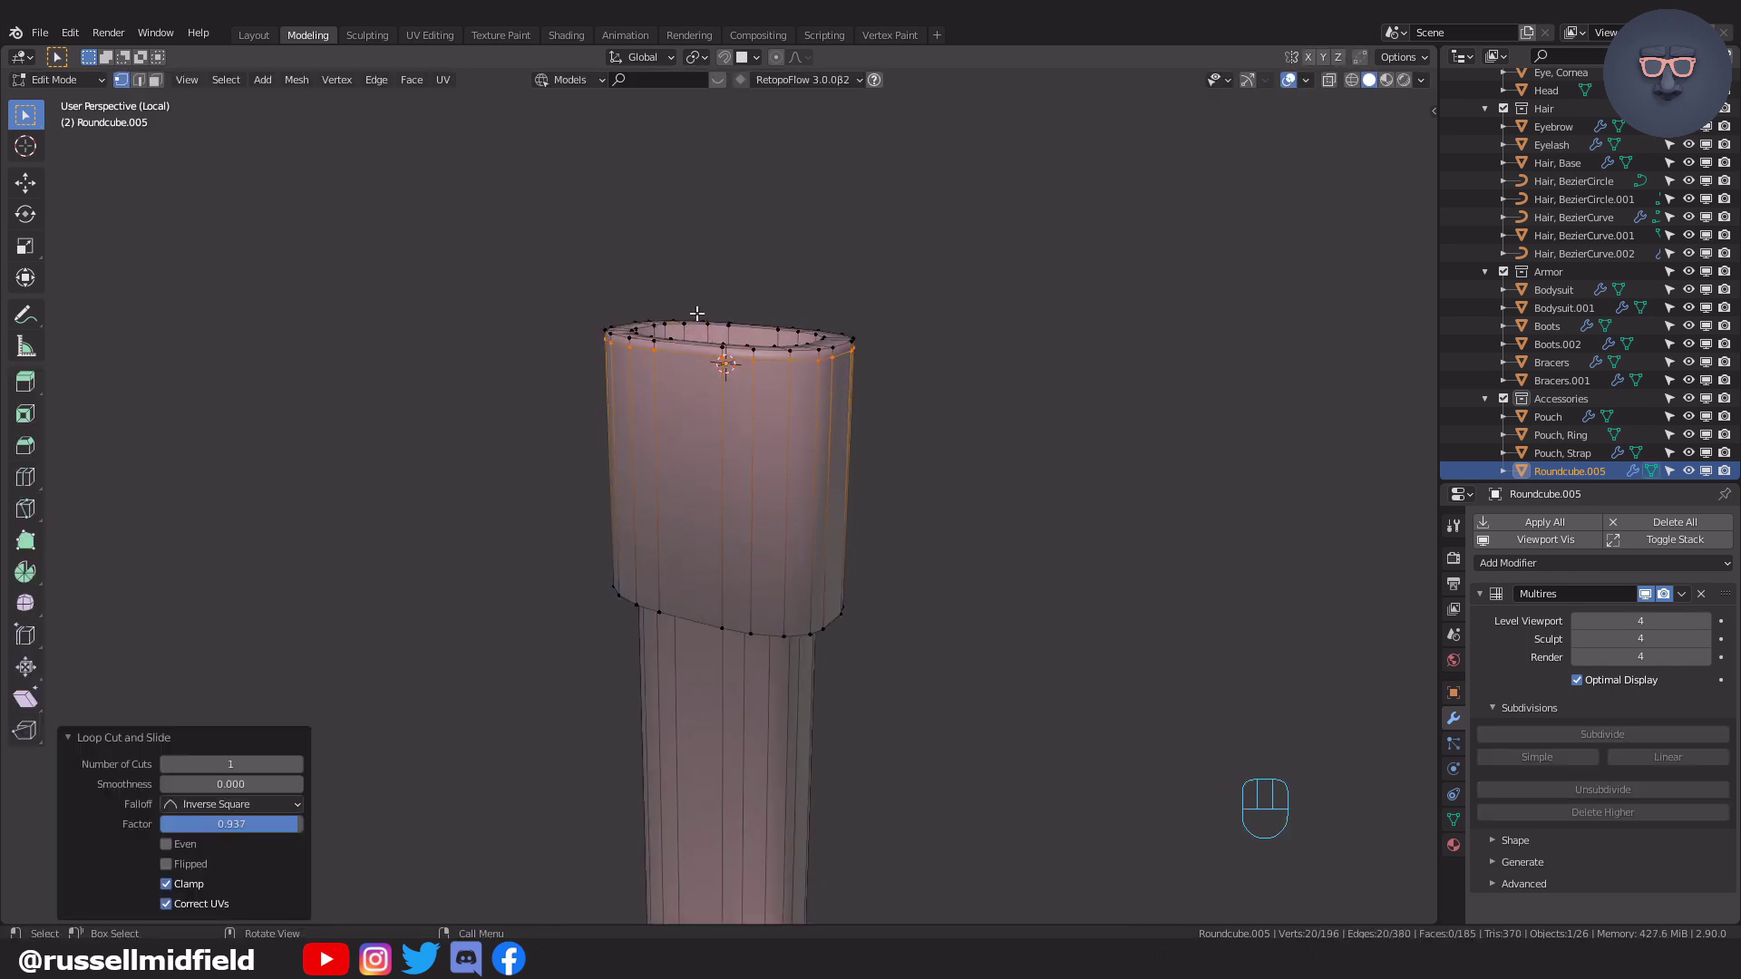
Add a loop cut close to the collar's lower edge and recalculate the normals of the whole quiver mesh.
key("ctrl+r")
left_click(725, 476)
left_click(746, 625)
middle_click_drag(750, 582, 875, 643, "shift")
key("a")
key("shift+n")
key("Tab")
middle_click_drag(903, 448, 765, 437)
Add two loop cuts around the top face of the quiver's rim and return to Object Mode.
key("Tab")
scroll(649, 486, "up", 4)
middle_click_drag(648, 486, 598, 287)
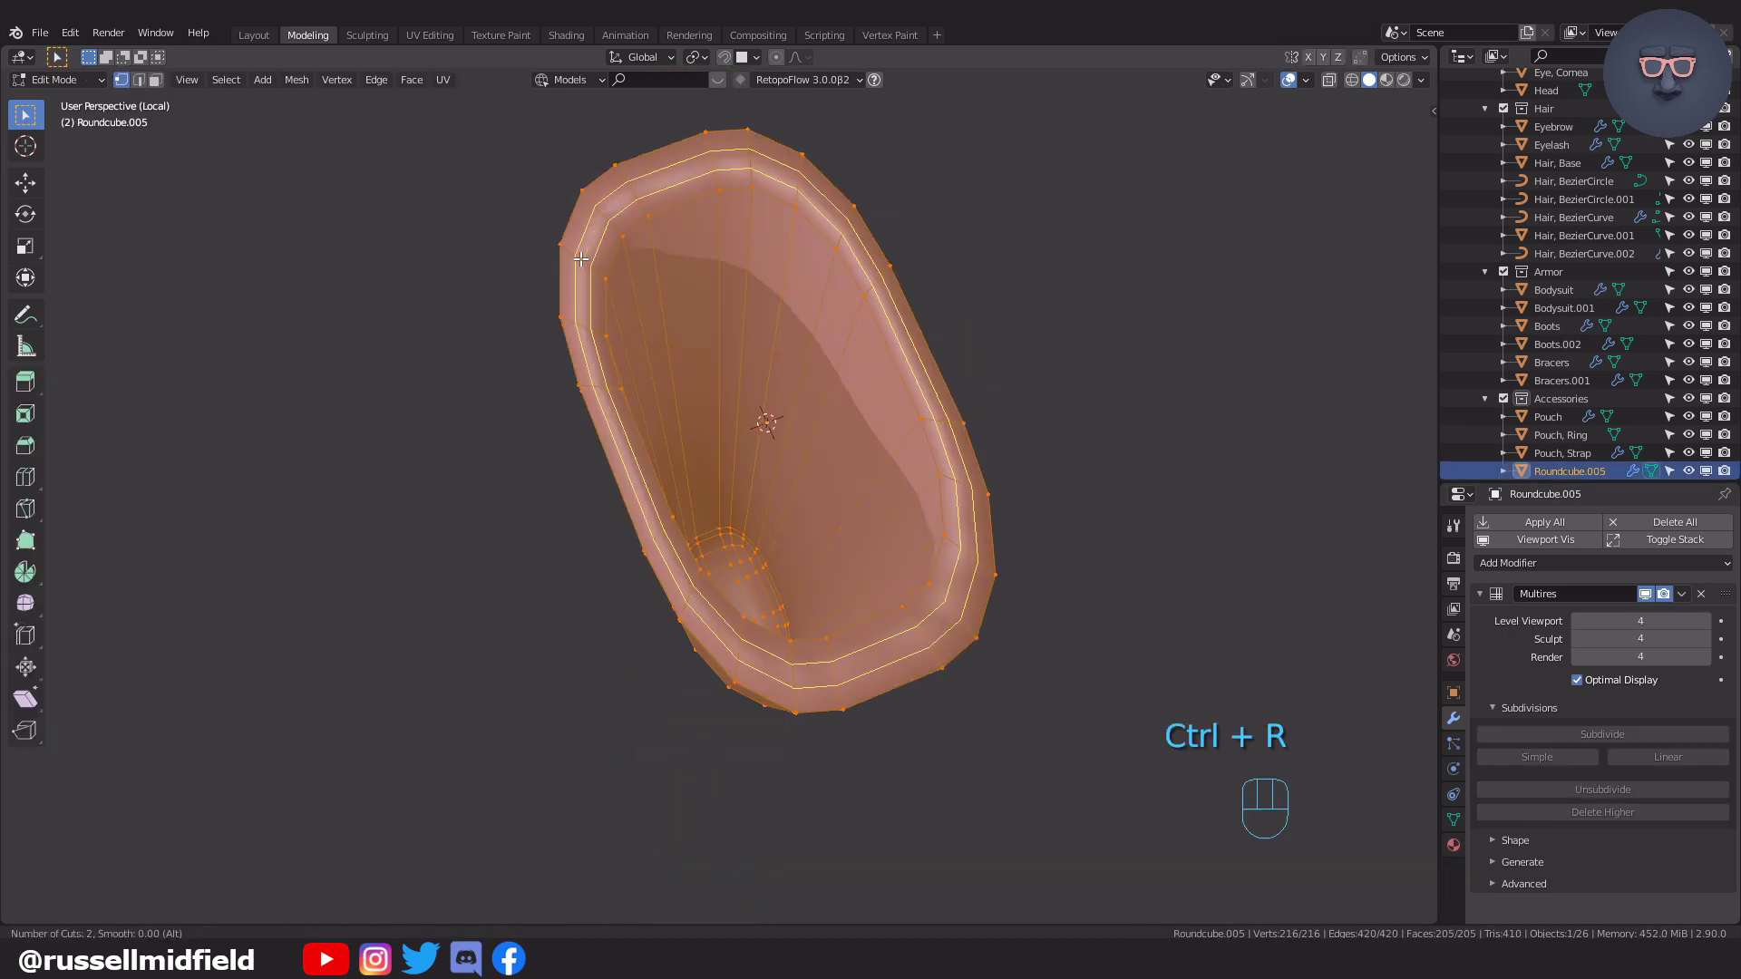
key("Tab")
middle_click_drag(528, 183, 773, 453)
scroll(857, 497, "up", 2)
middle_click_drag(858, 496, 894, 499)
key("a")
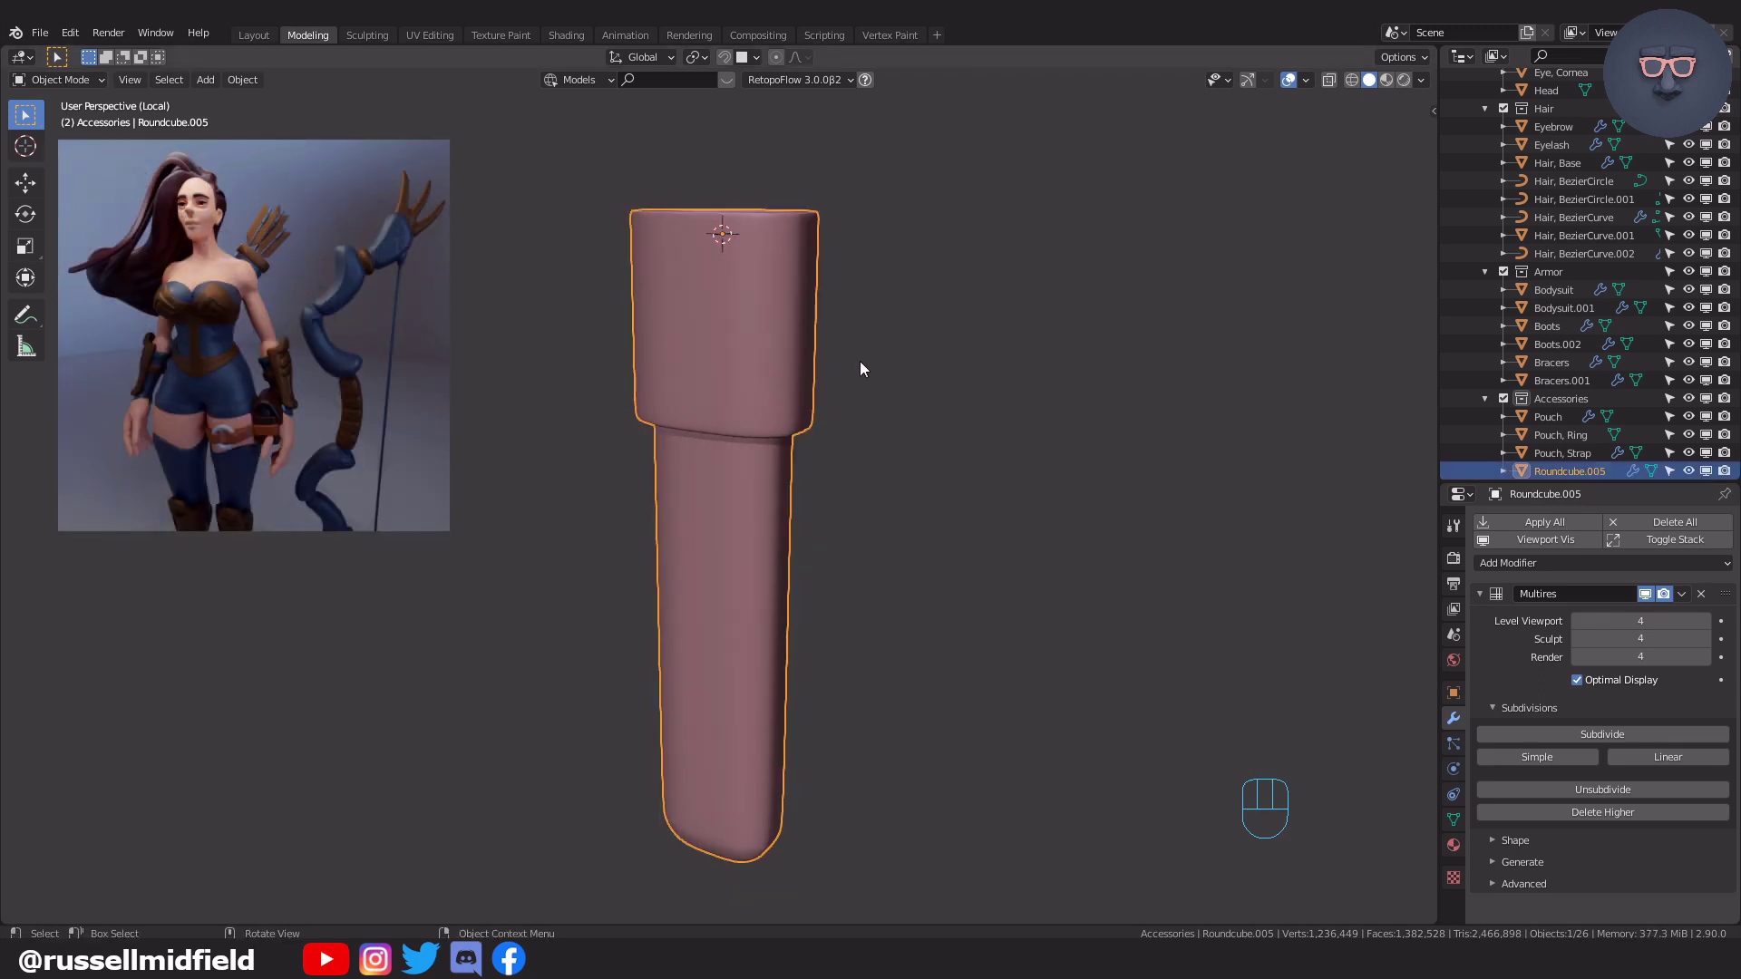
Slide the edge loop above the collar's lower edge upward and select the band of faces beneath it.
key("Tab")
key("KP_1")
scroll(837, 373, "up", 3)
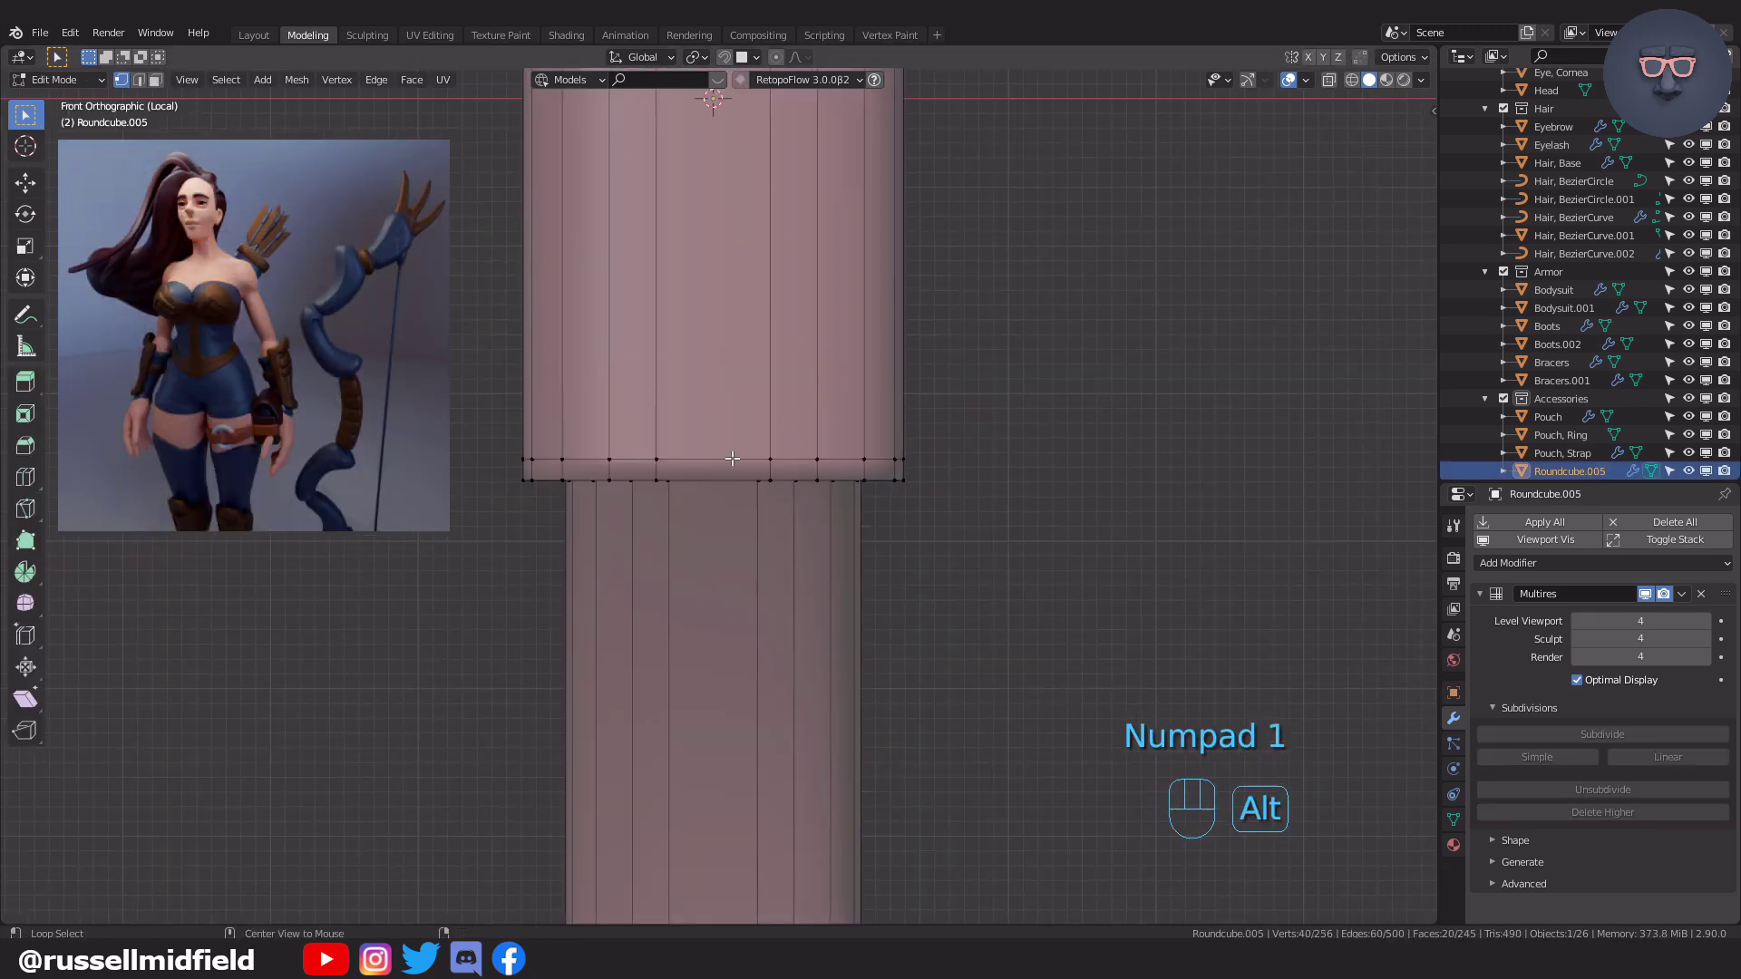
left_click(833, 366, "alt")
key("g")
key("g")
left_click(838, 377)
left_click(858, 472, "alt+shift")
Inset the lower band's faces, extrude them outward, and scale the result by 0.911 to form a raised band.
middle_click_drag(867, 451, 893, 389)
middle_click_drag(893, 390, 881, 369, "shift")
key("i")
left_click(925, 356)
key("e")
left_click(984, 350)
middle_click_drag(988, 350, 1003, 594)
key("s")
left_click(987, 378)
key("KP_1")
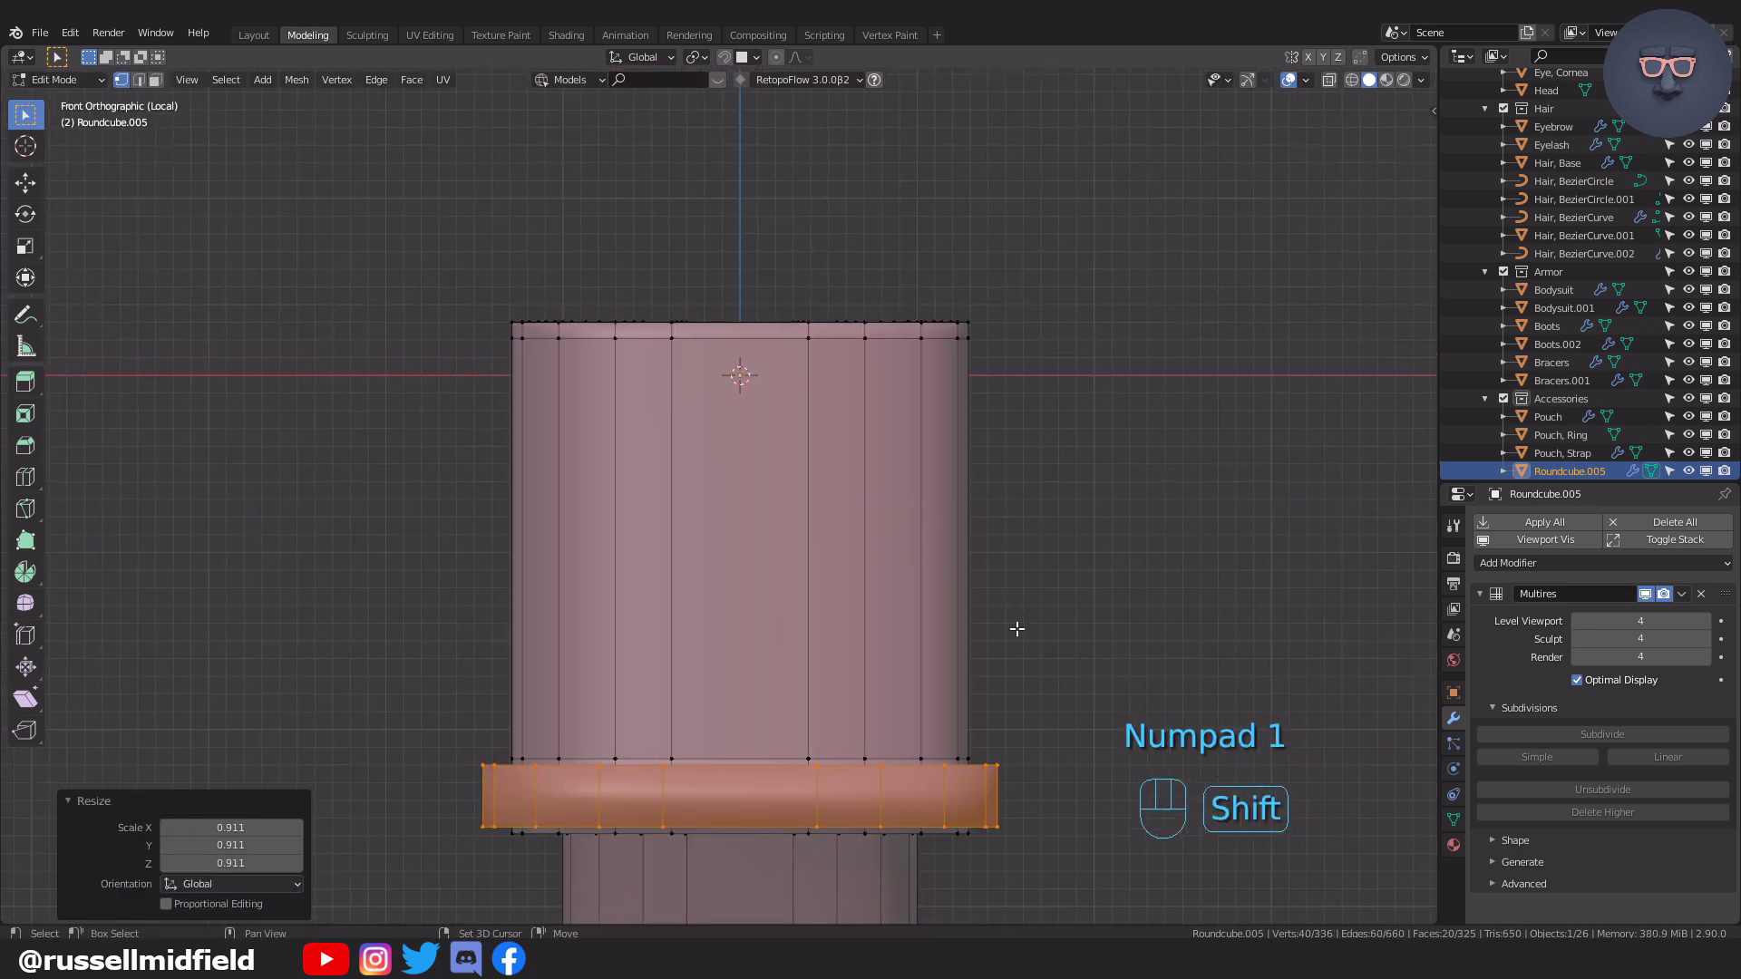
Add a loop cut around the upper part of the collar and dissolve the edge loop just below its top edge.
key("ctrl+r")
left_click(550, 549)
left_click(555, 470)
left_click(580, 339, "alt+shift")
middle_click_drag(911, 346, 868, 378)
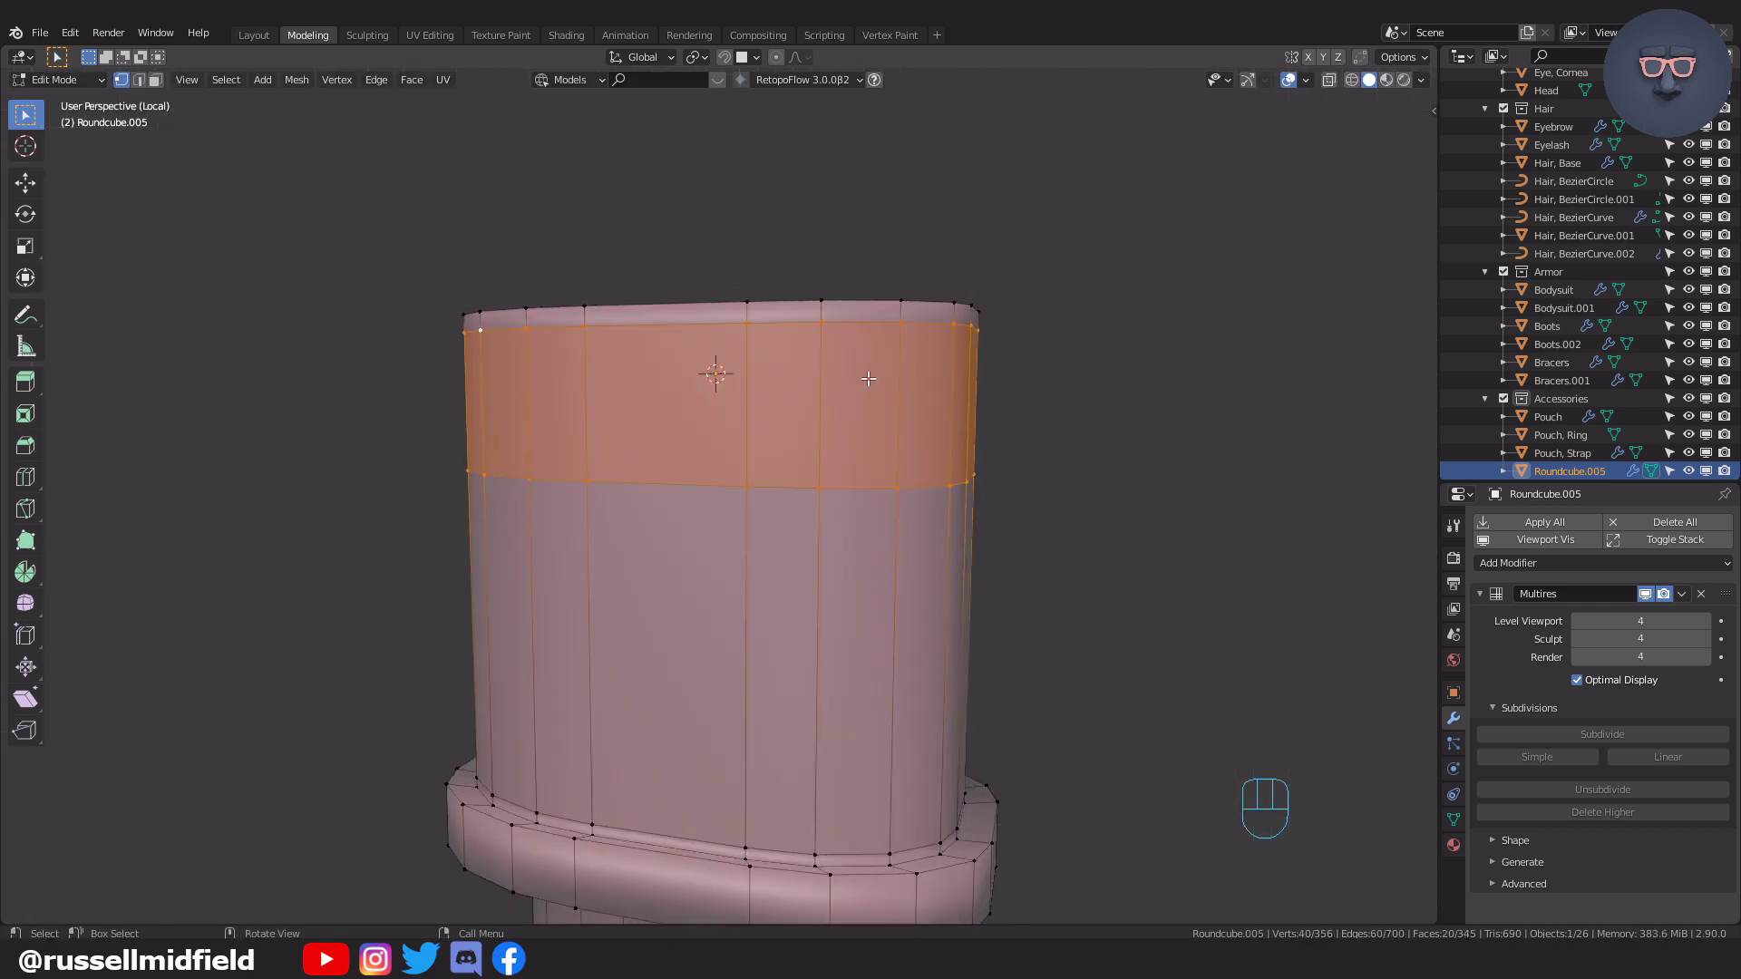
left_click(707, 322, "alt")
key("x")
left_click(687, 538)
Inset the upper collar band by about 0.058 m and extrude it outward by scaling to form a thick top rim.
key("i")
left_click(1093, 328)
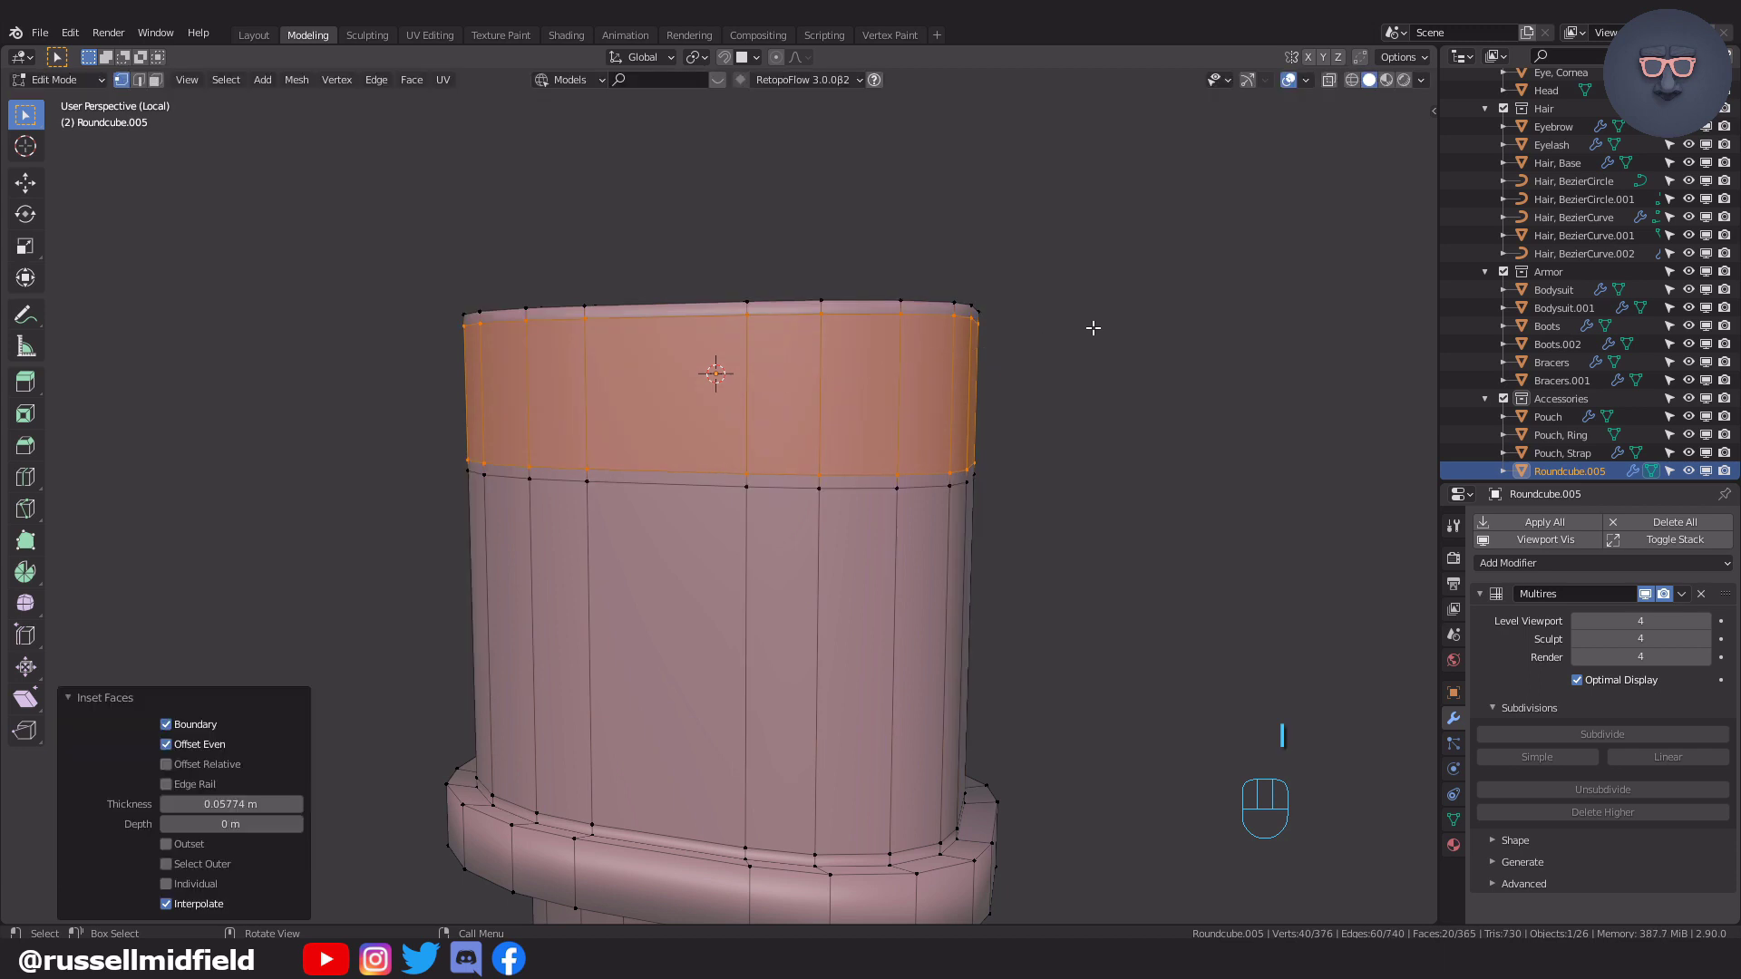
key("e")
key("s")
left_click(1150, 313)
scroll(1146, 311, "down", 2)
key("Tab")
left_click(1144, 217)
middle_click_drag(1047, 430, 875, 480)
middle_click_drag(807, 526, 852, 209, "shift")
middle_click_drag(961, 380, 1100, 427)
Extrude the quiver's bottom cap with a scale of 1.230 and move it down along Z to form a flared base.
key("KP_1")
scroll(961, 544, "down", 2)
middle_click_drag(789, 694, 863, 461, "shift")
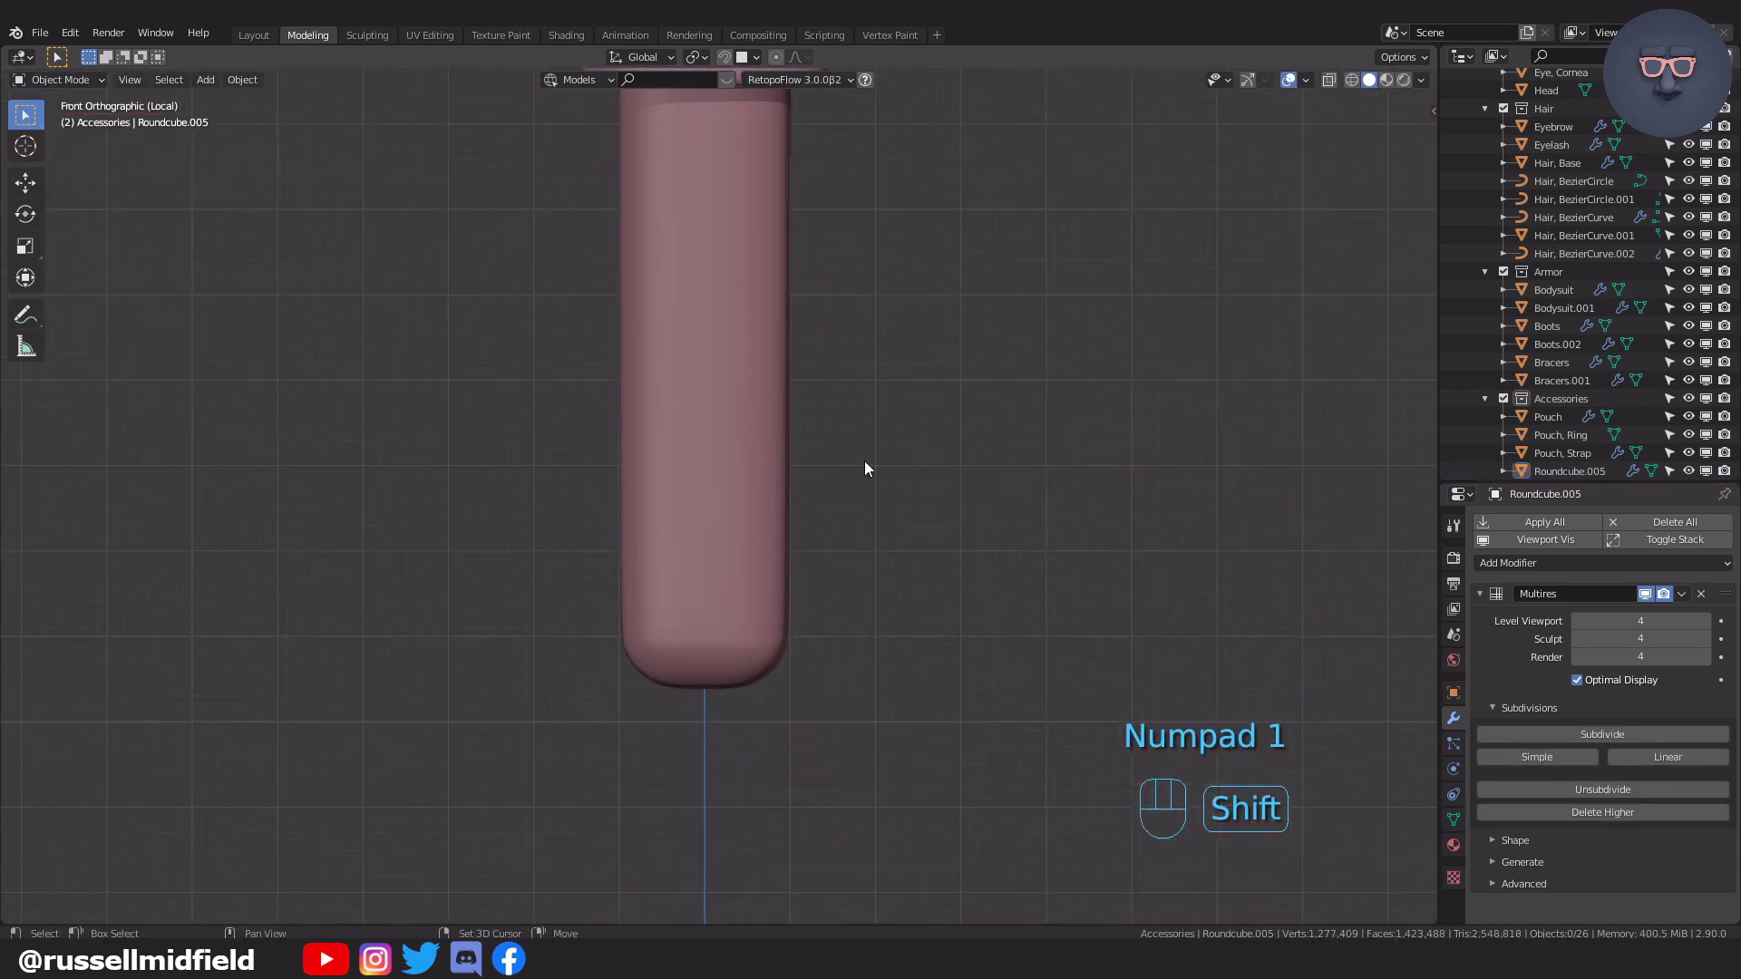
key("Tab")
key("alt+z")
key("e")
key("g")
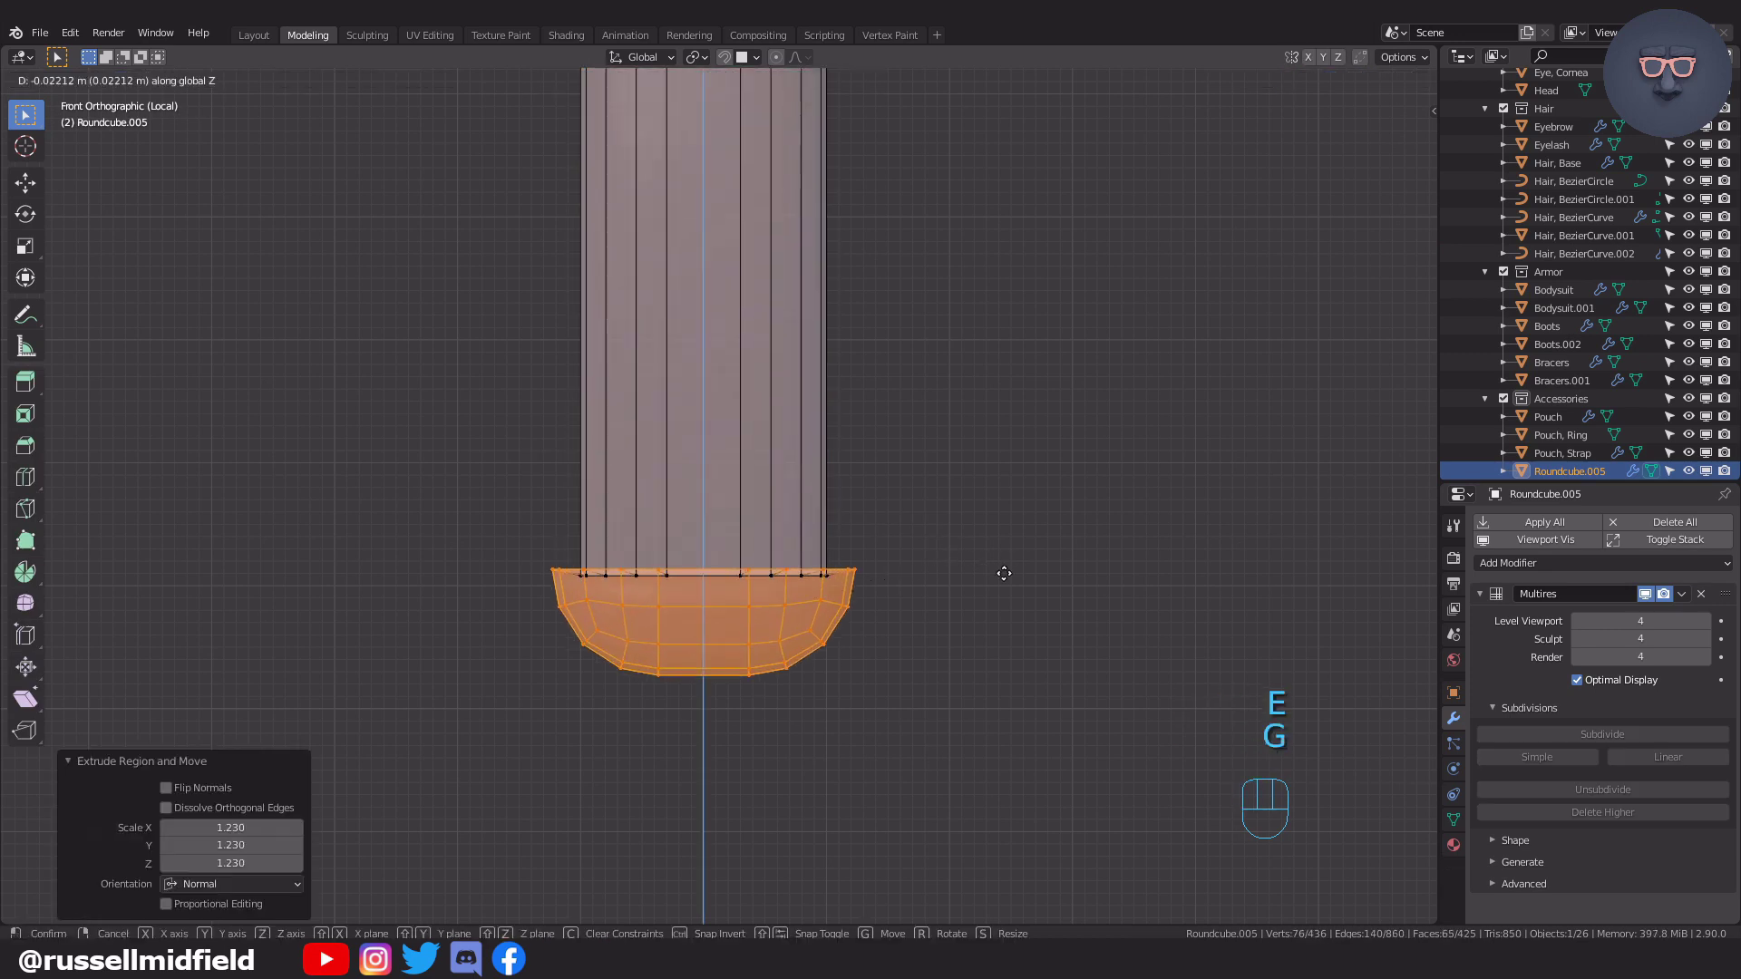
left_click(1014, 633)
key("s")
left_click(1042, 552)
key("ctrl+z")
key("Tab")
left_click(1043, 398)
scroll(1039, 403, "down", 5)
mouse_move(1029, 412)
middle_mouse_down()
mouse_move(961, 442)
mouse_move(854, 317)
middle_mouse_up()
middle_click_drag(854, 317, 872, 526, "shift")
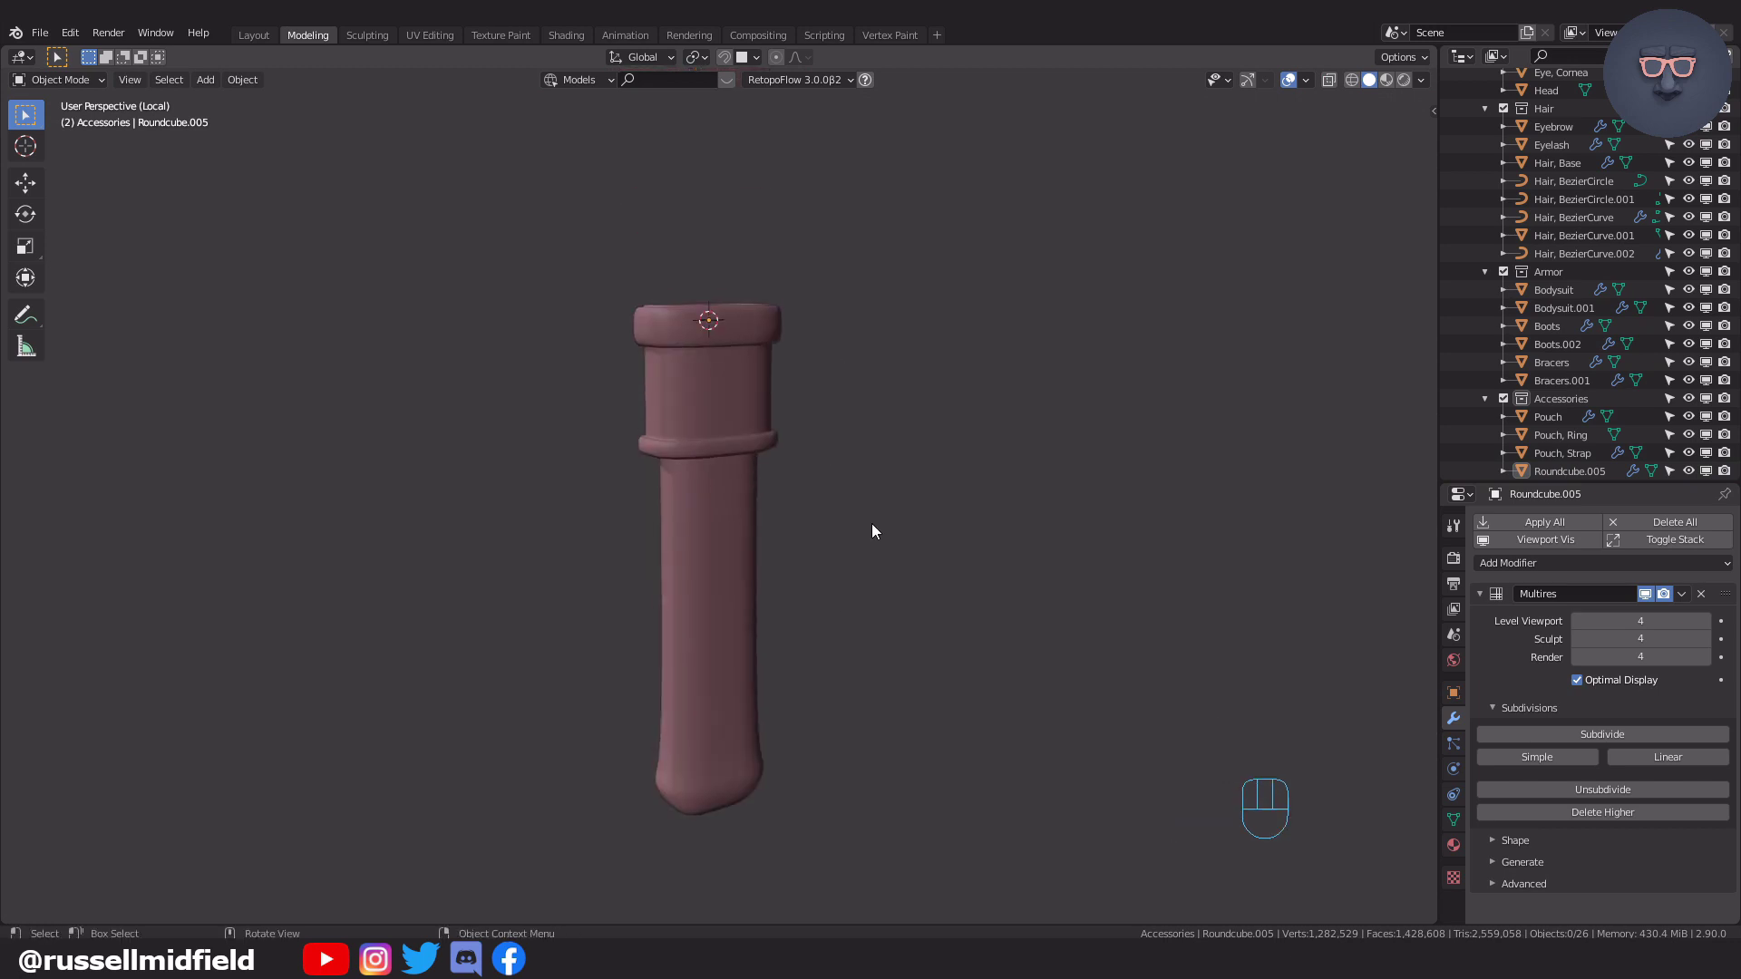
Subdivide the quiver's Multires to level 5 and paint two stacked chevron masks on the collar's side in Sculpt Mode.
left_click(762, 525)
key("Tab")
left_click(912, 486)
key("KP_3")
scroll(896, 562, "up", 3)
scroll(896, 561, "up", 5)
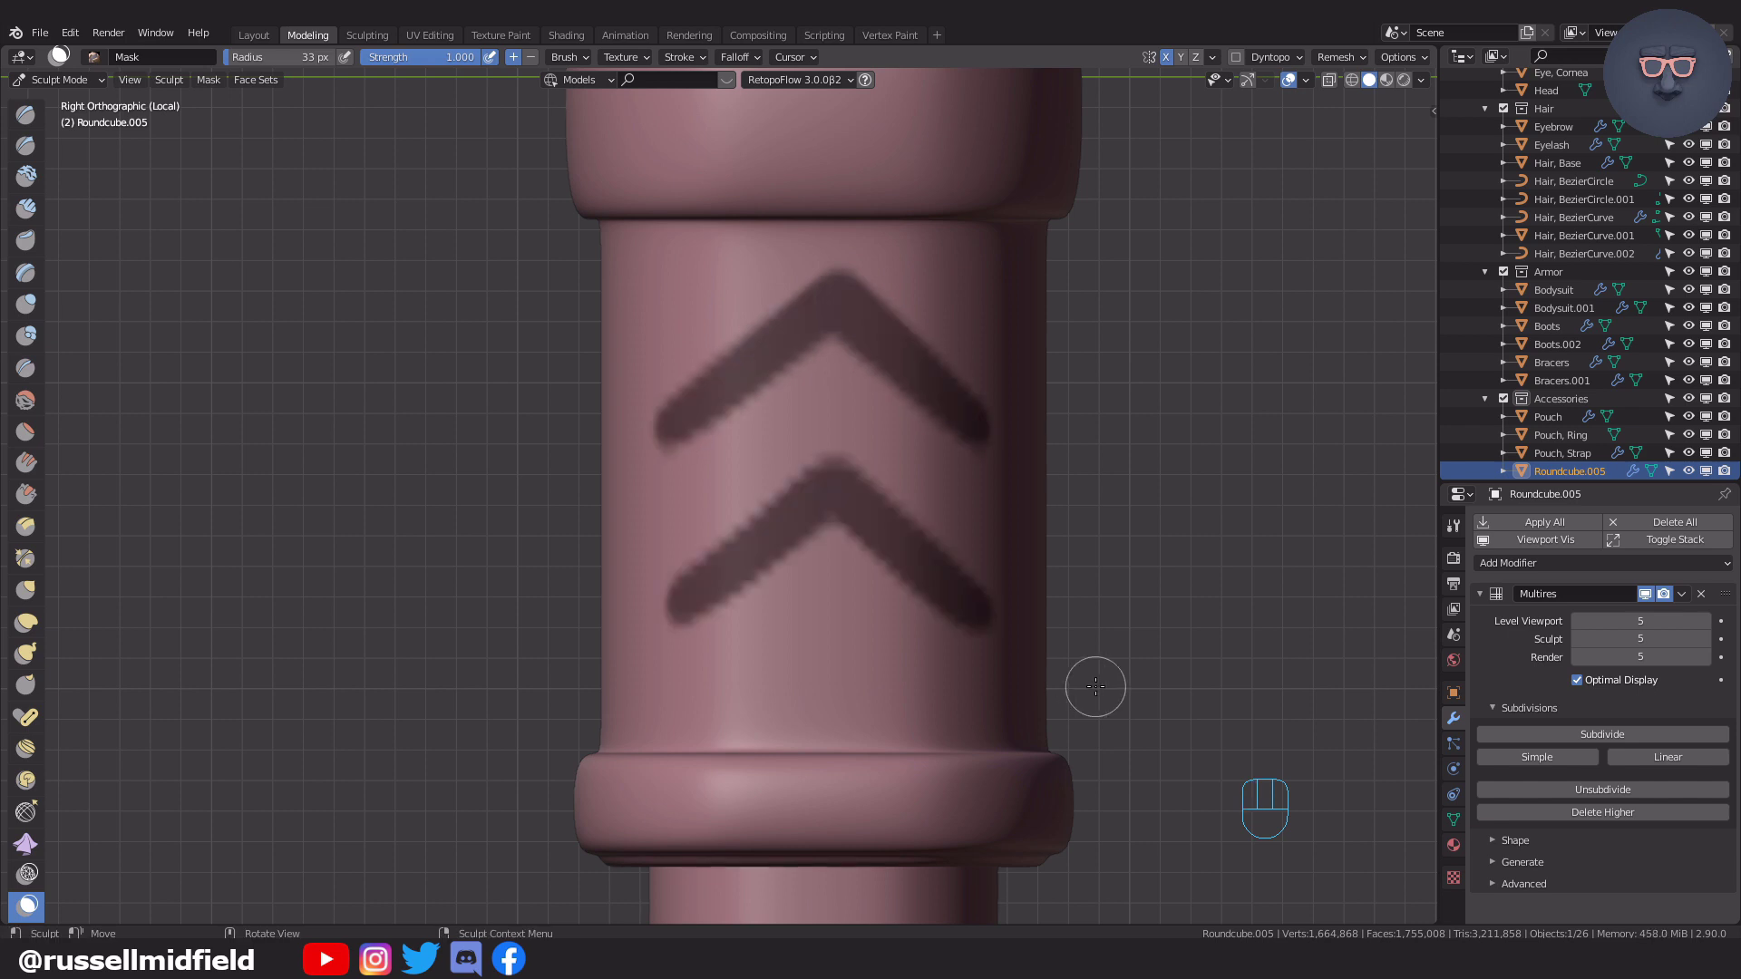
Invert the mask, move the collar's chevrons outward about 0.049 m along X, and clear the mask.
scroll(1095, 688, "down", 2)
middle_click_drag(1086, 687, 960, 529)
middle_click_drag(1108, 563, 1070, 553)
key("ctrl+i")
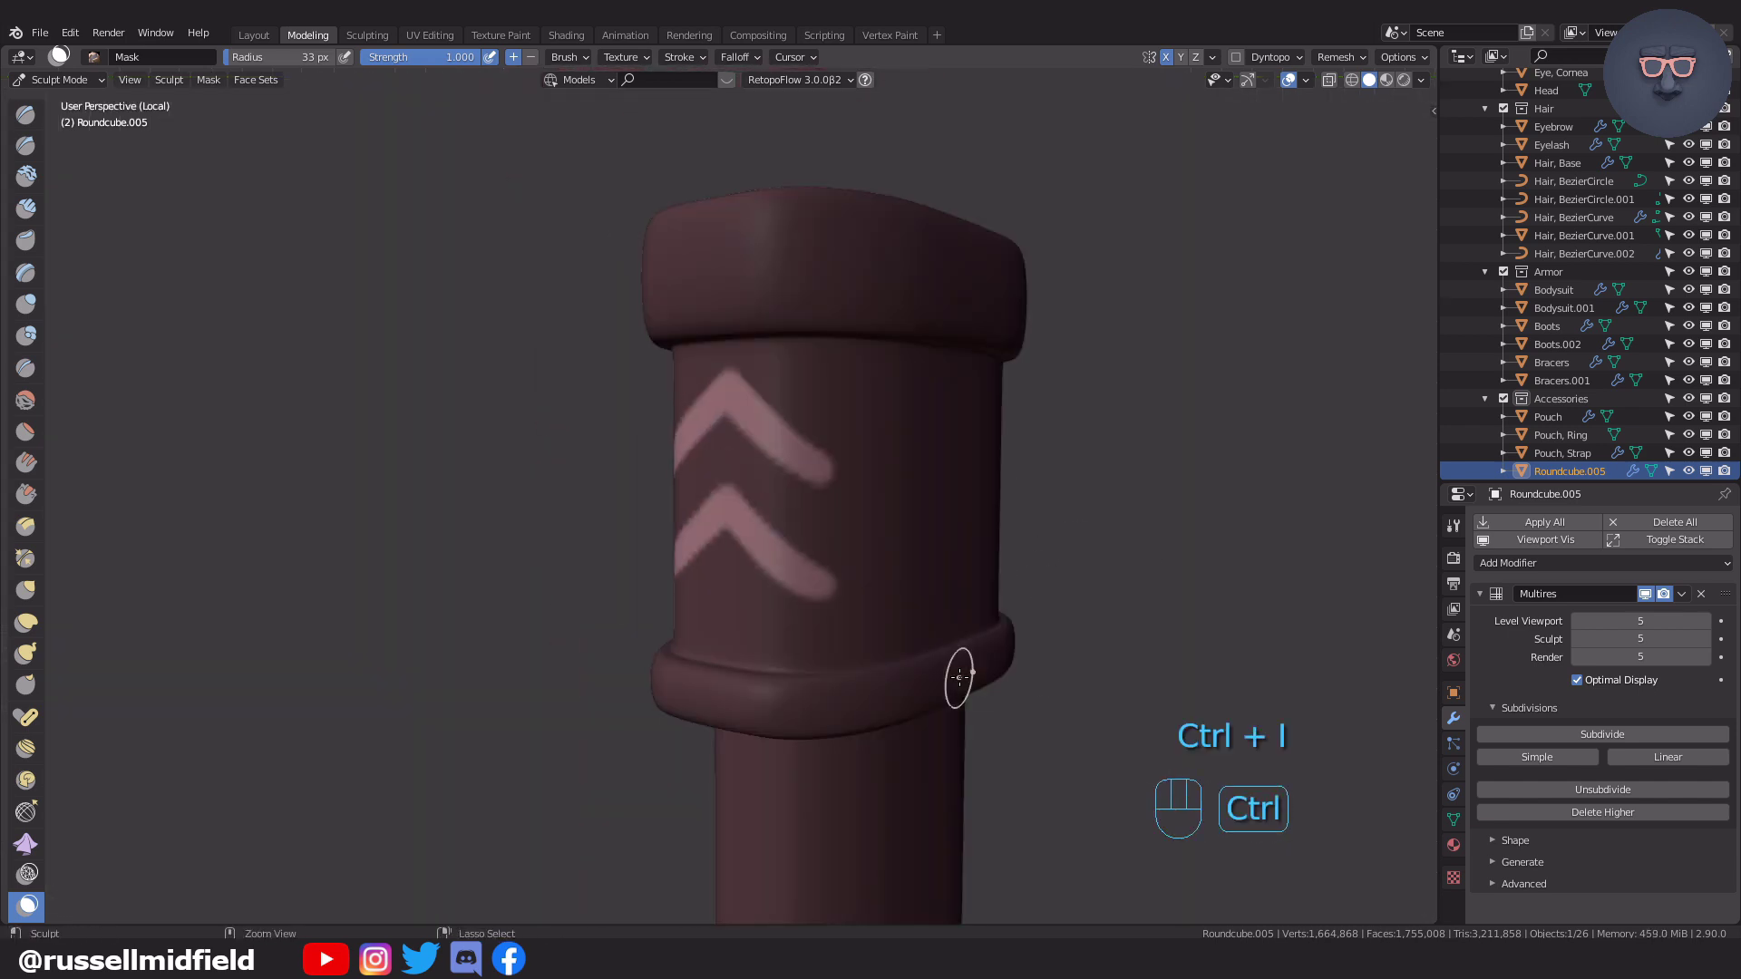
key("KP_1")
left_click(27, 771)
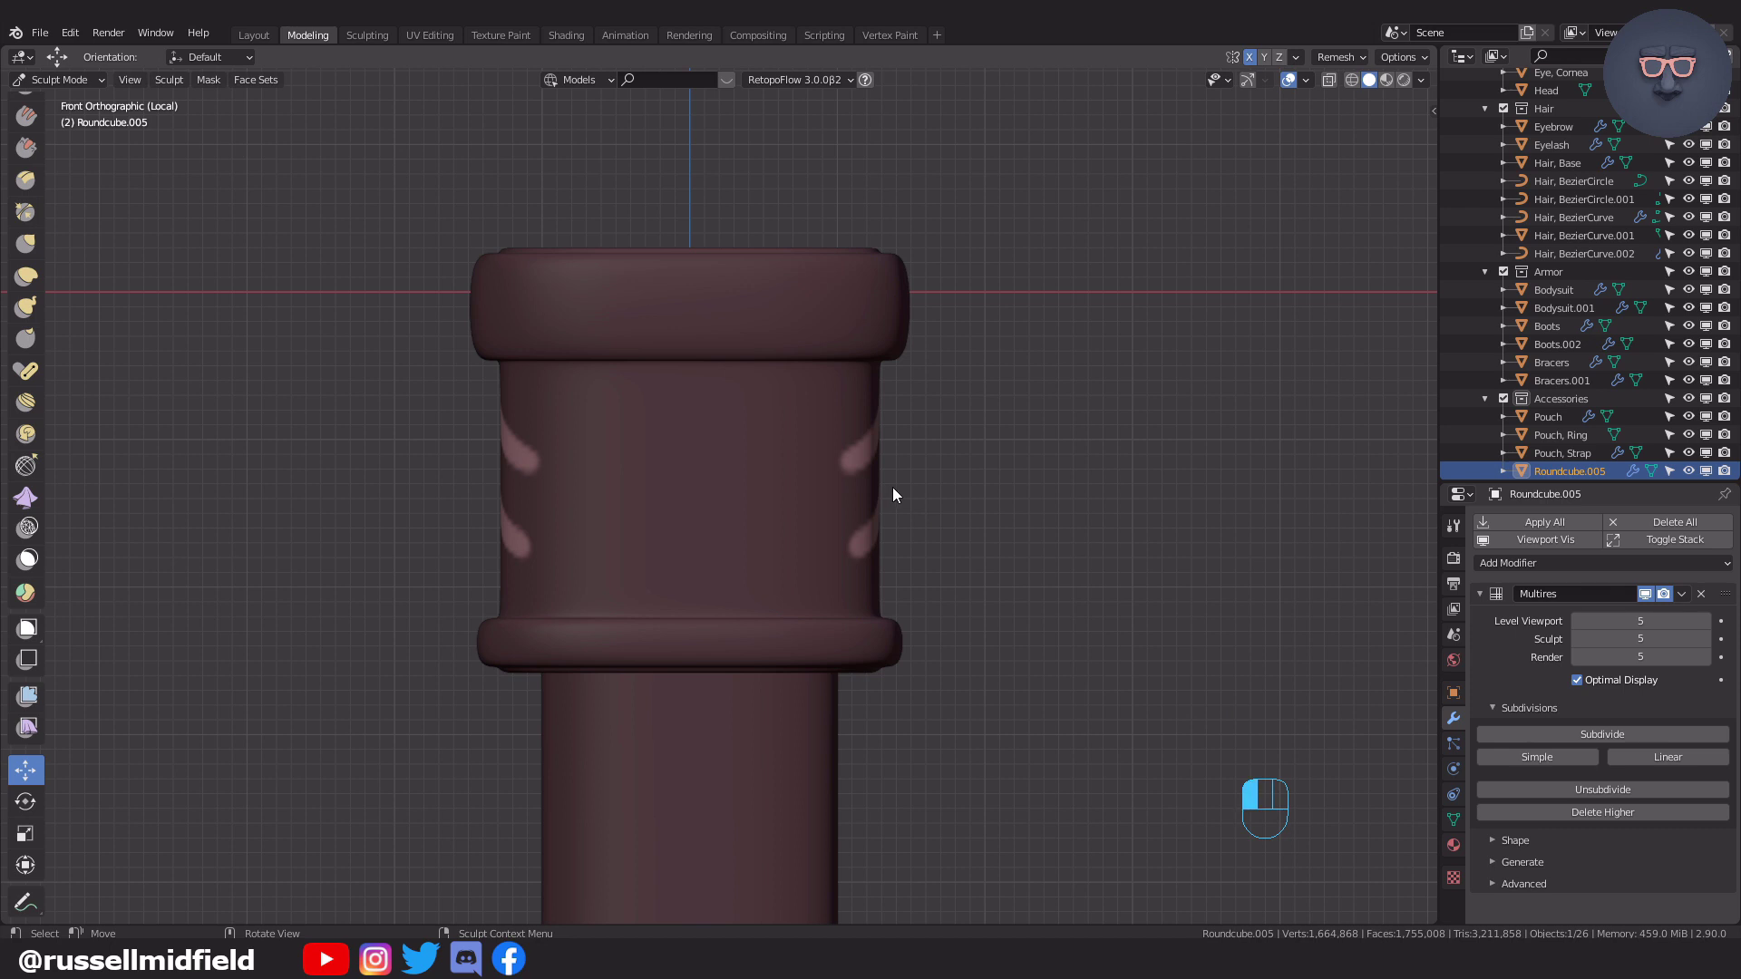
left_click_drag(897, 489, 896, 489)
middle_click_drag(896, 491, 968, 502)
key("alt+m")
Paint a single chevron mask near the quiver's lower end in back view.
scroll(982, 537, "down", 3)
left_click_drag(725, 621, 763, 550)
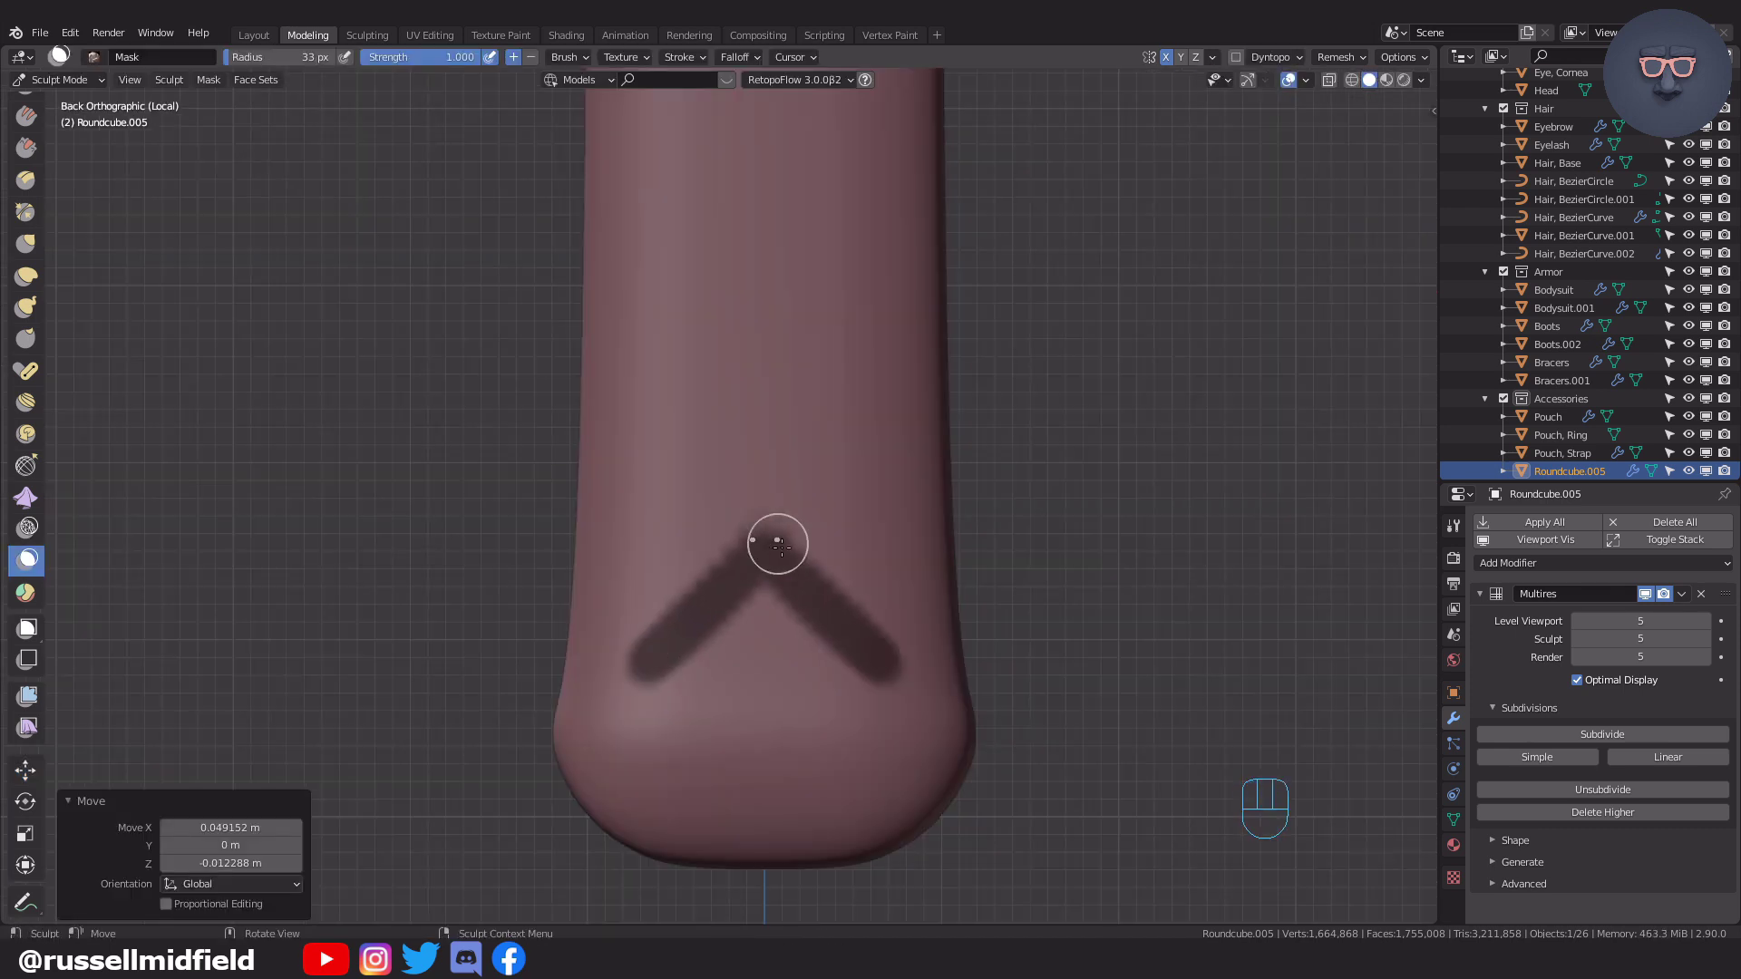
key("ctrl+z")
scroll(952, 525, "down", 3)
Invert the mask, move the lower chevron outward about 0.062 m along Y, and clear the mask.
middle_click_drag(952, 525, 970, 544)
key("ctrl+i")
key("KP_3")
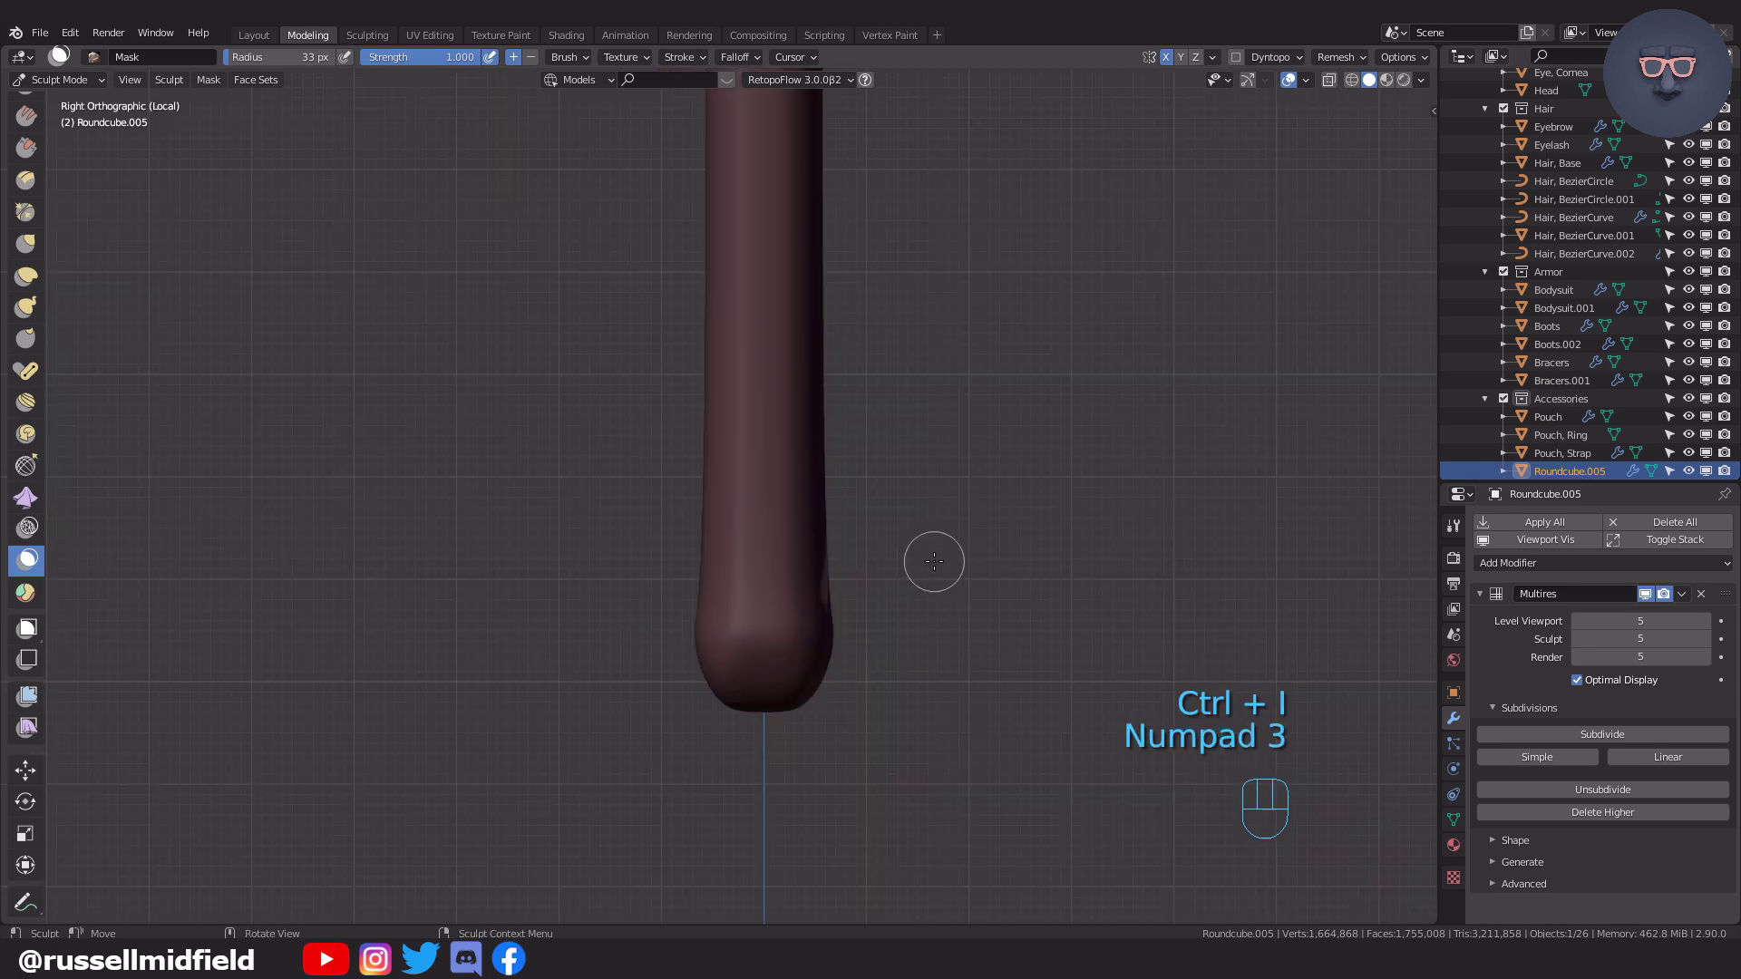
left_click(20, 785)
left_click_drag(825, 569, 845, 568)
key("alt+m")
middle_click_drag(923, 596, 814, 771)
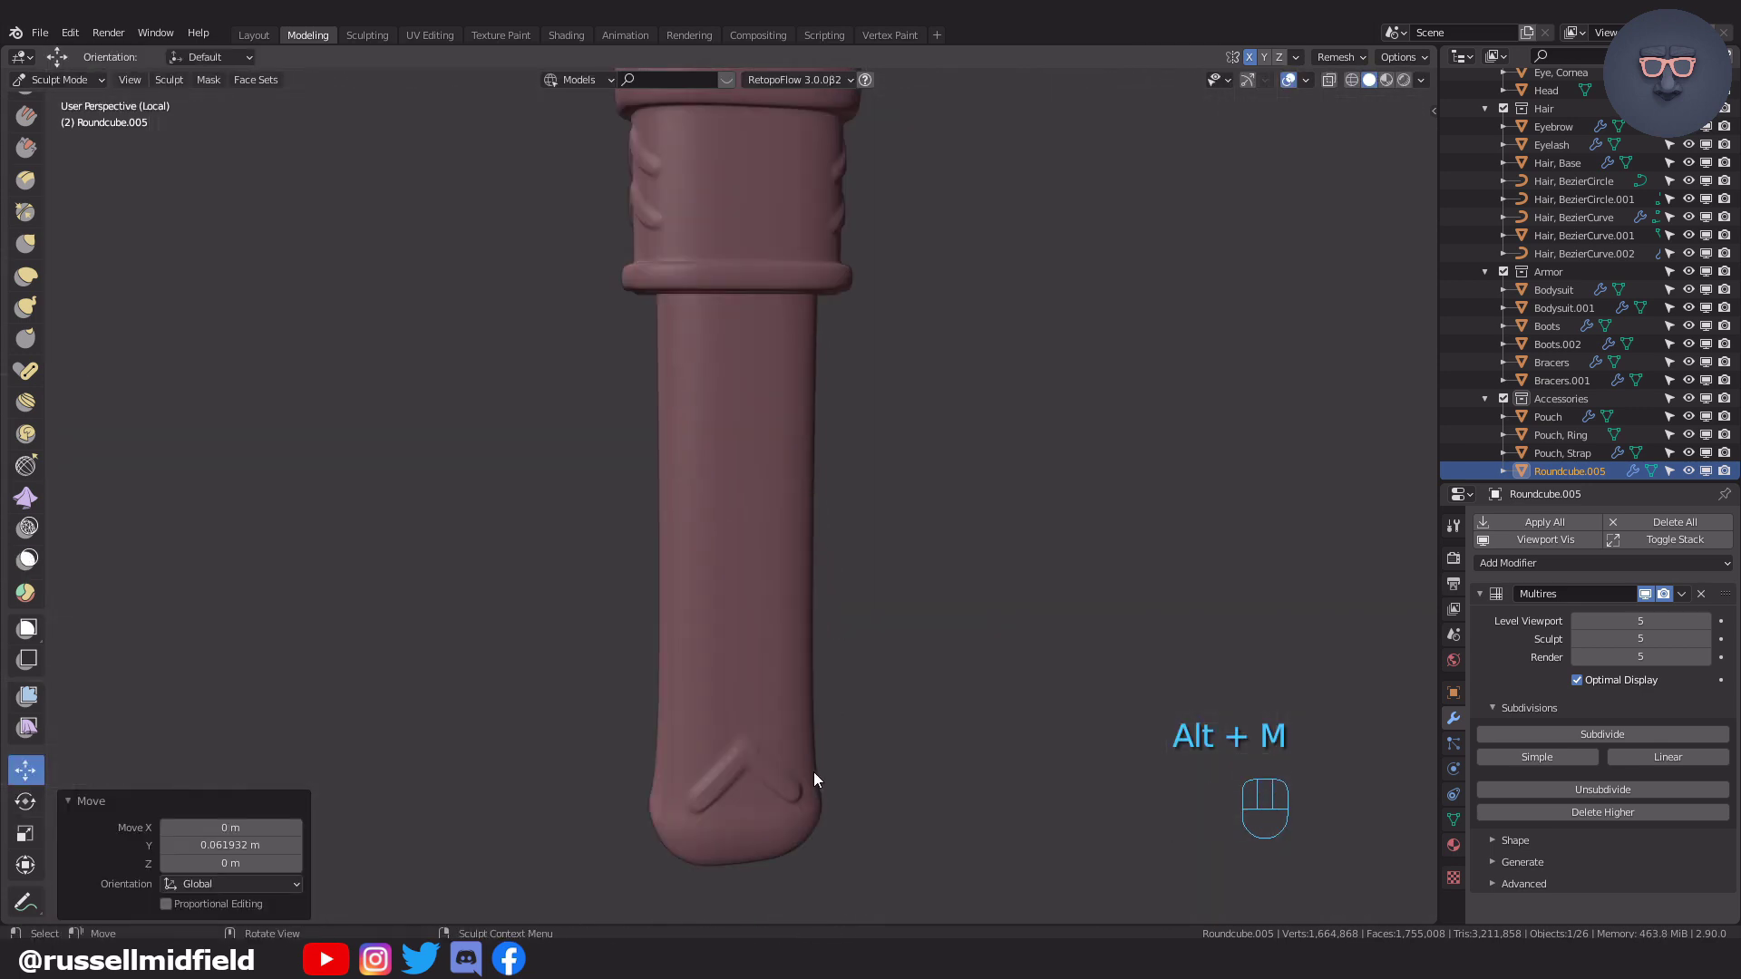
scroll(853, 732, "down", 4)
mouse_move(868, 715)
middle_mouse_down()
mouse_move(710, 703)
mouse_move(879, 666)
mouse_move(910, 607)
middle_mouse_up()
scroll(898, 652, "up", 3)
Switch to rendered shading and Object Mode, and give the quiver the Armor, Base material.
left_click(1403, 79)
middle_click_drag(820, 272, 780, 252)
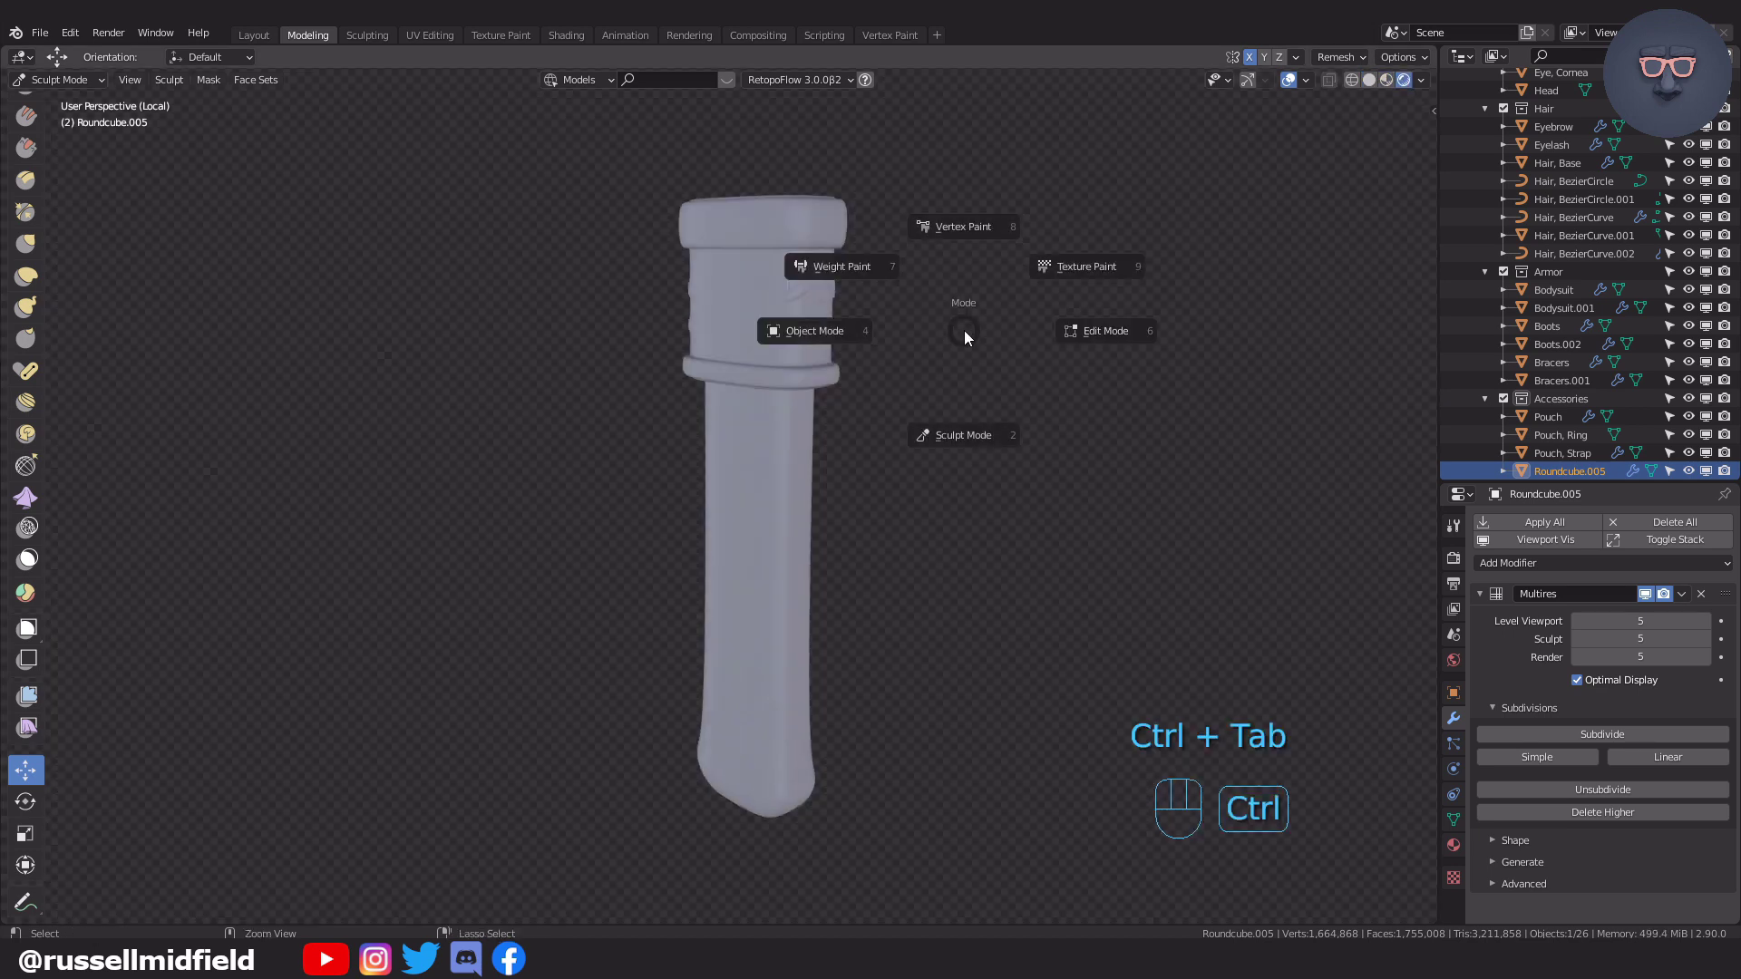
left_click(845, 335)
left_click(1453, 845)
left_click(1483, 599)
left_click(1542, 642)
Select the faces of the quiver's top rim and assign them the Armor, Accent material in a new slot.
middle_click_drag(836, 355, 874, 549, "shift")
scroll(874, 550, "up", 2)
key("Tab")
left_click(731, 435, "alt")
scroll(739, 547, "up", 2)
mouse_move(732, 435)
middle_mouse_down("shift")
mouse_move(739, 548)
mouse_move(705, 464)
mouse_move(719, 451)
middle_mouse_up("shift")
left_click(723, 445, "alt+shift")
key("ctrl+KP_Add")
key("ctrl+KP_Add")
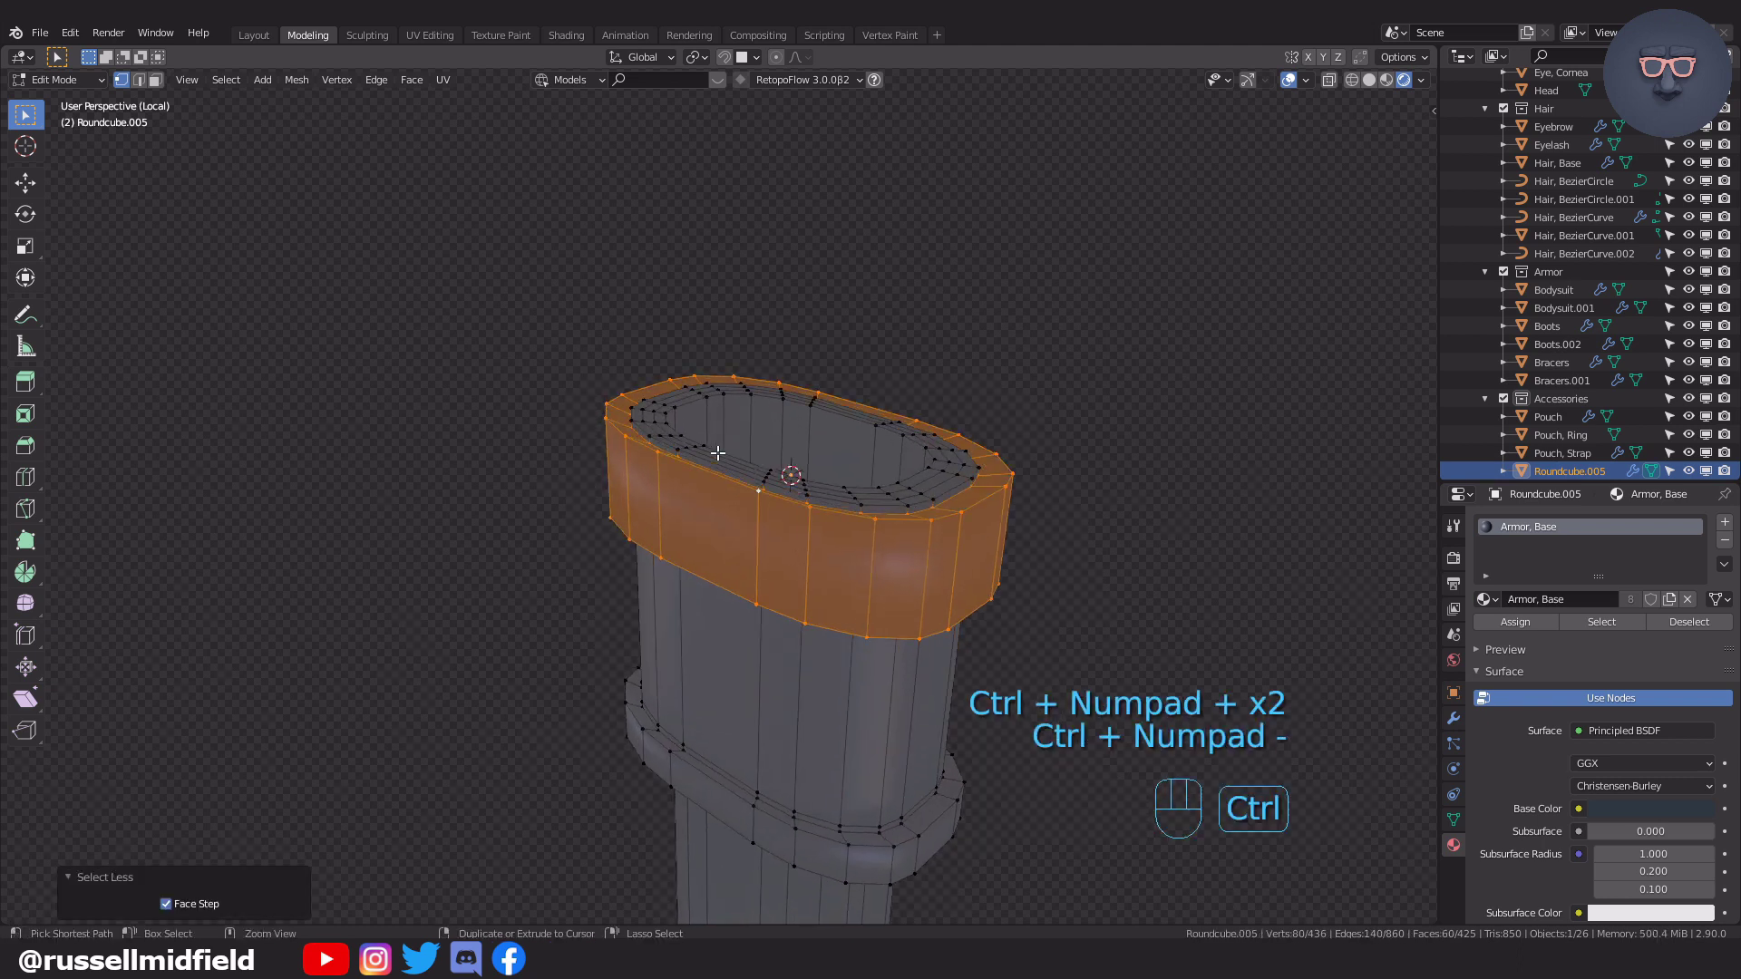
left_click(1724, 522)
left_click(1483, 635)
left_click(1514, 663)
Select the raised band at the collar's lower edge and assign it the Armor, Accent material.
middle_click_drag(1059, 770, 1026, 557, "shift")
middle_click_drag(1026, 557, 1021, 517)
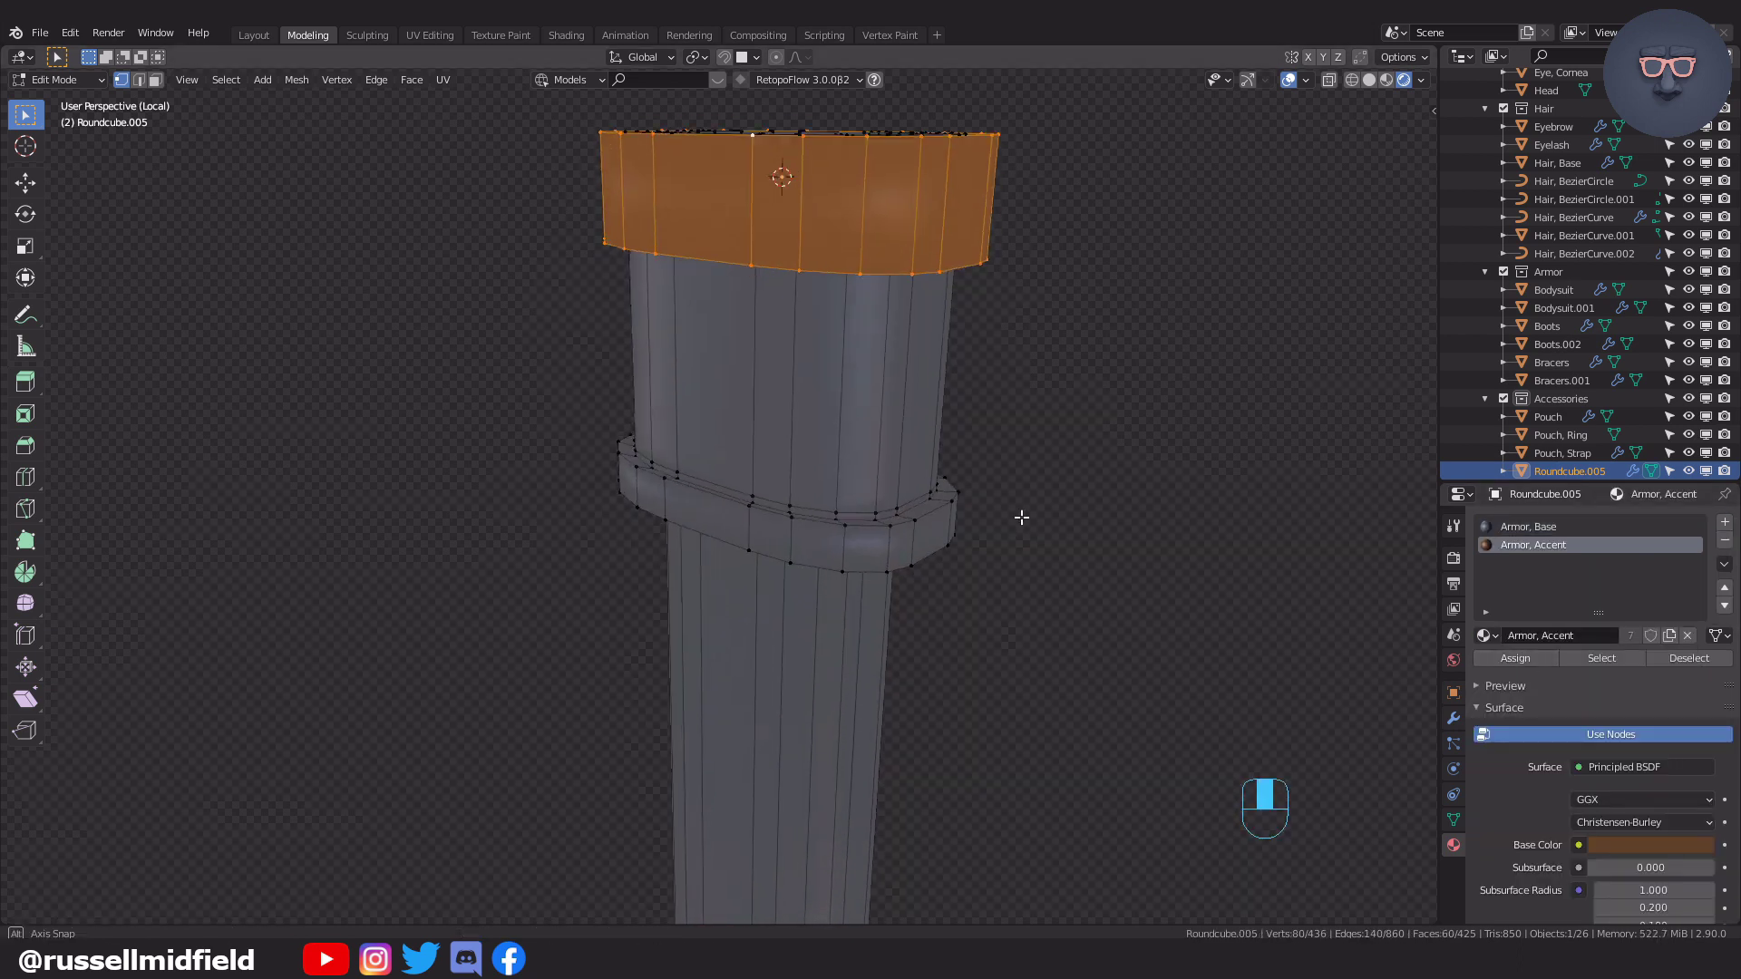
scroll(997, 521, "up", 1)
left_click(843, 524, "alt")
left_click(842, 580, "alt+shift")
key("ctrl+KP_Add")
key("ctrl+KP_Add")
key("ctrl+KP_Subtract")
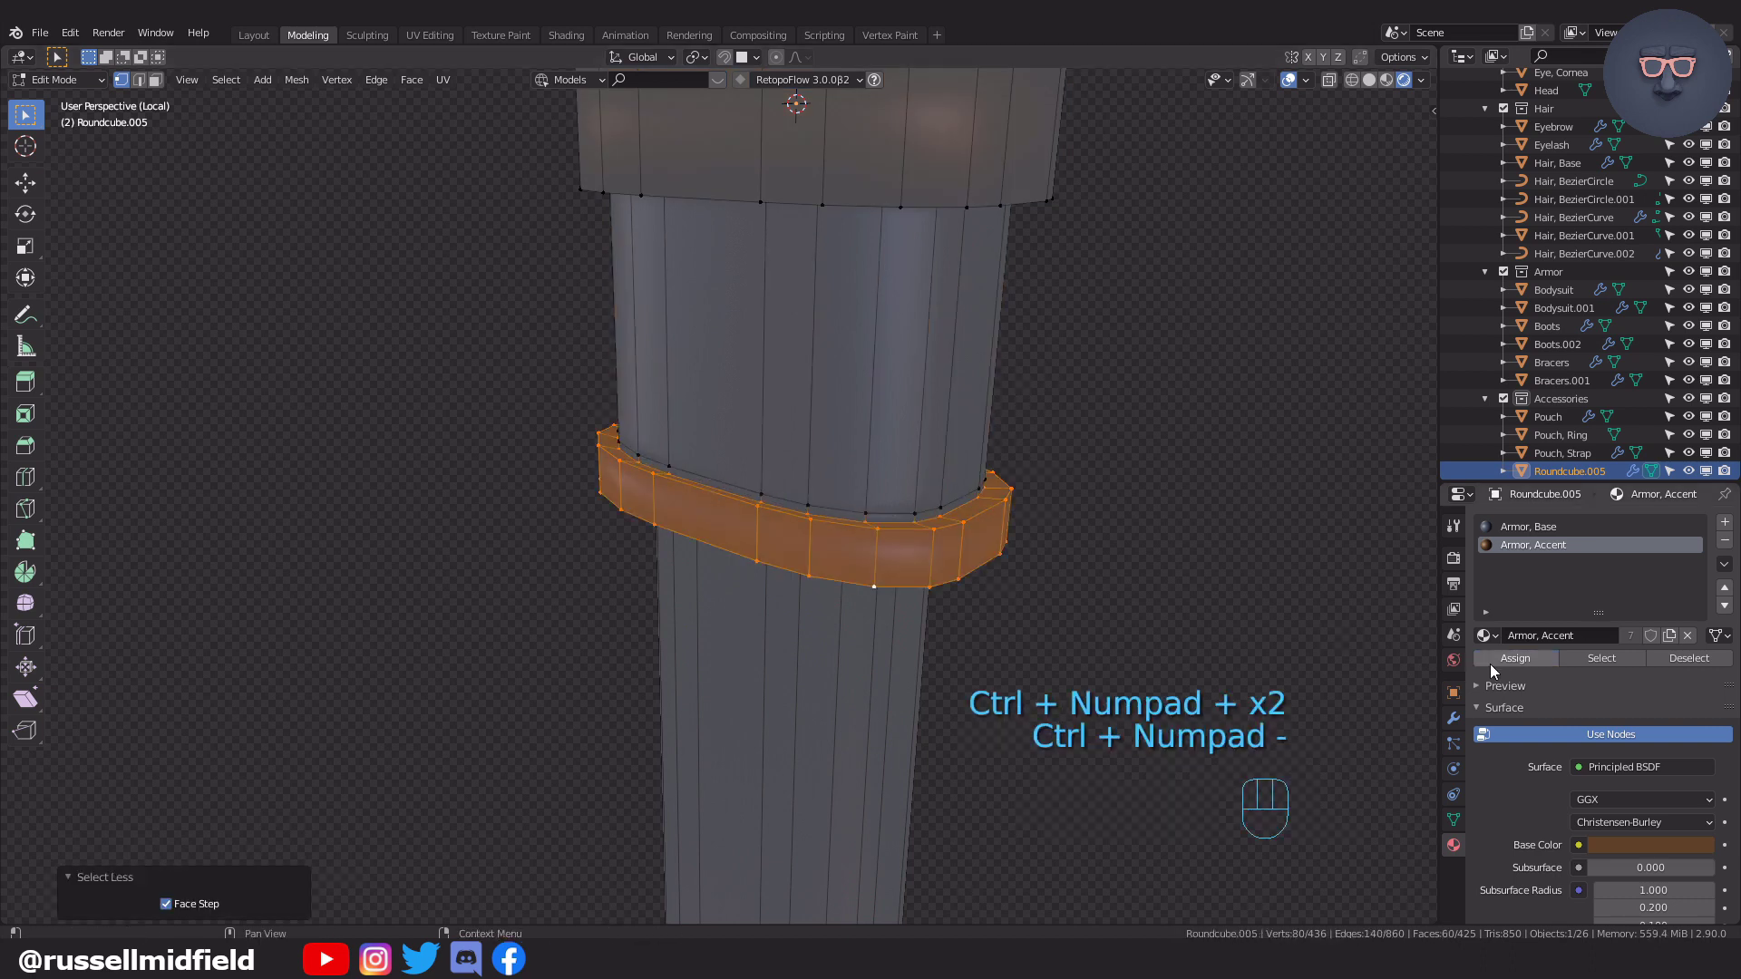
scroll(979, 653, "down", 4)
middle_click_drag(979, 653, 975, 665, "shift")
left_click(1006, 443)
Leave the isolated view, rename the object as Quiver, and place it at an angle behind the character's back.
middle_click_drag(989, 450, 1011, 530, "shift")
scroll(965, 557, "down", 2)
middle_click_drag(1012, 530, 1006, 459, "shift")
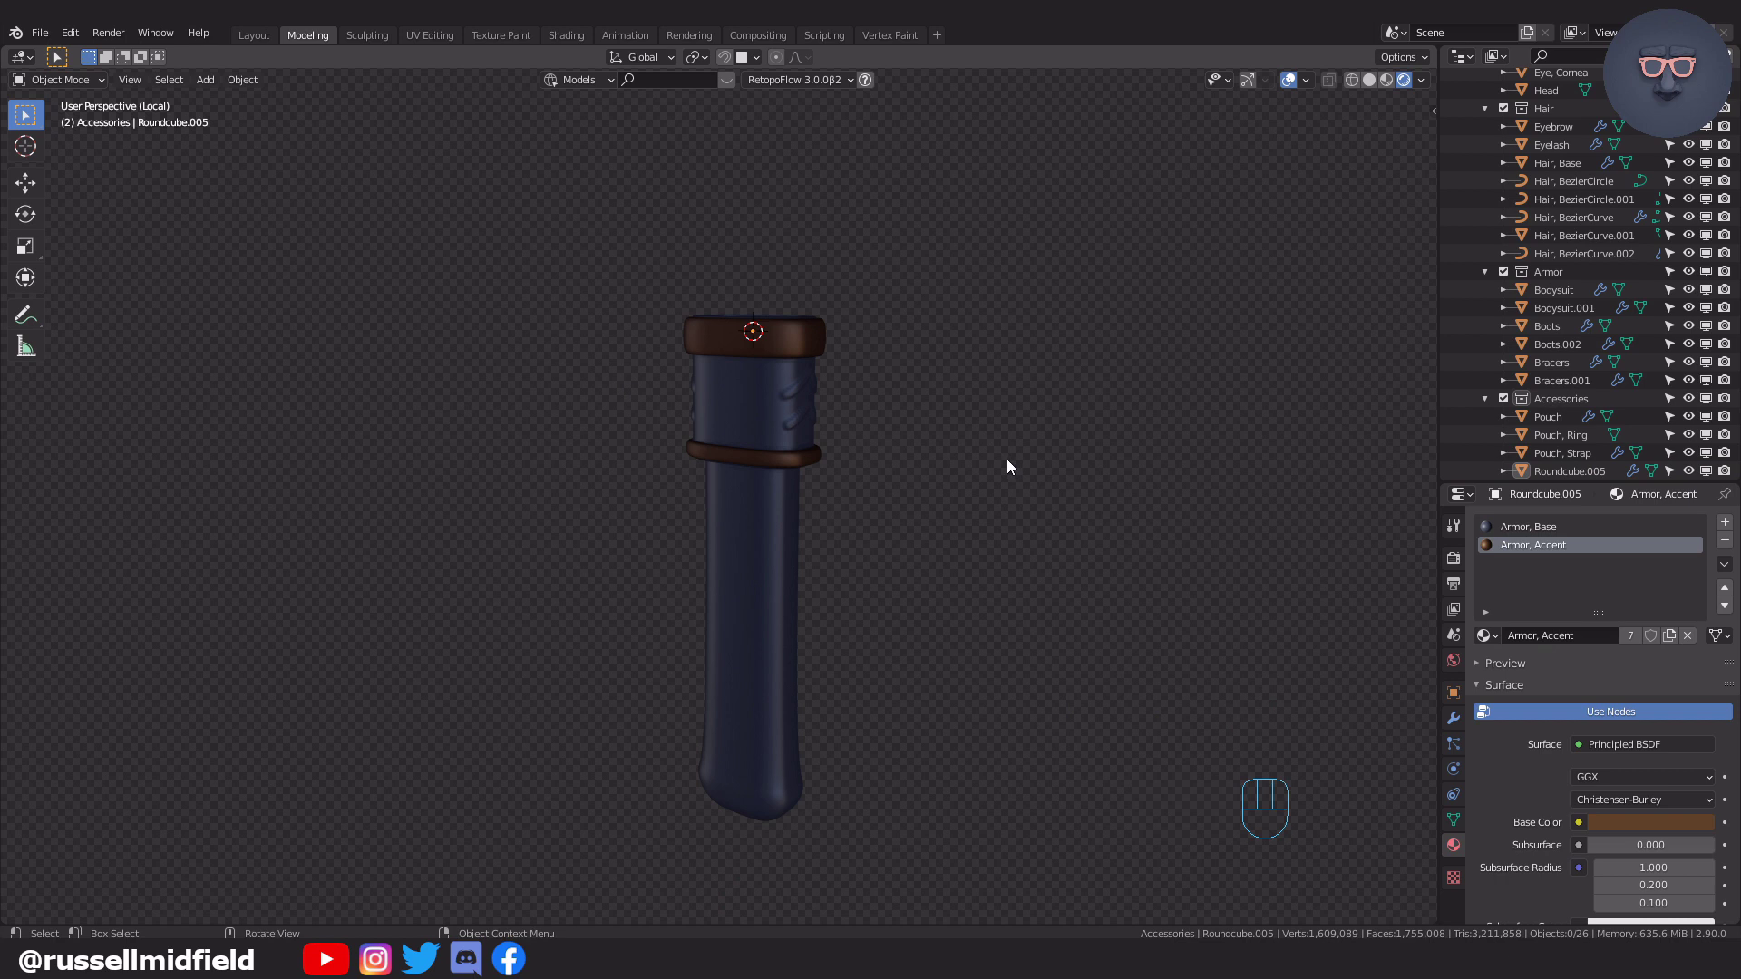
key("KP_Divide")
key("KP_Divide")
key("KP_Divide")
left_click(1569, 470)
key("KP_Divide")
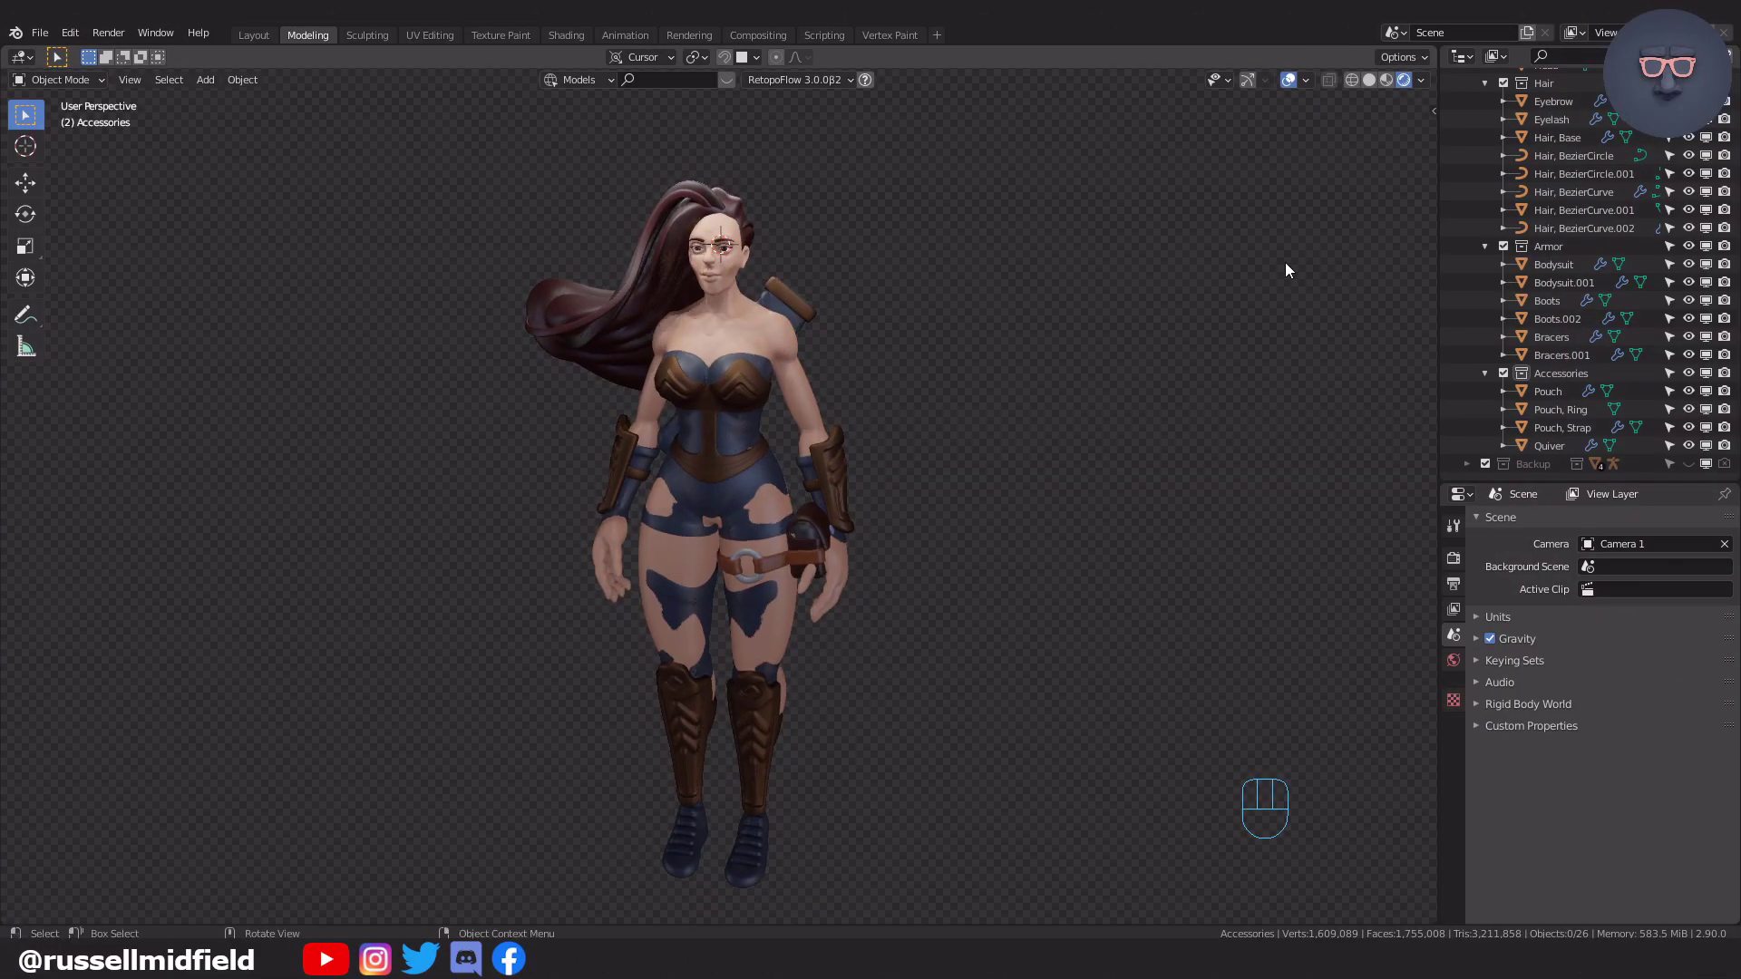
Add a 12-vertex cylinder with 1 m radius and 2 m depth at the origin in top view, and isolate it.
left_click(1369, 80)
key("KP_1")
key("KP_7")
key("shift+a")
mouse_move(950, 443)
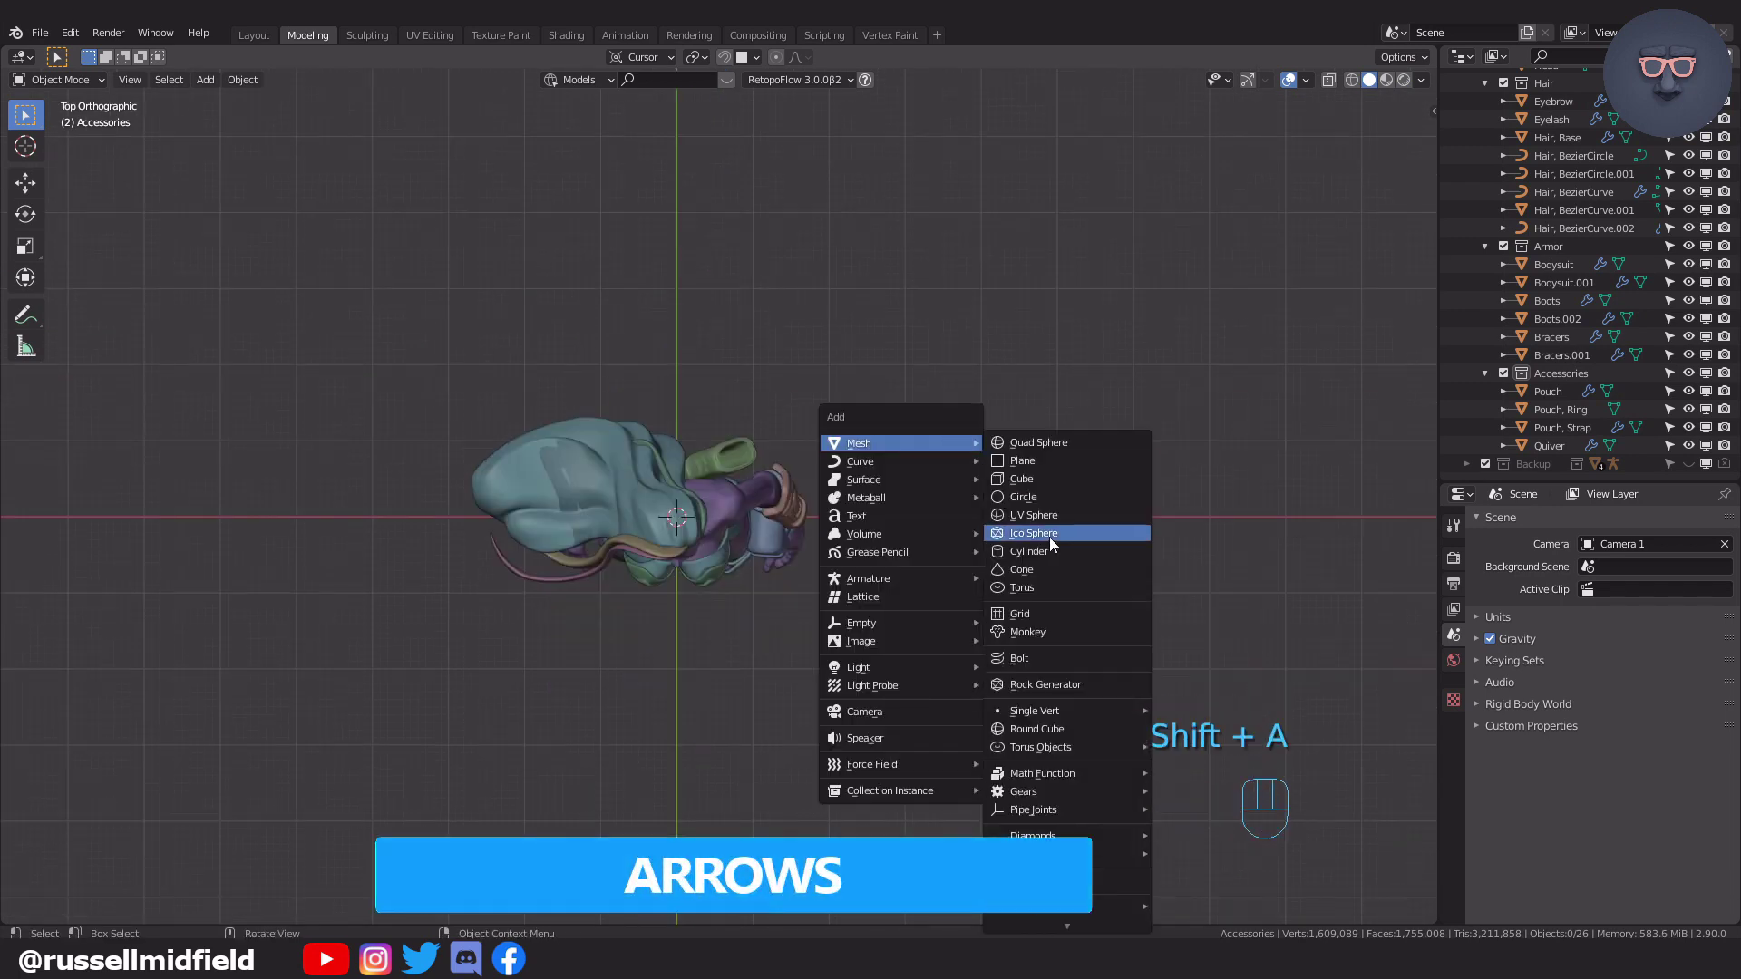
left_click(1065, 549)
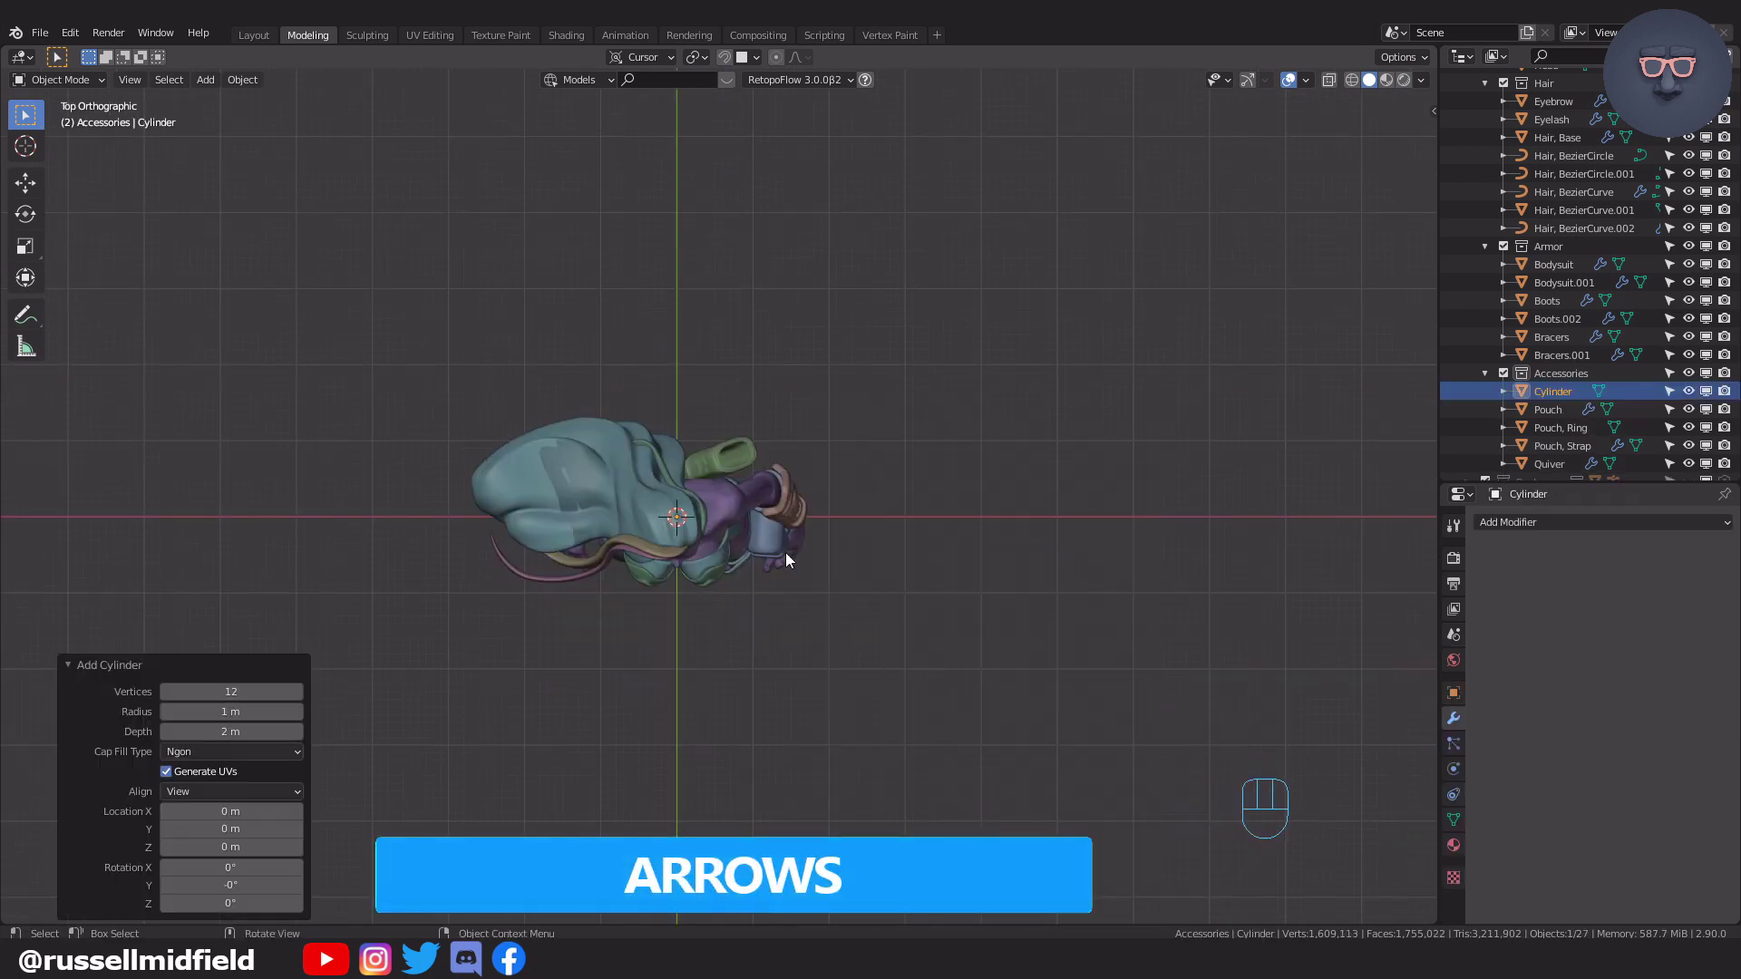
key("KP_Divide")
Stretch the cylinder into a long arrow shaft by moving its lower vertices down along Z, the last move about 6.47 m.
key("KP_1")
key("Tab")
key("alt+z")
middle_click_drag(691, 572, 694, 531, "shift")
left_click_drag(670, 459, 802, 520)
scroll(804, 522, "down", 5)
key("g")
left_click(852, 743)
middle_click_drag(852, 743, 841, 438, "shift")
key("g")
left_click(832, 473)
middle_click_drag(833, 368, 824, 641, "shift")
scroll(824, 641, "up", 5)
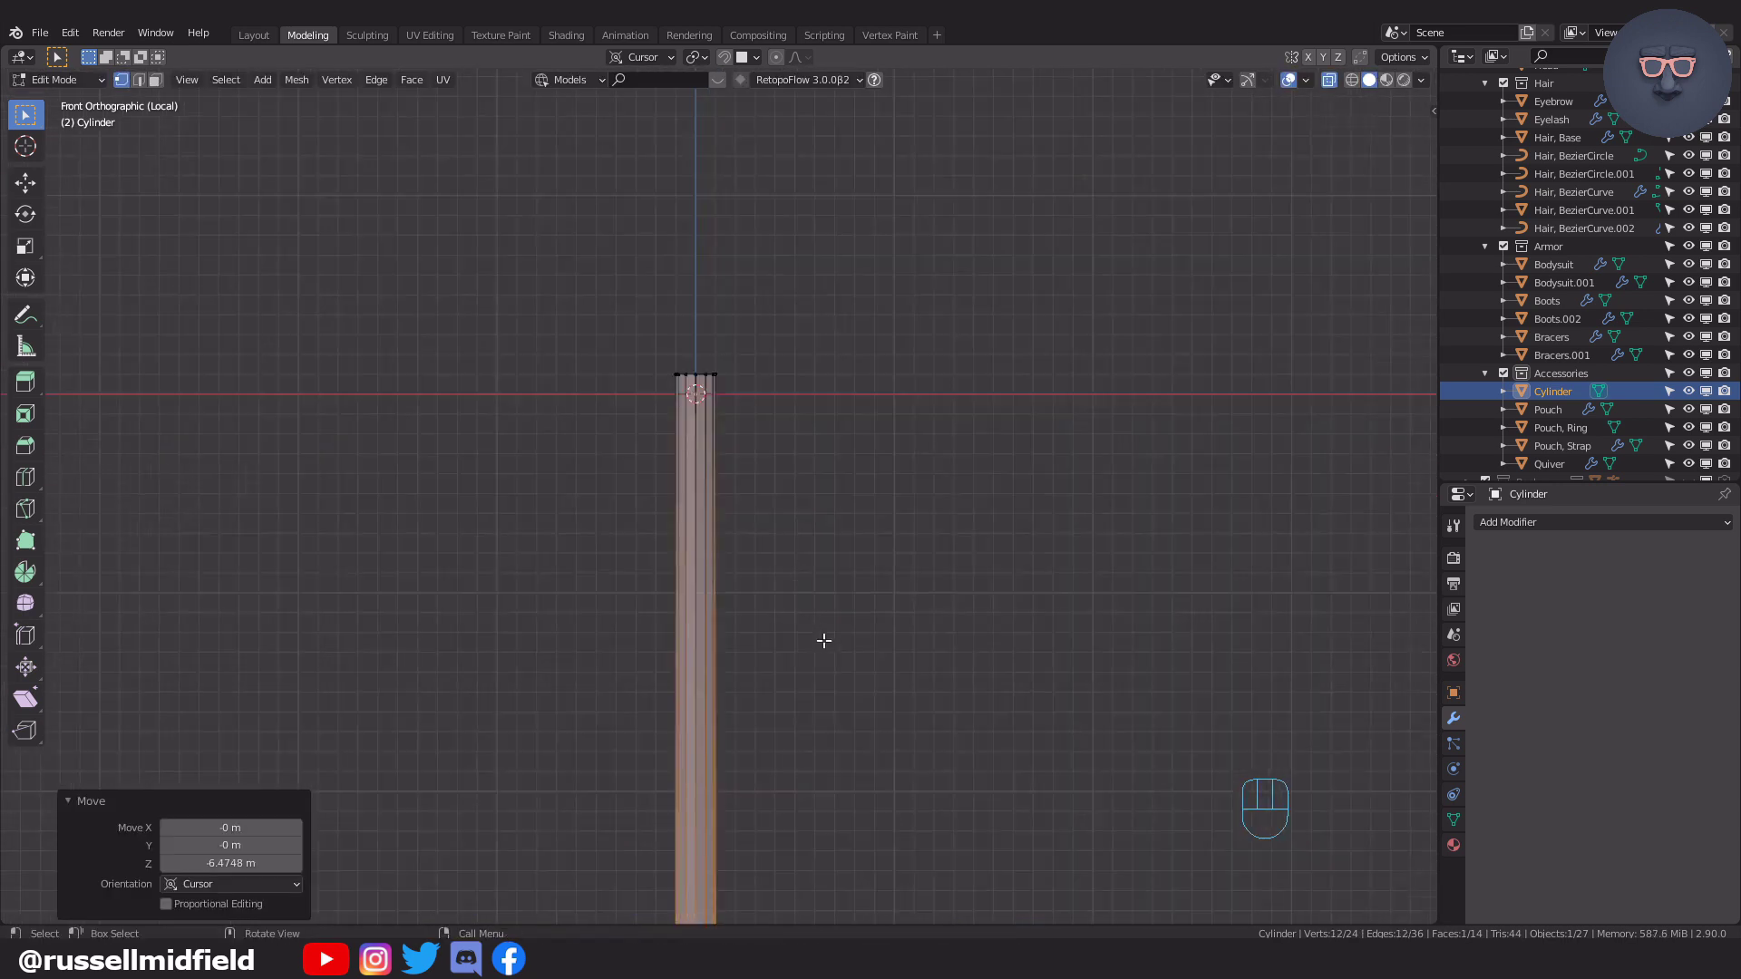
Extrude the shaft's upper end upward in two short sections and scale the new end loop to about 1.72.
middle_click_drag(764, 470, 820, 630, "shift")
scroll(819, 629, "up", 5)
left_click_drag(718, 555, 882, 610)
key("e")
left_click(901, 497)
middle_click_drag(901, 496, 889, 575, "shift")
key("e")
left_click(870, 533)
key("s")
left_click(926, 513)
Extrude the flared end upward about 7.27 m, then inset its cap and raise it about 1.26 m into a taper.
key("e")
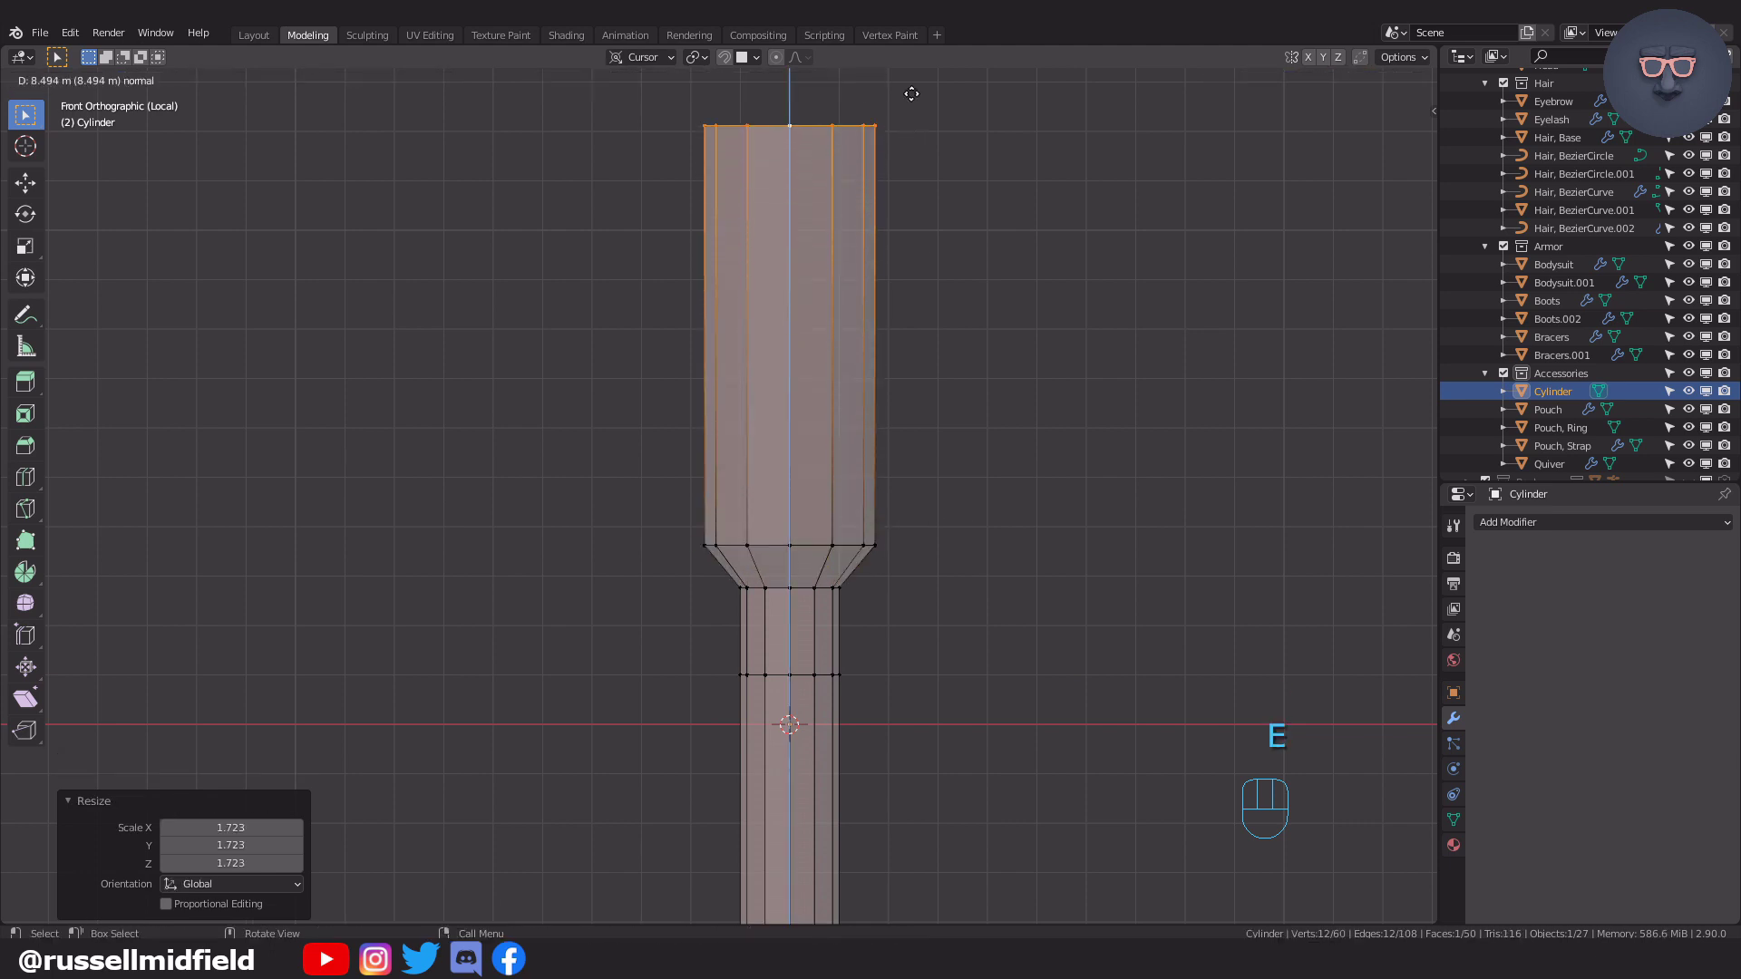
left_click(922, 156)
scroll(936, 388, "down", 4)
middle_click_drag(916, 386, 911, 513, "shift")
middle_click_drag(921, 449, 929, 435)
key("i")
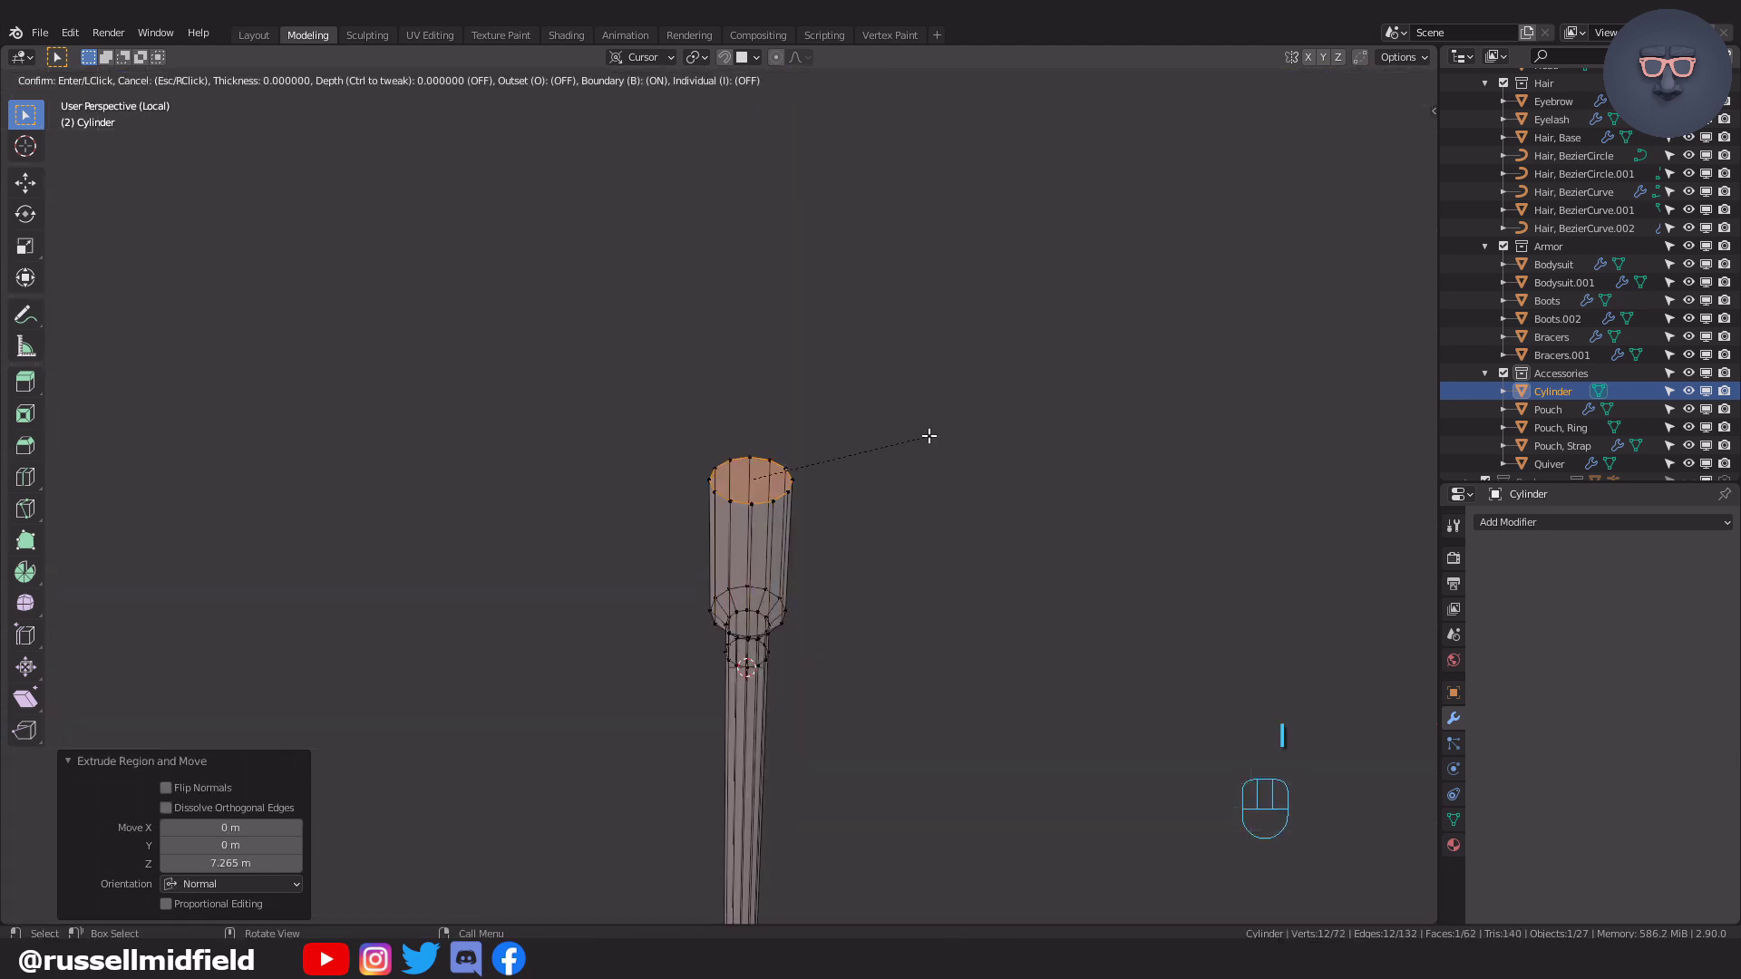
left_click(913, 427)
key("KP_1")
key("g")
left_click(883, 440)
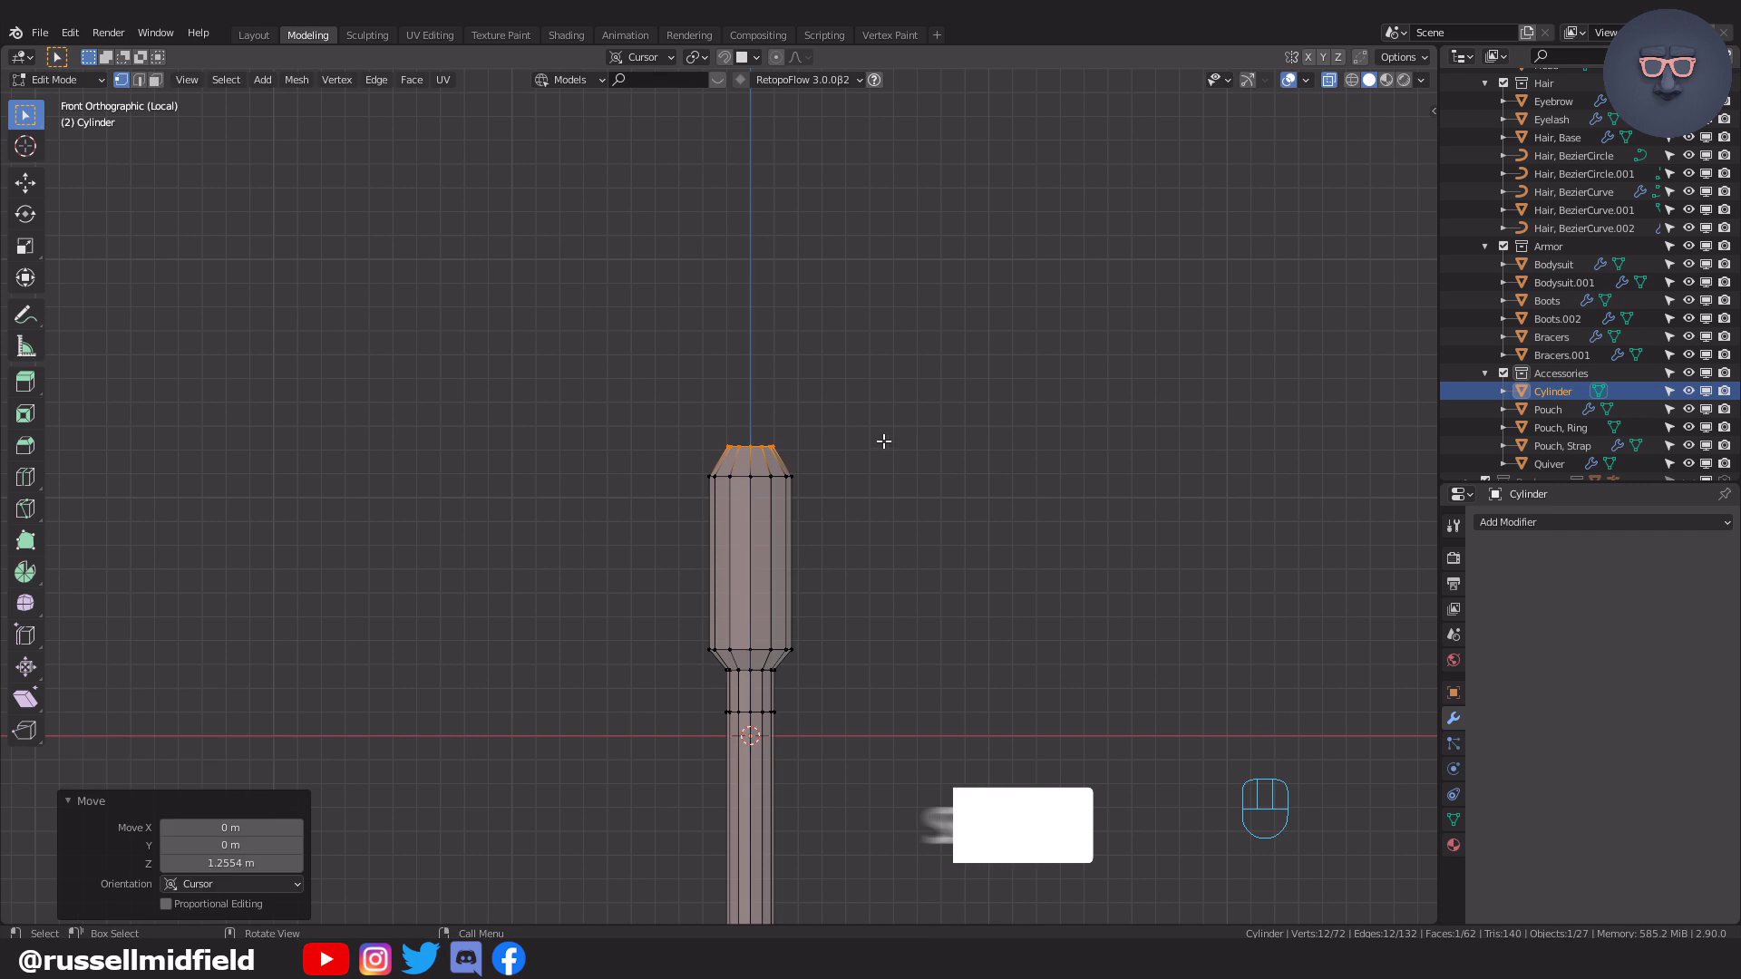
Extrude the tapered end into a narrow neck, lower its end about 4.98 m, and extrude a short section above it.
left_click(897, 408)
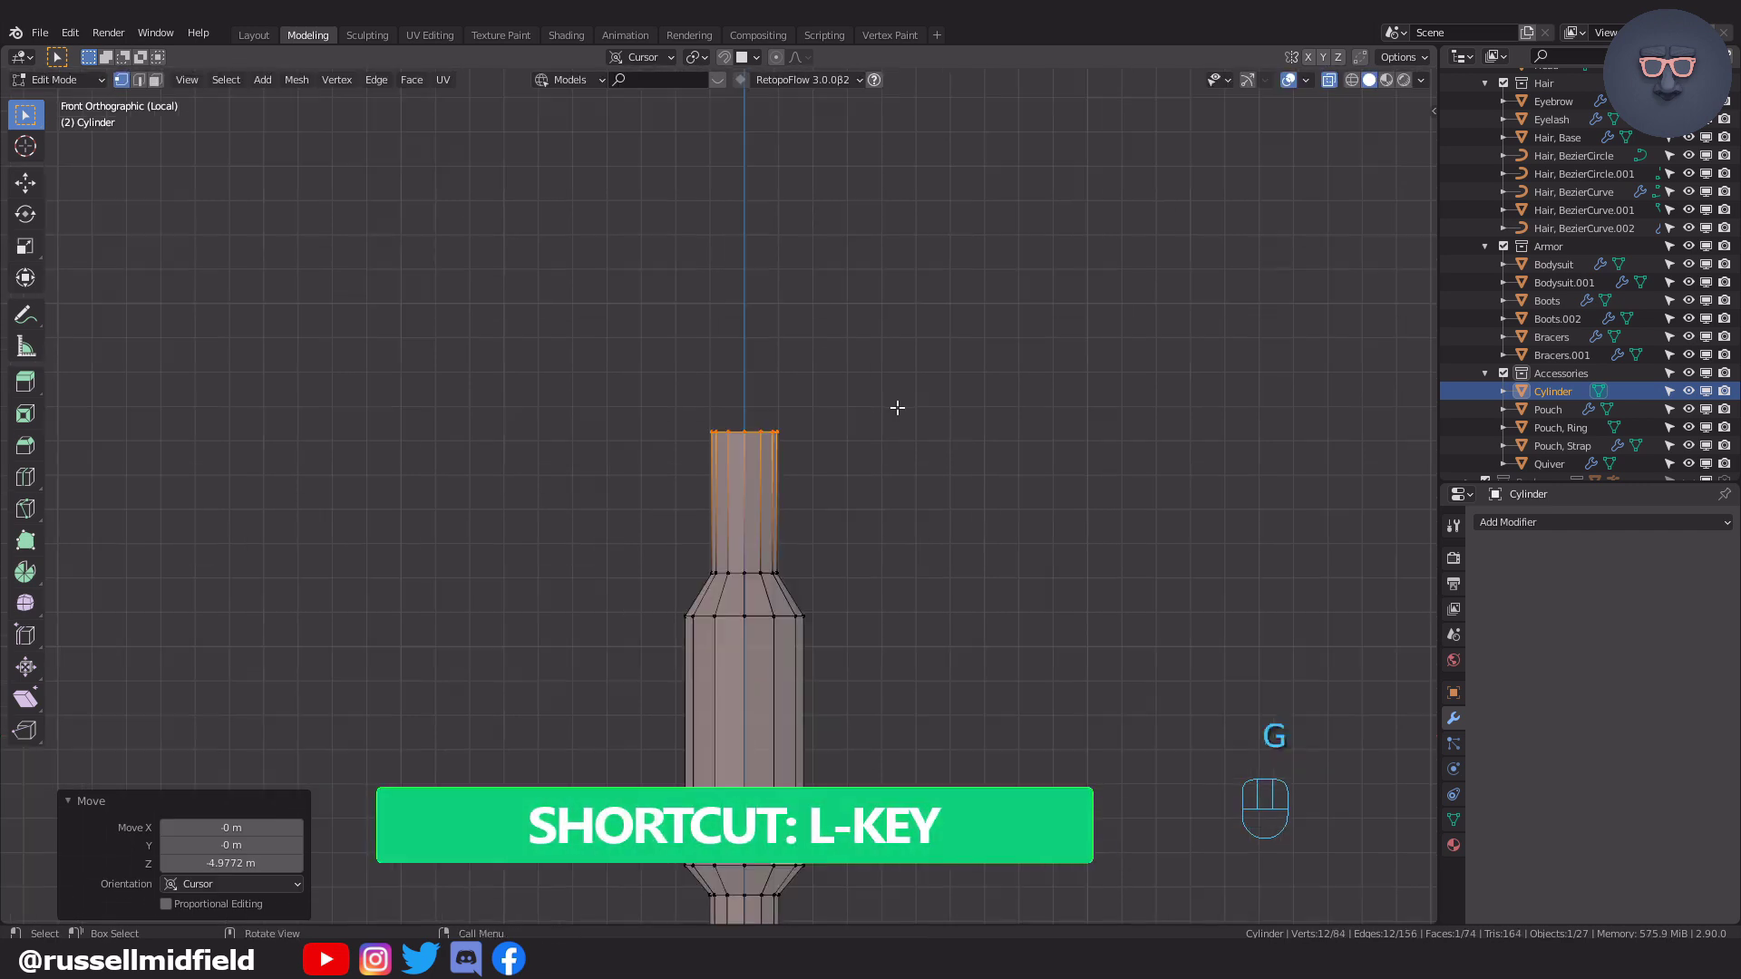
key("e")
left_click(888, 370)
key("s")
left_click(821, 363)
middle_click_drag(864, 653, 859, 429, "shift")
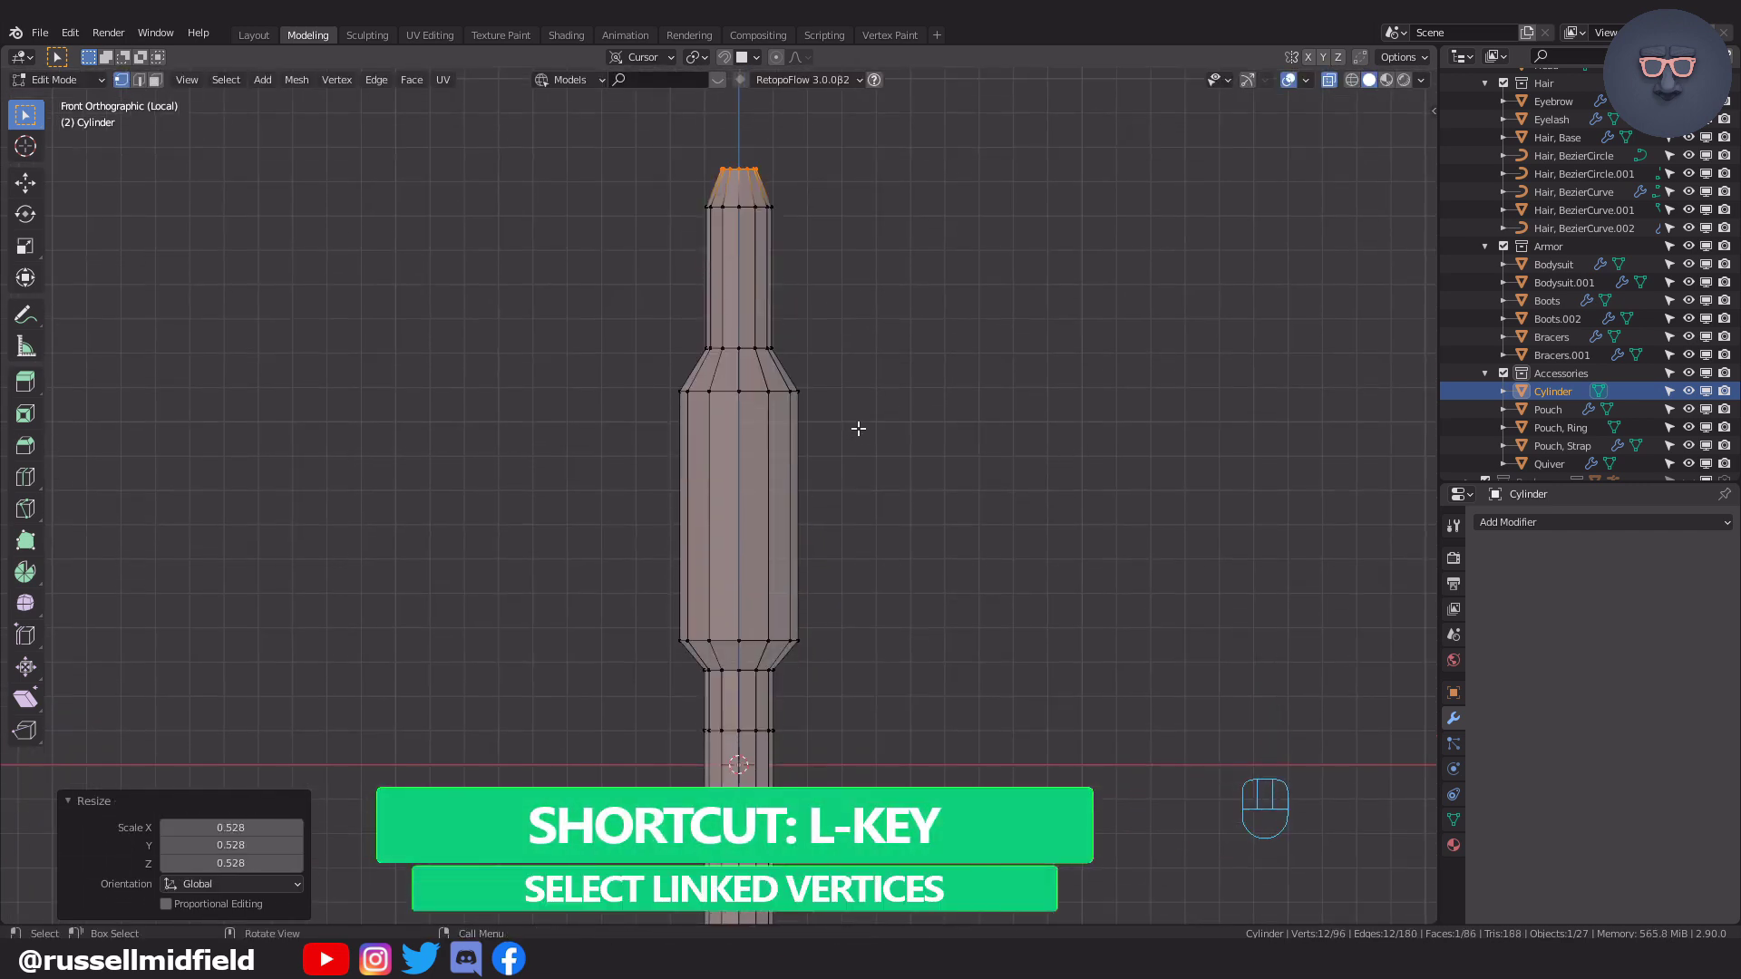
key("ctrl+z")
key("ctrl+z")
key("ctrl+z")
key("ctrl+z")
key("ctrl+z")
key("ctrl+z")
key("ctrl+z")
Add a 2 m plane aligned to the front view and stretch it along Z into a tall strip for the feathers.
scroll(836, 401, "down", 4)
key("shift+a")
left_click(856, 448)
key("s")
key("z")
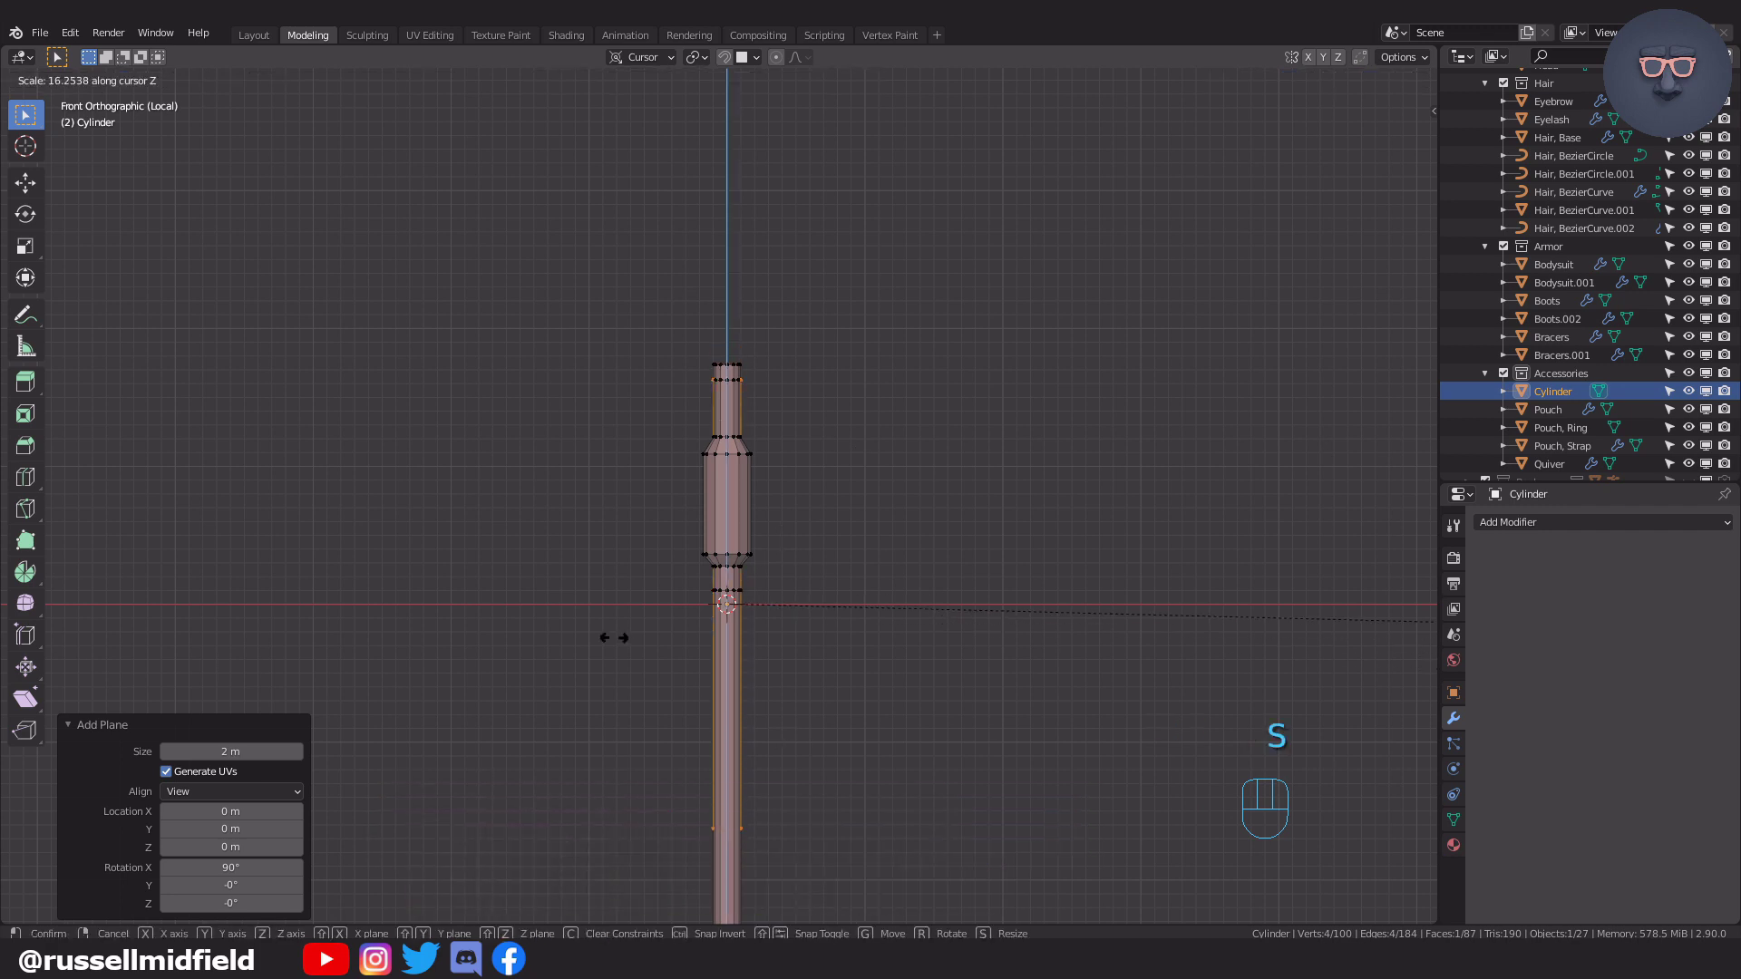
left_click(448, 606)
Add a single centered loop cut down the length of the feather plane.
key("alt+z")
scroll(718, 497, "up", 2)
left_click(728, 371)
right_click(728, 370)
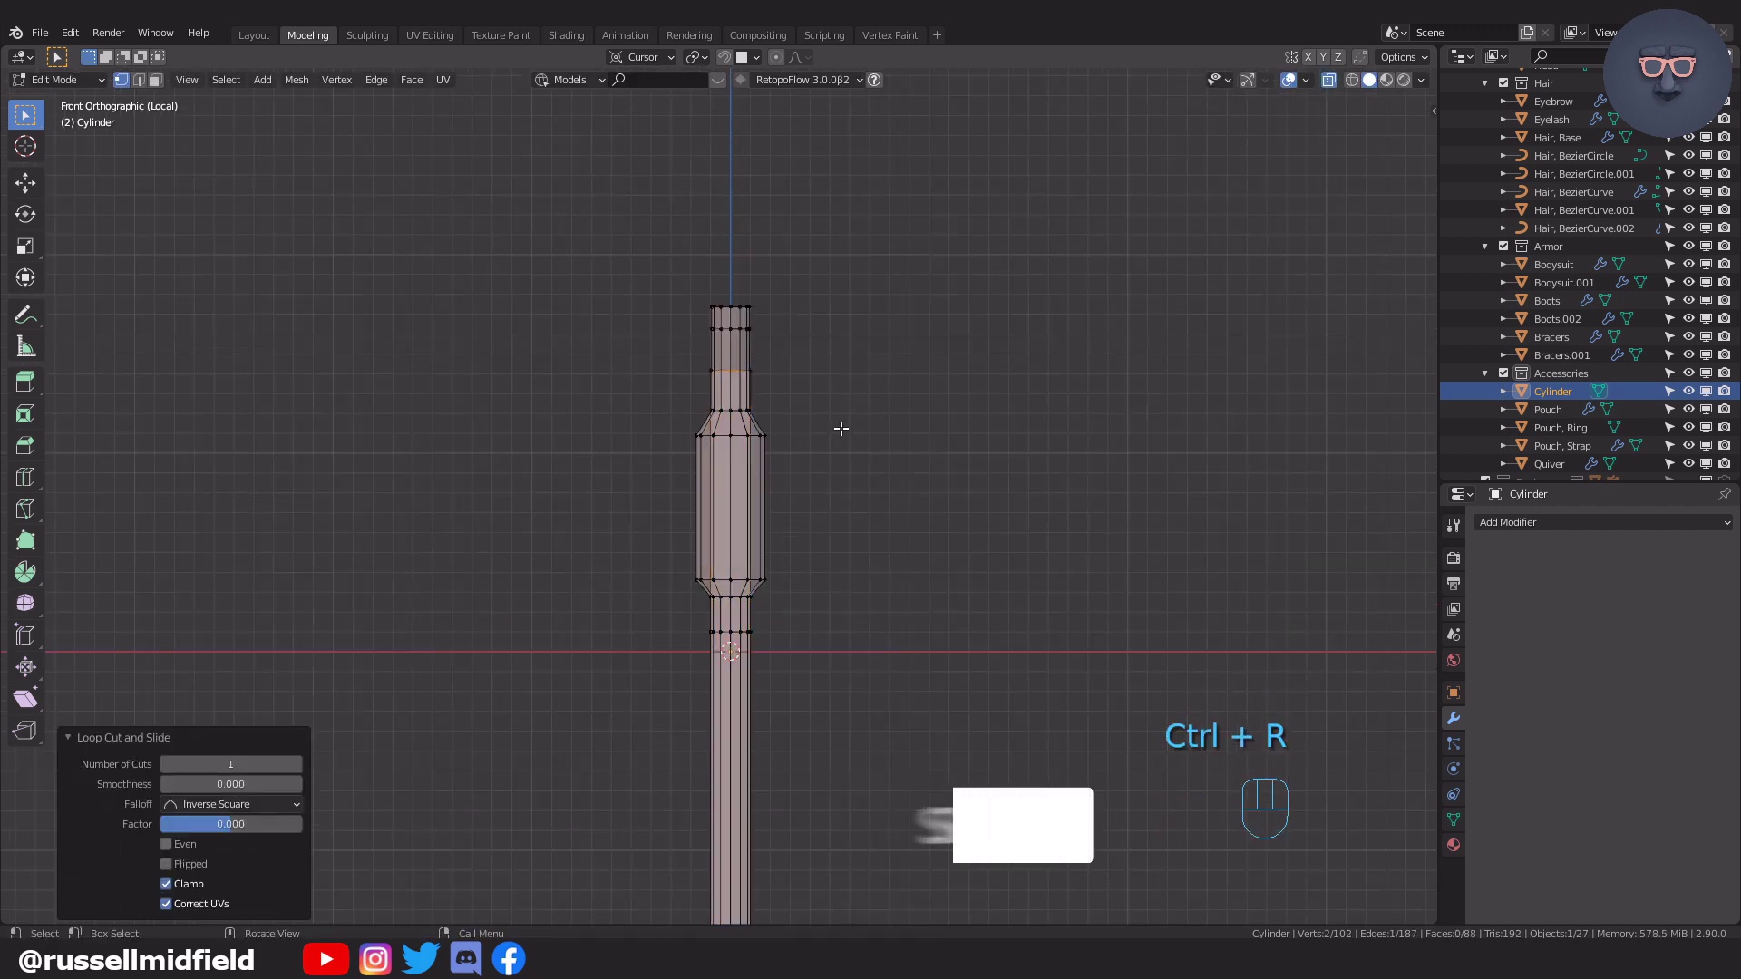
left_click(839, 427)
Hide the arrow shaft and widen the feather plane by scaling its outer side vertices along X about 6.5 times.
key("l")
key("h")
scroll(694, 408, "down", 2)
left_click_drag(653, 349, 713, 786)
left_click_drag(757, 339, 726, 781, "shift")
key("s")
key("x")
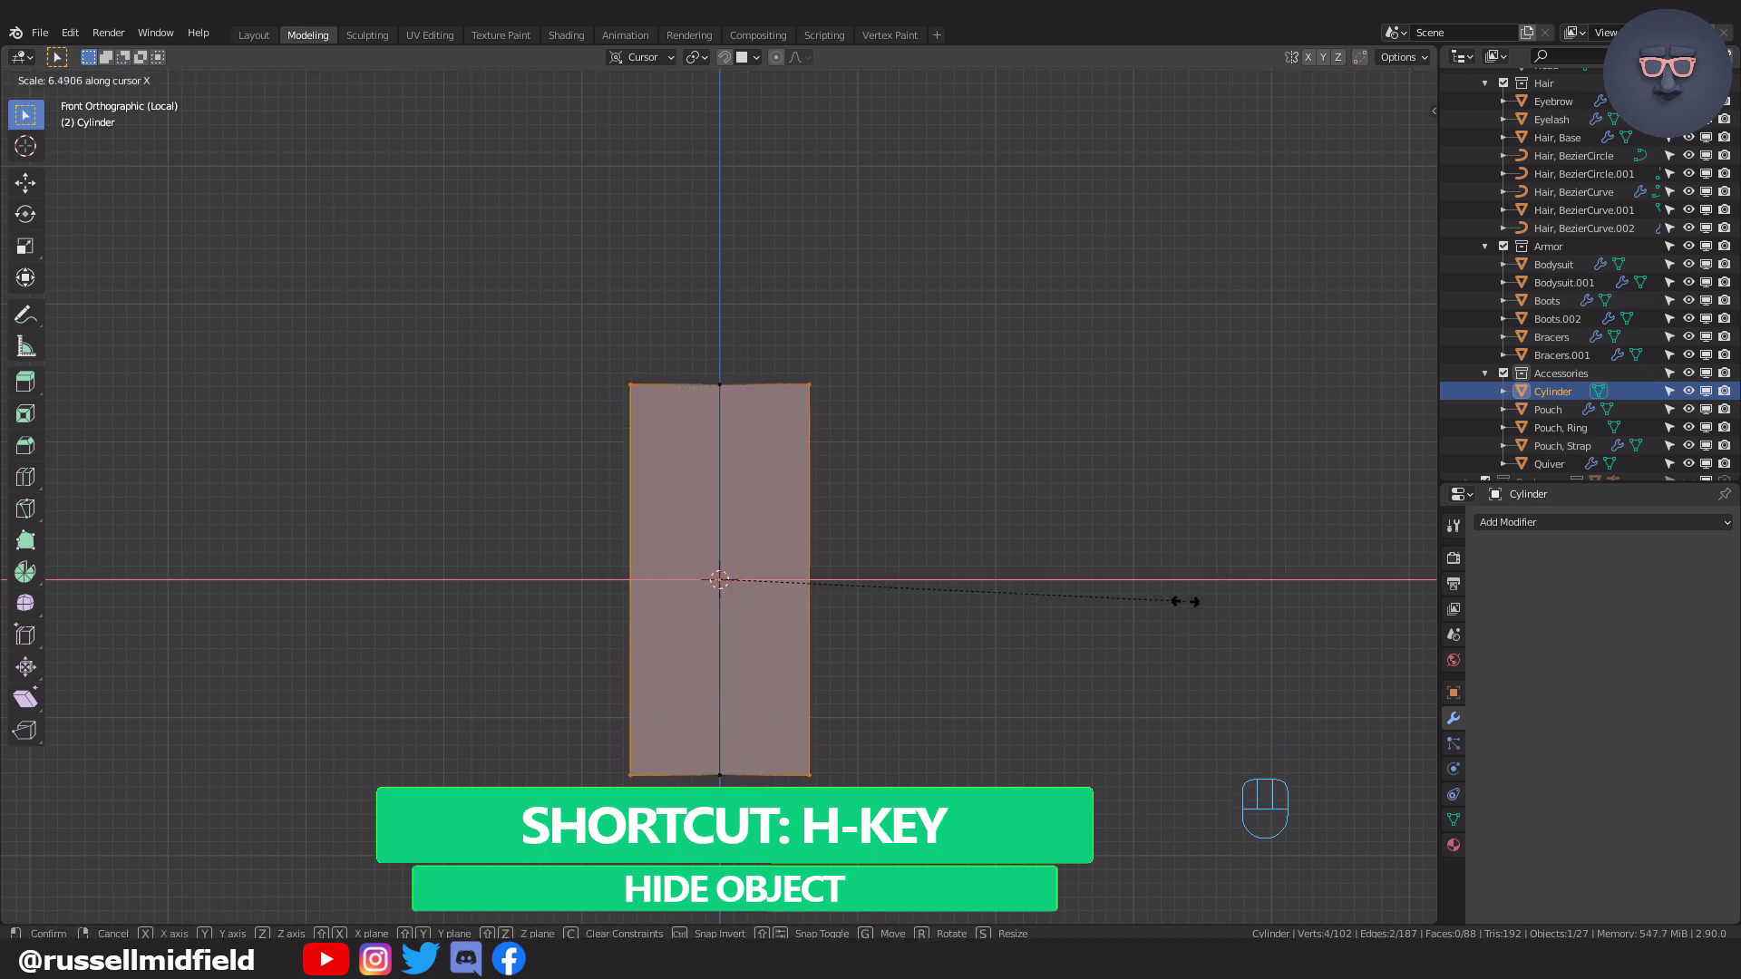
left_click(1164, 593)
Raise the feather plane's outer vertices along Z to form a V-shaped chevron, and unhide the shaft.
key("g")
key("z")
left_click(1112, 493)
key("alt+h")
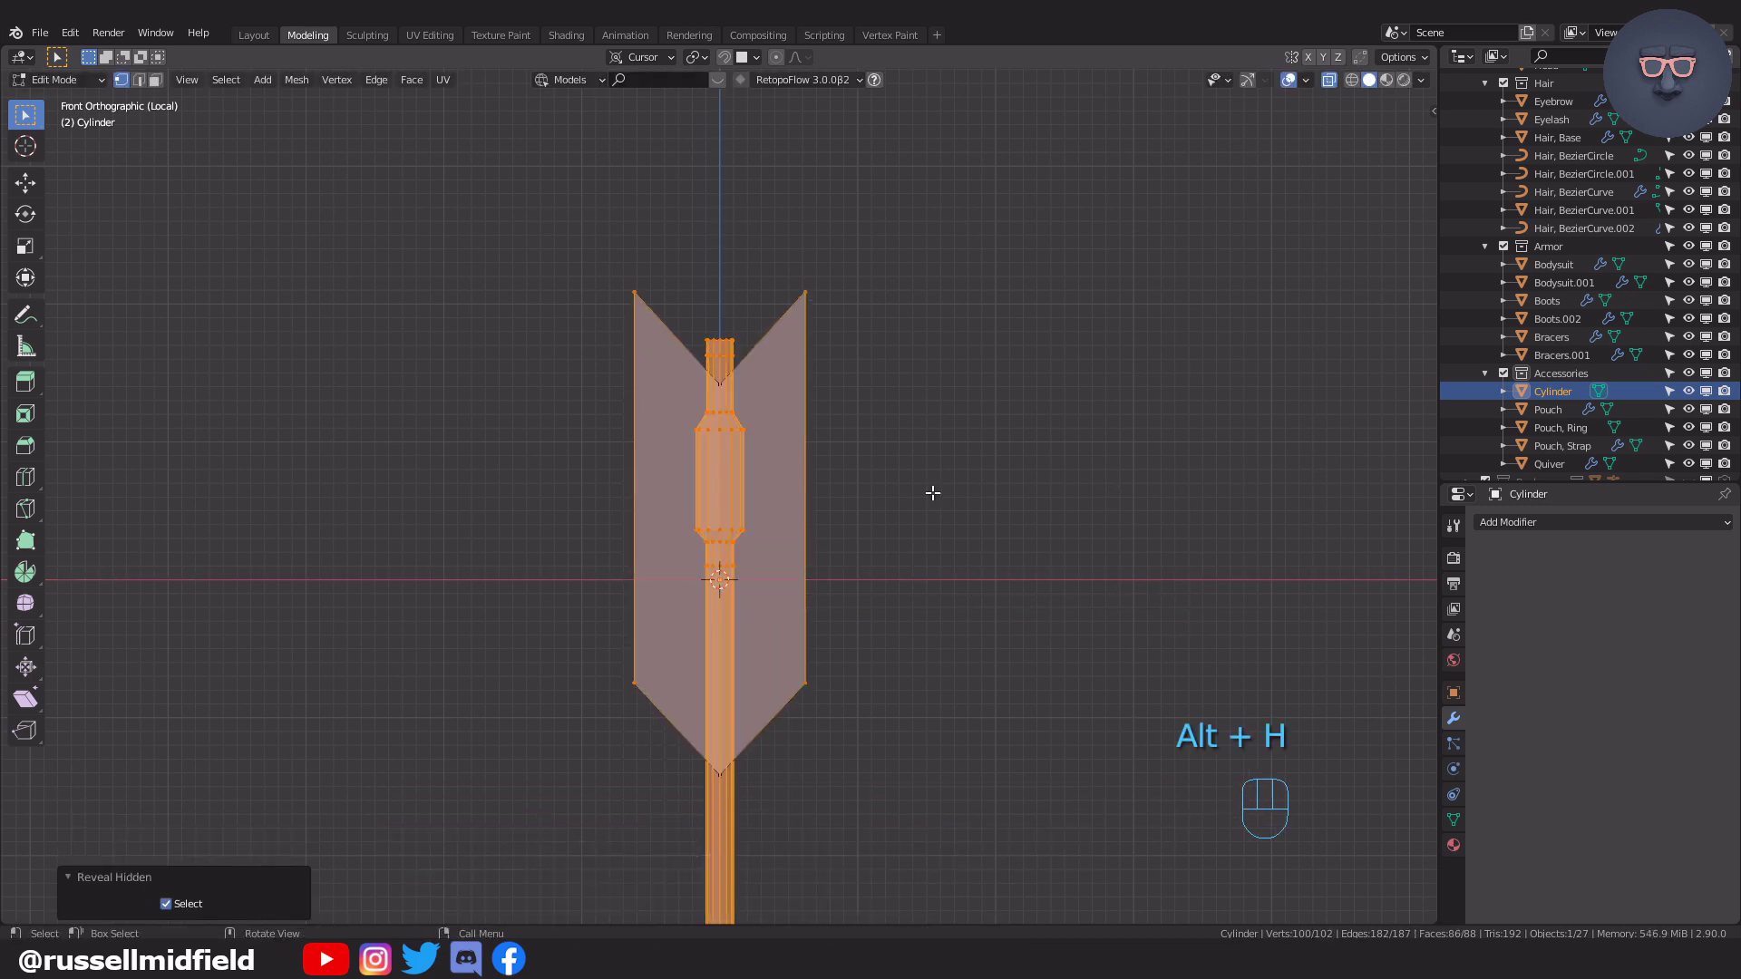
Select the whole feather plane, move it down along Z, enlarge it, and lower it about another 2.04 m.
key("l")
key("g")
key("z")
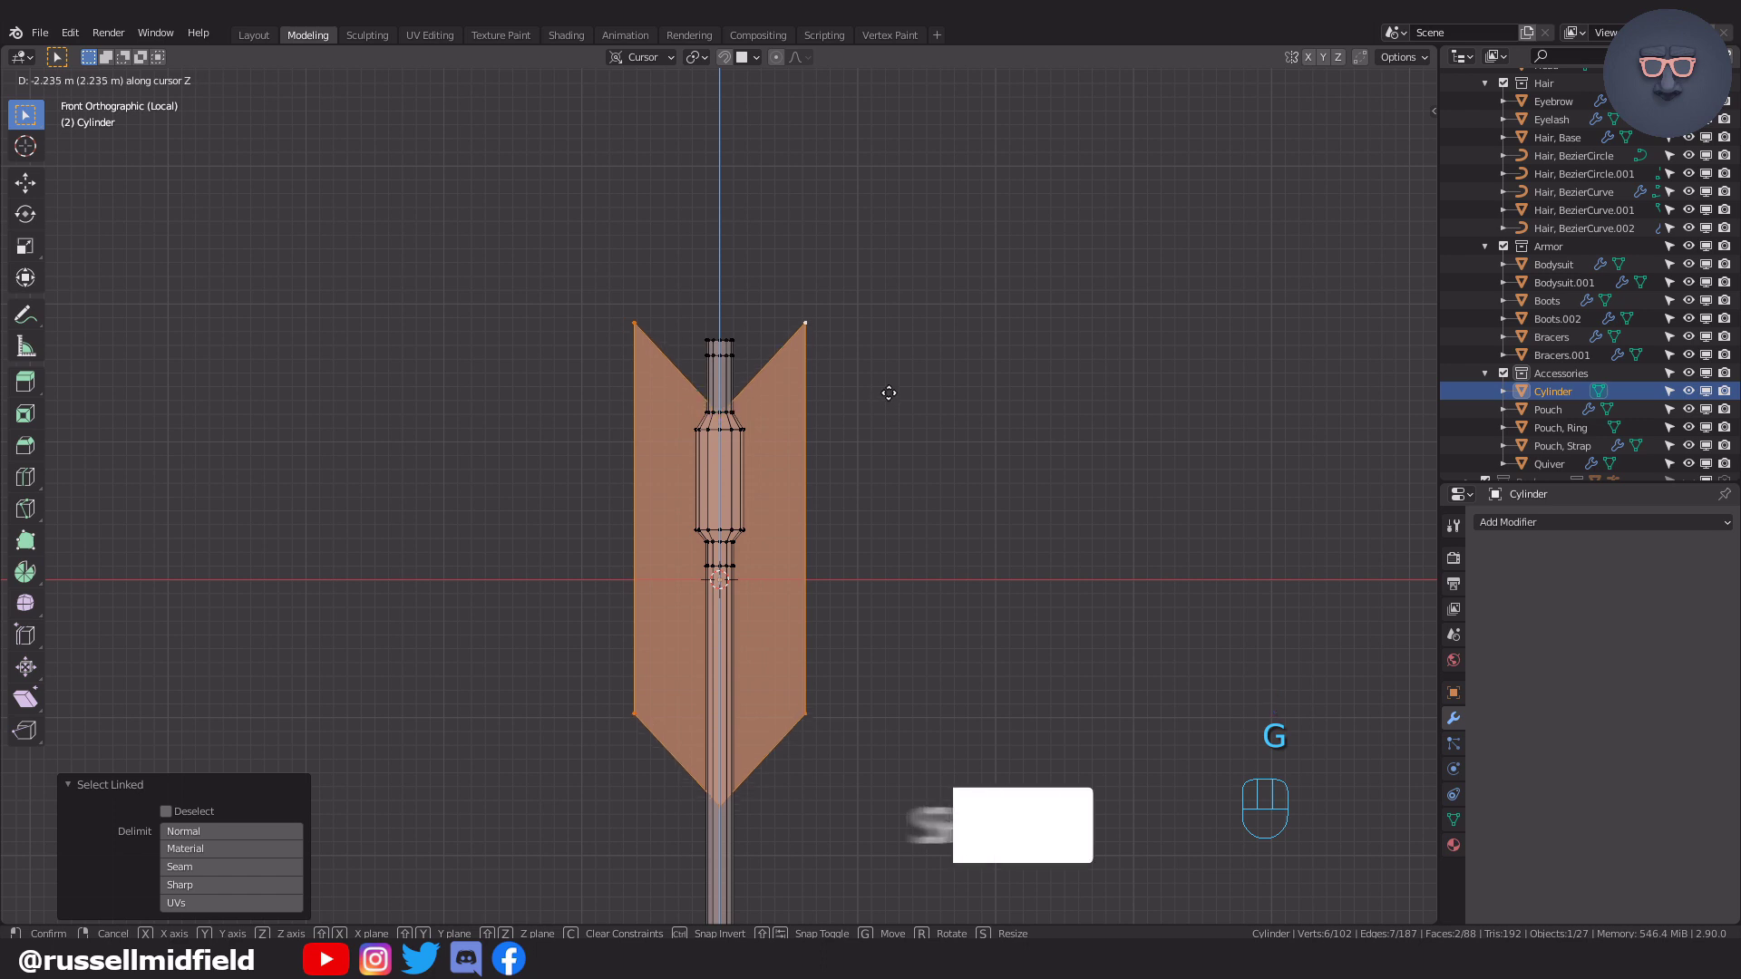
left_click(889, 389)
scroll(886, 453, "down", 2)
scroll(882, 505, "up", 2)
key("s")
left_click(909, 482)
key("g")
key("z")
left_click(911, 509)
Scale the feather plane down slightly and raise it about 0.85 m along Z.
key("s")
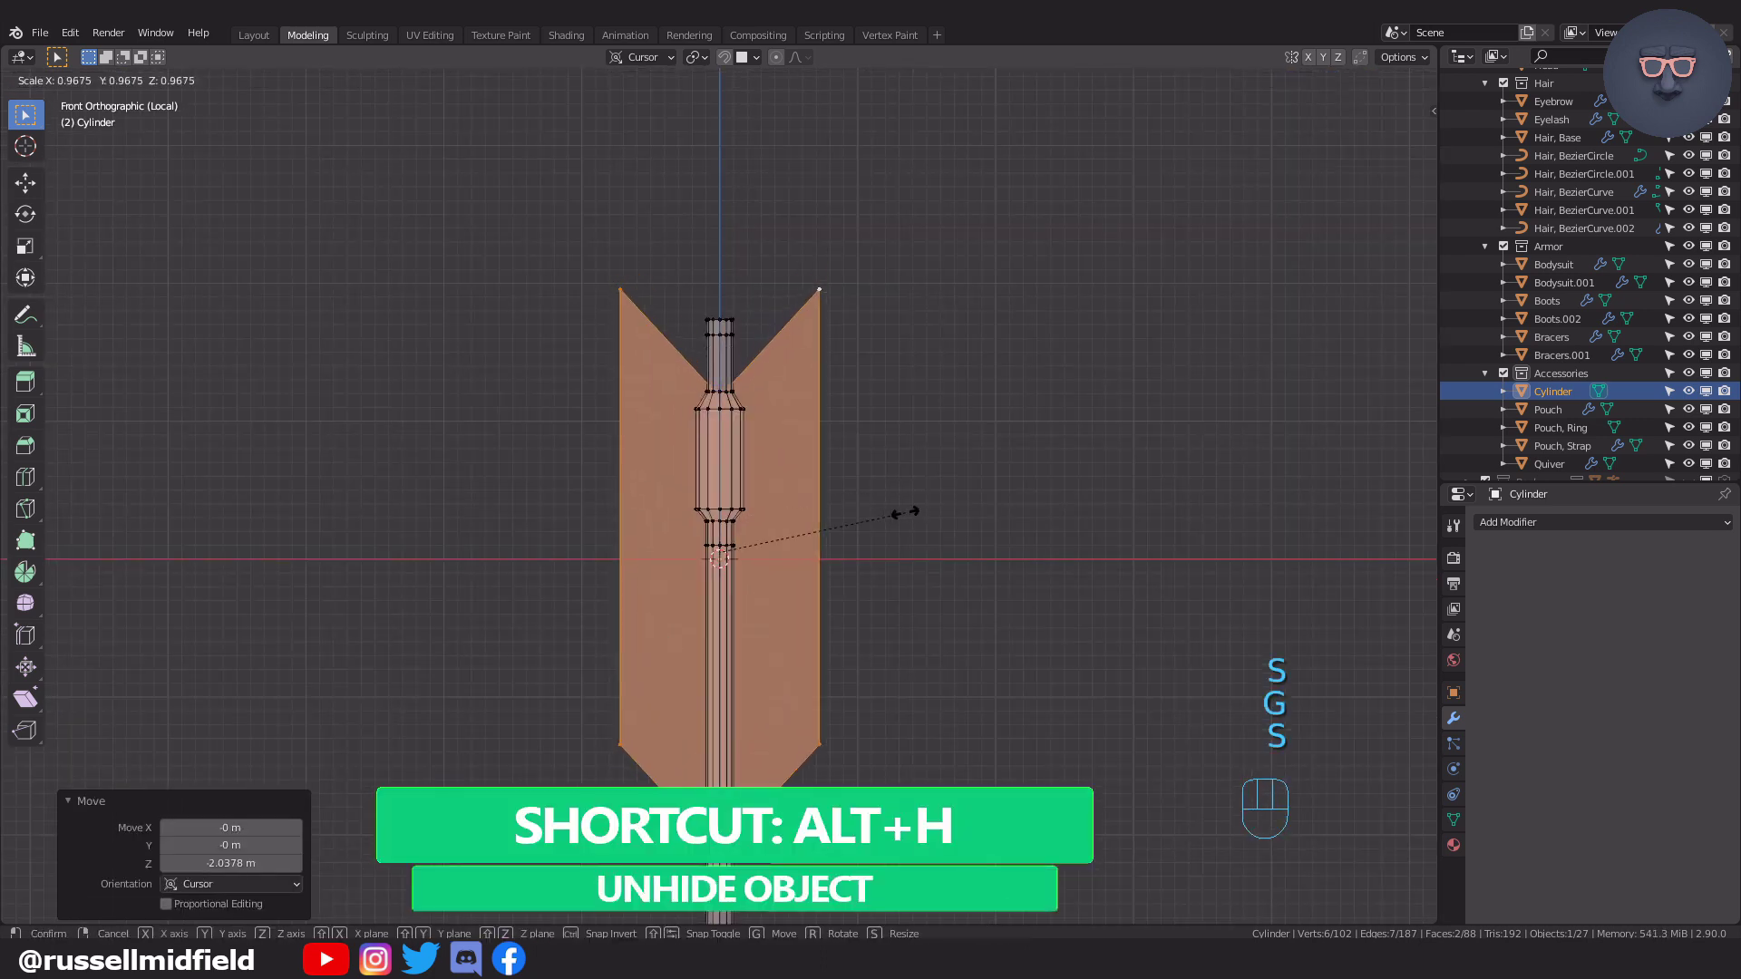
left_click(898, 512)
key("g")
key("z")
left_click(901, 500)
Extrude the feather plane in side view to give it thickness and center it on the shaft along Y.
key("KP_3")
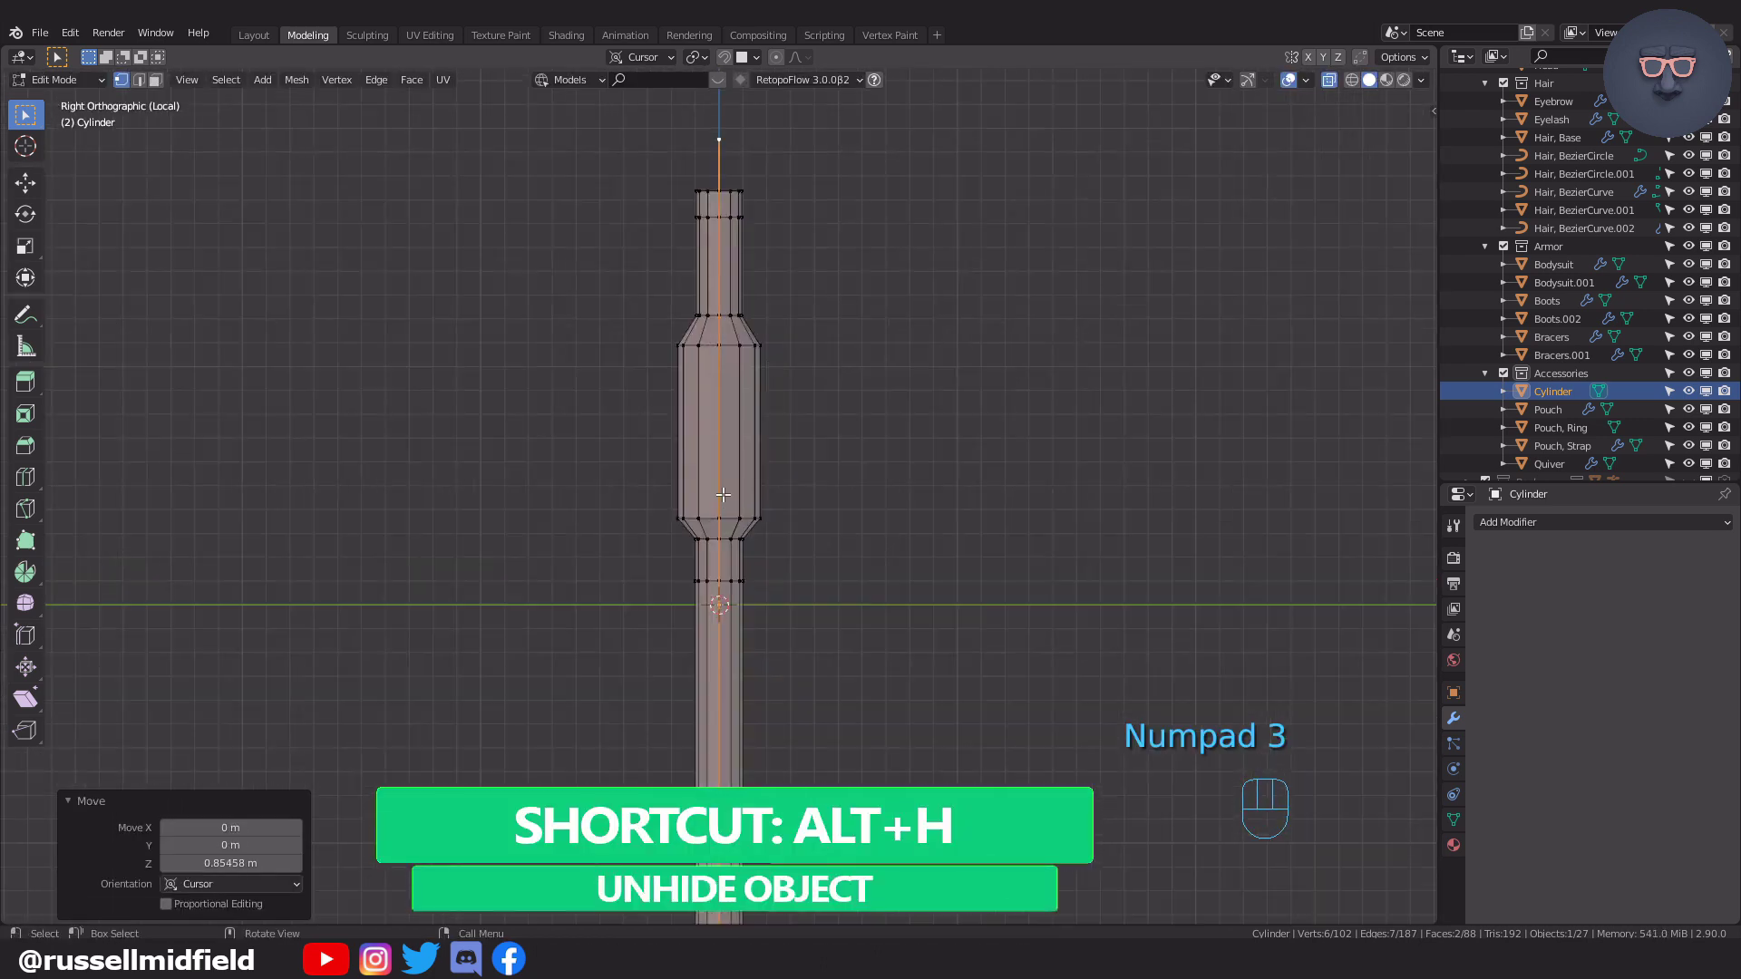
key("e")
left_click(786, 242)
key("l")
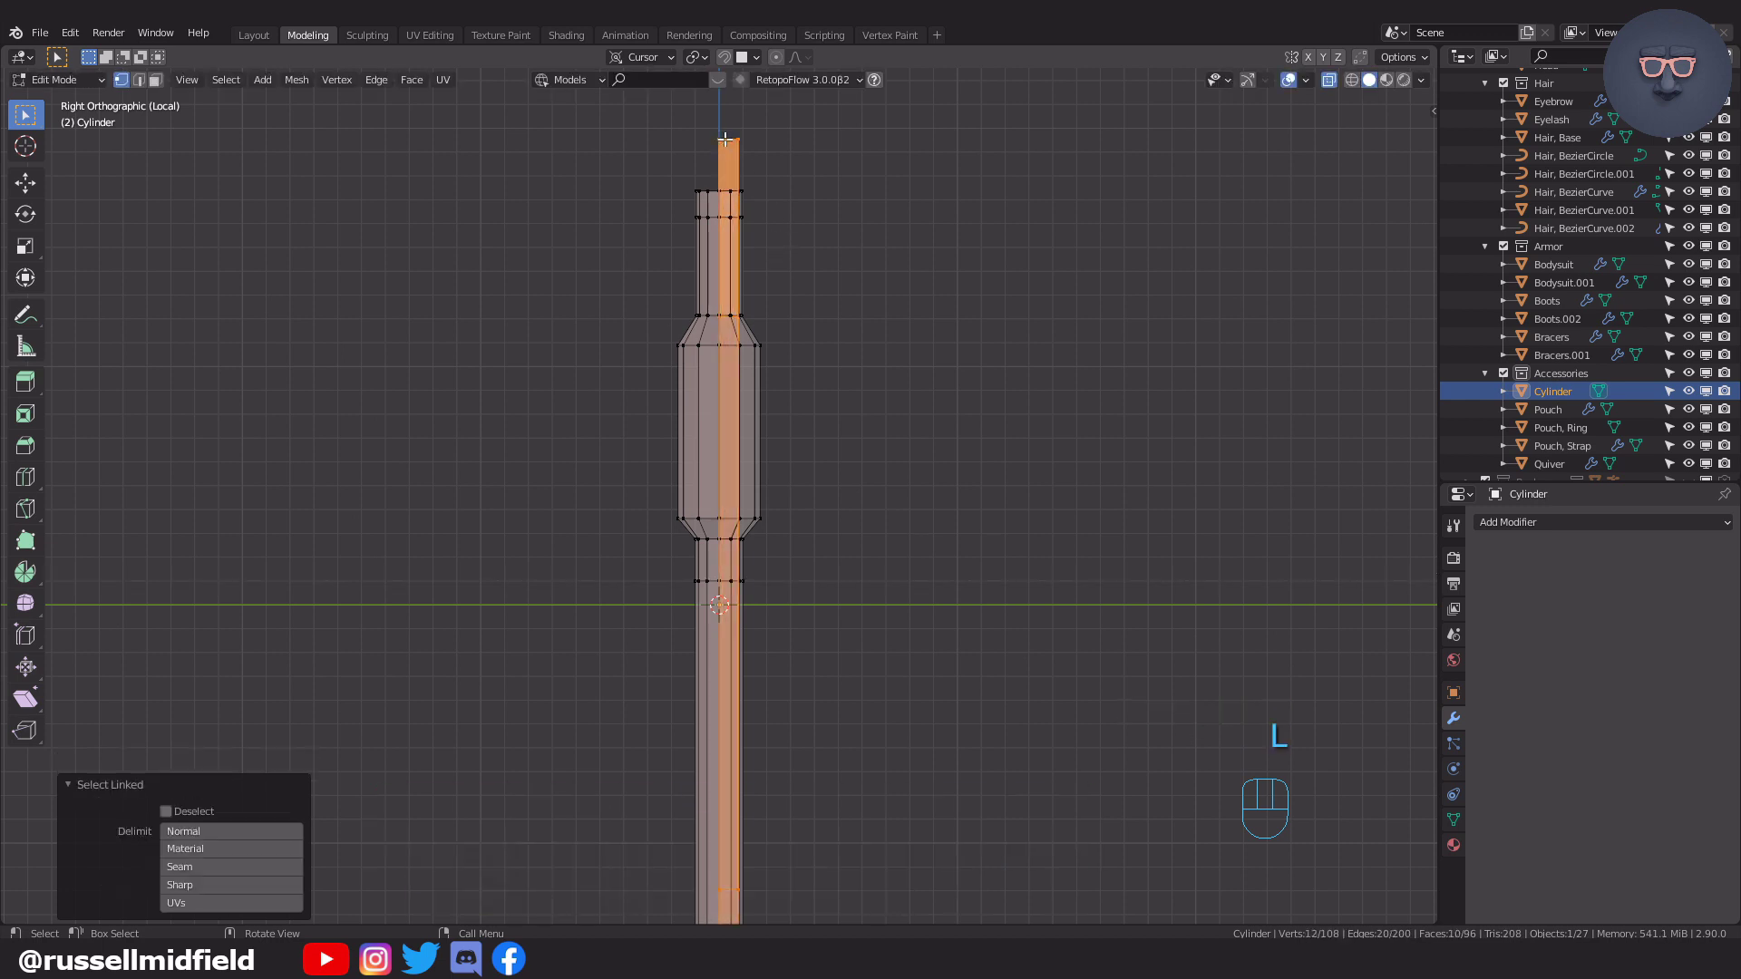
key("g")
key("y")
left_click(927, 220)
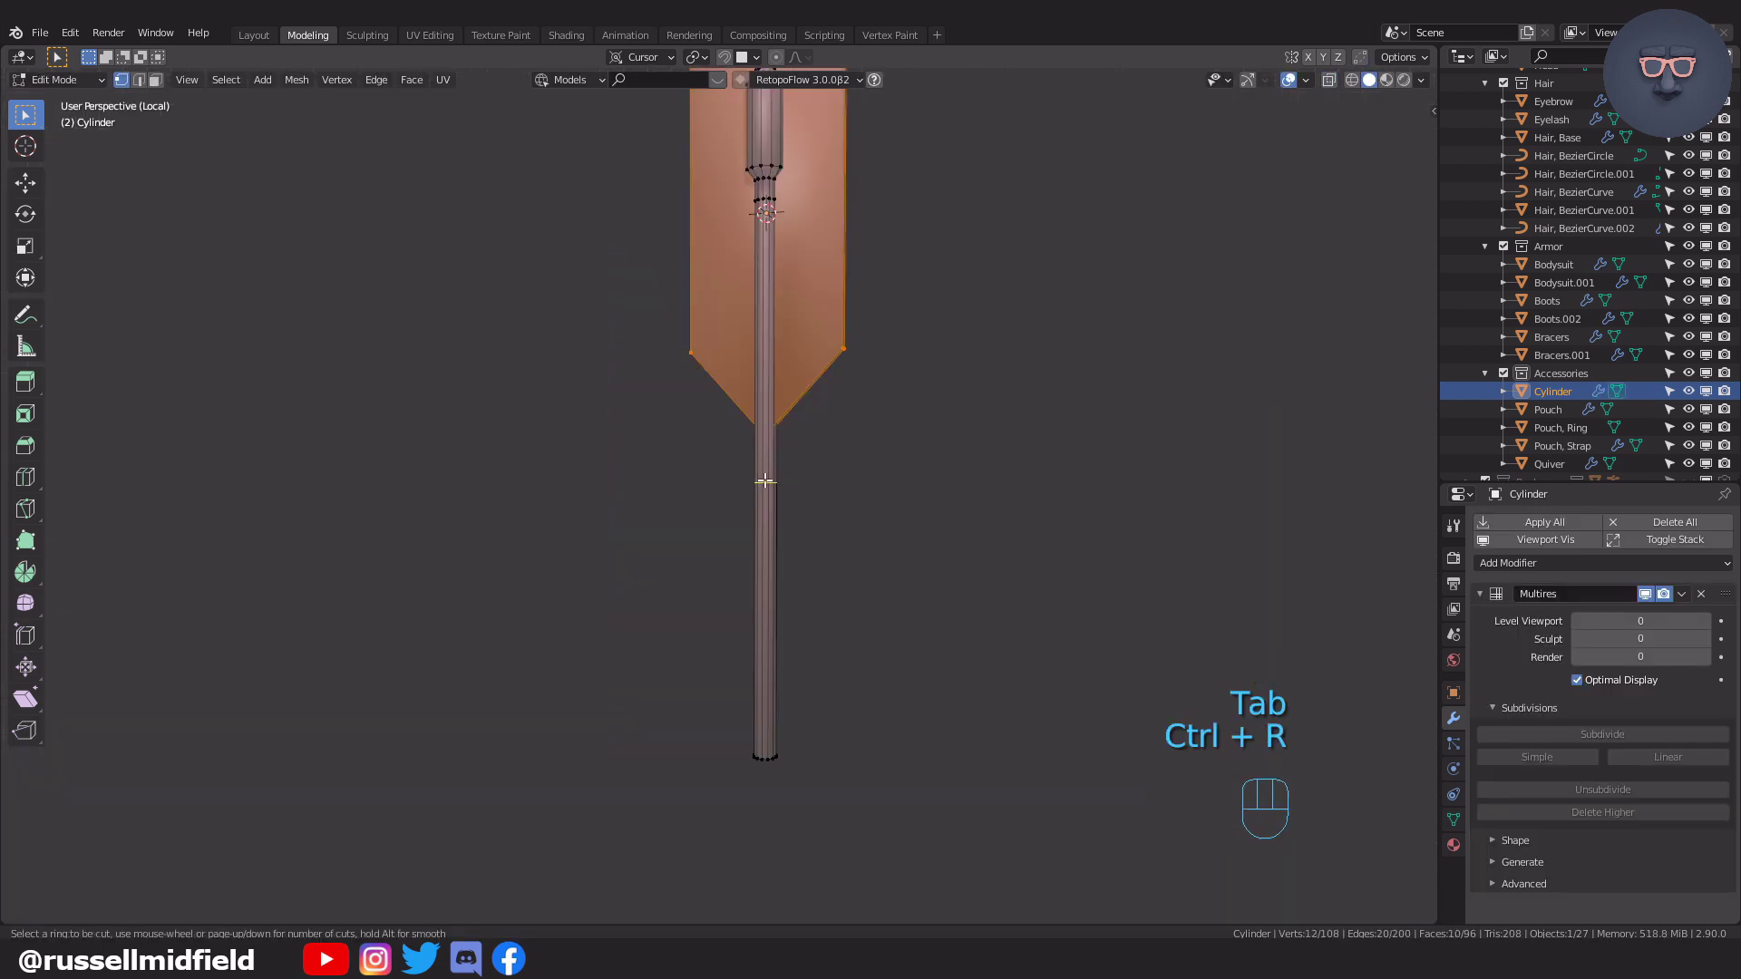
key("ctrl+r")
left_click(792, 533)
key("ctrl+z")
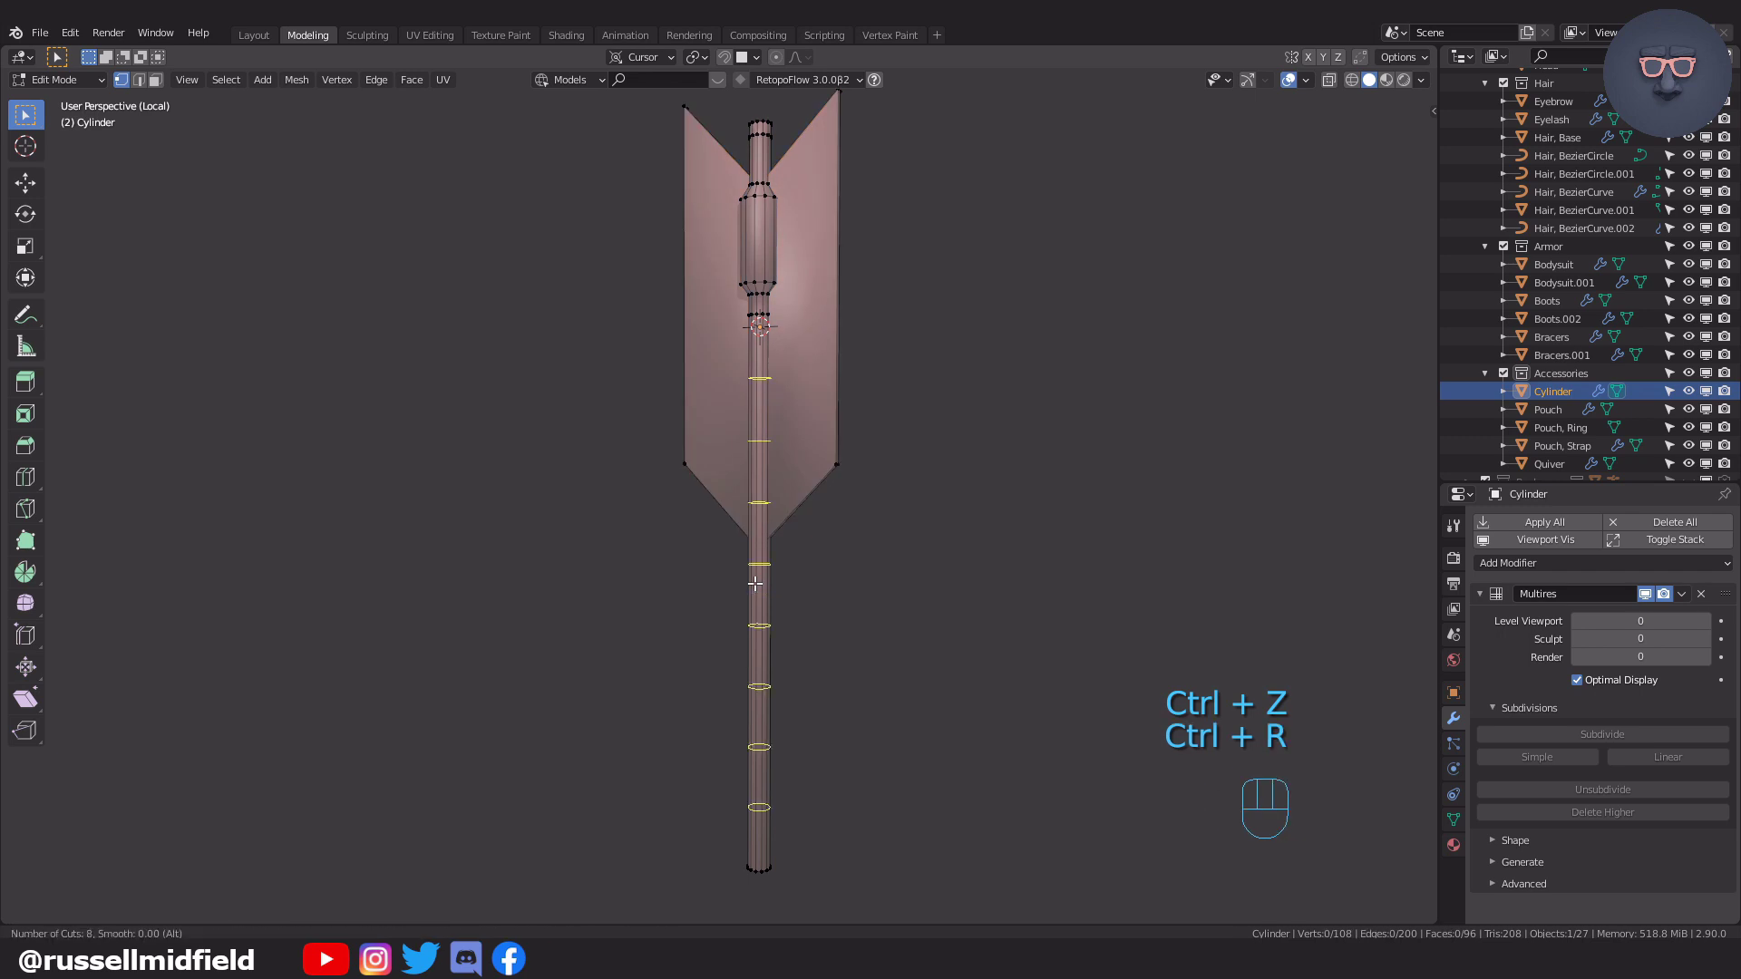
Add eight evenly spaced loop cuts along the long shaft and six across the feather's length.
left_click(756, 584)
middle_click_drag(765, 551, 750, 617, "shift")
key("ctrl+r")
scroll(672, 357, "up", 5)
left_click(672, 357)
Inset the cap face at the shaft's lower end.
middle_click_drag(1018, 478, 985, 370, "shift")
key("Tab")
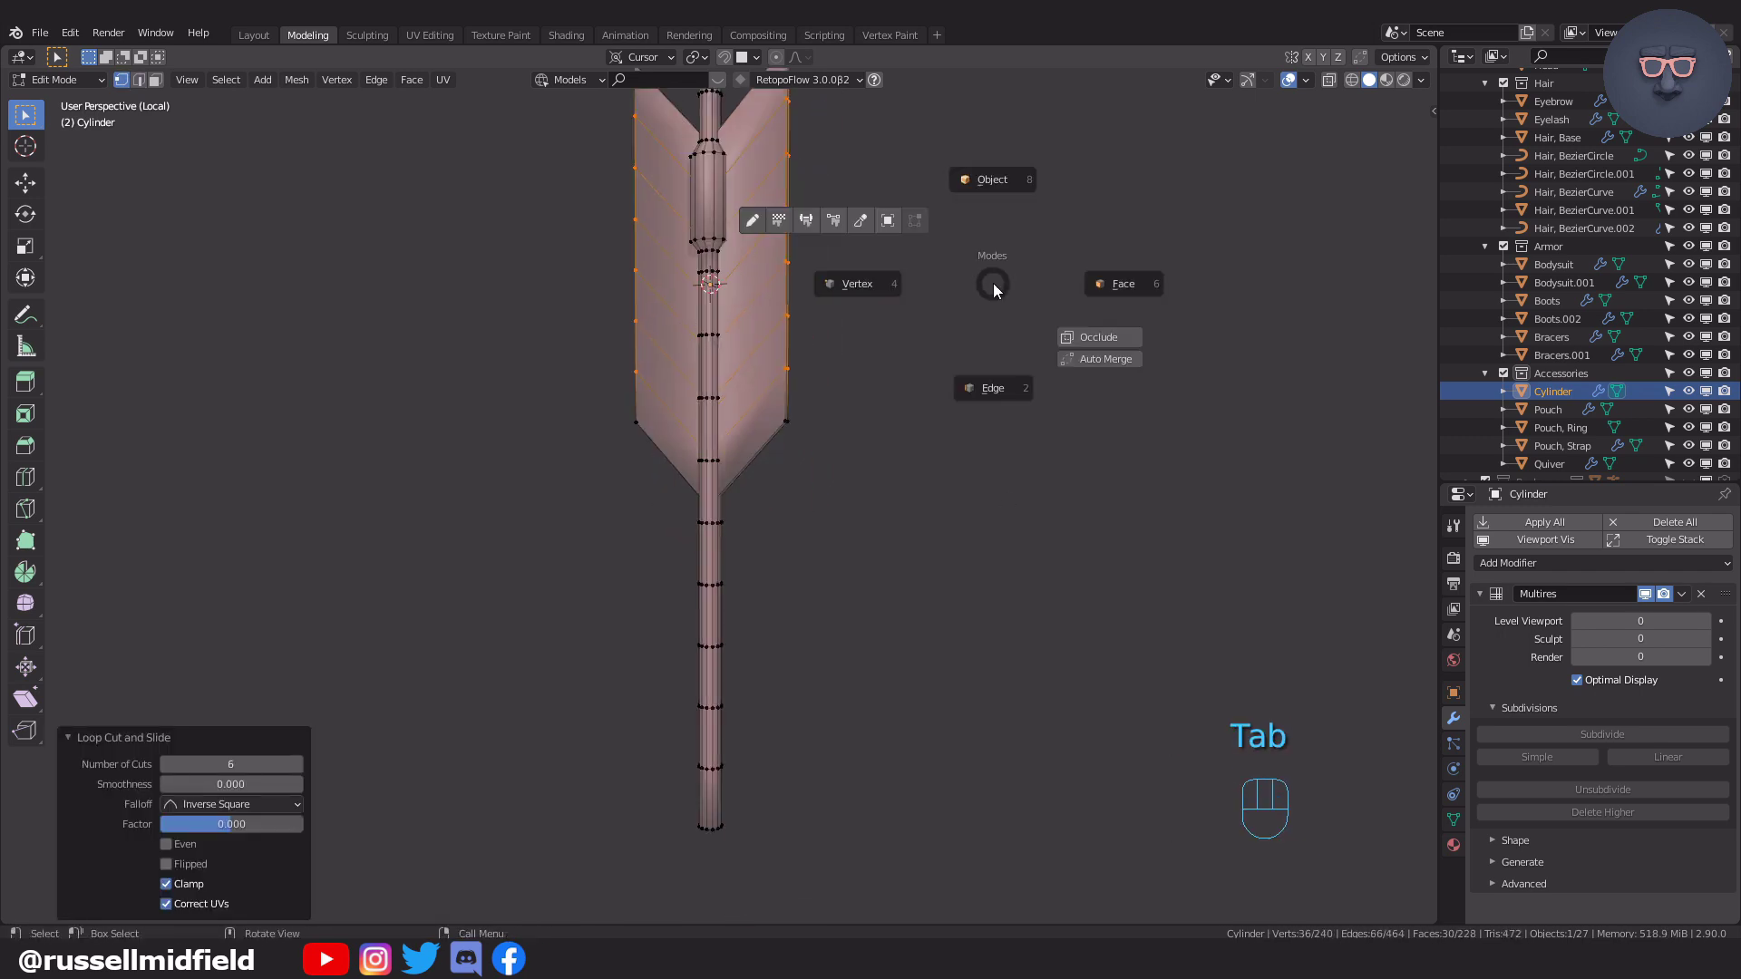
middle_click_drag(916, 770, 831, 562)
key("alt+z")
left_click(820, 799, "alt")
key("i")
left_click(1025, 598)
Inset the cap face at the arrow's upper end by about 0.45 m.
middle_click_drag(1001, 399, 975, 498)
scroll(970, 481, "down", 3)
middle_click_drag(939, 363, 921, 488, "shift")
left_click(810, 308, "alt")
key("i")
left_click(991, 300)
Leave edit mode and subdivide the arrow's Multires modifier to level 5.
middle_click_drag(991, 300, 964, 369)
scroll(970, 358, "down", 4)
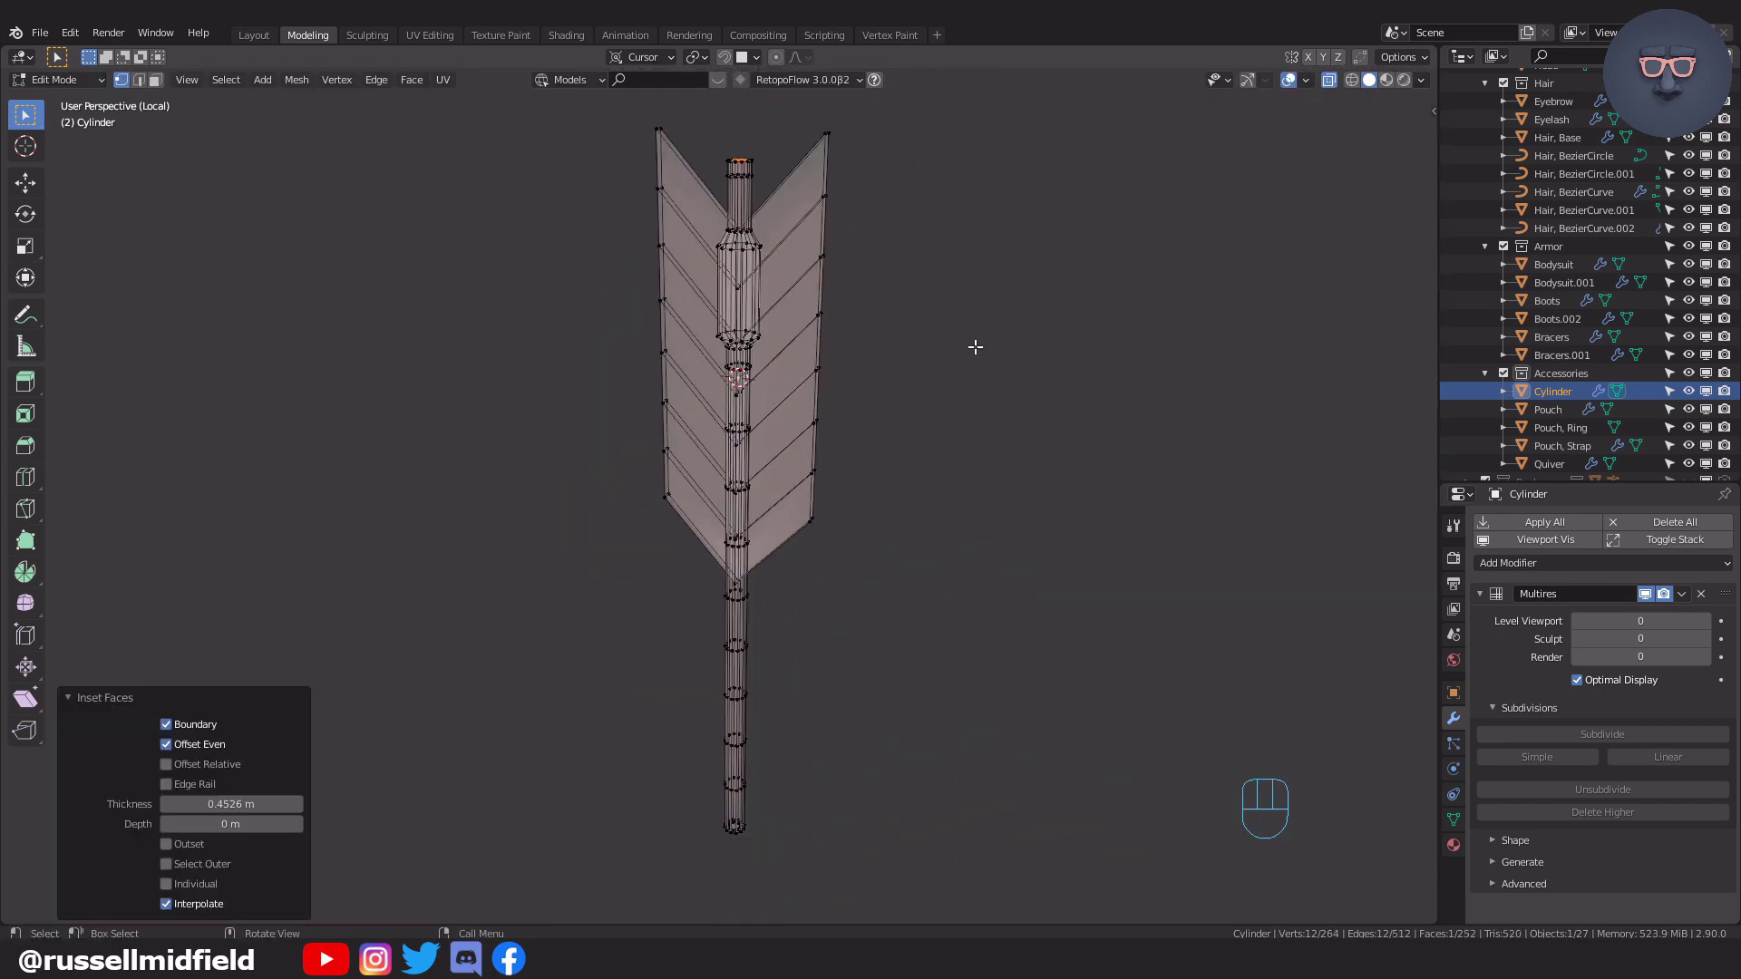
key("Tab")
left_click(1603, 737)
left_click(1603, 737)
left_click(1603, 737)
left_click(1603, 737)
left_click(1603, 737)
Return to editing the arrow mesh in front view, close to its upper end, with X-ray display on.
middle_click_drag(990, 655, 1008, 604)
key("KP_1")
scroll(947, 347, "up", 3)
middle_click_drag(946, 346, 843, 578, "shift")
scroll(811, 377, "up", 5)
key("Tab")
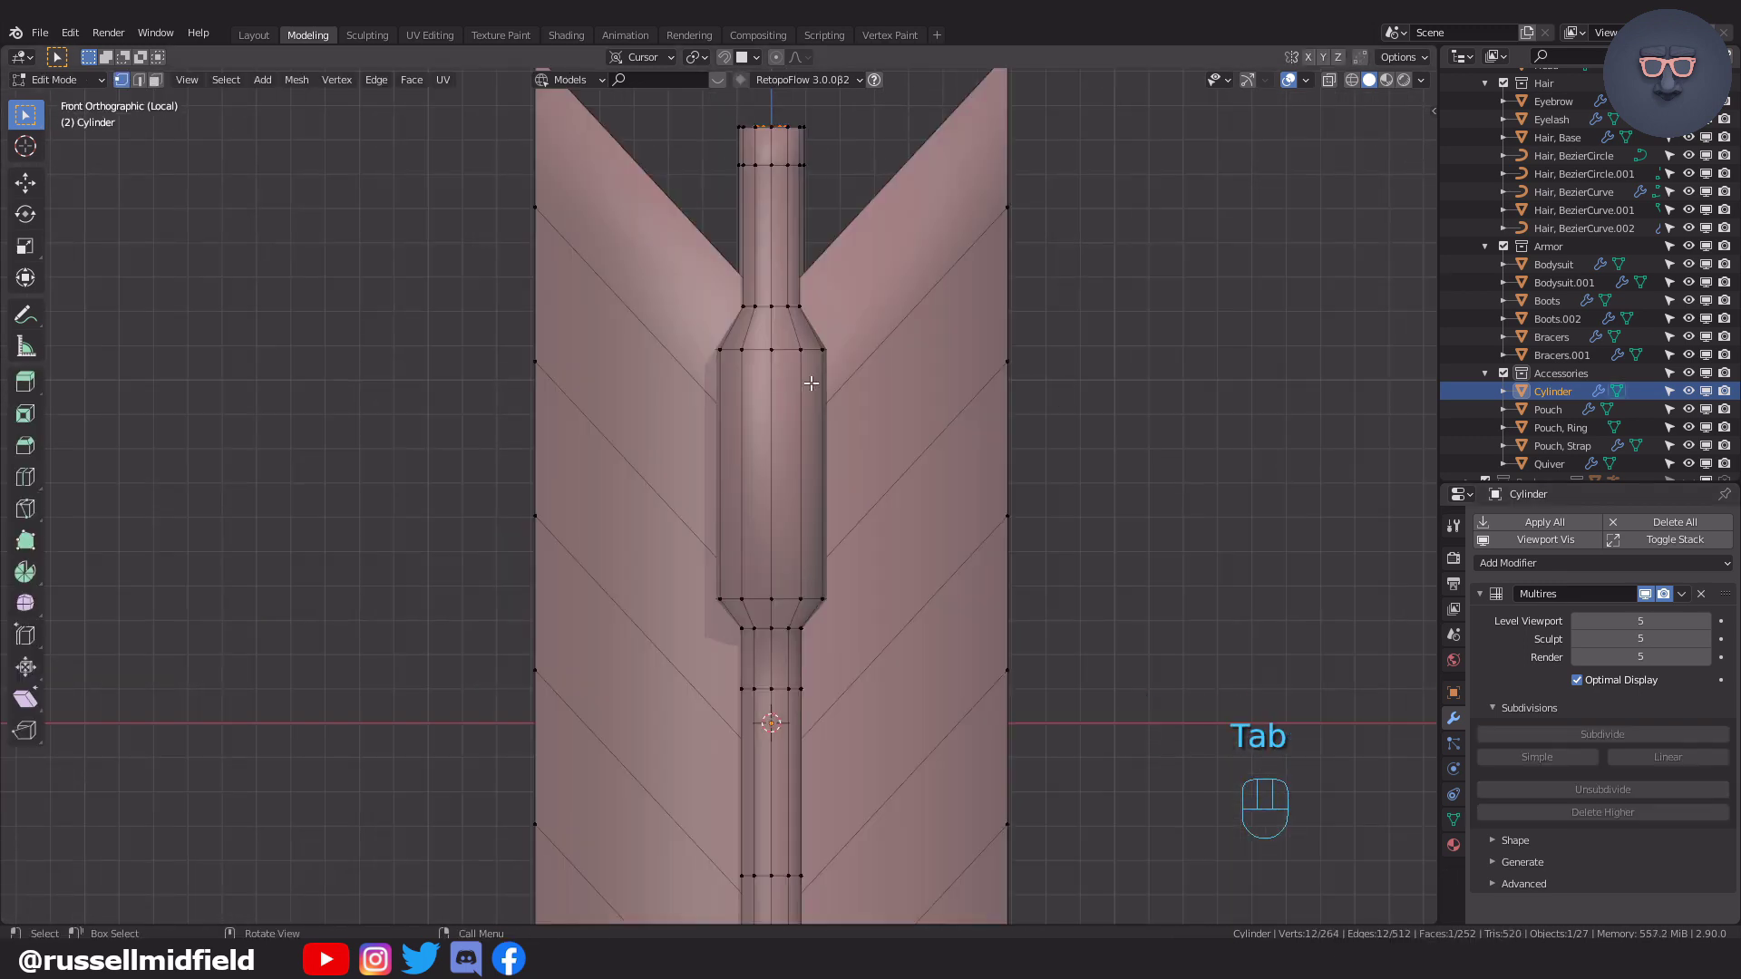
key("alt+z")
key("ctrl+r")
left_click(739, 392)
left_click(740, 372)
key("ctrl+z")
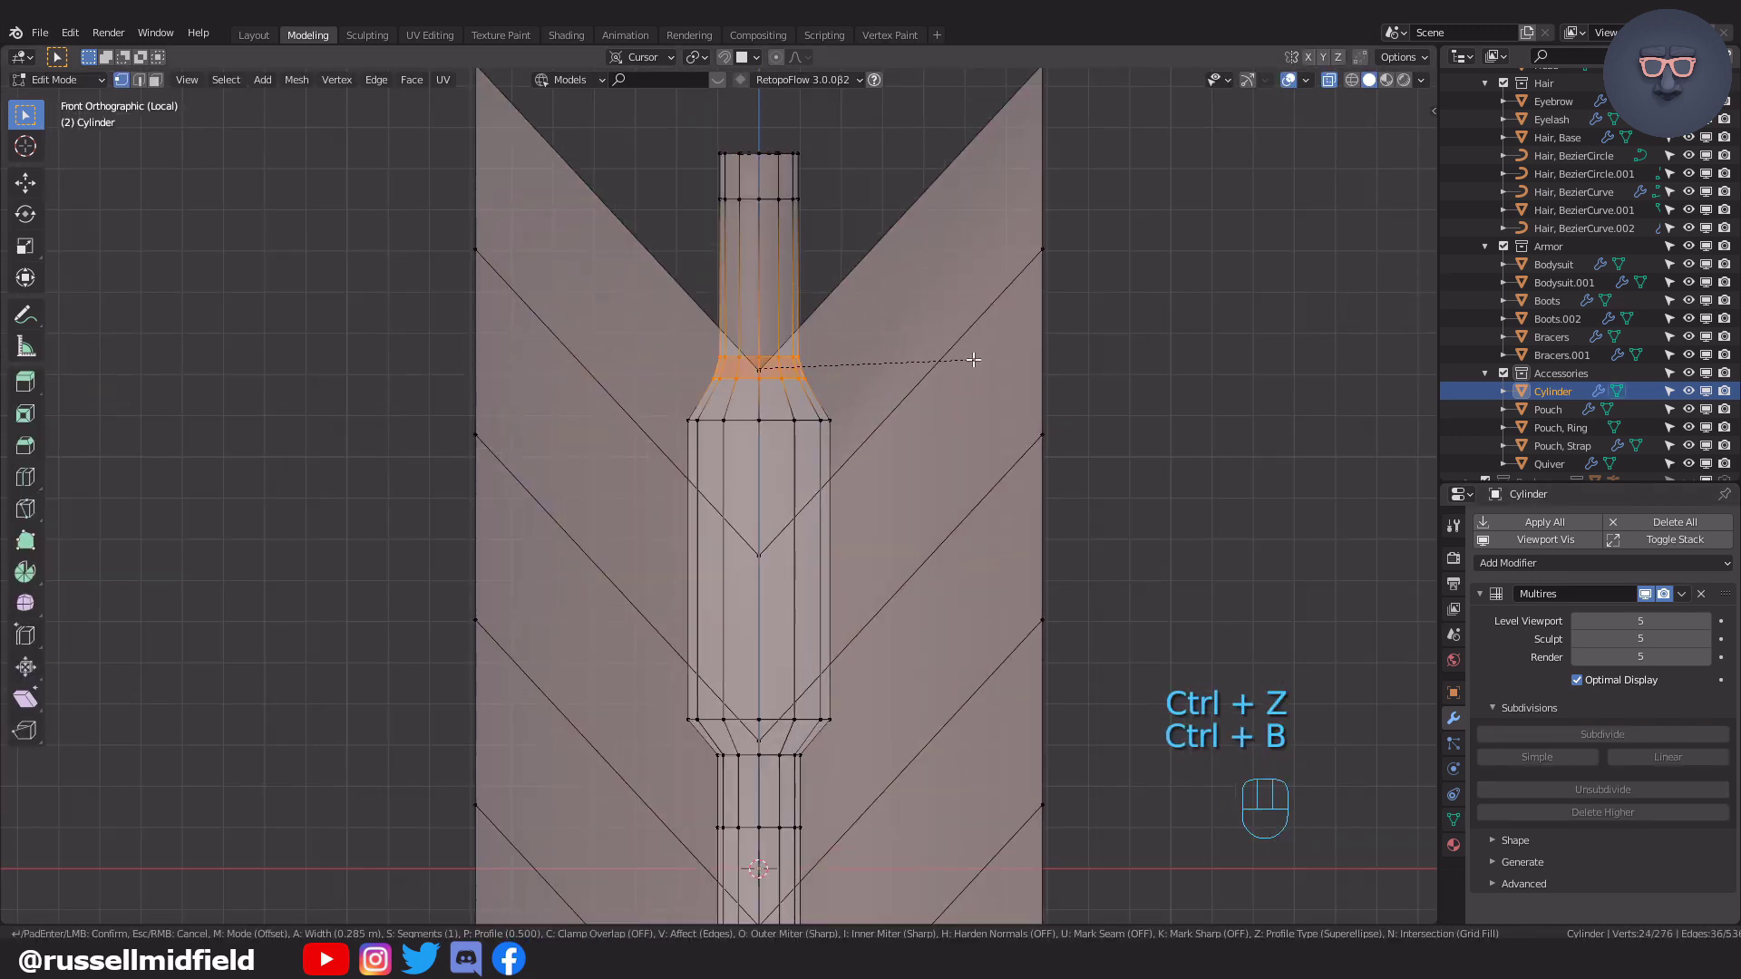
Bevel the edge loop where the upper neck meets the wide section's taper, using 2 segments and 0.1 m width.
left_click(961, 361)
left_click(301, 645)
left_click(272, 627)
type("0.1")
key("Return")
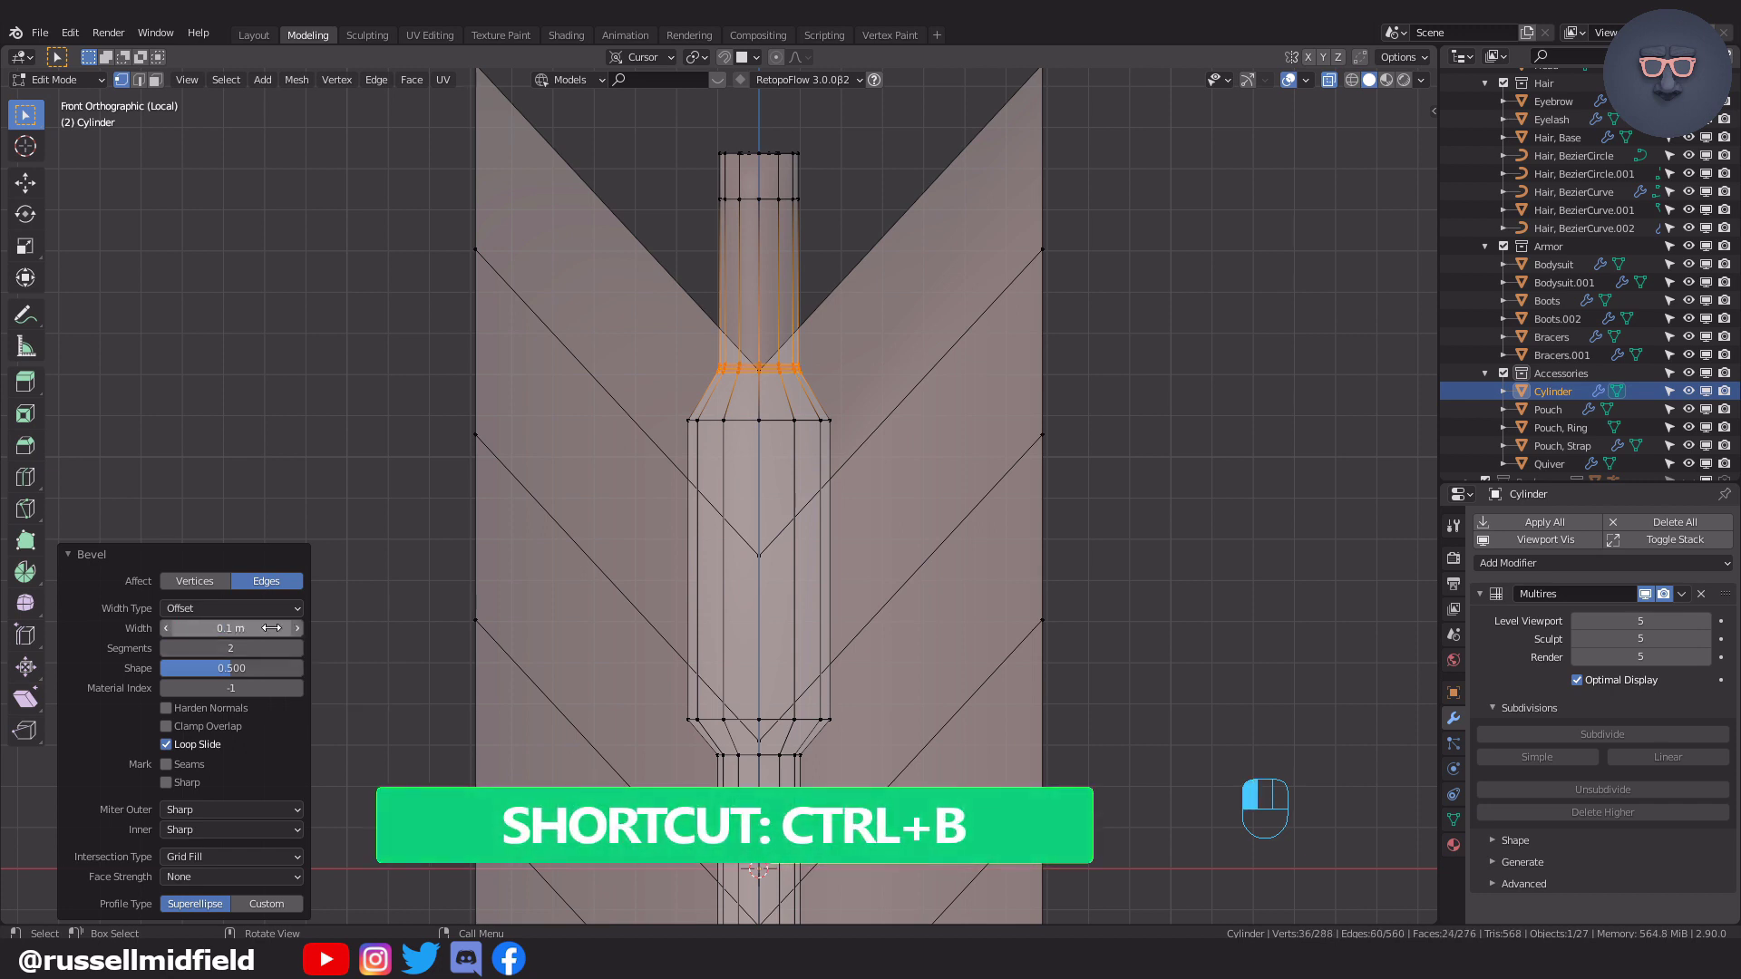
Apply the same 0.1 m, 2-segment bevel to the wide section's remaining edge loops and the arrow's upper rim.
left_click(732, 423, "alt")
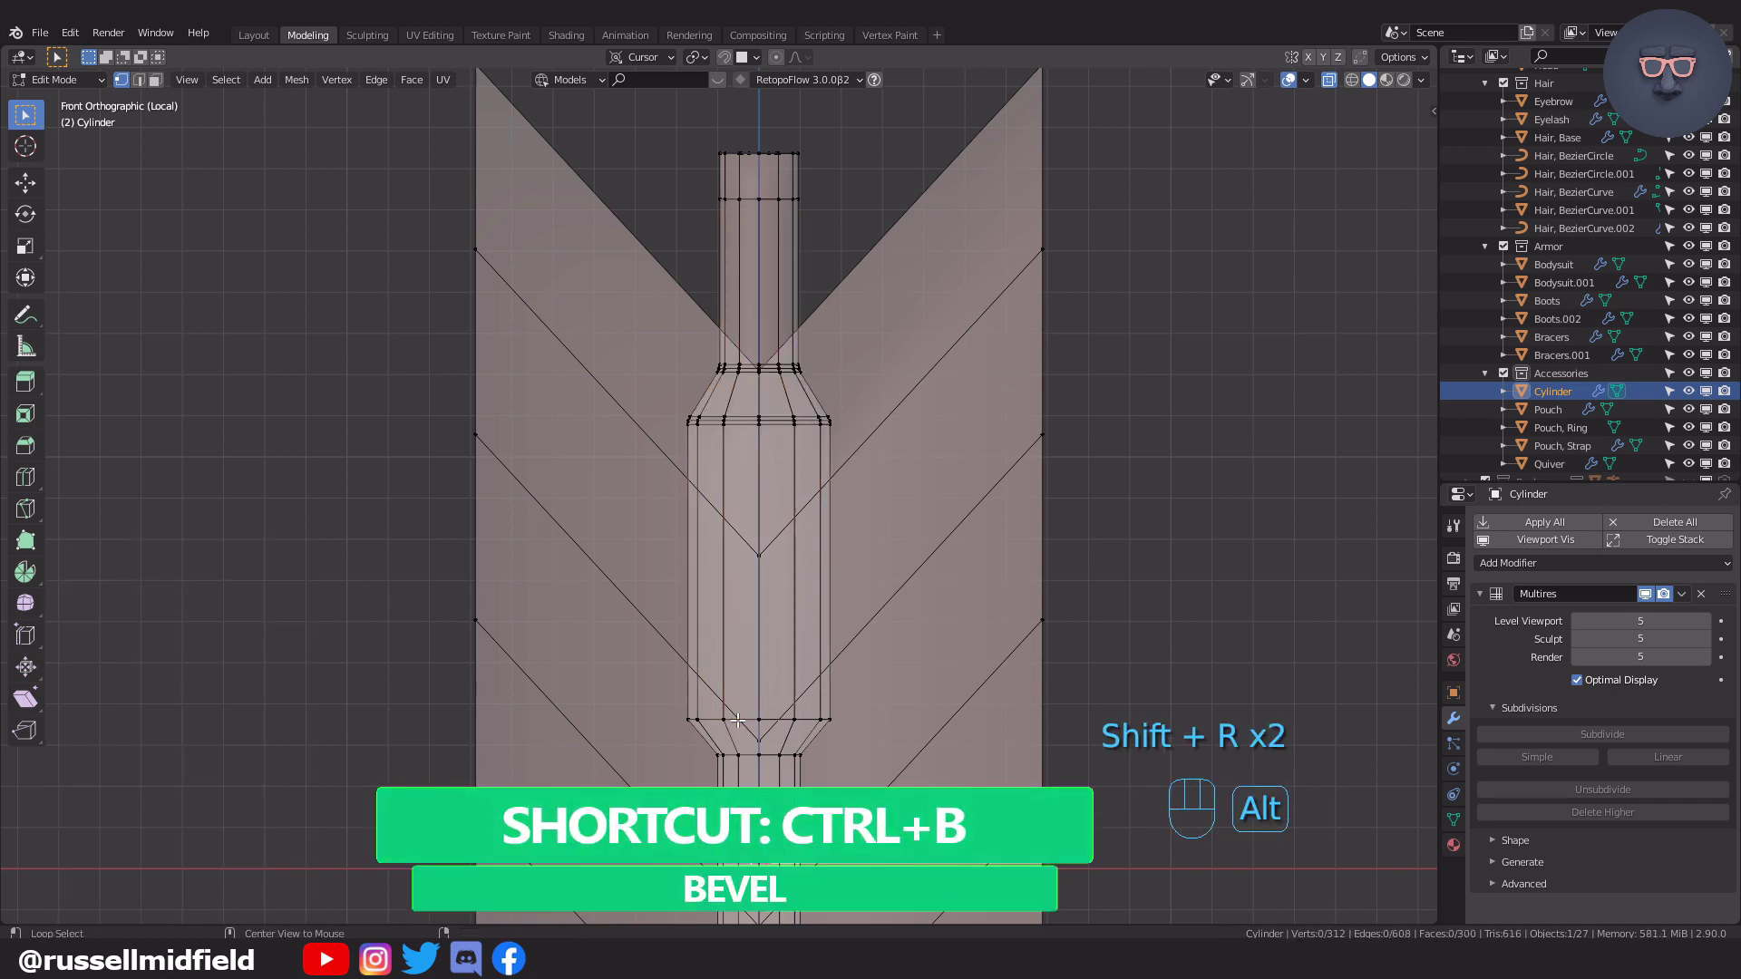
left_click(881, 690)
left_click(274, 629)
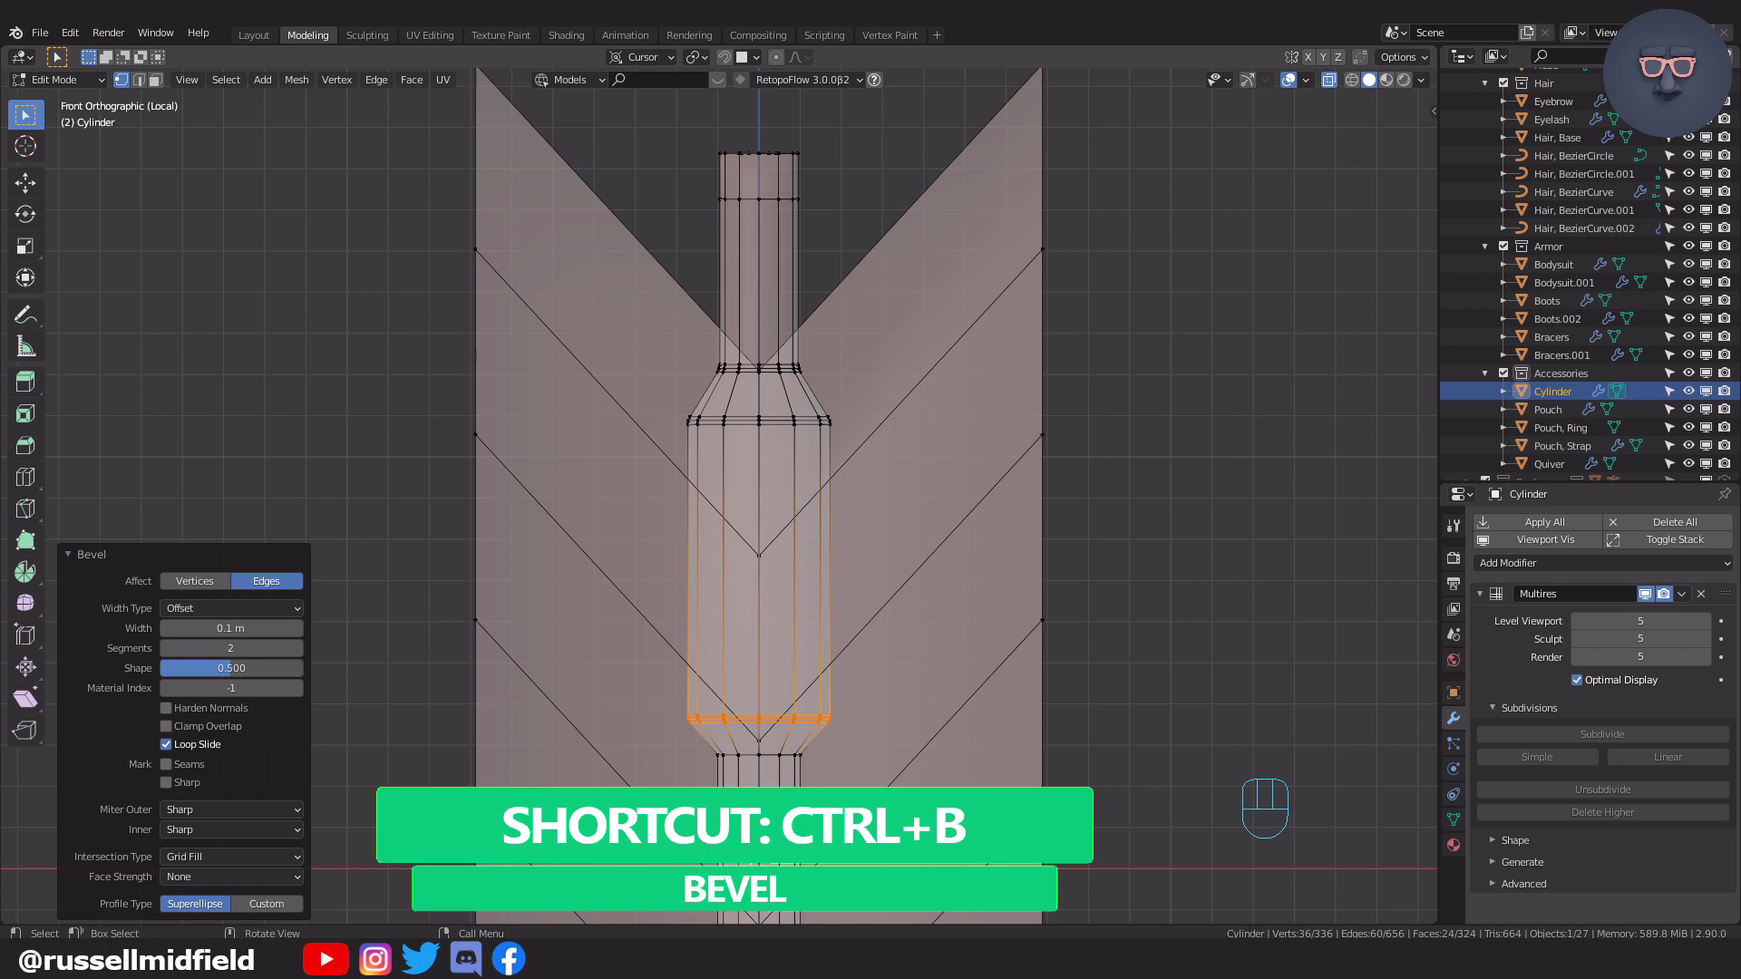
left_click(750, 755, "alt")
key("shift+r")
key("shift+r")
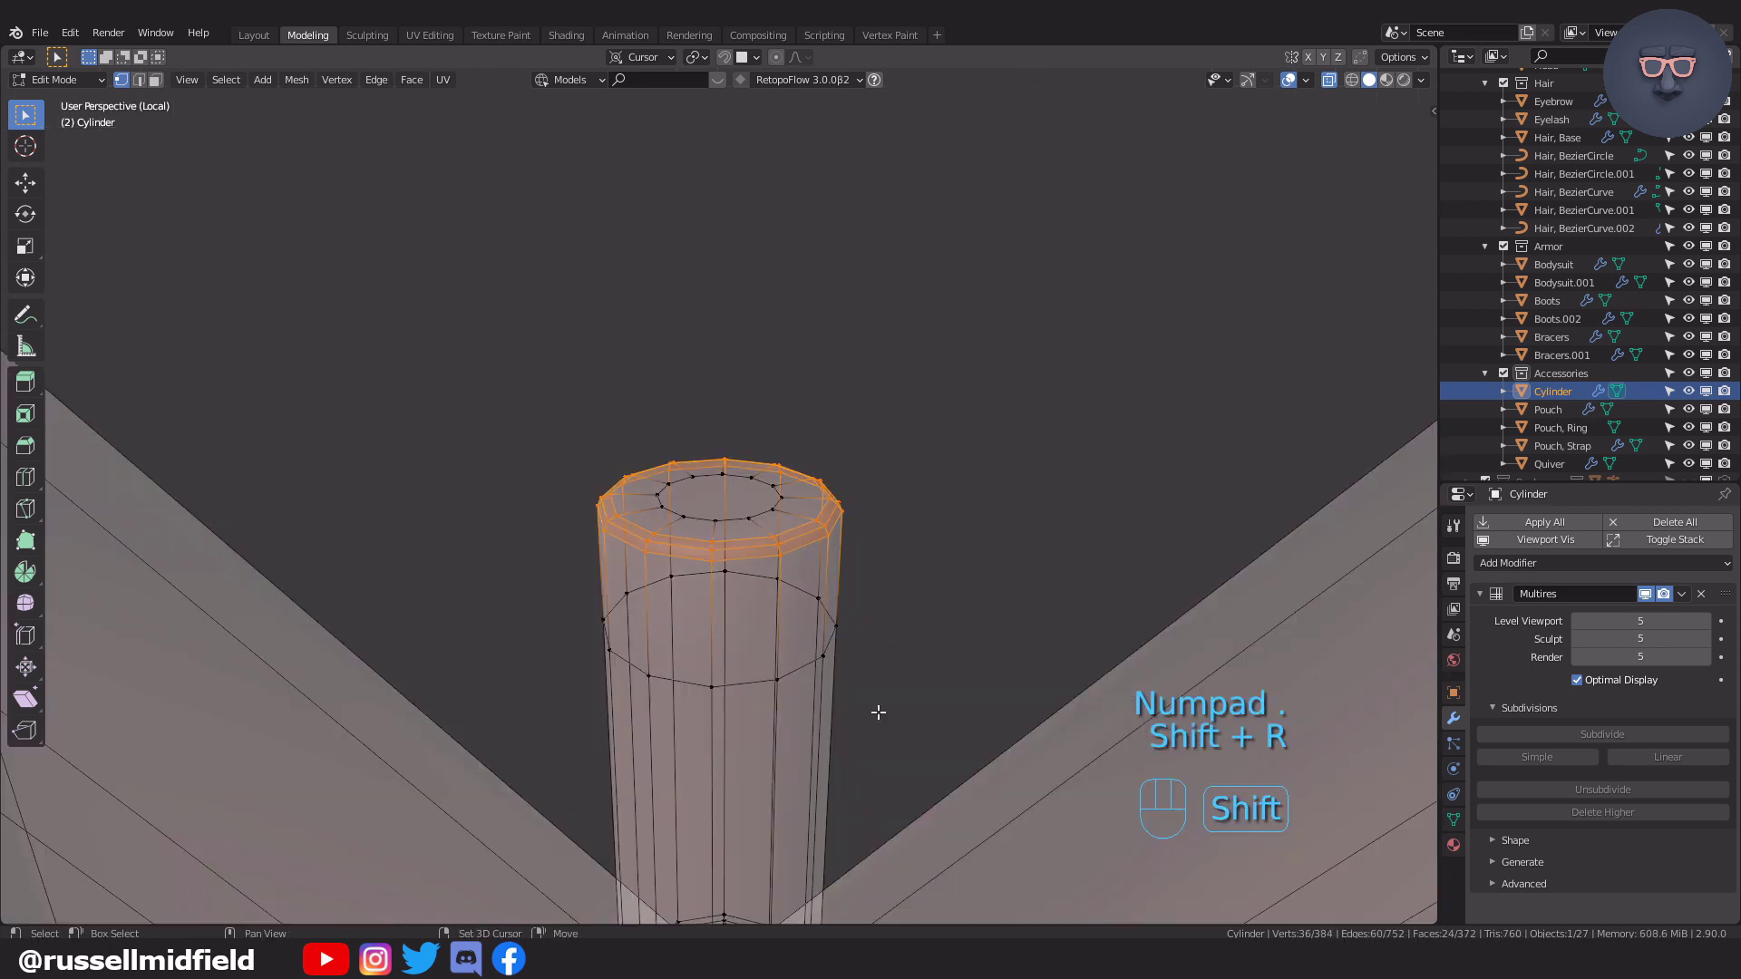
Add lengthwise loop cuts across the feather's width on both sides of the shaft.
scroll(879, 711, "down", 5)
middle_click_drag(878, 711, 883, 505, "shift")
key("KP_1")
scroll(875, 522, "down", 7)
scroll(862, 541, "up", 4)
key("alt+z")
key("ctrl+r")
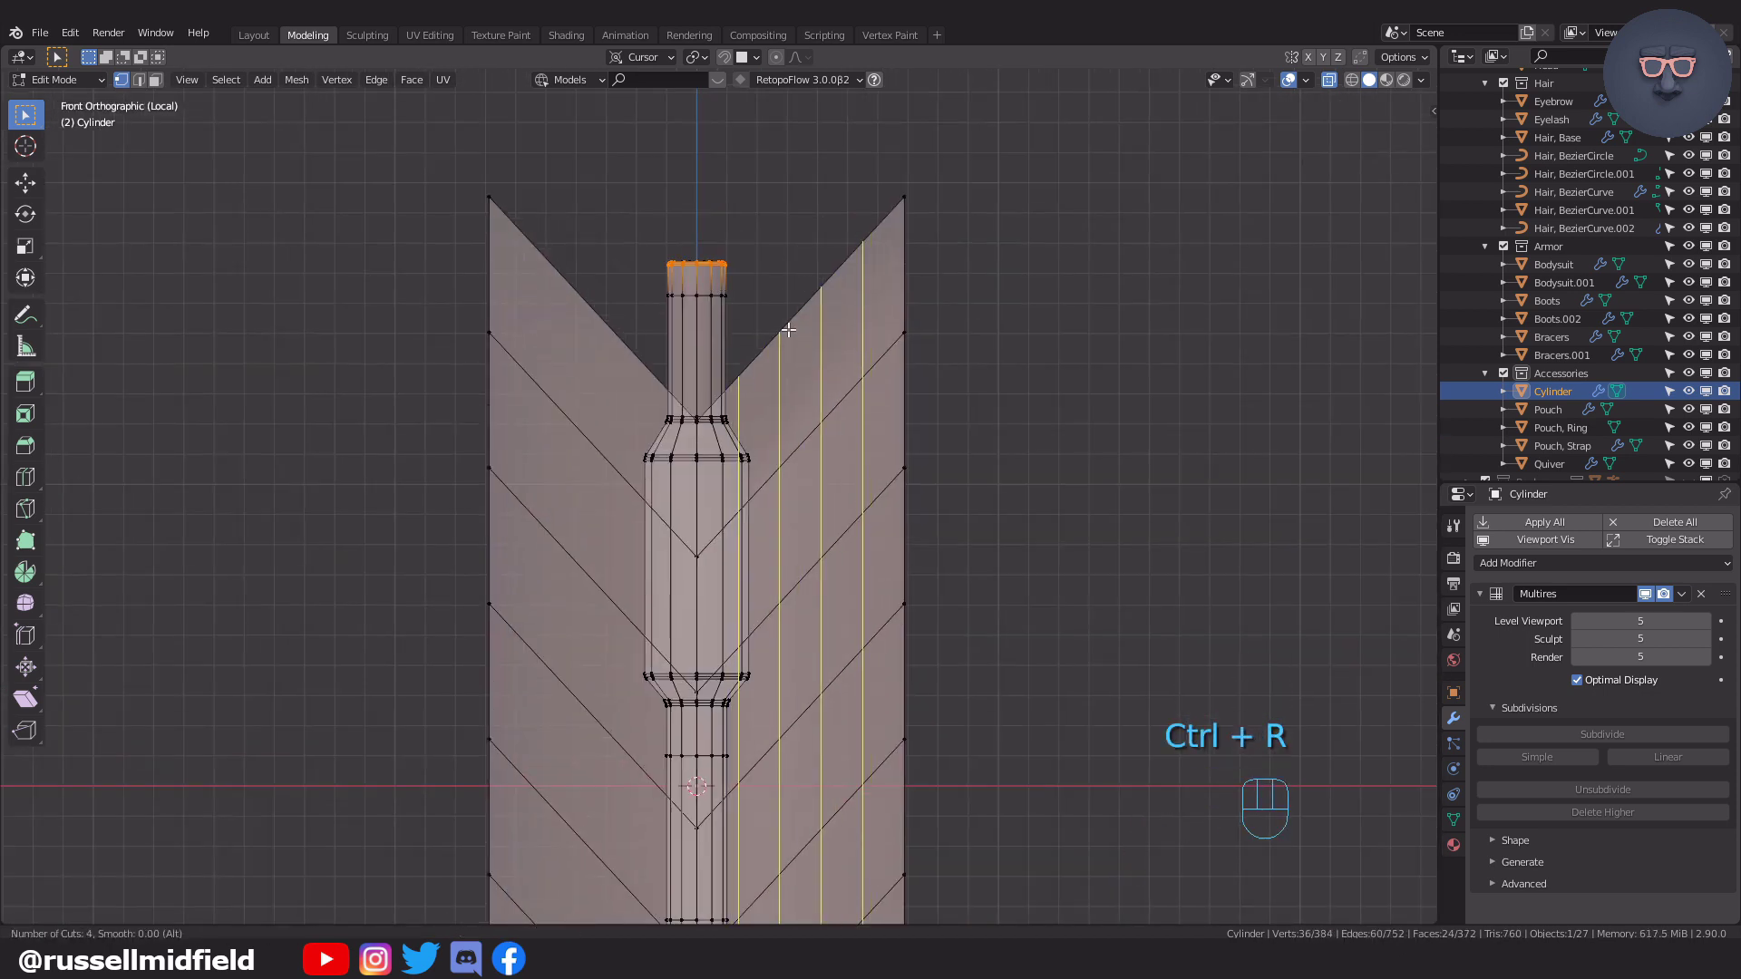
left_click(788, 330)
Add two loop cuts through the feather's thickness in side view, and return to object mode.
key("Tab")
middle_click_drag(987, 466, 791, 557)
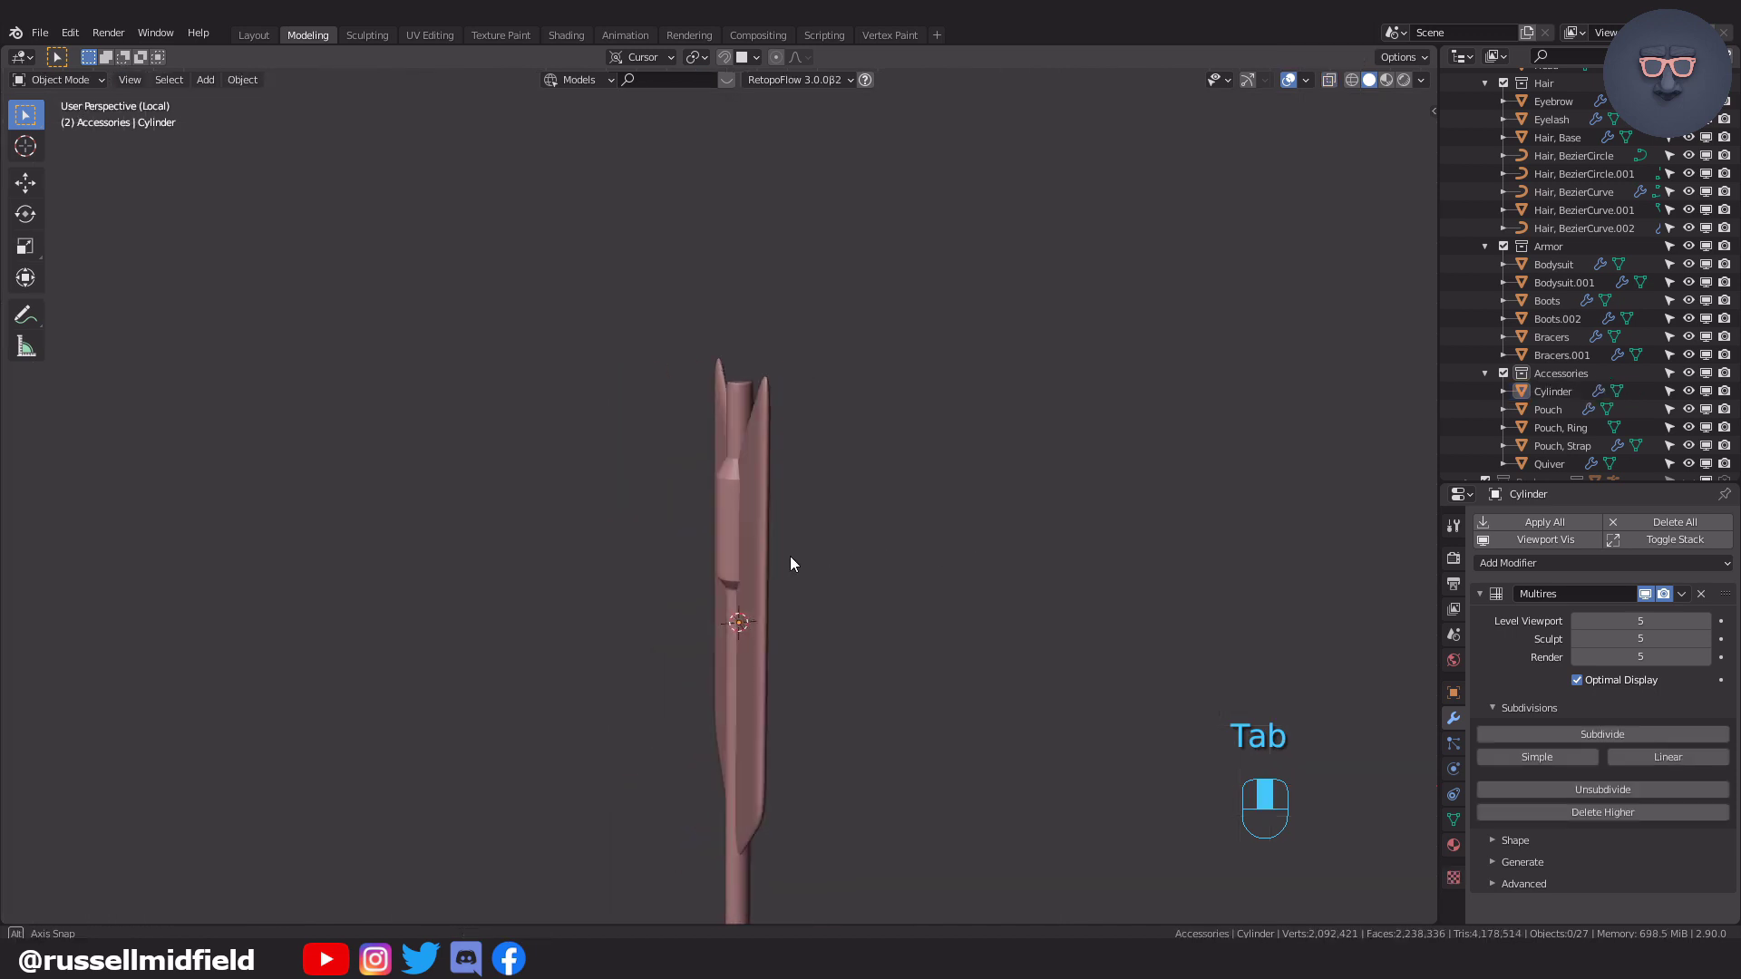
key("KP_3")
key("Tab")
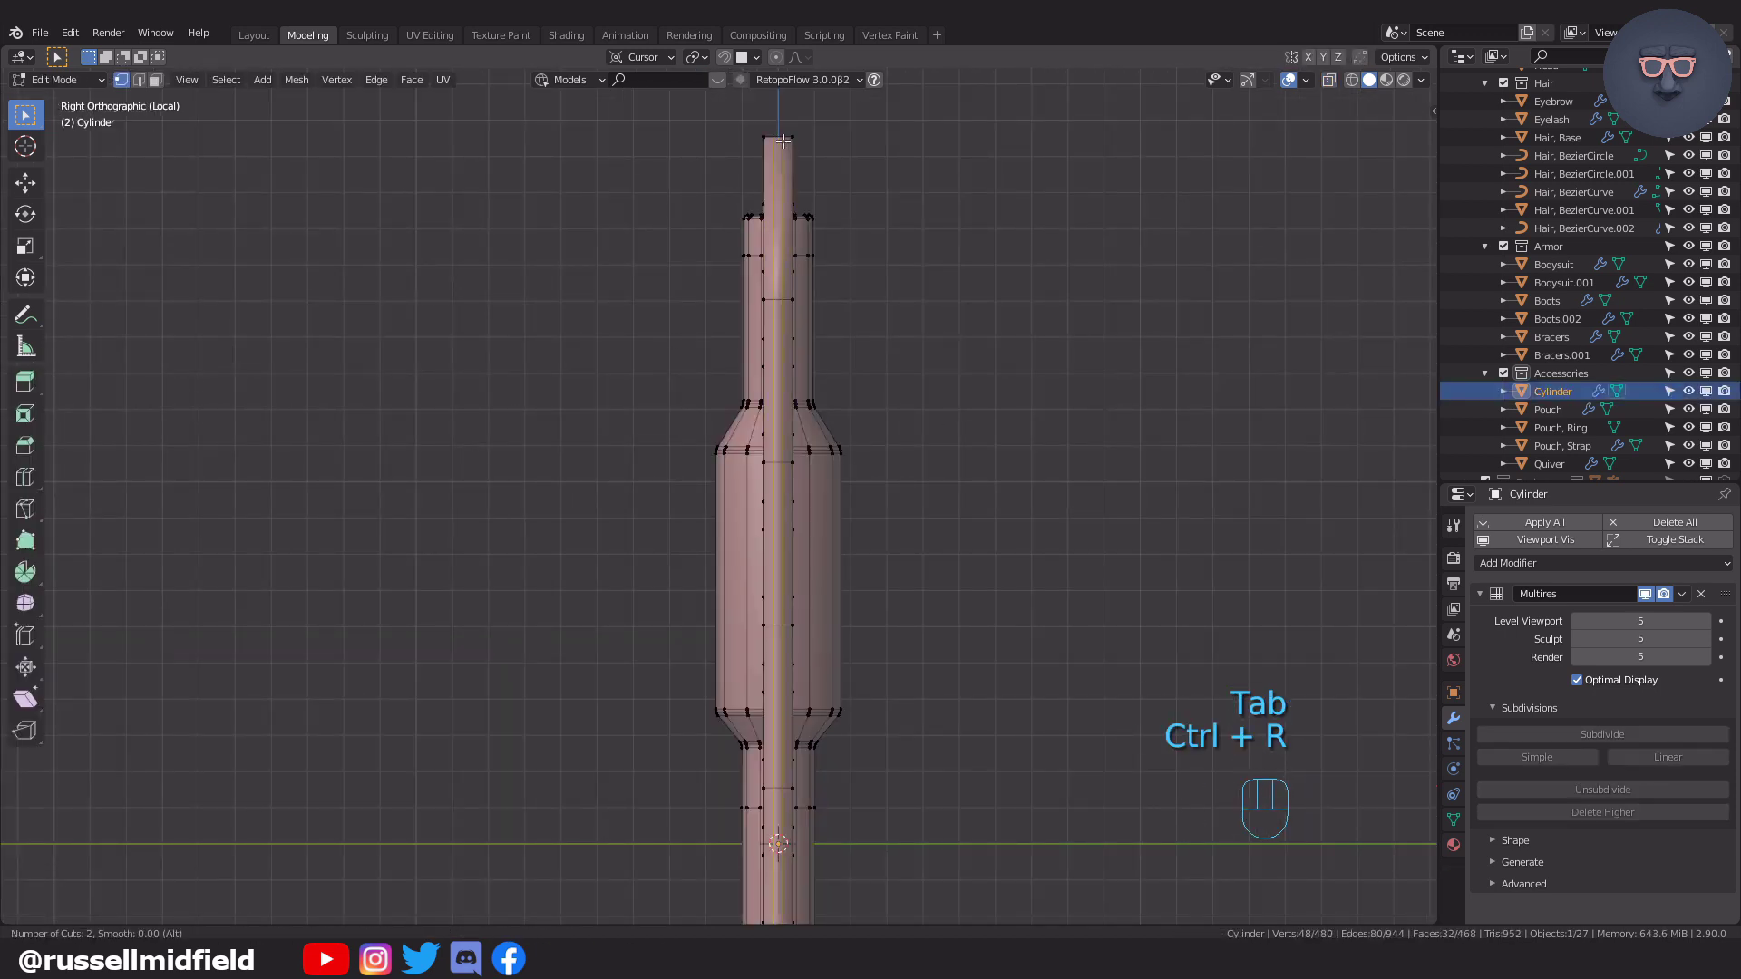
left_click(783, 142)
key("Tab")
left_click(950, 127)
scroll(961, 318, "down", 4)
middle_click_drag(961, 454, 1090, 530)
scroll(1015, 549, "down", 4)
middle_click_drag(925, 607, 959, 459, "shift")
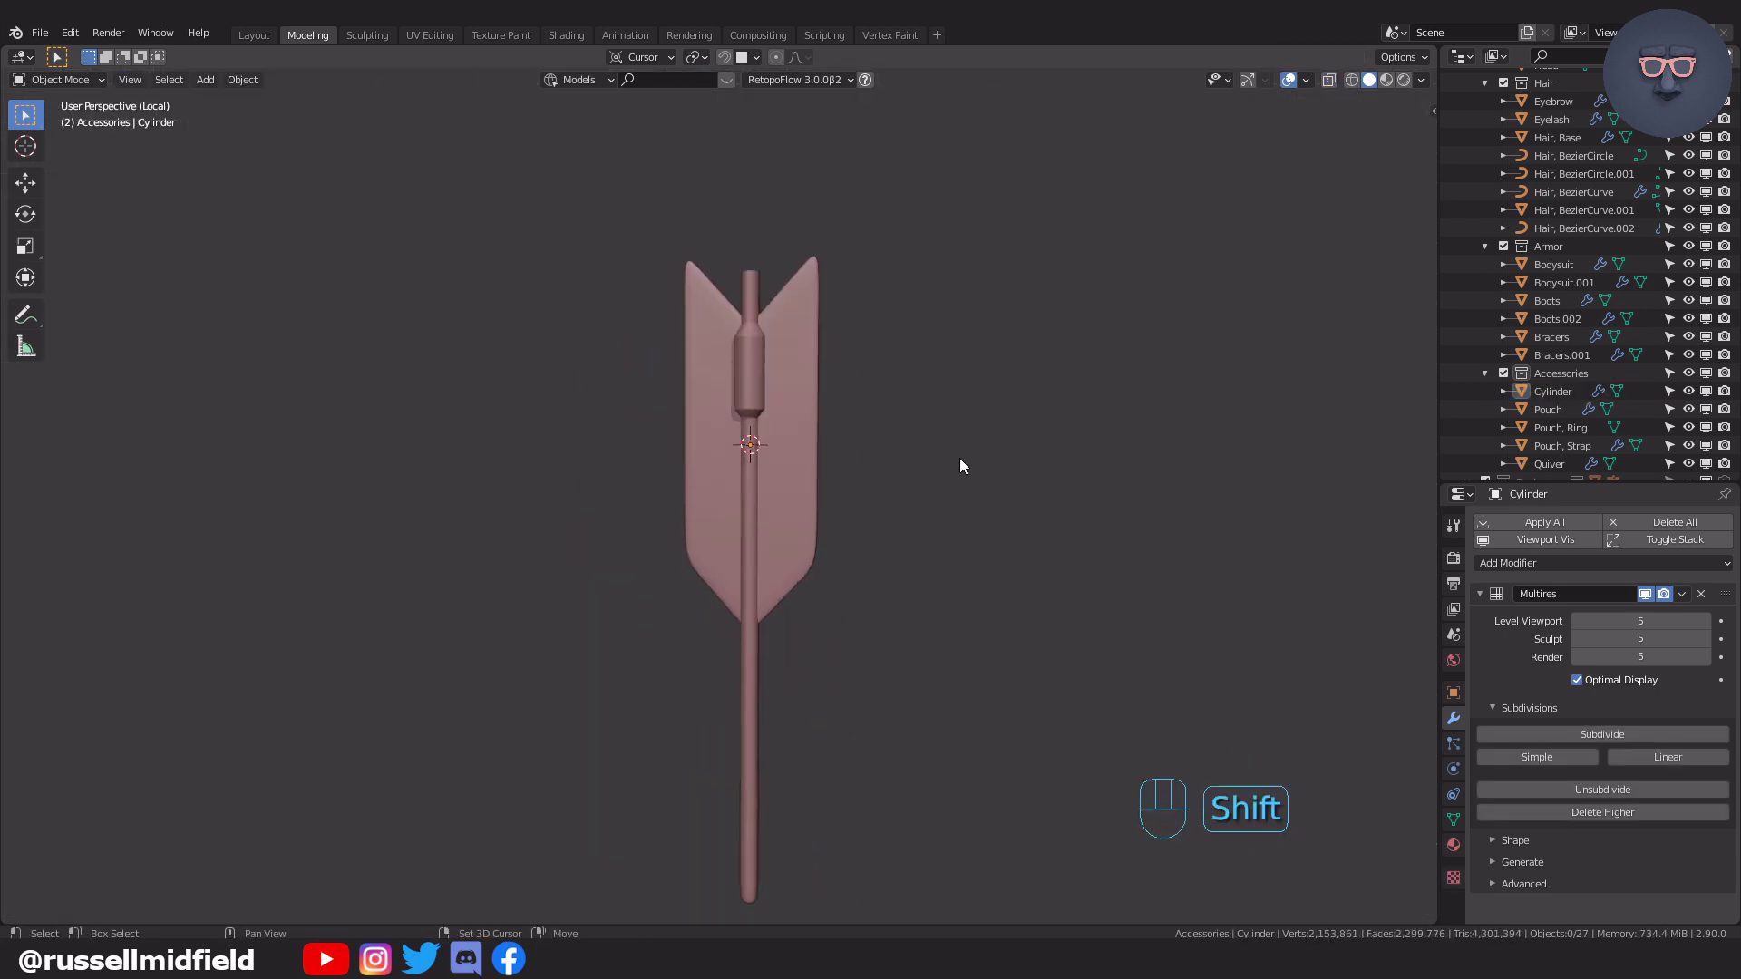
Put the arrow in Sculpt Mode in front view with the 23 px Crease brush, X symmetry and straight-line strokes.
left_click(813, 429)
key("ctrl+Tab")
key("KP_1")
scroll(744, 394, "up", 6)
middle_click_drag(743, 395, 780, 466, "shift")
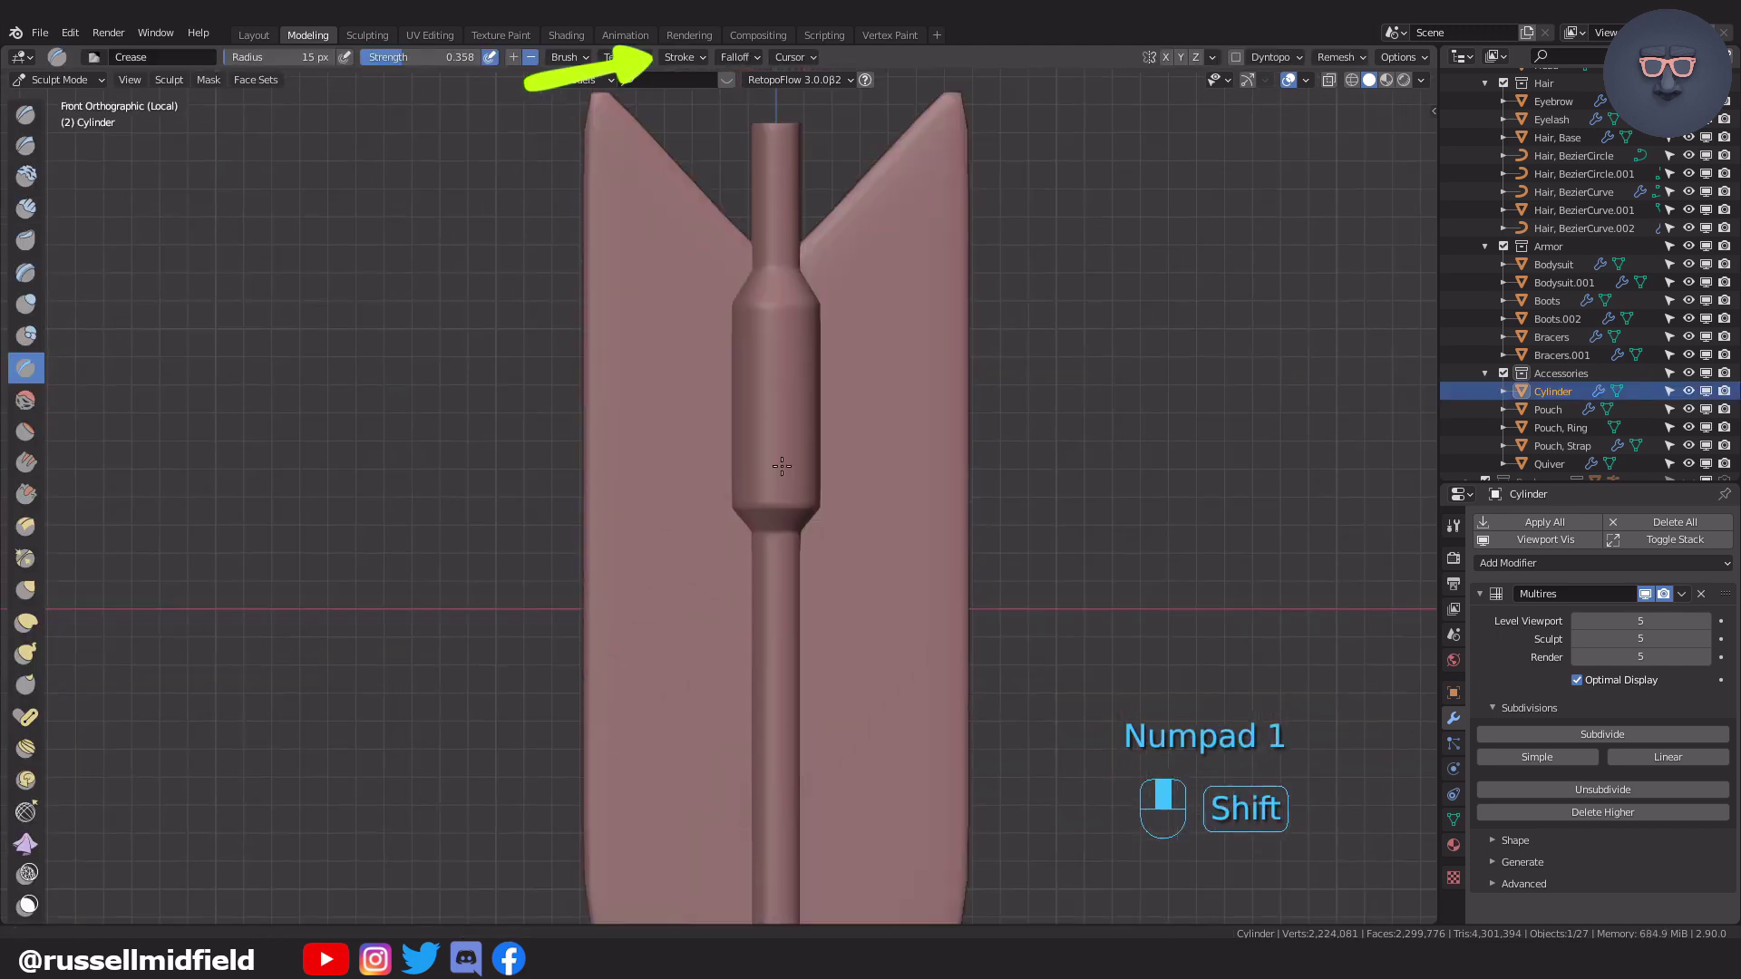
scroll(781, 466, "up", 1)
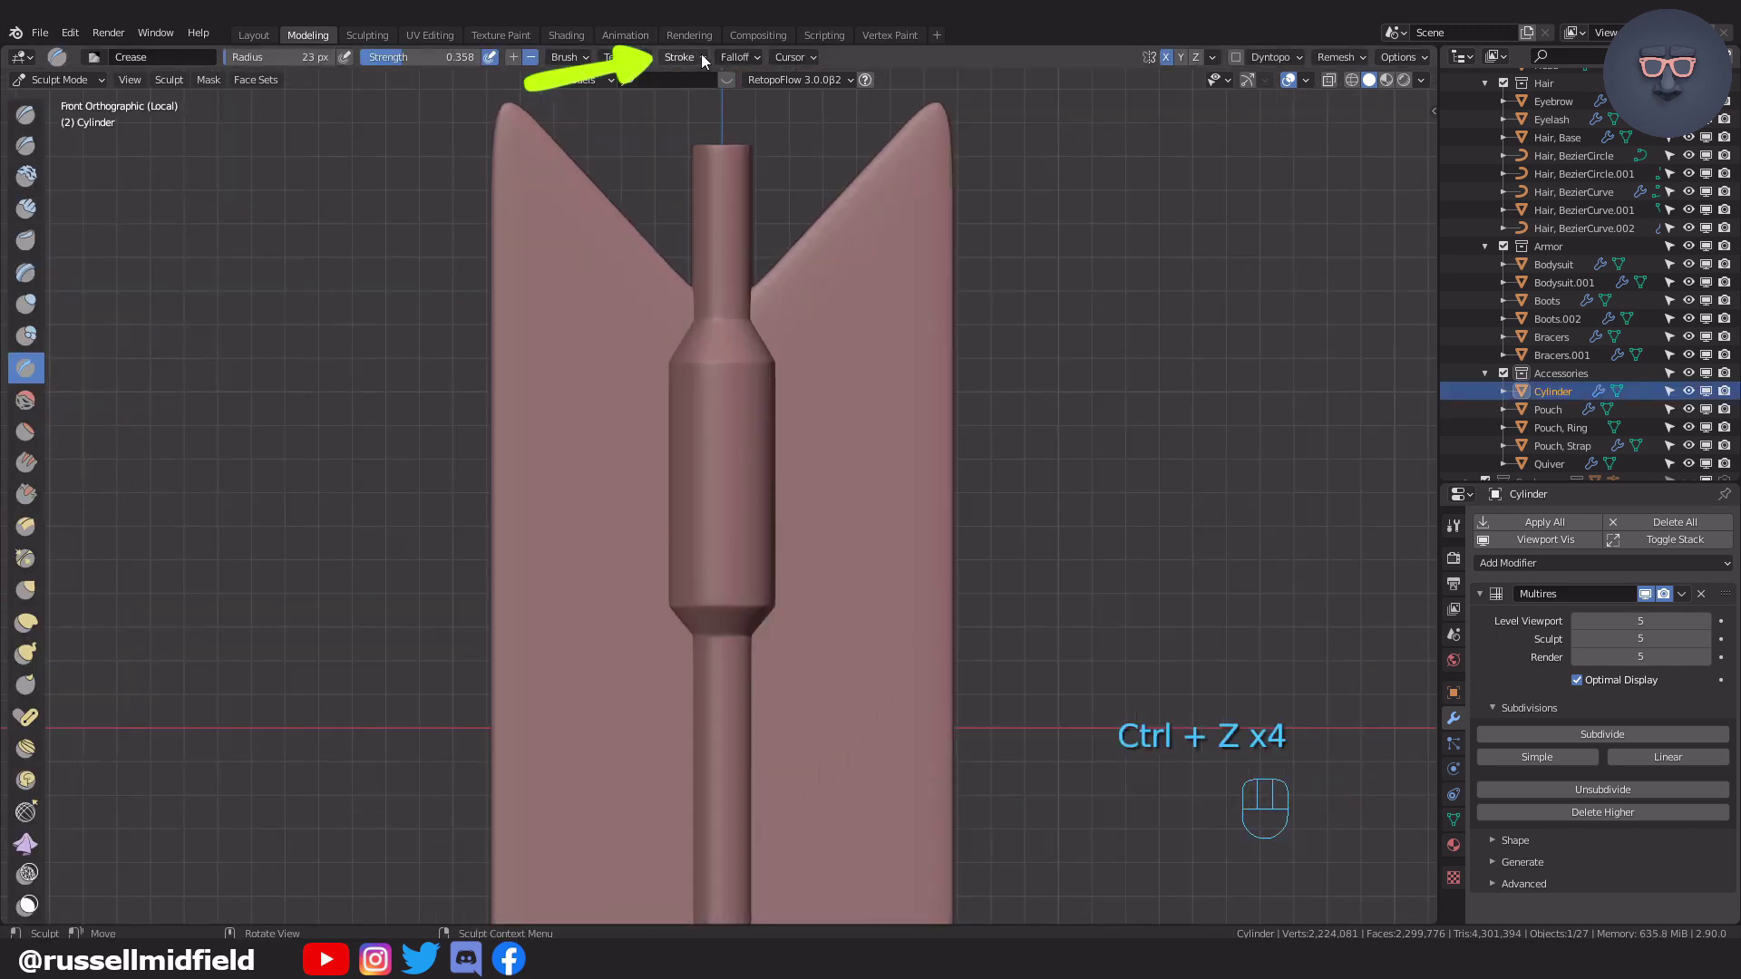
left_click(702, 61)
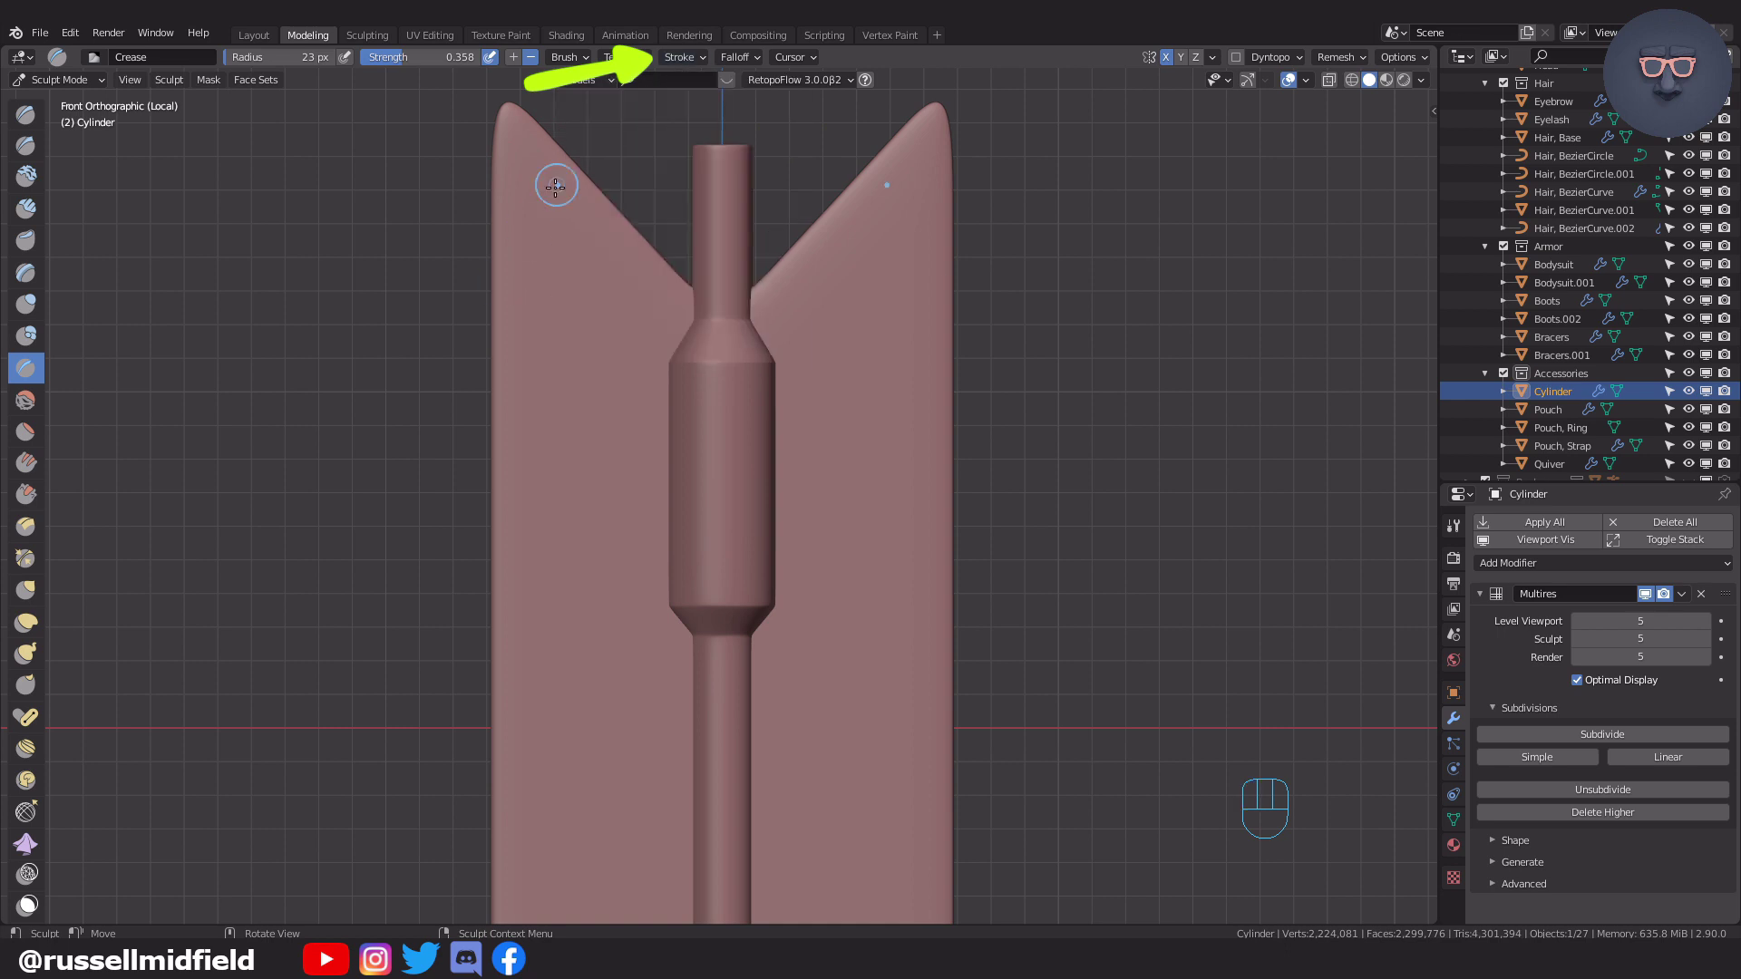
Sculpt a series of mirrored diagonal crease lines down both halves of the feather.
left_click_drag(559, 448, 663, 549)
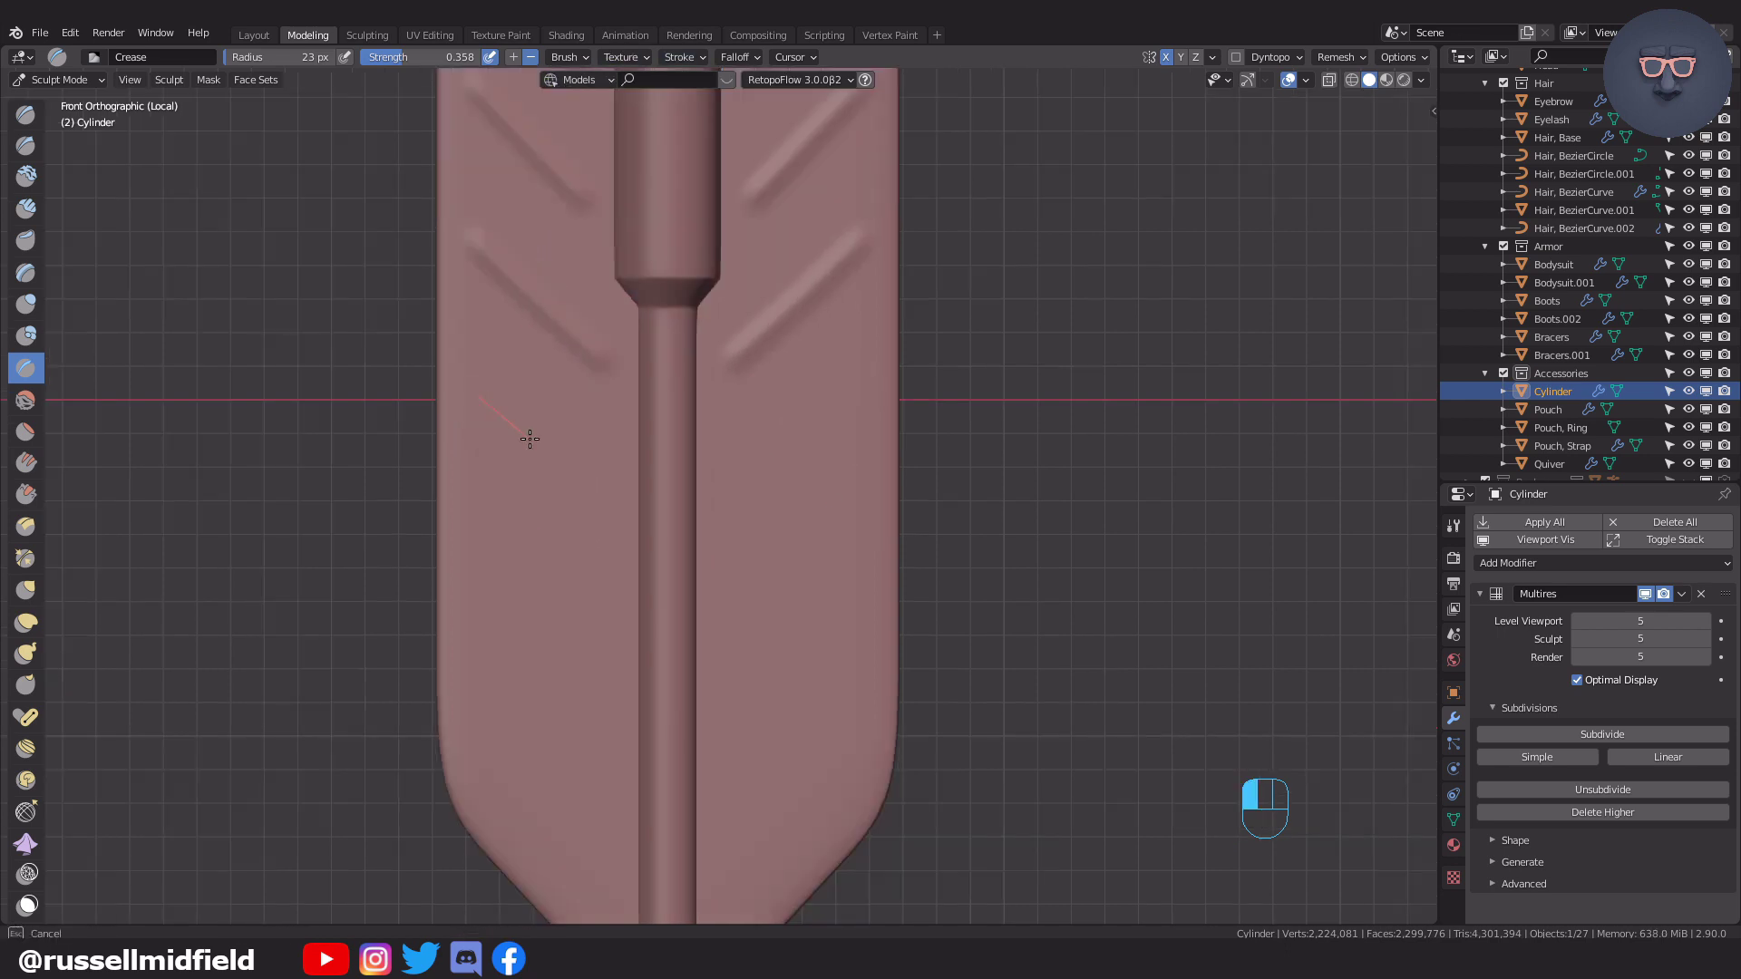
middle_click_drag(663, 548, 639, 360, "shift")
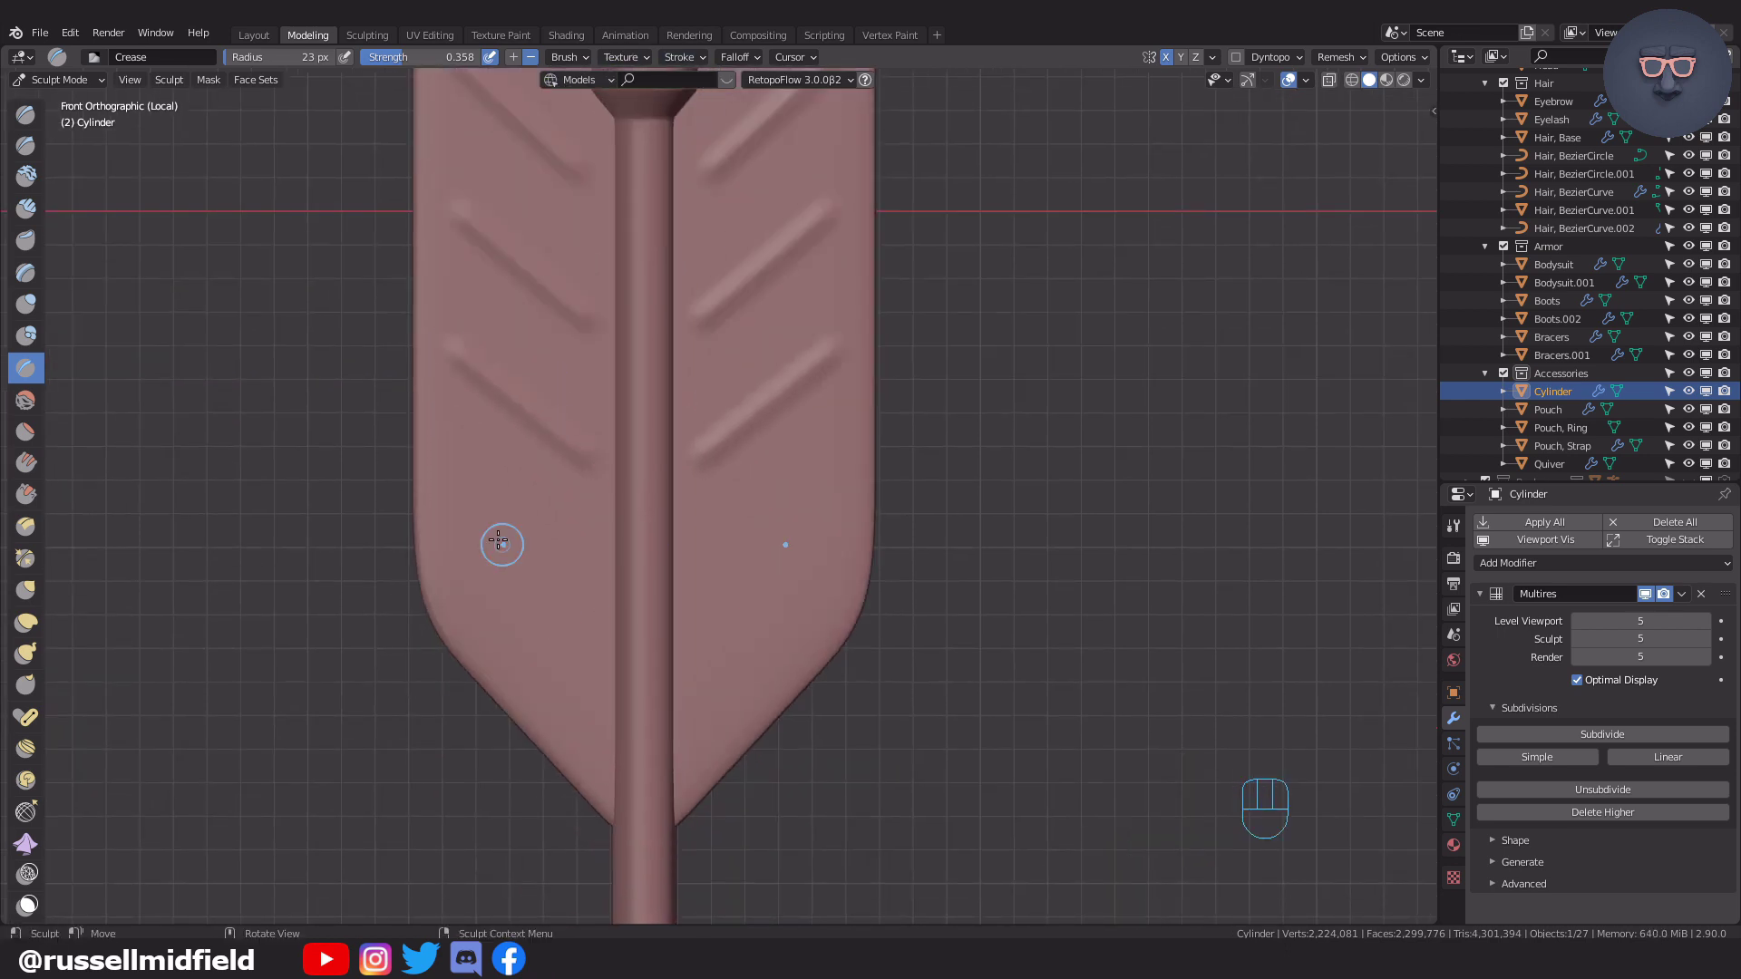
scroll(853, 752, "down", 5)
middle_click_drag(909, 571, 979, 540)
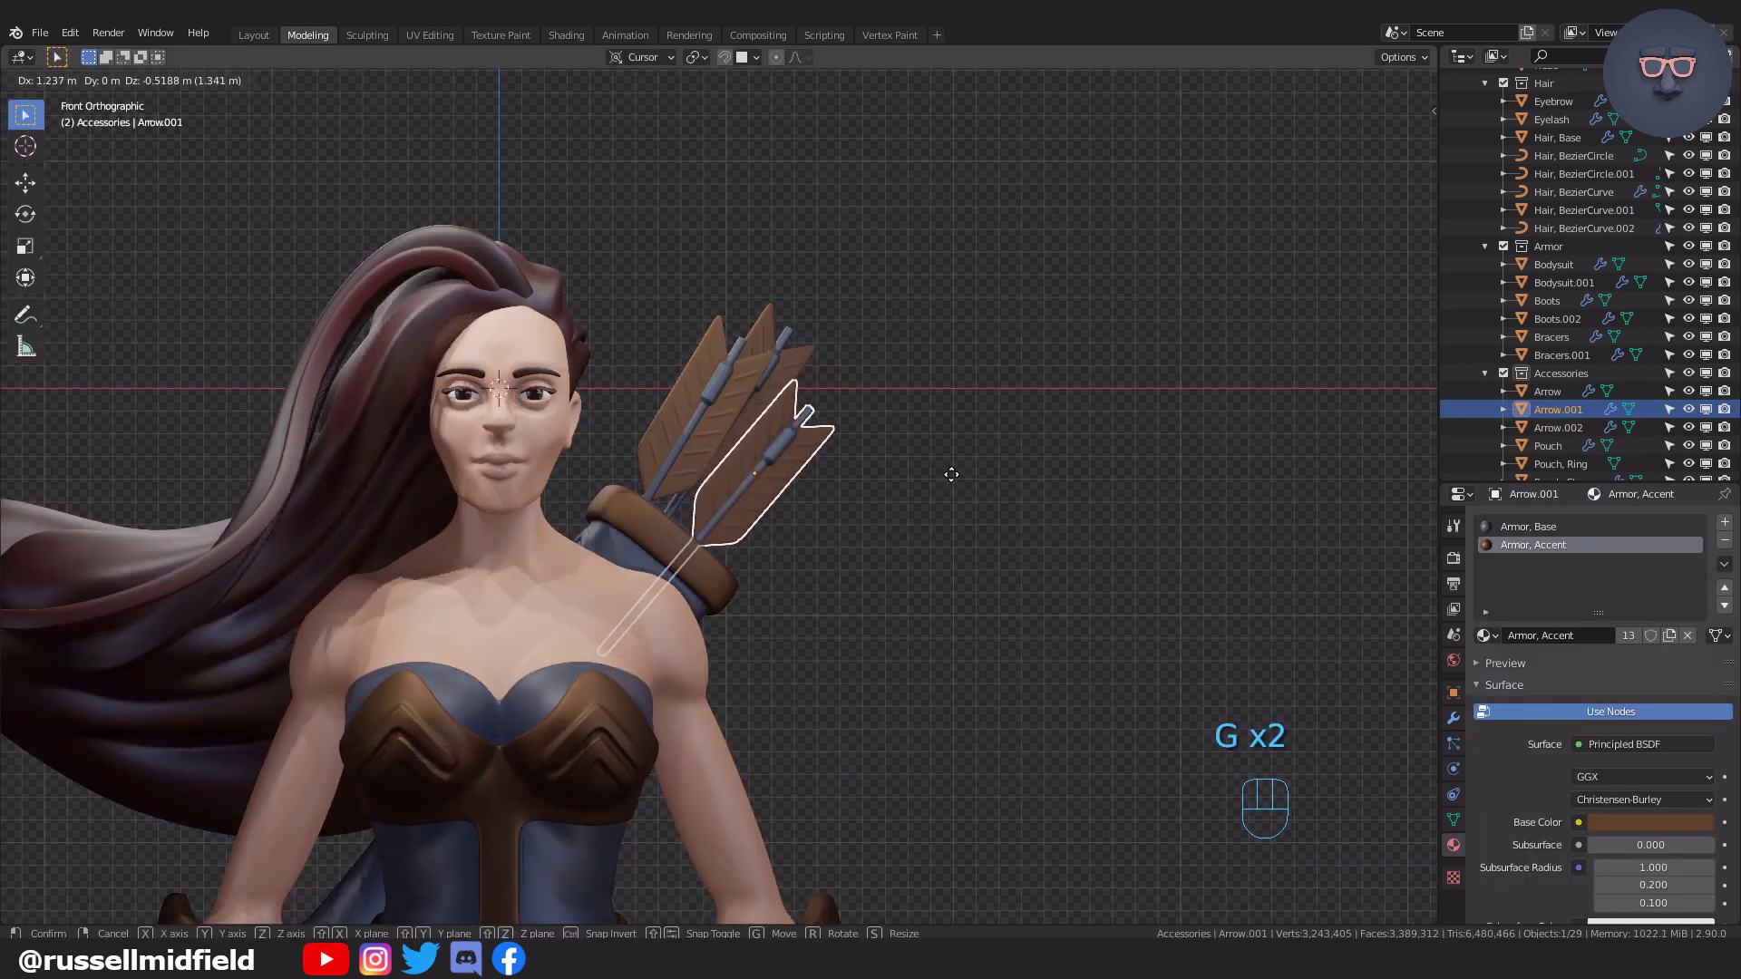
Place the copied arrow at the outer side of the quiver beside the other two and clear the selection.
left_click(945, 481)
left_click(945, 481)
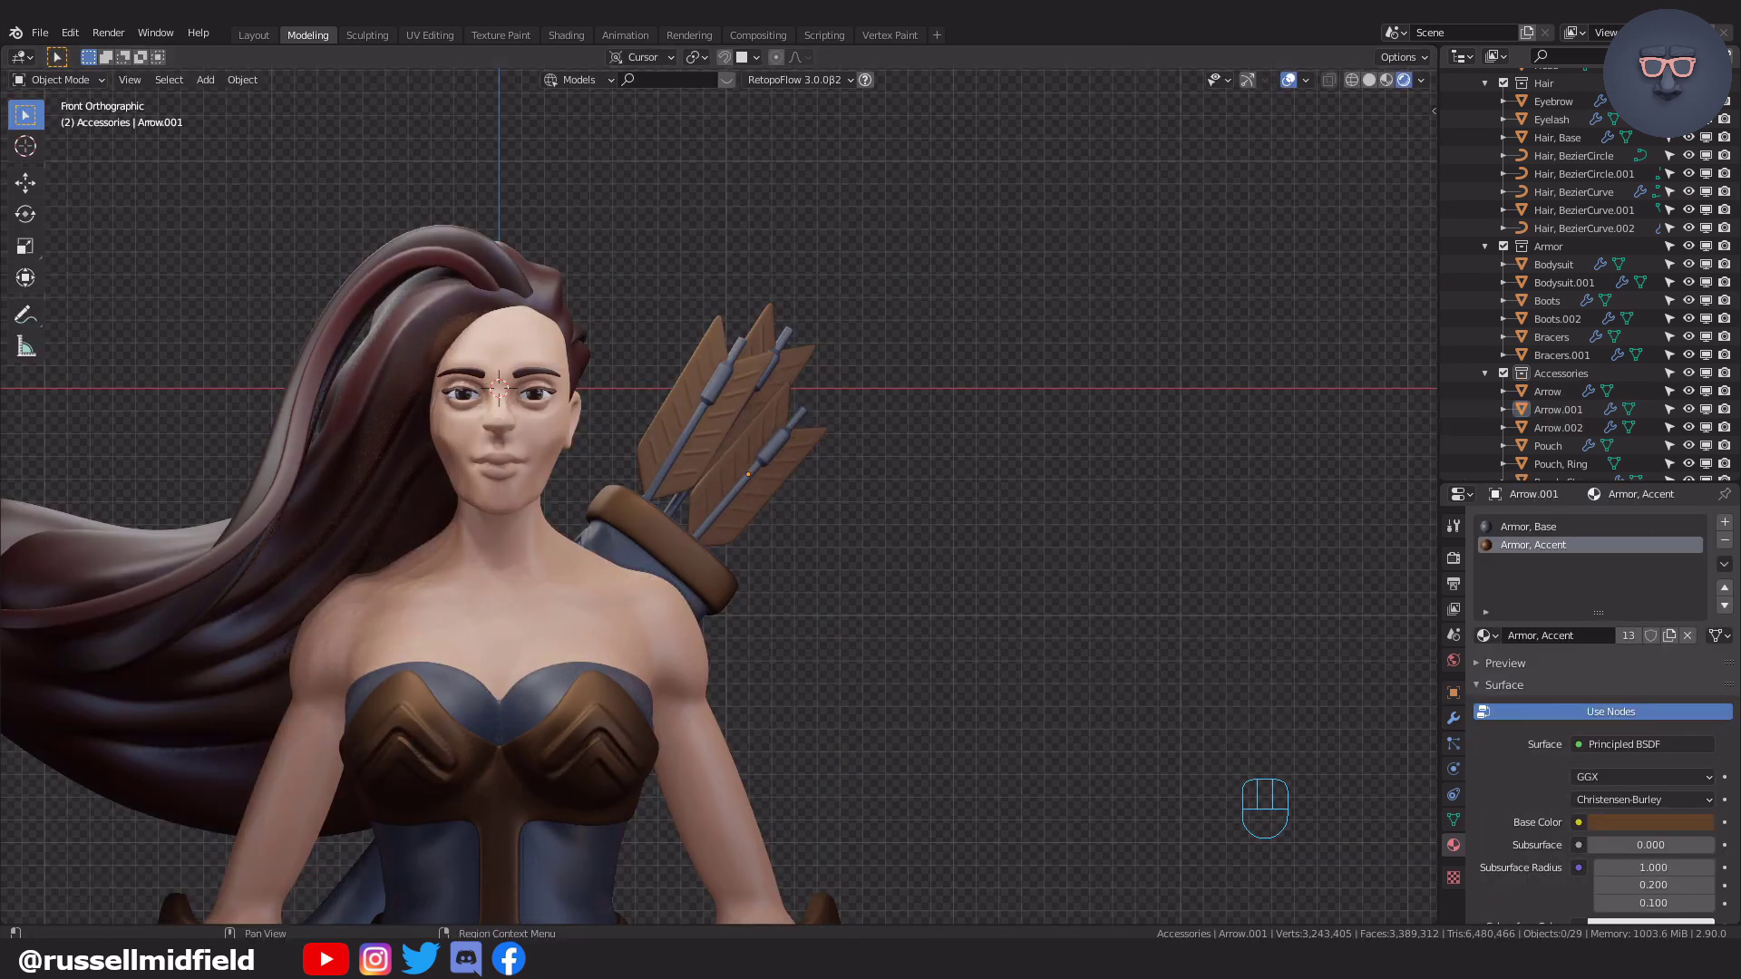
left_click(721, 404)
left_click(1454, 718)
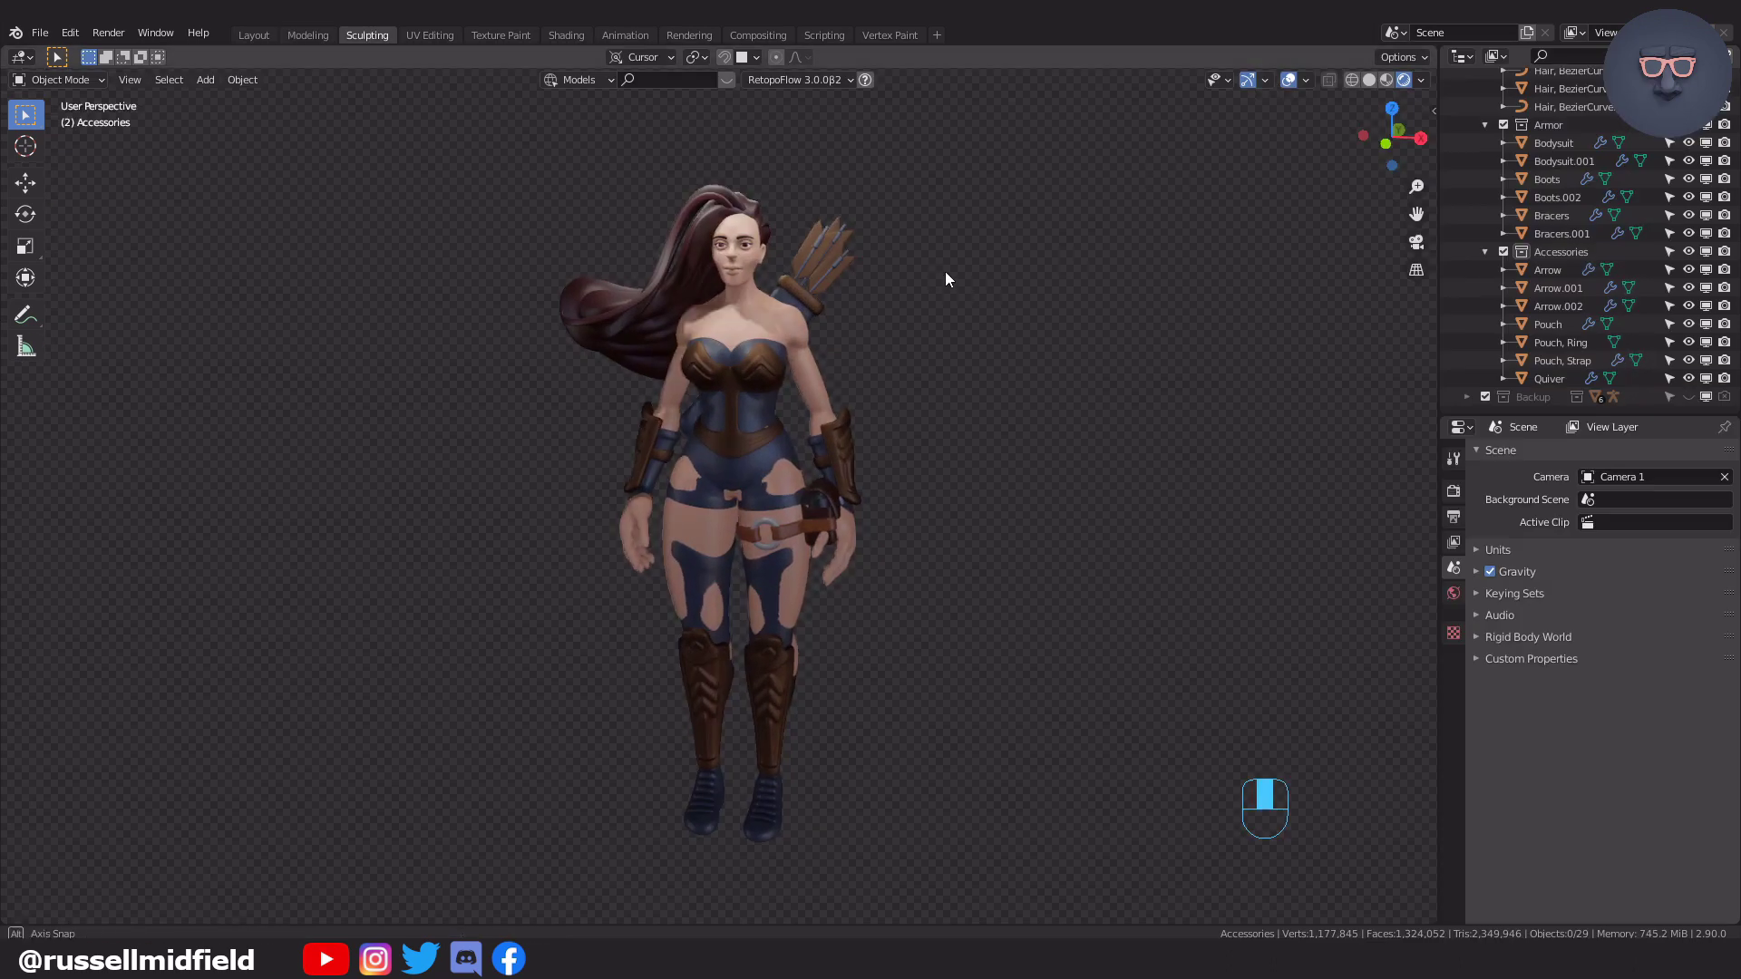
Add a Round Cube mesh in top view using the Capsule preset as the base of the bow.
mouse_move(945, 271)
middle_mouse_down()
mouse_move(959, 269)
mouse_move(939, 267)
middle_mouse_up()
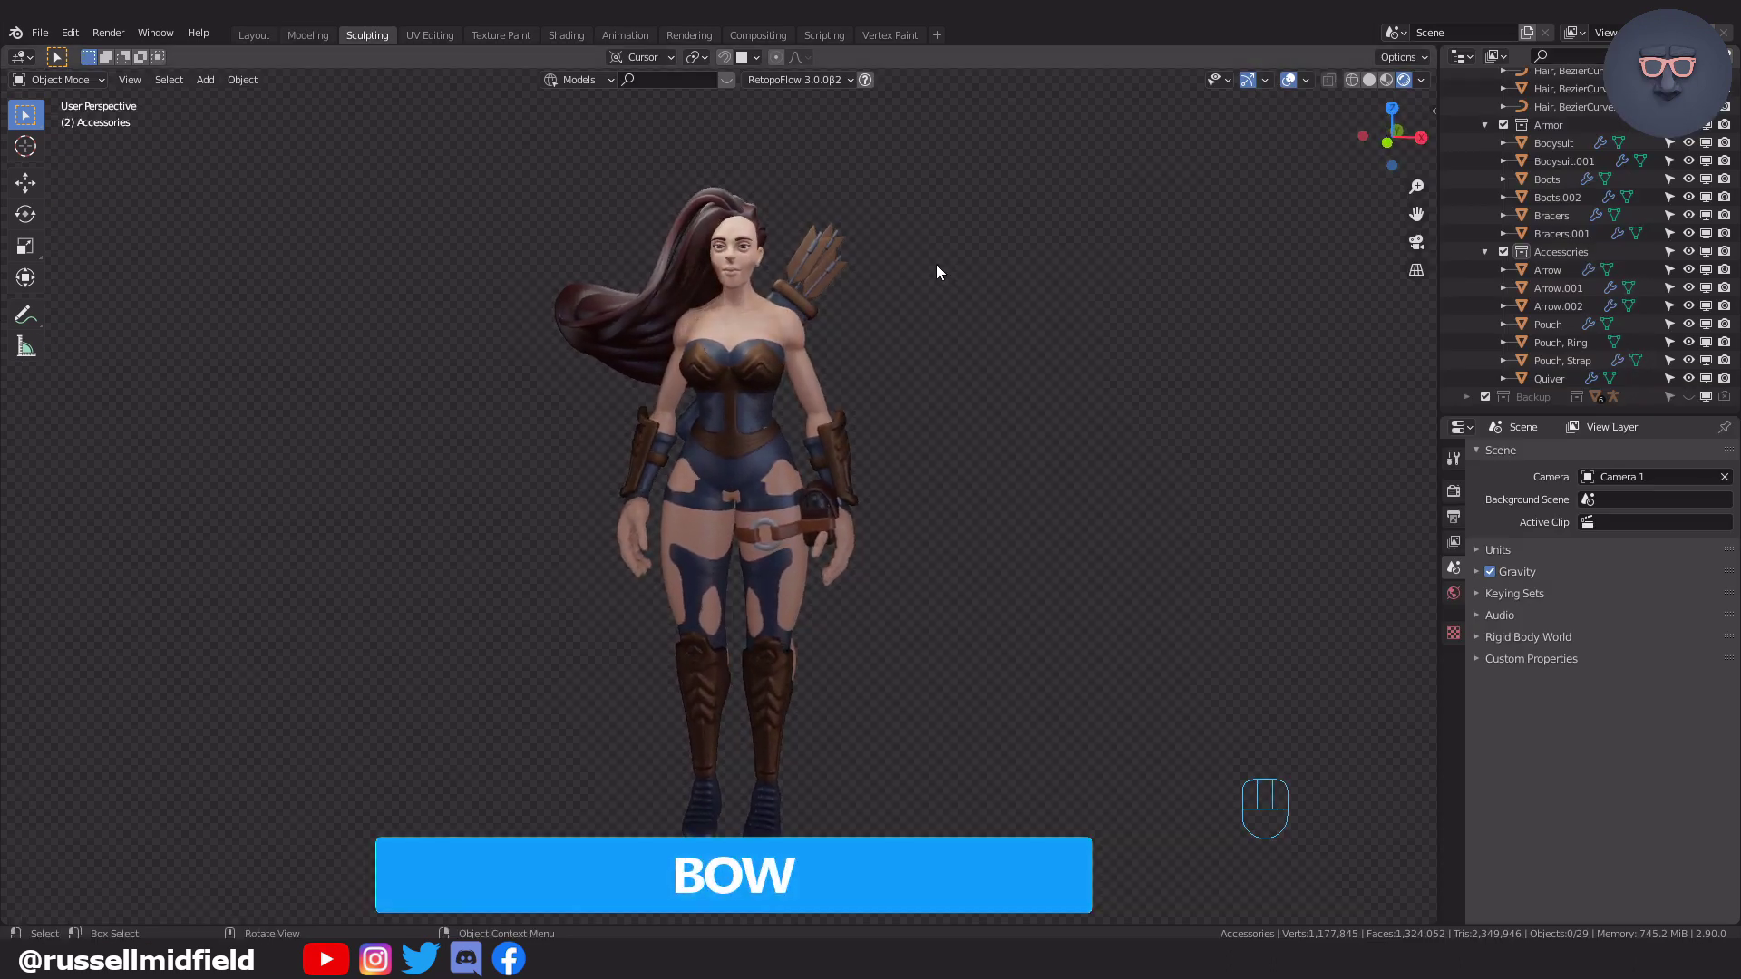
key("KP_7")
key("shift+a")
mouse_move(890, 317)
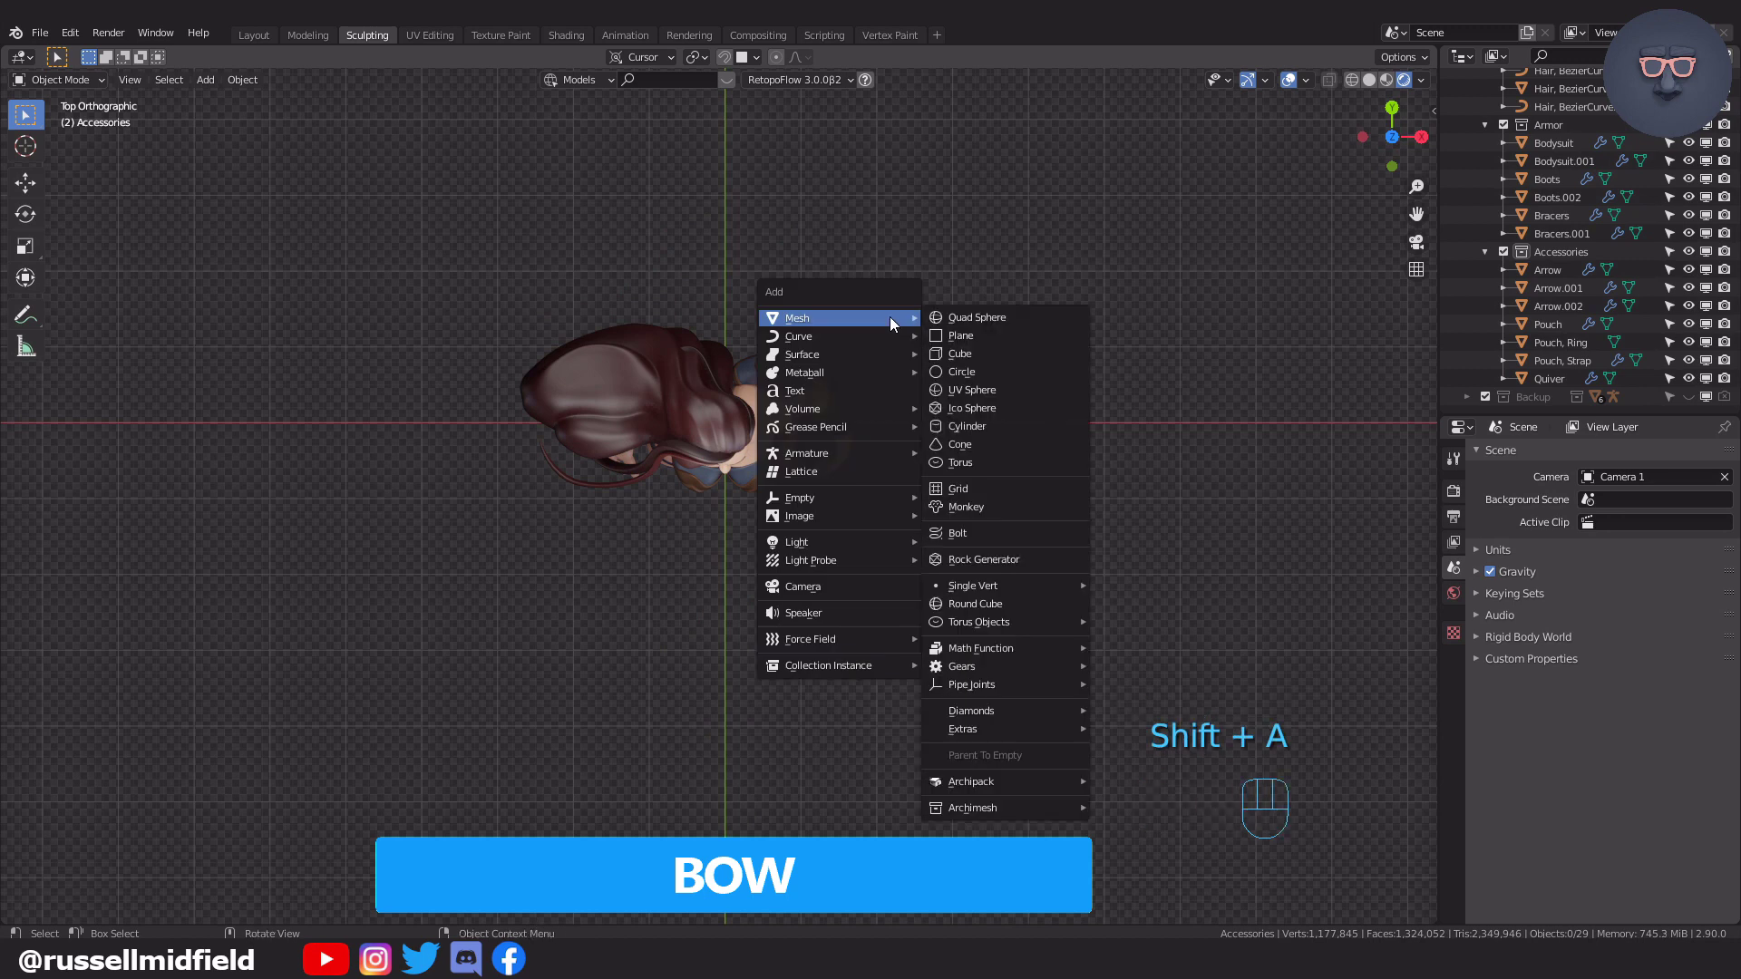
left_click(986, 603)
left_click(197, 454)
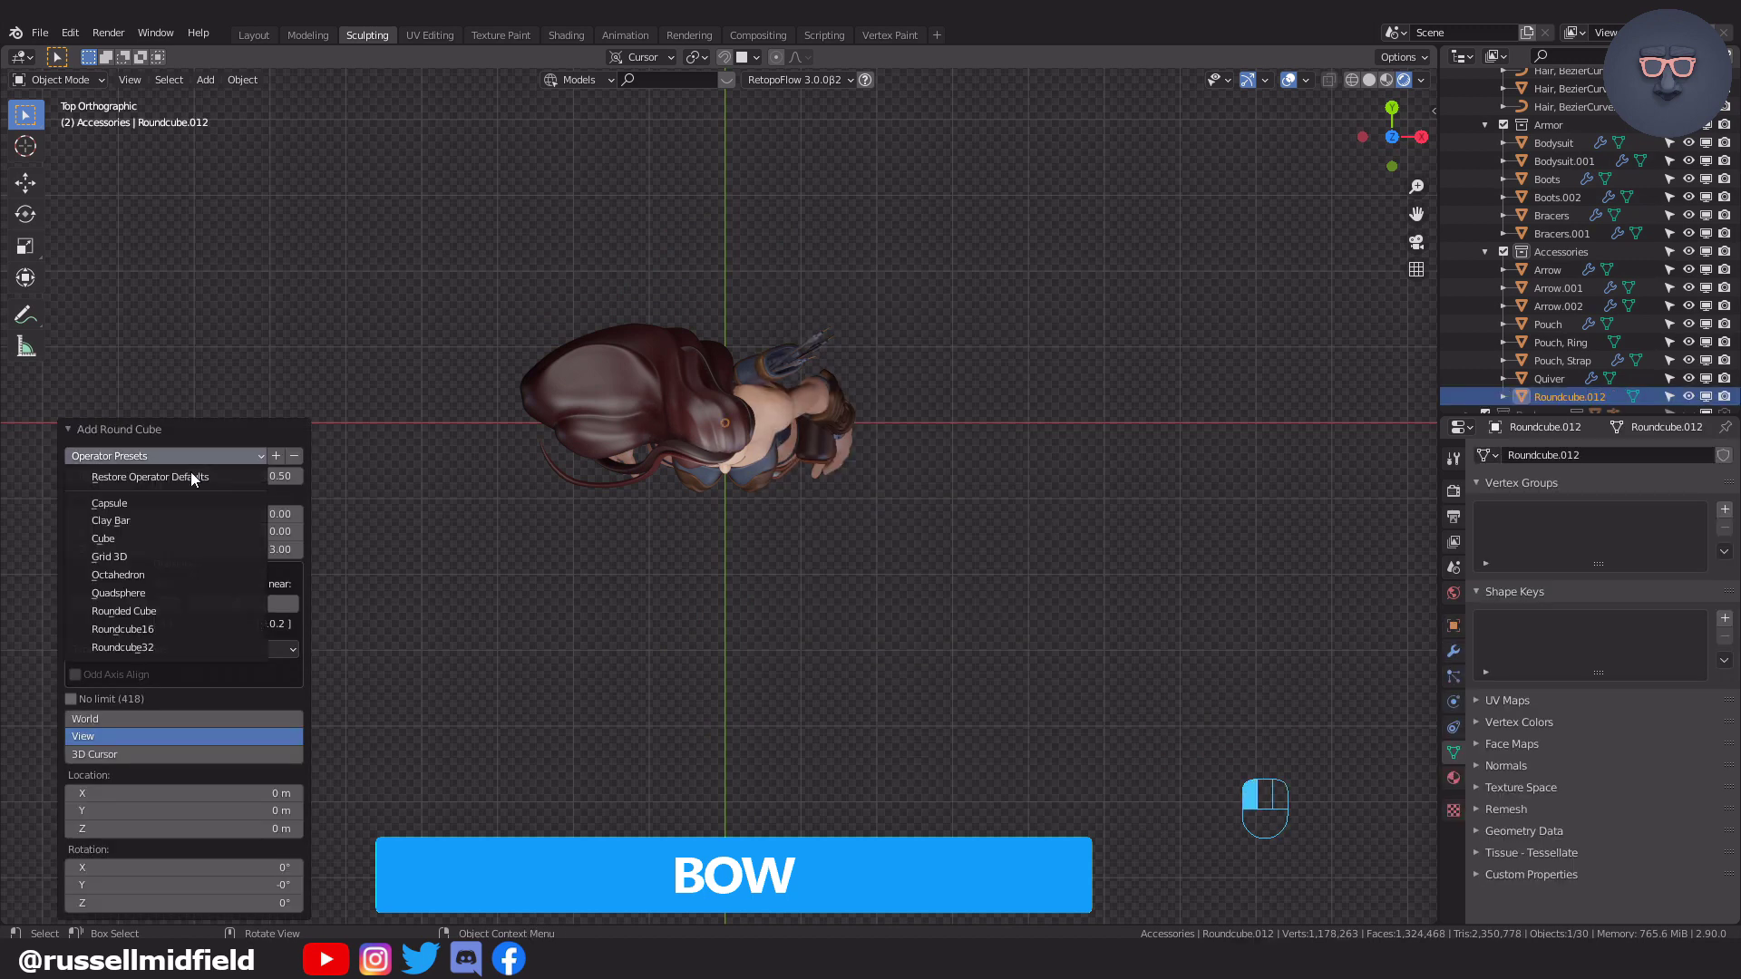
left_click(166, 504)
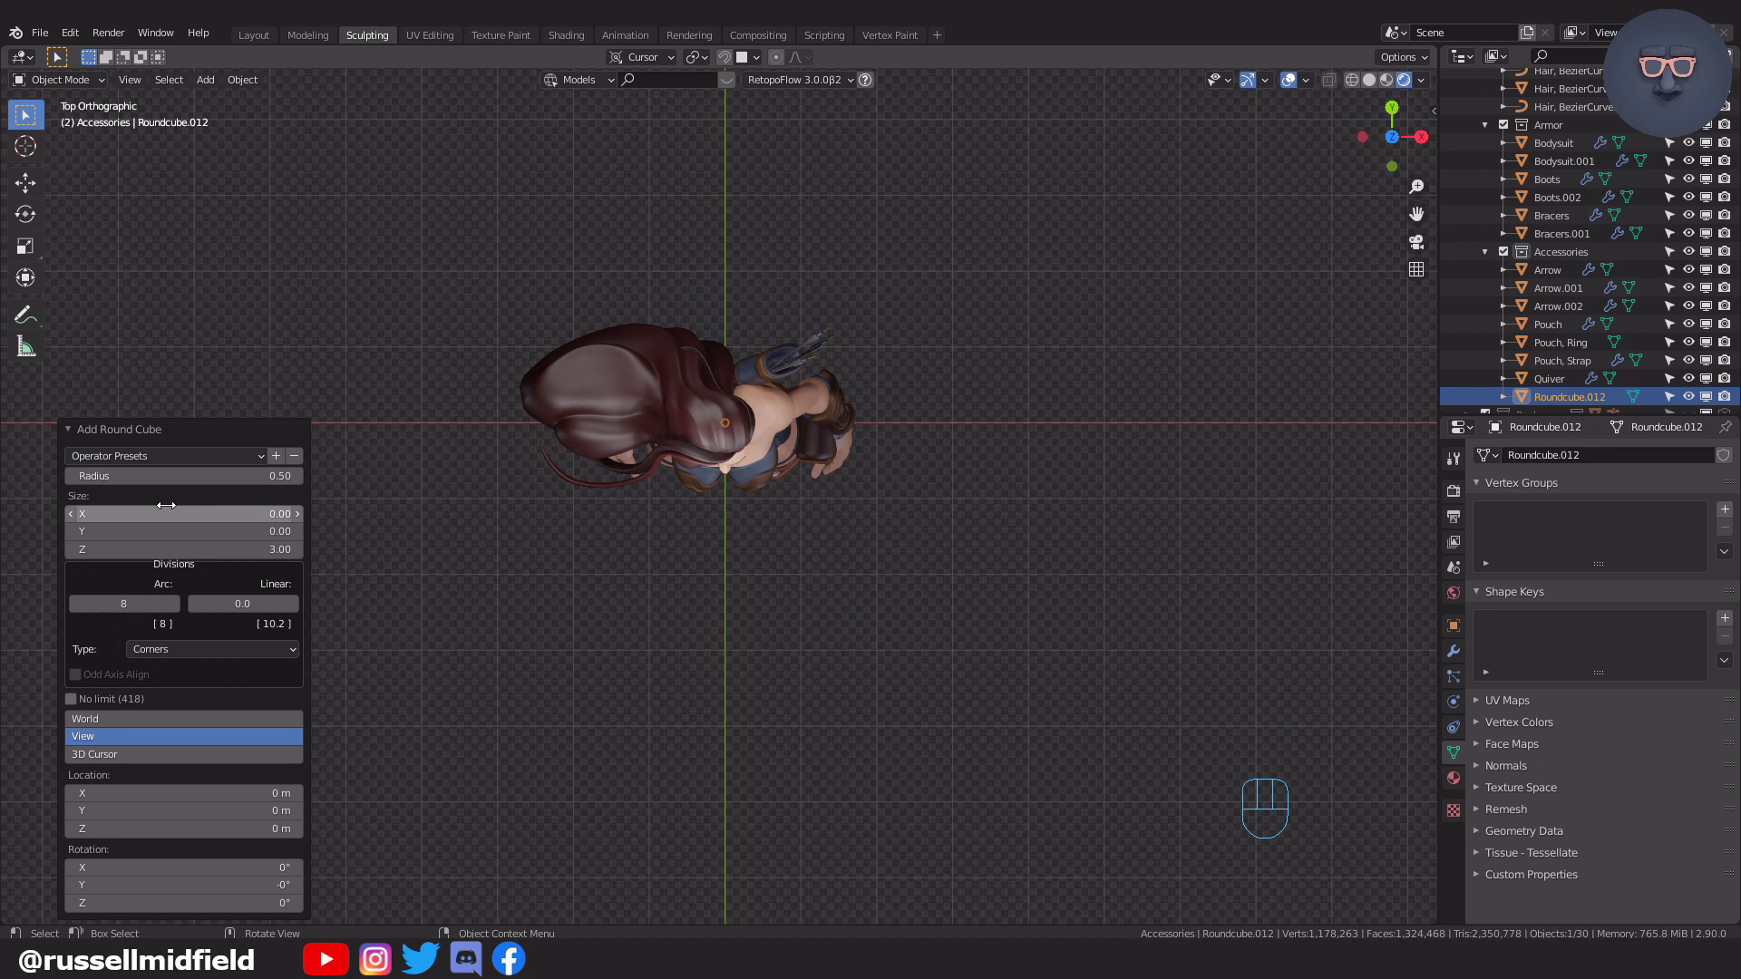
Isolate the capsule in front view and add seven centred loop cuts across its straight section.
key("KP_1")
key("KP_Divide")
left_click(638, 430)
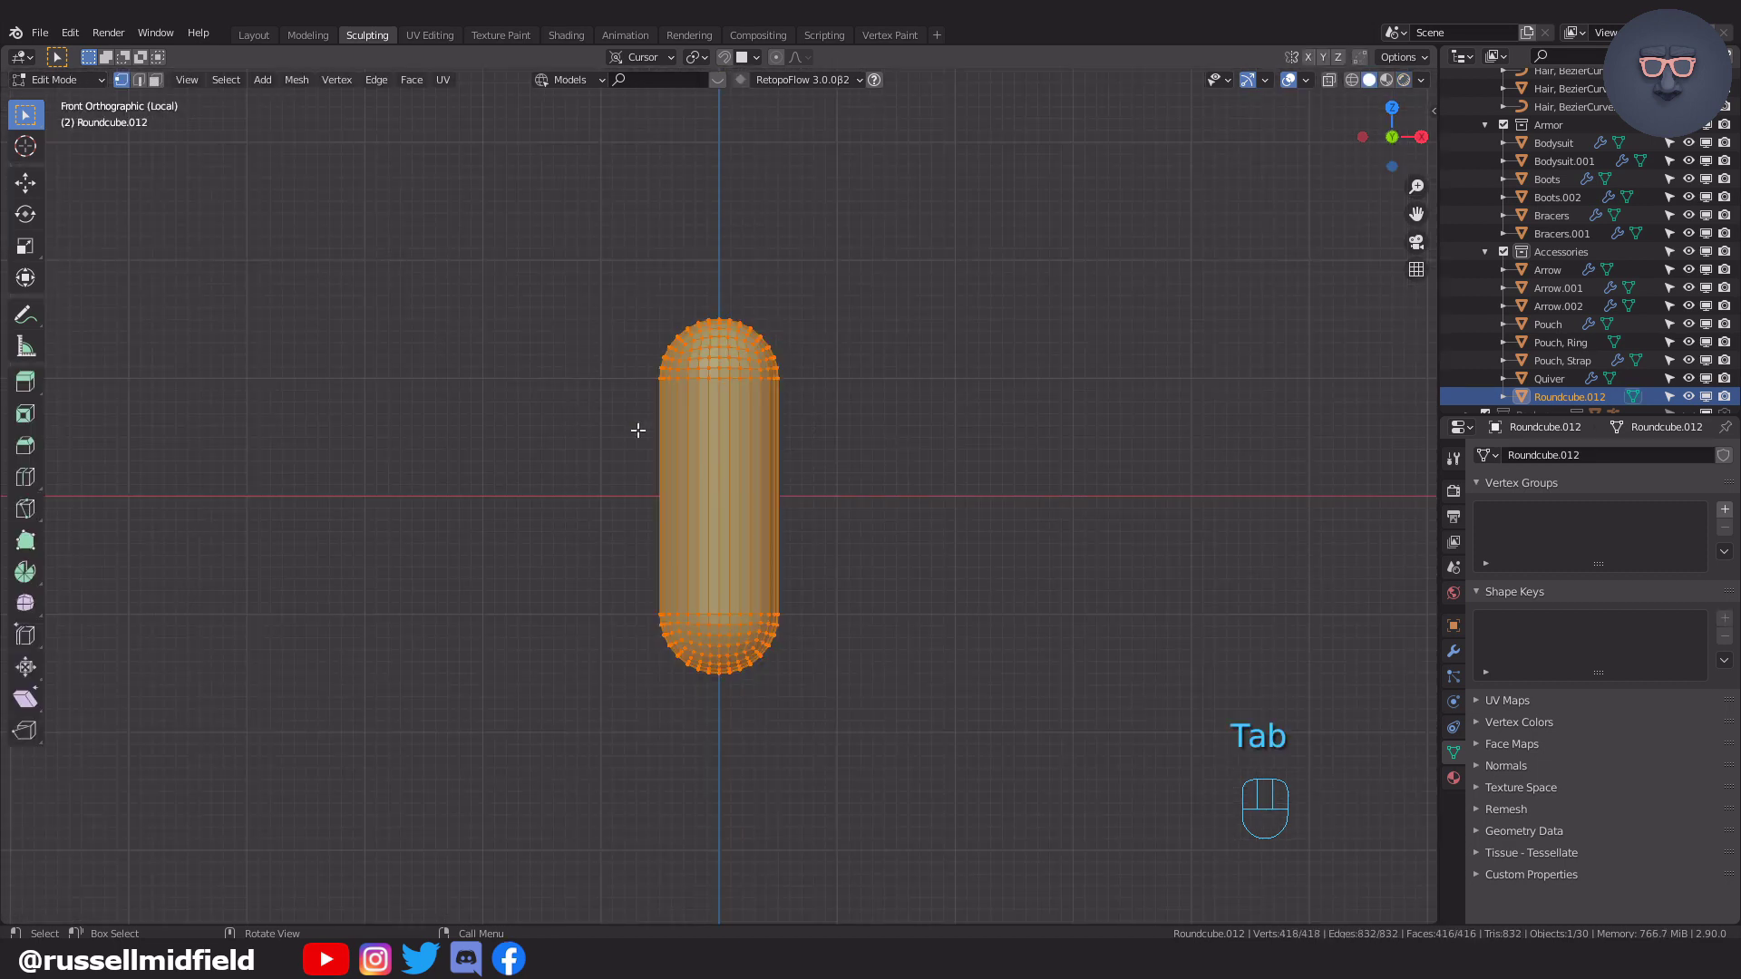
left_click(703, 431)
right_click(702, 432)
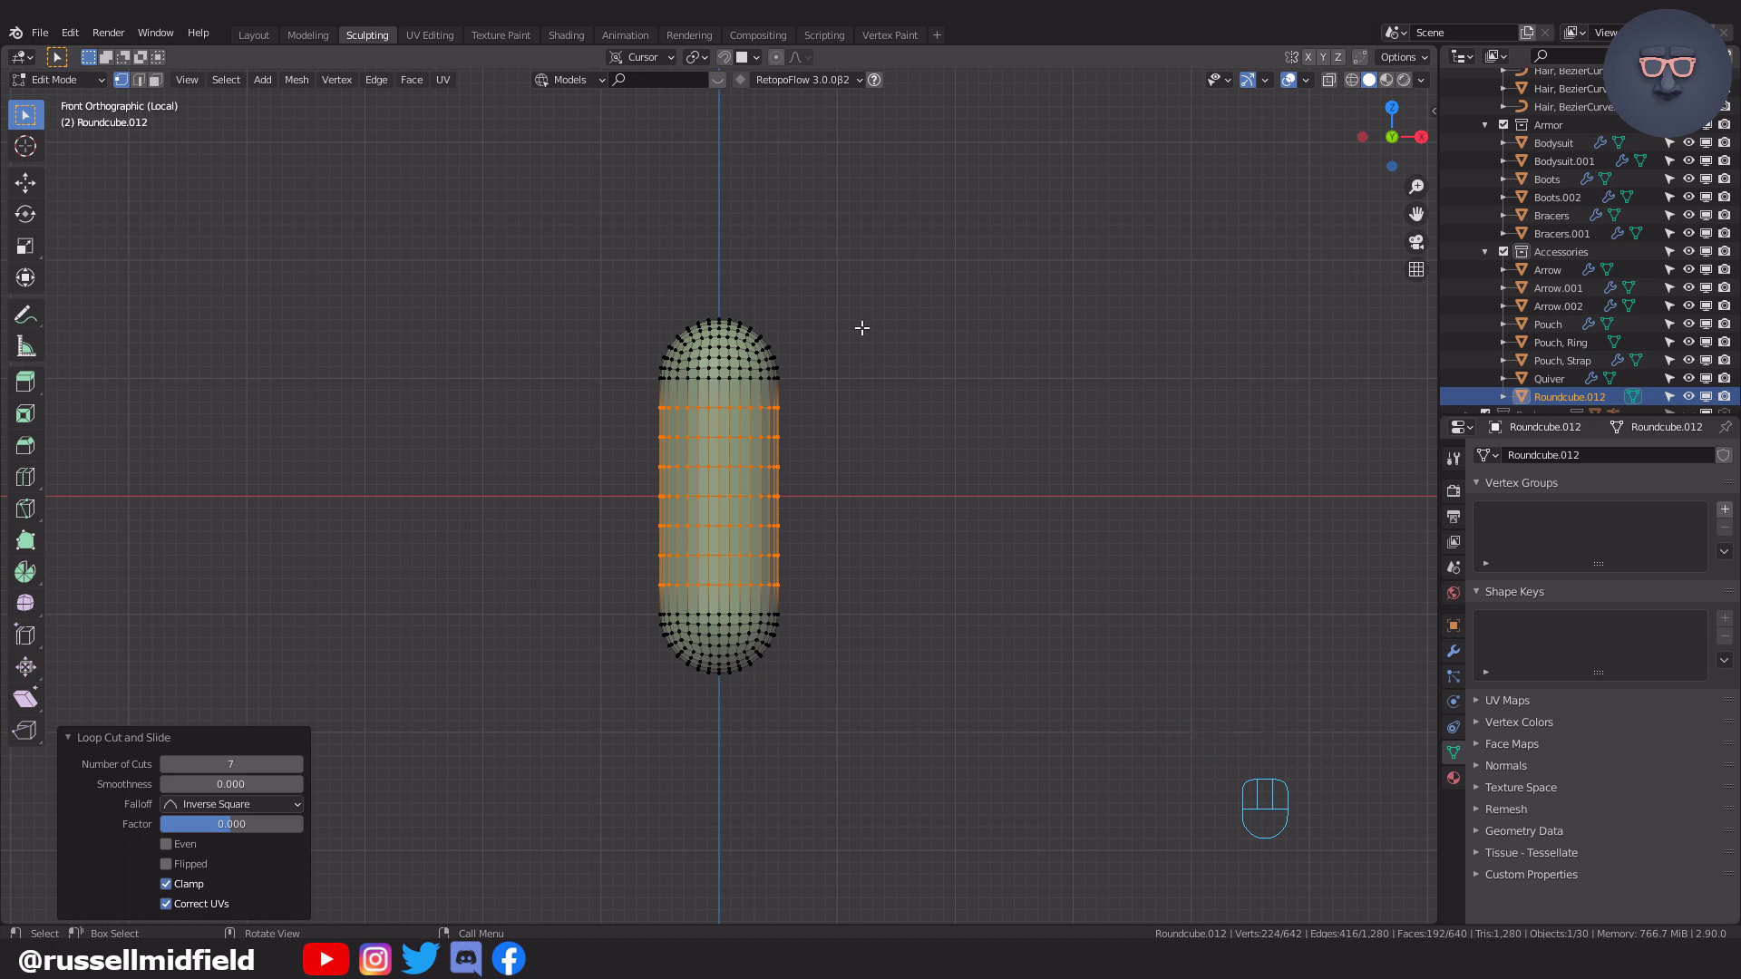
In Sculpt Mode, bend and slim the capsule into a bow grip with a 126 px Elastic Deform brush and Y and Z symmetry.
left_click(731, 266)
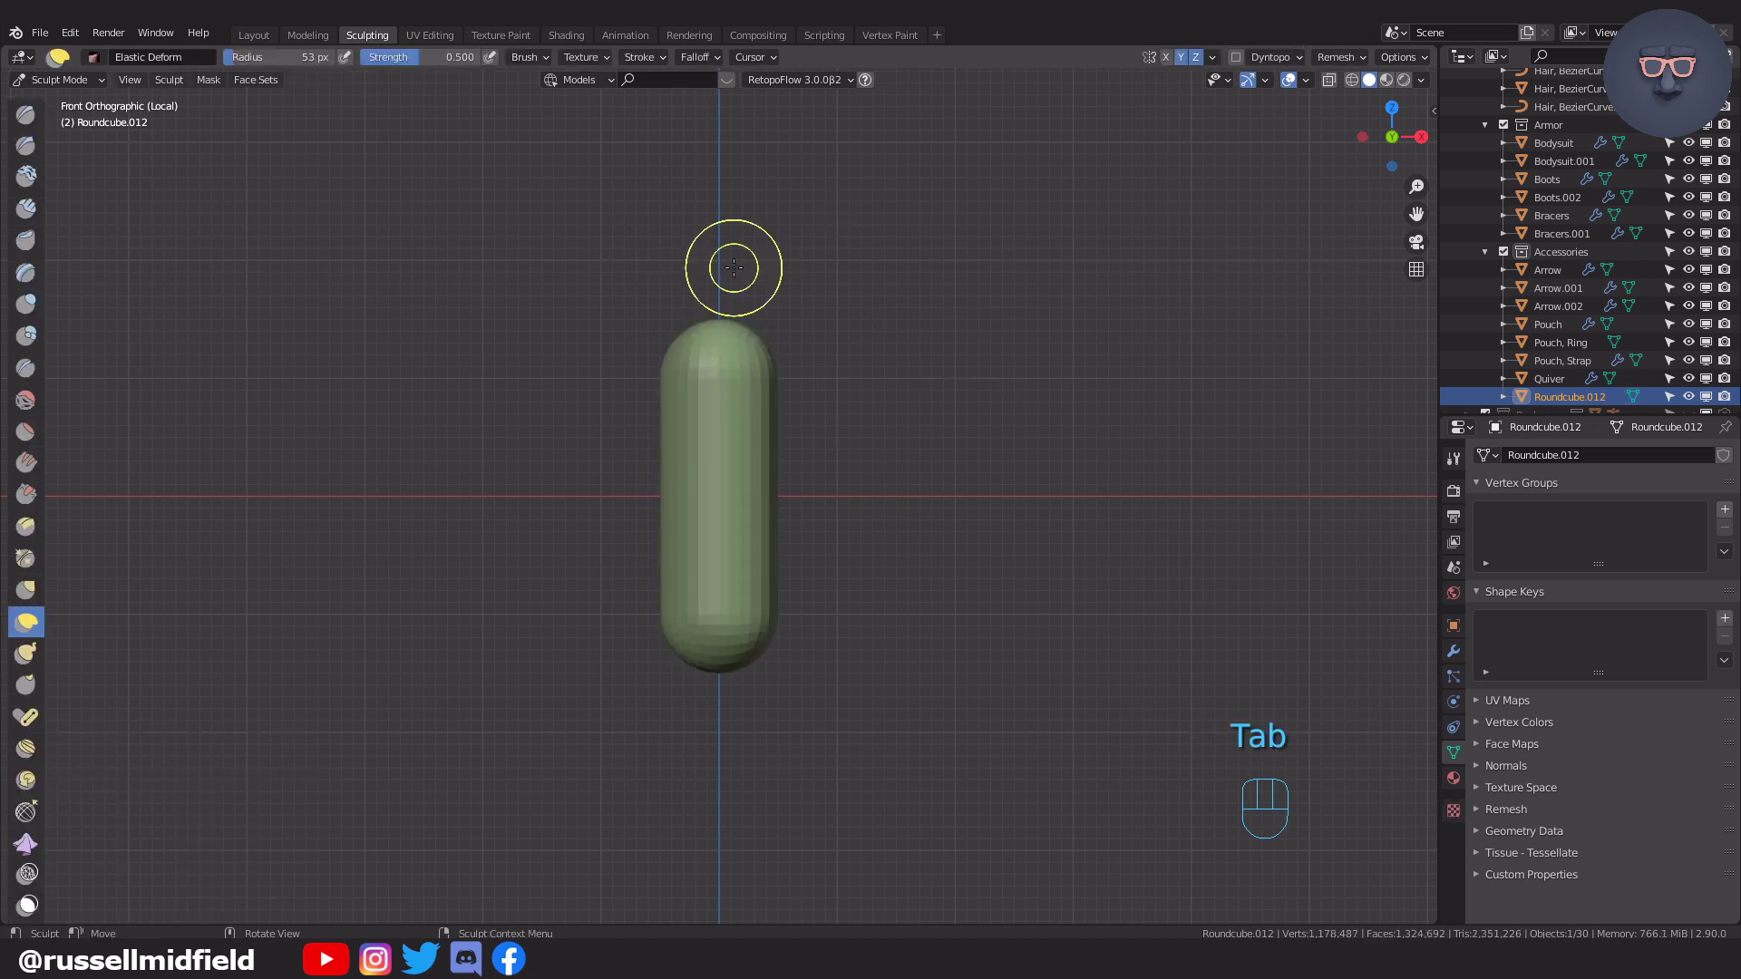
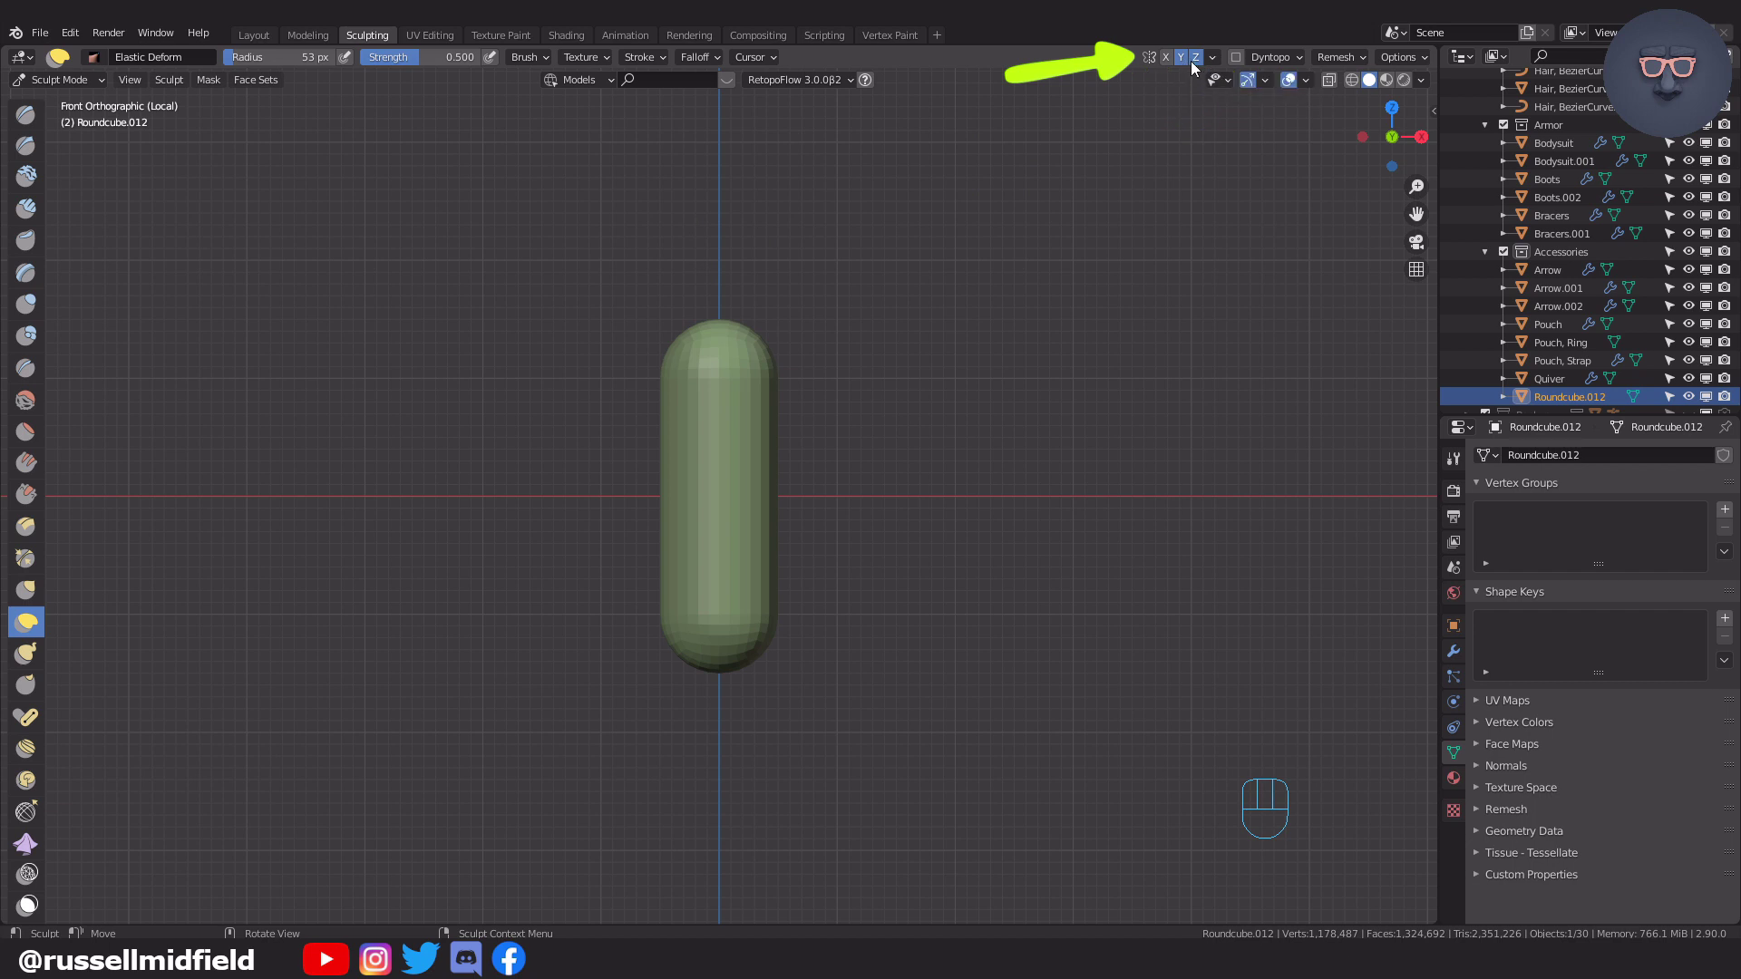
left_click(755, 381)
key("g")
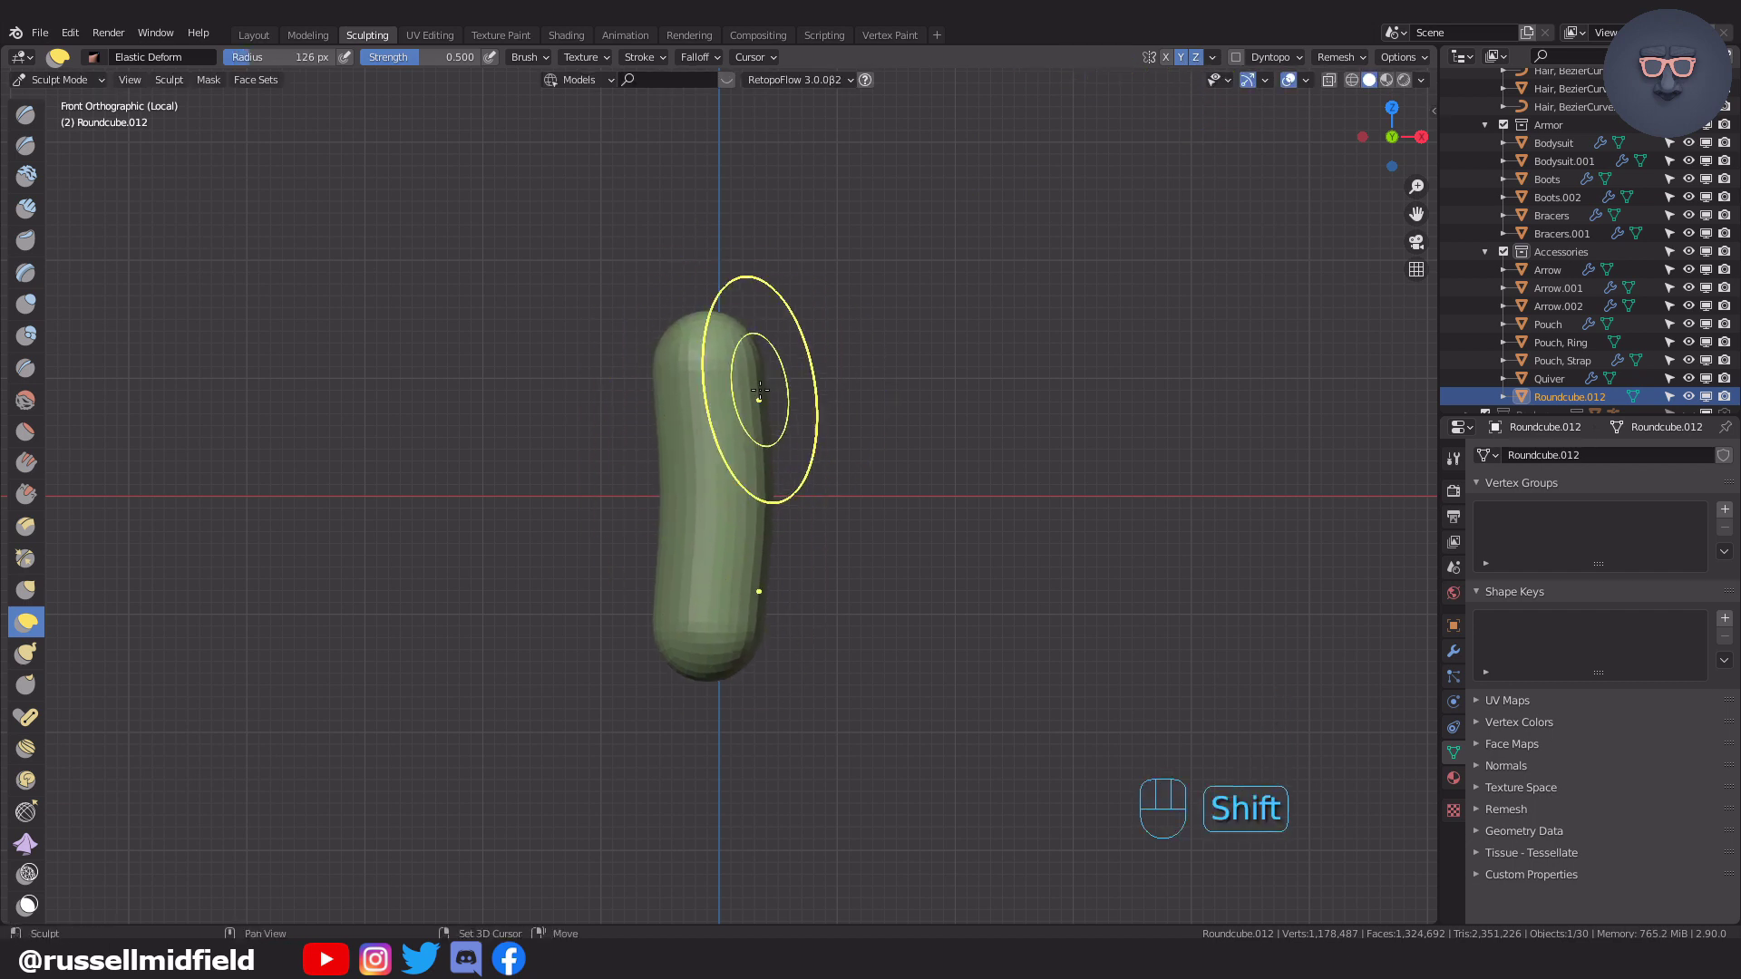
key("KP_3")
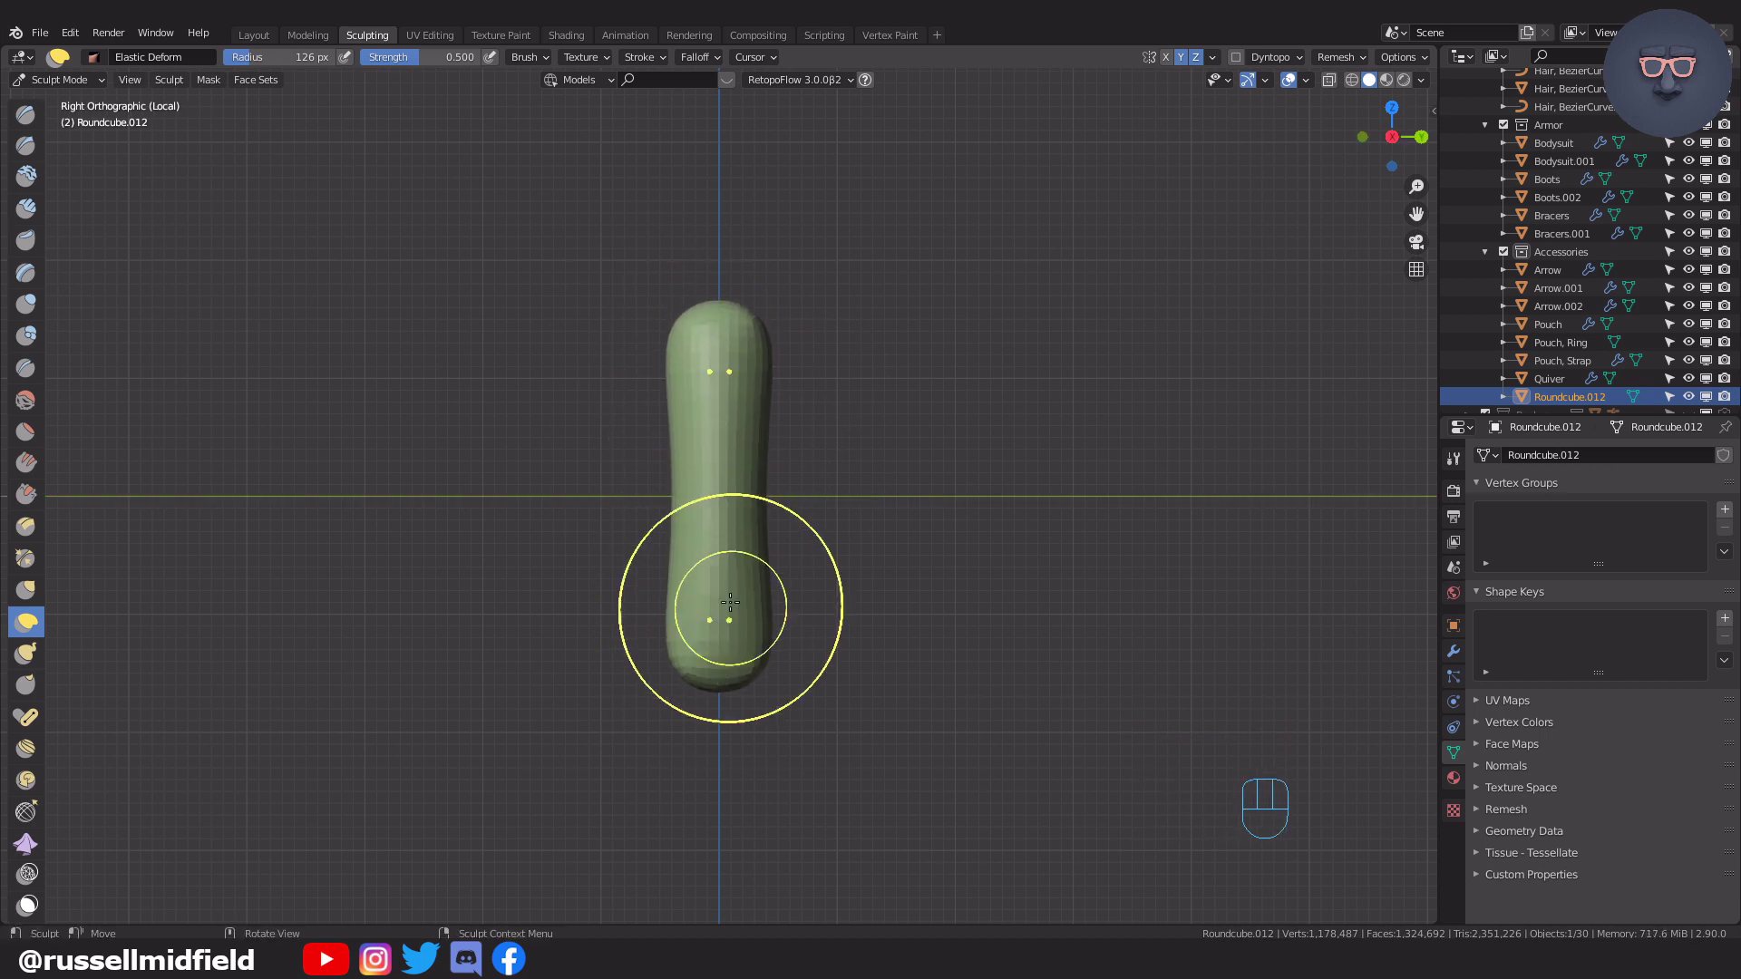
key("KP_1")
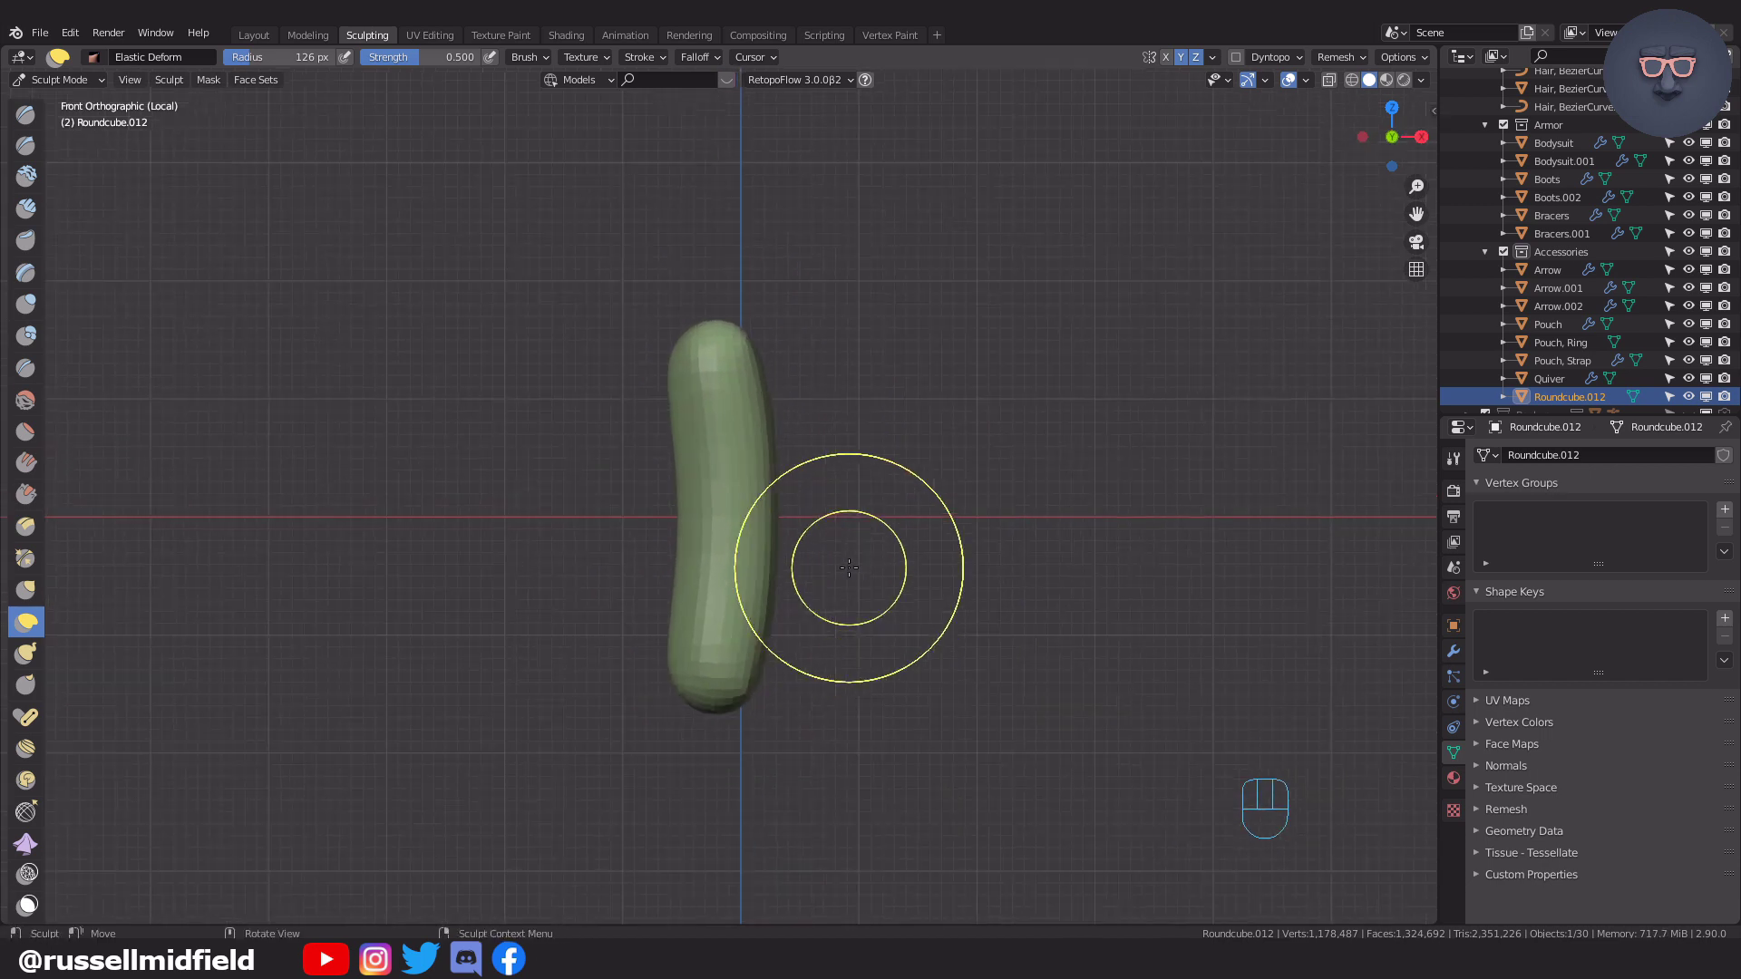
Duplicate the grip 2.057 m up along Z and give the copy a Mirror modifier on the Z axis only.
key("shift+d")
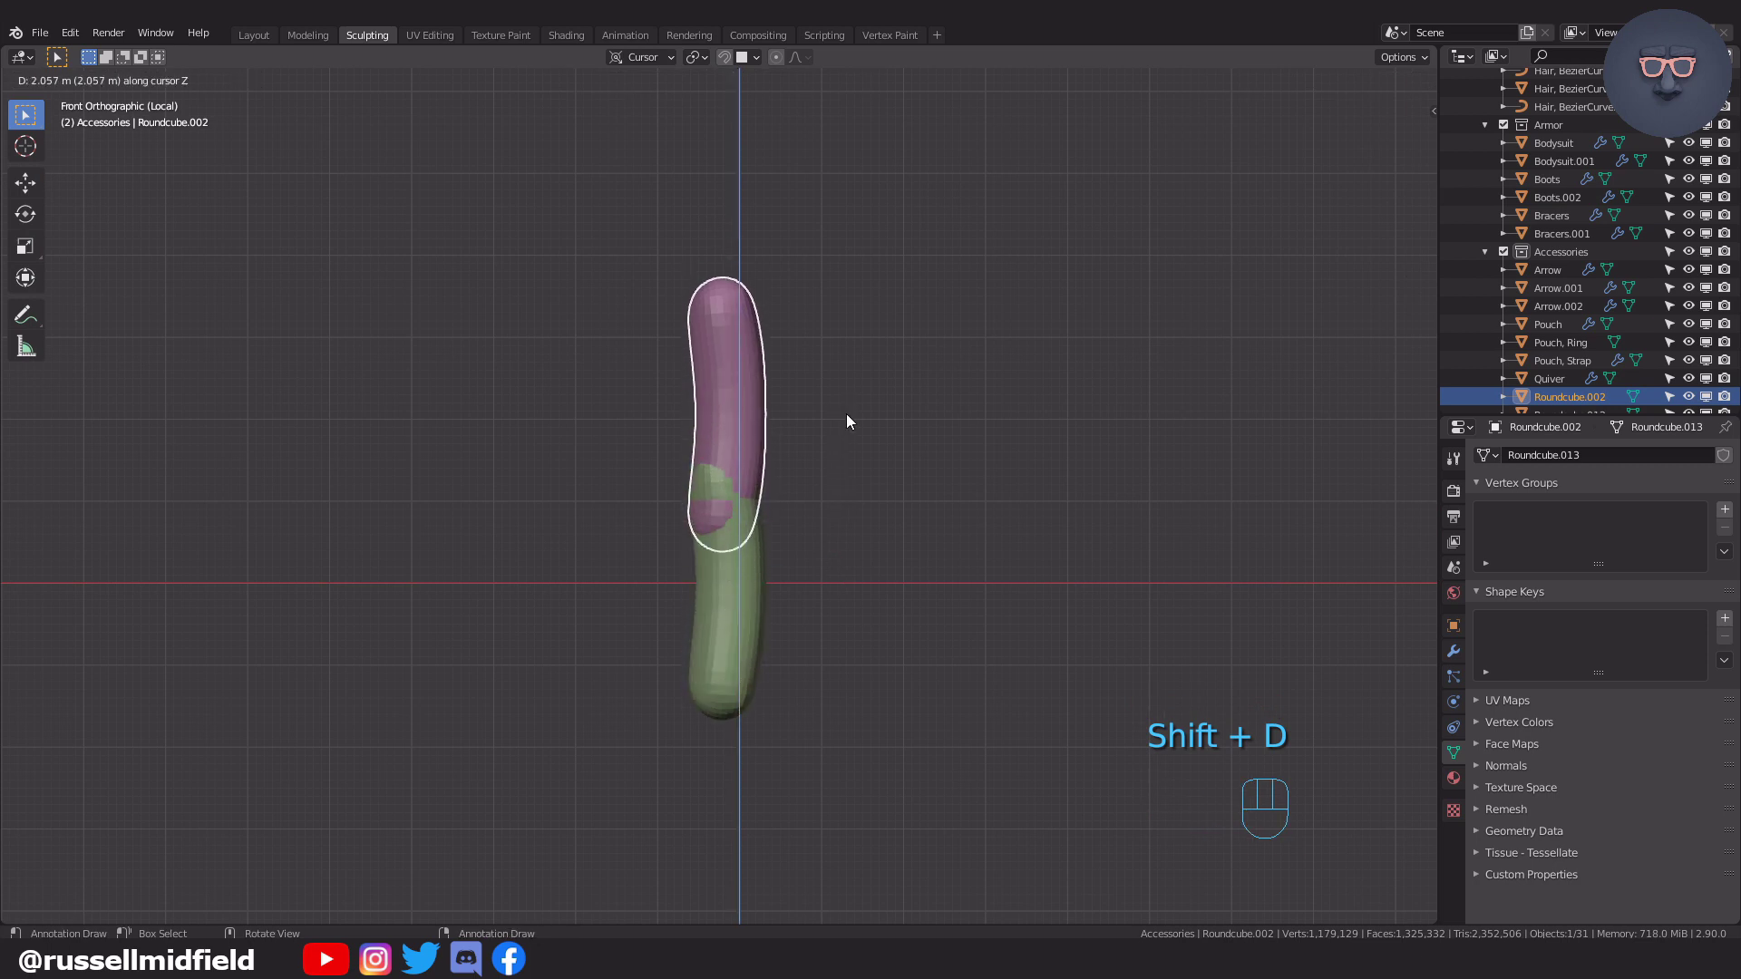
left_click(847, 415)
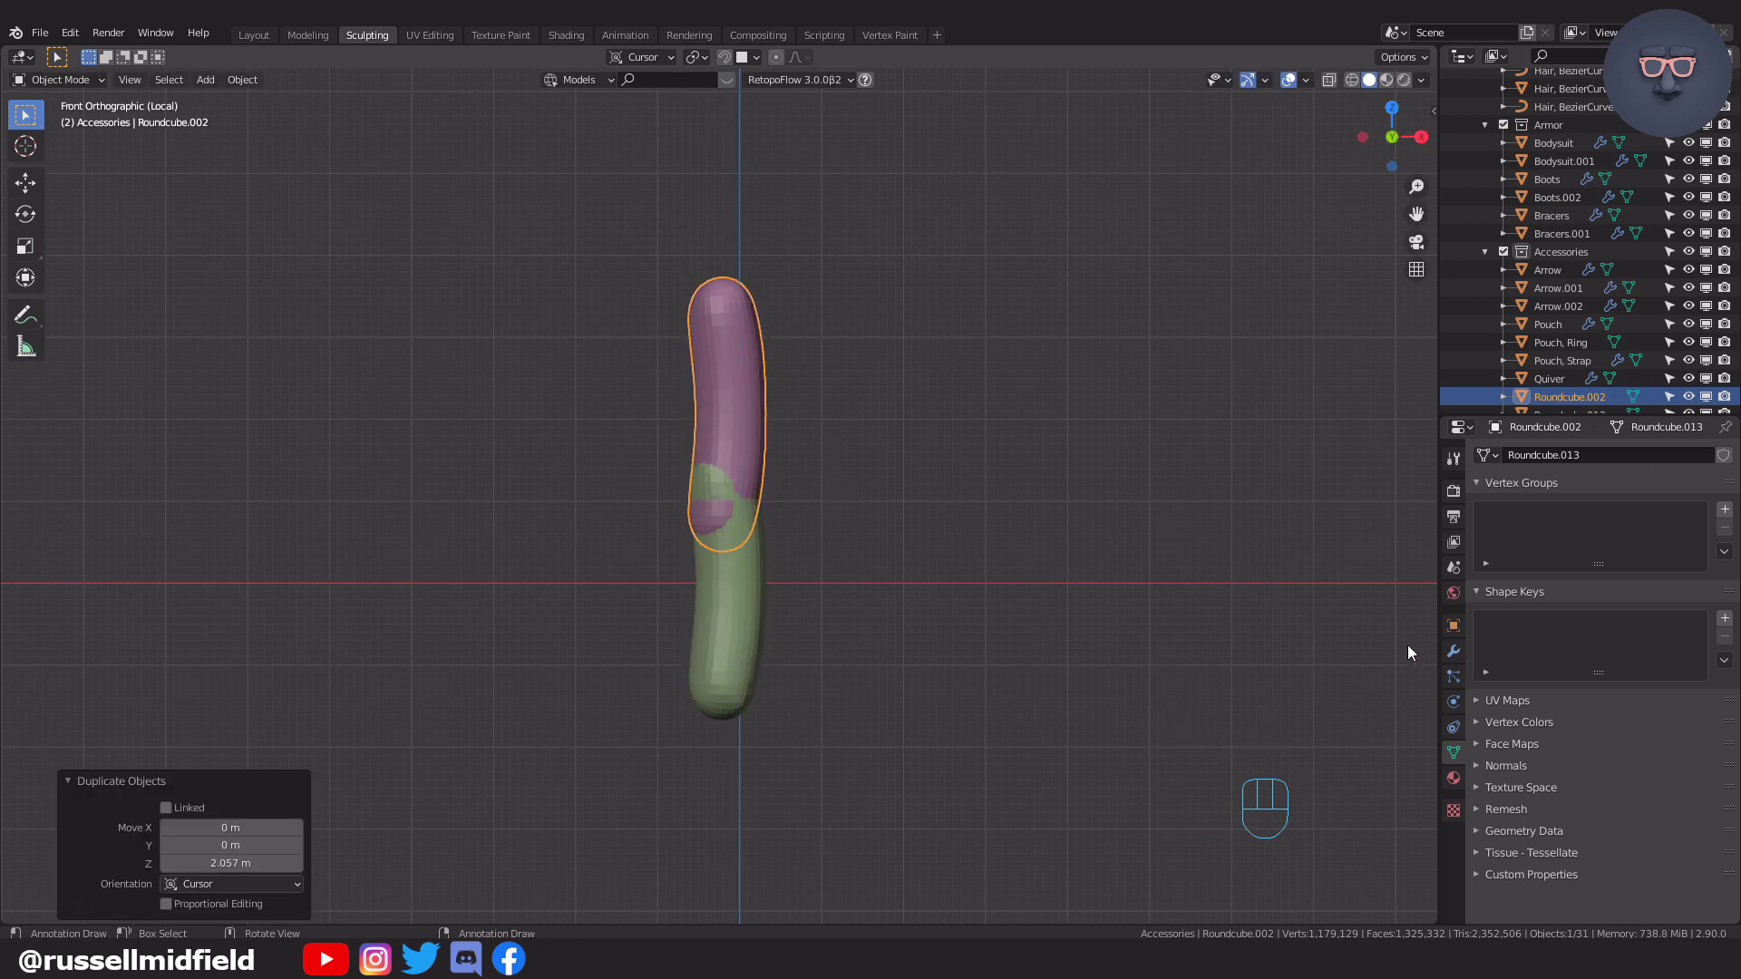
left_click(1452, 652)
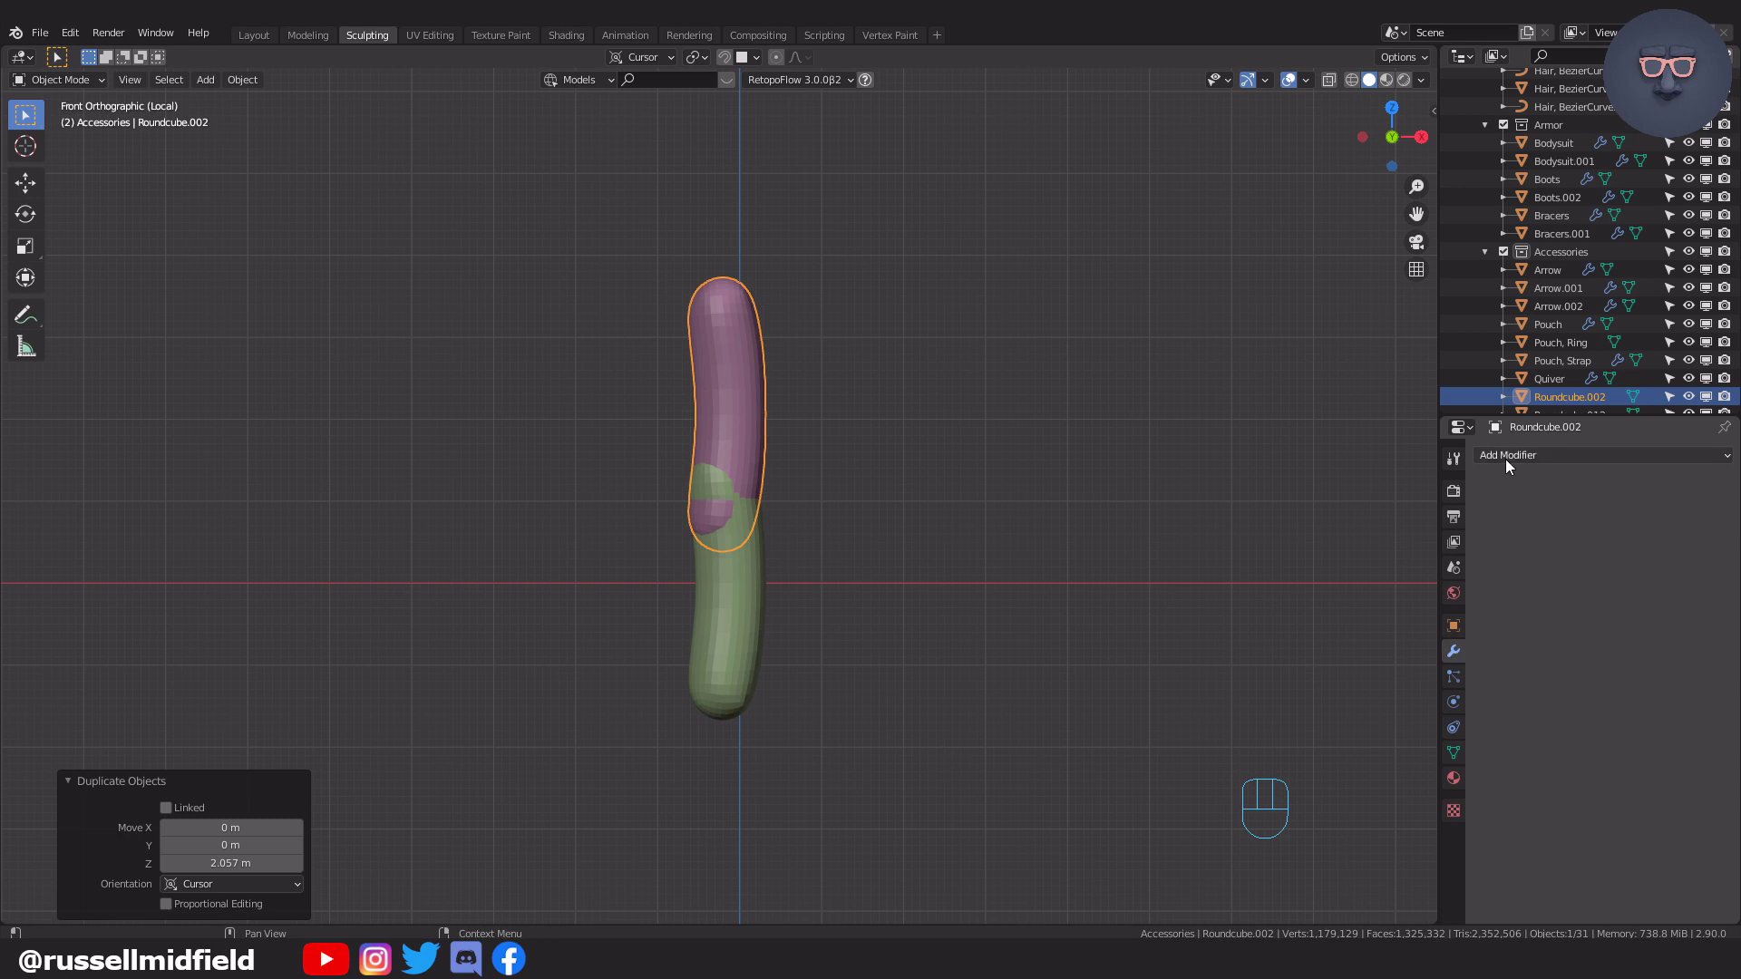
left_click(1505, 459)
left_click(1406, 637)
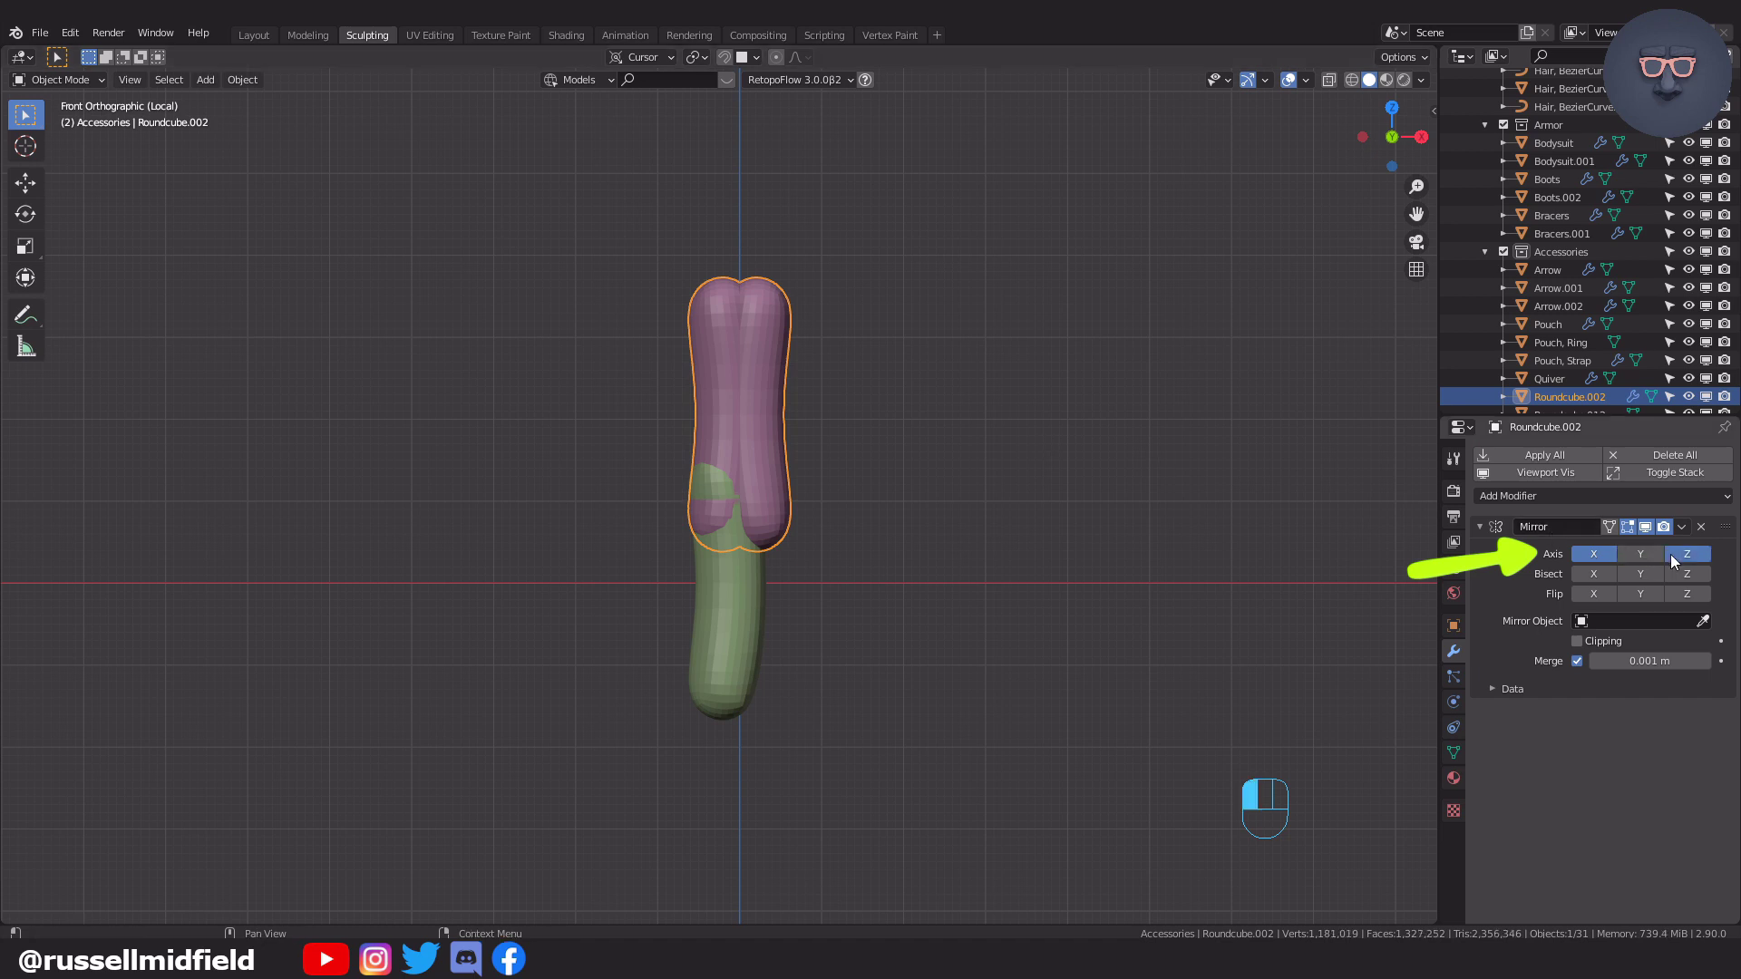
left_click(1610, 553)
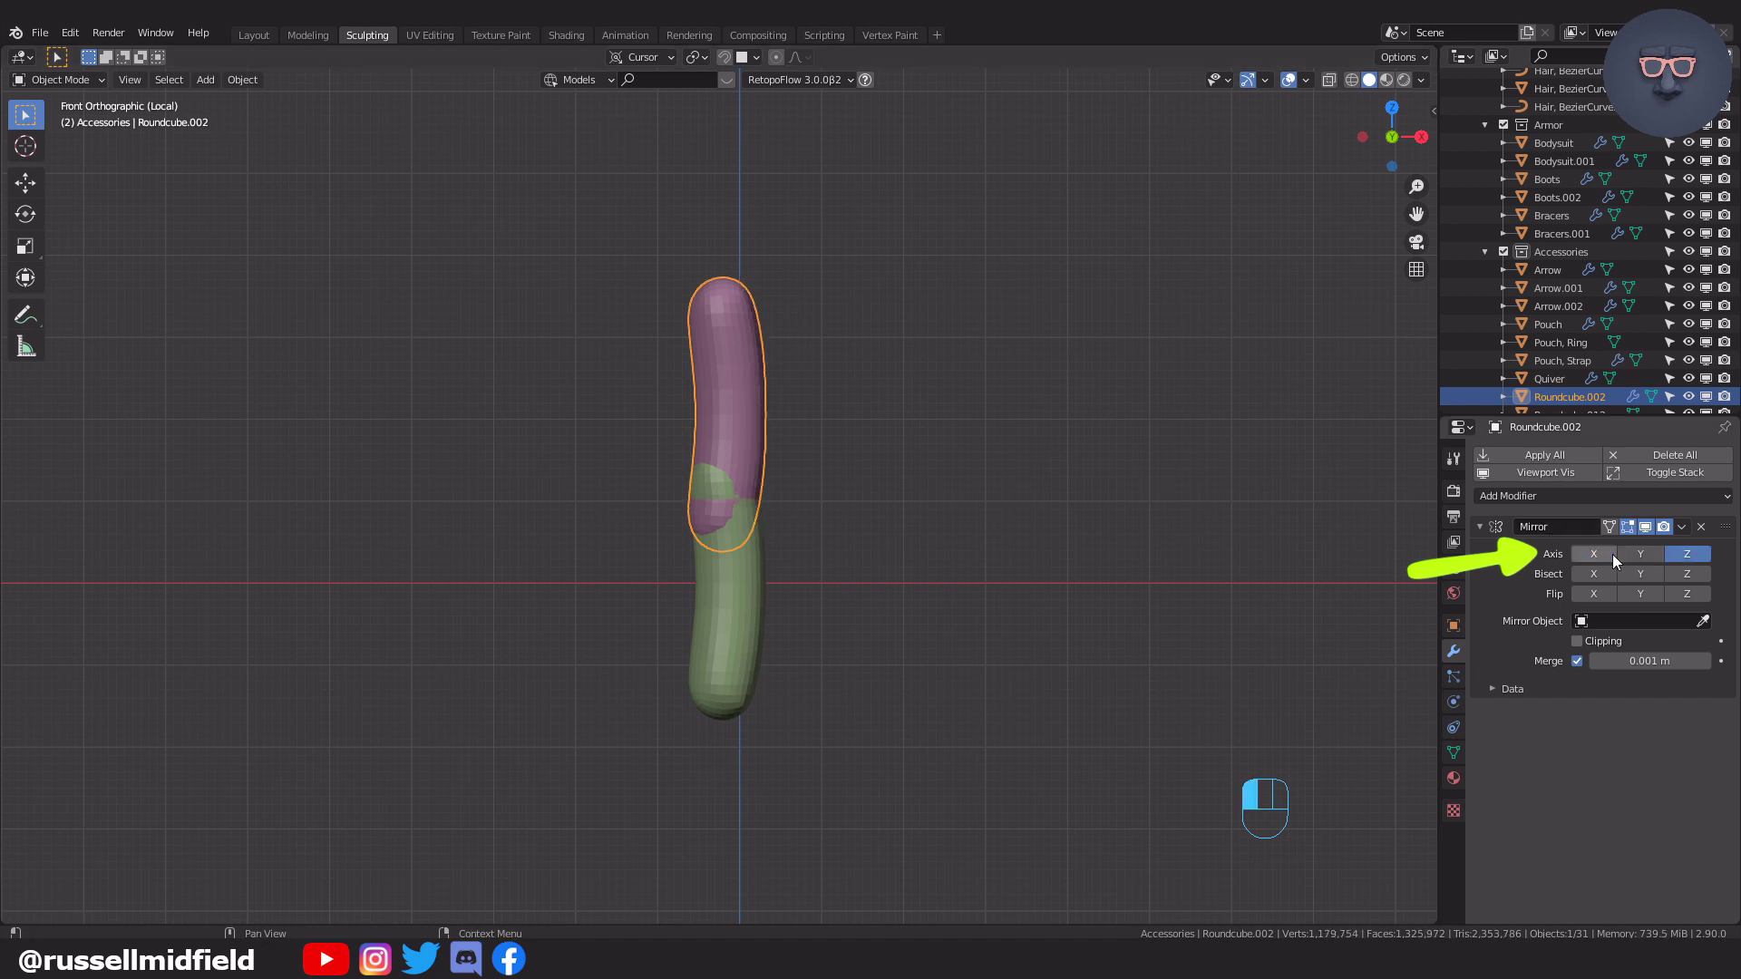
Apply the copy's transforms, then rotate its mesh 180° about Z, tilt it -40.9° and fit it onto the grip's upper end.
key("ctrl+a")
left_click(1014, 413)
key("Tab")
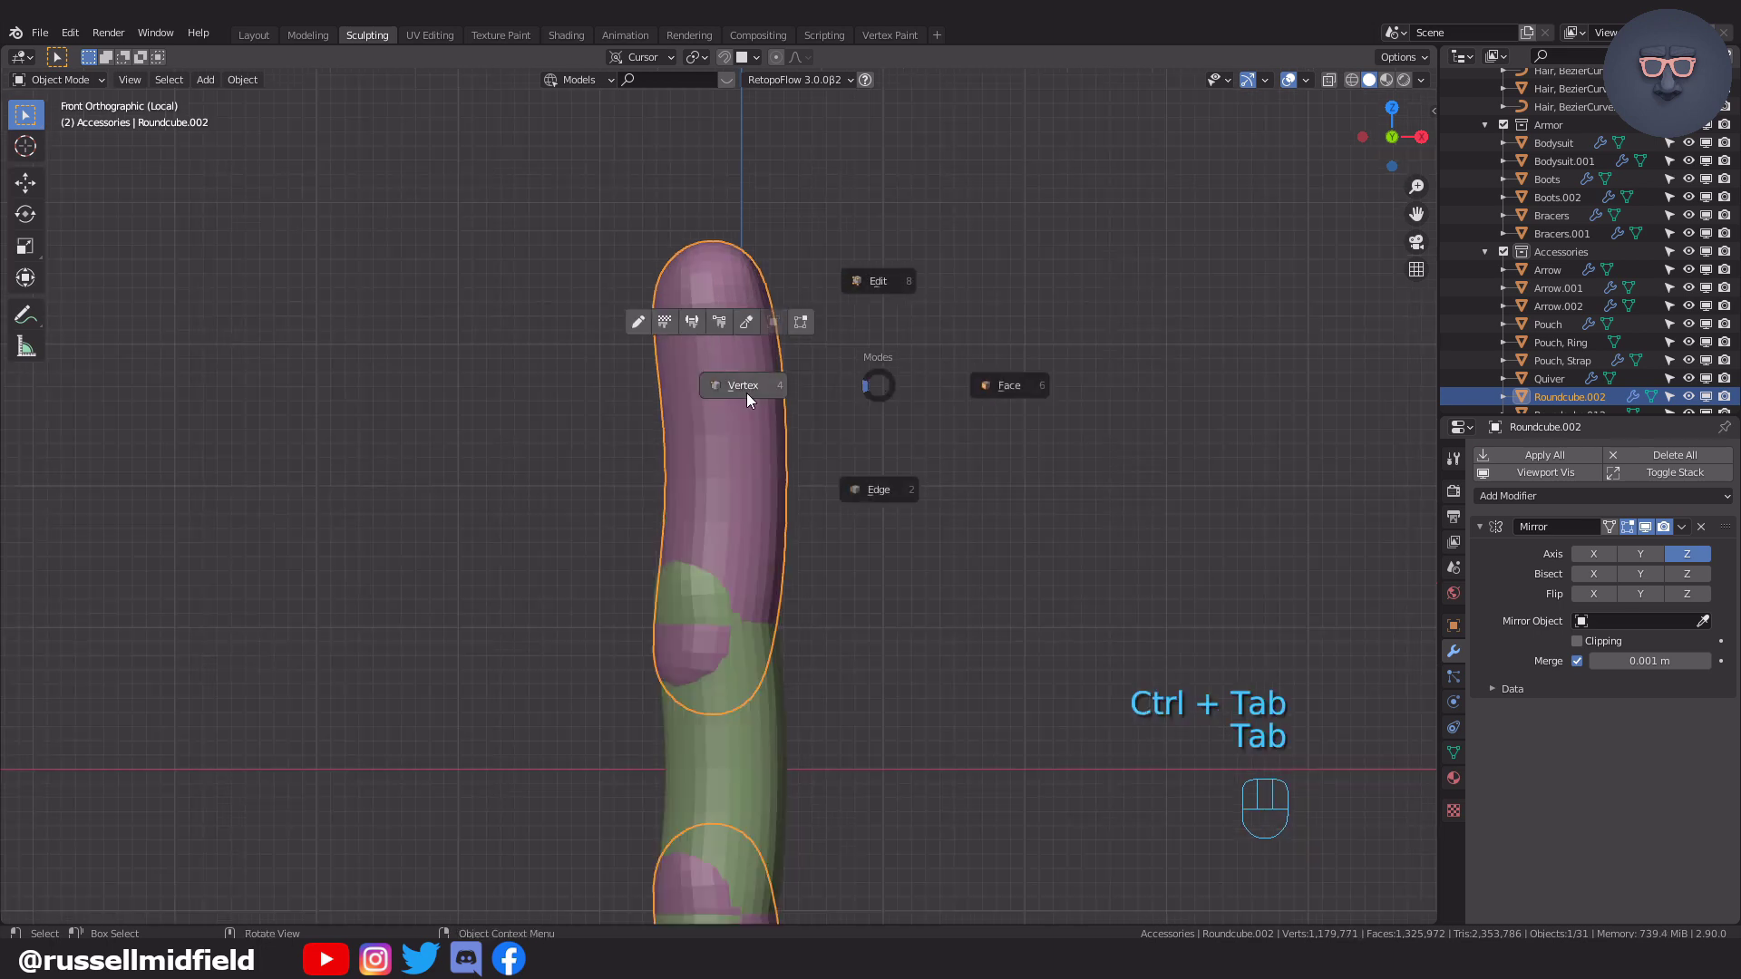
left_click(747, 394)
key("a")
key("r")
left_click(424, 682)
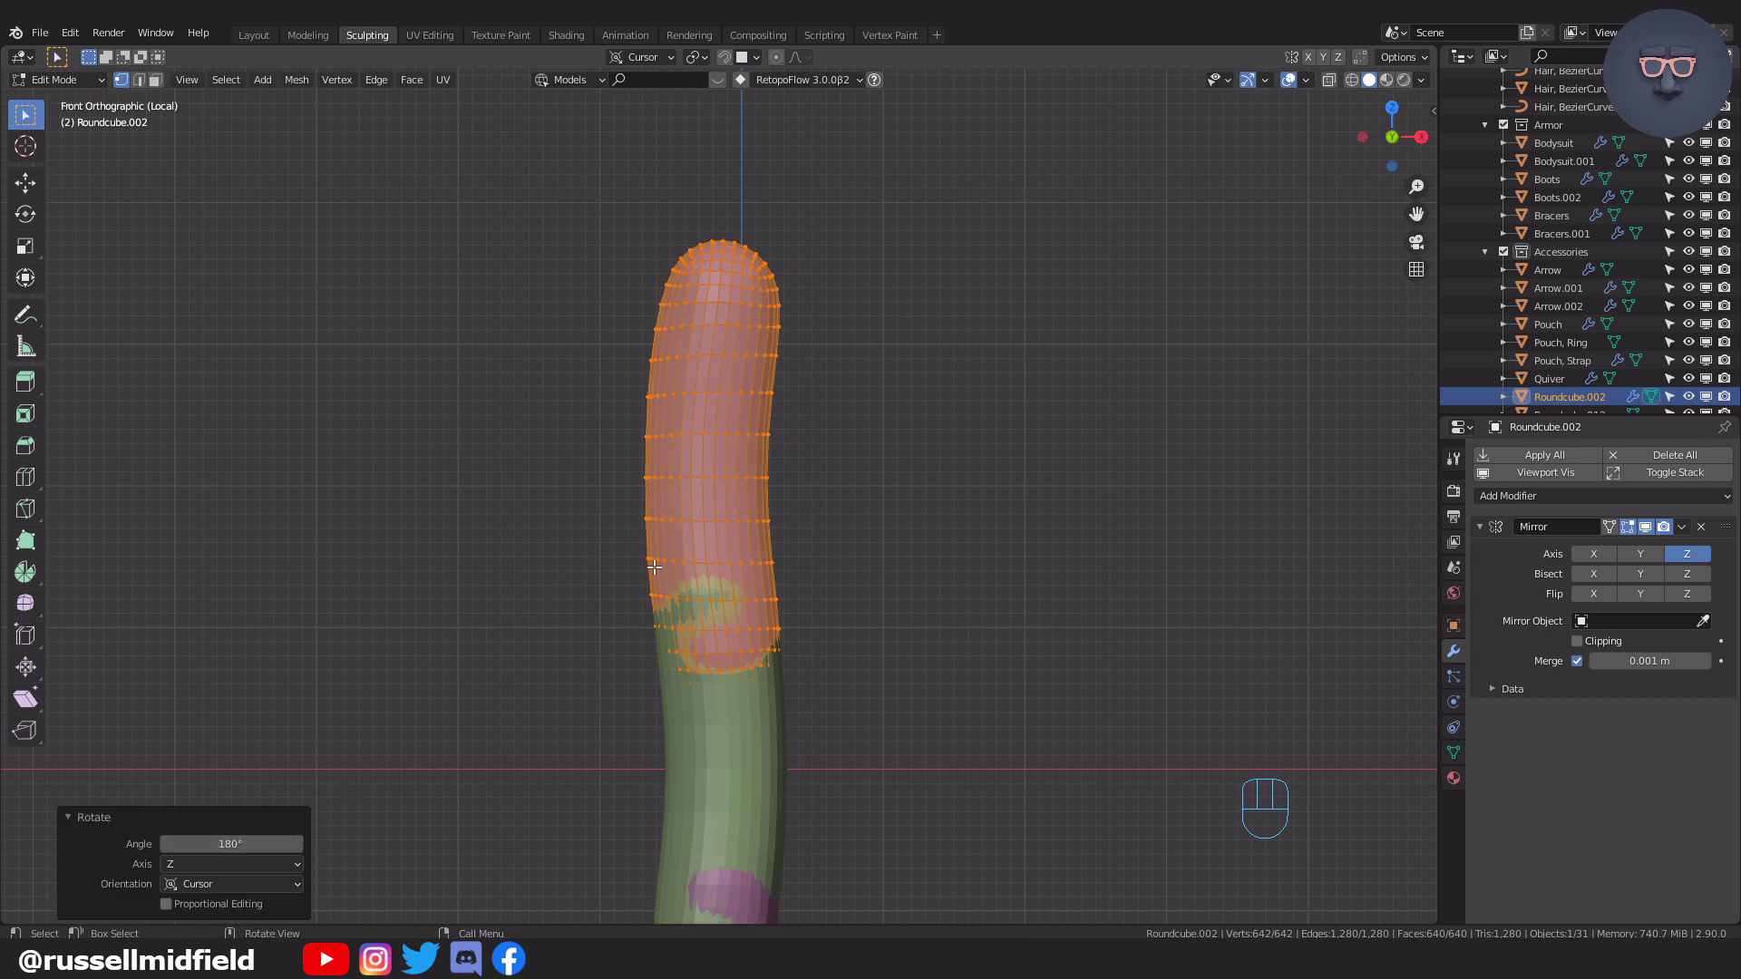
key("r")
key("g")
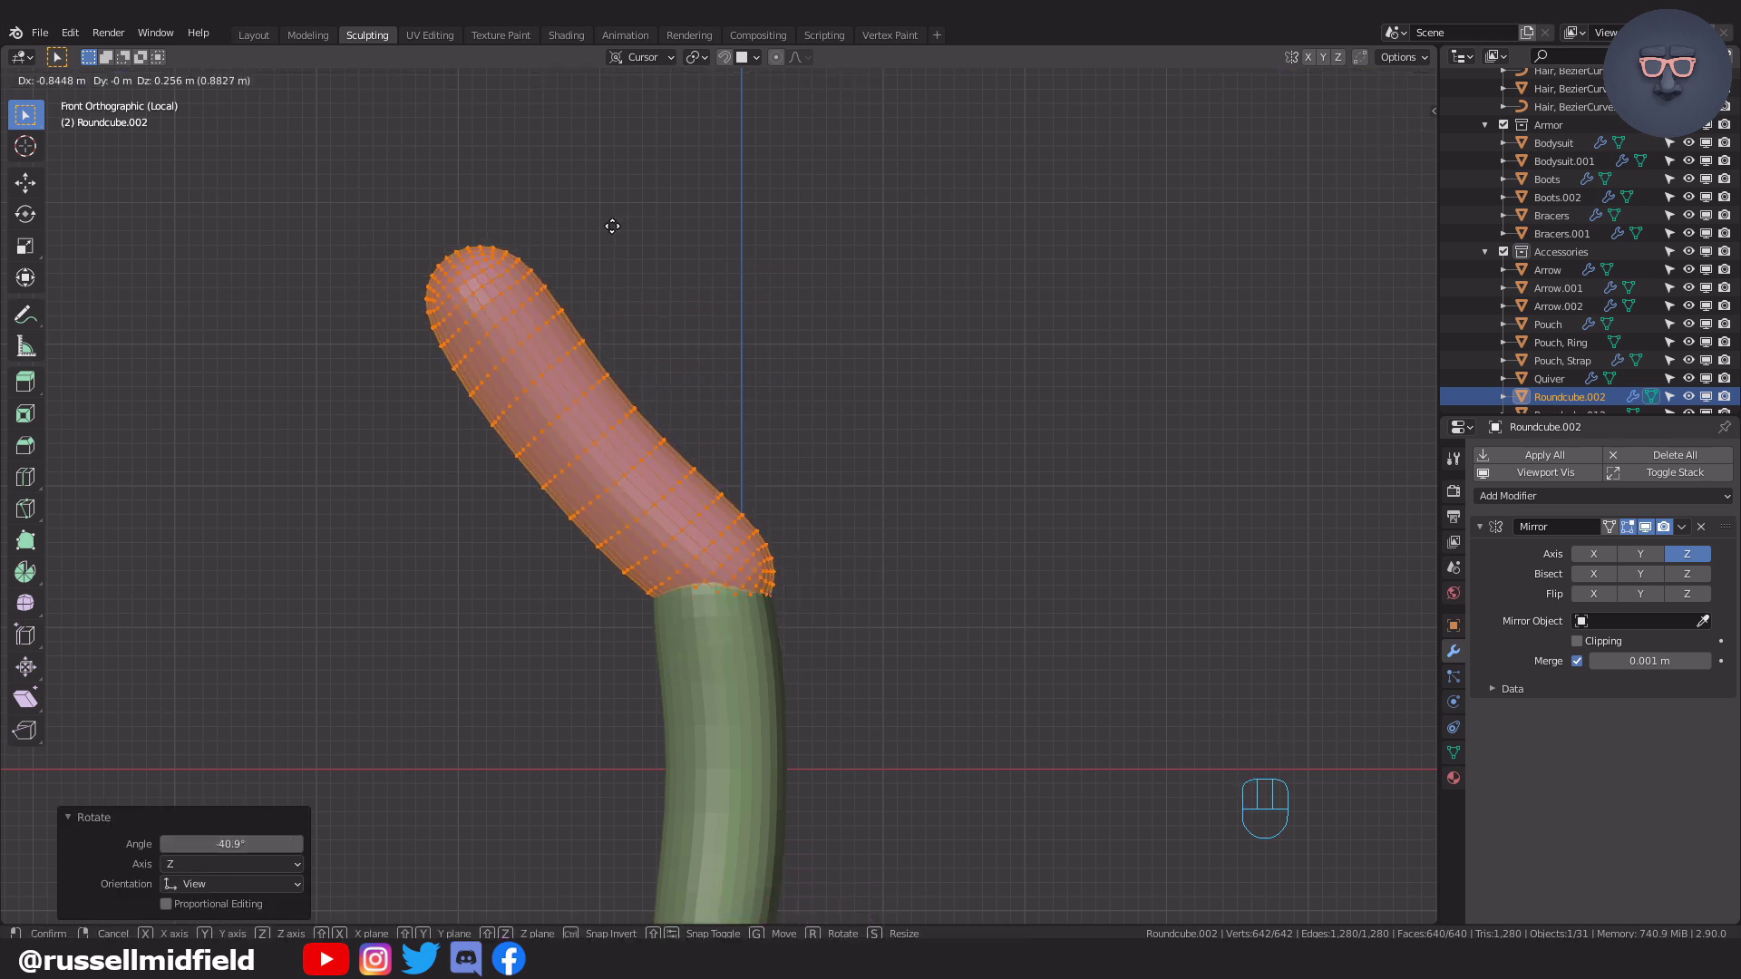
left_click(612, 226)
Sculpt the tilted segment with Elastic Deform into a narrow-tipped limb with a broad bulge over the grip.
key("ctrl+Tab")
left_click(700, 377)
key("f")
key("f")
left_click(757, 545)
mouse_move(757, 545)
left_mouse_down()
mouse_move(798, 462)
mouse_move(752, 526)
left_mouse_up()
mouse_move(517, 288)
left_mouse_down()
mouse_move(536, 295)
mouse_move(548, 272)
left_mouse_up()
left_click_drag(657, 372, 761, 463, "shift")
left_click_drag(771, 469, 791, 440)
mouse_move(707, 557)
left_mouse_down()
mouse_move(709, 579)
mouse_move(580, 381)
left_mouse_up()
Duplicate the sculpted limb segment 1.7474 m up along Z and apply the copy's location, rotation and scale.
key("shift+d")
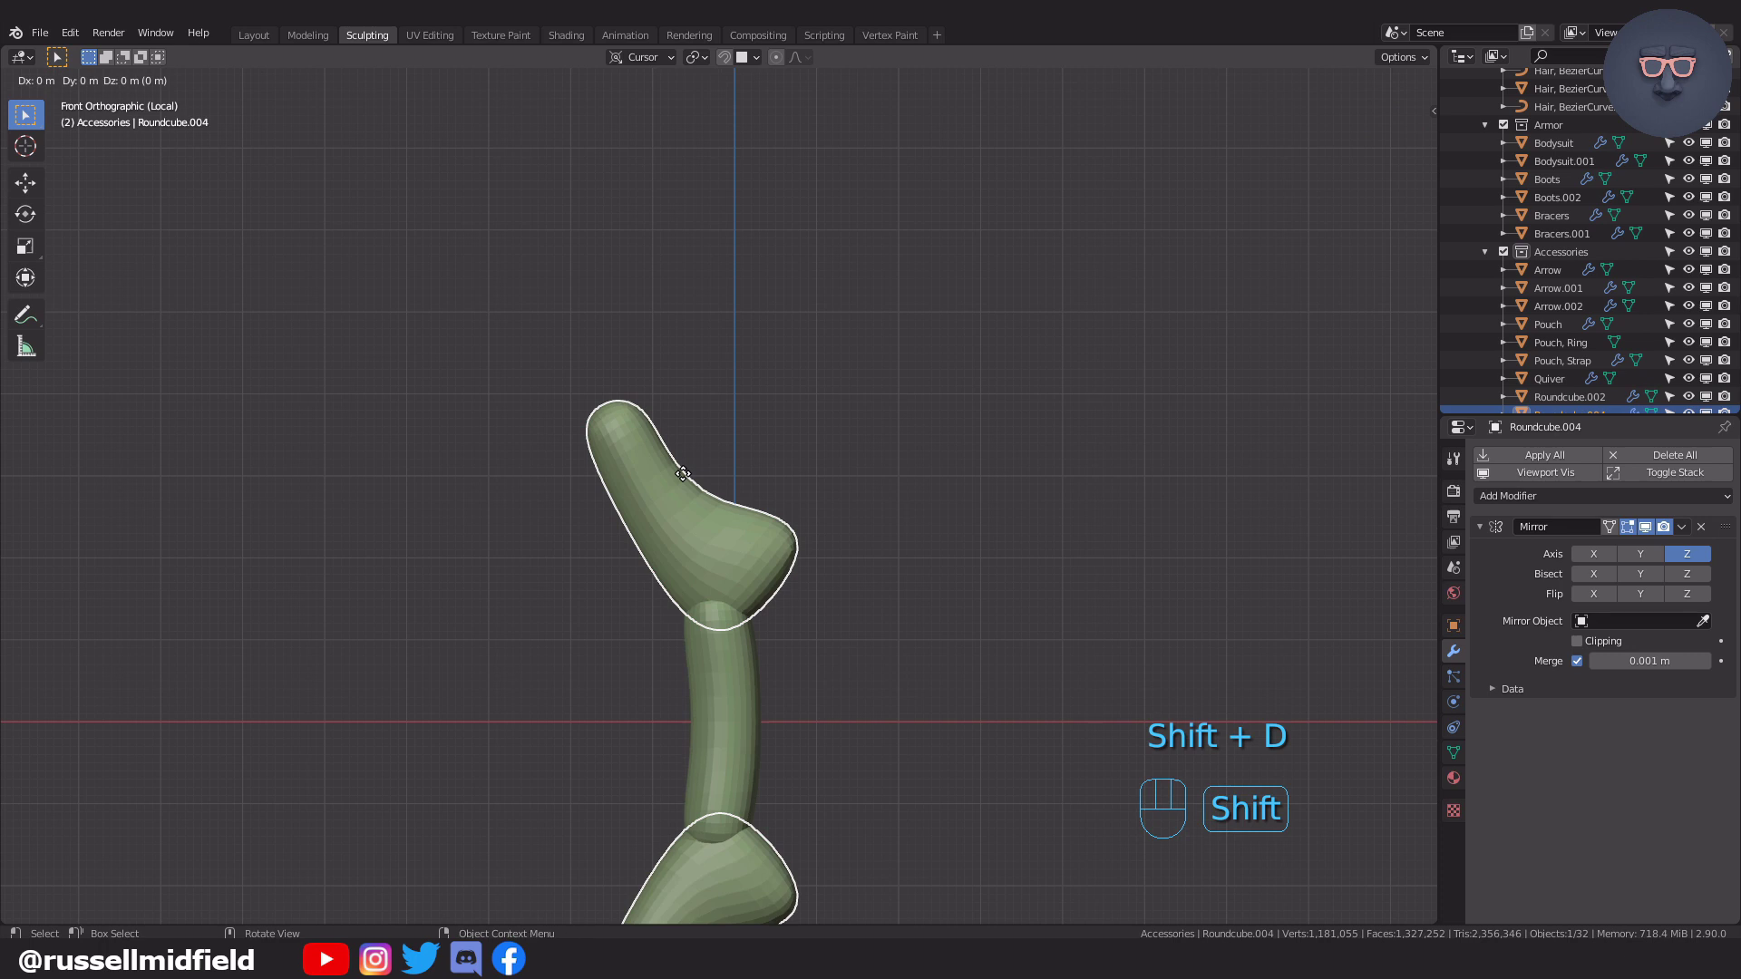
key("z")
left_click(695, 332)
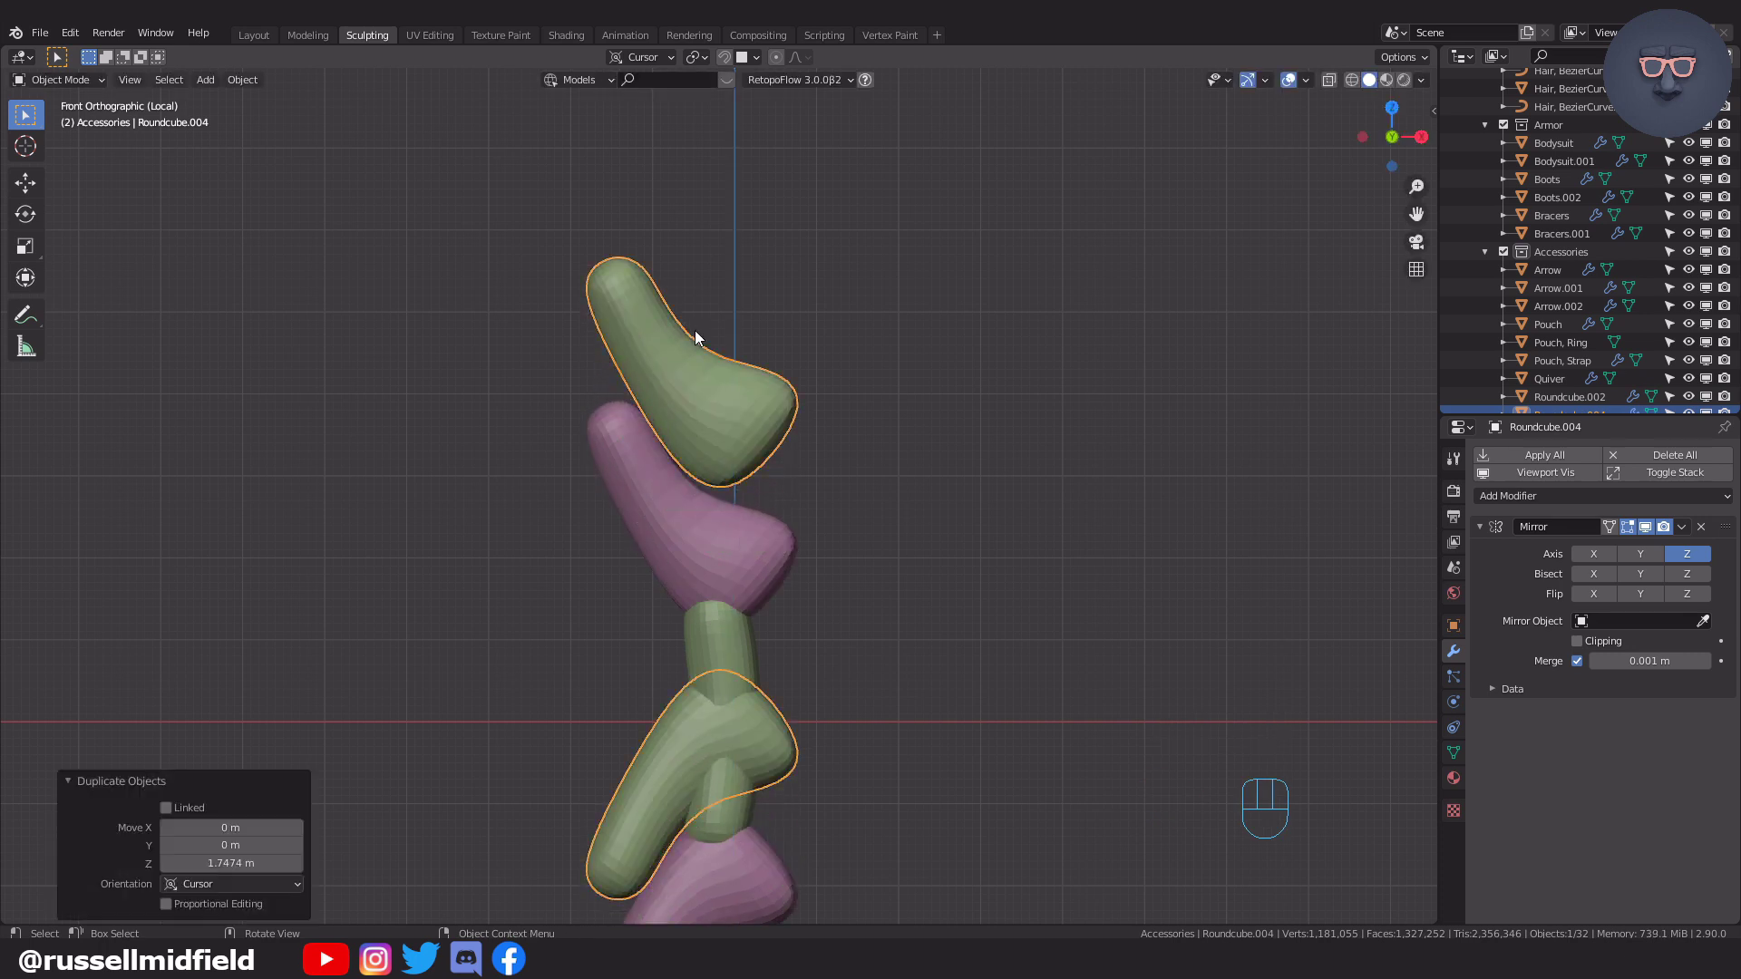
key("ctrl+a")
left_click(933, 331)
Rotate and move the new segment's mesh so its narrow end meets the tip of the segment below.
key("Tab")
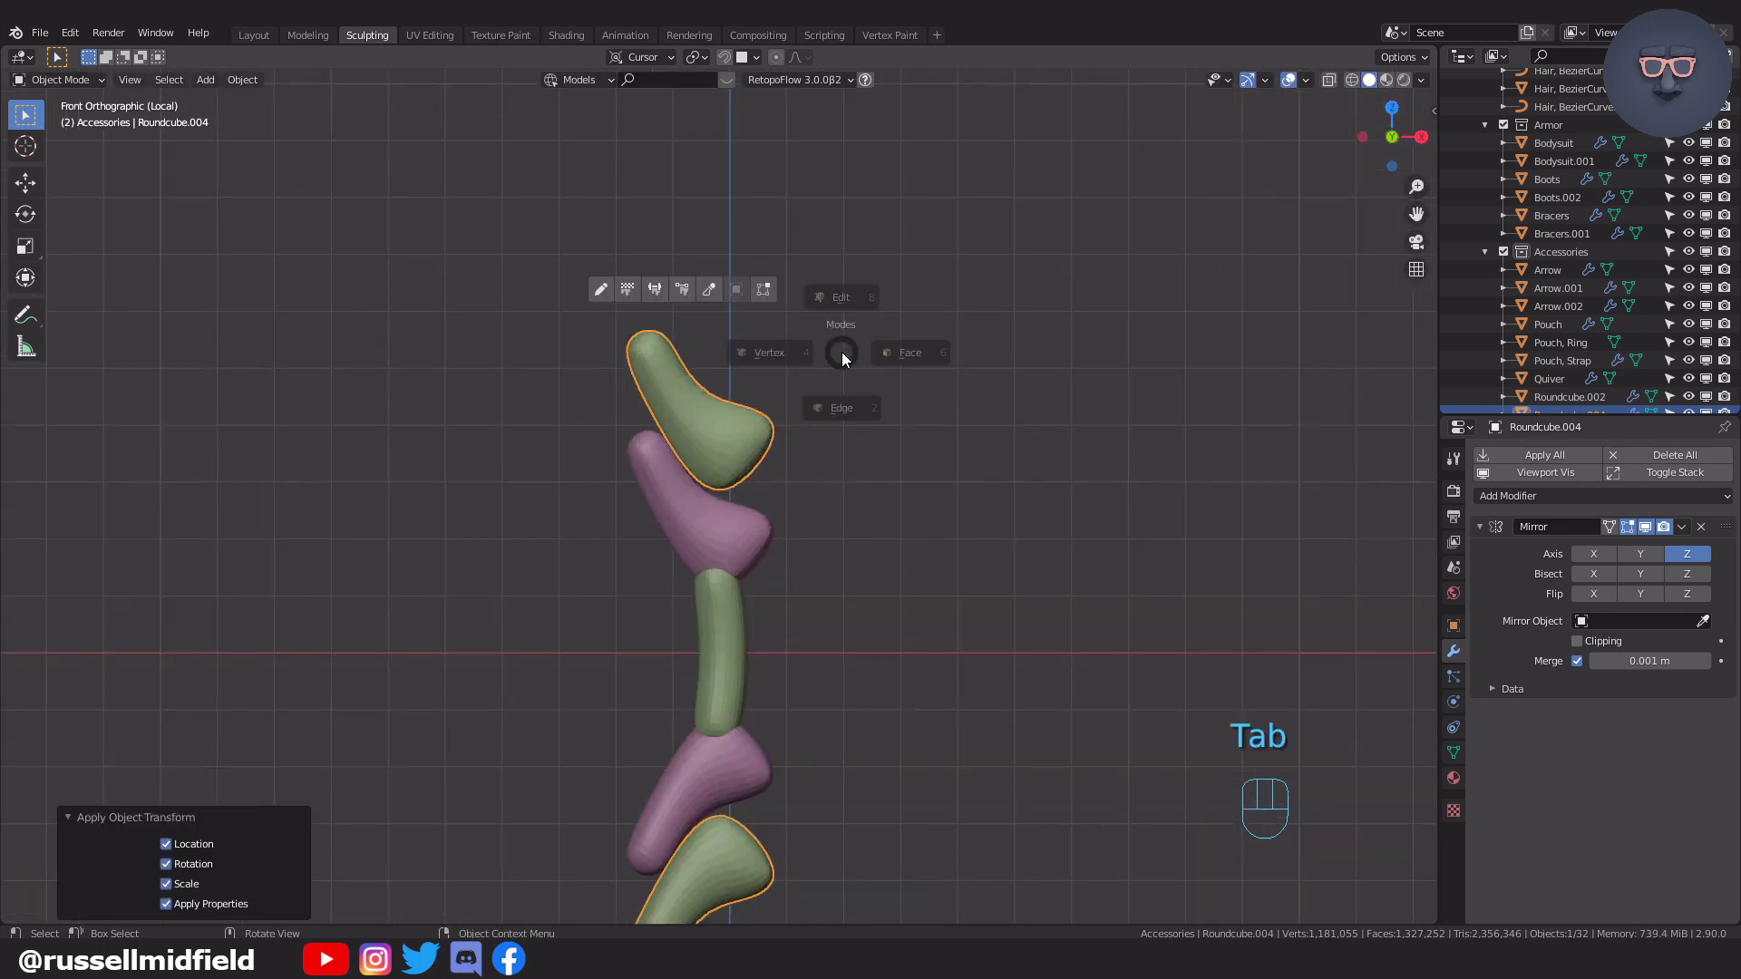
scroll(822, 450, "up", 2)
key("r")
left_click(625, 323)
key("r")
key("g")
left_click(1002, 317)
key("r")
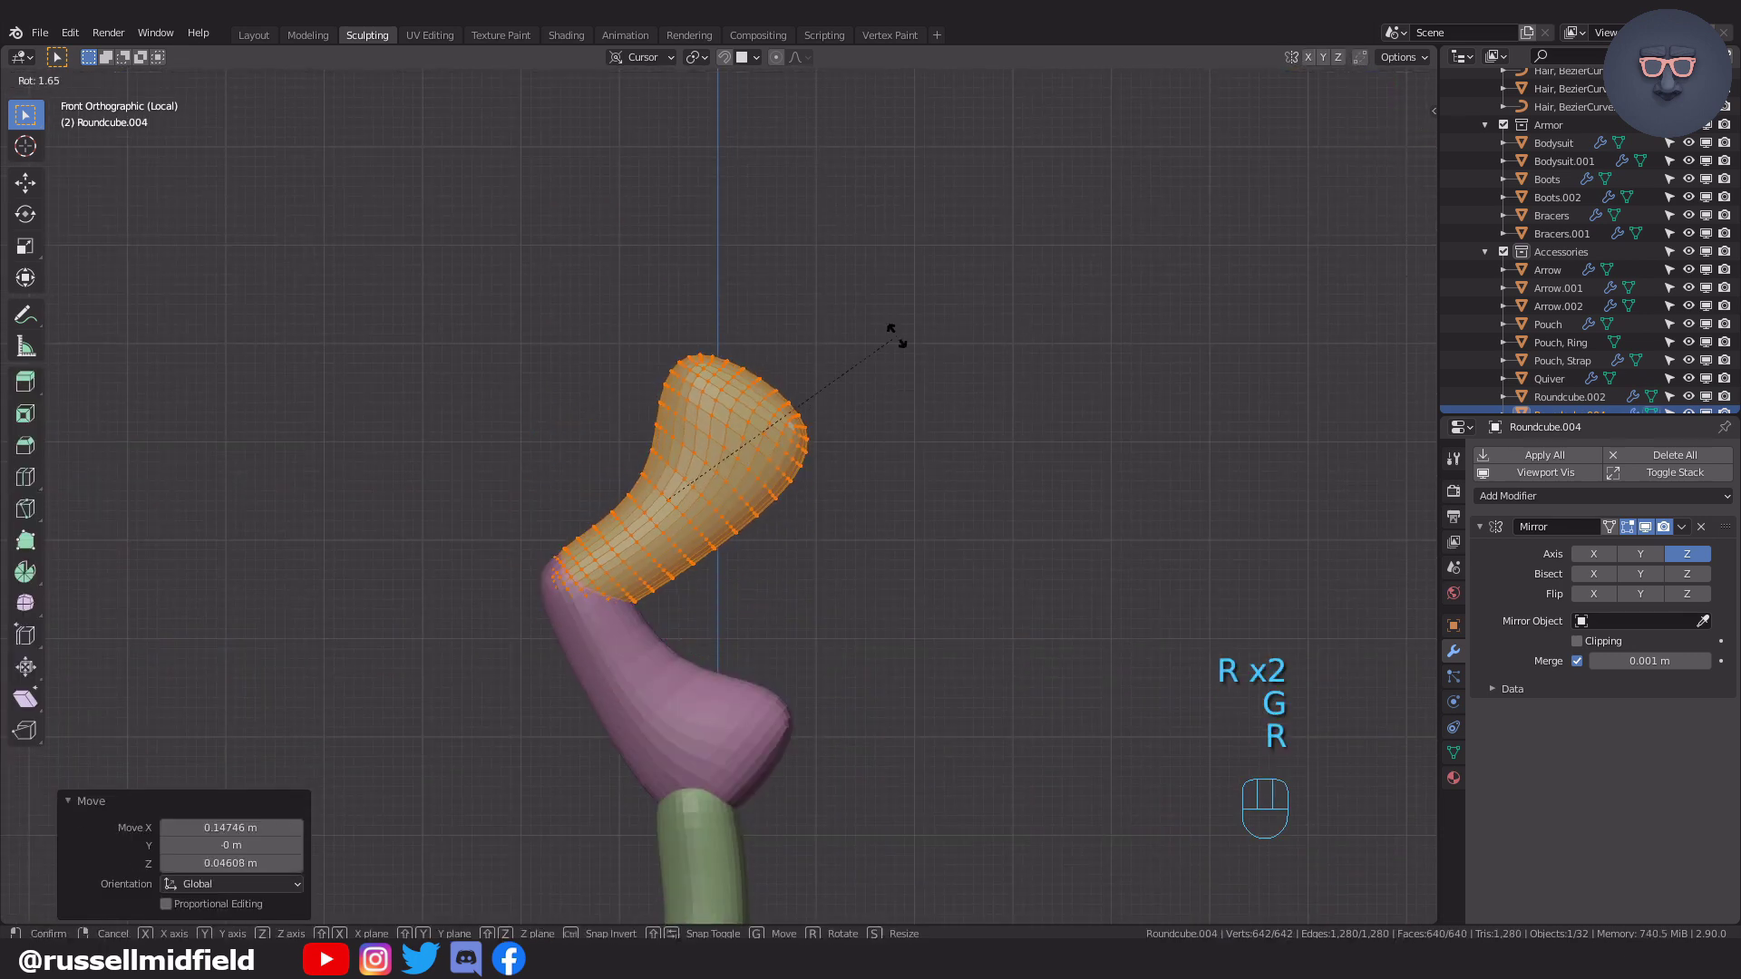
left_click(904, 337)
key("g")
left_click(932, 333)
Enlarge the new limb segment slightly and readjust its angle and position on the joint.
key("s")
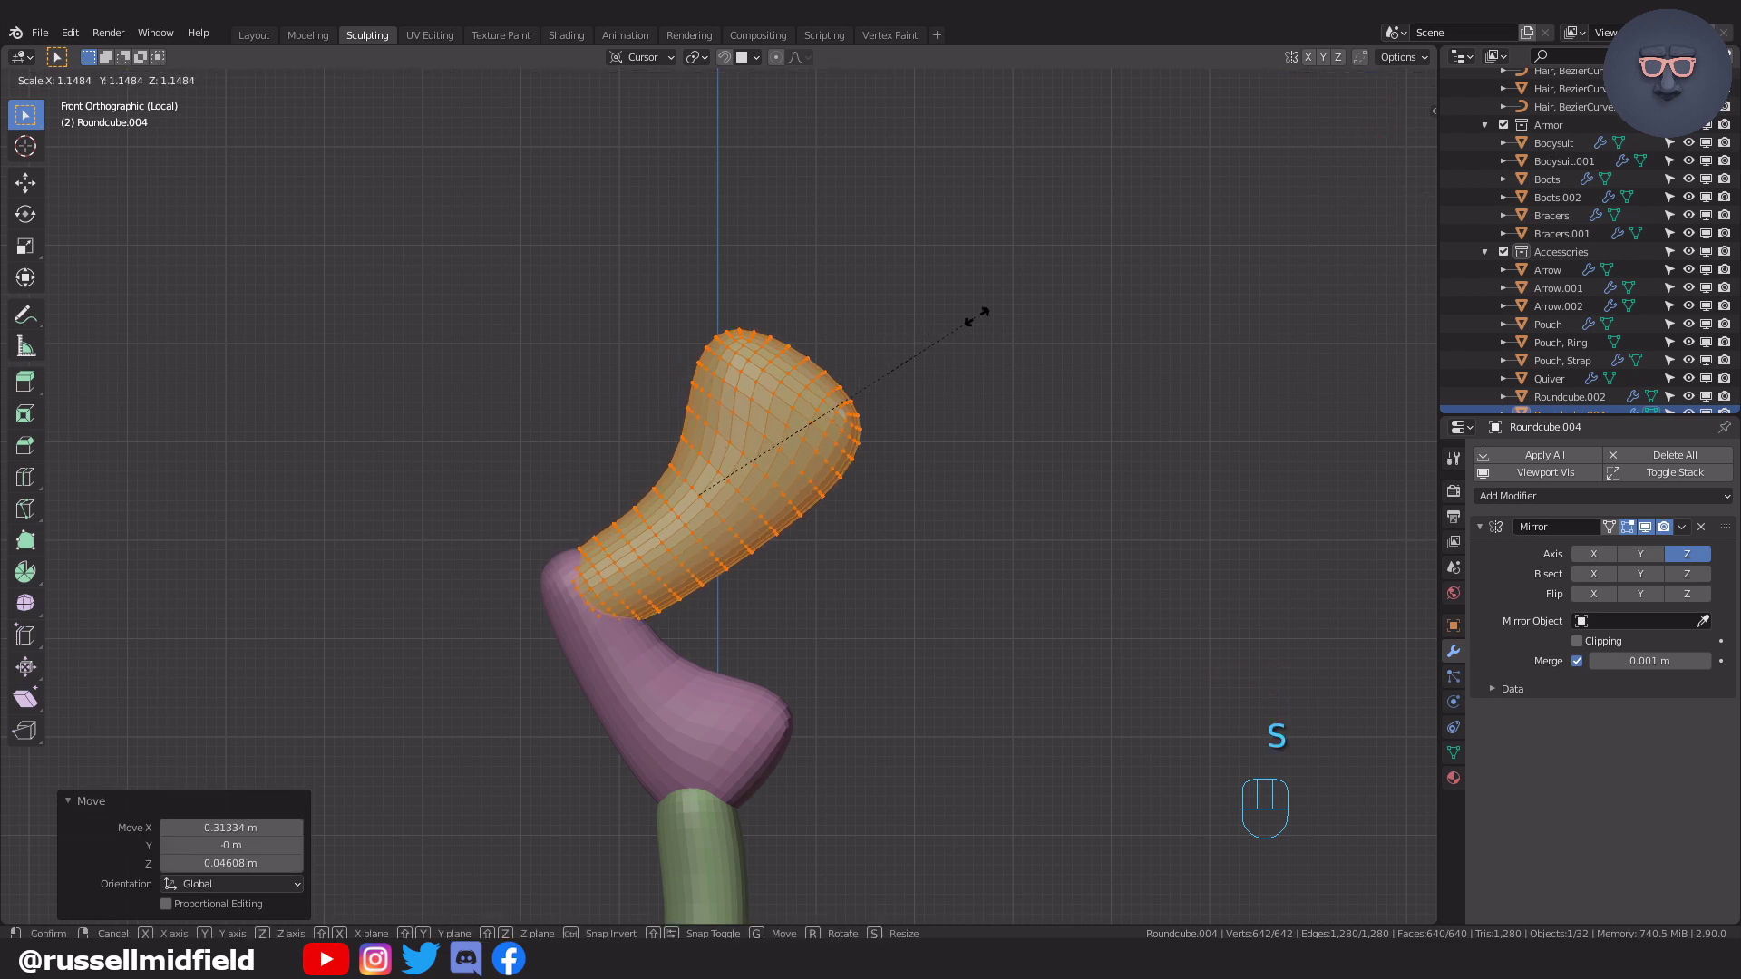
key("g")
left_click(997, 319)
key("r")
left_click(979, 312)
key("g")
left_click(976, 322)
Reshape the enlarged limb segment in Sculpt Mode, refining its broad upper end and its curve.
key("Tab")
left_click(850, 261)
mouse_move(841, 424)
left_mouse_down("shift")
mouse_move(806, 539)
mouse_move(707, 583)
left_mouse_up("shift")
mouse_move(845, 427)
left_mouse_down("shift")
mouse_move(813, 355)
mouse_move(834, 350)
left_mouse_up("shift")
mouse_move(1014, 470)
middle_mouse_down("shift")
mouse_move(1007, 508)
mouse_move(933, 501)
middle_mouse_up("shift")
Duplicate the upper limb segment outward beyond its broad end and apply all transforms to the copy.
key("ctrl+Tab")
key("shift+d")
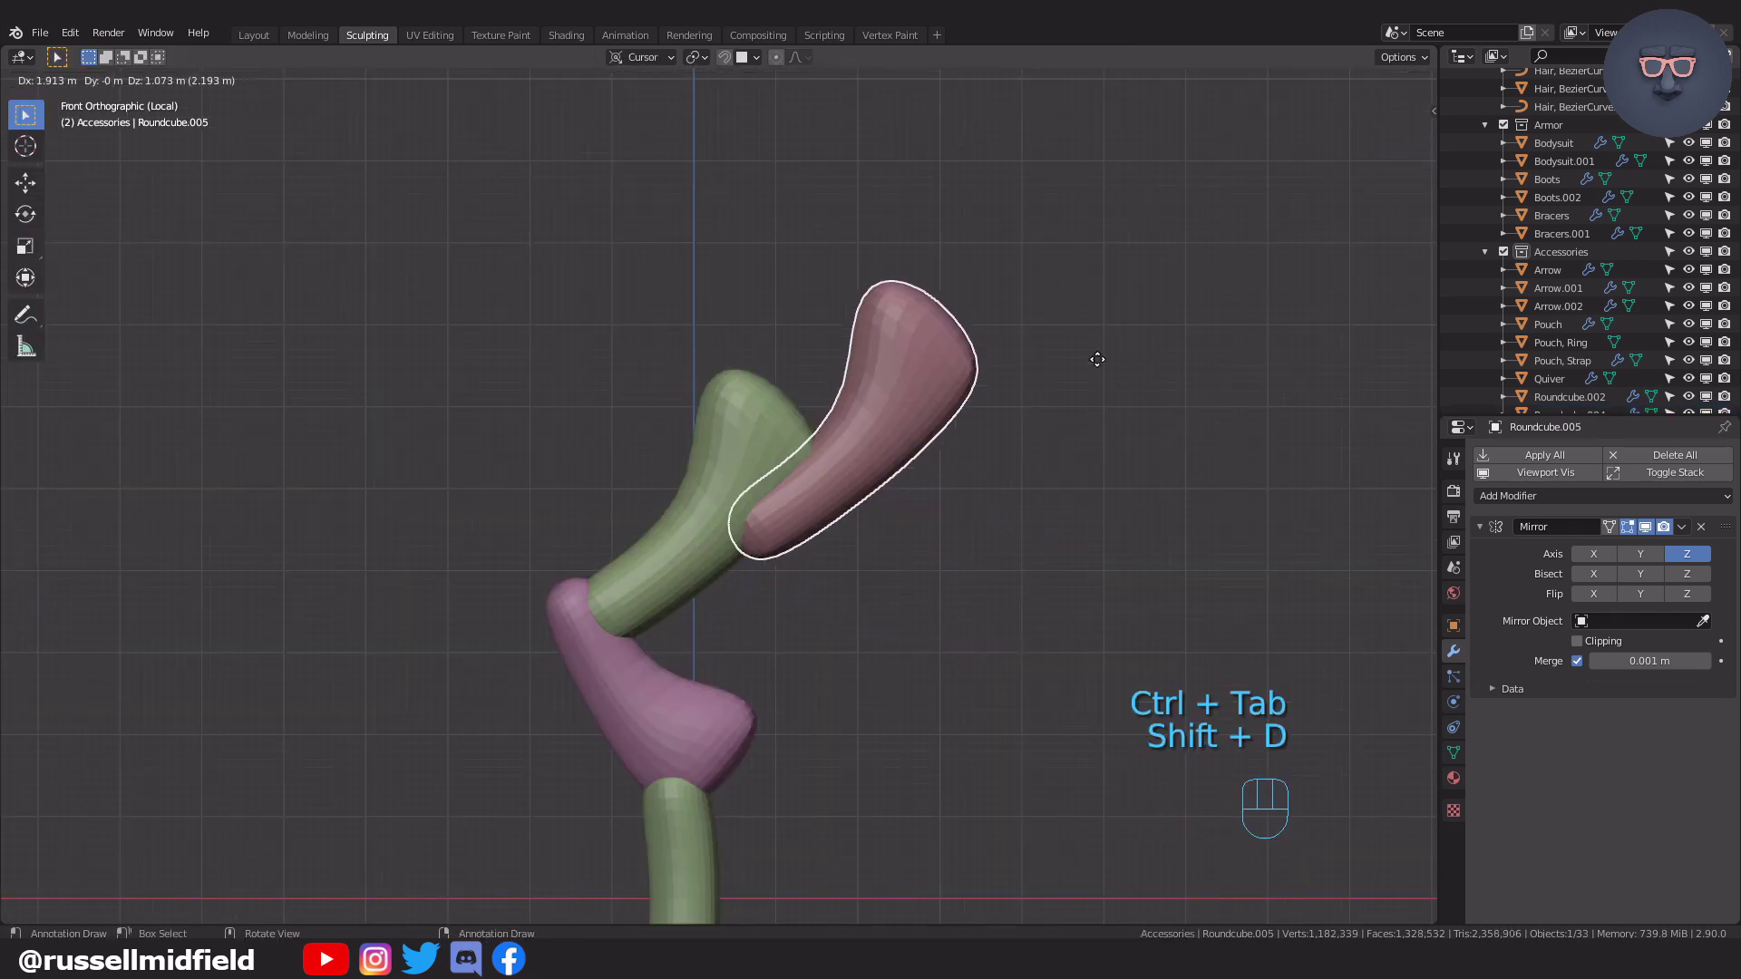
left_click(1069, 245)
key("ctrl+a")
left_click(1089, 408)
scroll(1043, 423, "up", 1)
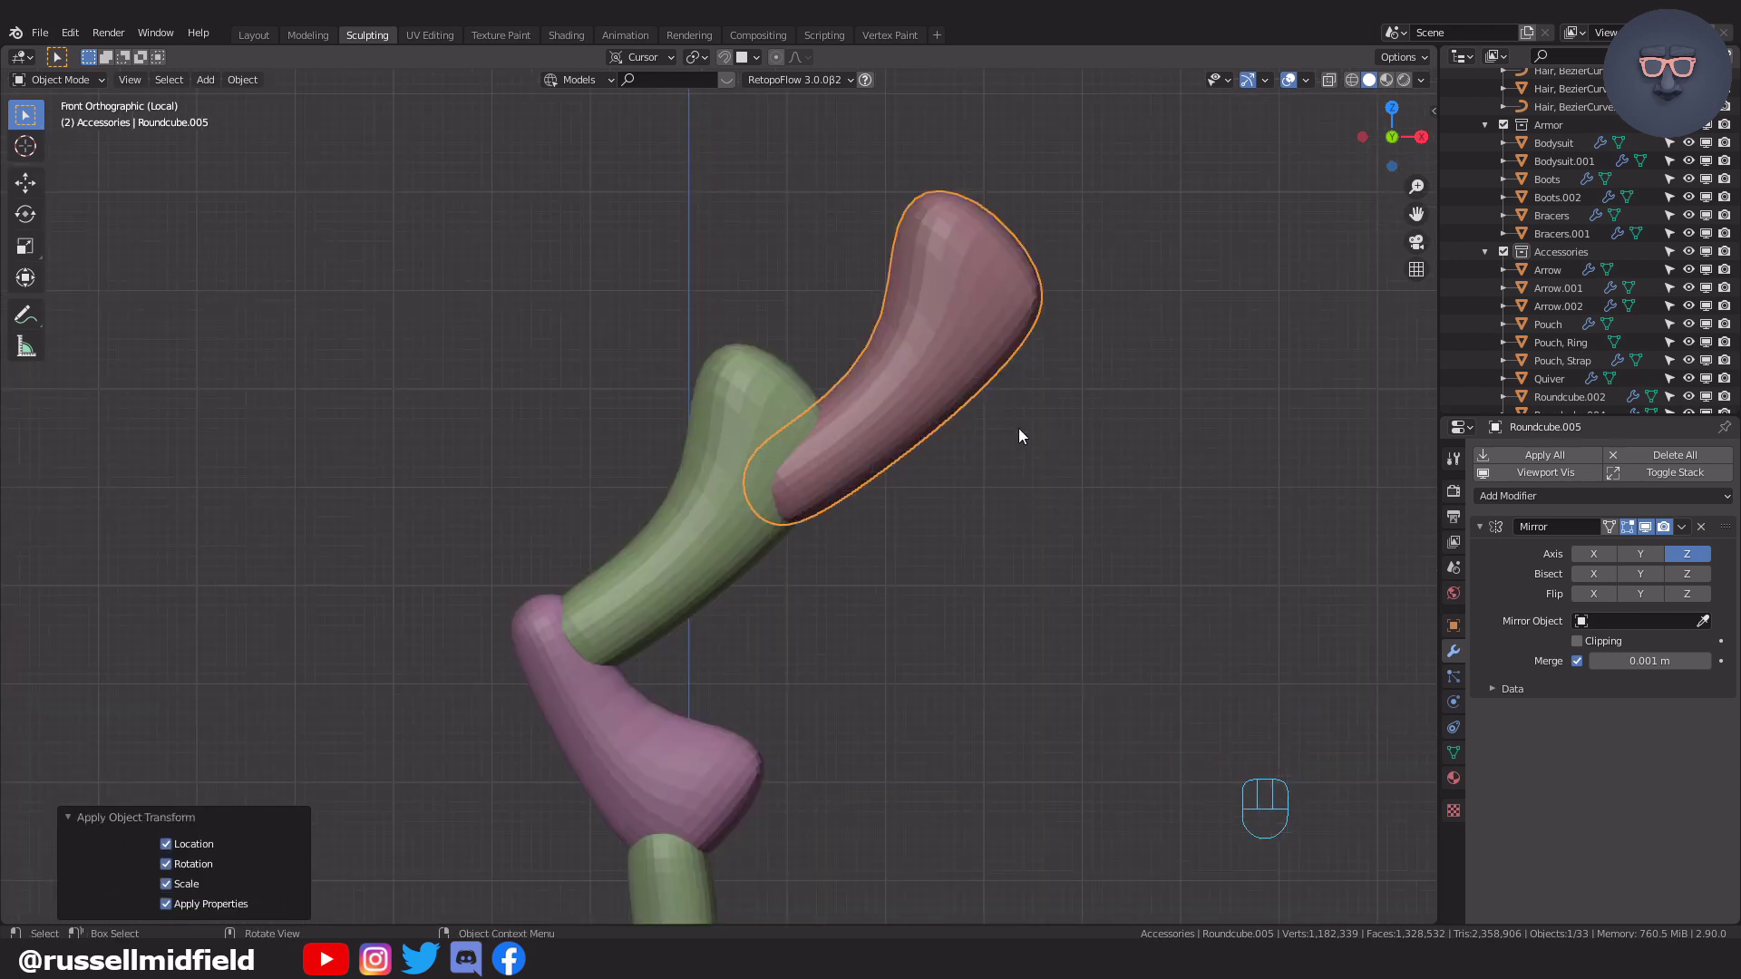
middle_click_drag(1019, 428, 908, 539, "shift")
Rotate the outer segment's mesh, scale it down and seat its narrow end on the limb segment below.
key("Tab")
key("a")
key("r")
left_click(1005, 341)
key("s")
left_click(948, 370)
scroll(943, 372, "up", 1)
key("g")
left_click(867, 369)
Reshape the outer segment's broad end with a 154 px Elastic Deform brush.
key("Tab")
left_click(736, 307)
mouse_move(781, 408)
left_mouse_down()
mouse_move(775, 389)
mouse_move(830, 369)
mouse_move(736, 464)
mouse_move(788, 504)
left_mouse_up()
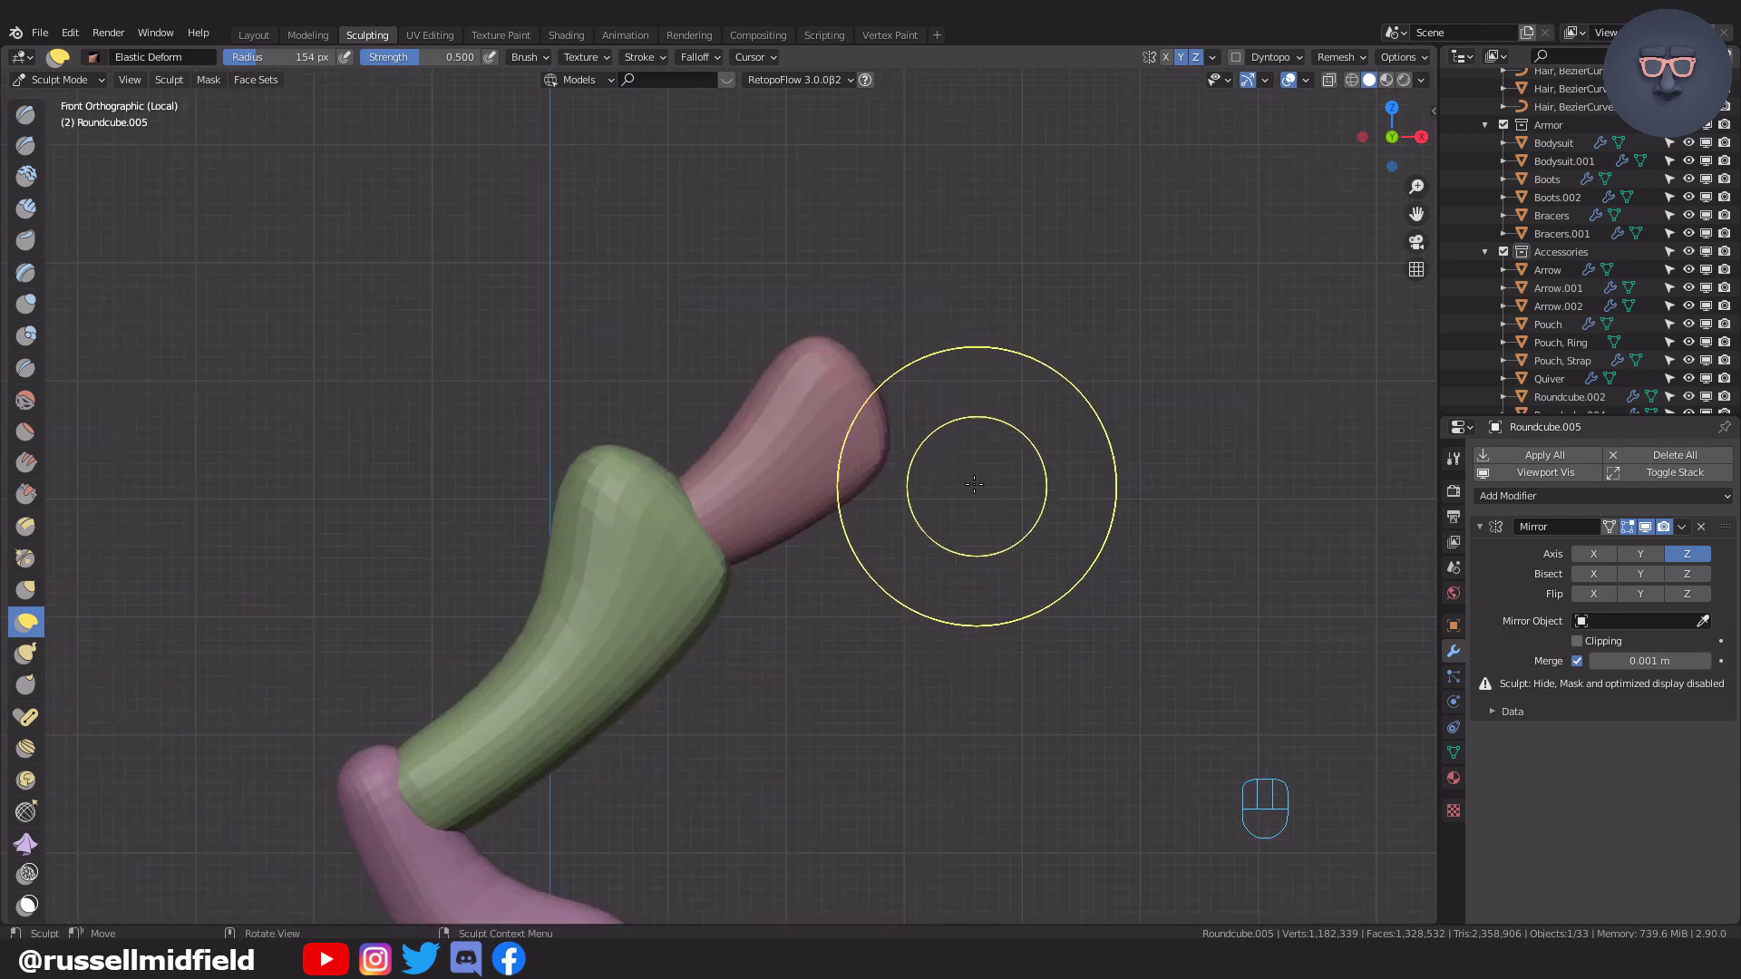
Duplicate the outer segment above its broad end and apply all transforms to the copy.
scroll(898, 481, "down", 1)
key("ctrl+Tab")
key("shift+d")
left_click(1028, 270)
scroll(1029, 270, "up", 1)
middle_click_drag(1028, 269, 1028, 384, "shift")
key("ctrl+a")
left_click(871, 453)
Turn the new tip piece's mesh over, including a rotation about the Z axis.
key("Tab")
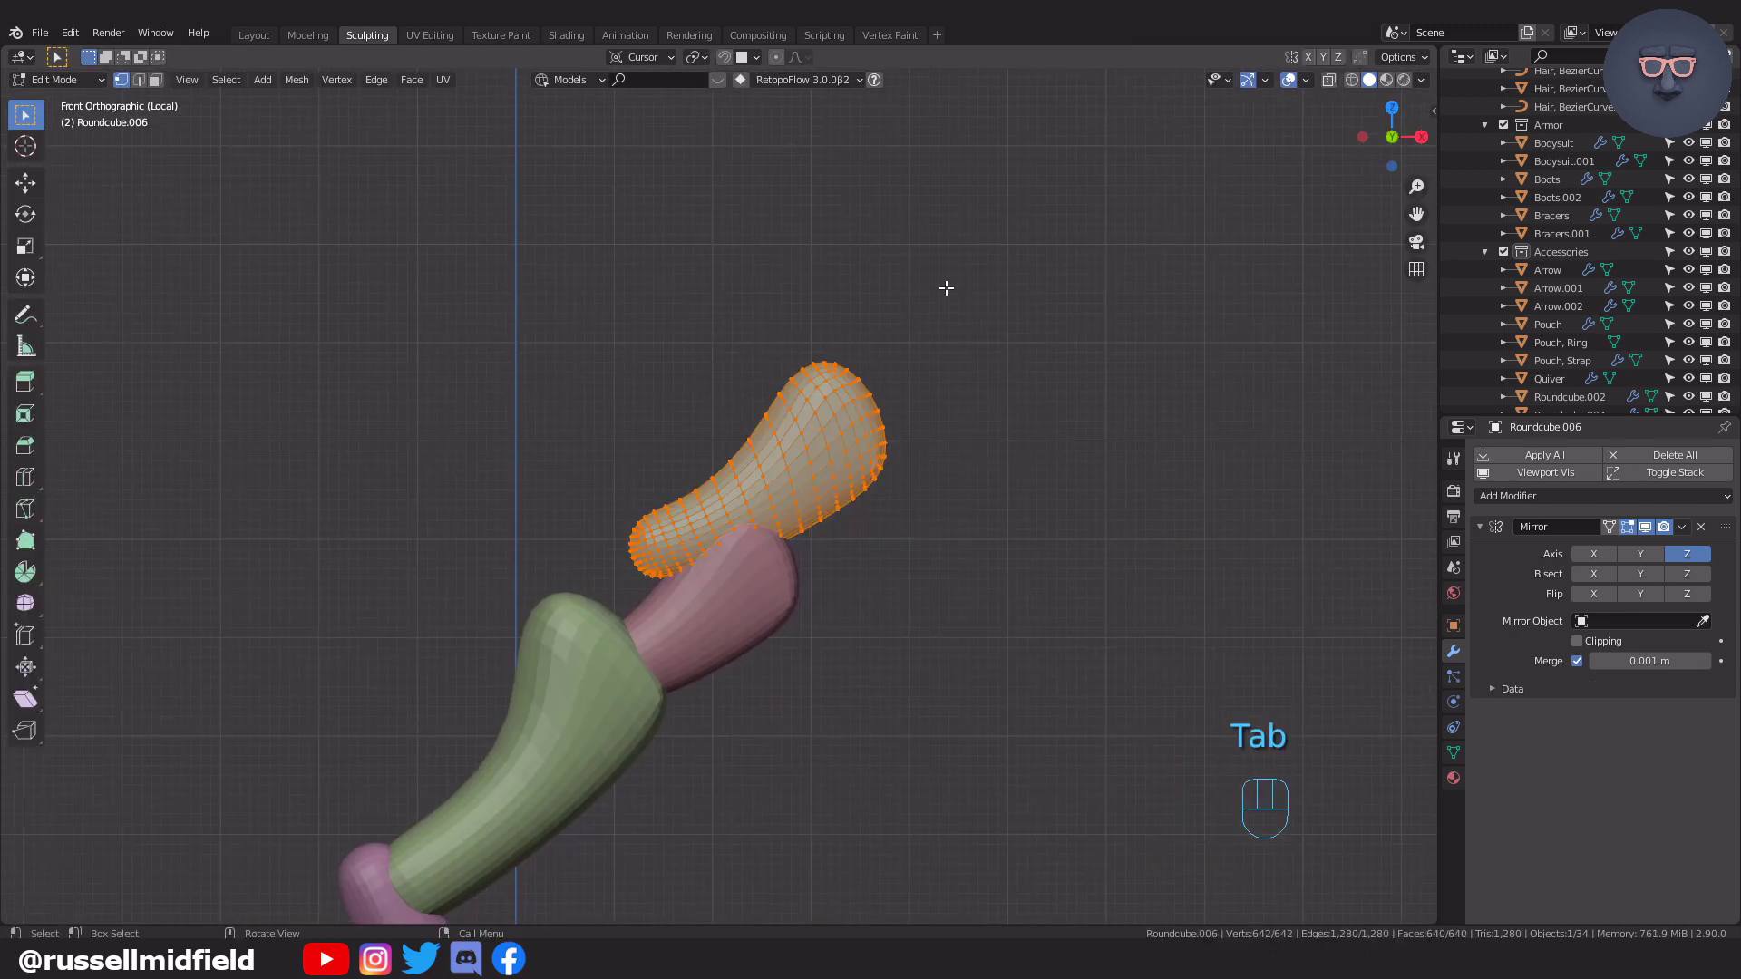
key("r")
left_click(726, 595)
key("r")
key("z")
left_click(683, 594)
key("Return")
Angle the tip piece upright, scale it to 0.535 and move it onto the outer segment's broad end.
key("r")
left_click(959, 397)
key("s")
left_click(840, 399)
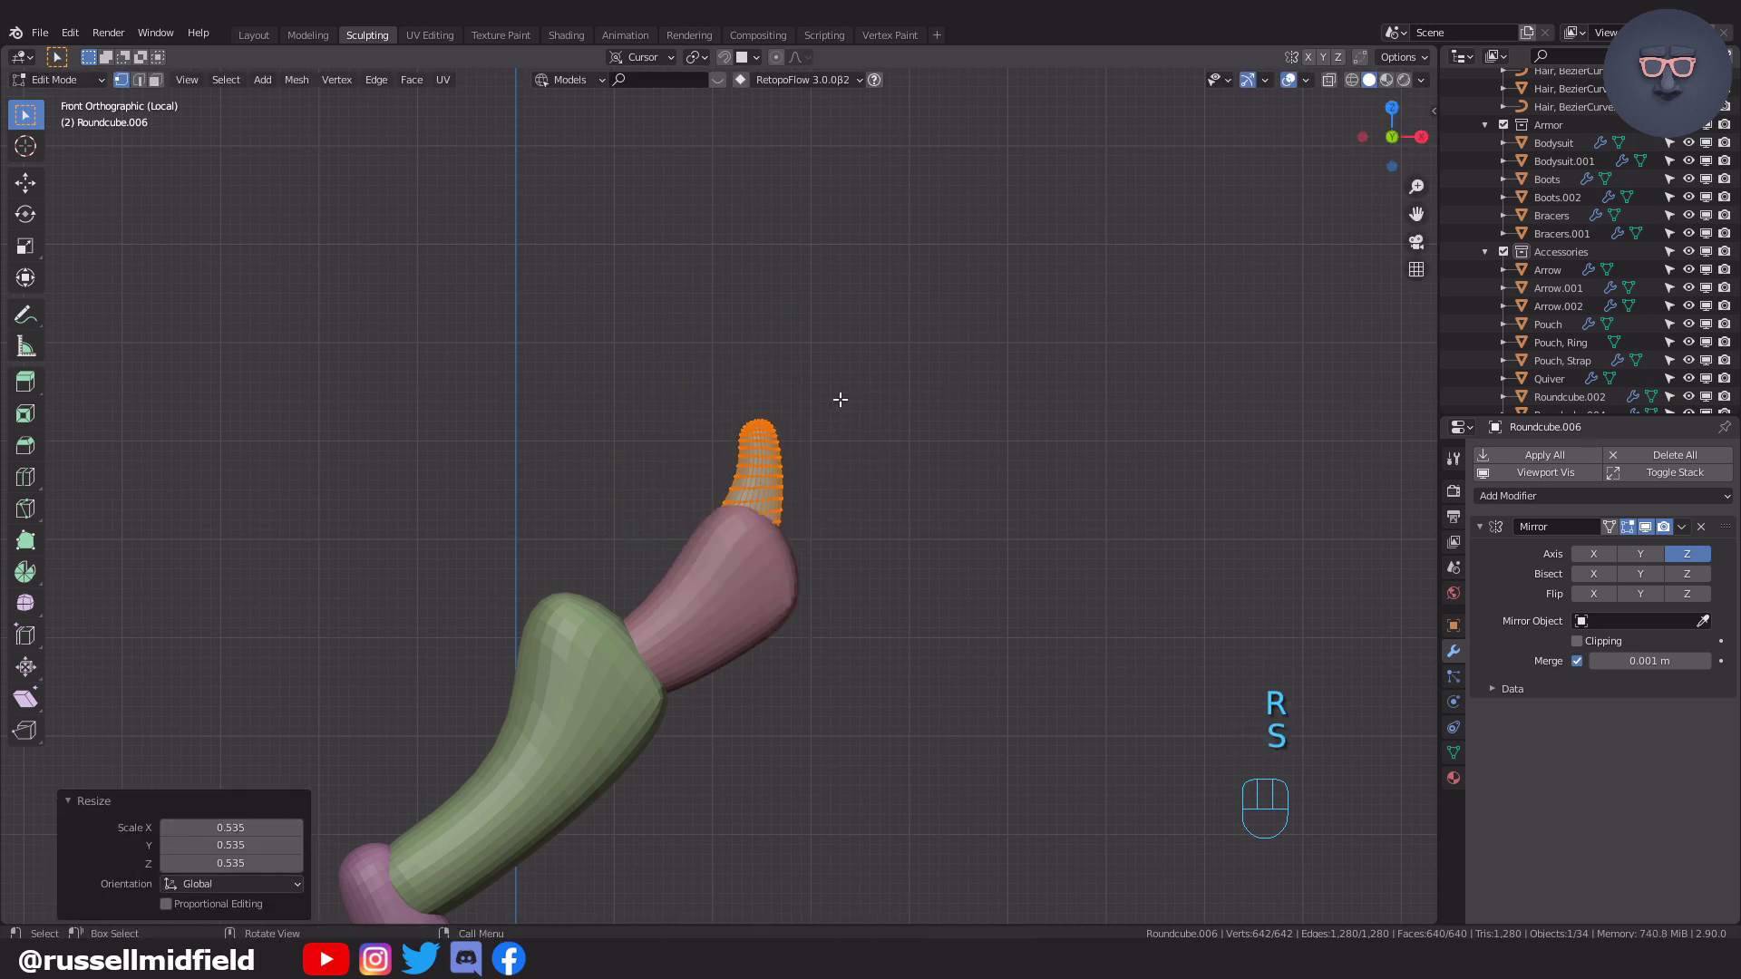
scroll(871, 408, "up", 2)
middle_click_drag(885, 408, 894, 474, "shift")
key("g")
left_click(906, 444)
Sculpt the tip piece into a longer, slimmer prong with Elastic Deform.
key("ctrl+Tab")
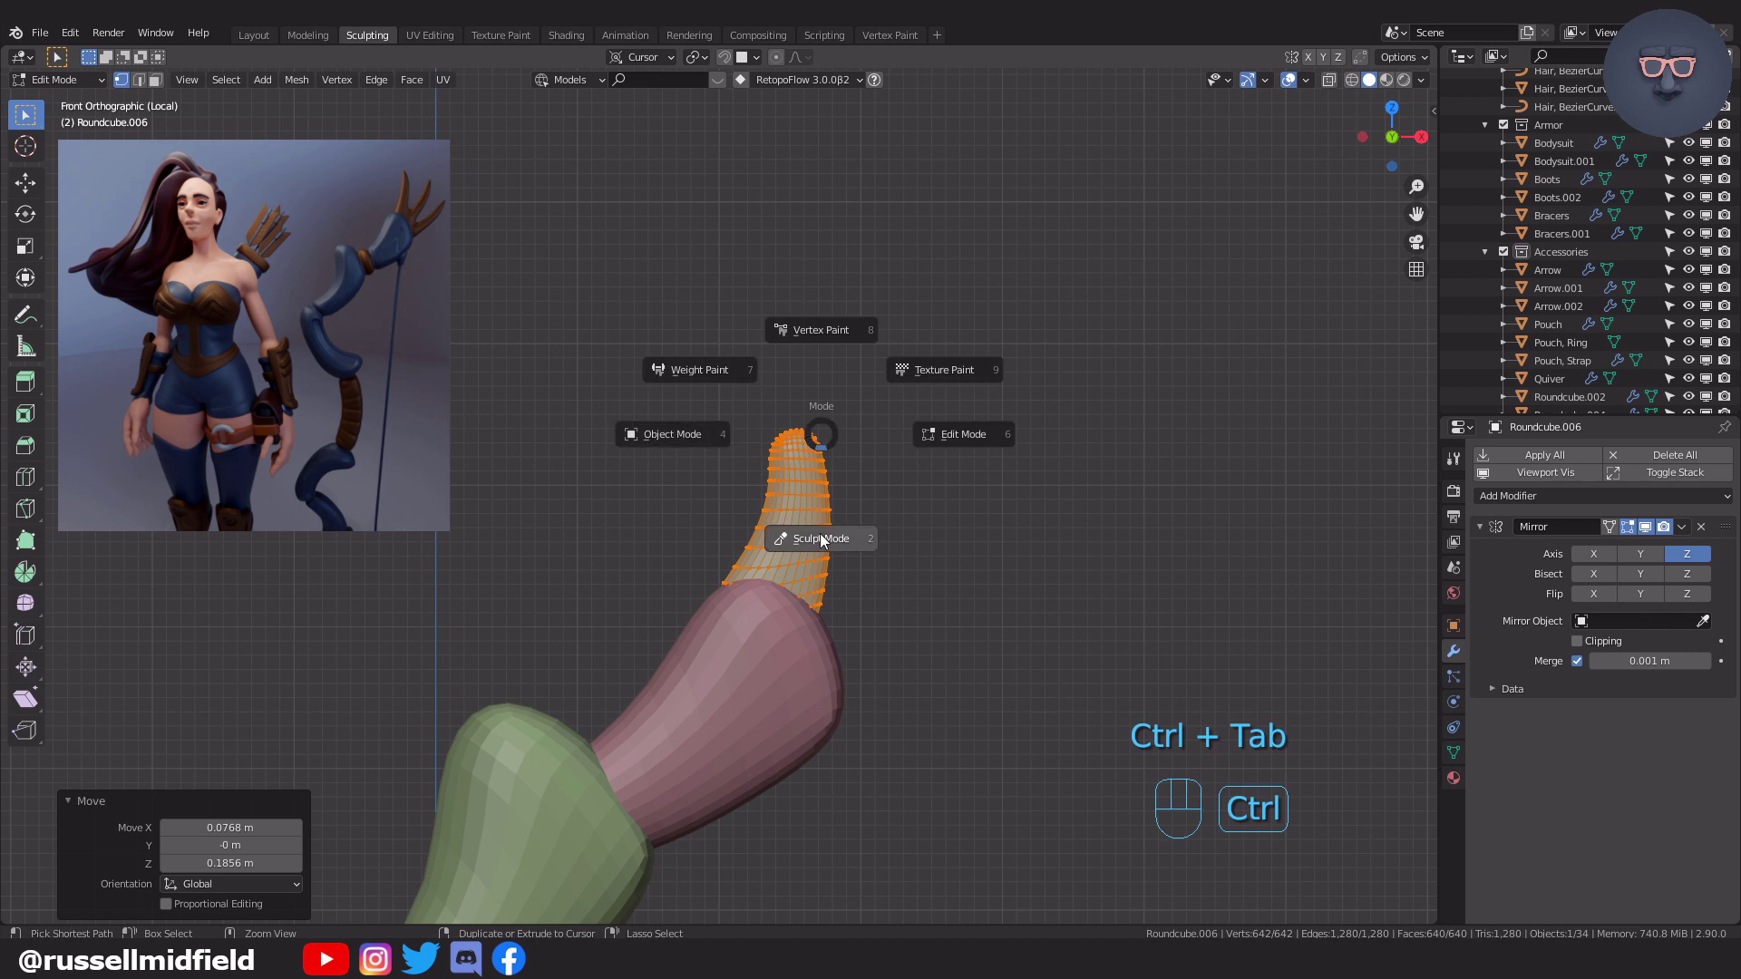
left_click(823, 540)
left_click_drag(800, 455, 797, 412)
mouse_move(764, 585)
left_mouse_down()
mouse_move(796, 614)
mouse_move(830, 518)
mouse_move(816, 435)
mouse_move(789, 464)
left_mouse_up()
middle_click_drag(932, 552, 917, 462, "shift")
Duplicate the prong within its mesh, rotate the copy 41.4° and place it beside the first prong.
key("ctrl+Tab")
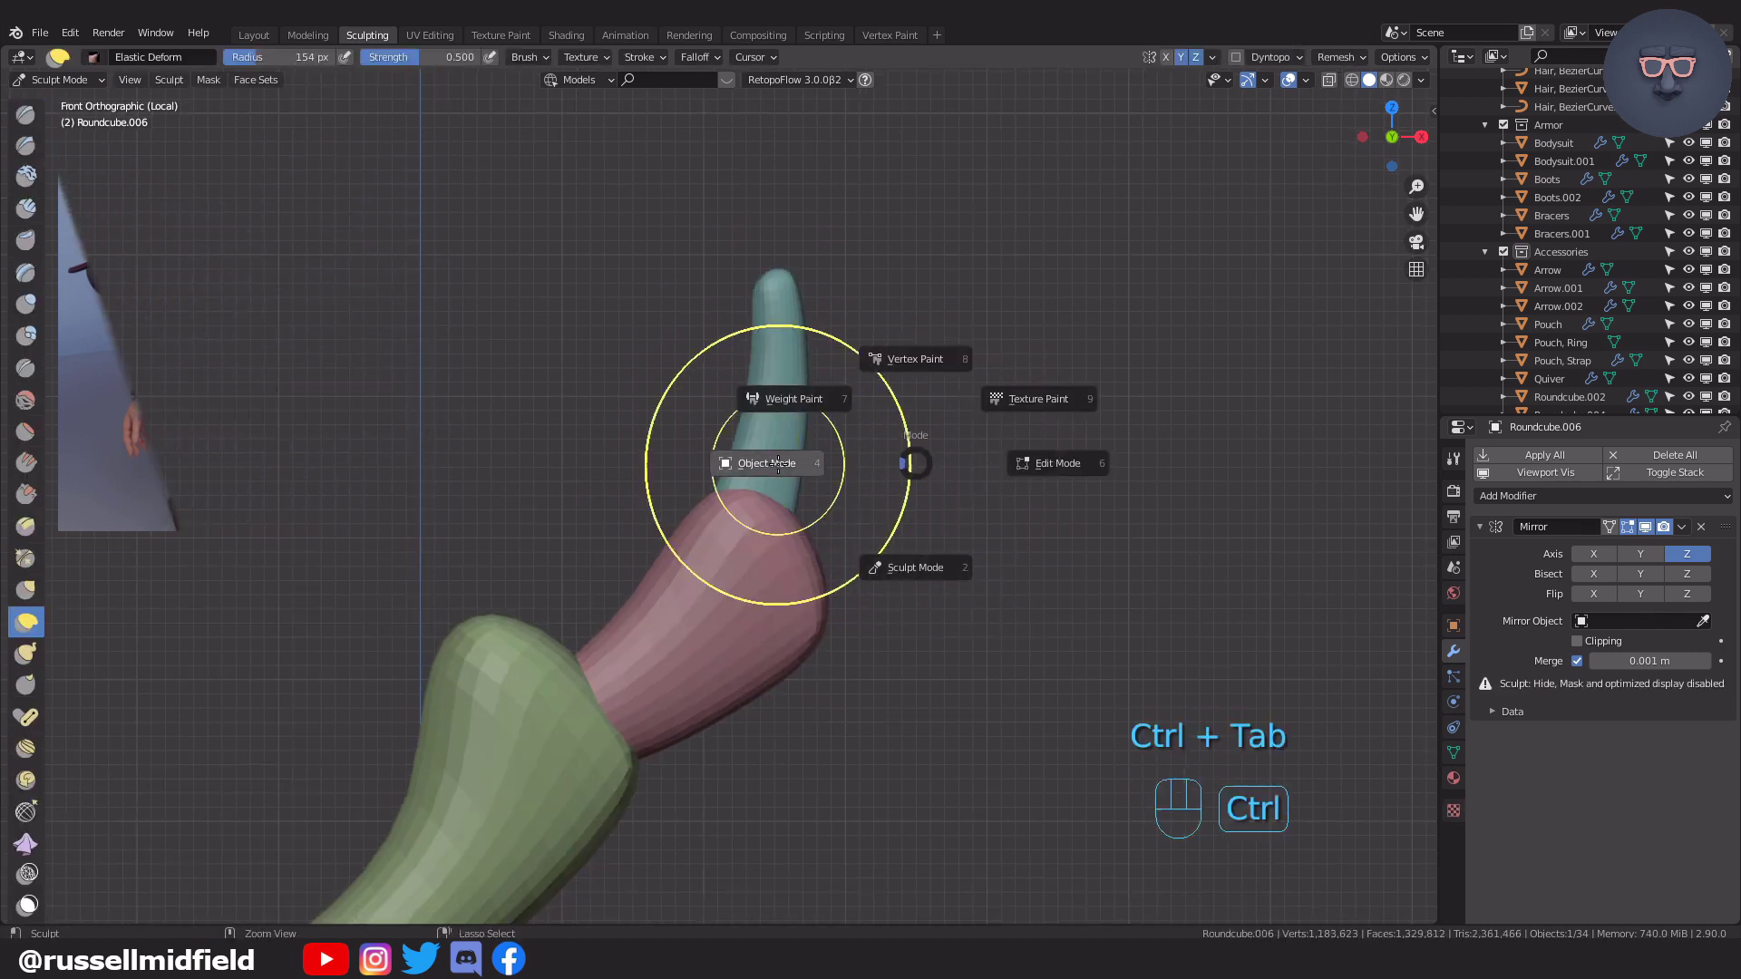
left_click(778, 464)
key("Tab")
key("a")
key("shift+d")
left_click(1014, 358)
key("r")
left_click(1065, 495)
key("g")
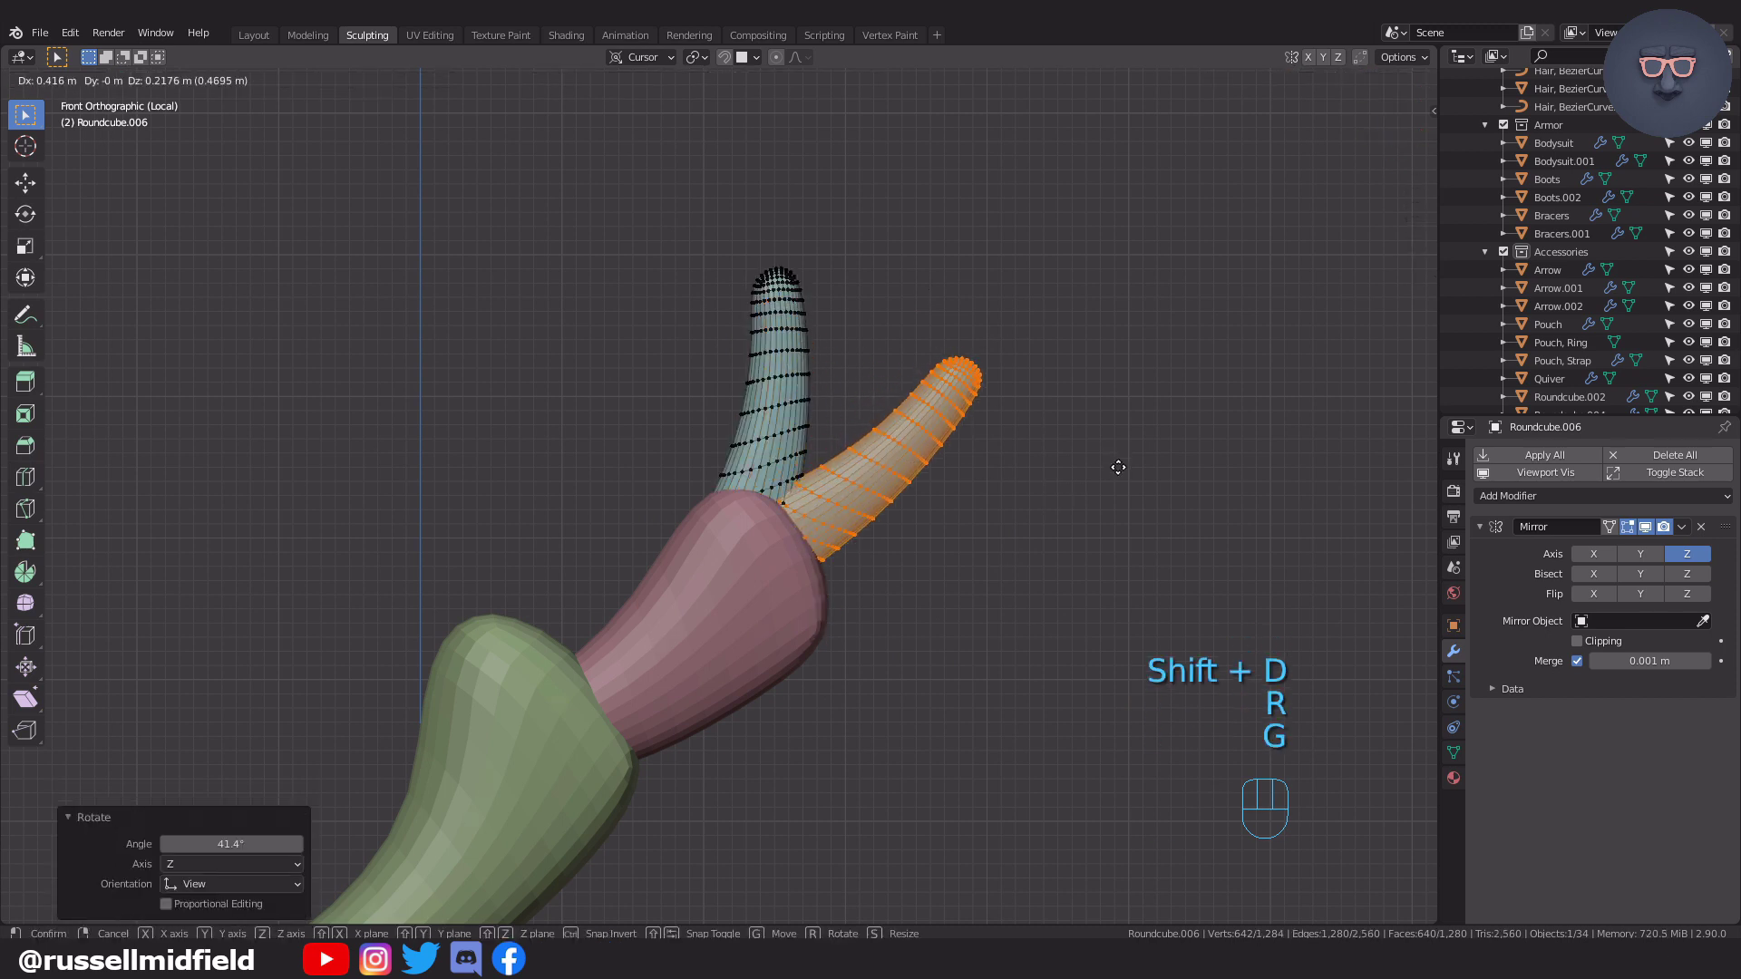
left_click(1108, 456)
Readjust the second prong's angle and position so its base sits close against the first prong.
key("r")
left_click(1092, 392)
key("g")
left_click(1079, 376)
Duplicate the second prong, rotate the copy 24.3° and place it beside the others as a third prong.
key("shift+d")
left_click(1117, 439)
key("r")
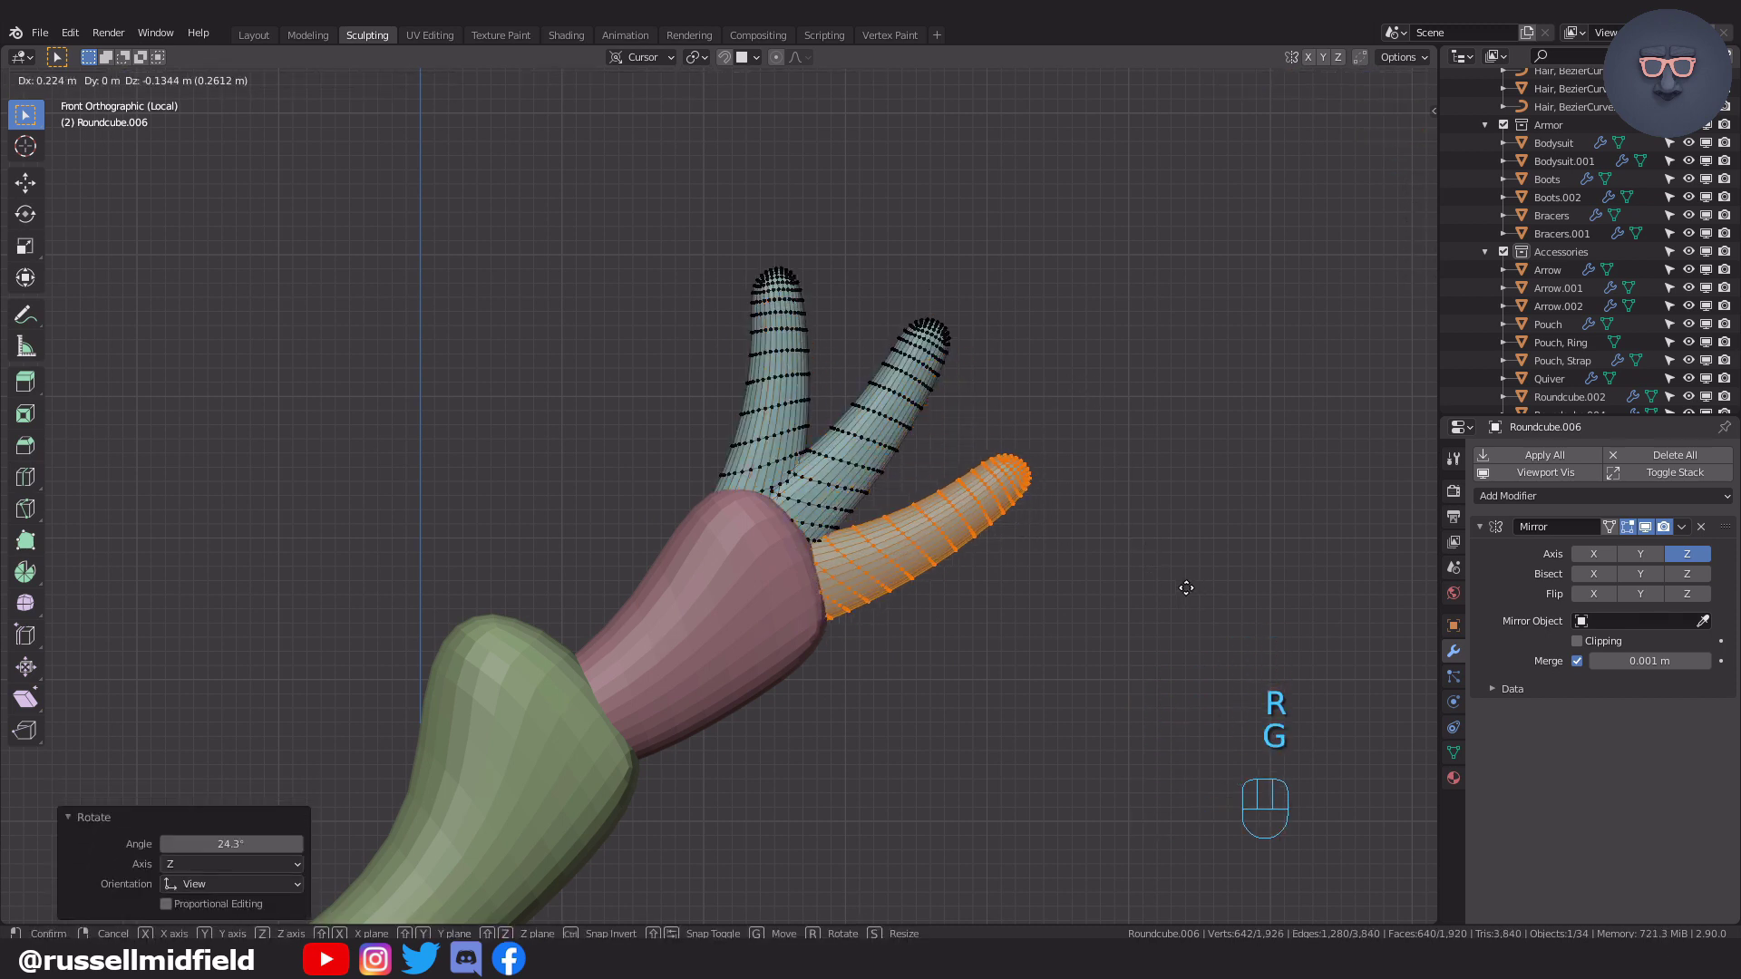
left_click(1177, 600)
Readjust the middle prong's angle and position so the three prongs fan out evenly, and leave mesh editing.
left_click(911, 439)
key("l")
key("r")
left_click(1072, 376)
key("g")
left_click(1072, 350)
key("r")
key("g")
left_click(1045, 308)
scroll(960, 509, "down", 4)
middle_click_drag(960, 508, 948, 436, "shift")
key("Tab")
left_click(917, 364)
scroll(861, 580, "down", 5)
middle_click_drag(838, 639, 823, 446, "shift")
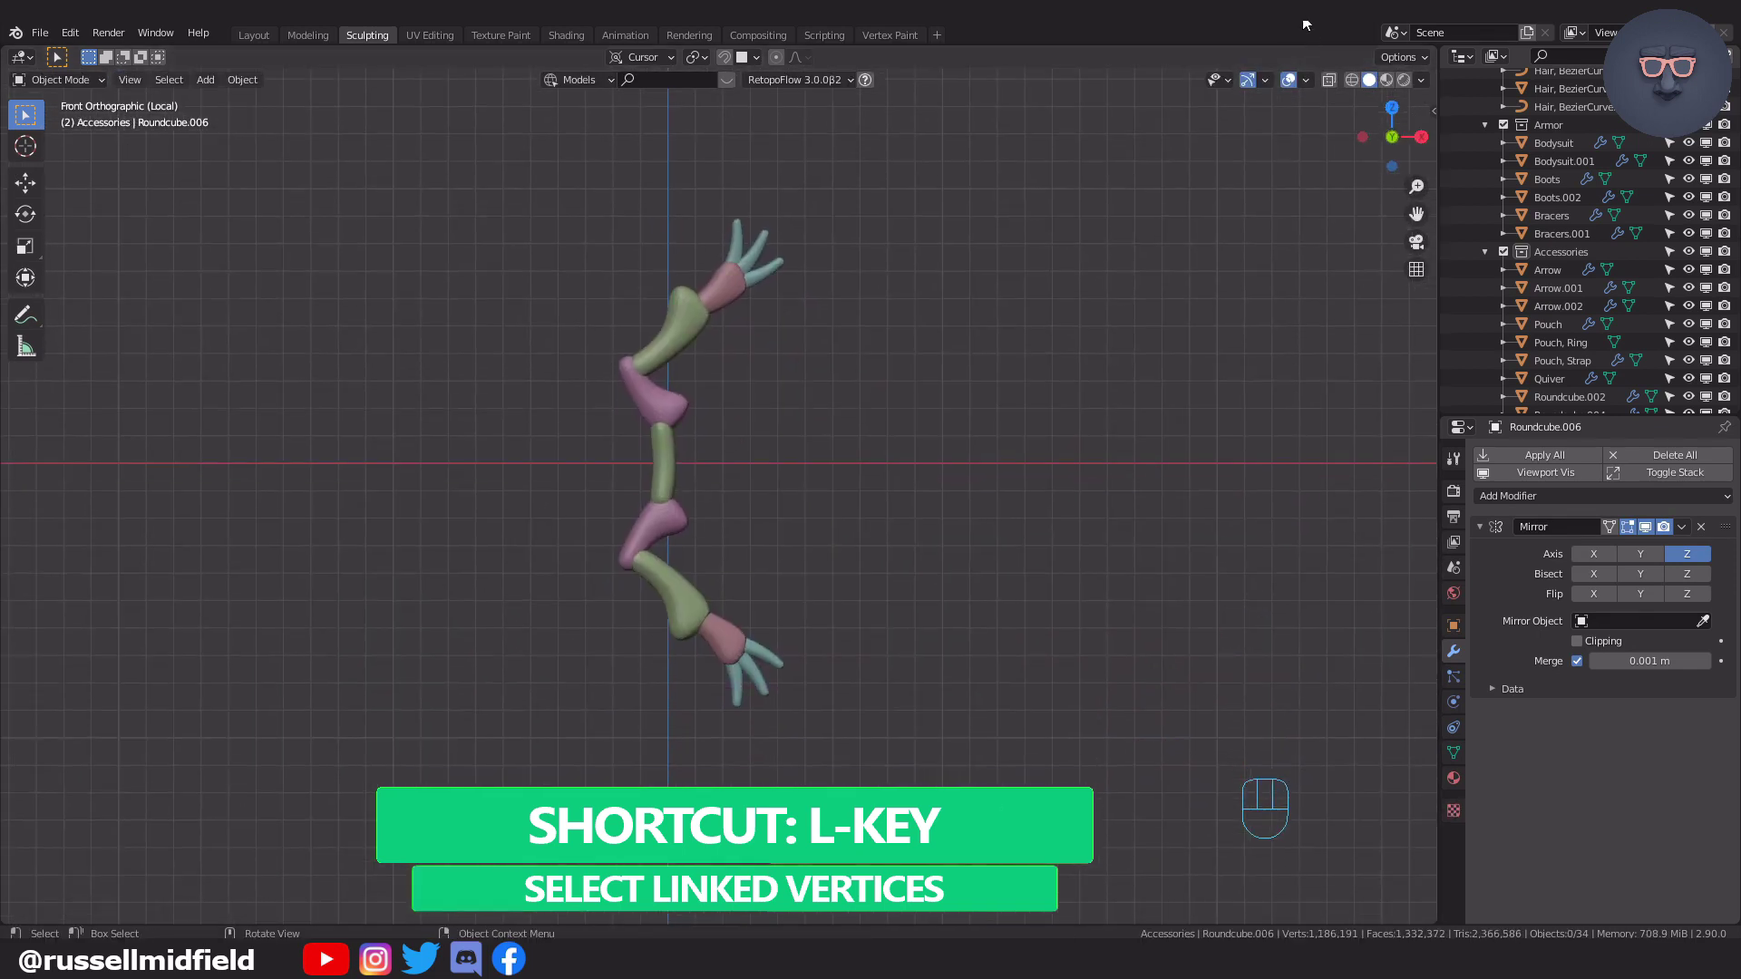
Join the handle, all limb segments and the prongs into one mirrored object and switch it to Sculpt Mode.
scroll(866, 414, "up", 2)
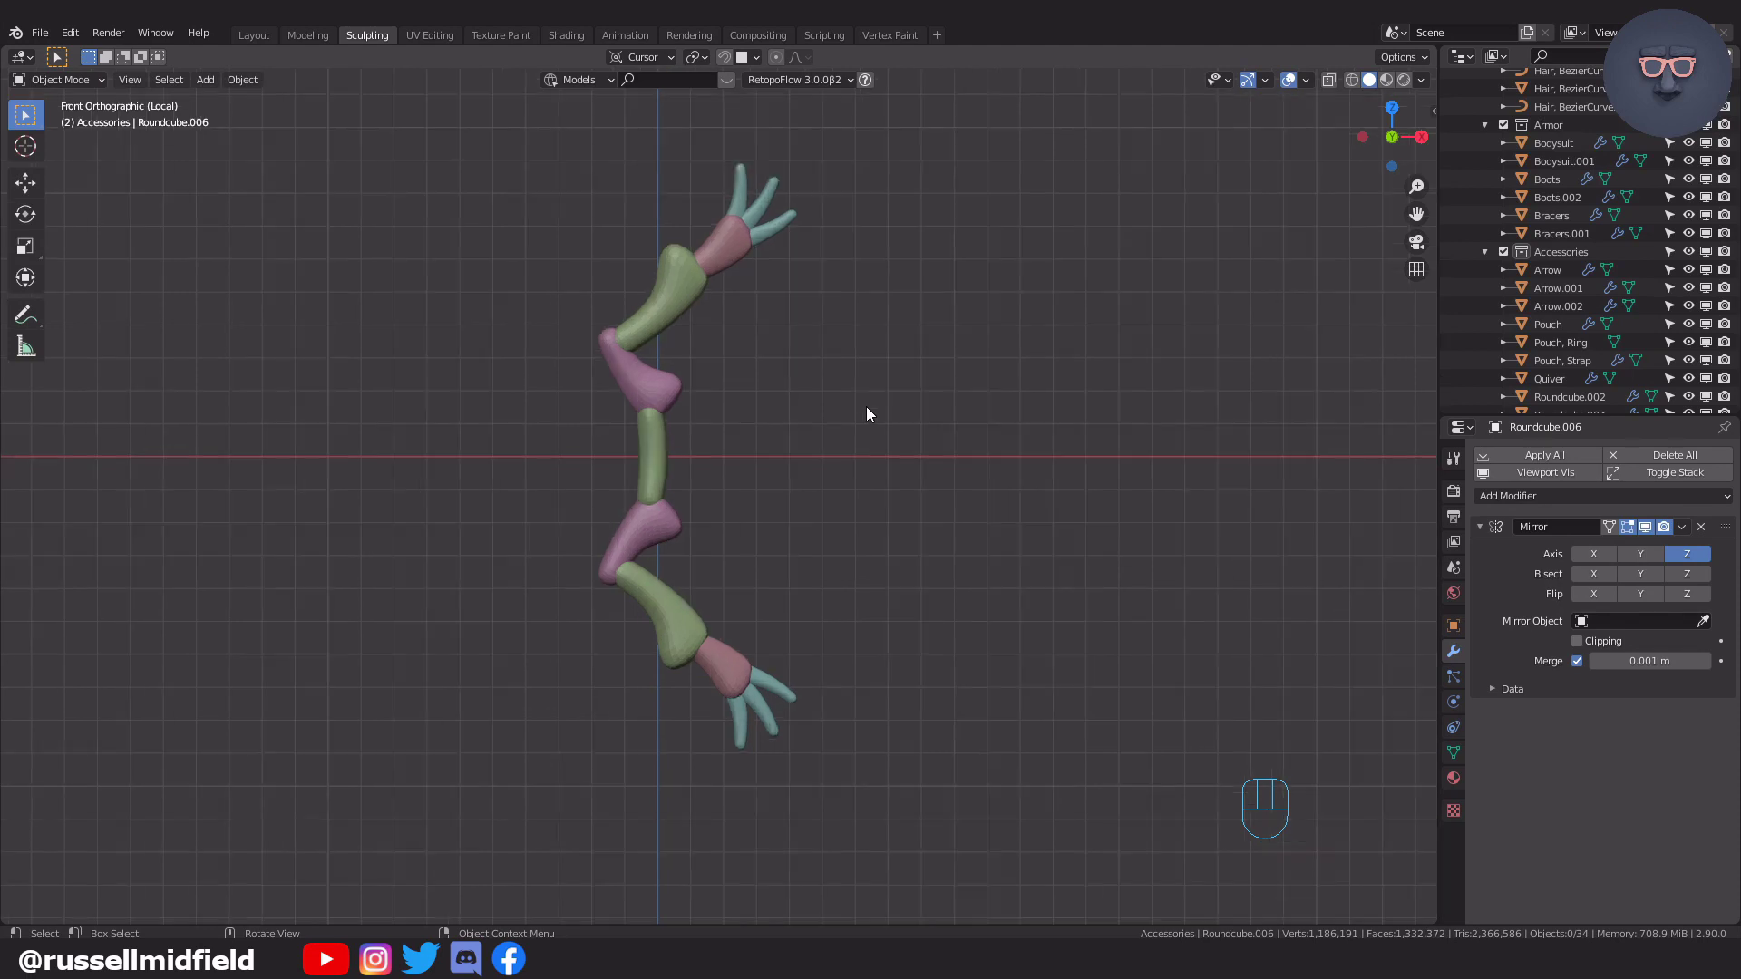
middle_click_drag(845, 362, 867, 404, "shift")
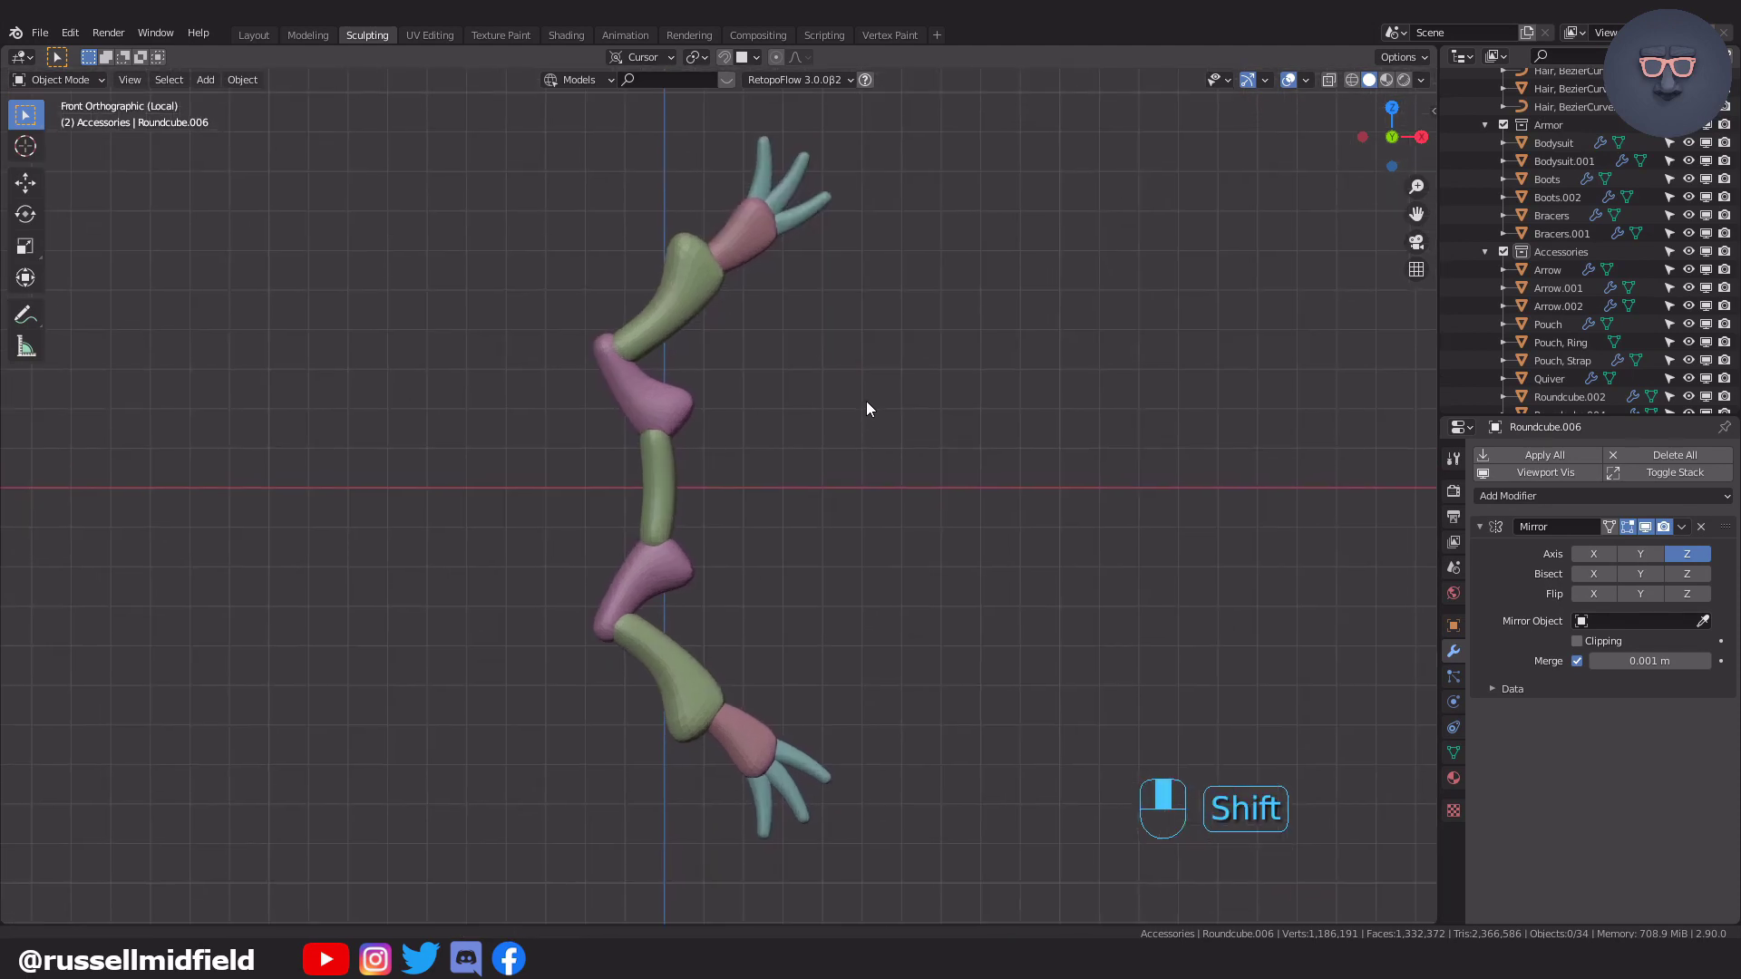
left_click(672, 502)
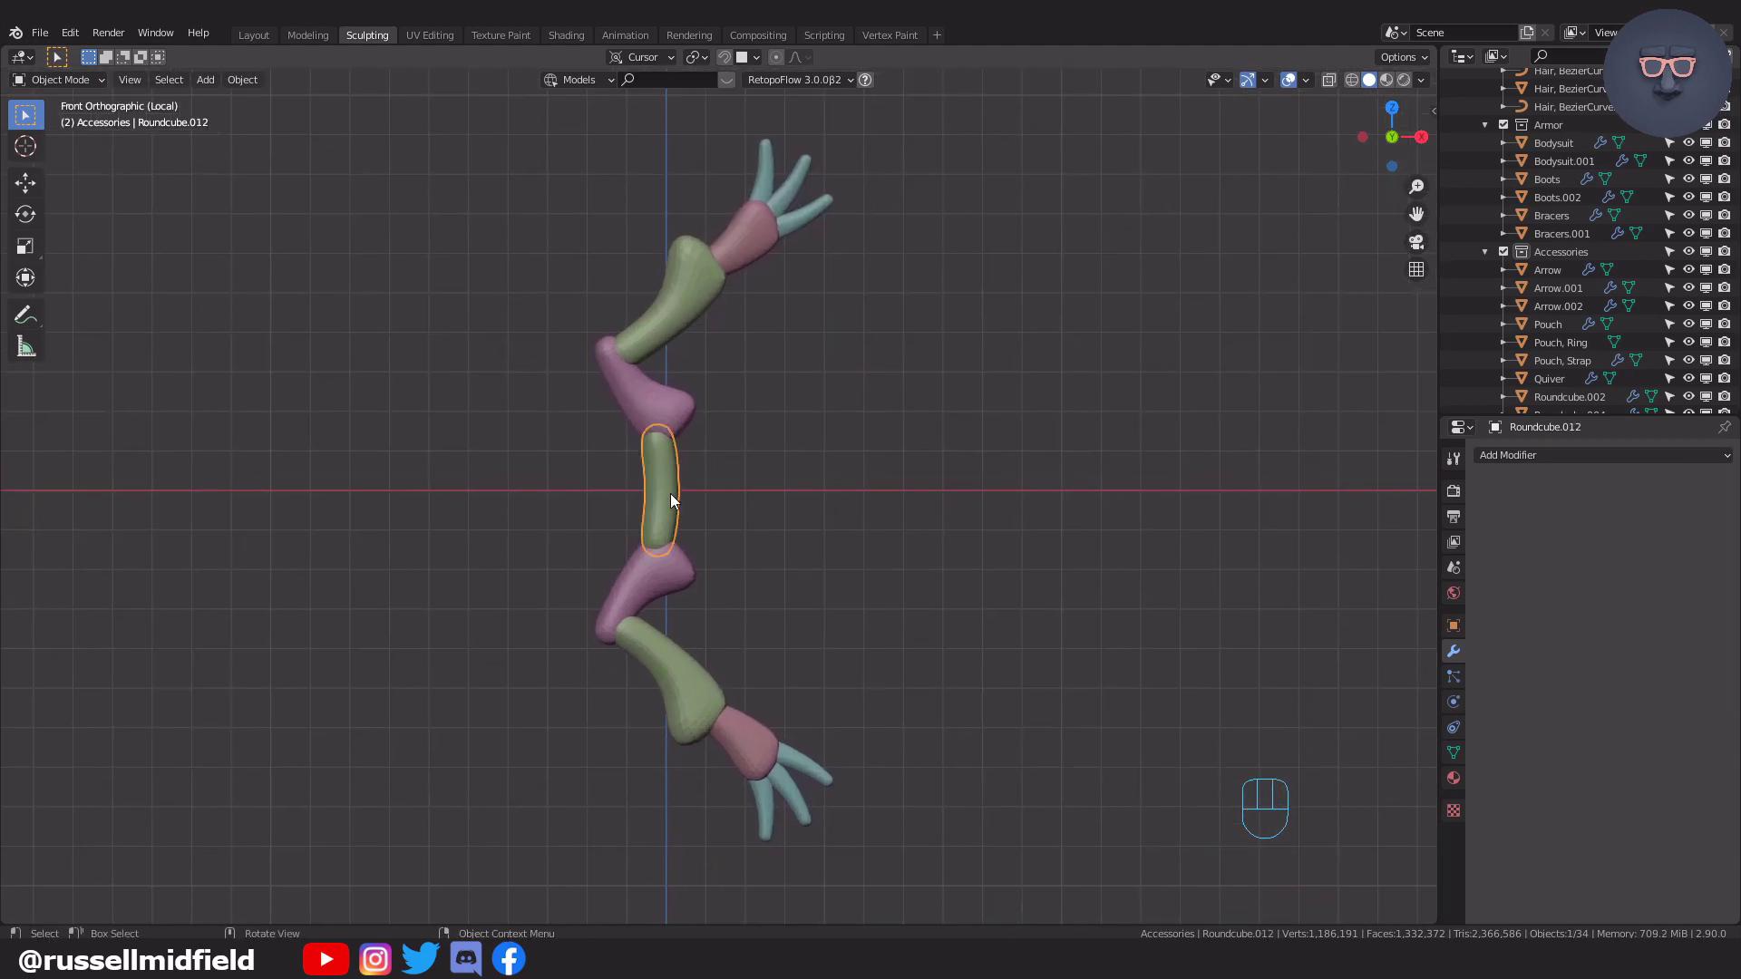
left_click(679, 415, "shift")
left_click(677, 315, "shift")
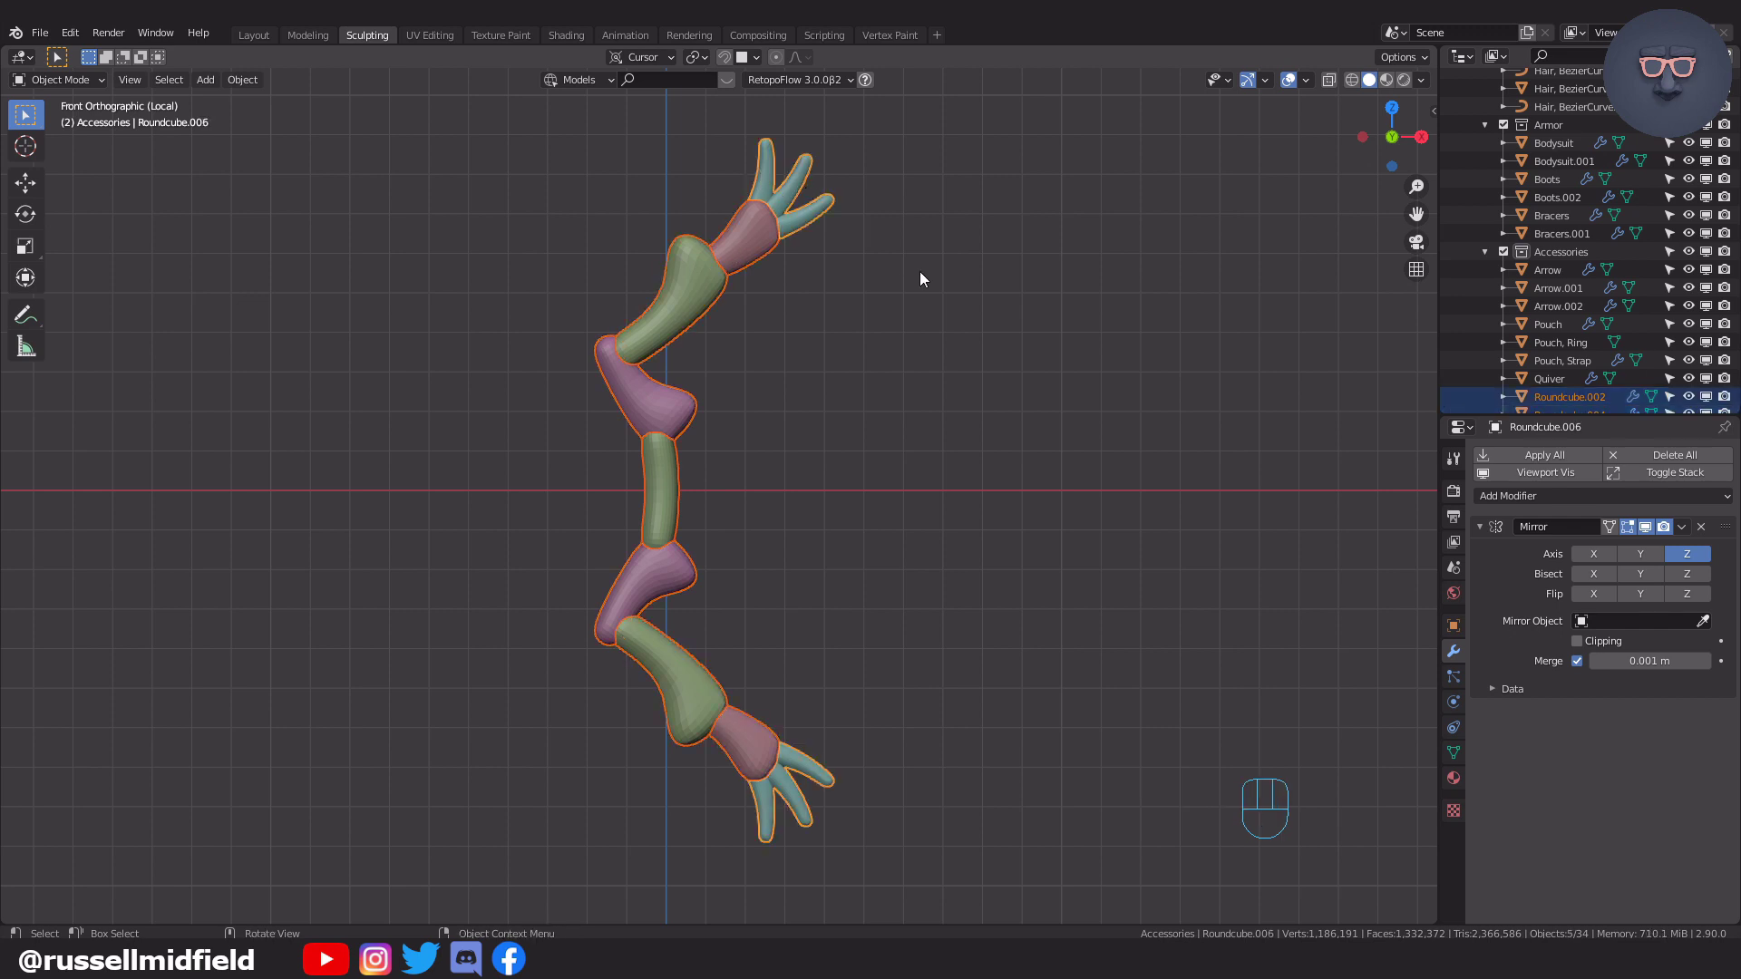
key("ctrl+j")
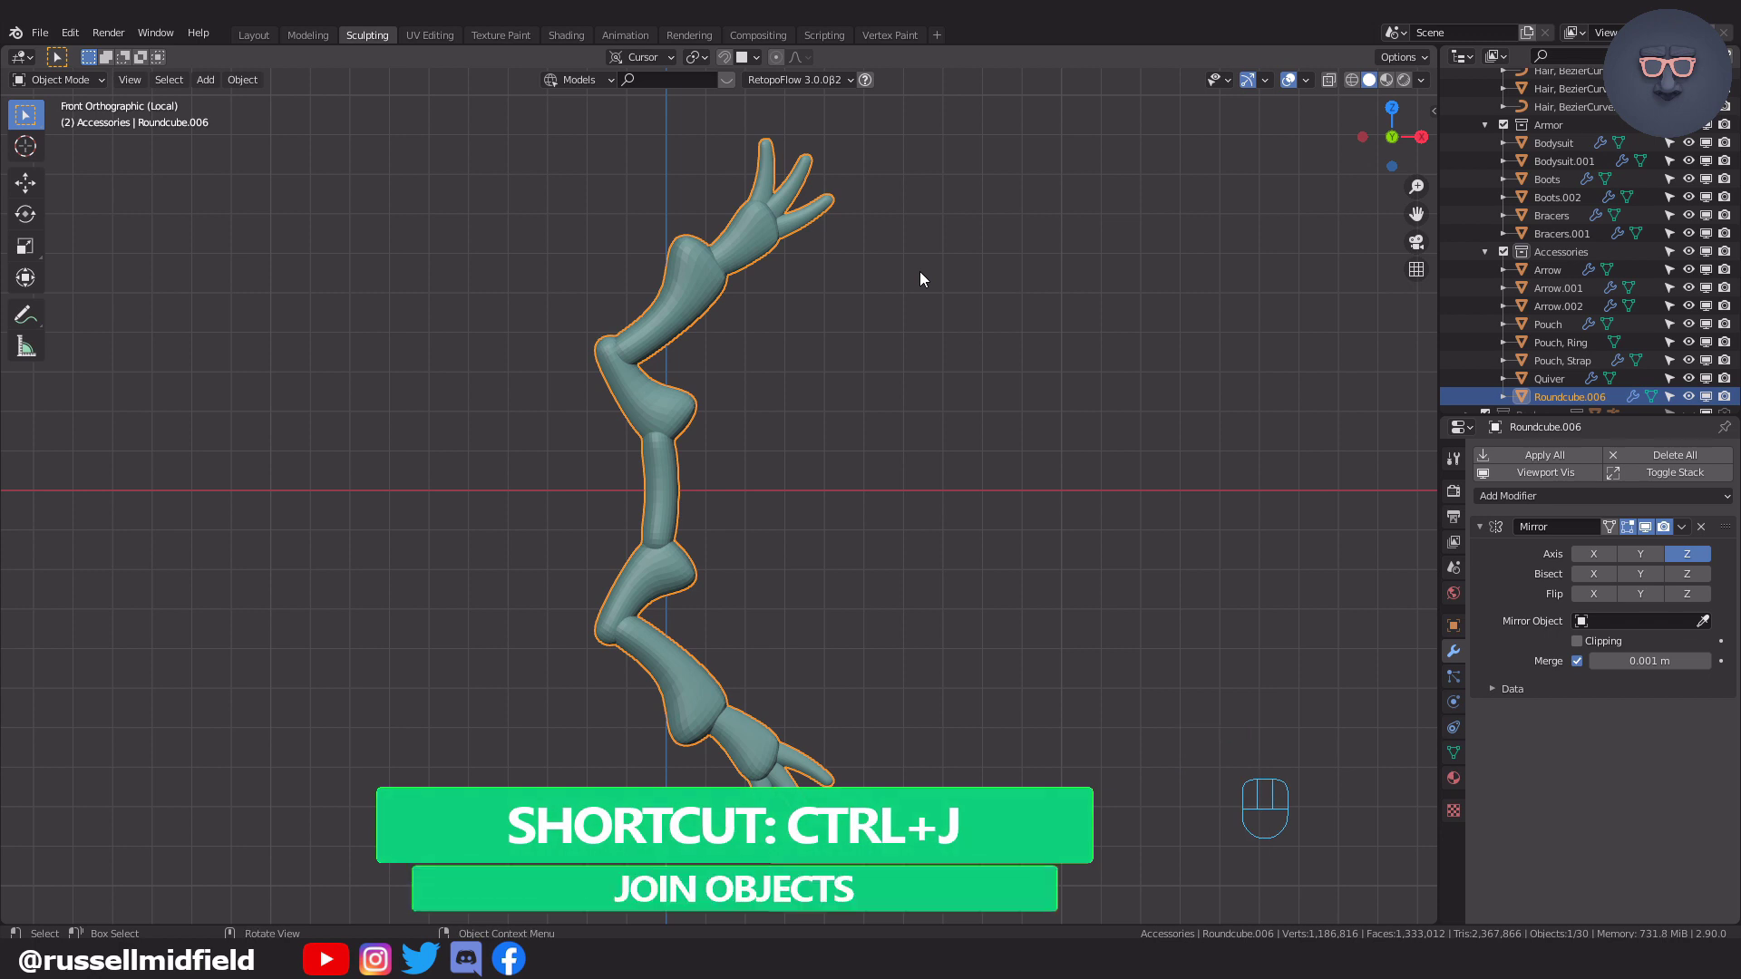
key("Tab")
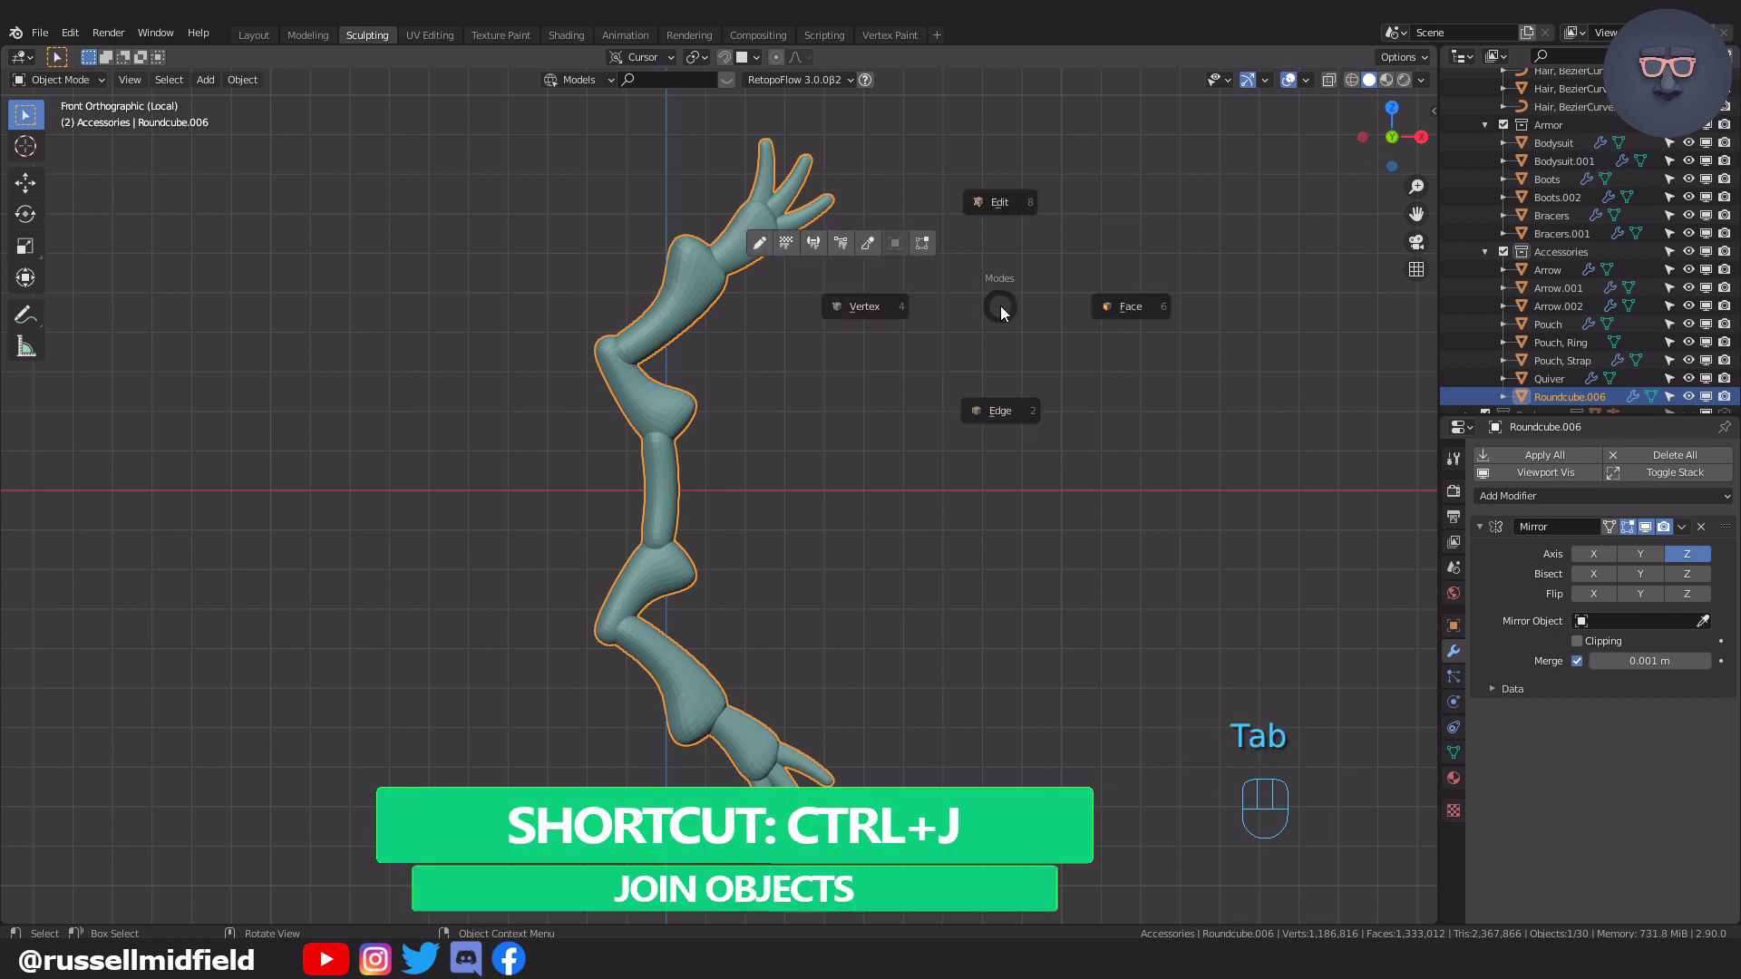
left_click(862, 243)
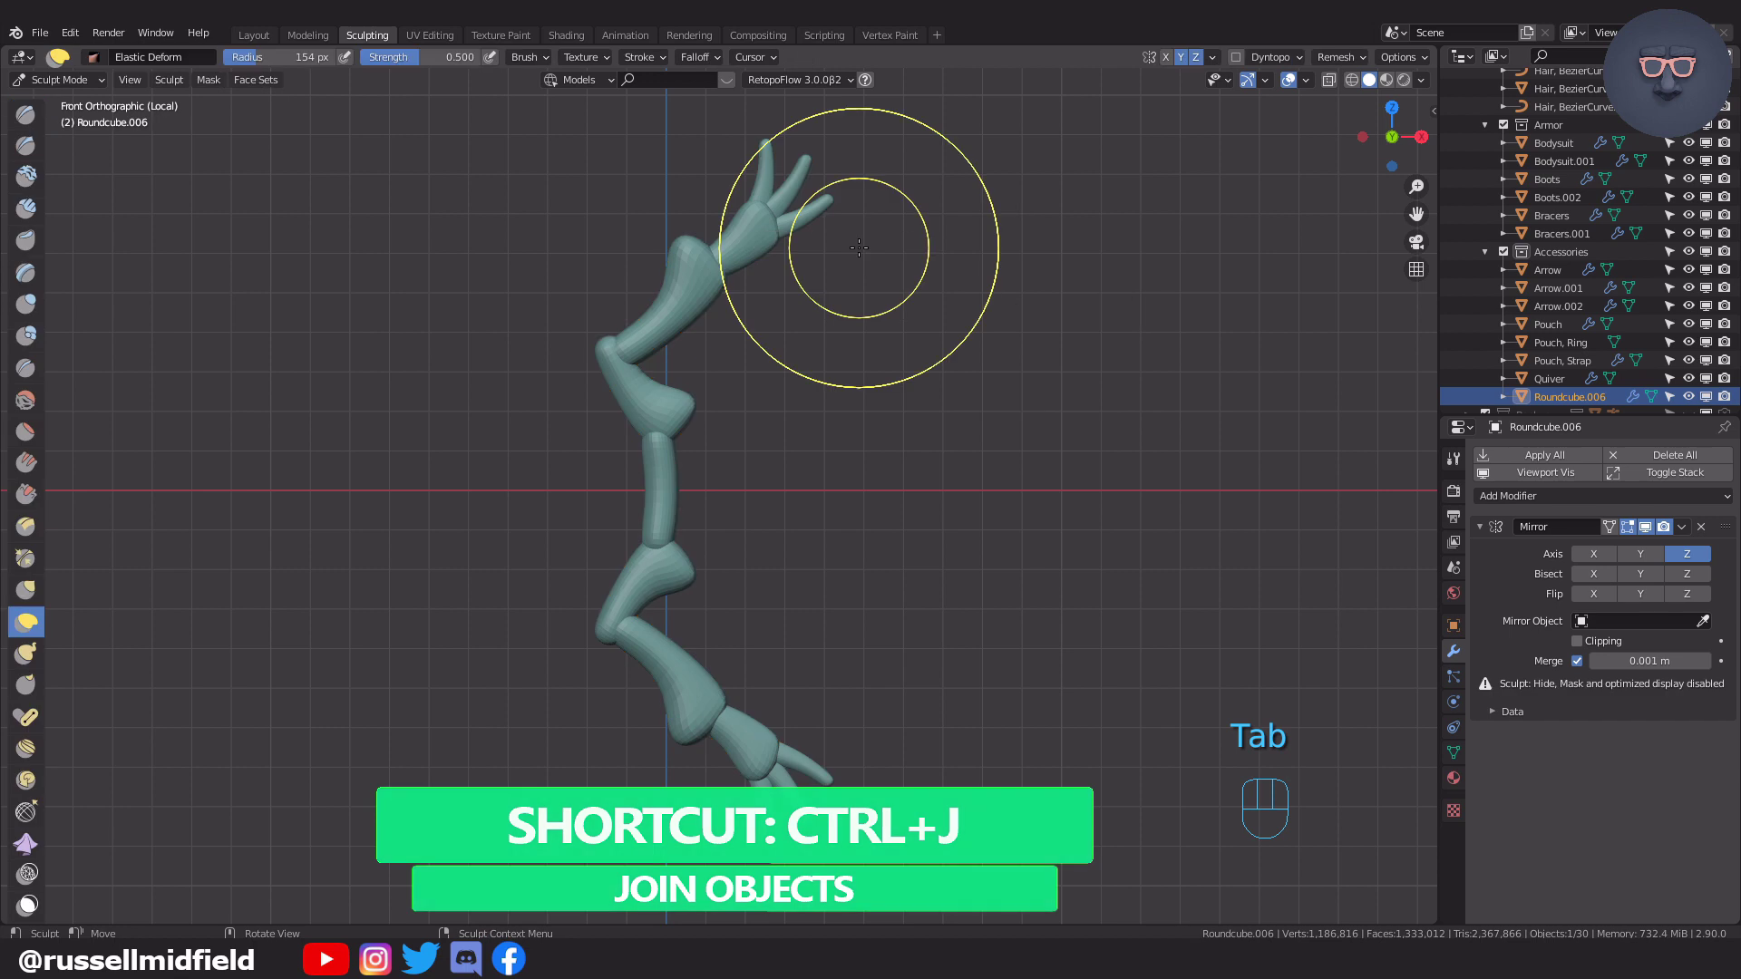
Try a voxel remesh of the joined bow with a voxel size of 0.05 m and undo it.
left_click(1351, 56)
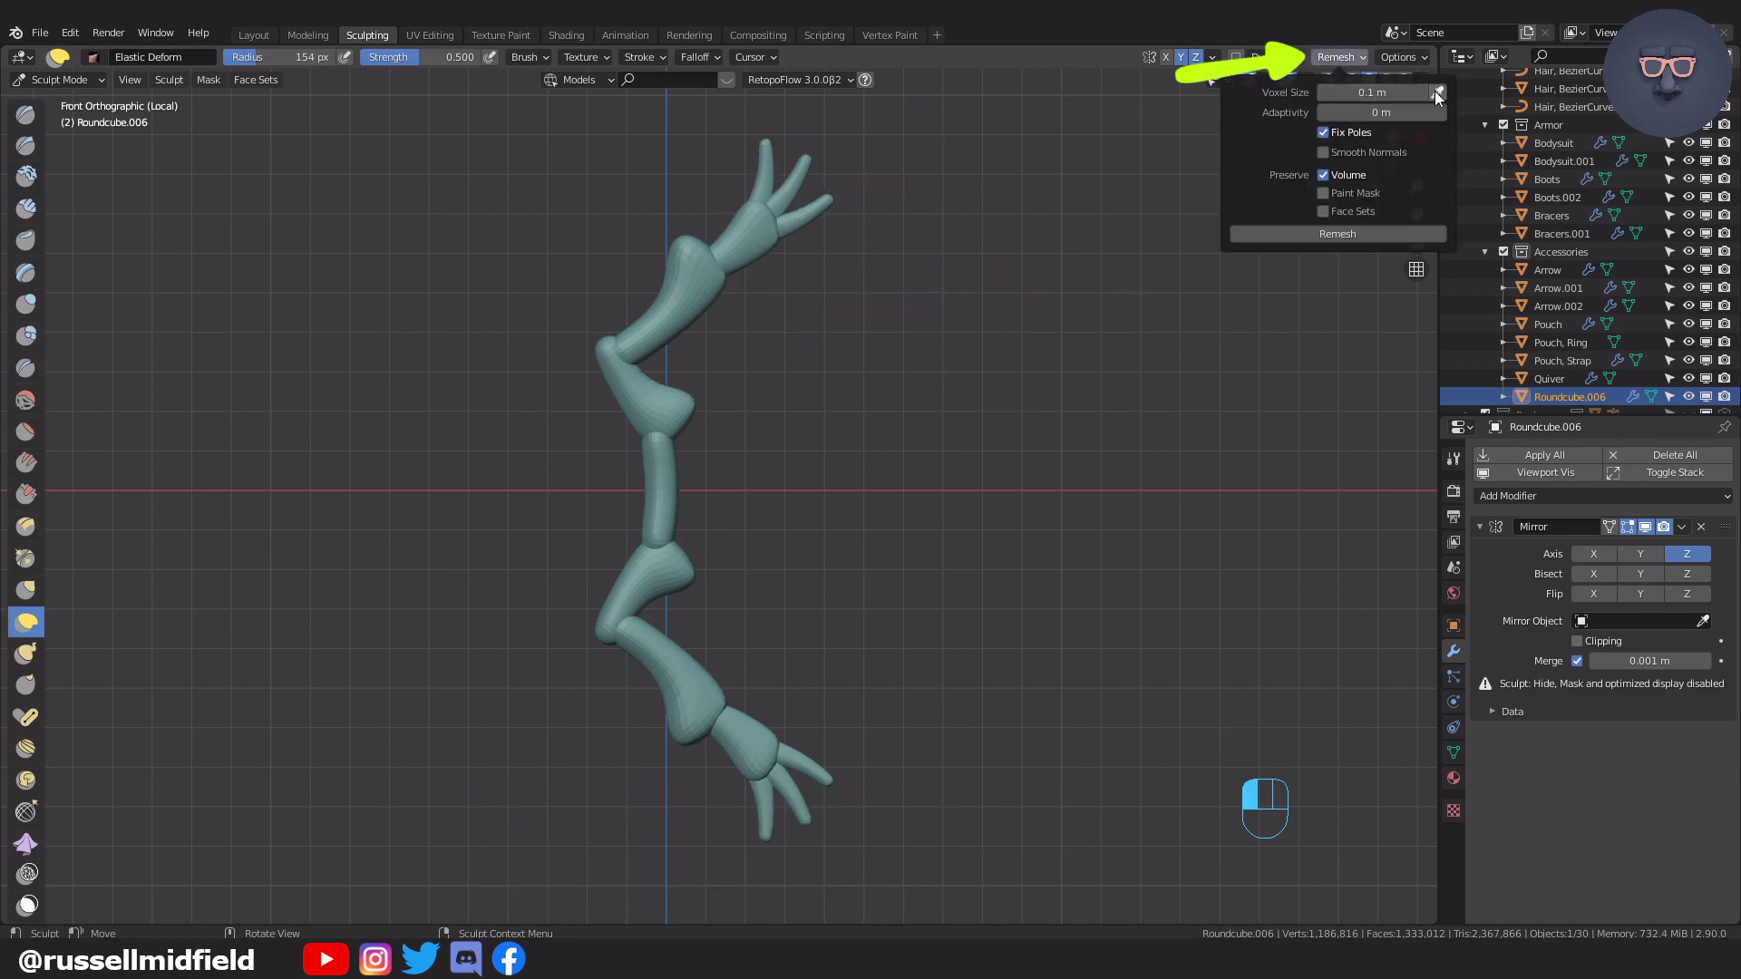
left_click(655, 412)
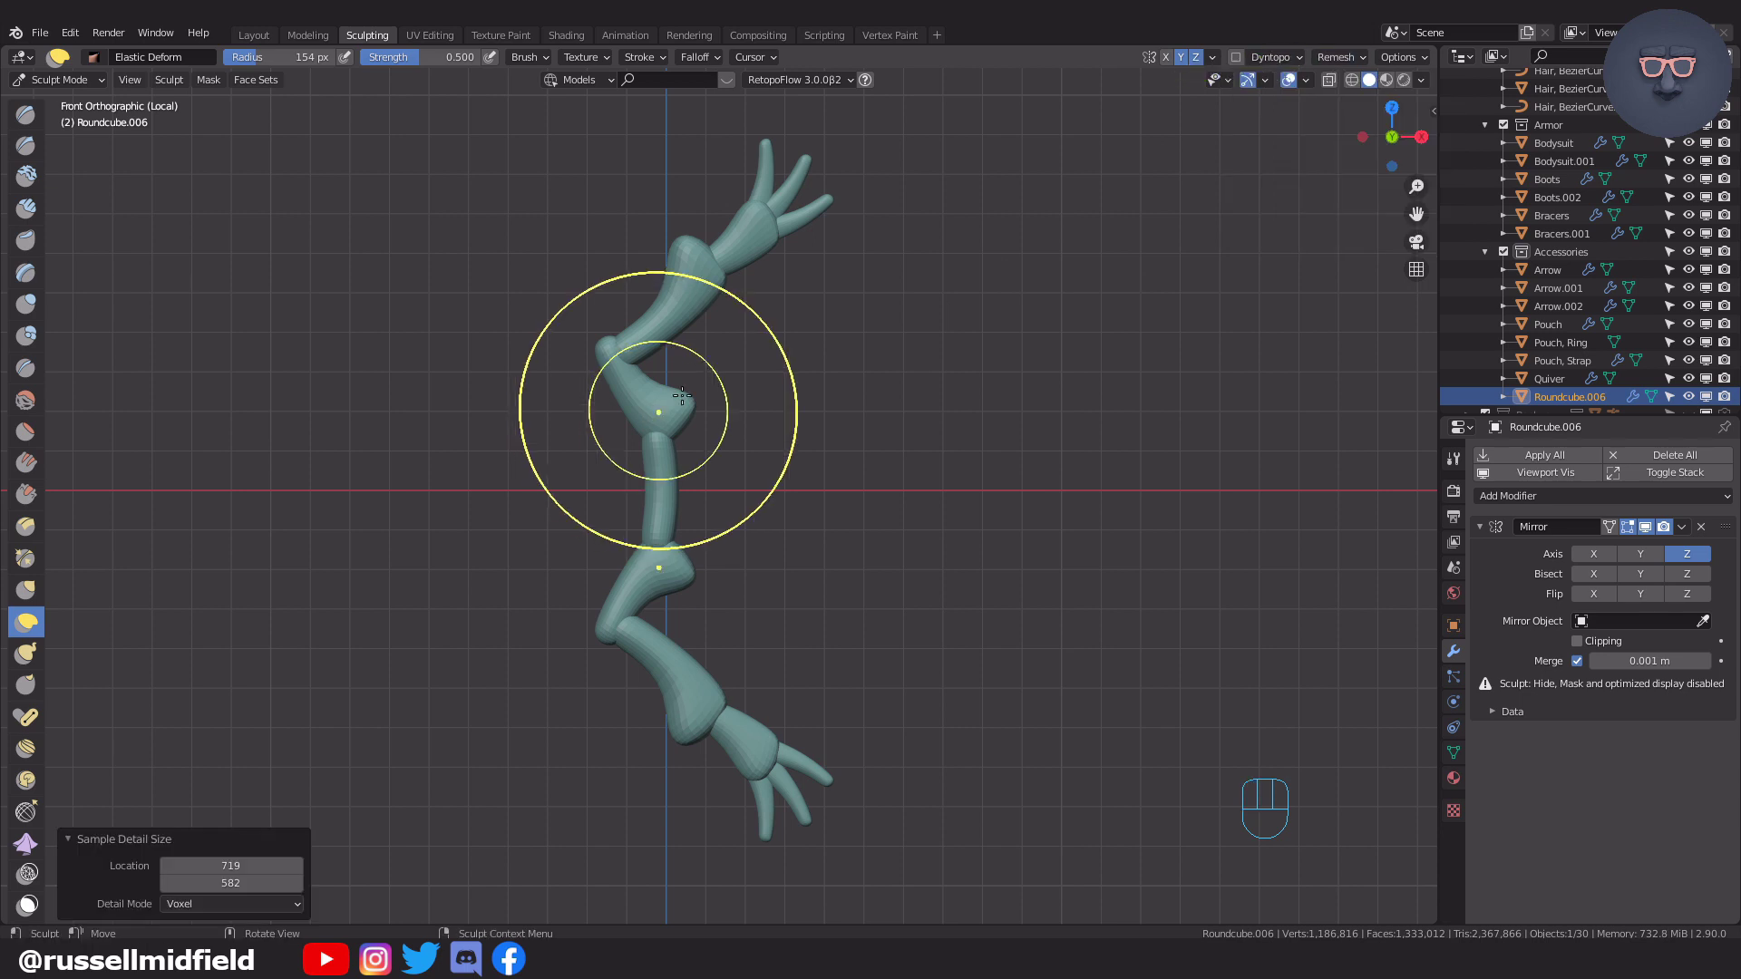
left_click(1350, 60)
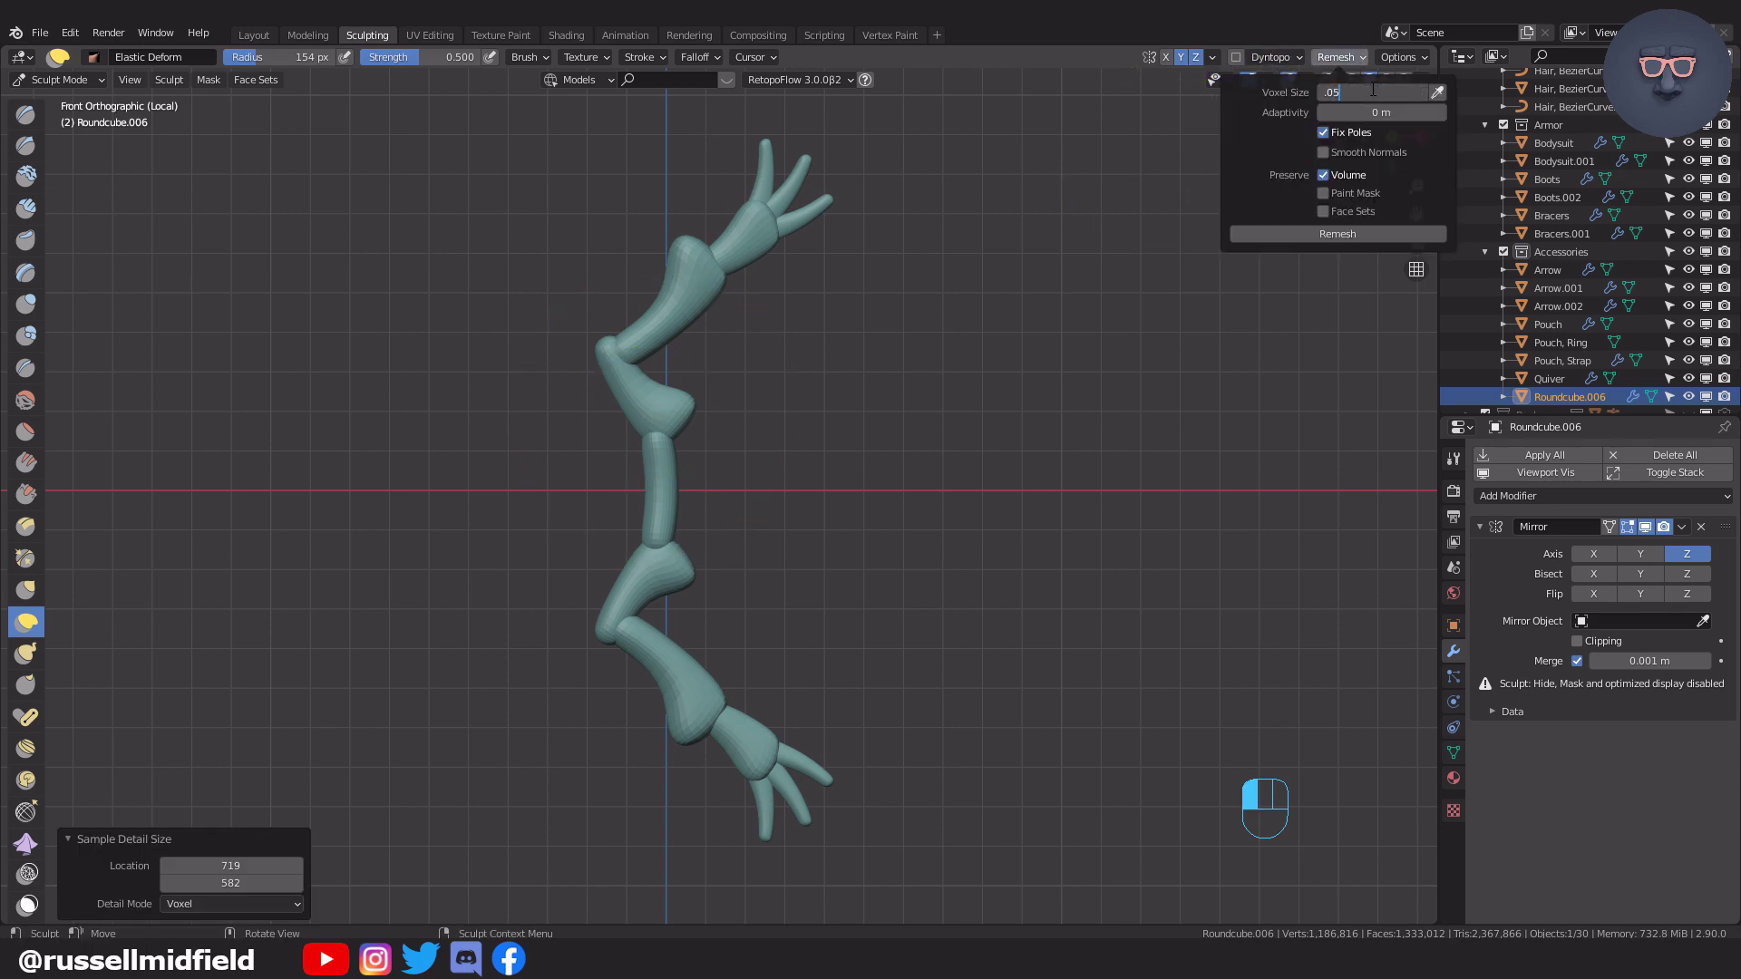
left_click(1358, 233)
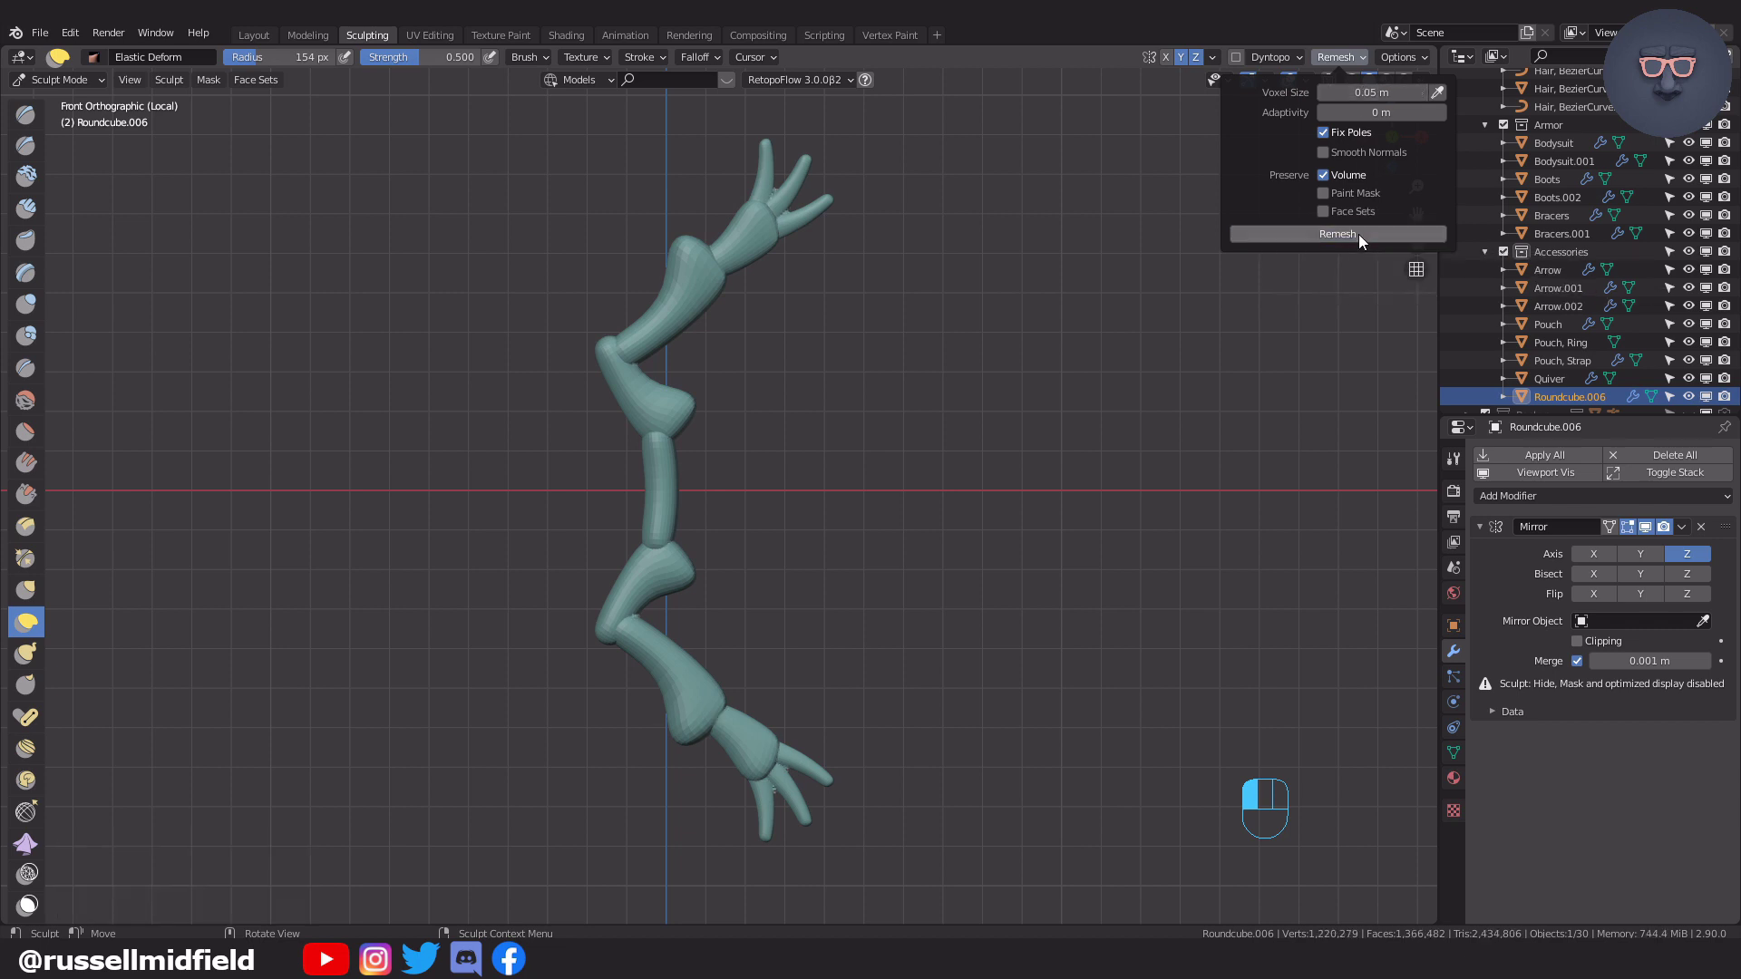
middle_click_drag(955, 283, 955, 416, "shift")
scroll(942, 421, "up", 5)
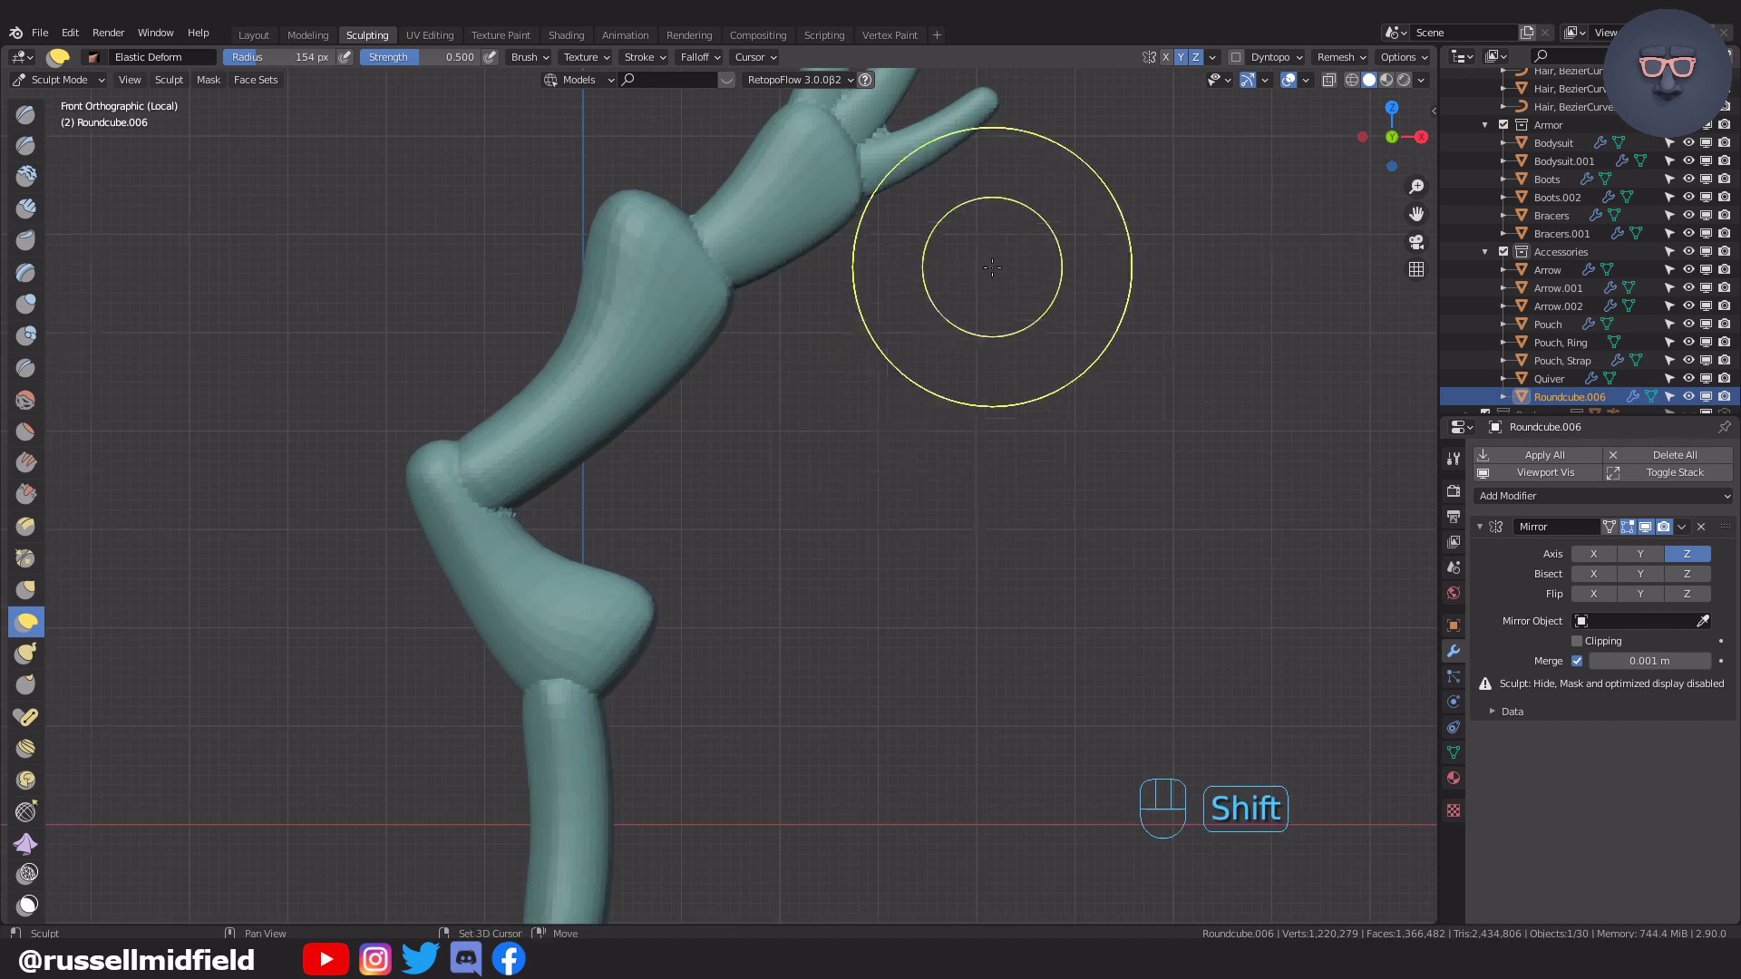
middle_click_drag(991, 266, 892, 537, "shift")
scroll(892, 526, "up", 1)
scroll(892, 525, "up", 1)
key("ctrl+z")
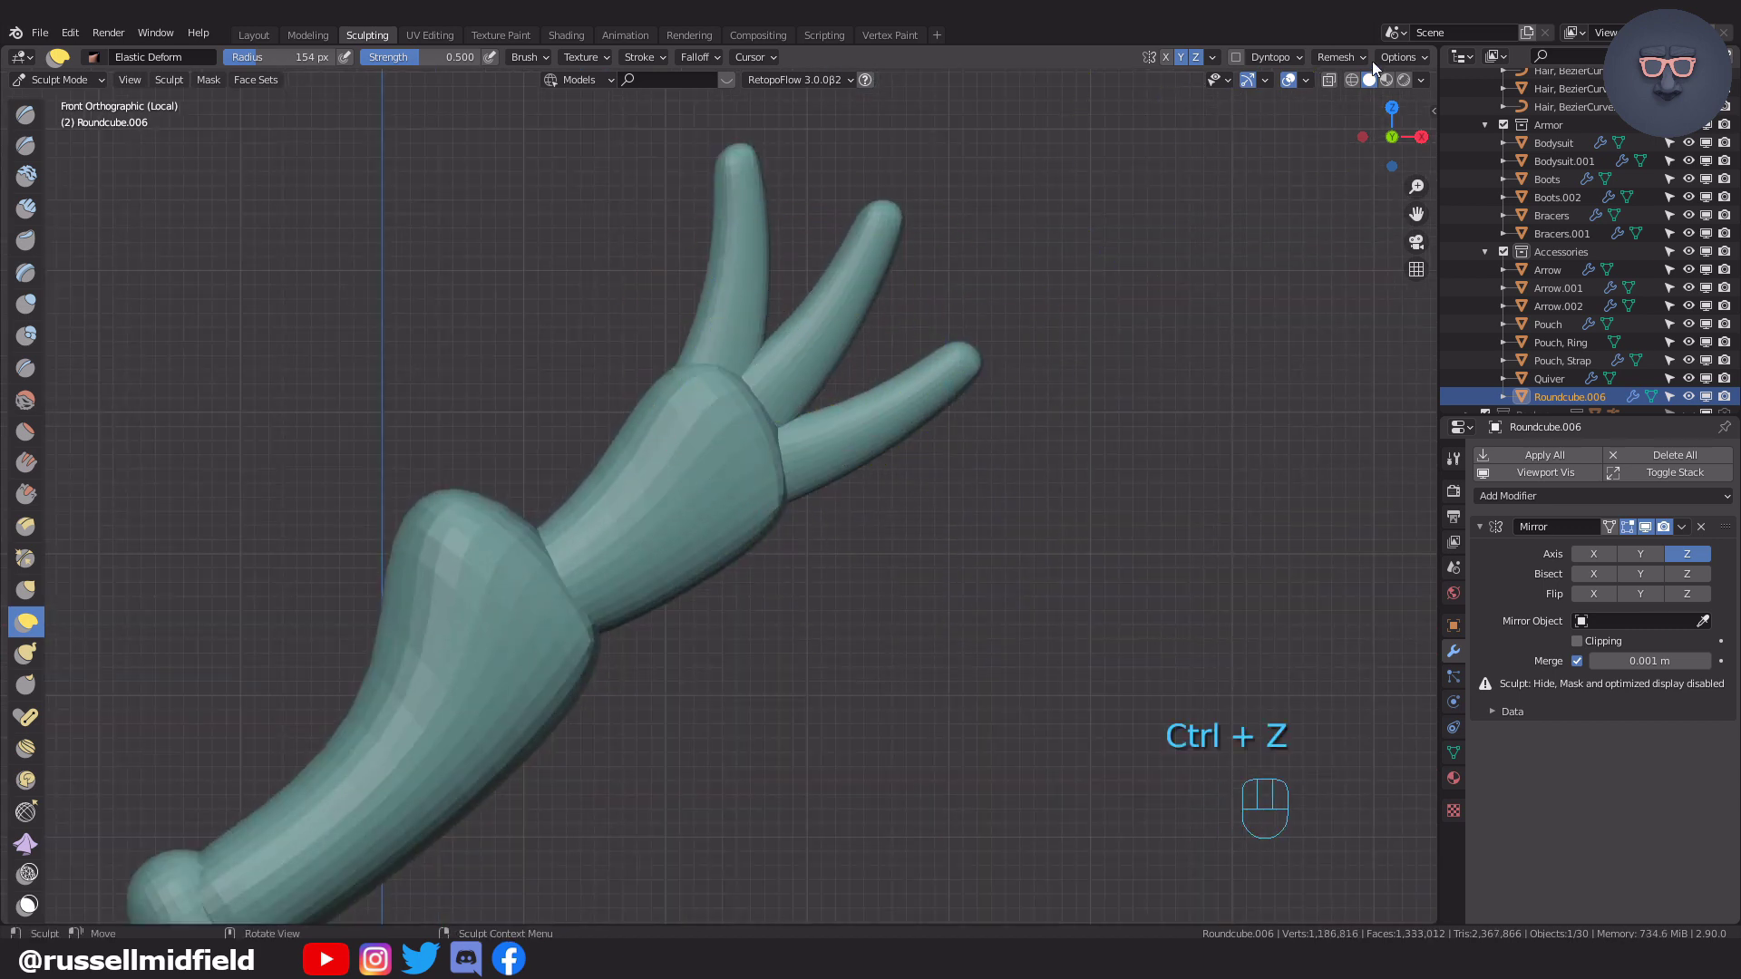
Remesh the bow with a voxel size finer than 0.05 m to fuse its segments.
left_click(1361, 61)
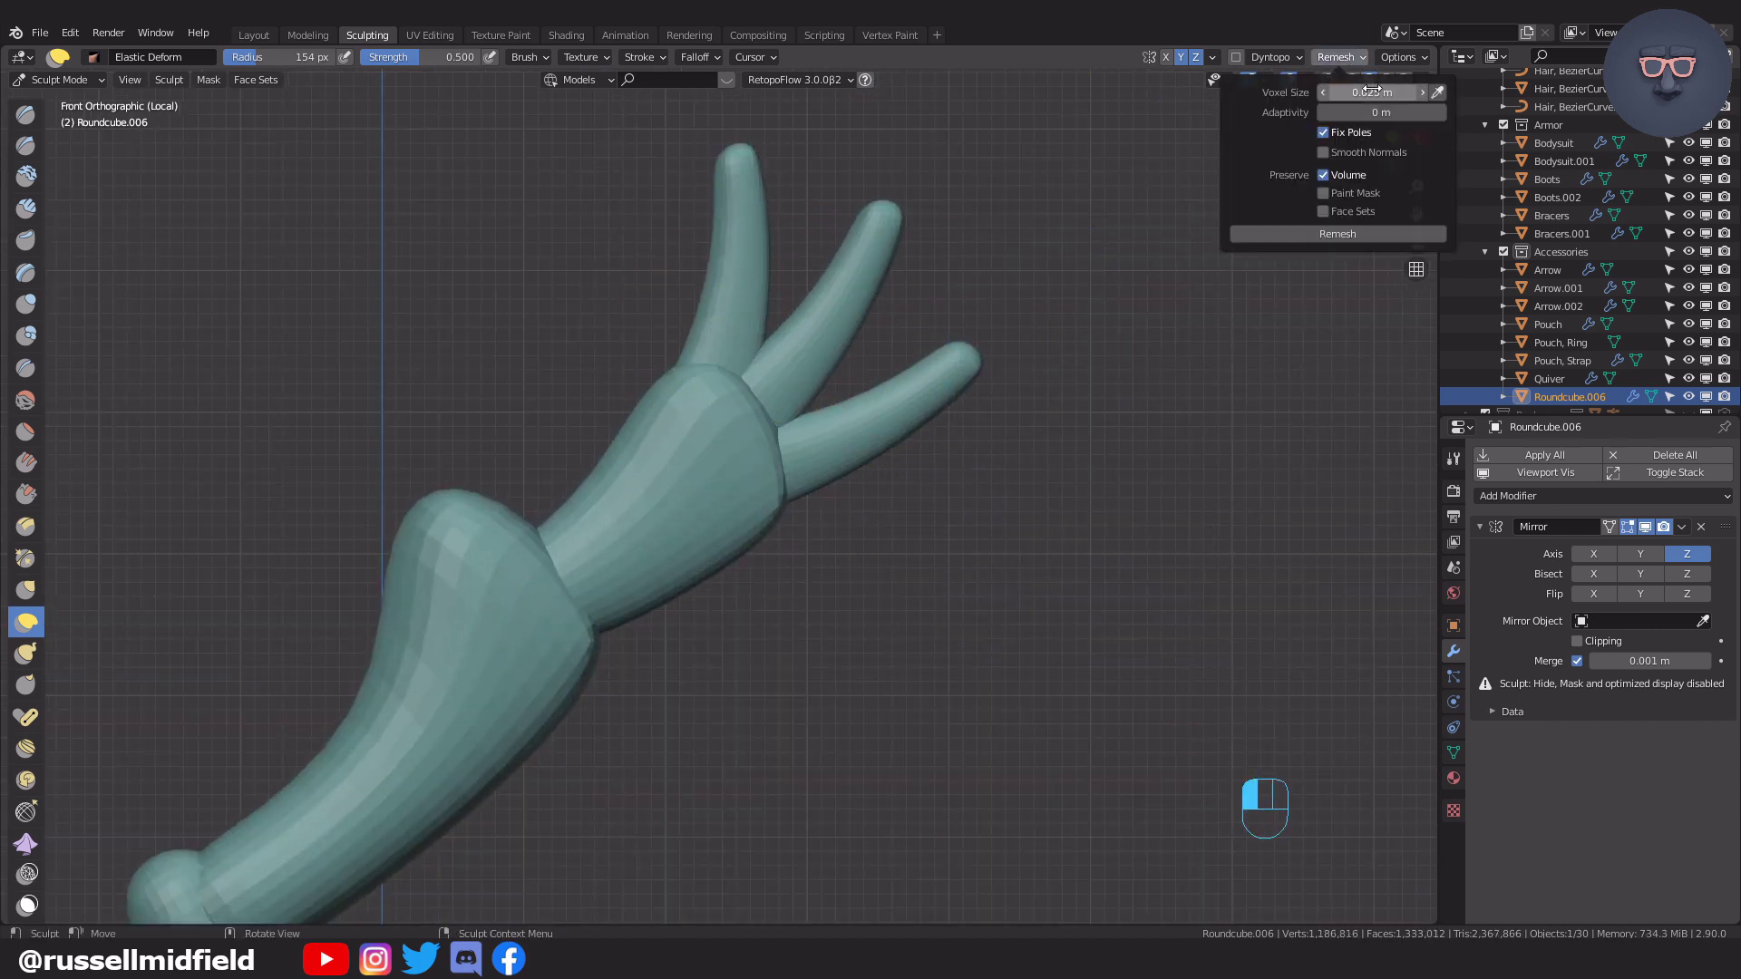
left_click(1334, 232)
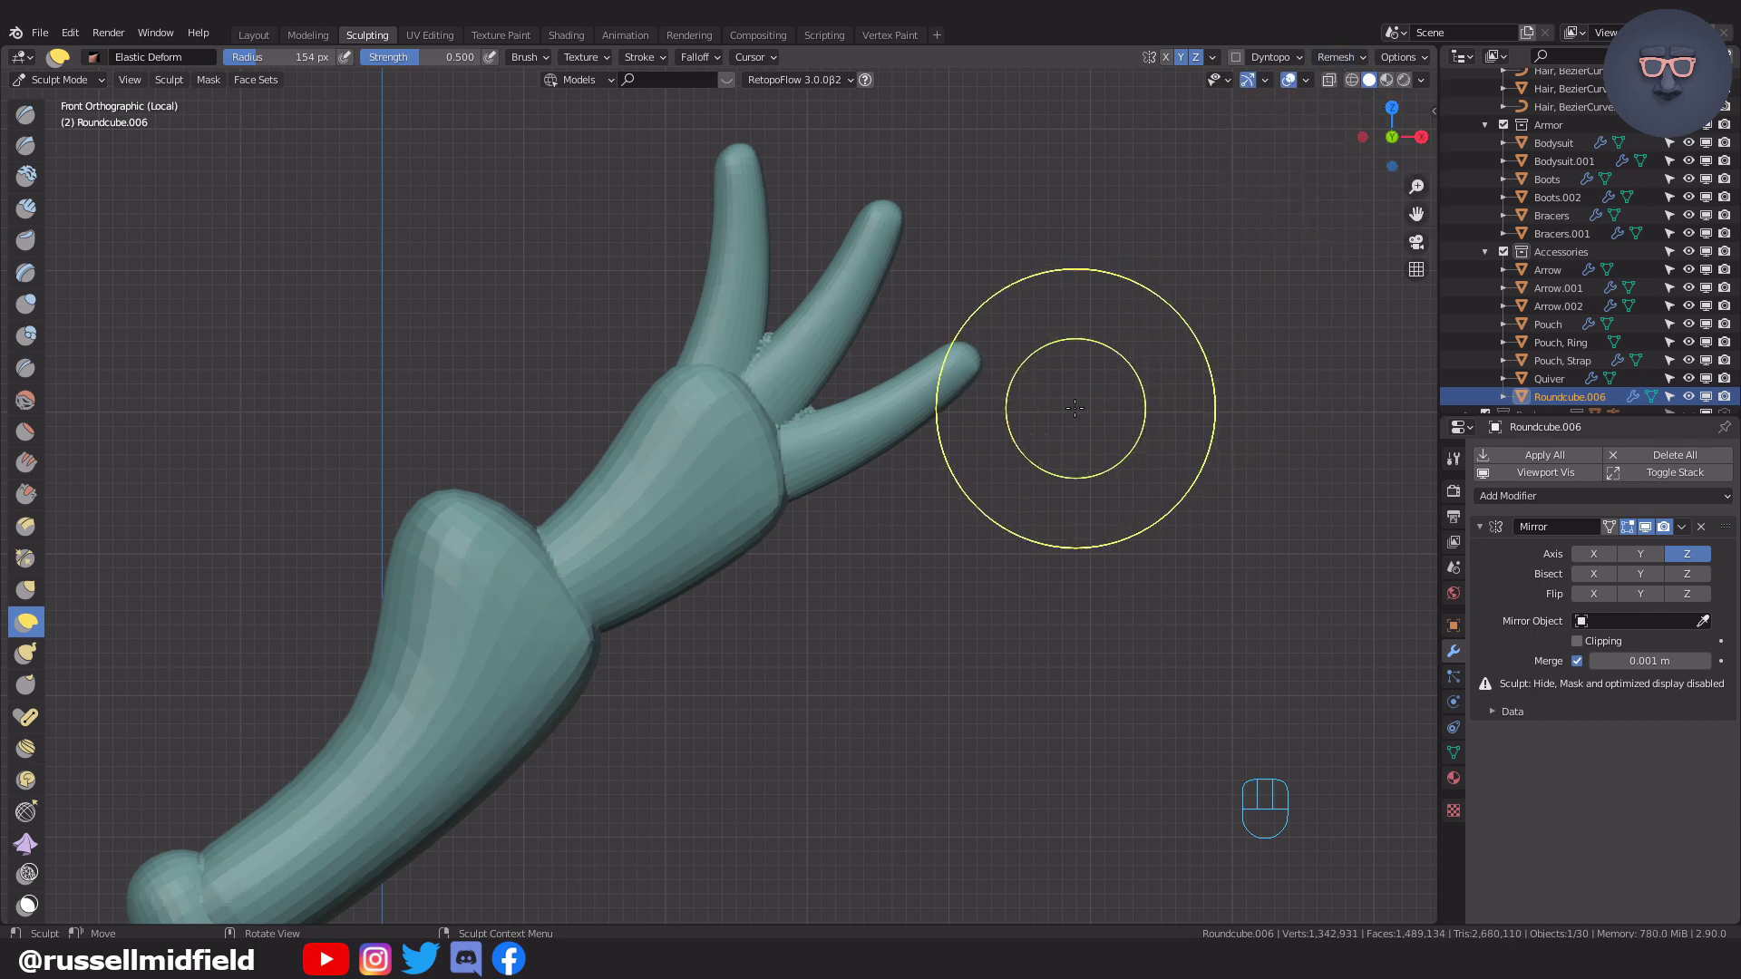
scroll(999, 475, "down", 3)
middle_click_drag(999, 474, 983, 419, "shift")
scroll(984, 420, "up", 2)
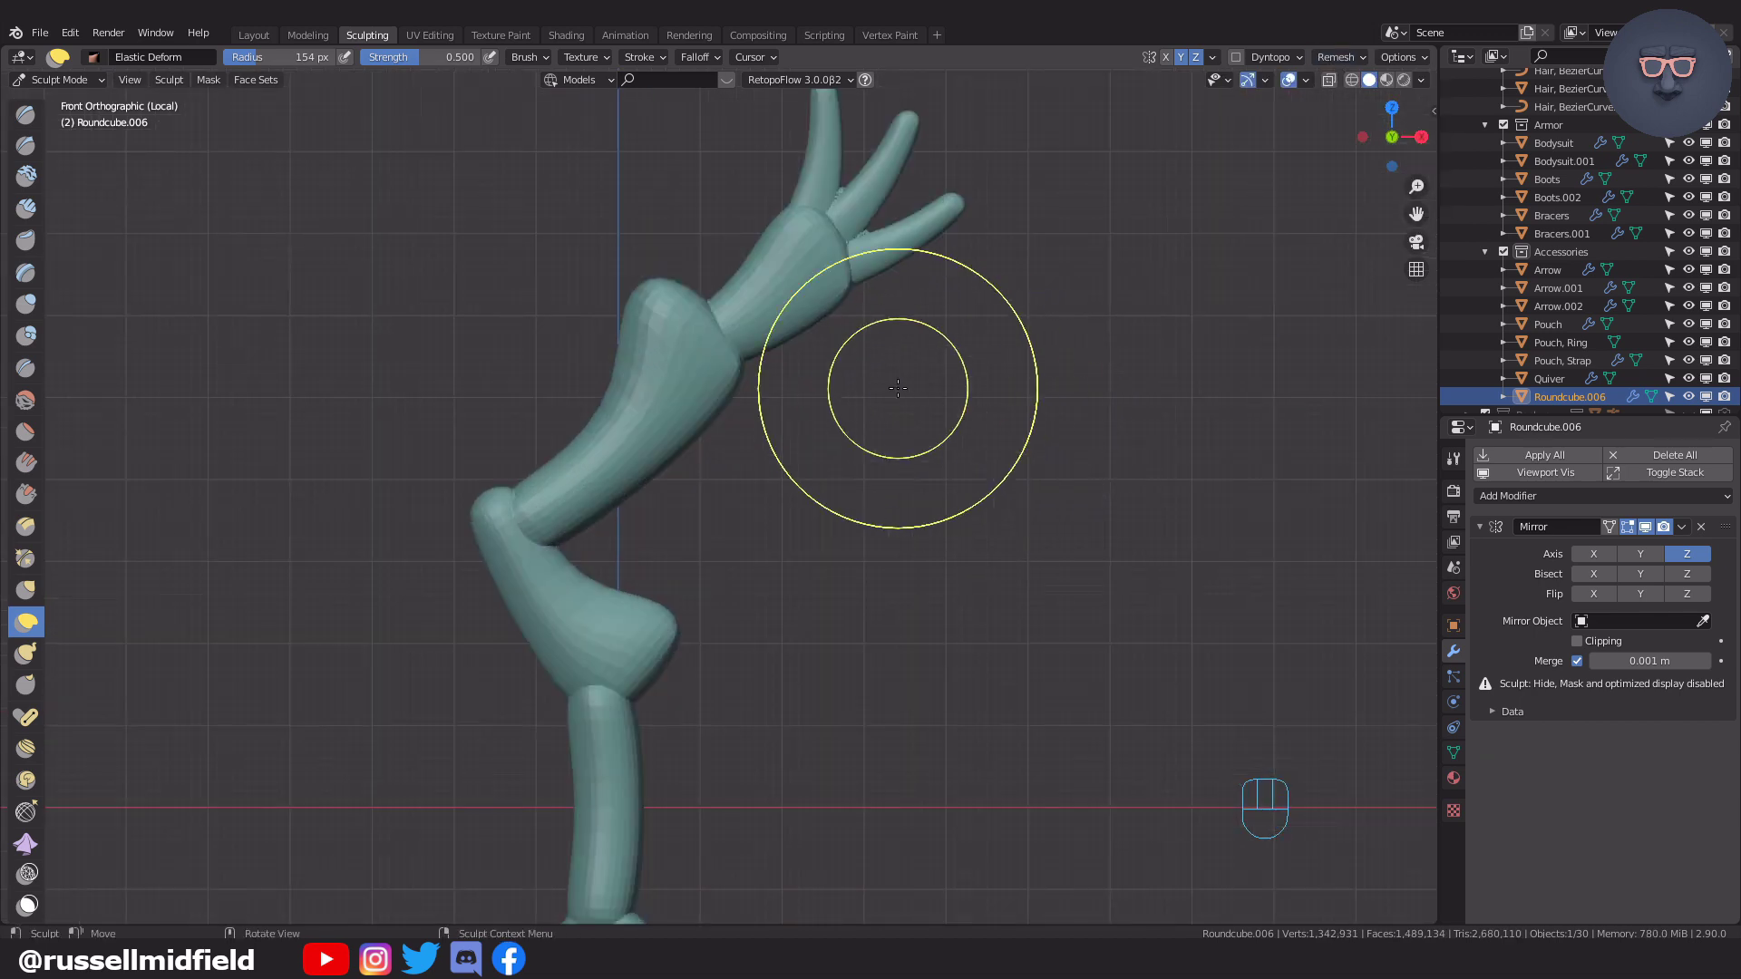
Smooth the seams between the limb segments and at the prong bases so they blend together.
mouse_move(744, 318)
left_mouse_down("shift")
mouse_move(731, 293)
mouse_move(654, 339)
left_mouse_up("shift")
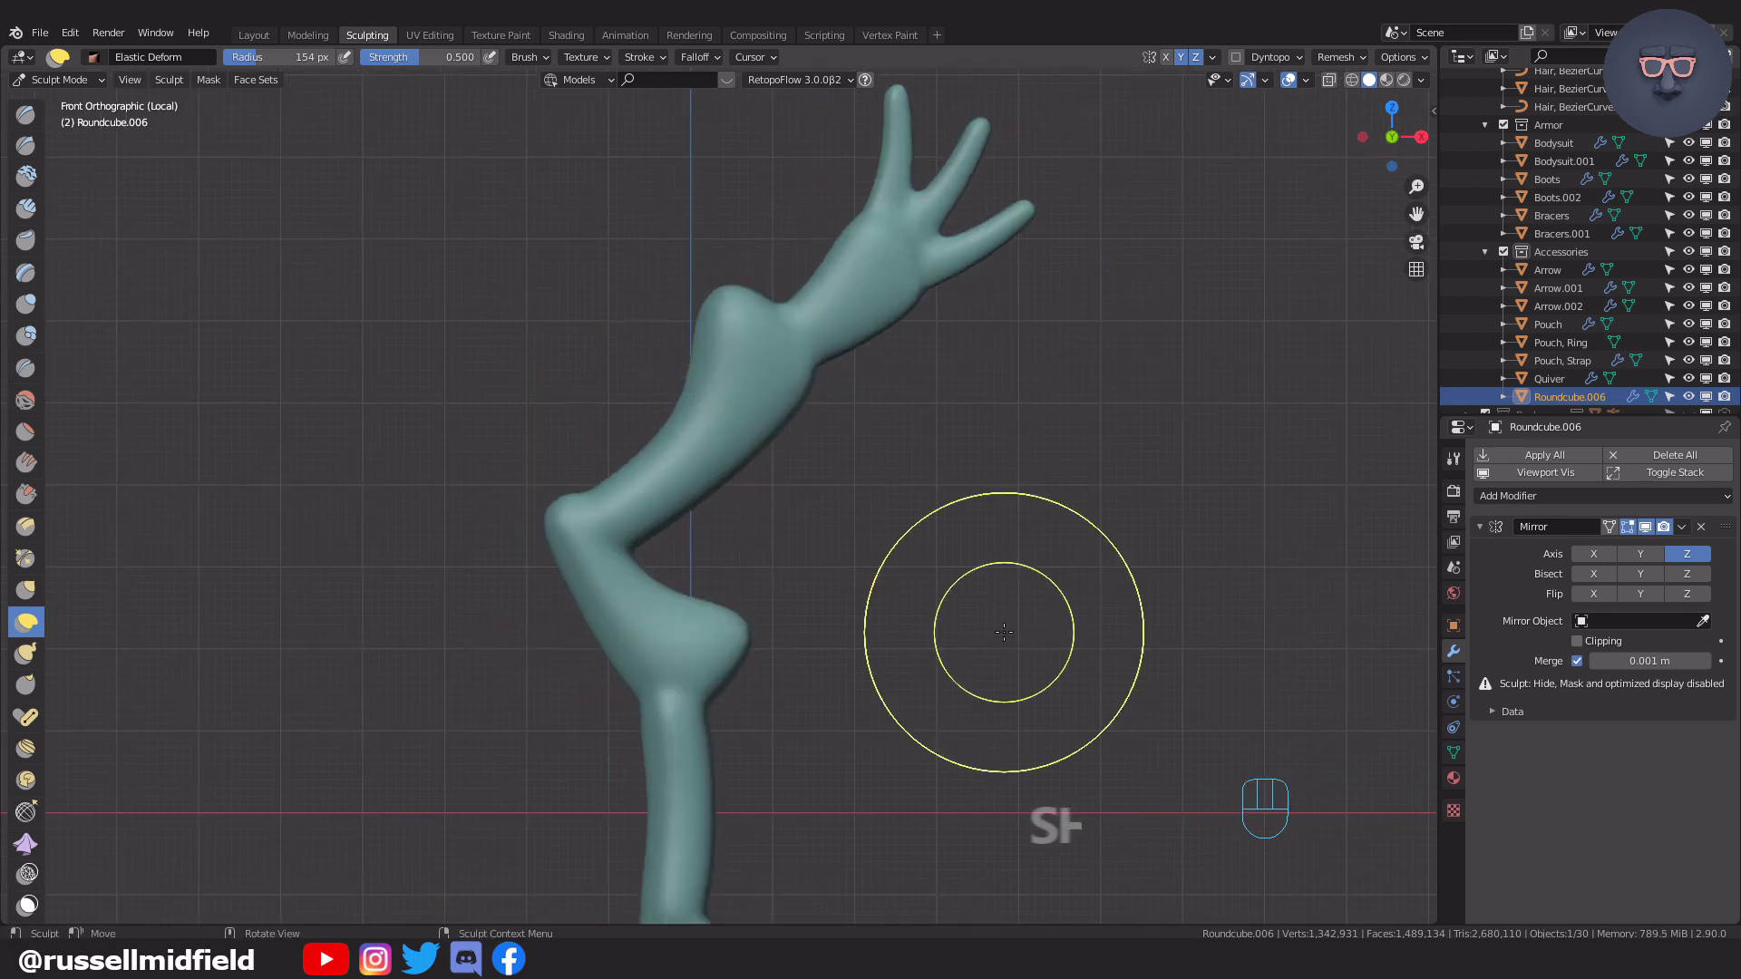
scroll(1003, 629, "down", 4)
mouse_move(900, 643)
middle_mouse_down()
mouse_move(1170, 626)
mouse_move(812, 614)
mouse_move(820, 478)
mouse_move(896, 496)
middle_mouse_up()
key("KP_1")
scroll(820, 478, "up", 4)
scroll(897, 497, "up", 3)
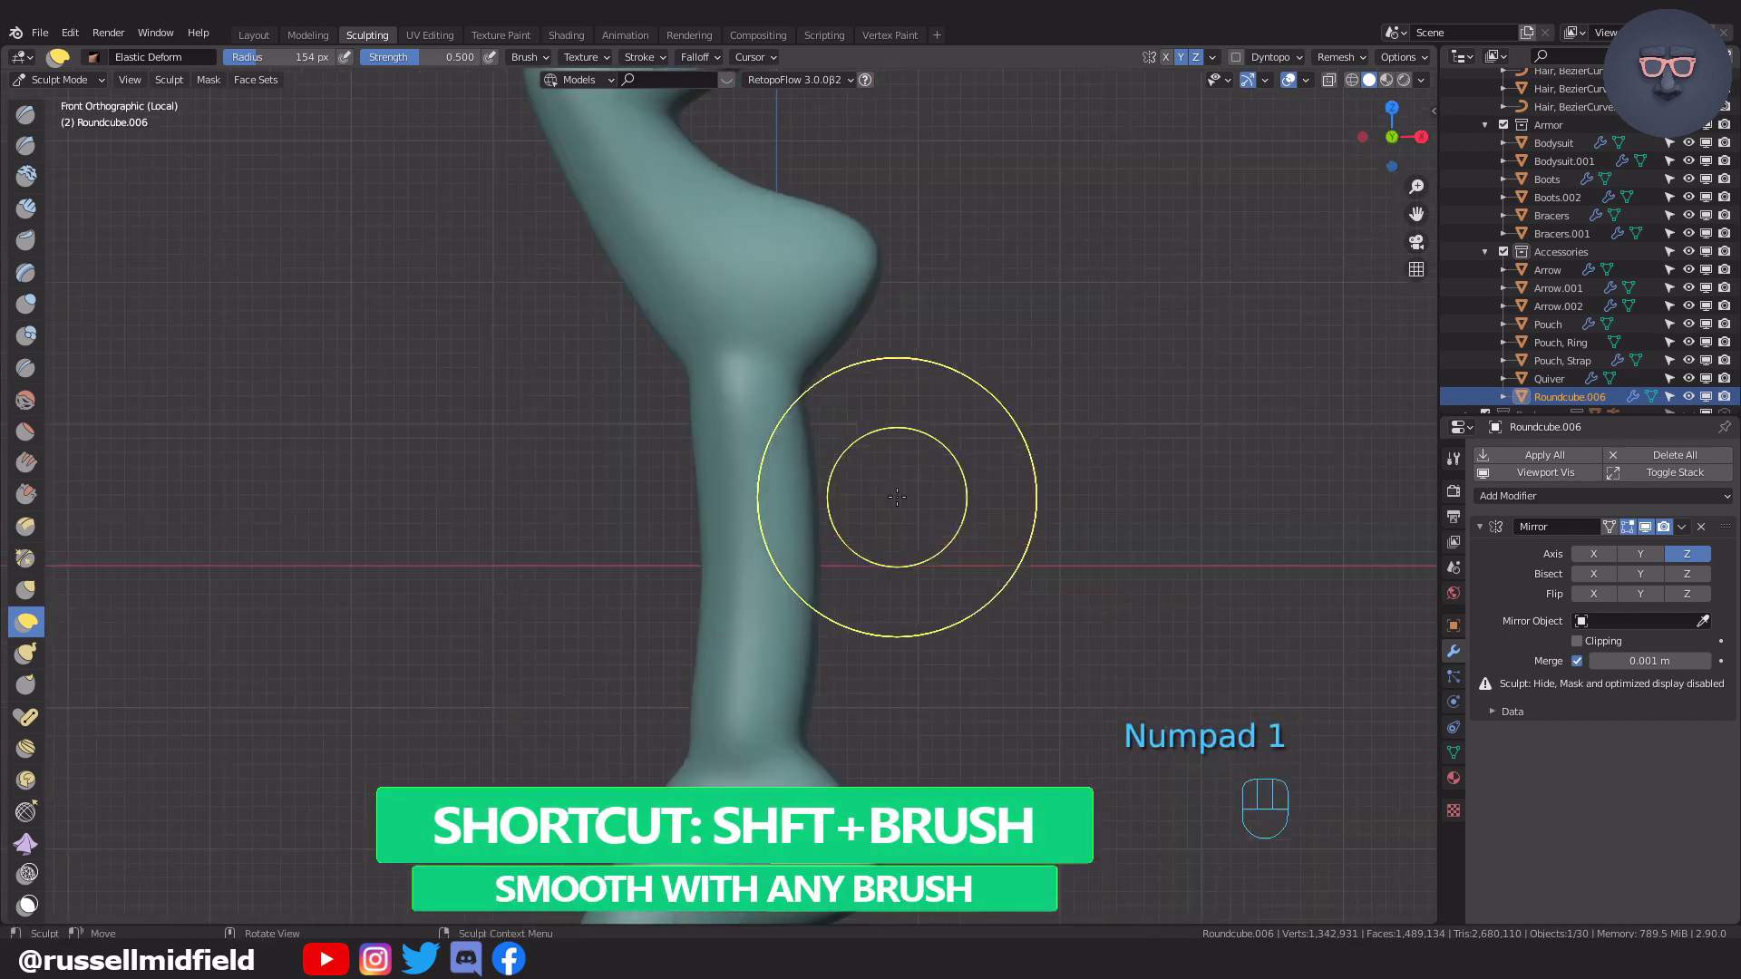
Refine the handle's outline with Elastic Deform and smooth its surface and its transitions into the limbs.
left_click_drag(826, 554, 806, 477)
mouse_move(735, 696)
left_mouse_down("shift")
mouse_move(726, 733)
mouse_move(730, 699)
left_mouse_up("shift")
key("f")
left_click(746, 471)
key("s")
mouse_move(745, 430)
left_mouse_down()
mouse_move(746, 555)
mouse_move(750, 462)
left_mouse_up()
key("f")
left_click(769, 625)
left_click_drag(742, 671, 739, 694, "shift")
middle_click_drag(770, 612, 846, 578)
key("KP_1")
Raise a lengthwise ridge along the handle's front with the inverted Crease brush and soften it by smoothing.
key("f")
left_click(726, 552)
middle_click_drag(730, 580, 762, 339, "ctrl")
key("shift+c")
key("f")
left_click(812, 344)
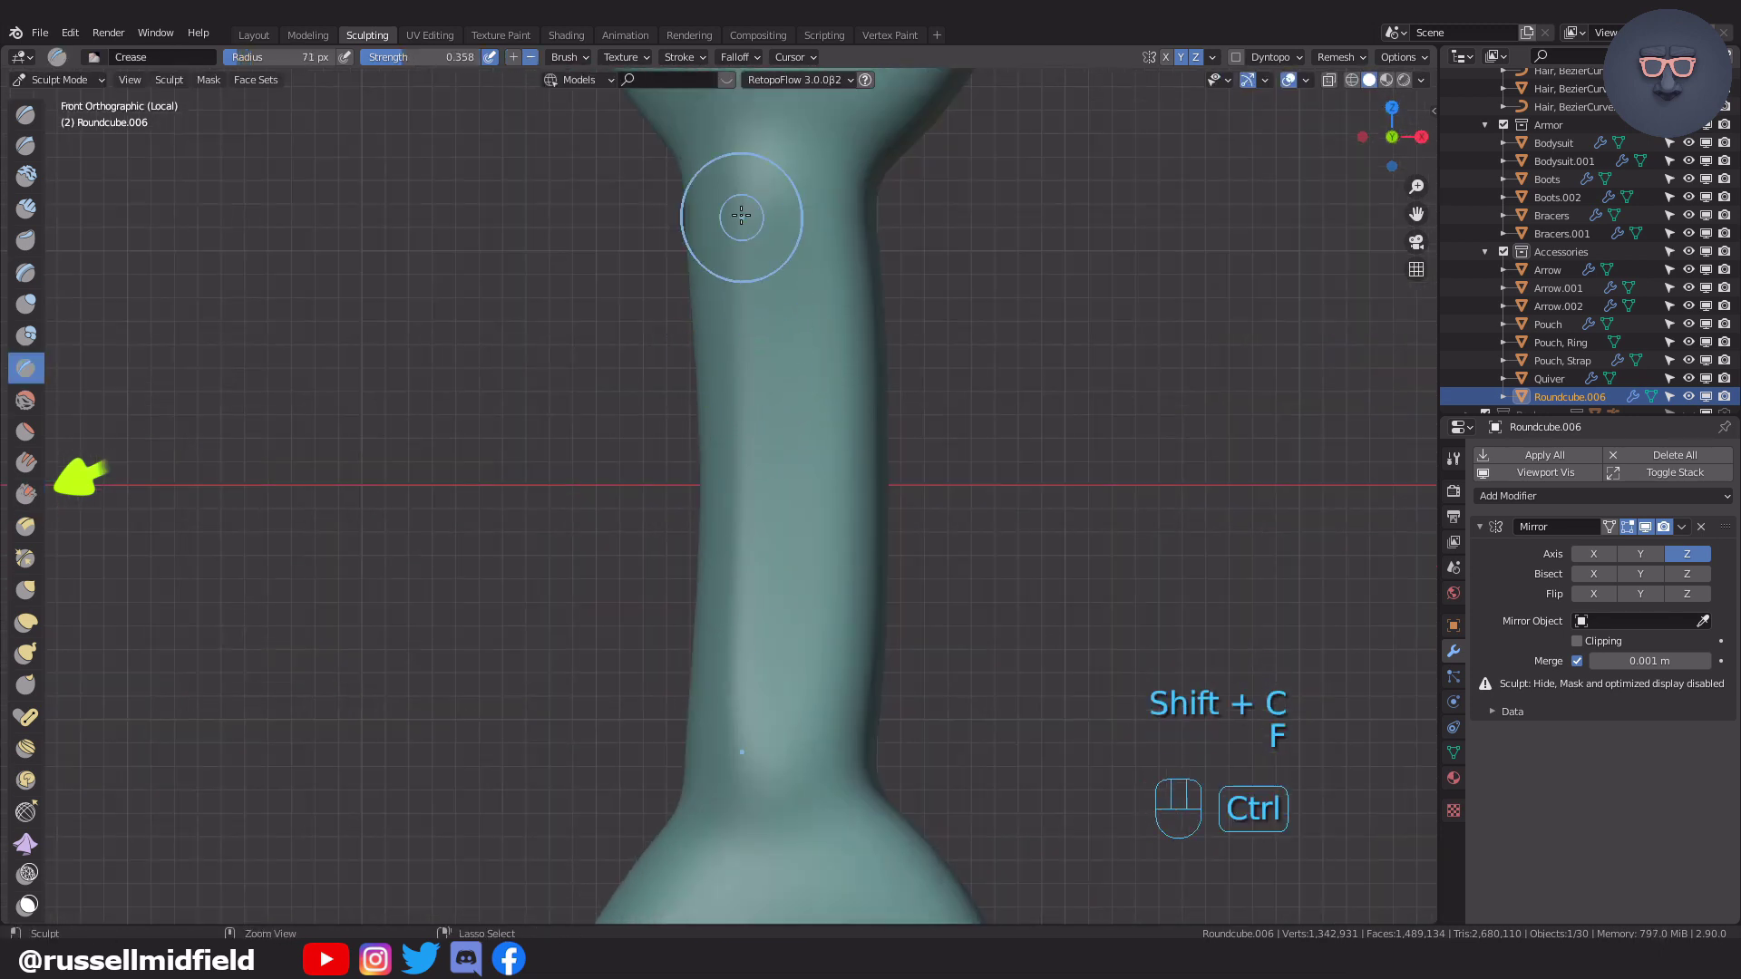
left_click_drag(739, 221, 749, 635, "ctrl")
key("f")
left_click(794, 329)
left_click_drag(748, 508, 747, 687, "shift")
left_click_drag(859, 480, 854, 362, "shift")
Carve a Crease groove around the joint between the handle and the inner limb segment, undoing the last stroke.
middle_click_drag(757, 156, 762, 448, "shift")
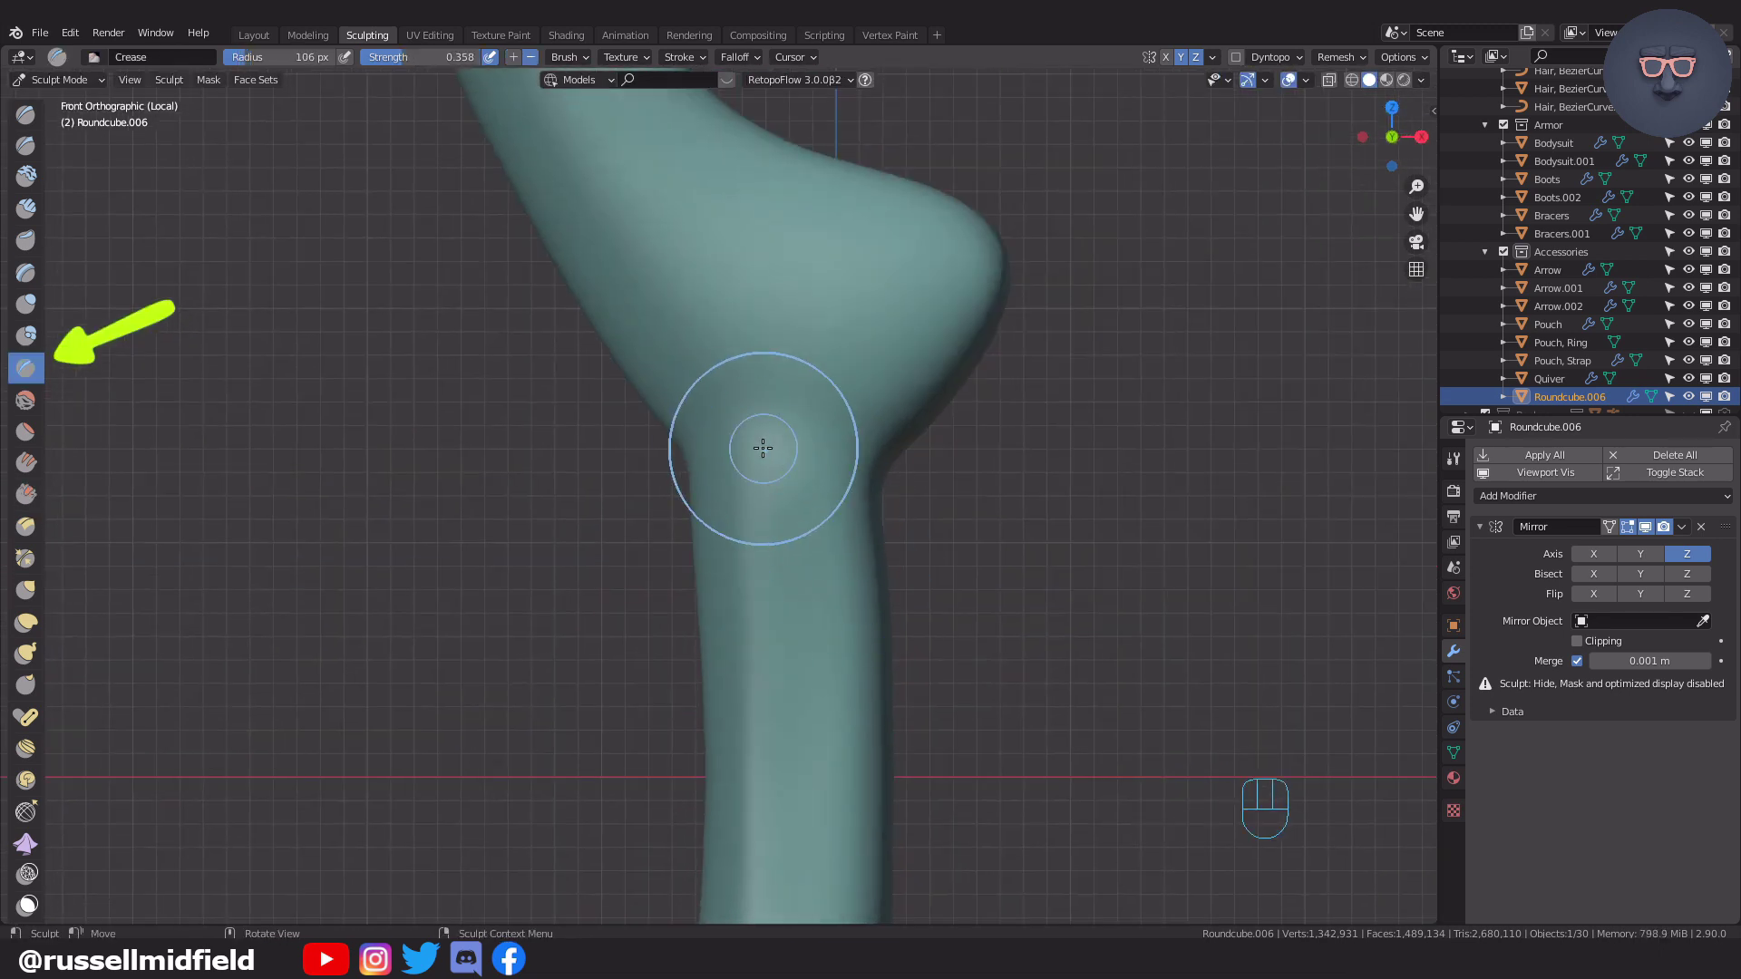
key("f")
left_click(686, 433)
left_click_drag(689, 433, 699, 433)
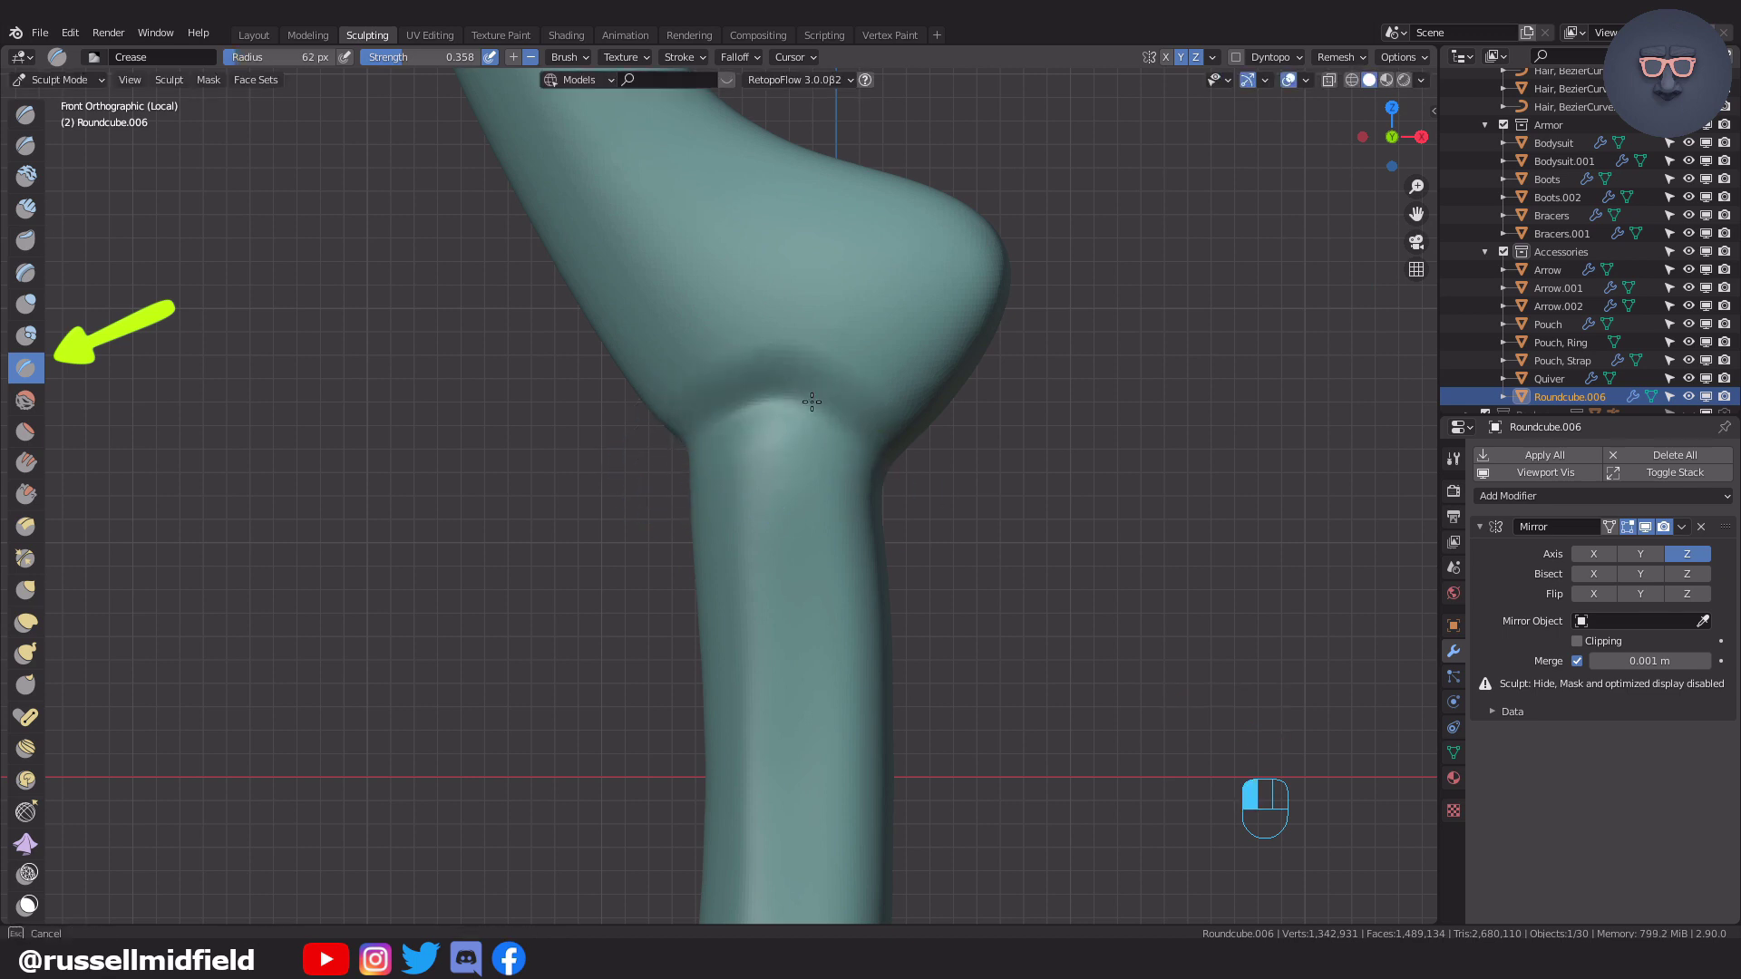
left_click_drag(764, 401, 859, 444)
mouse_move(859, 444)
middle_mouse_down()
mouse_move(680, 429)
mouse_move(898, 442)
middle_mouse_up()
left_click_drag(816, 418, 943, 390)
middle_click_drag(996, 387, 743, 415)
left_click_drag(732, 421, 893, 458)
middle_click_drag(1014, 494, 952, 463)
key("ctrl+z")
Remesh the bow with a voxel size of 0.02 m and smooth the creased joint above the handle.
left_click(1342, 57)
left_click(1372, 96)
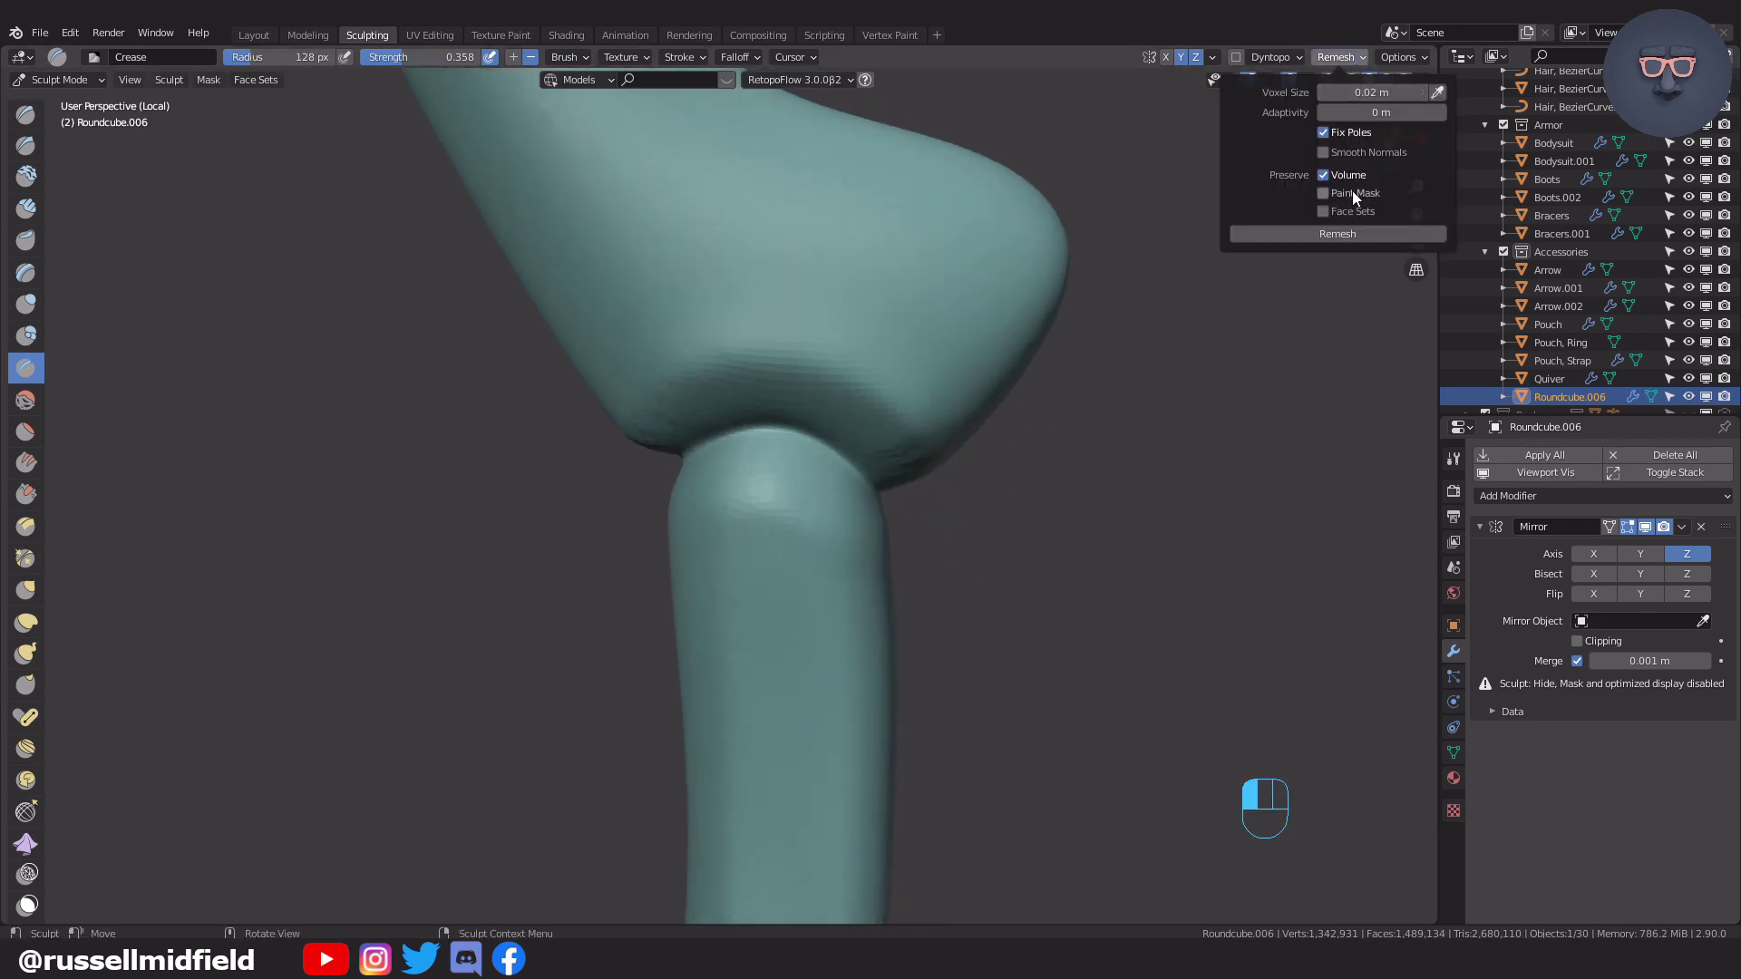
left_click_drag(929, 458, 896, 442, "shift")
mouse_move(1030, 443)
middle_mouse_down()
mouse_move(730, 413)
mouse_move(580, 422)
middle_mouse_up()
left_click_drag(644, 430, 654, 441, "shift")
key("KP_1")
scroll(994, 563, "up", 4)
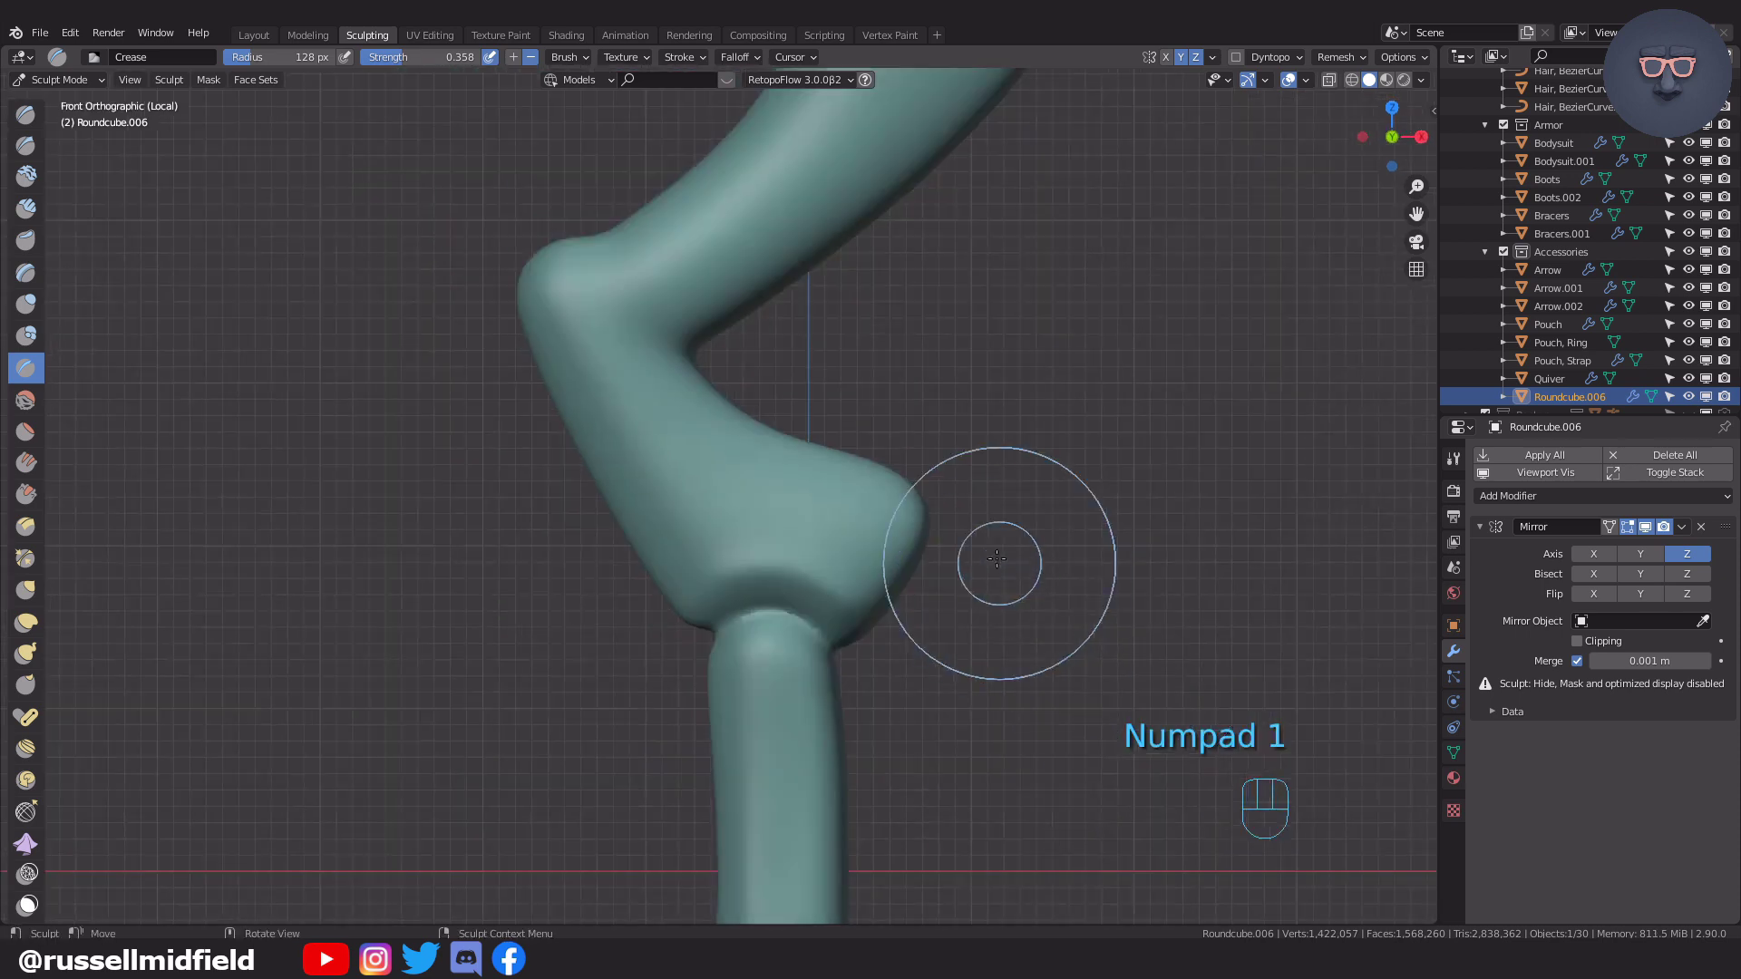
Raise a ridge along the inner limb segment's outer edge with the inverted Crease brush and smooth the surrounding surfaces.
key("shift+c")
left_click_drag(635, 429, 632, 473, "ctrl")
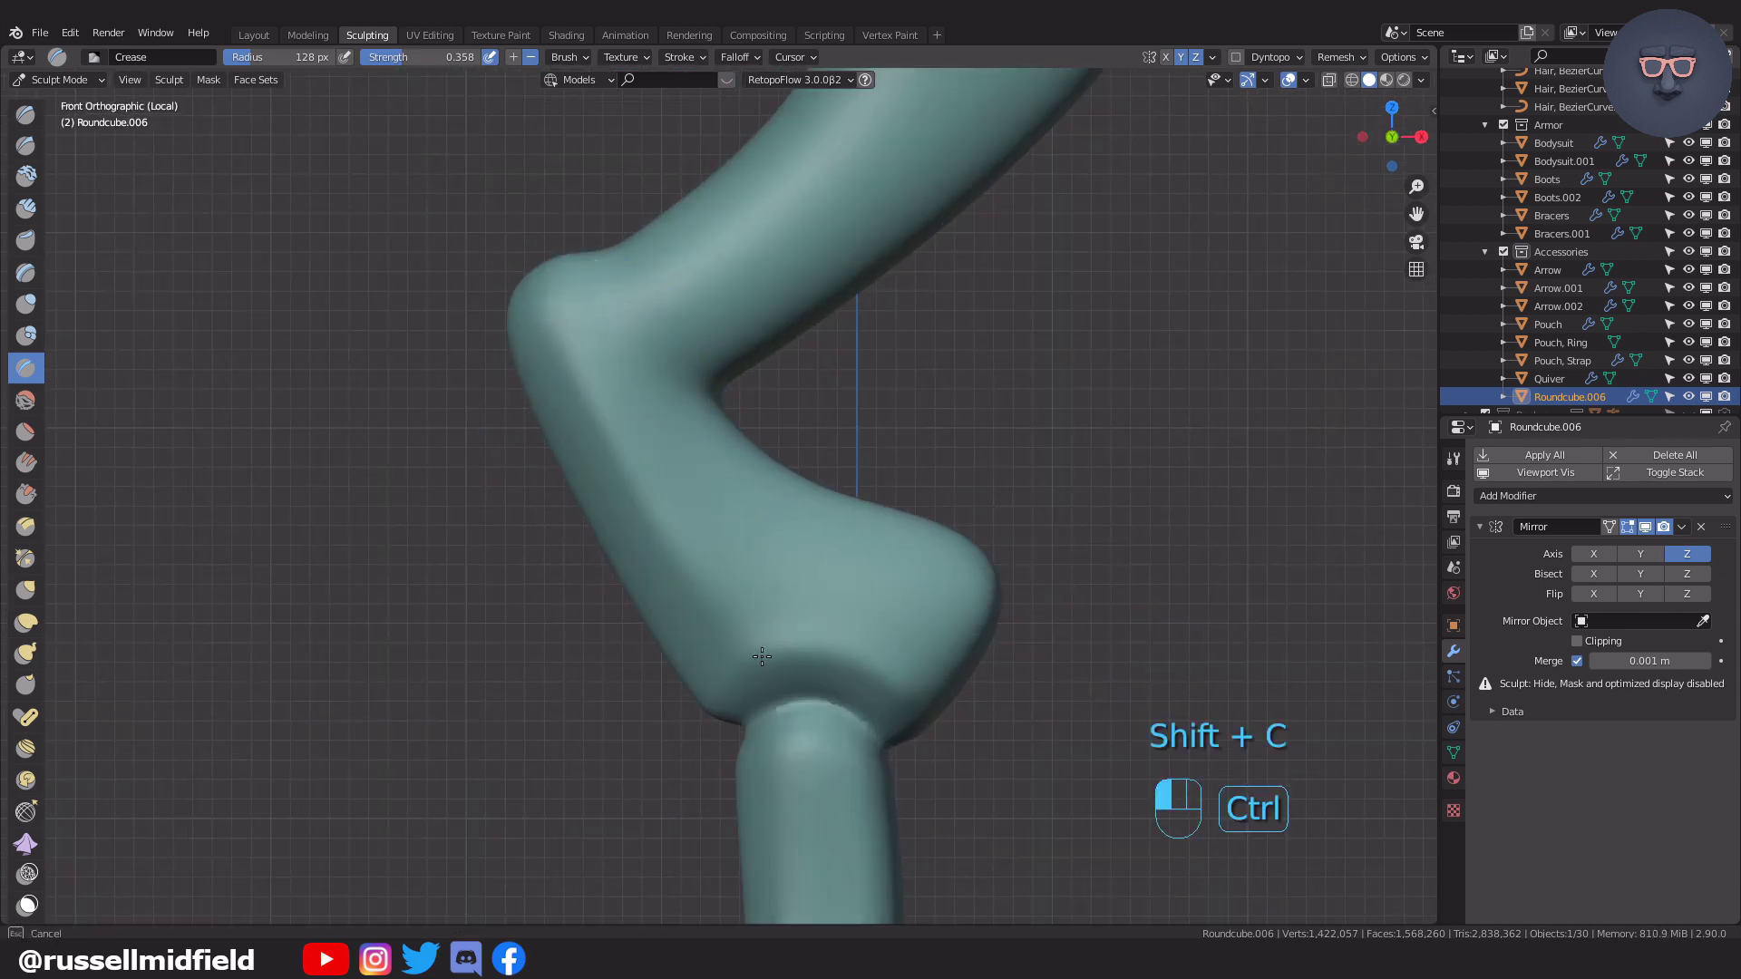
left_click_drag(589, 340, 585, 330, "ctrl")
key("s")
mouse_move(702, 470)
left_mouse_down()
mouse_move(758, 541)
mouse_move(916, 573)
left_mouse_up()
key("g")
left_click_drag(728, 414, 718, 405, "shift")
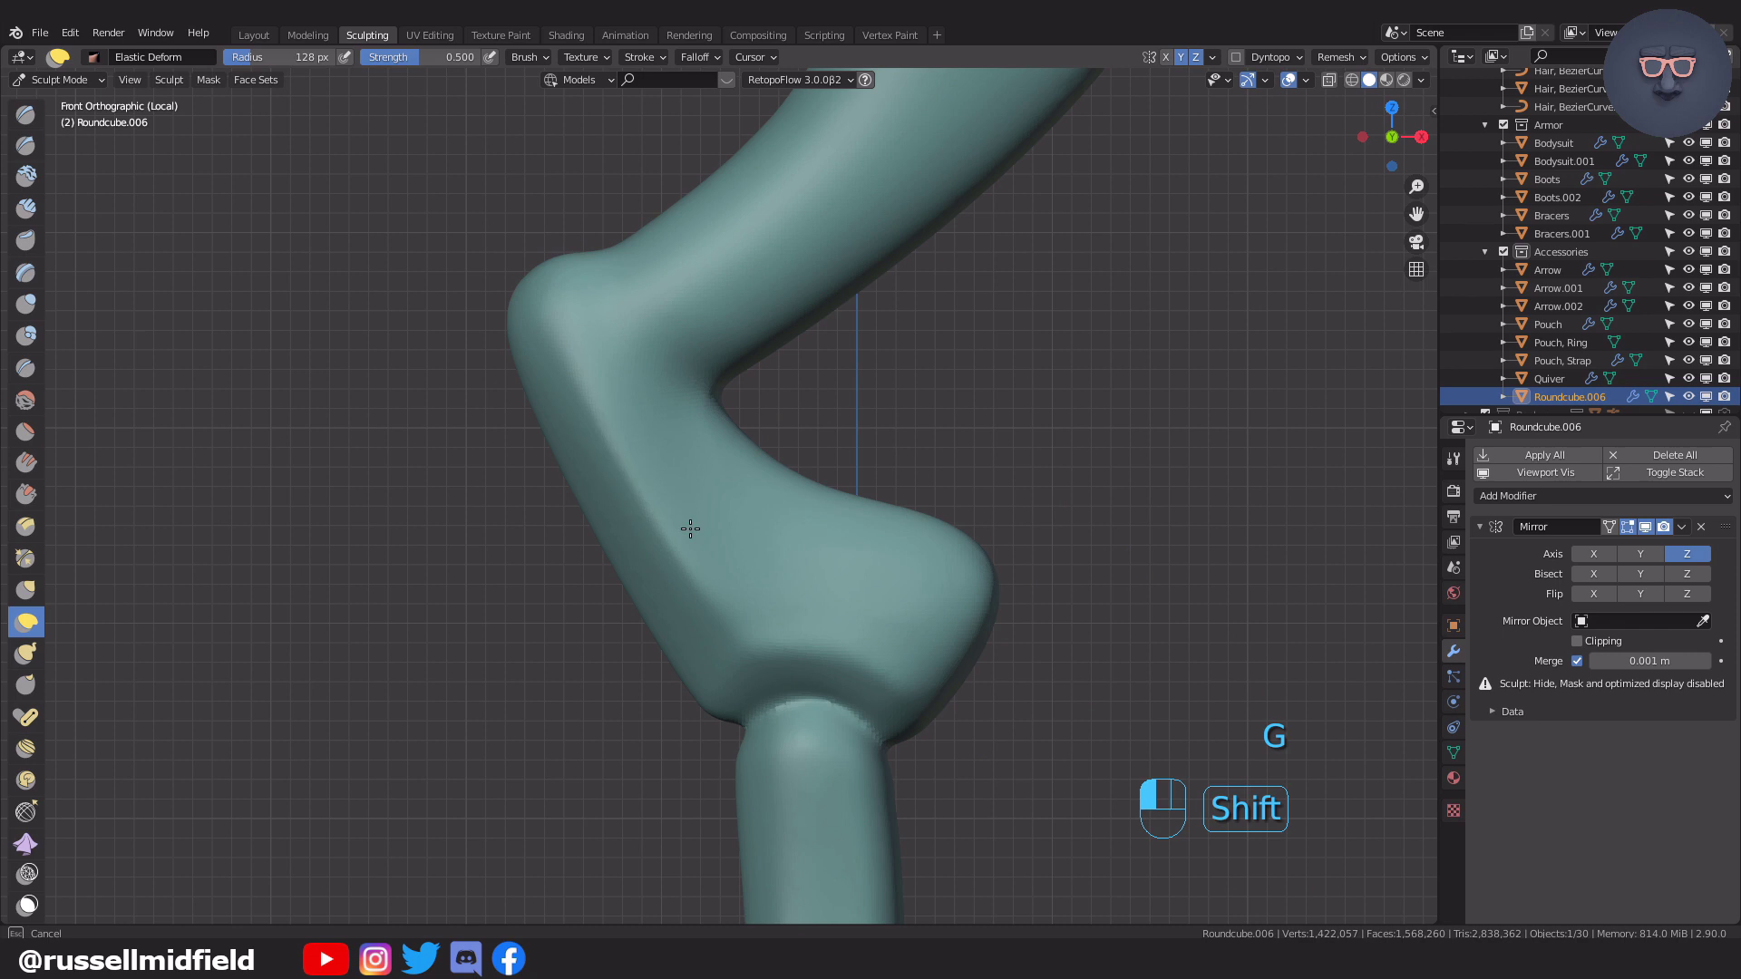
middle_click_drag(963, 599, 1080, 590)
left_click_drag(832, 426, 801, 216, "shift")
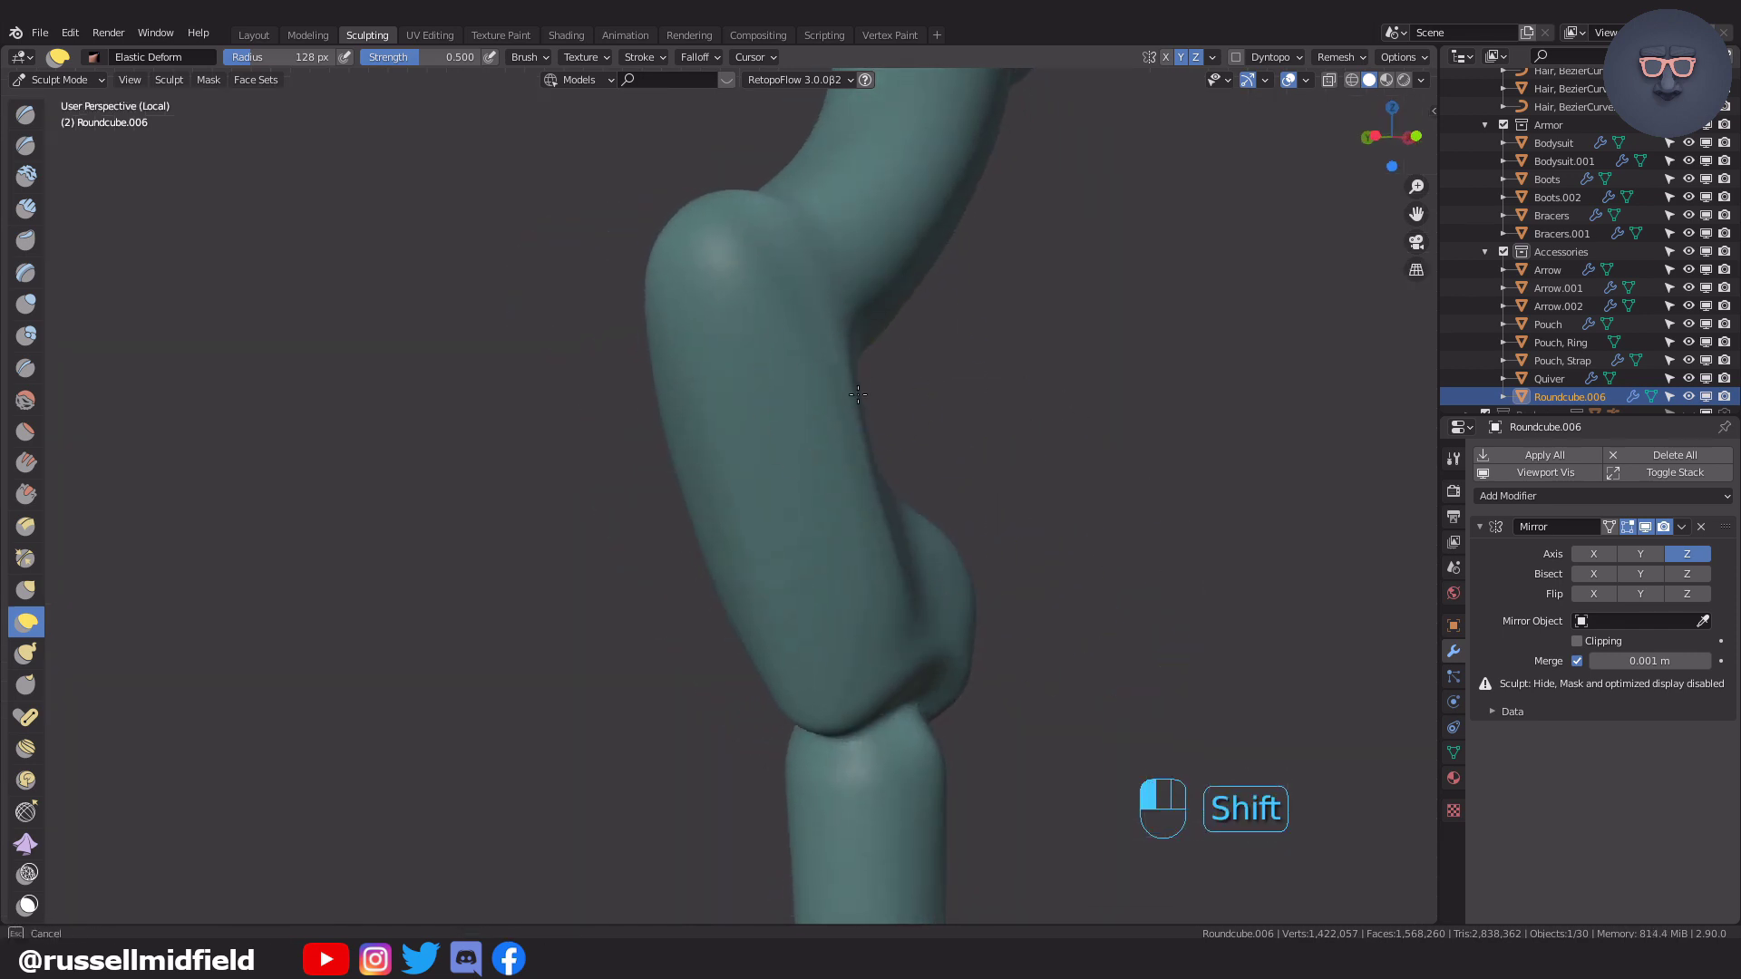
left_click_drag(858, 394, 1042, 563, "shift")
Build up a central ridge on the inner limb segment's outward-facing side and smooth its sides toward the handle.
key("ctrl+KP_3")
key("shift+c")
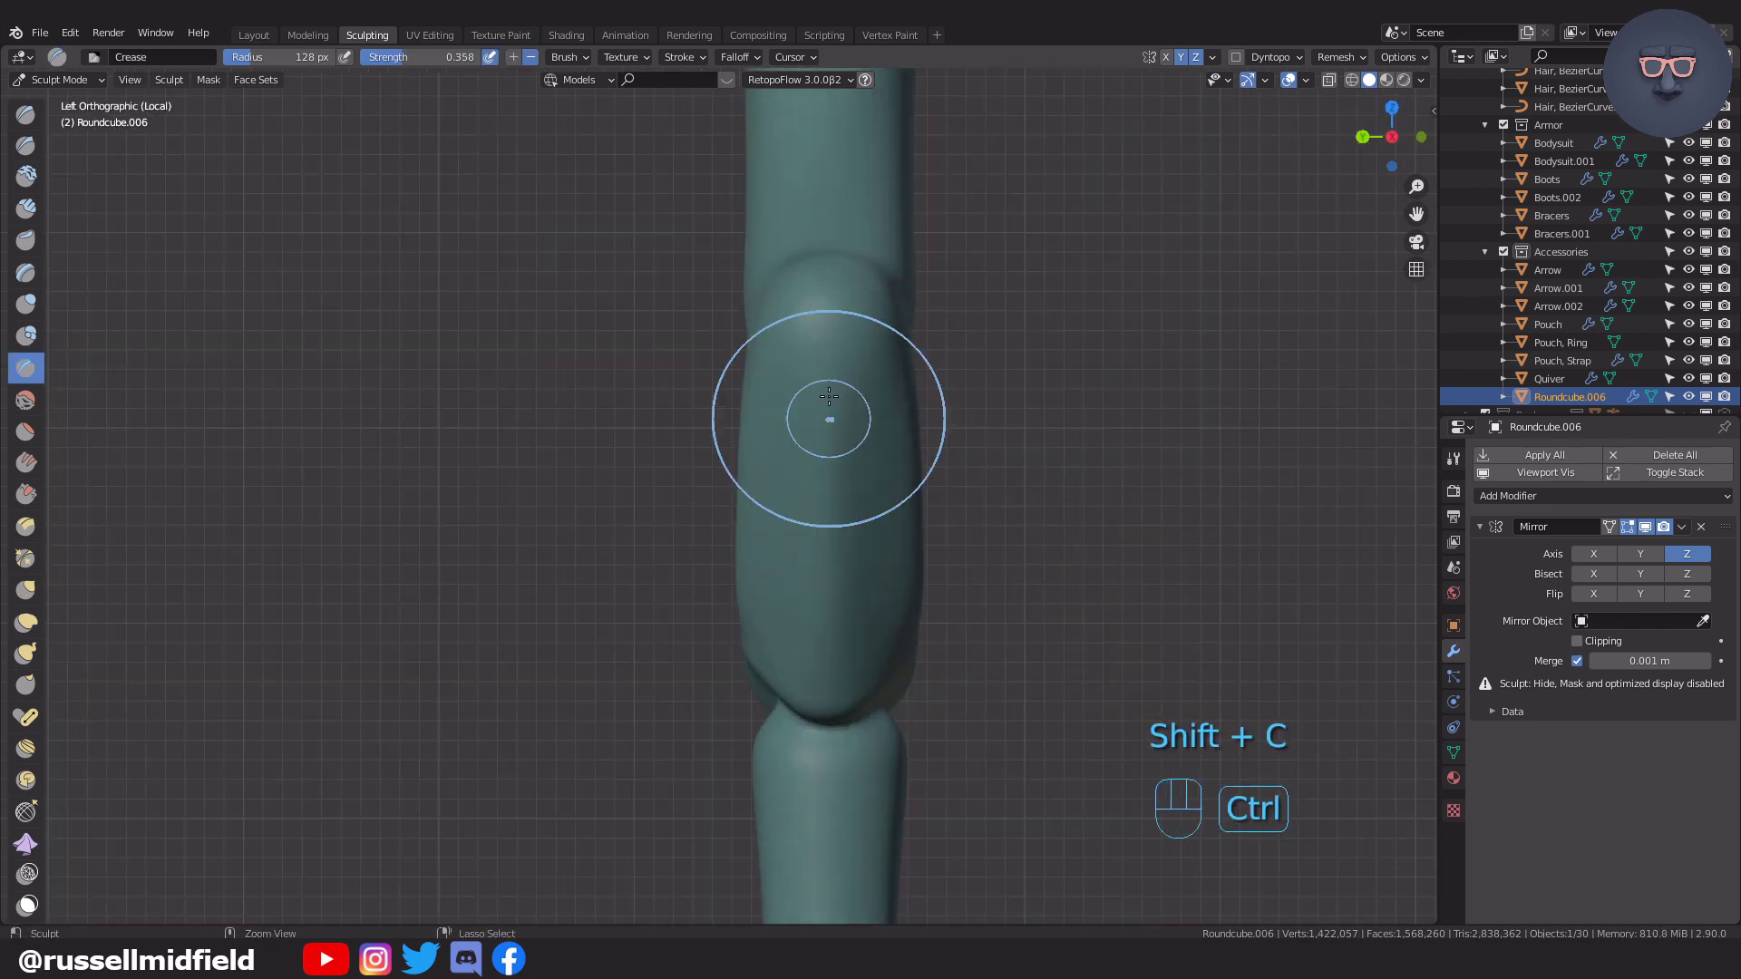
key("g")
mouse_move(830, 365)
left_mouse_down("ctrl")
mouse_move(844, 494)
mouse_move(836, 330)
left_mouse_up("ctrl")
key("f")
left_click(988, 576)
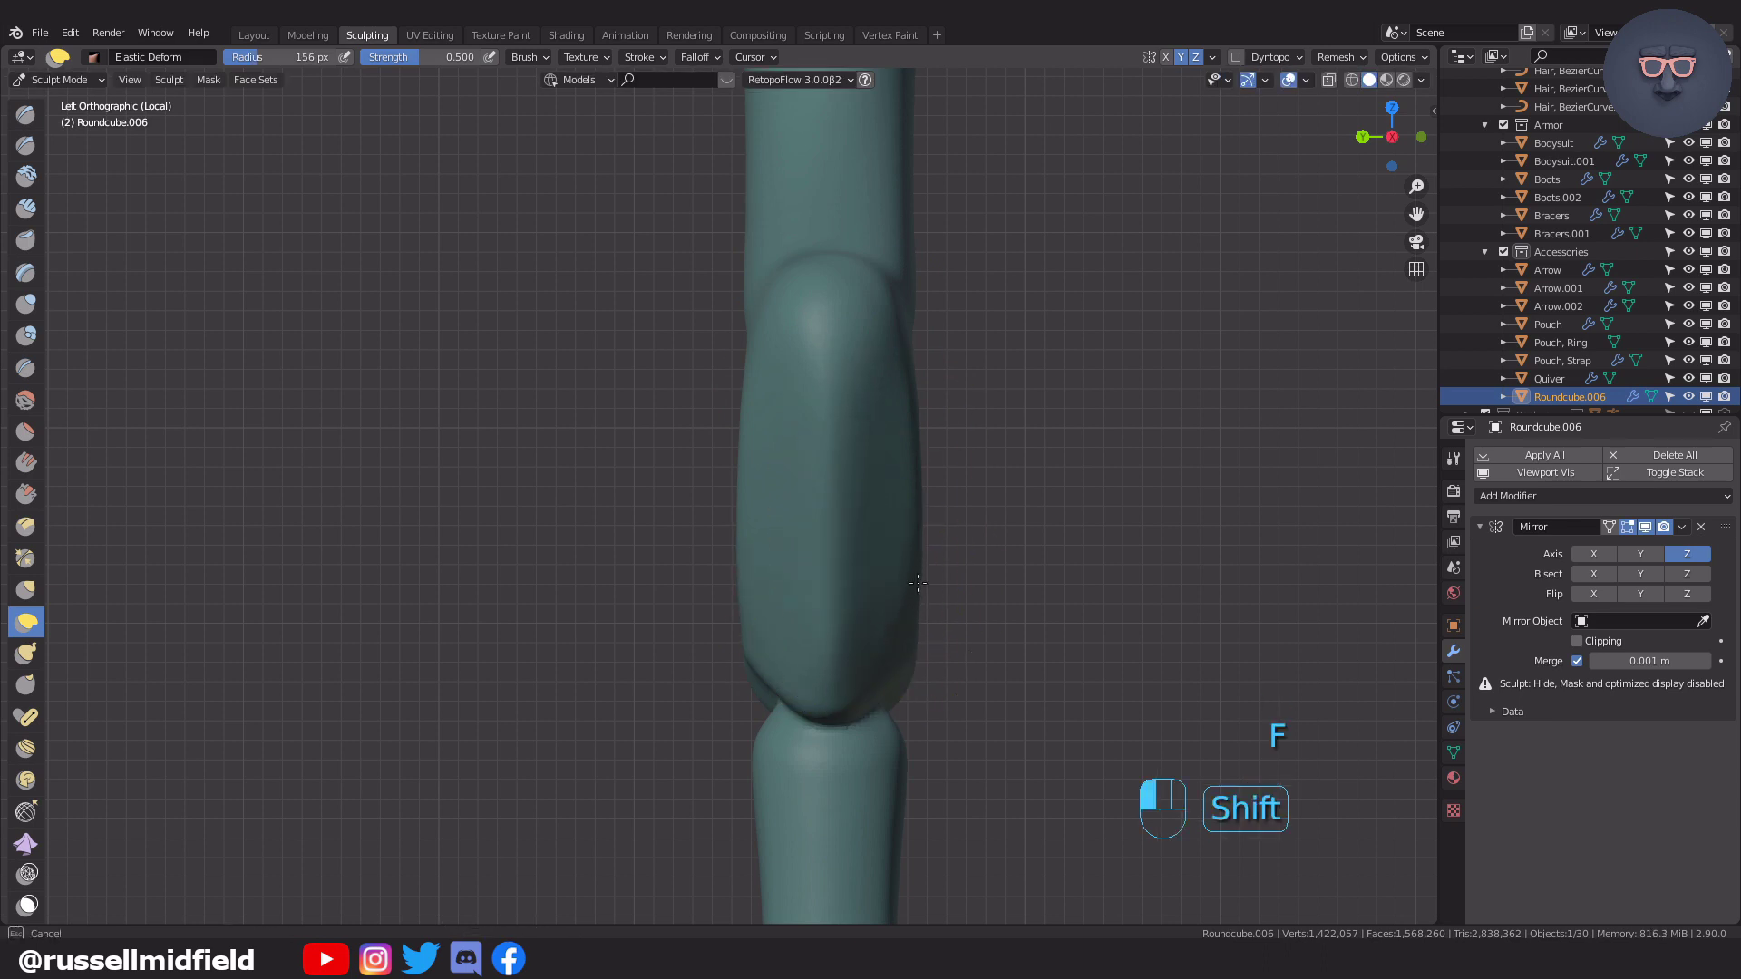
left_click_drag(853, 740, 870, 736, "shift")
middle_click_drag(1037, 697, 881, 660)
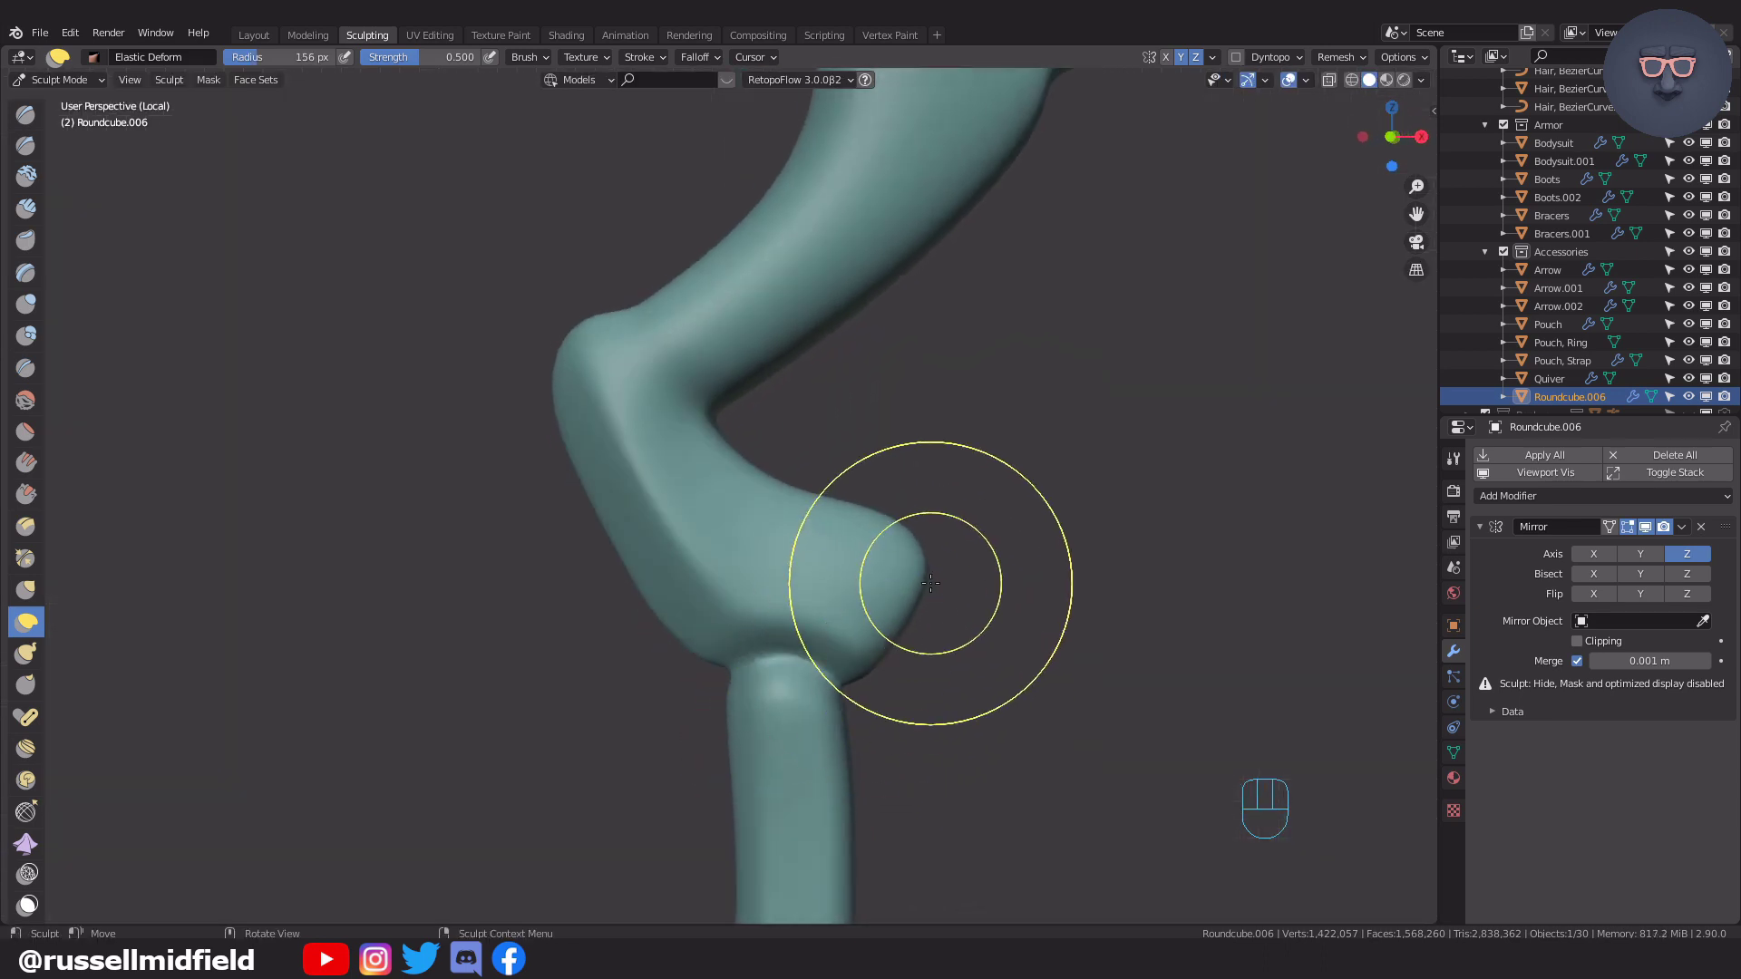
Sharpen the inner limb segment's front ridge and its lower rim above the handle with the inverted Crease brush.
key("KP_1")
scroll(949, 596, "up", 2)
key("shift+c")
left_click_drag(576, 205, 639, 364, "ctrl")
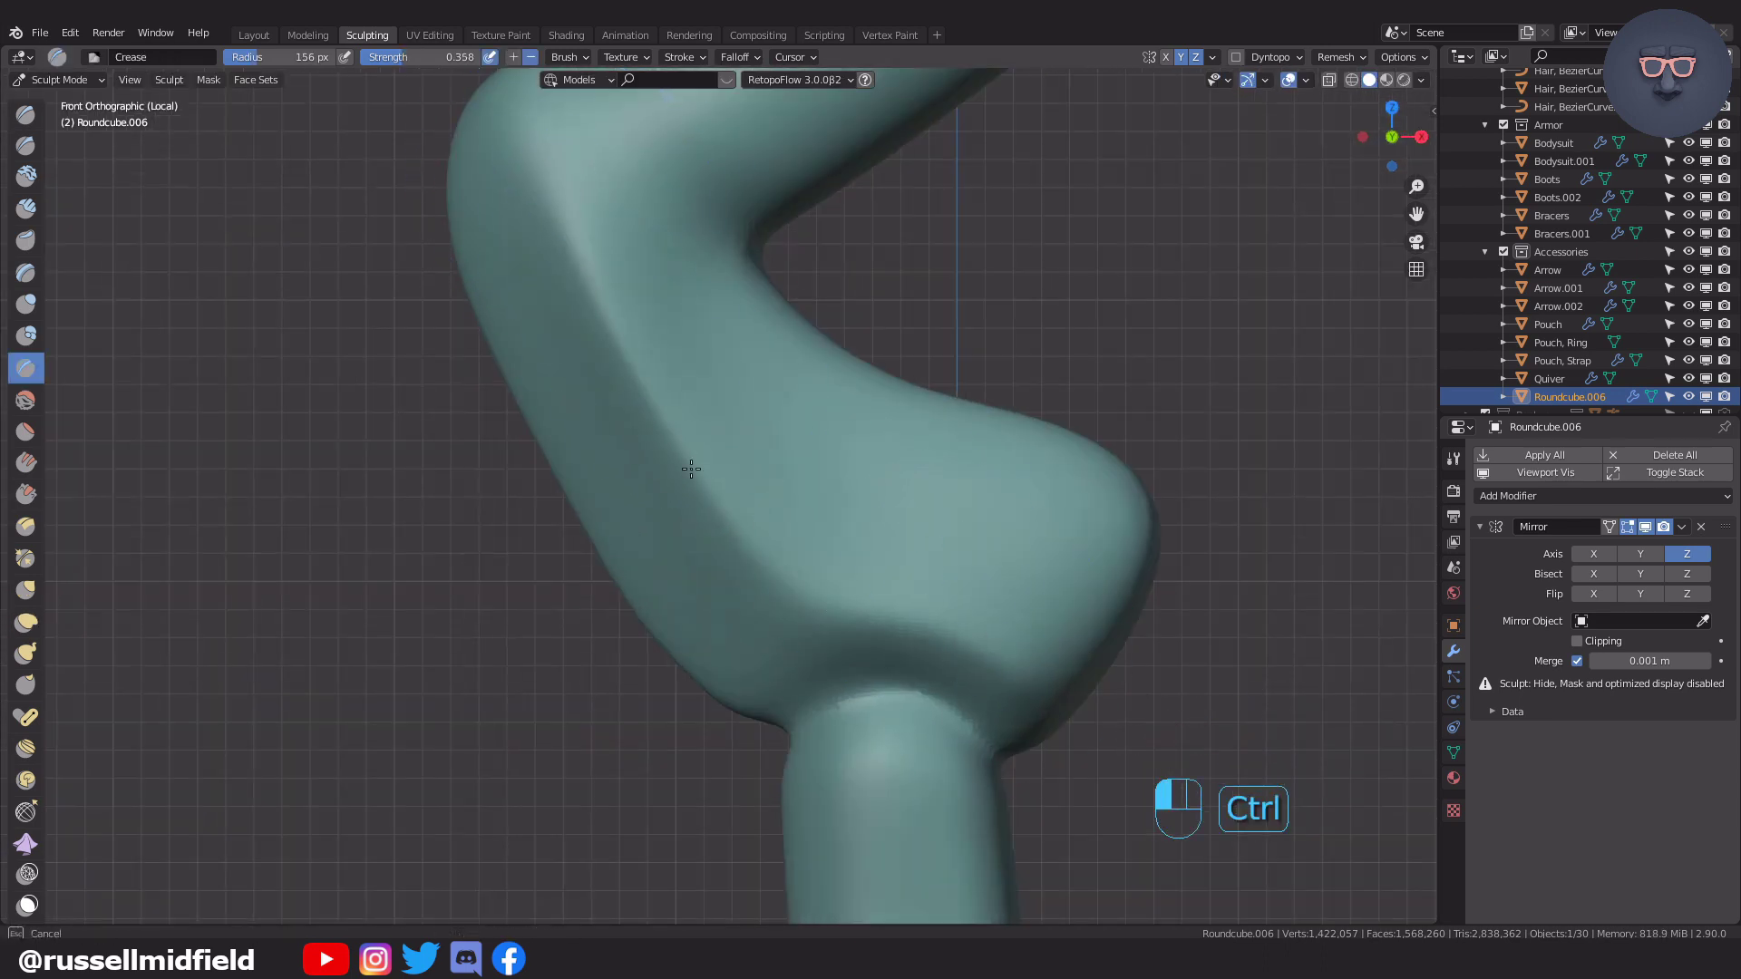
mouse_move(1077, 633)
left_mouse_down("ctrl")
mouse_move(1038, 675)
mouse_move(1040, 738)
left_mouse_up("ctrl")
key("f")
left_click(1238, 702)
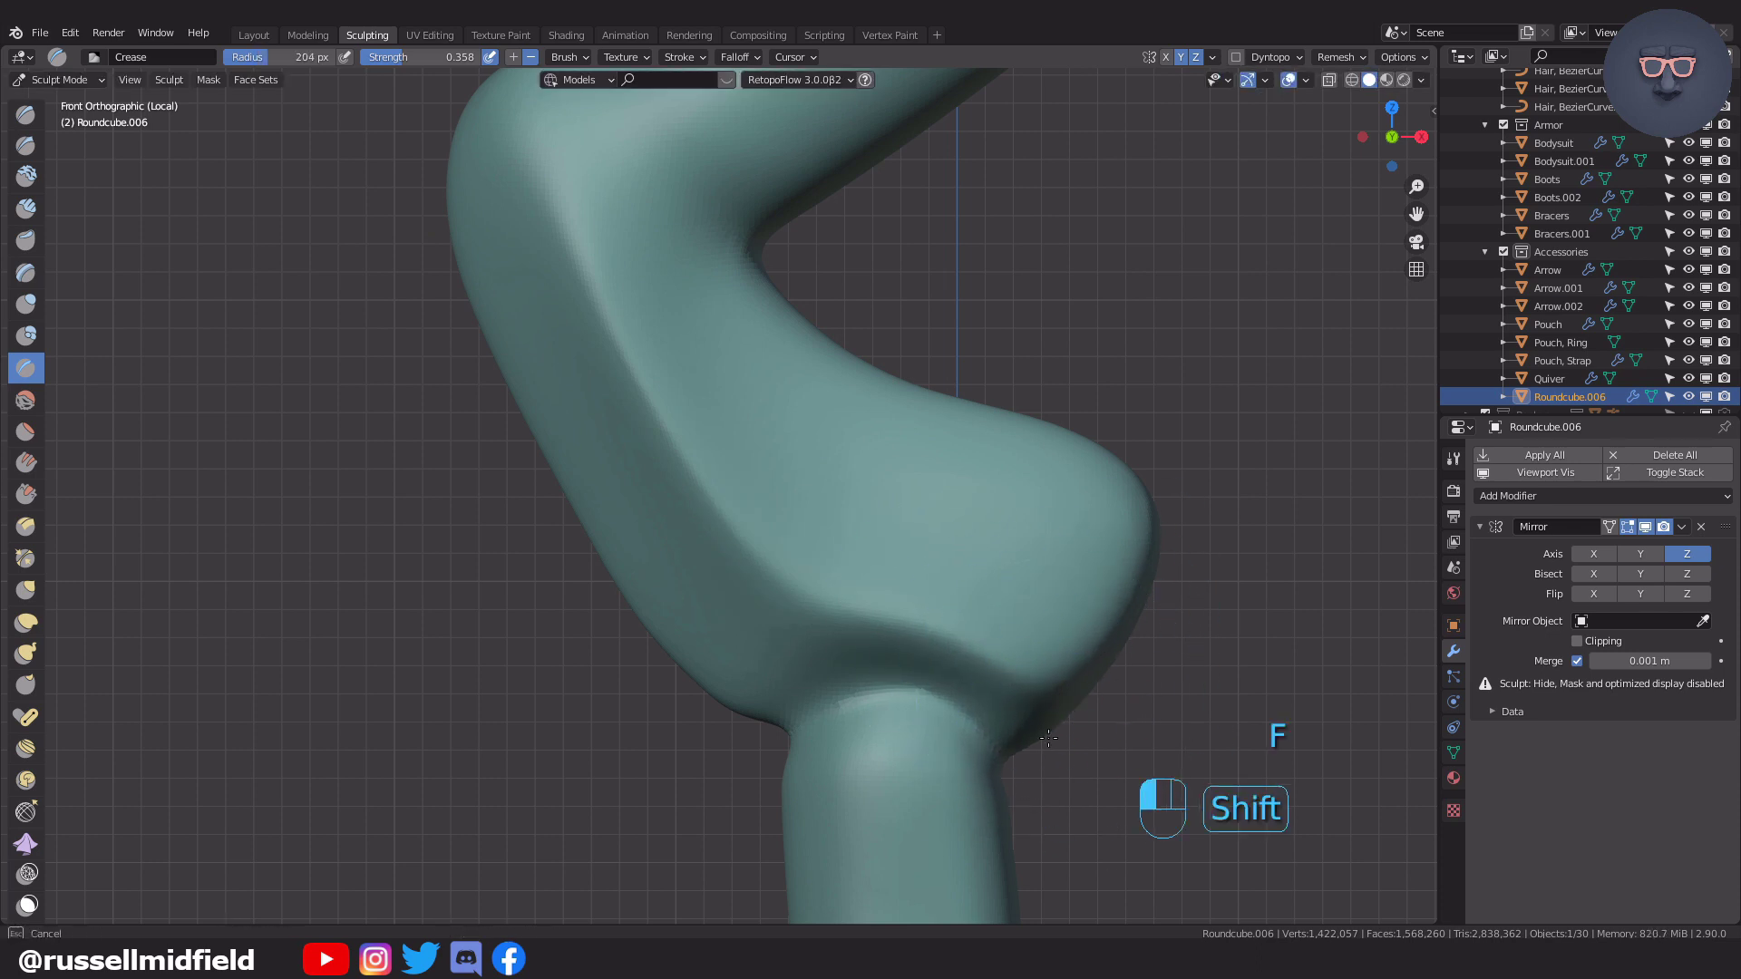
Carve a crease across the joint between the inner and outer limb segments with the Crease brush.
key("shift+c")
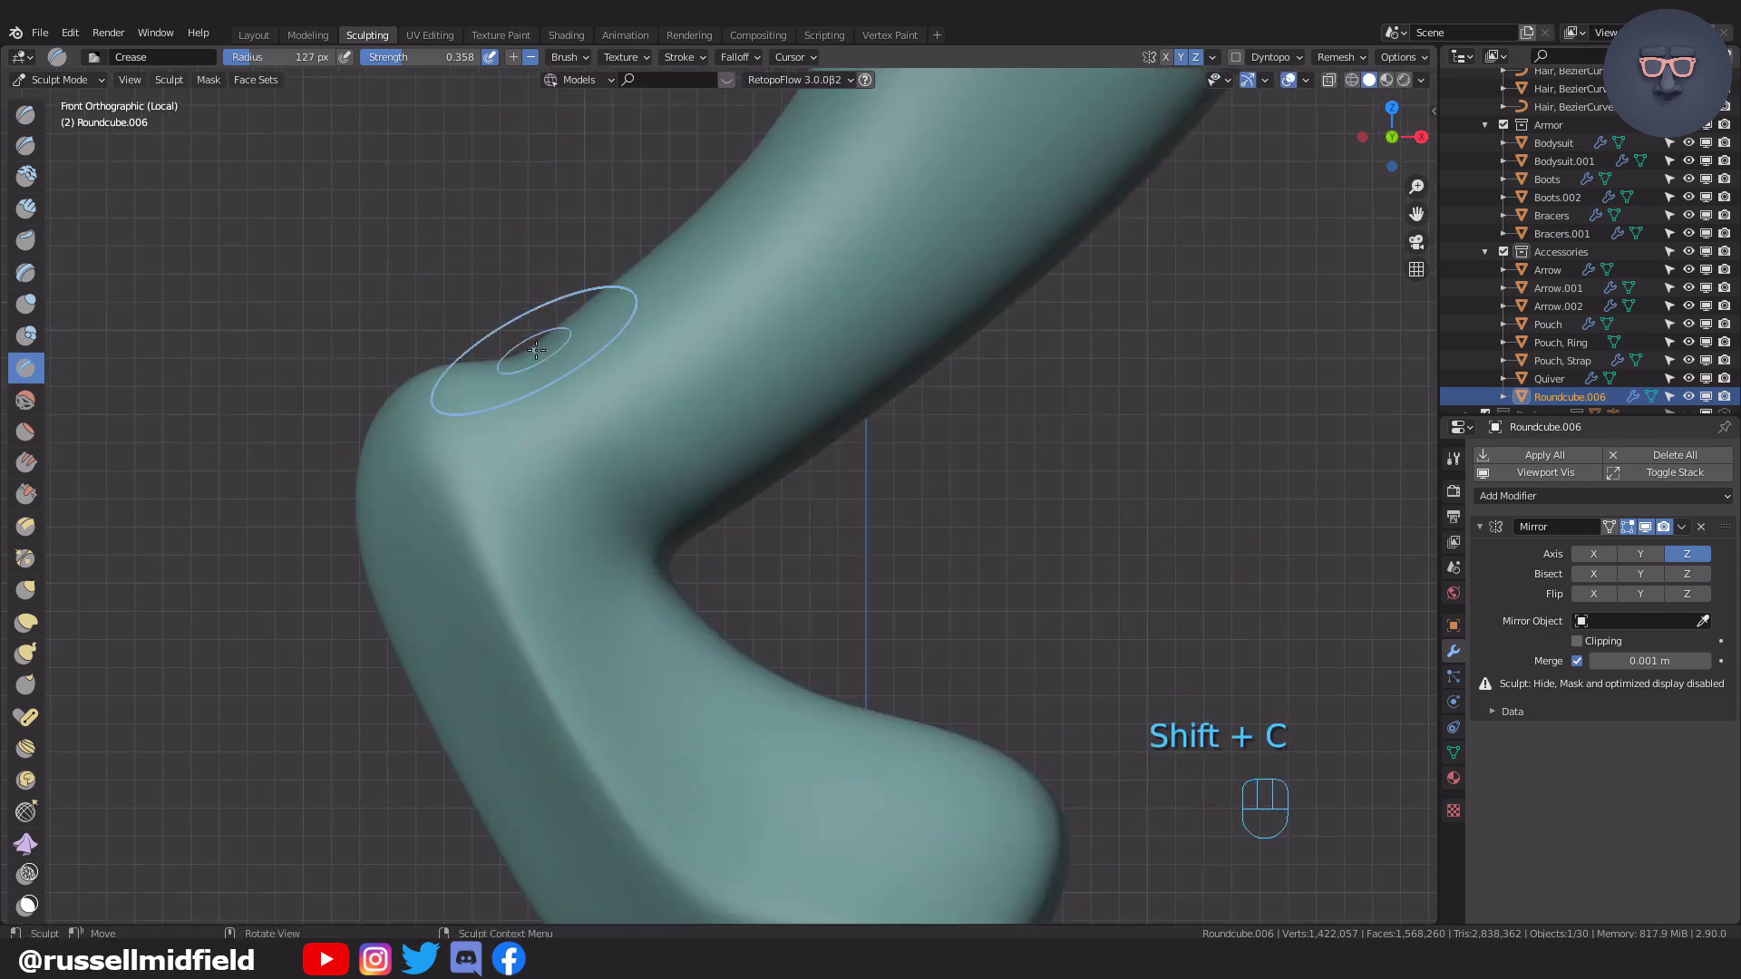
key("ctrl+z")
key("f")
key("f")
left_click(602, 350)
mouse_move(530, 337)
left_mouse_down()
mouse_move(599, 474)
mouse_move(676, 555)
left_mouse_up()
left_click_drag(574, 422, 600, 466)
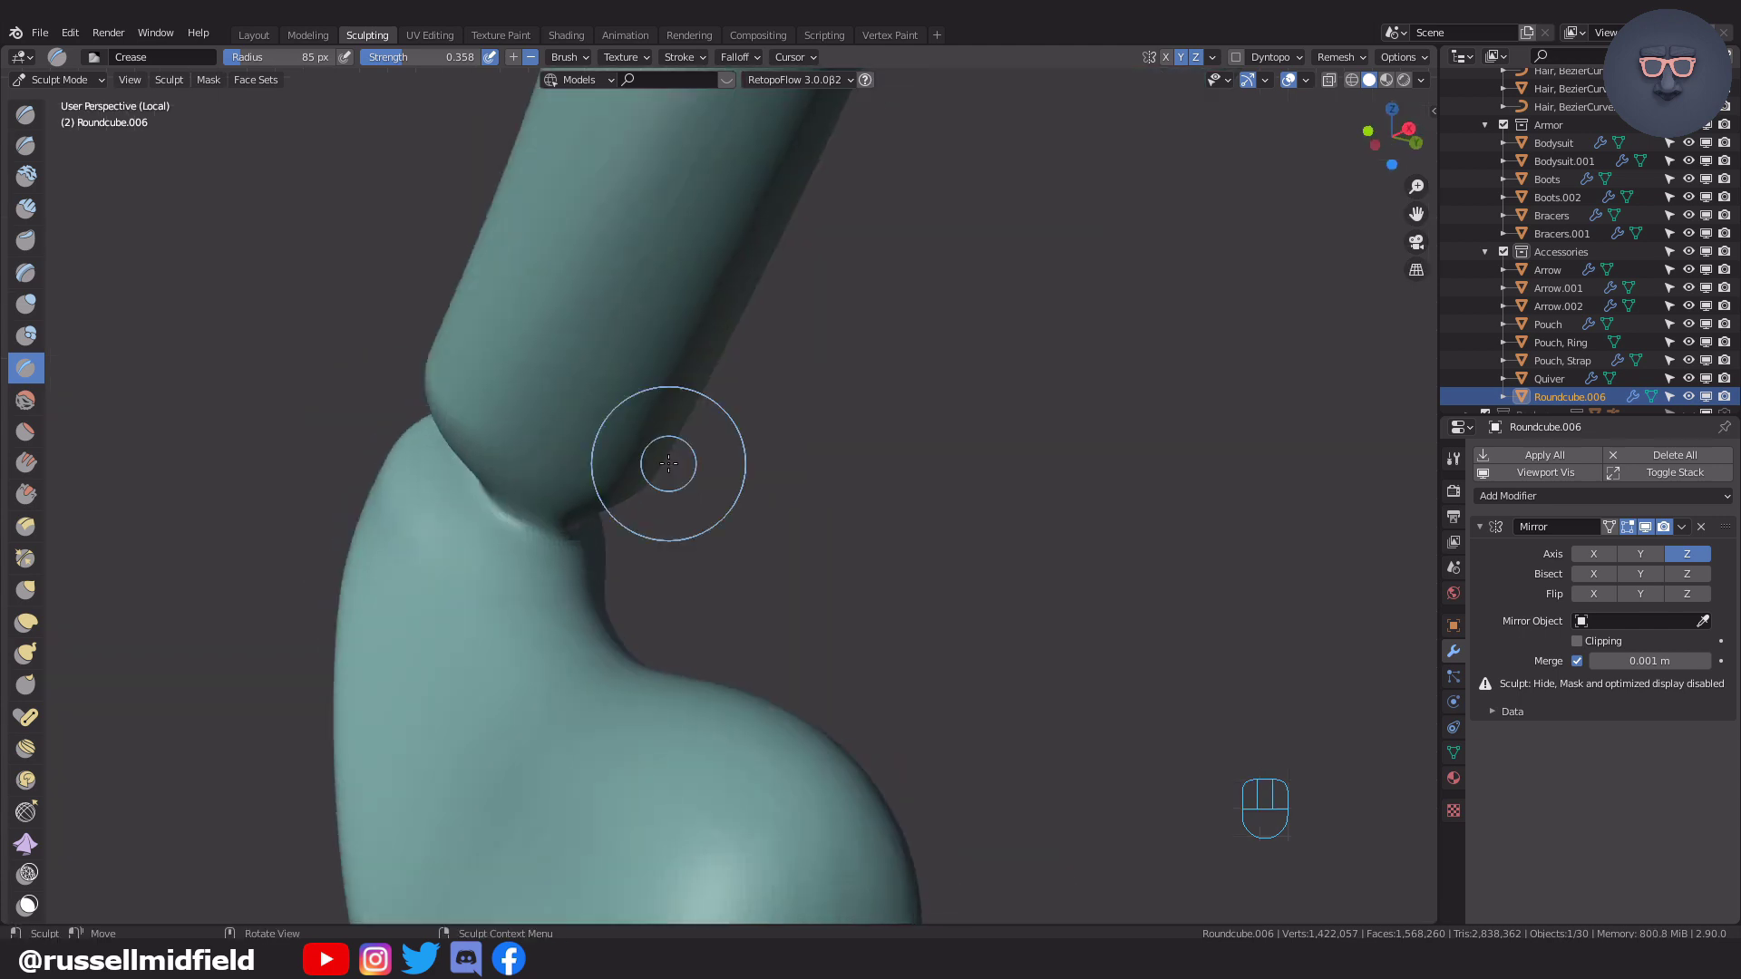
Remesh the bow and smooth all around the creased joint between the inner and outer limb segments.
mouse_move(530, 527)
middle_mouse_down()
mouse_move(739, 566)
mouse_move(679, 498)
mouse_move(710, 486)
middle_mouse_up()
key("ctrl+r")
key("f")
left_click(738, 392)
left_click_drag(626, 489, 549, 376, "shift")
middle_click_drag(630, 327, 610, 291)
left_click_drag(580, 317, 617, 454, "shift")
mouse_move(771, 466)
middle_mouse_down()
mouse_move(755, 450)
mouse_move(603, 508)
middle_mouse_up()
left_click_drag(594, 532, 563, 526, "shift")
middle_click_drag(589, 543, 644, 590)
Raise a soft ridge on the inner limb segment below the joint with the inverted Crease brush and smooth it.
key("shift+c")
mouse_move(660, 726)
left_mouse_down("ctrl")
mouse_move(606, 843)
mouse_move(609, 807)
left_mouse_up("ctrl")
mouse_move(612, 771)
middle_mouse_down()
mouse_move(648, 740)
mouse_move(680, 757)
middle_mouse_up()
key("f")
left_click(653, 725)
left_click_drag(507, 648, 469, 618, "shift")
key("KP_1")
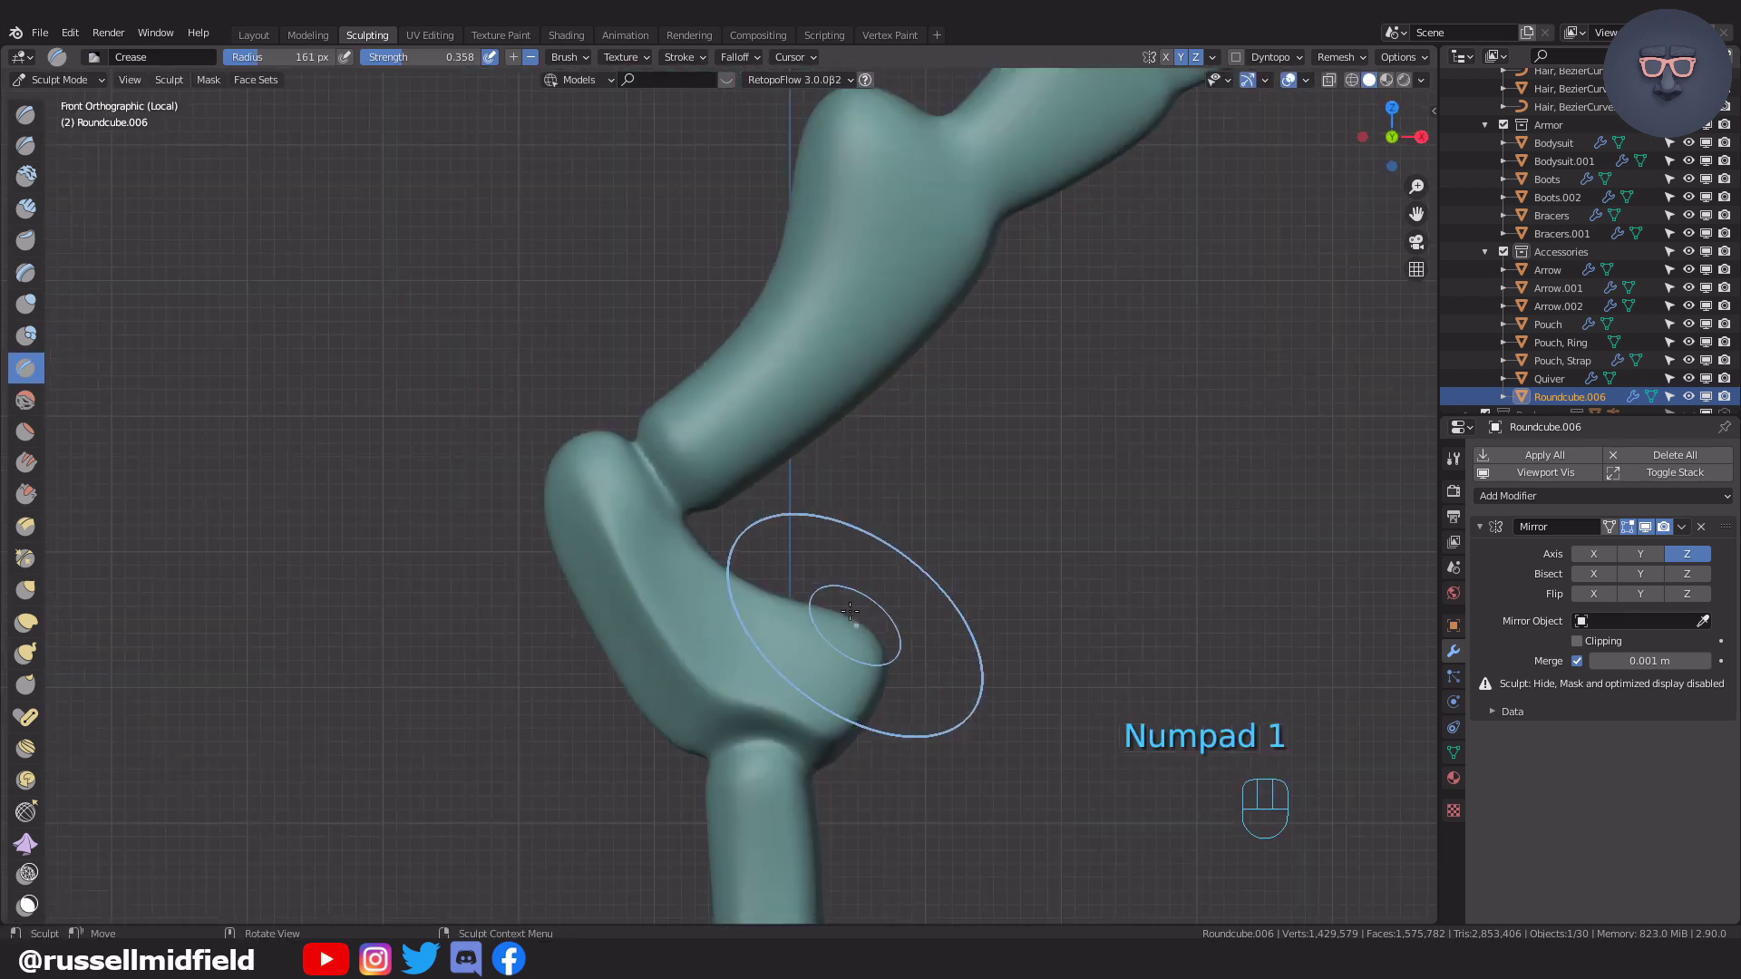
Build up a raised band across the front of the outer limb, below the pronged end, with Clay Strips.
middle_click_drag(847, 622, 653, 486, "ctrl")
key("f")
left_click(580, 463)
key("f")
left_click(521, 358)
key("c")
left_click_drag(521, 368, 595, 513)
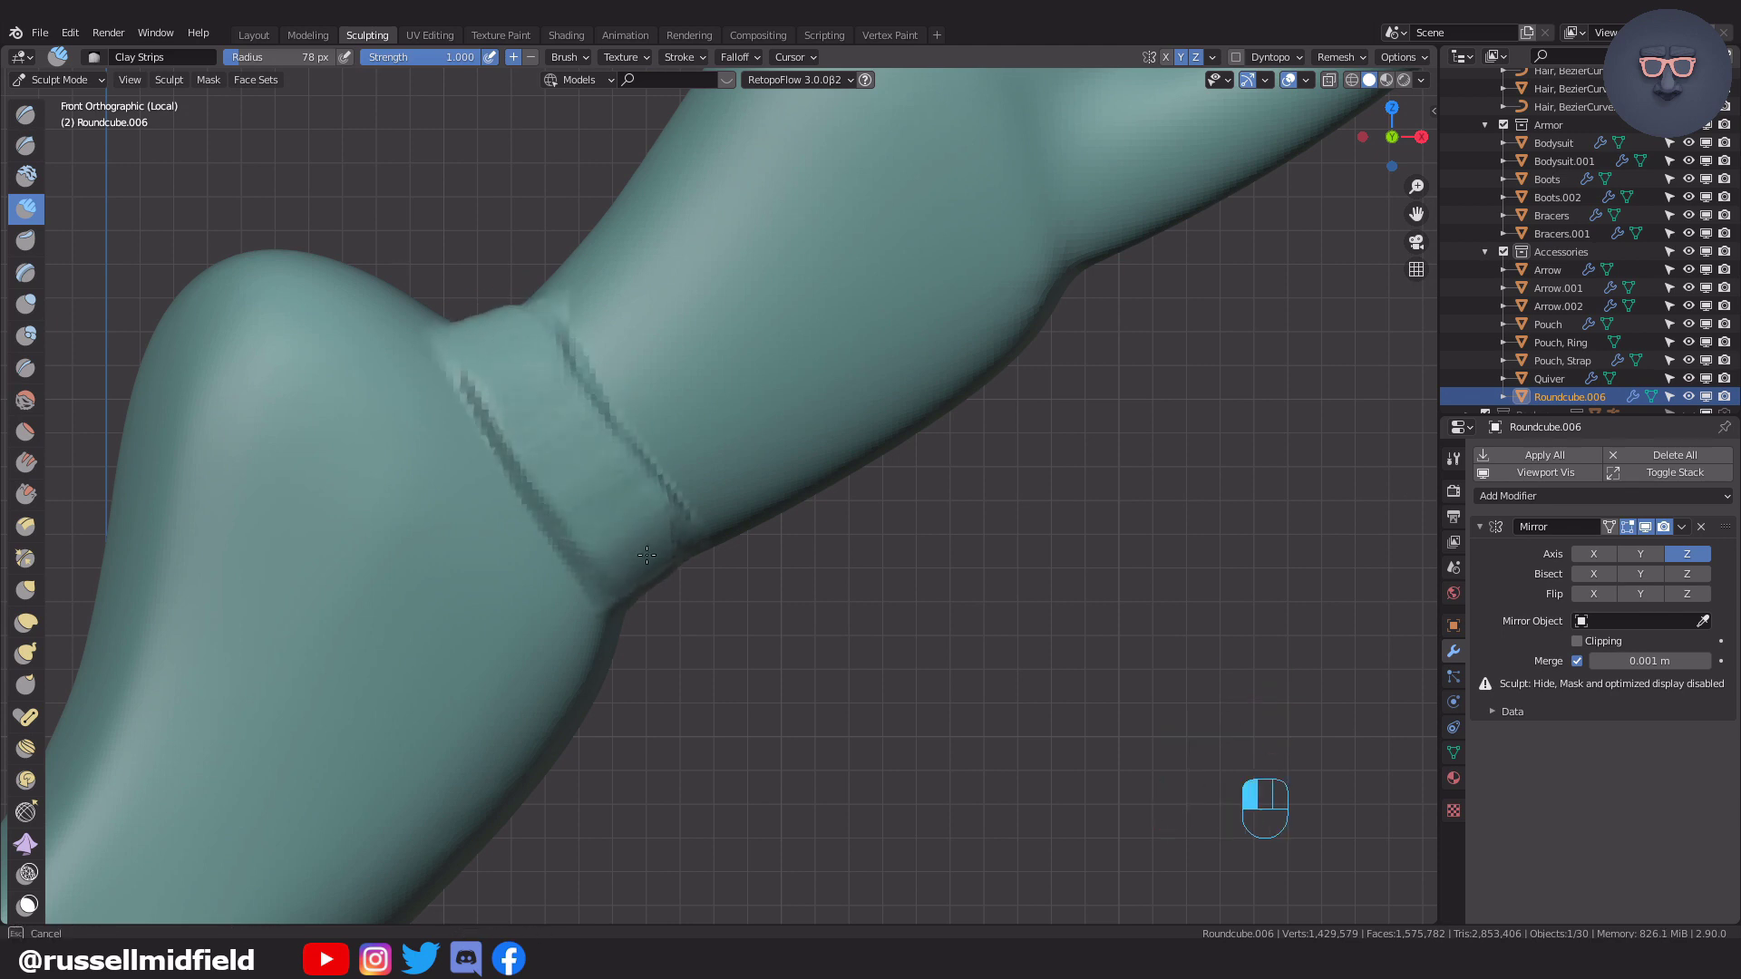
Wrap the Clay Strips band around the remaining sides of the outer limb and smooth its rough edges.
middle_click_drag(646, 555, 523, 501)
middle_click_drag(582, 593, 564, 487)
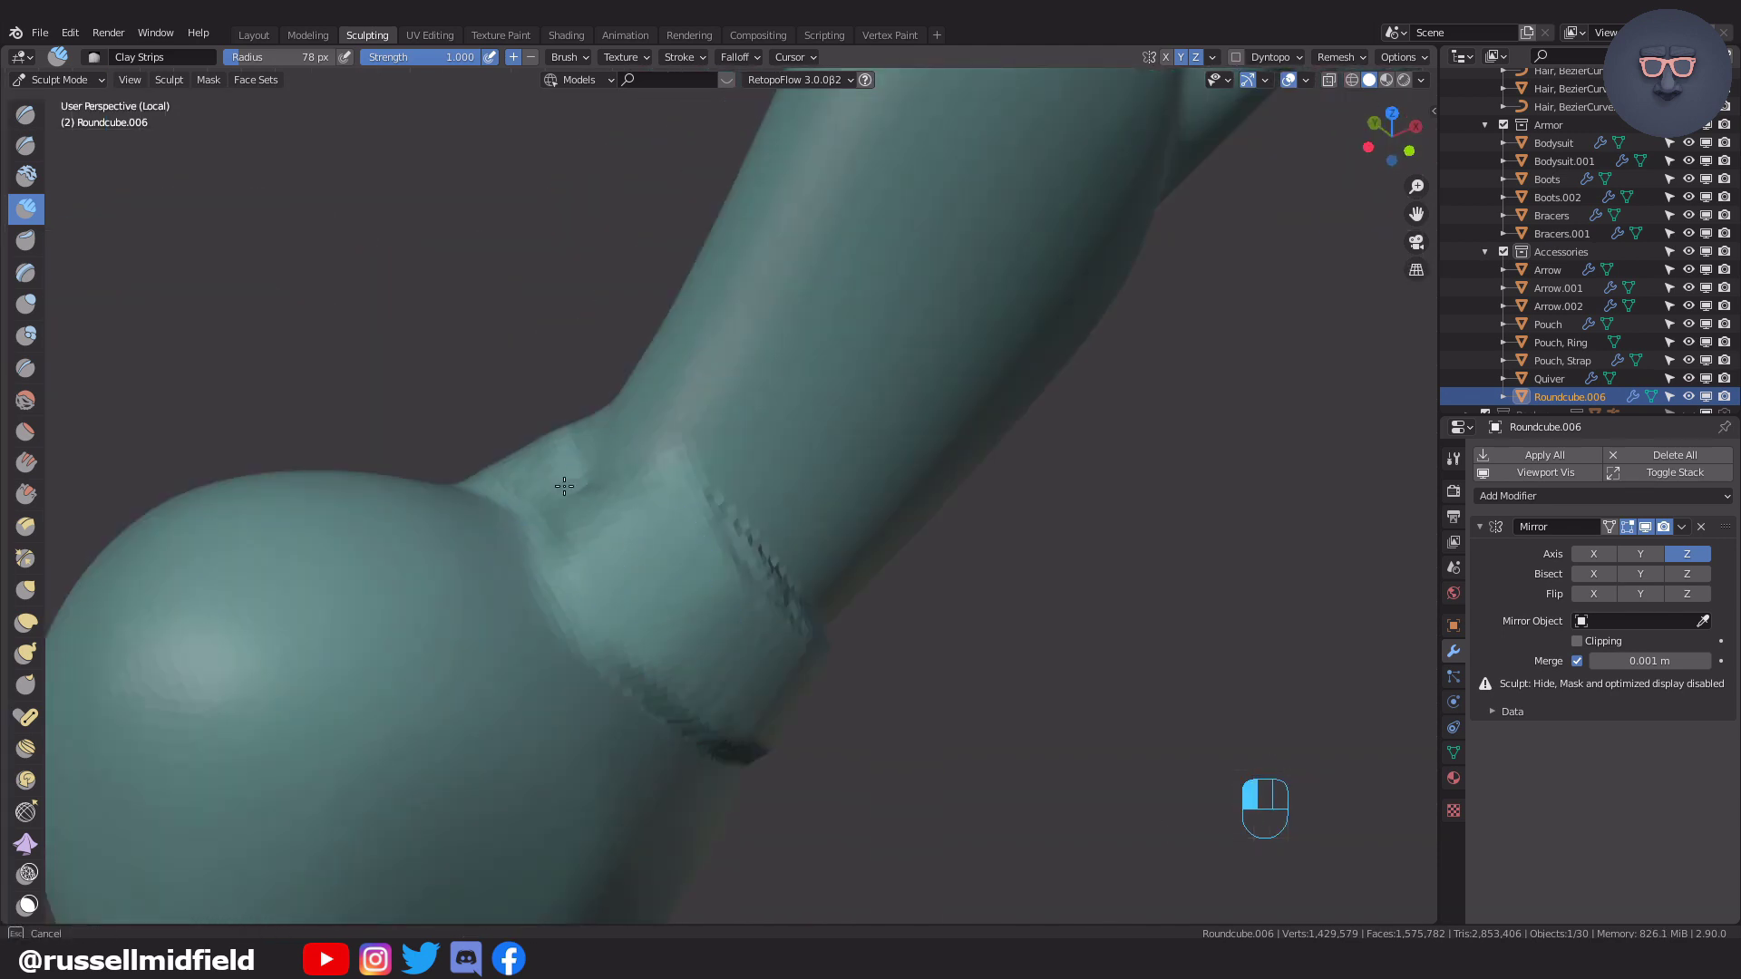
left_click_drag(596, 479, 680, 580)
middle_click_drag(667, 544, 535, 408)
left_click_drag(517, 381, 599, 534)
mouse_move(598, 544)
middle_mouse_down()
mouse_move(575, 544)
mouse_move(634, 508)
middle_mouse_up()
left_click_drag(507, 371, 590, 472)
mouse_move(616, 508)
middle_mouse_down()
mouse_move(670, 417)
mouse_move(689, 471)
middle_mouse_up()
key("f")
mouse_move(598, 354)
left_mouse_down("shift")
mouse_move(653, 435)
mouse_move(589, 507)
left_mouse_up("shift")
middle_click_drag(634, 525, 816, 553)
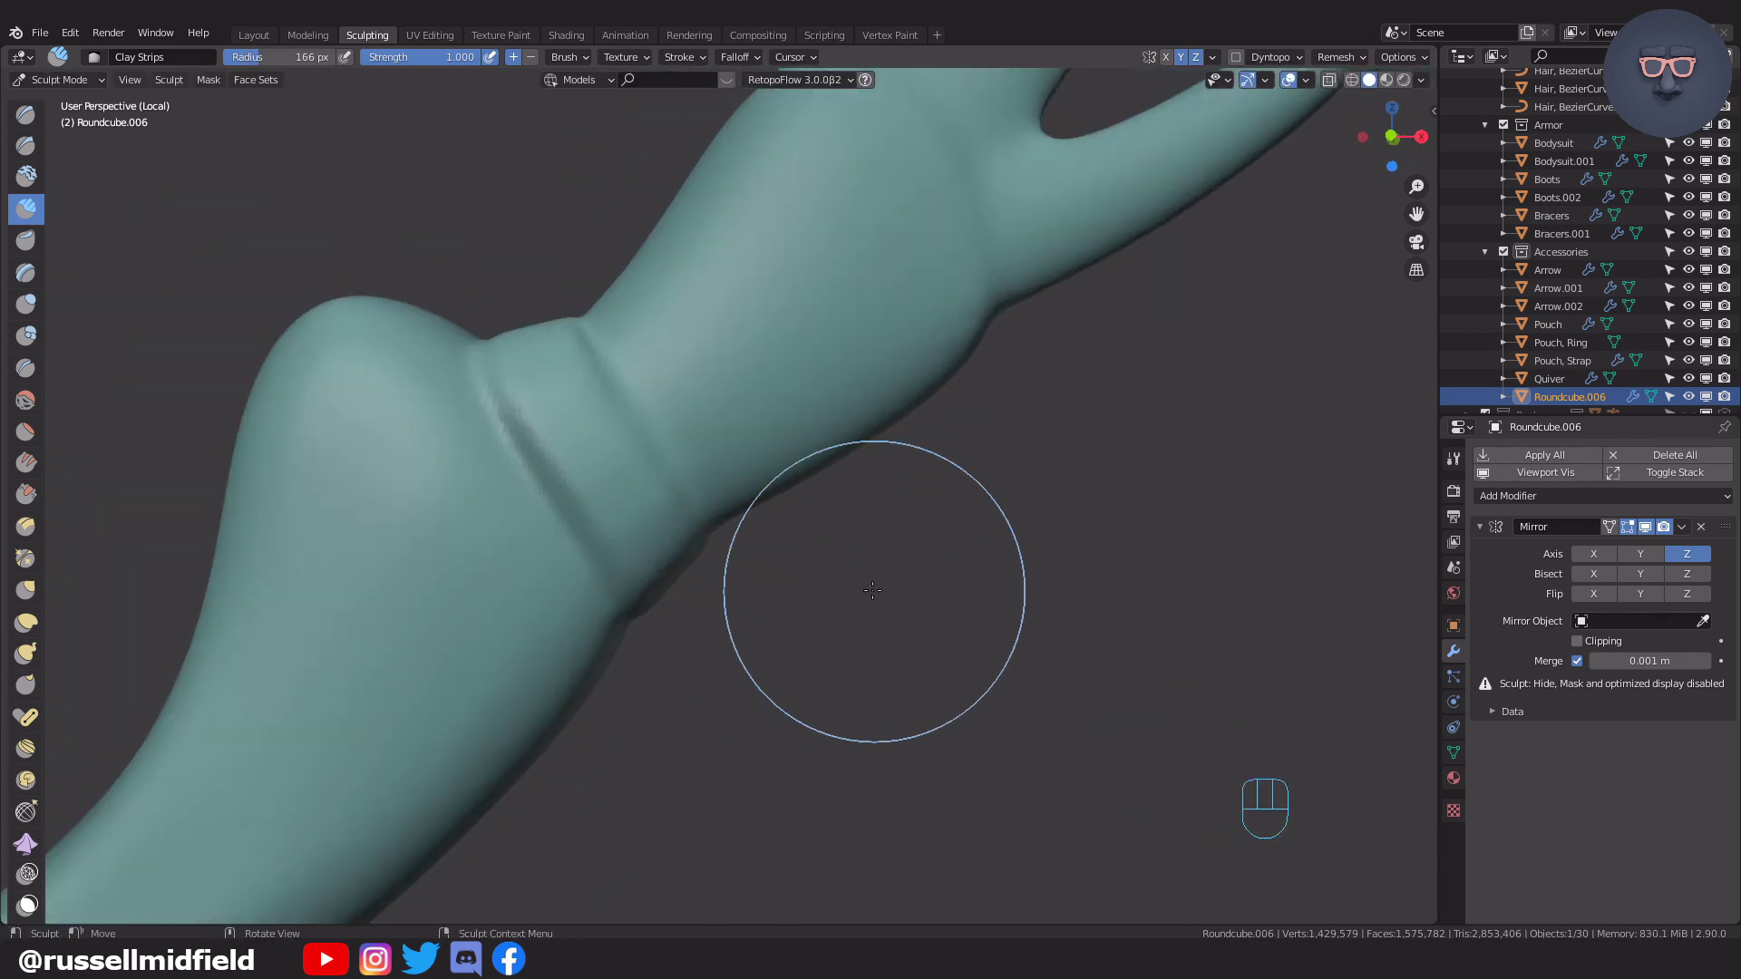
Carve creases along the front edges of the band below the pronged end with the Crease brush.
key("KP_1")
key("f")
left_click(669, 508)
scroll(625, 531, "up", 2)
key("shift+c")
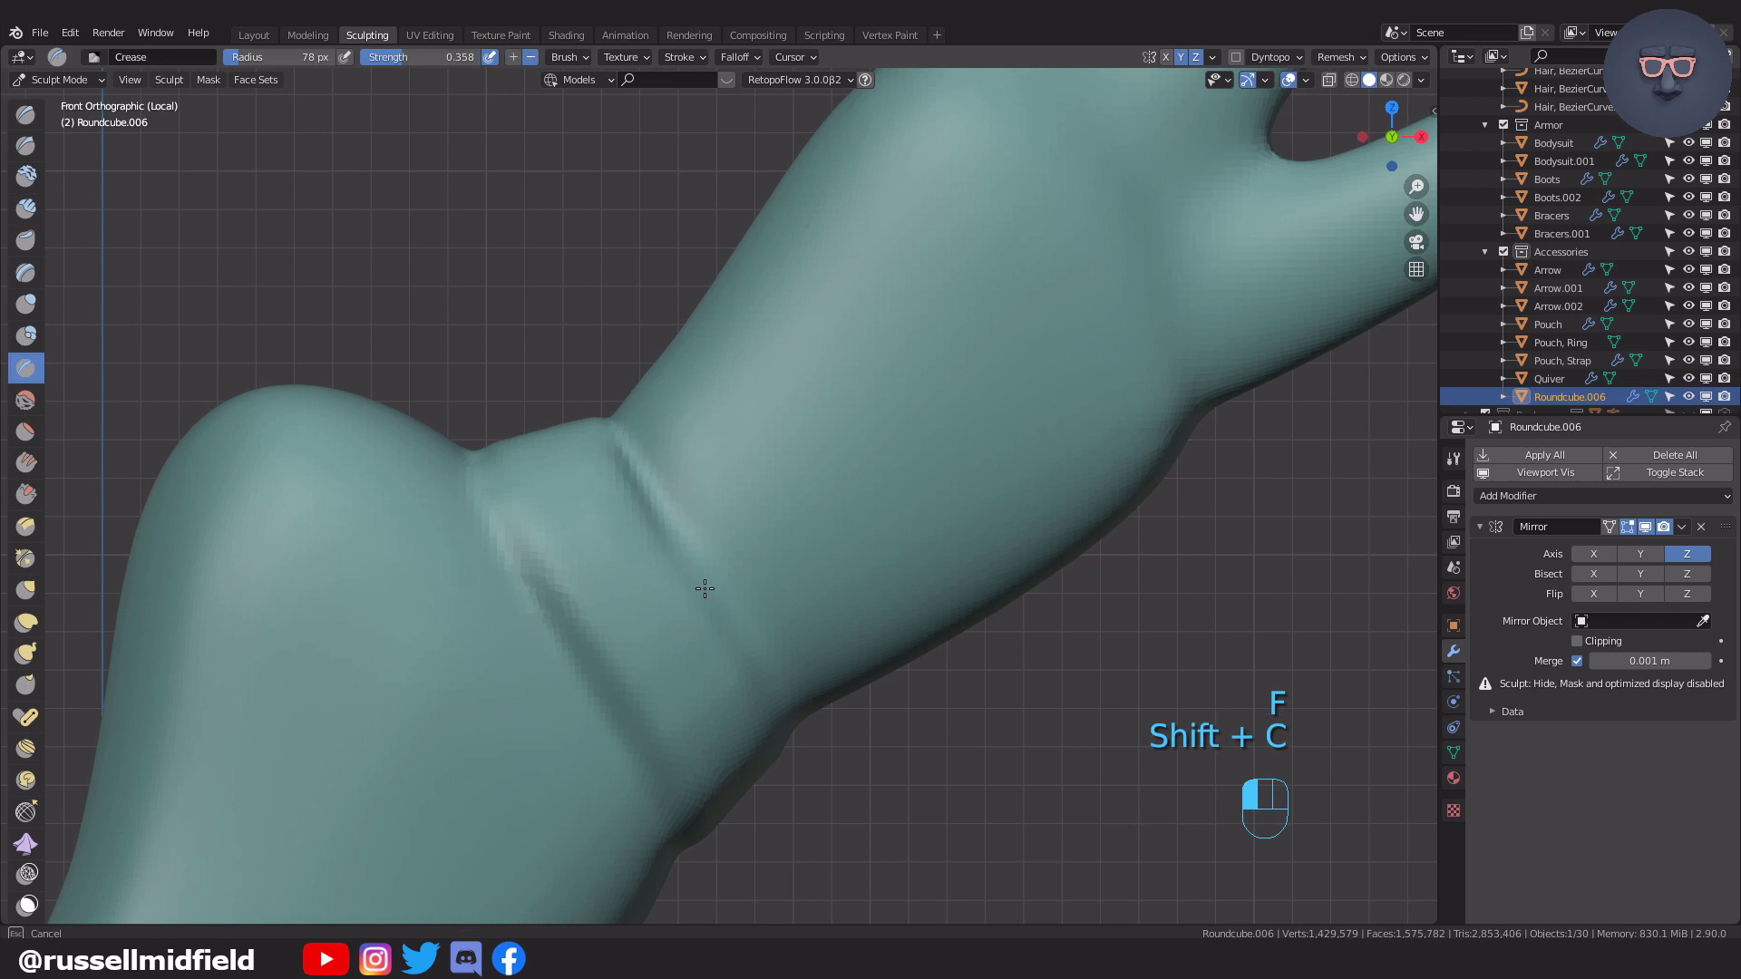
middle_click_drag(466, 446, 478, 604)
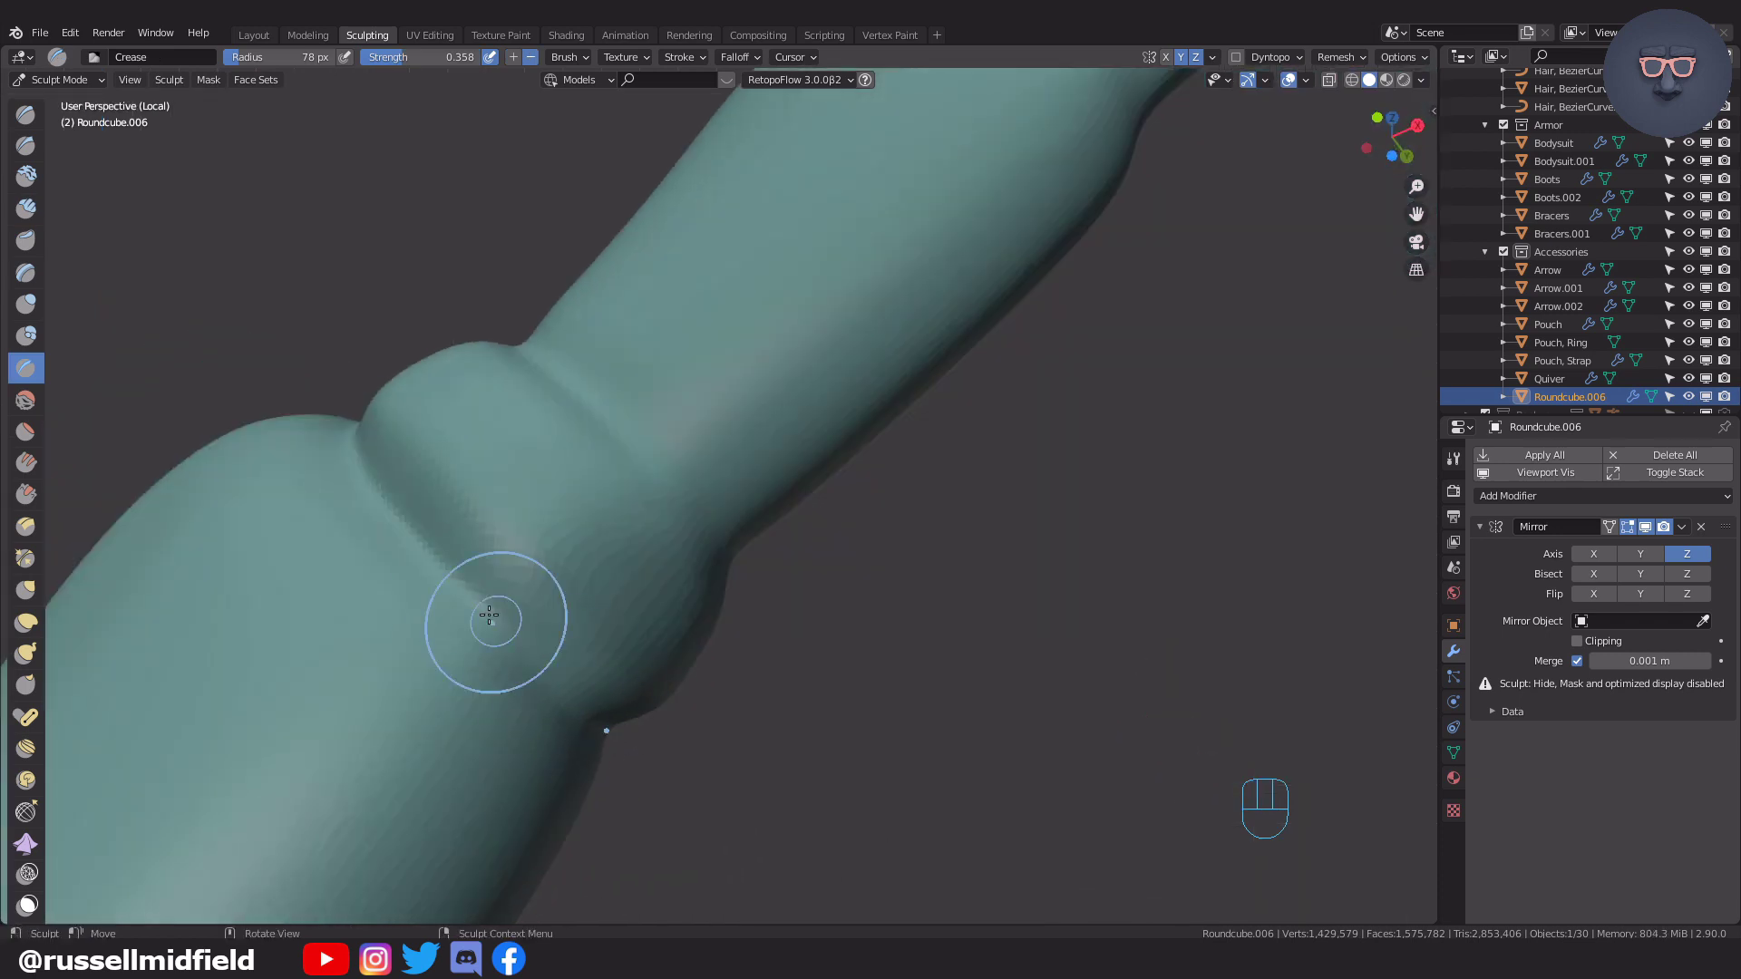
Continue the band's edge creases around its sides and back so it separates from both limb segments.
middle_click_drag(659, 644, 640, 507)
left_click_drag(634, 435, 750, 668)
mouse_move(750, 544)
middle_mouse_down()
mouse_move(762, 605)
mouse_move(683, 447)
mouse_move(671, 689)
middle_mouse_up()
left_click_drag(691, 838, 567, 662)
left_click_drag(787, 653, 843, 693)
key("KP_1")
scroll(828, 604, "up", 3)
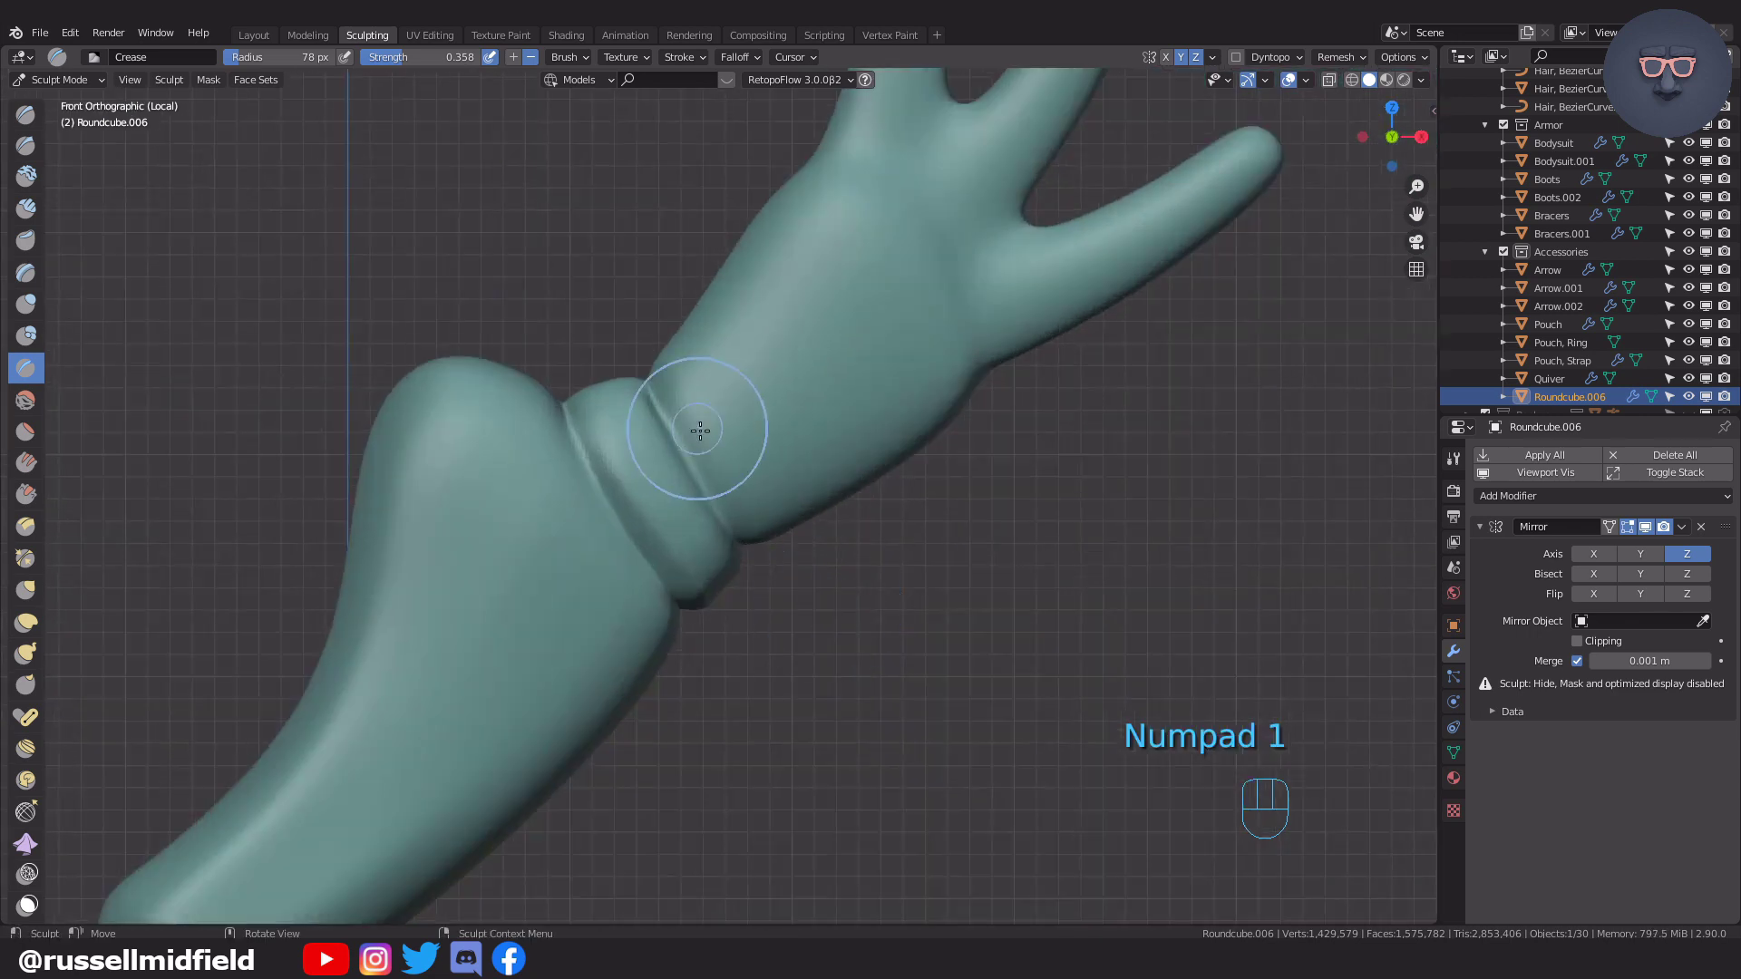
Even out the band and its adjoining edges with the Scrape/Peaks brush and smoothing.
scroll(699, 427, "up", 3)
key("f")
key("s")
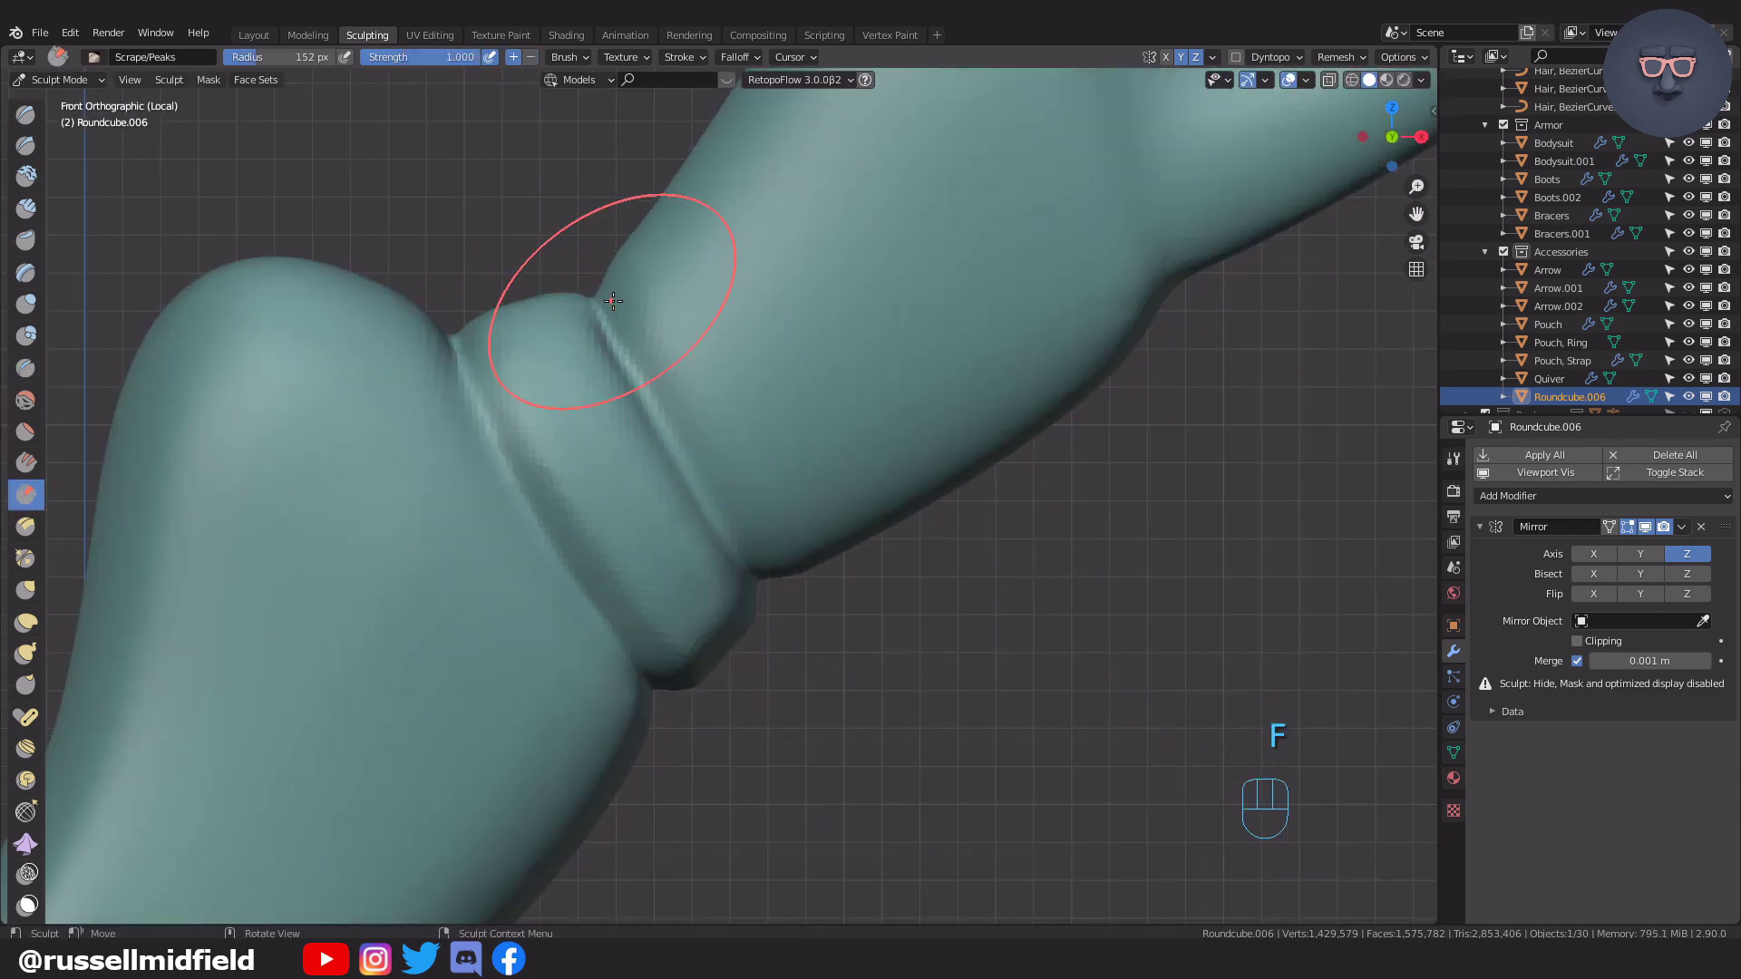
left_click_drag(558, 541, 639, 667, "shift")
mouse_move(671, 553)
middle_mouse_down()
mouse_move(711, 399)
mouse_move(653, 455)
mouse_move(879, 611)
middle_mouse_up()
scroll(943, 576, "up", 10)
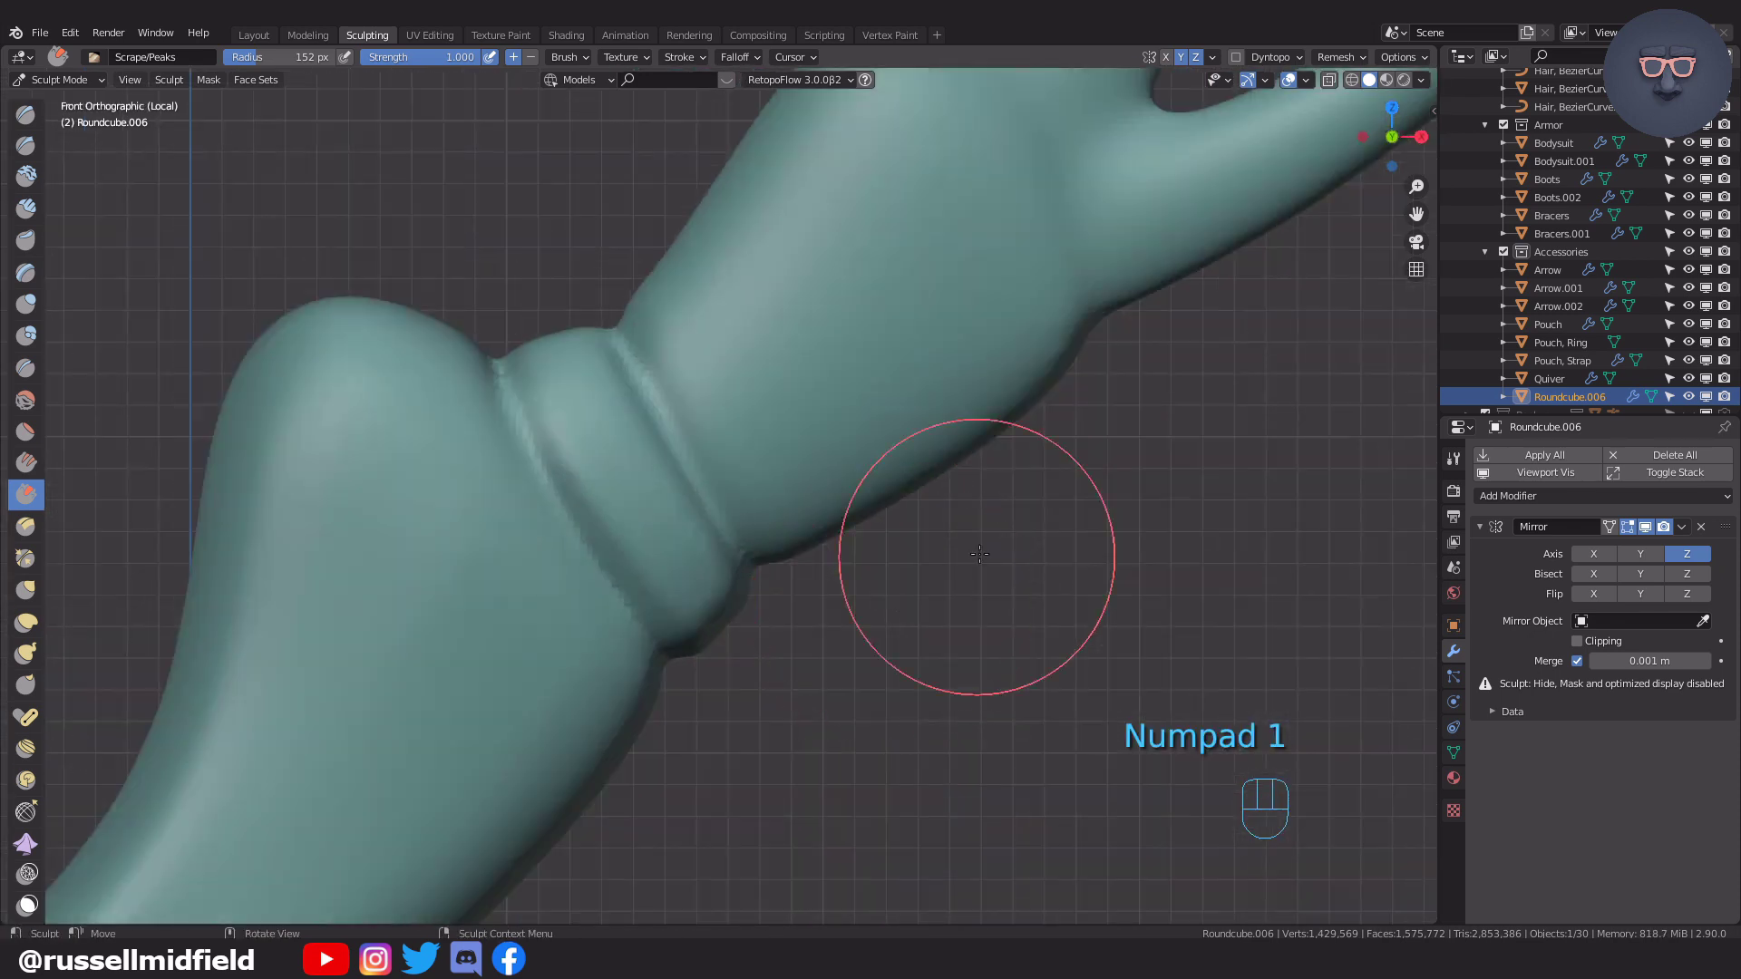
Flatten the upper part of the palm-like segment below the prongs with the Scrape/Peaks brush.
middle_click_drag(976, 556, 832, 724, "shift")
key("f")
key("s")
left_click(731, 372)
left_click_drag(724, 322, 667, 410)
Raise a ridge along the palm-like segment's outer edge with the inverted Crease brush and smooth the surface beside it.
key("shift+c")
left_click_drag(544, 504, 707, 275, "ctrl")
key("f")
left_click(738, 372)
key("f")
left_click(689, 390)
left_click_drag(678, 395, 652, 418, "shift")
left_click_drag(708, 688, 634, 626, "shift")
Extend the palm-like segment's ridge in an arc beneath the prongs with the inverted Crease brush and smooth it.
key("f")
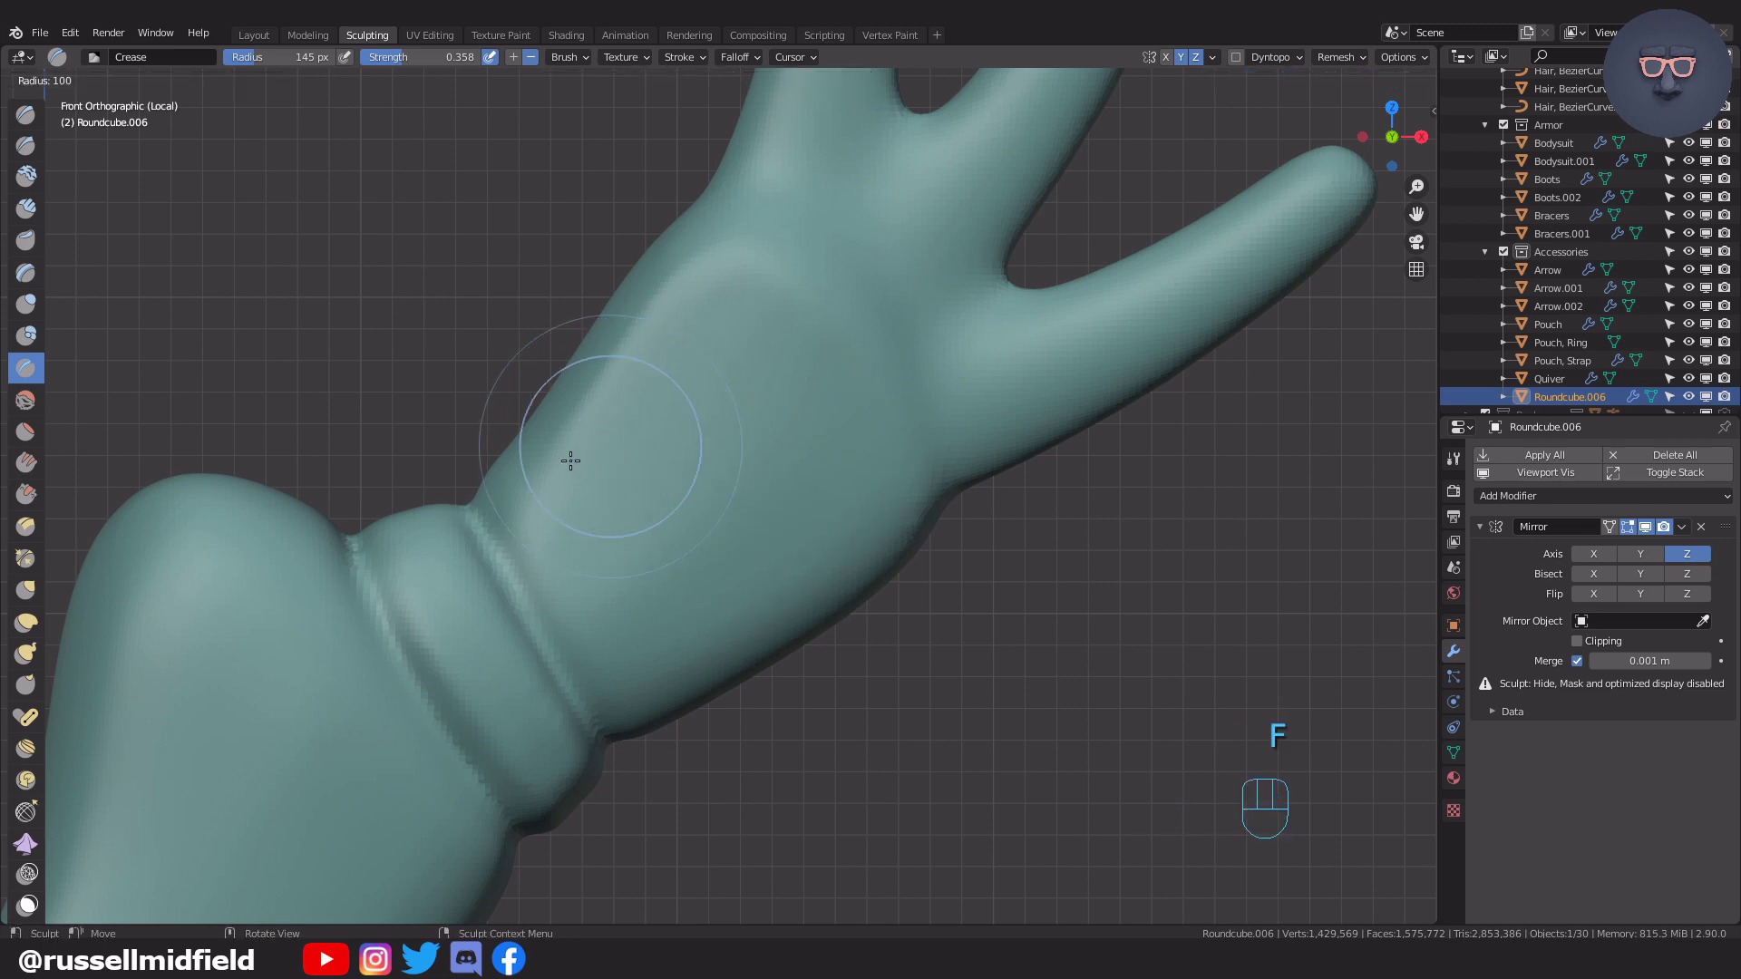
left_click(567, 460)
key("shift+c")
left_click_drag(550, 504, 890, 416, "ctrl")
key("f")
left_click(870, 381)
left_click_drag(861, 349, 898, 427, "shift")
Deepen the grooves on both sides of the band with the Crease brush.
key("f")
left_click(635, 548)
key("shift+c")
left_click_drag(480, 513, 562, 647)
left_click_drag(359, 555, 443, 737)
Flatten the face of the palm-like segment inside its ridge with the Scrape/Peaks brush.
mouse_move(641, 777)
middle_mouse_down()
mouse_move(564, 700)
mouse_move(472, 805)
mouse_move(841, 690)
mouse_move(830, 657)
middle_mouse_up()
key("f")
left_click(816, 648)
key("s")
left_click_drag(656, 591, 647, 600)
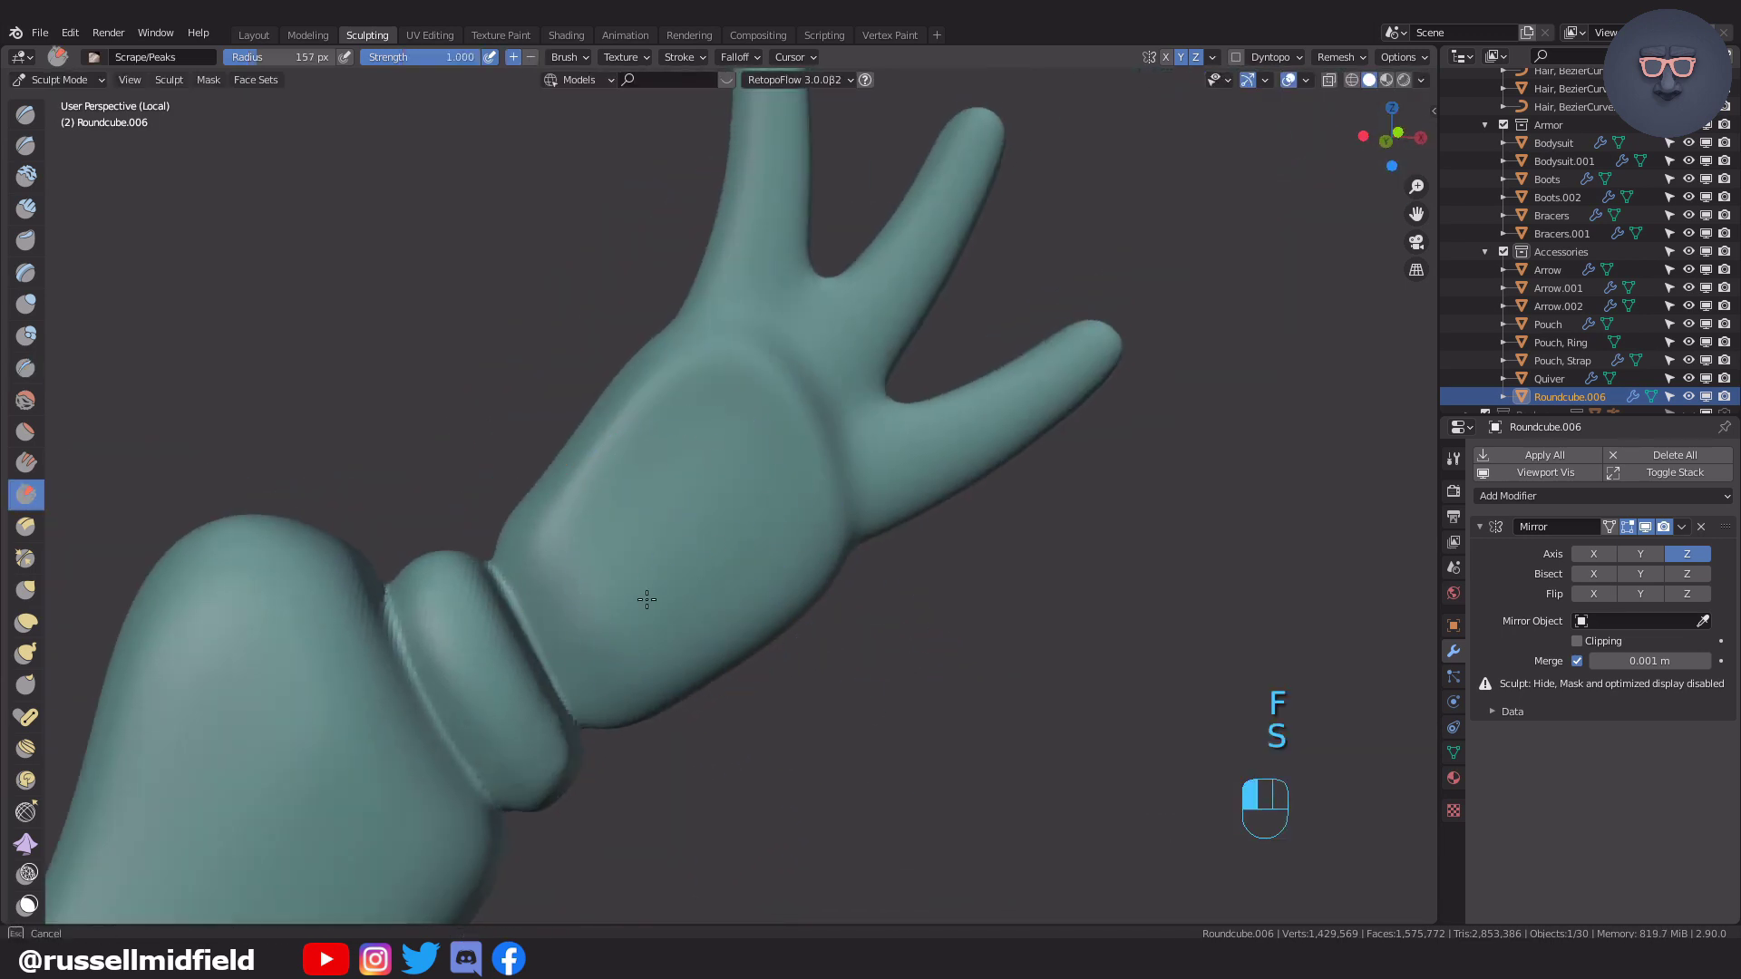
key("f")
left_click(1232, 614)
middle_click_drag(1232, 613, 953, 503)
Carve a curved crease between the palm-like segment and the bases of the three prongs with the Crease brush.
key("KP_1")
scroll(948, 544, "up", 4)
key("f")
left_click(820, 544)
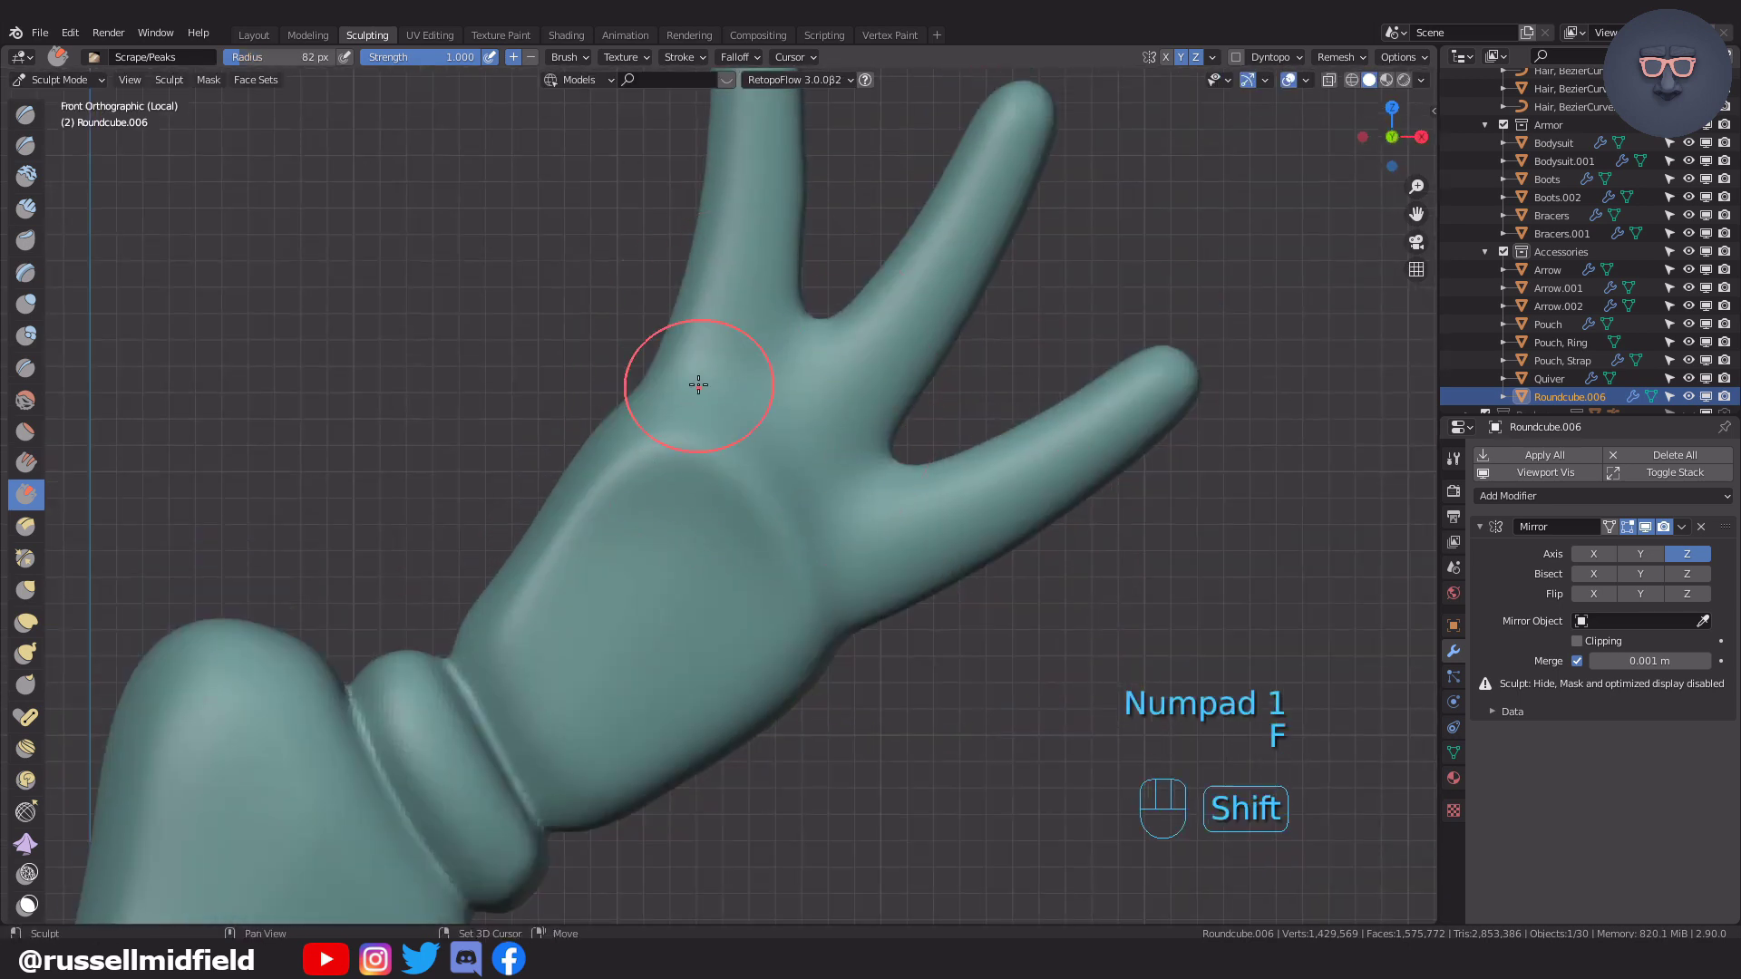
key("shift+c")
left_click_drag(700, 386, 765, 451)
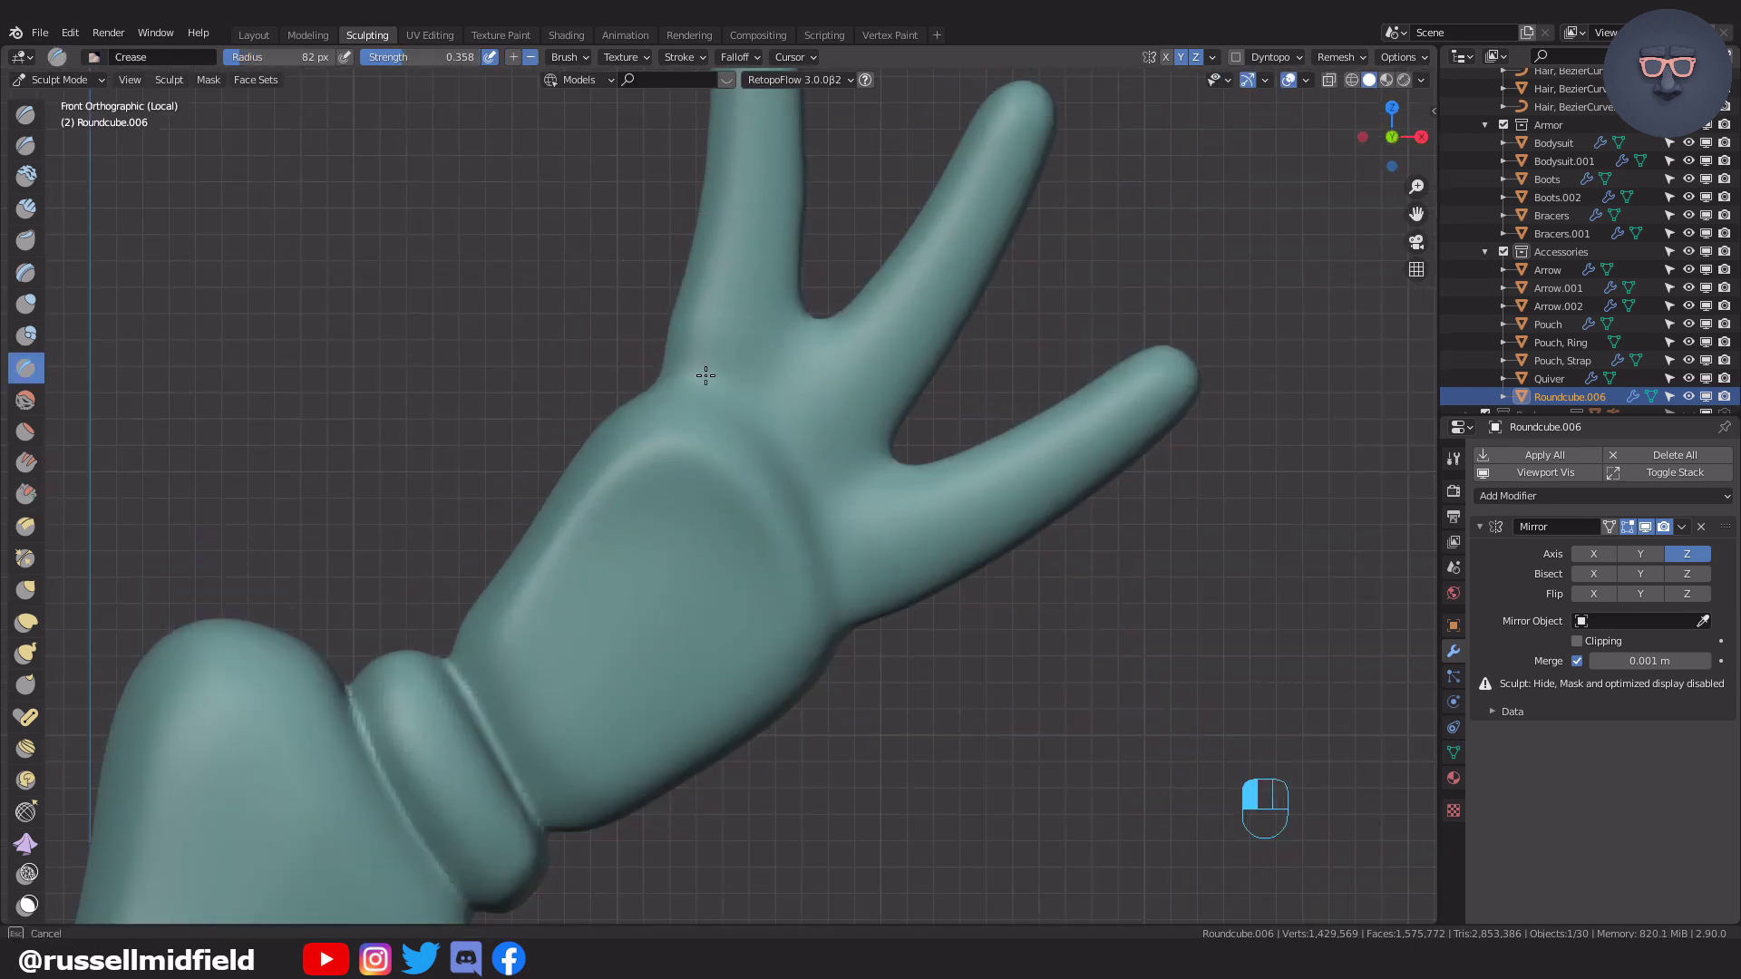
left_click_drag(678, 374, 844, 609)
mouse_move(867, 522)
middle_mouse_down()
mouse_move(762, 513)
mouse_move(914, 563)
middle_mouse_up()
key("KP_1")
Smooth the three prongs so that their tips taper.
key("f")
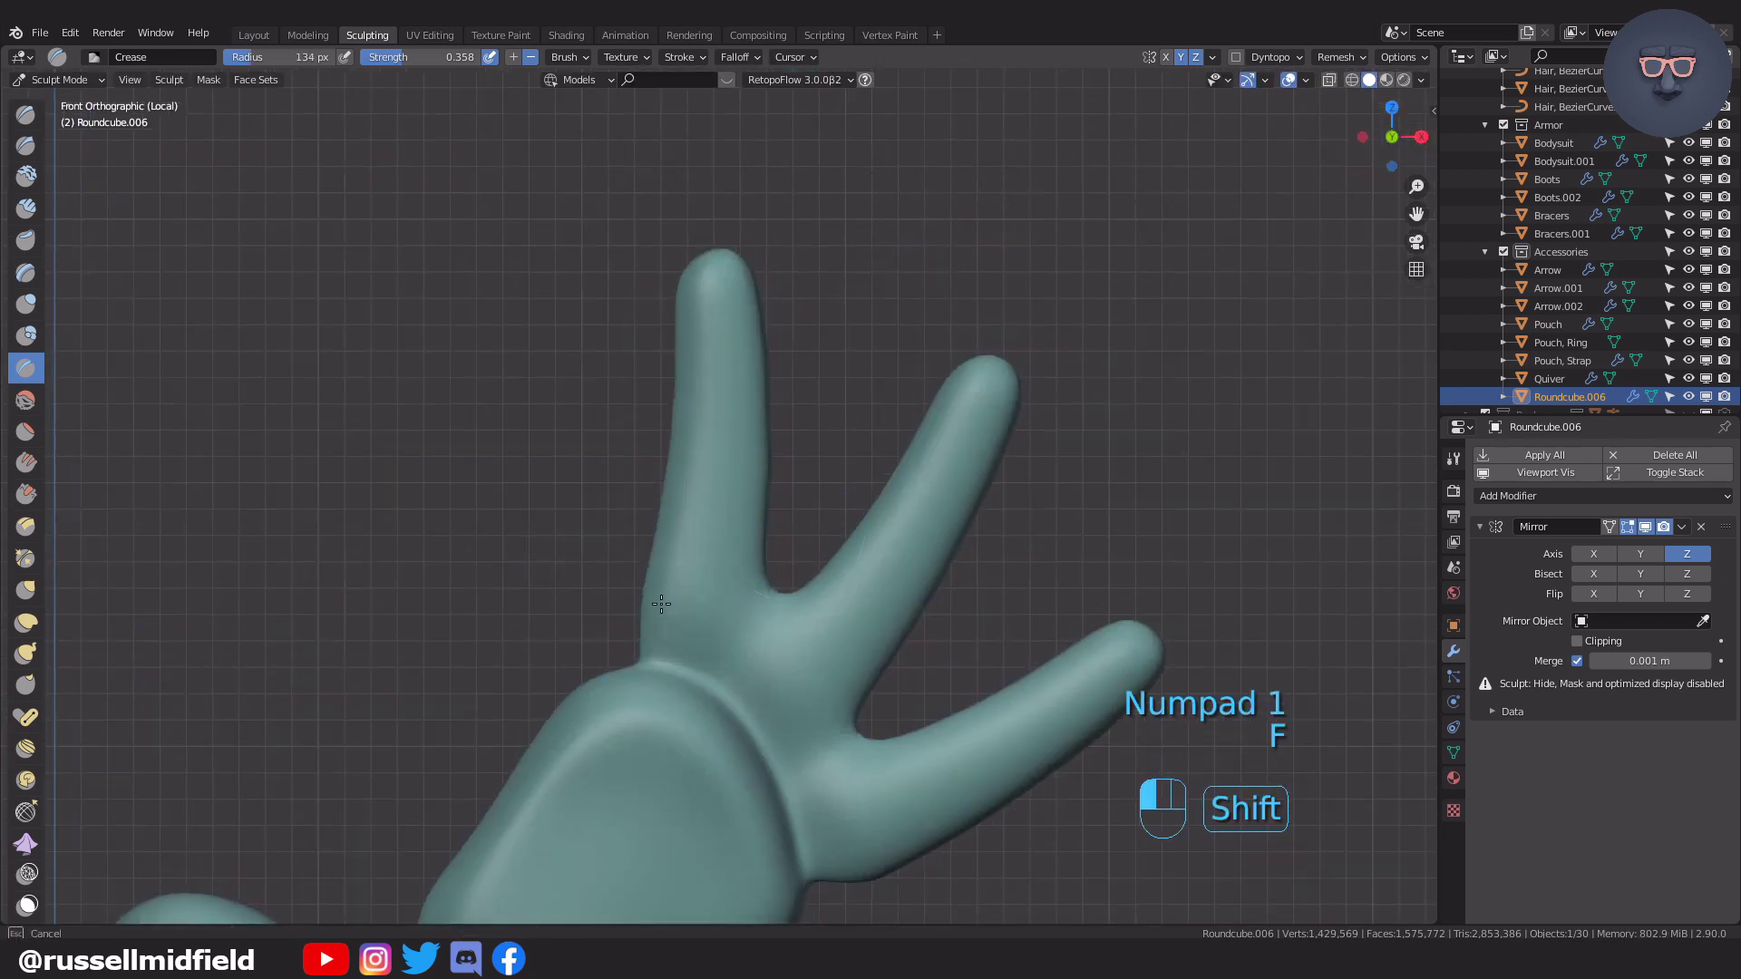
middle_click_drag(1139, 689, 1135, 459, "shift")
middle_click_drag(1068, 544, 1063, 634, "shift")
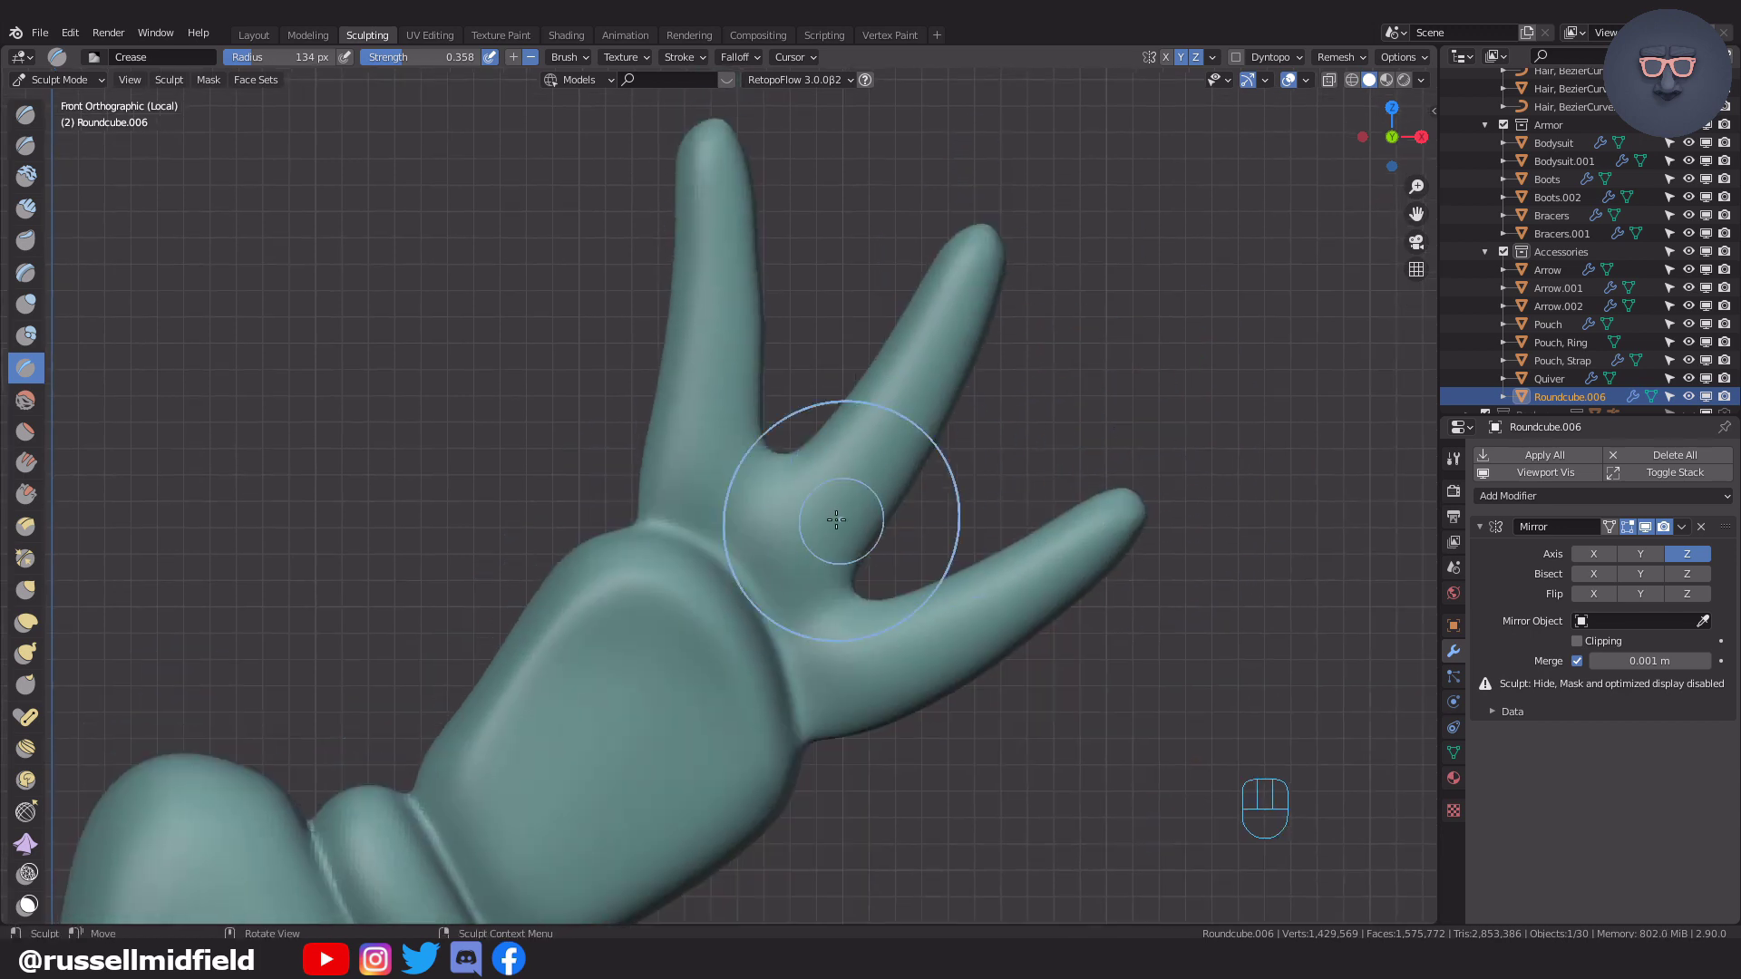
Flatten the front faces of the three prongs with the Scrape/Peaks brush.
key("s")
mouse_move(988, 612)
left_mouse_down()
mouse_move(1088, 553)
mouse_move(994, 420)
left_mouse_up()
key("f")
left_click(1289, 523)
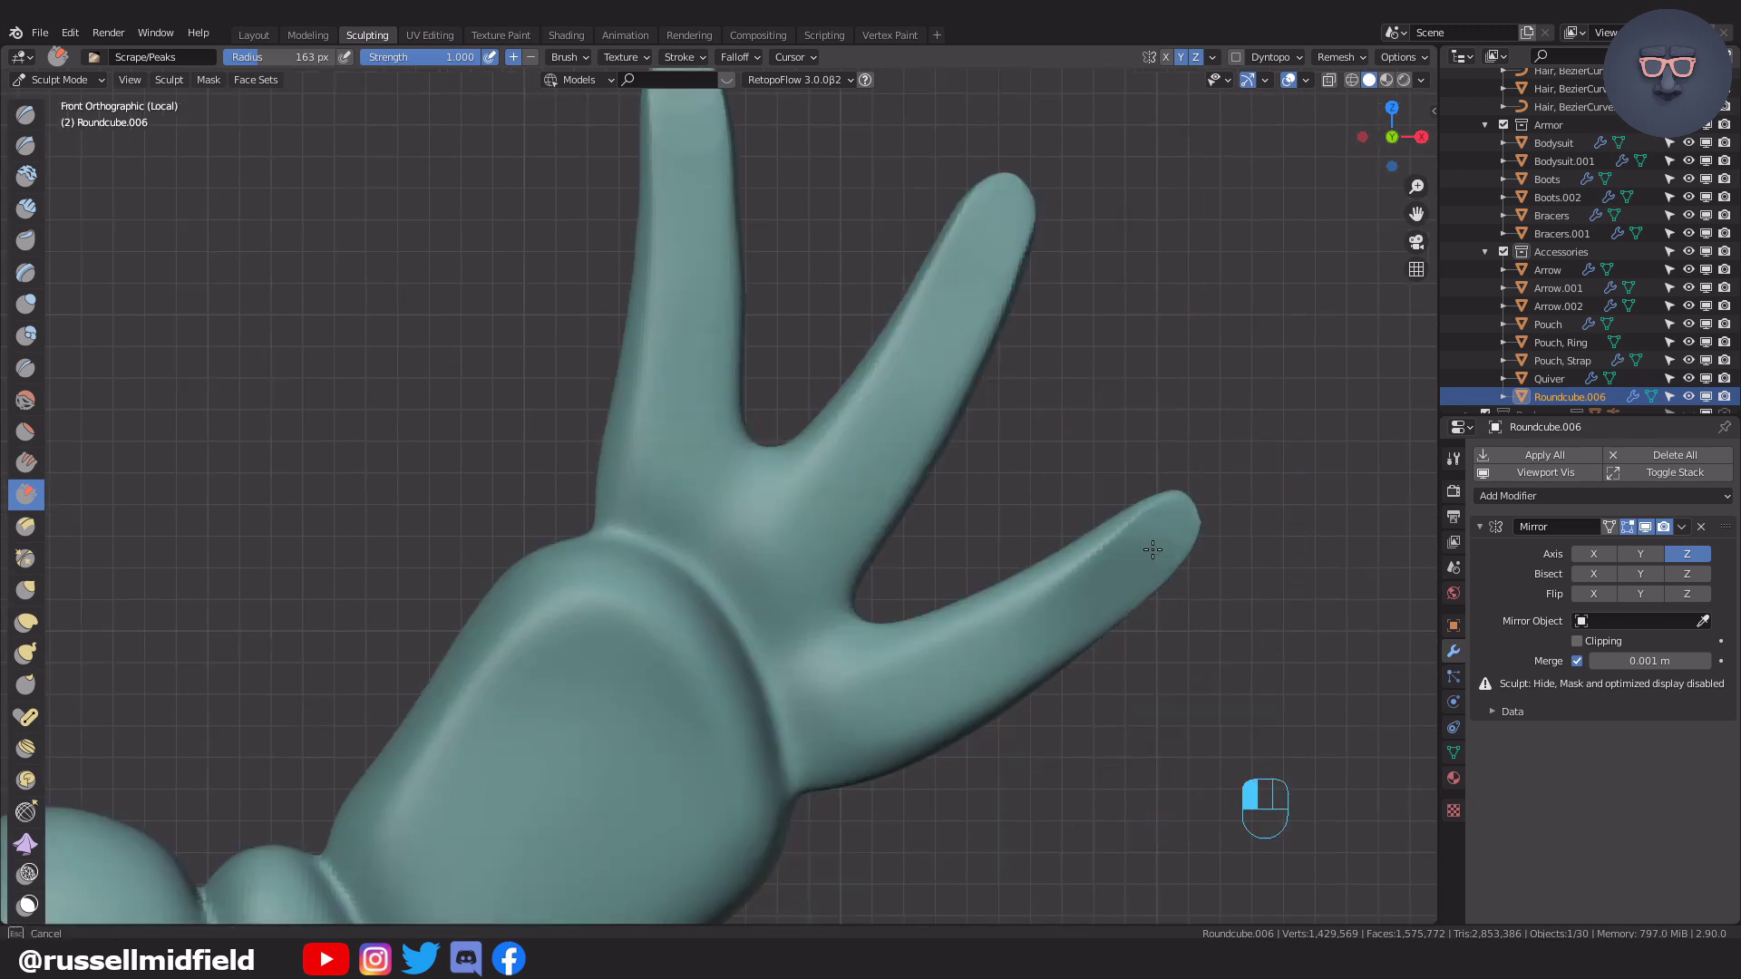
left_click_drag(1153, 550, 1047, 608)
Smooth the scraped prongs and the transitions at their bases from several sides.
mouse_move(988, 612)
middle_mouse_down()
mouse_move(1026, 622)
mouse_move(1068, 595)
middle_mouse_up()
scroll(1068, 595, "down", 3)
middle_click_drag(960, 405, 897, 459)
left_click_drag(893, 516, 923, 491, "shift")
middle_click_drag(925, 494, 853, 500)
left_click_drag(839, 489, 821, 471, "shift")
middle_click_drag(797, 489, 865, 490)
left_click_drag(843, 471, 802, 453, "shift")
middle_click_drag(857, 553, 873, 502)
Carve slanted grip grooves across the bow's handle with the Crease brush and smooth the surfaces between them.
key("KP_1")
scroll(969, 653, "down", 4)
middle_click_drag(969, 653, 975, 499, "shift")
scroll(975, 508, "down", 4)
mouse_move(937, 594)
middle_mouse_down("shift")
mouse_move(961, 498)
mouse_move(967, 513)
mouse_move(1001, 449)
middle_mouse_up("shift")
scroll(958, 462, "up", 9)
key("f")
left_click(726, 412)
key("shift+c")
mouse_move(726, 408)
left_mouse_down()
mouse_move(815, 365)
mouse_move(760, 342)
mouse_move(812, 328)
left_mouse_up()
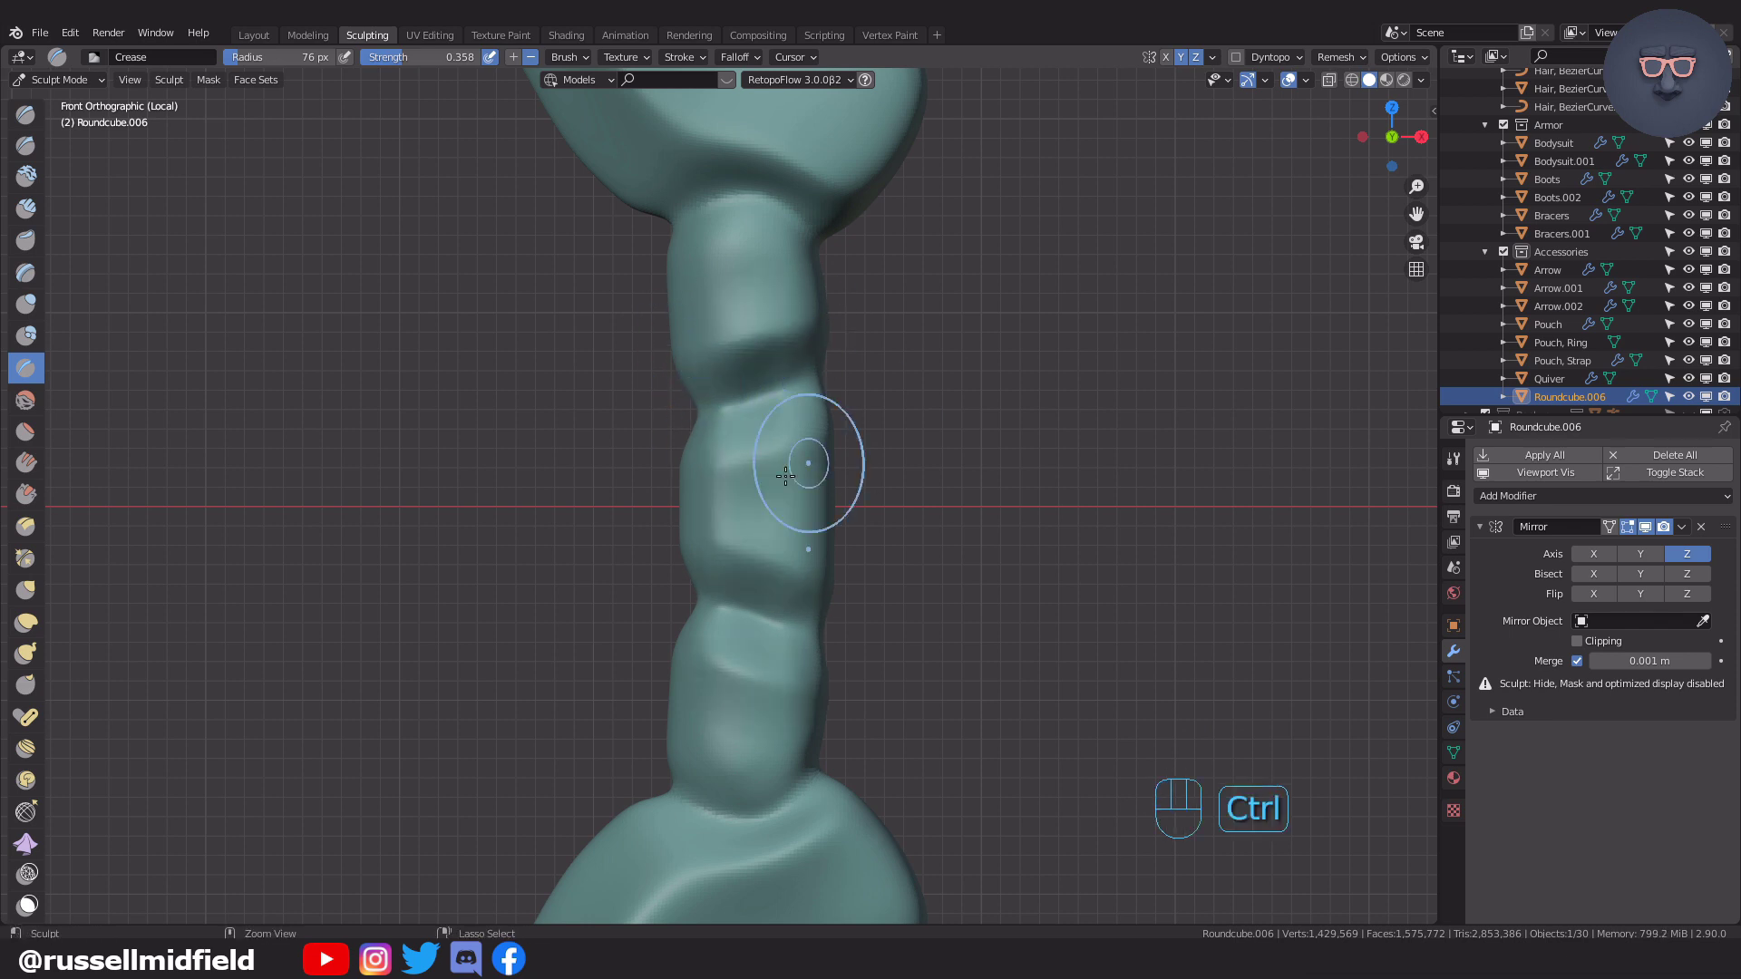
key("f")
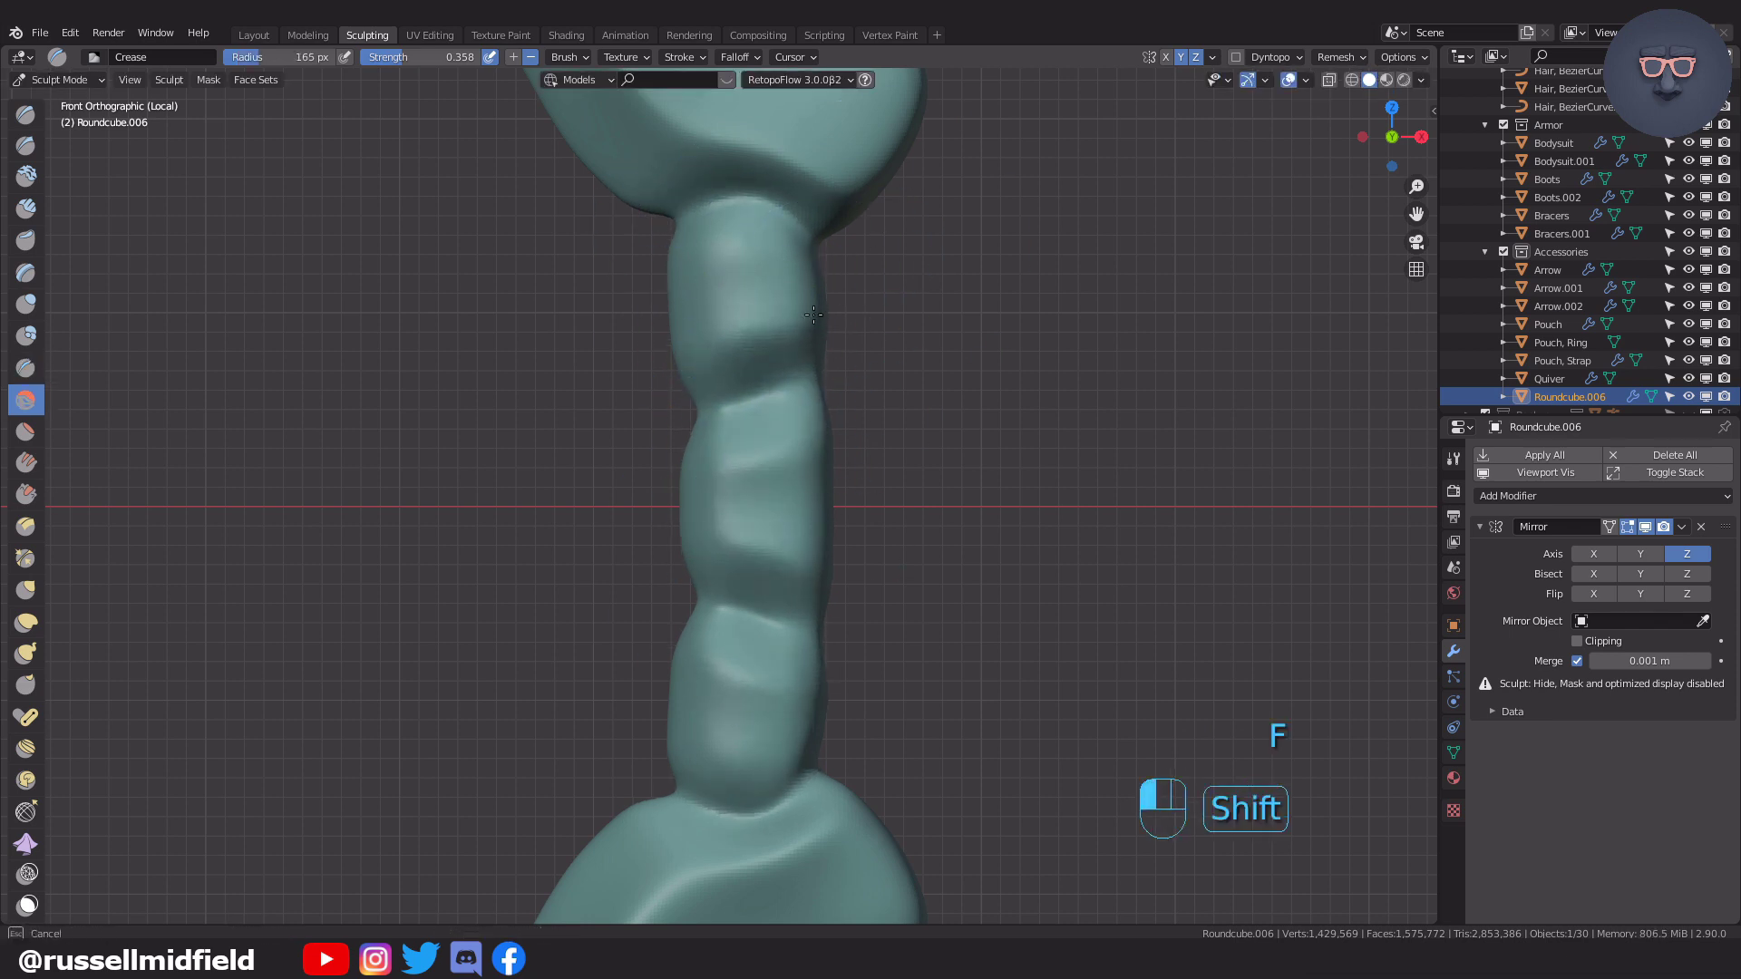
scroll(989, 424, "down", 8)
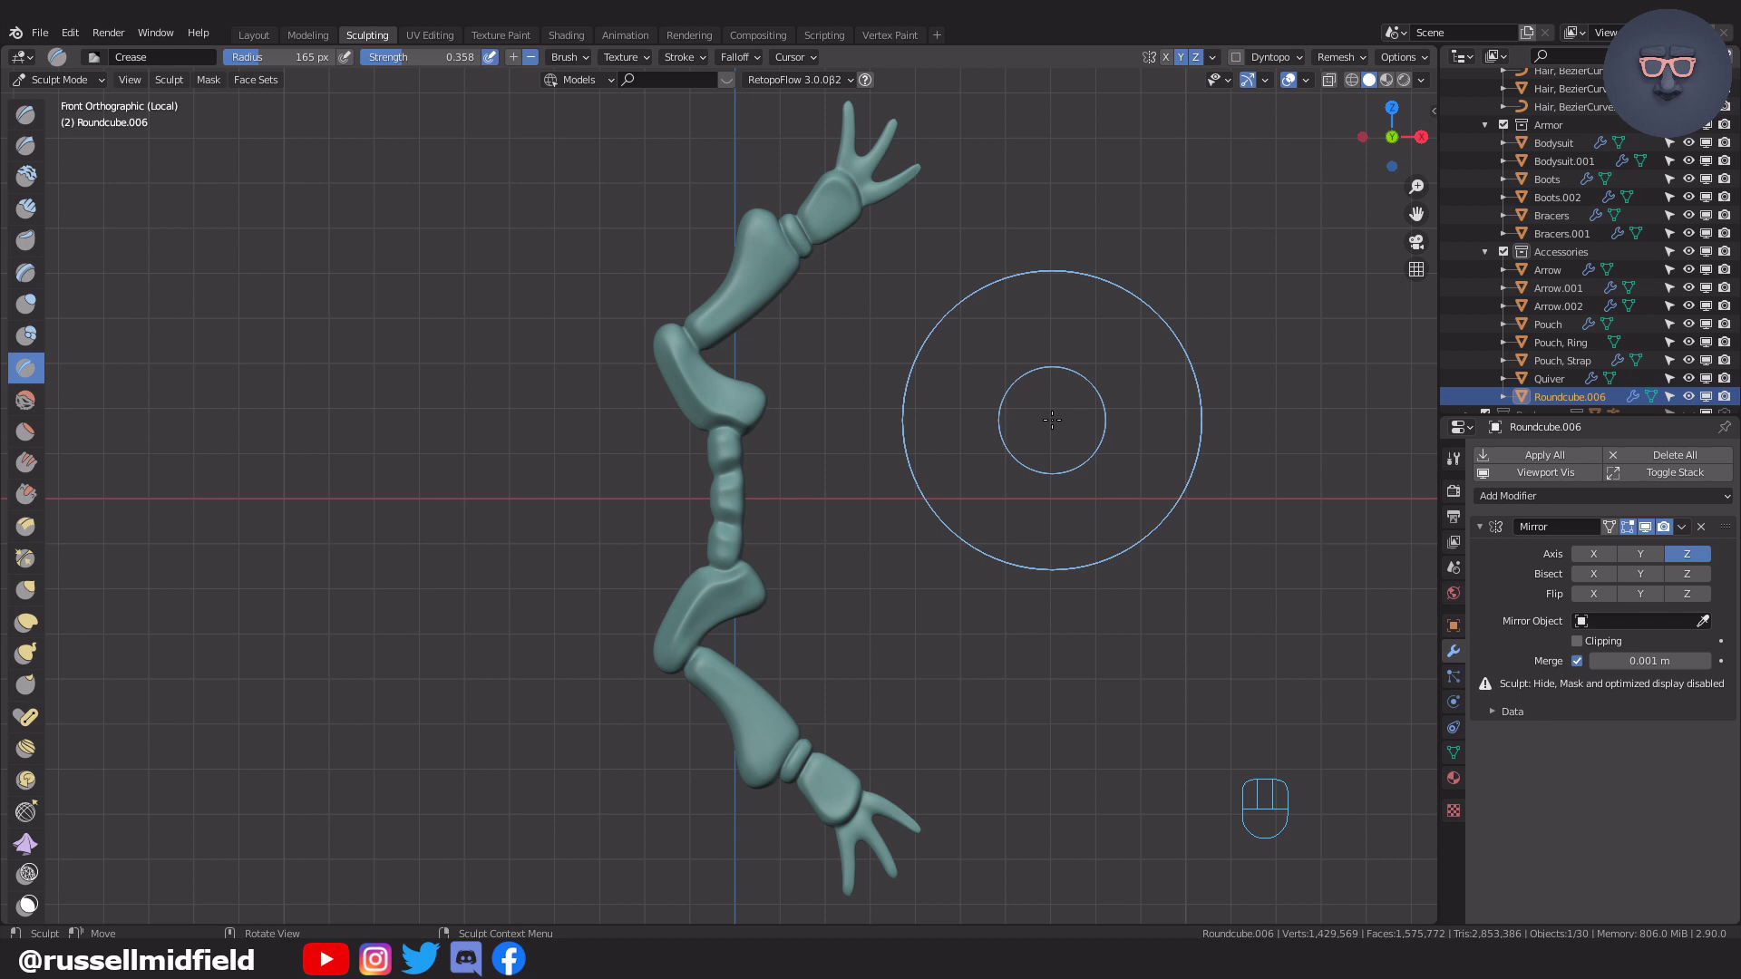
Examine the whole bow in Object Mode and return to Sculpt Mode.
key("ctrl+Tab")
left_click(1020, 426)
mouse_move(1051, 435)
middle_mouse_down()
mouse_move(911, 449)
mouse_move(1035, 455)
middle_mouse_up()
left_click(843, 173)
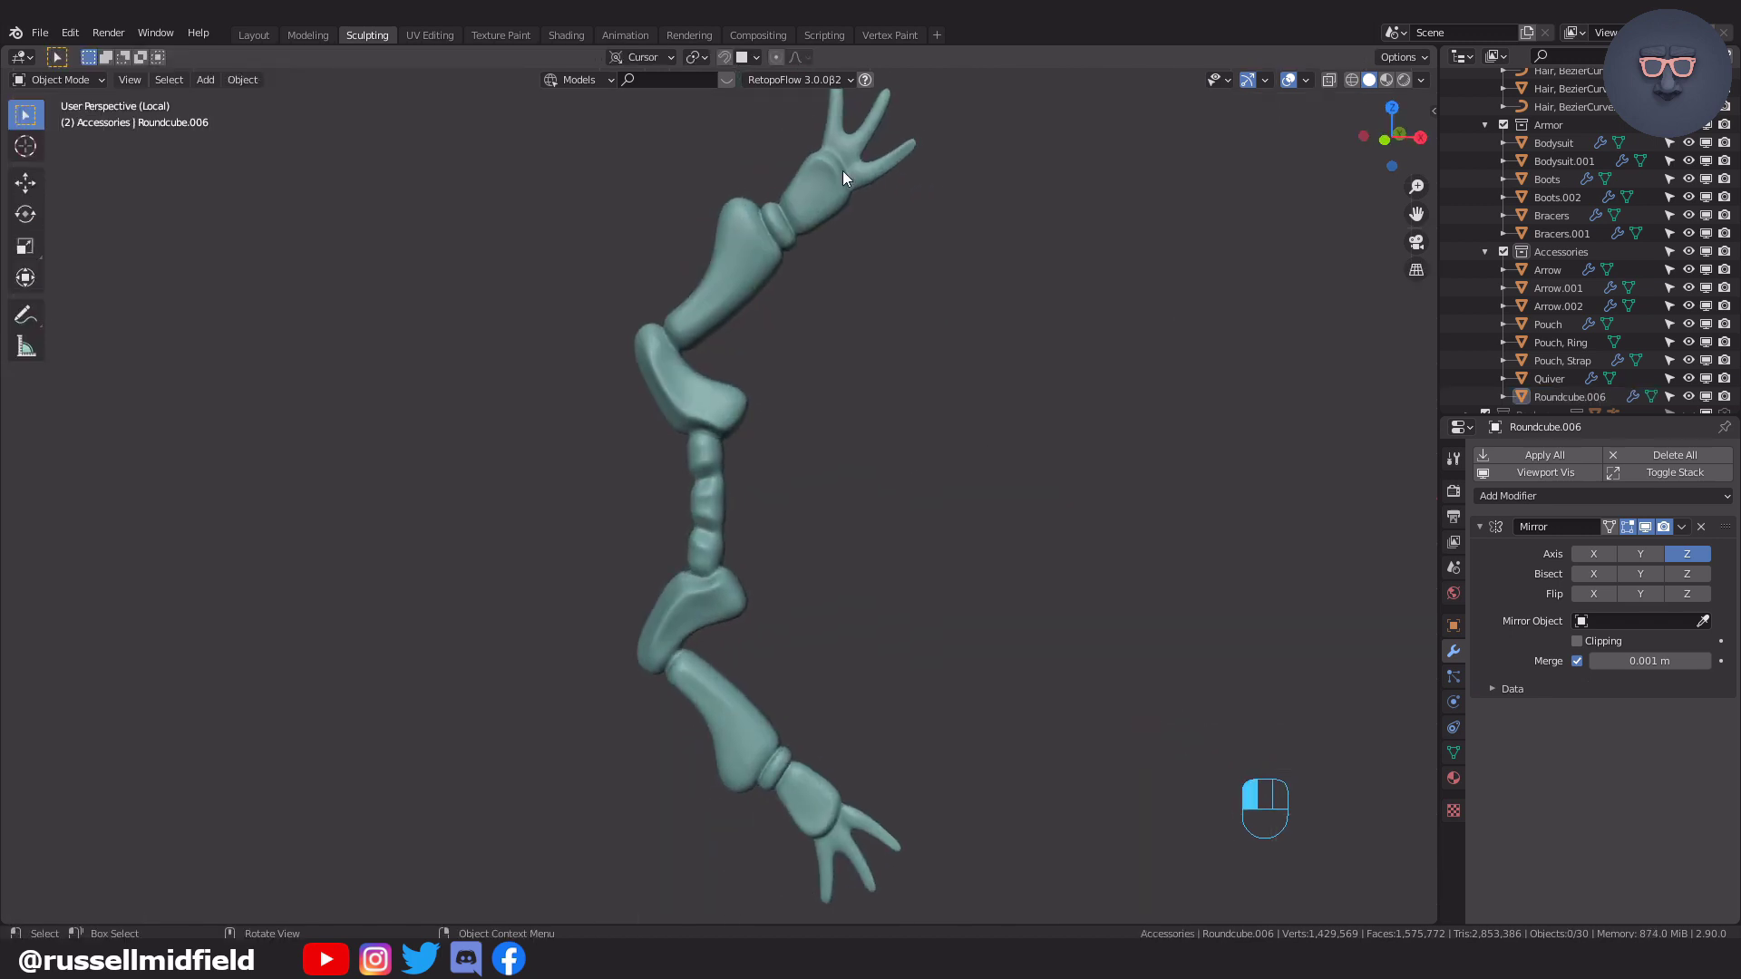
key("ctrl+Tab")
Choose the Mask brush with a 44 px radius and apply the bow's Mirror modifier.
middle_click_drag(838, 334, 961, 349)
scroll(906, 362, "up", 2)
middle_click_drag(843, 335, 767, 526, "shift")
scroll(767, 526, "up", 2)
key("f")
left_click(760, 471)
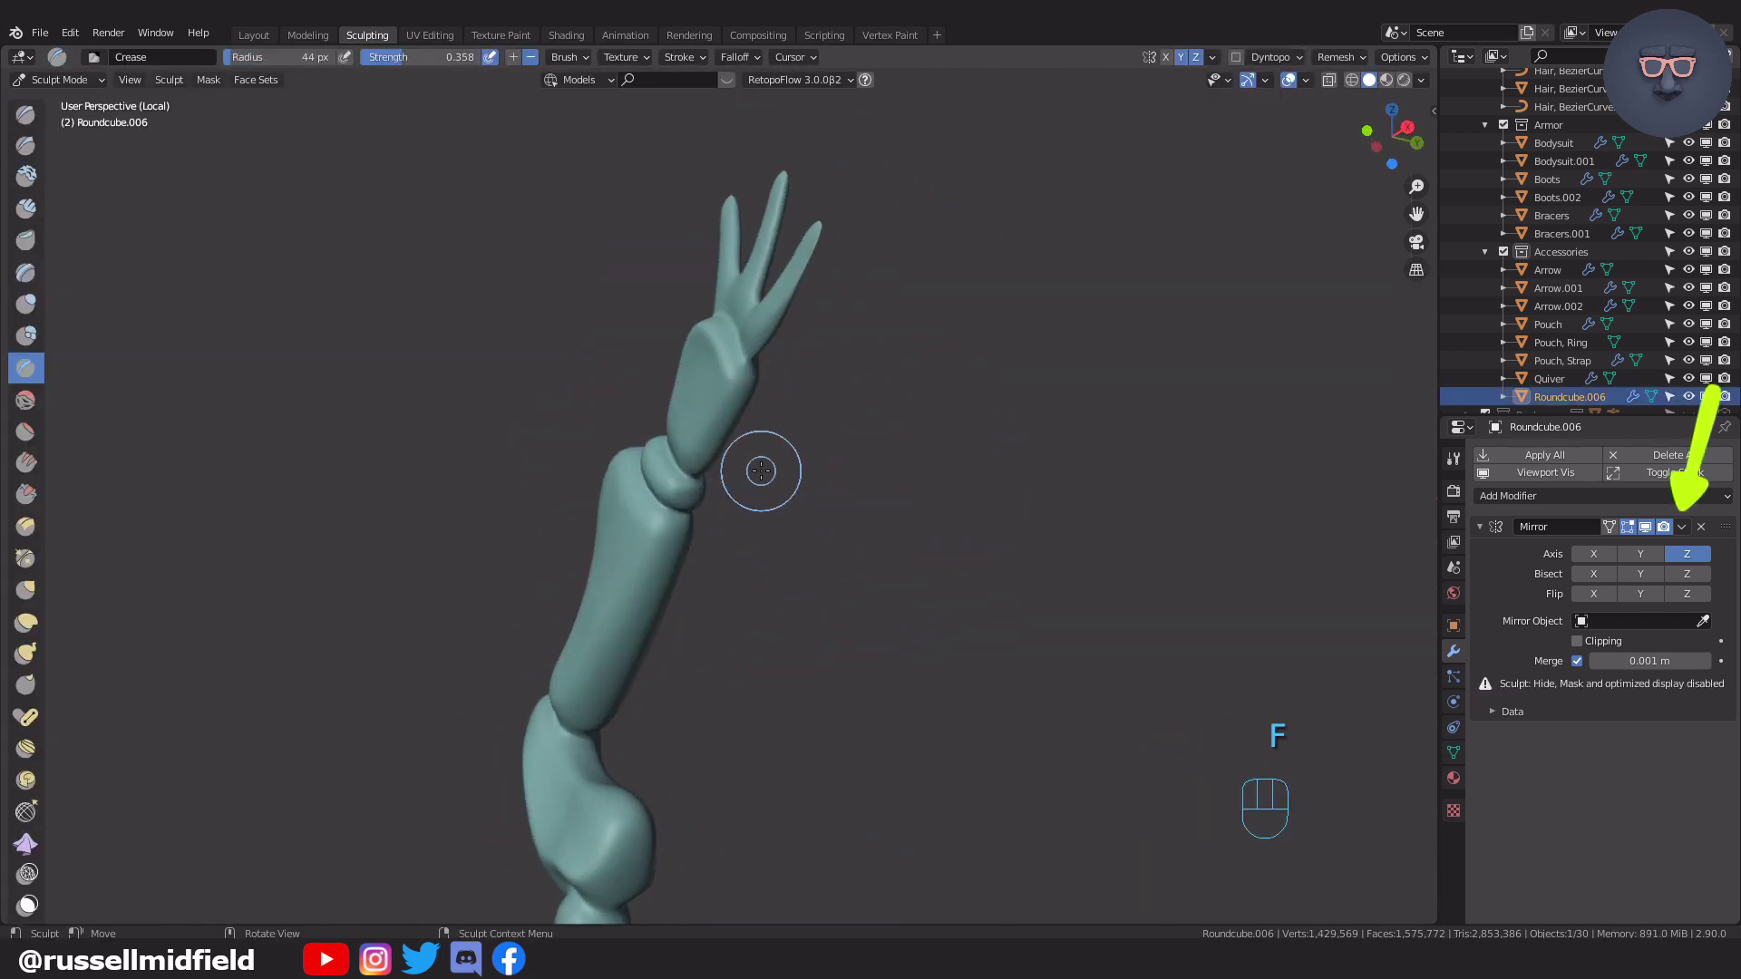
scroll(760, 470, "up", 3)
key("m")
left_click(766, 300)
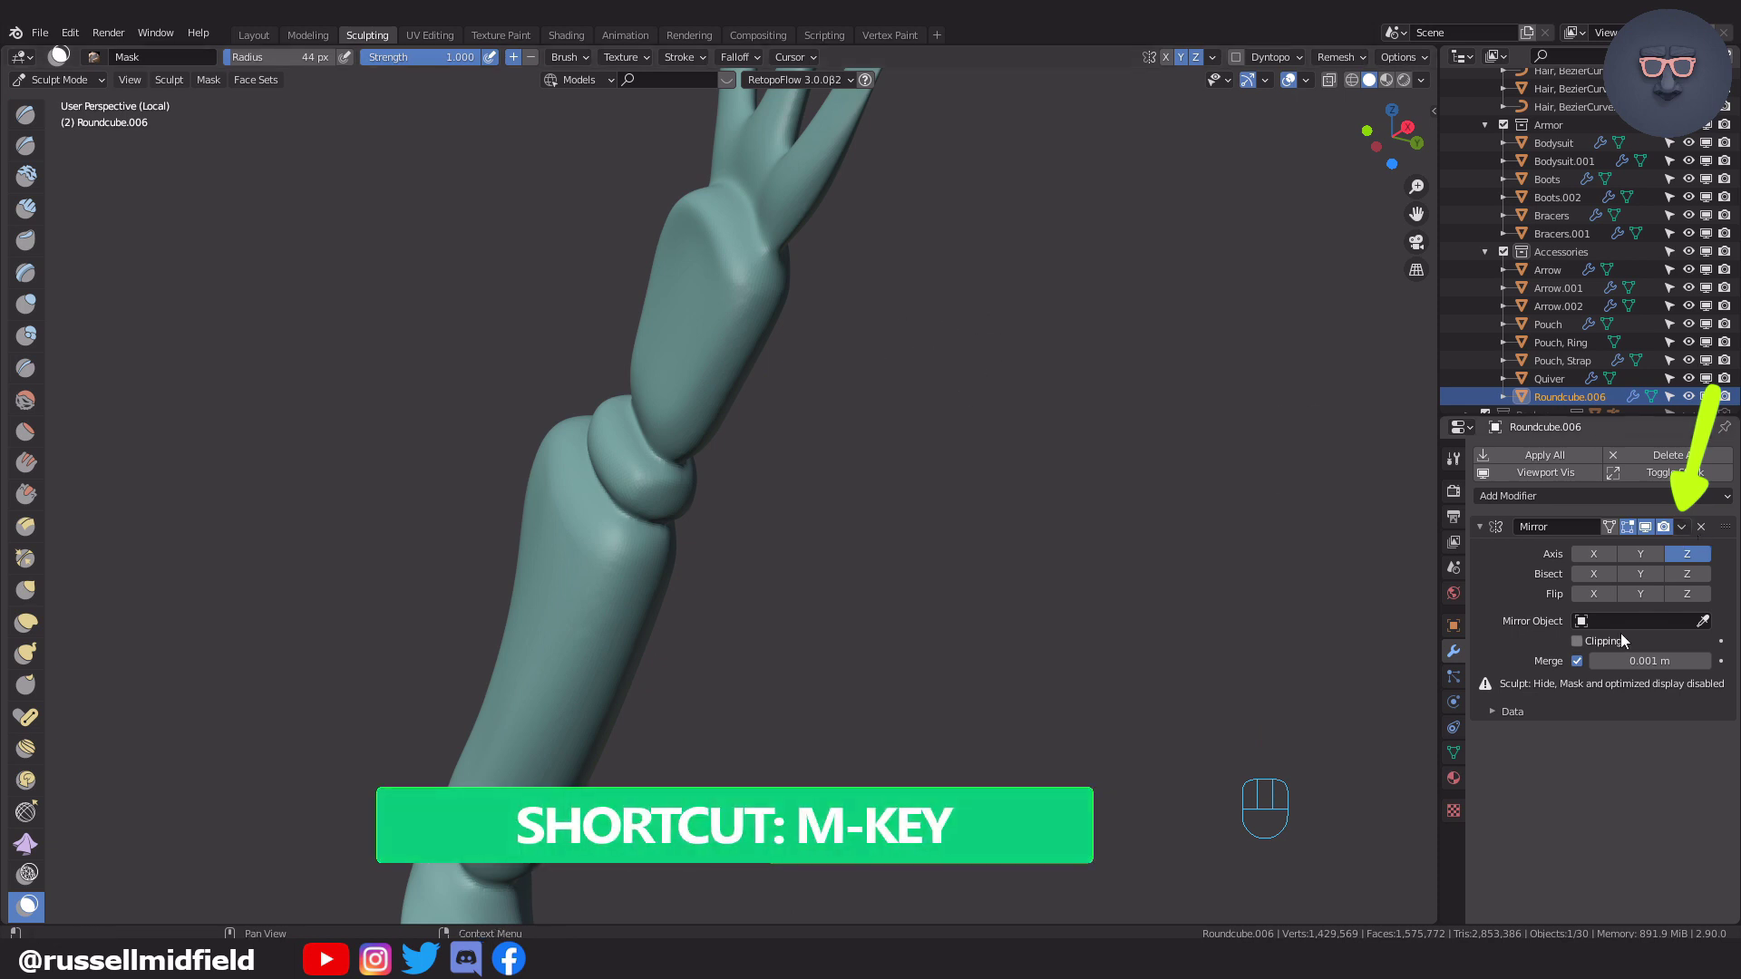
left_click(1681, 527)
left_click(1632, 555)
middle_click_drag(1046, 540, 1010, 528)
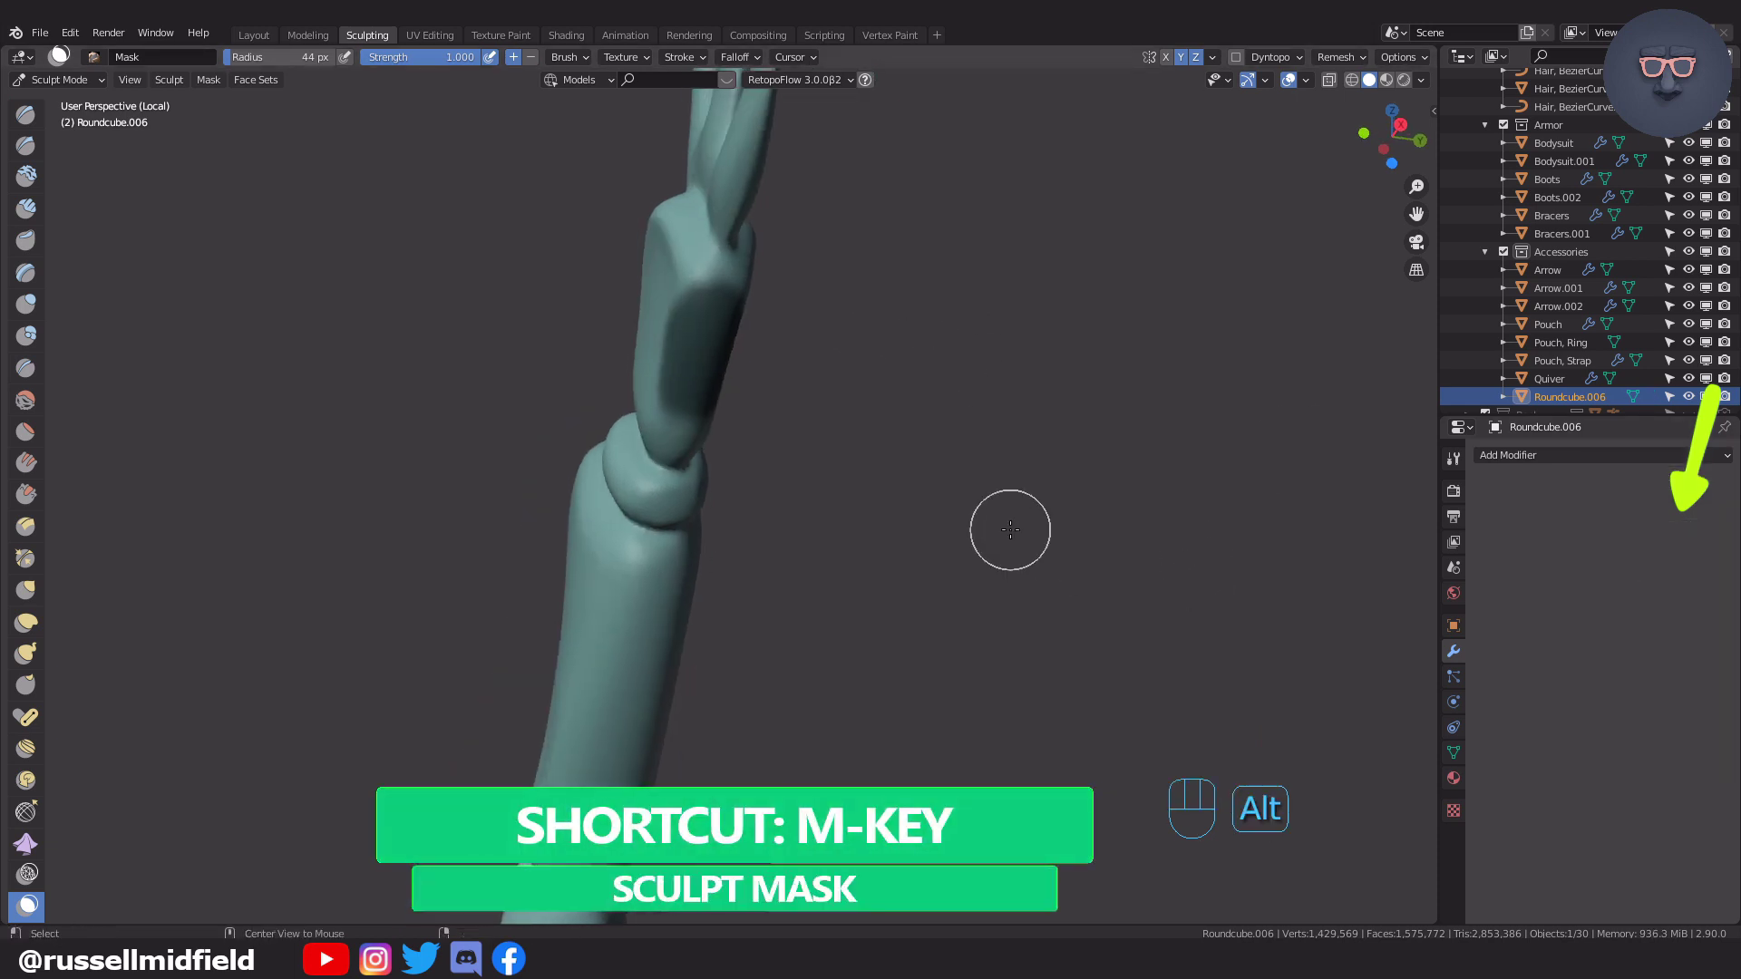
Clear the mask, mask a small spot on the underside of the bow's pronged tip piece and invert the mask.
key("alt+m")
middle_click_drag(906, 476, 922, 633, "shift")
scroll(922, 633, "up", 2)
mouse_move(723, 466)
left_mouse_down()
mouse_move(719, 447)
mouse_move(818, 535)
left_mouse_up()
key("ctrl+i")
Pull a short string peg downward from the unmasked spot in front view with the Elastic Deform brush at 105 px radius.
key("KP_1")
key("f")
left_click(953, 563)
key("g")
scroll(852, 536, "up", 2)
key("f")
left_click(806, 532)
left_click_drag(901, 478, 886, 551)
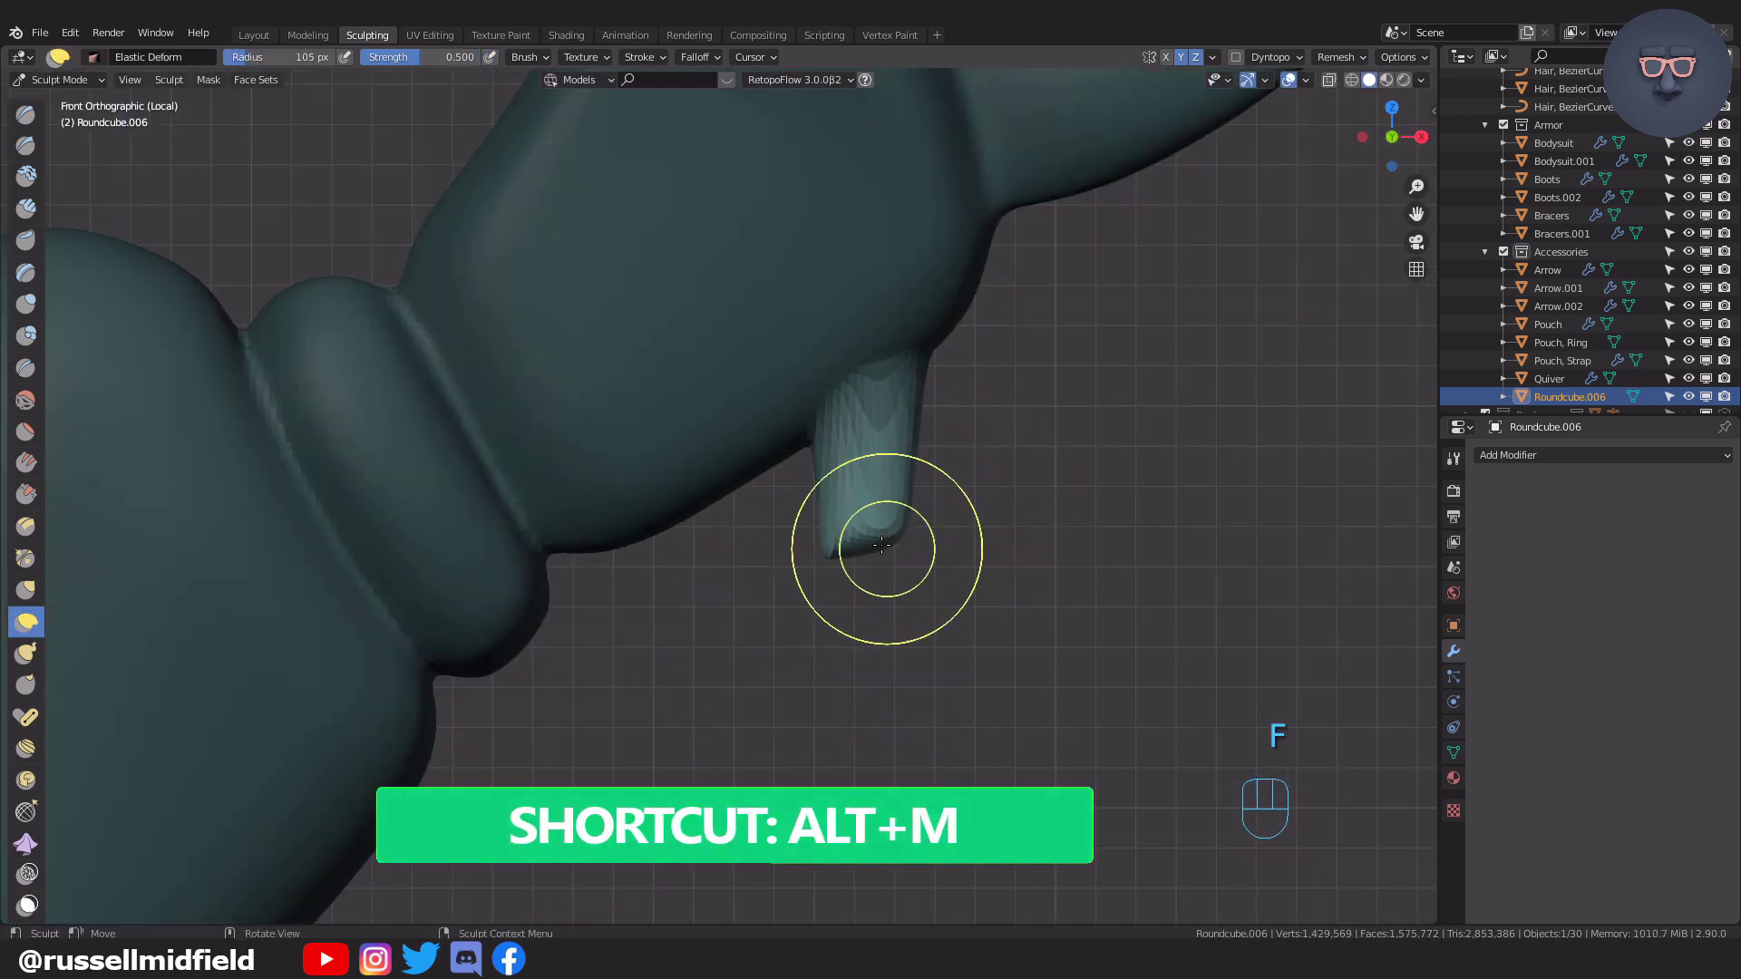
Clear the mask, voxel remesh the bow, and smooth the peg's base and the seams around the neighbouring band.
key("alt+m")
key("ctrl+r")
left_click_drag(855, 403, 842, 390, "shift")
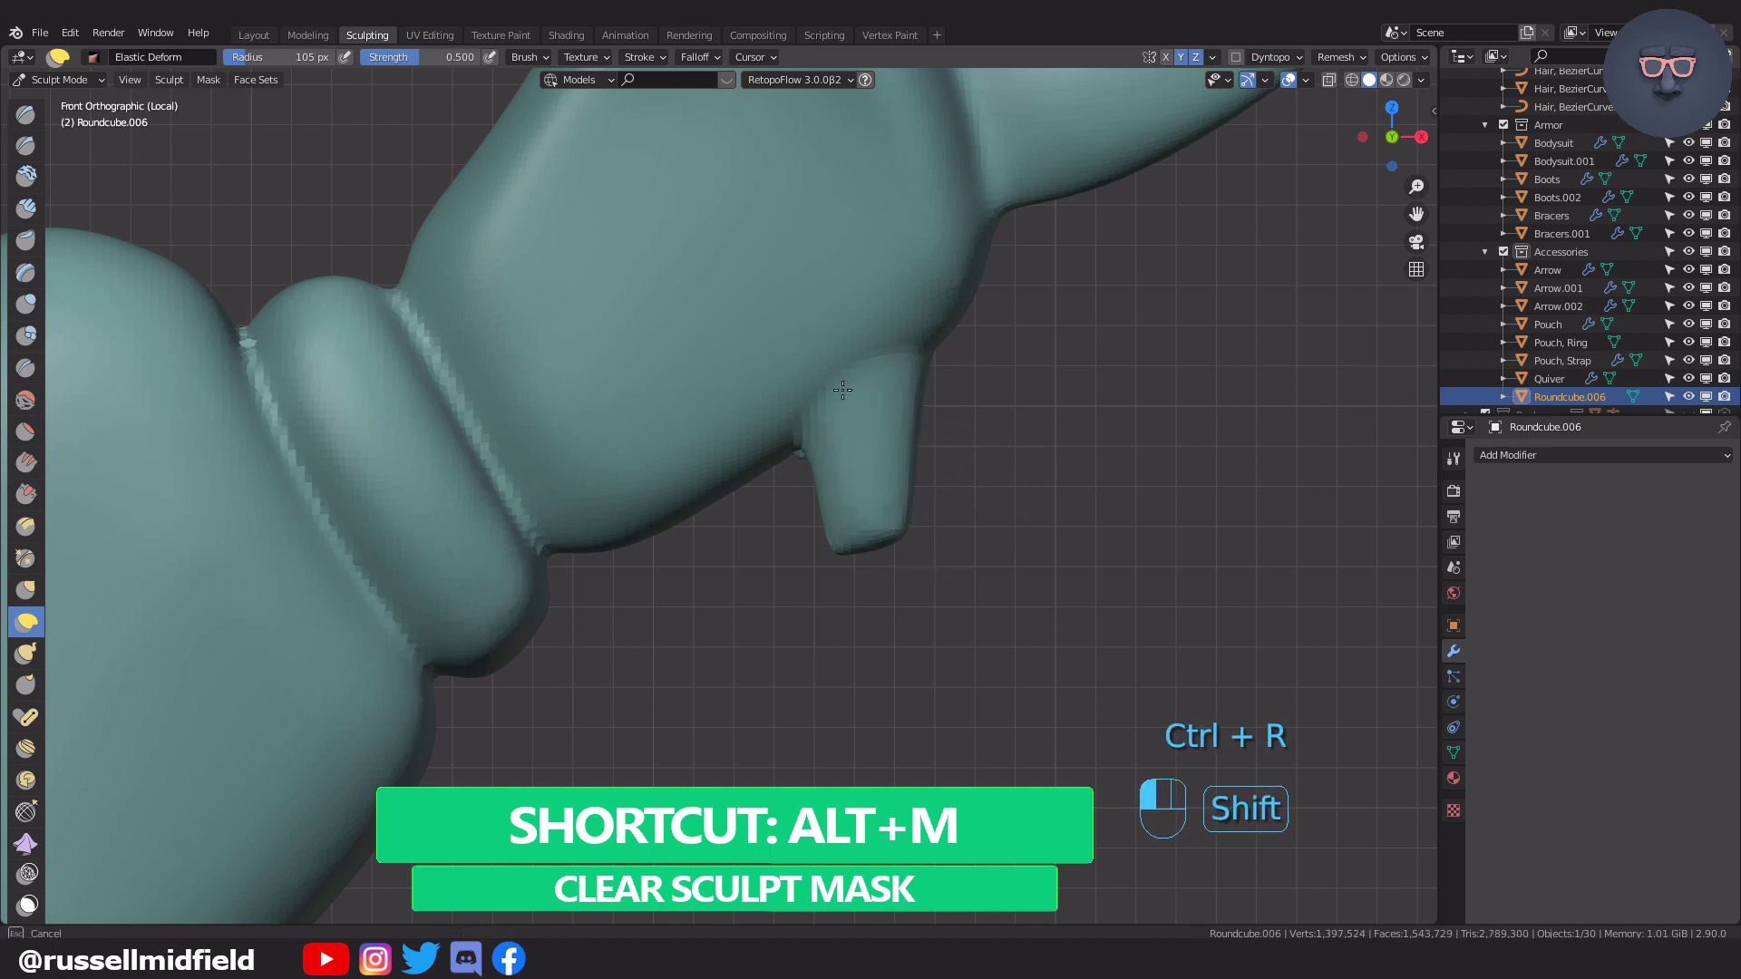
left_click_drag(251, 360, 265, 390, "shift")
middle_click_drag(1170, 671, 1030, 567)
key("s")
mouse_move(751, 384)
left_mouse_down()
mouse_move(757, 421)
mouse_move(761, 406)
left_mouse_up()
Refine the string peg with the Crease brush, remesh the bow and smooth the peg's surface.
middle_click_drag(816, 378, 952, 457)
key("KP_1")
key("f")
left_click(846, 386)
key("shift+c")
mouse_move(893, 376)
left_mouse_down()
mouse_move(799, 441)
mouse_move(913, 358)
mouse_move(844, 441)
mouse_move(871, 448)
left_mouse_up()
key("f")
left_click(1015, 408)
key("ctrl+r")
key("s")
left_click_drag(873, 448, 863, 492)
Add a cylinder in Object Mode, scale it to 0.058 and move it along X toward the bow's tip.
scroll(1143, 583, "down", 9)
key("KP_1")
middle_click_drag(1077, 629, 1089, 546, "shift")
key("ctrl+Tab")
left_click(964, 551)
key("KP_7")
key("shift+a")
mouse_move(967, 546)
left_click(1023, 165)
key("s")
left_click(589, 485)
key("g")
key("x")
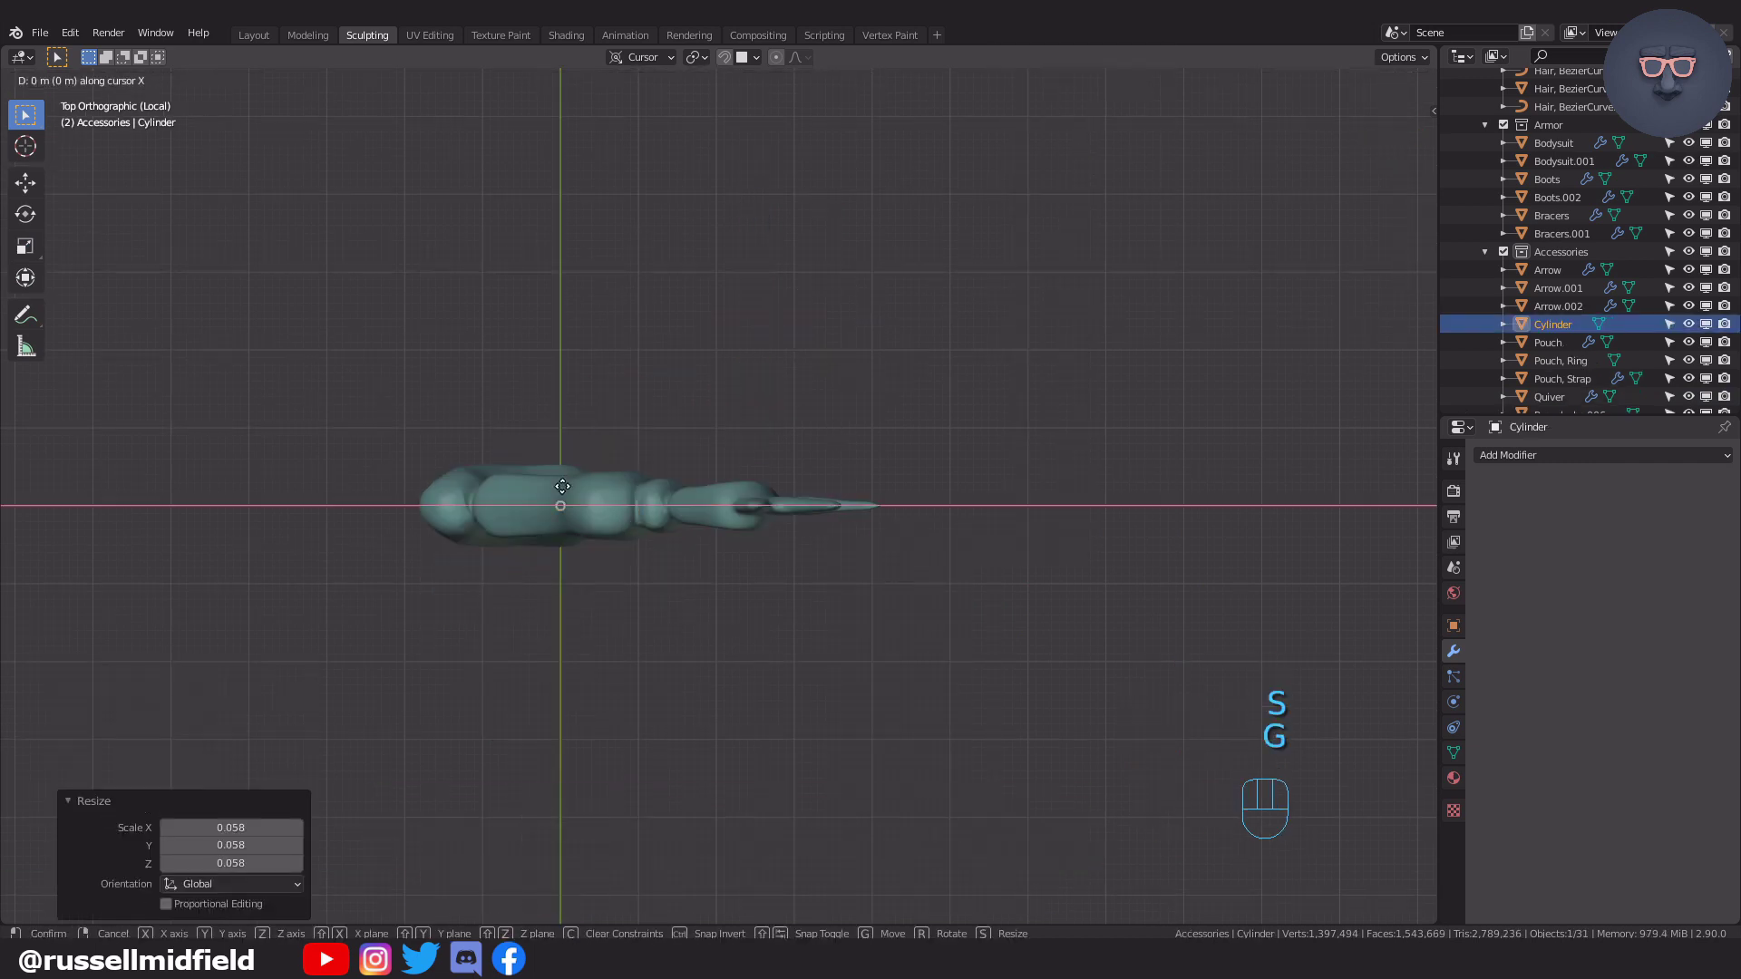
left_click(759, 486)
Raise the cylinder along Z and adjust it along X so it sits at the end of the upper string peg.
key("KP_1")
key("g")
key("z")
left_click(896, 180)
middle_click_drag(894, 185, 852, 236, "shift")
scroll(823, 489, "up", 7)
key("g")
key("x")
left_click(822, 432)
key("g")
key("z")
left_click(819, 425)
key("g")
key("x")
left_click(810, 453)
scroll(789, 489, "down", 2)
Stretch the cylinder into a bowstring by moving its end vertices along Z to the opposite peg in Edit Mode.
key("Tab")
key("alt+z")
left_click_drag(691, 445, 724, 461)
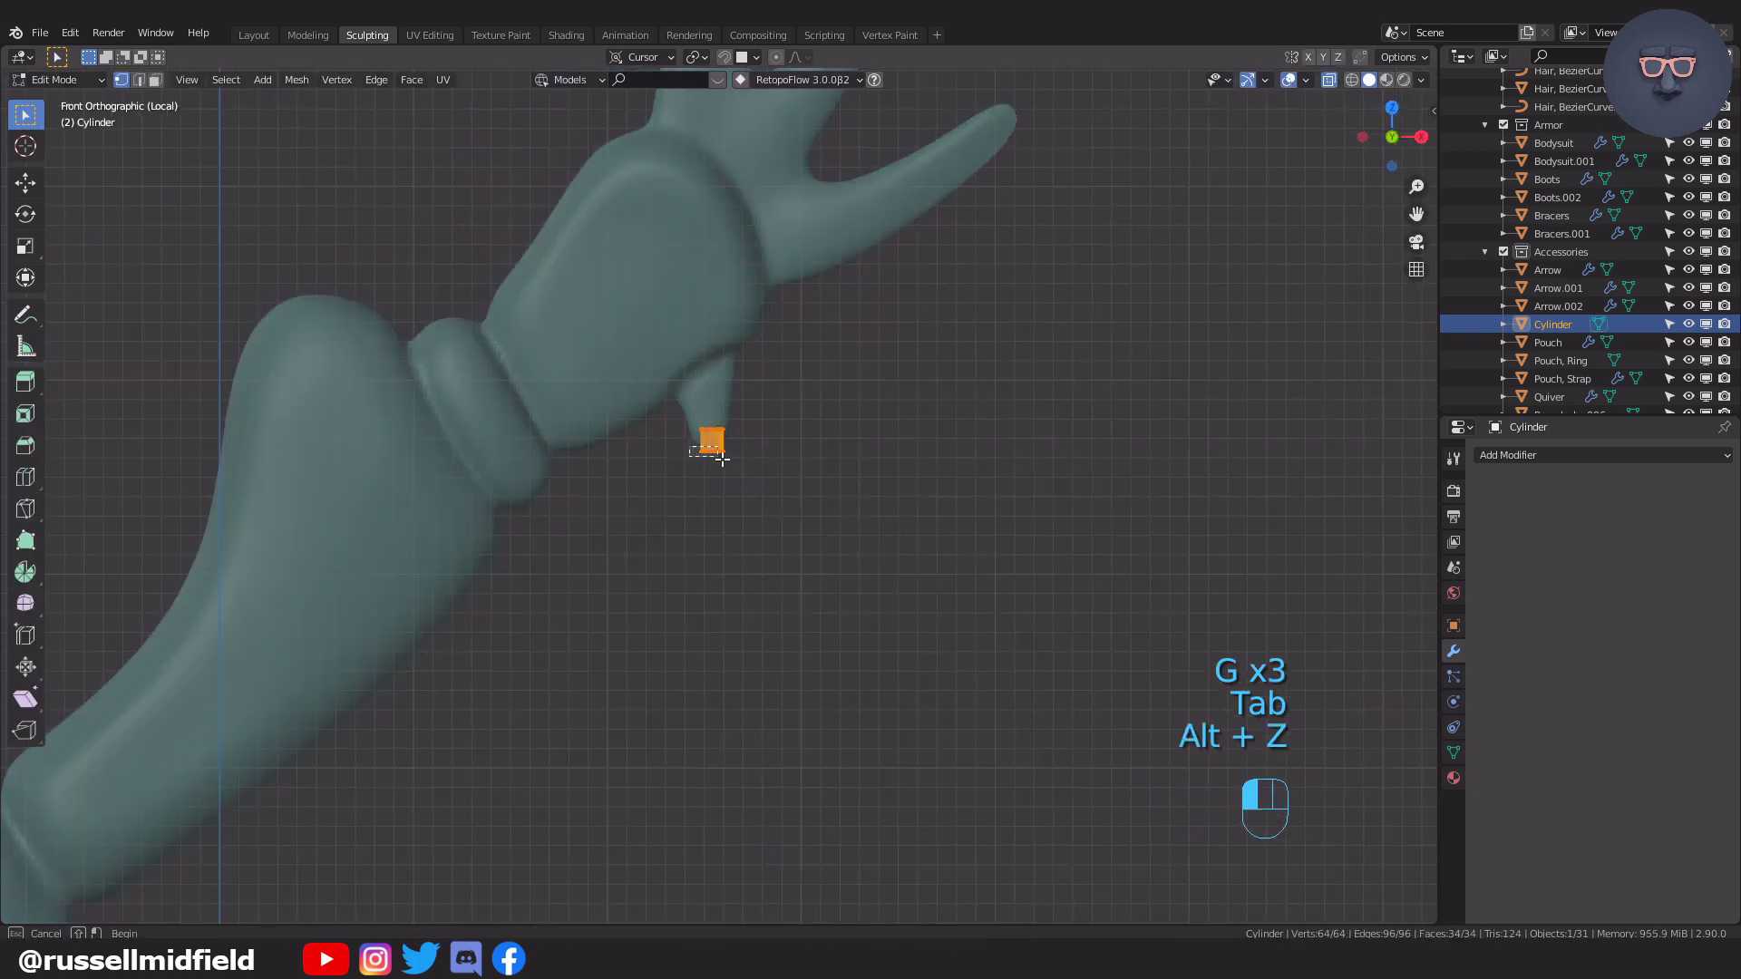
scroll(752, 526, "down", 3)
middle_click_drag(782, 852, 820, 505, "shift")
scroll(825, 471, "down", 4)
key("g")
key("z")
left_click(847, 92)
middle_click_drag(848, 94, 855, 266, "shift")
scroll(855, 266, "up", 6)
middle_click_drag(855, 267, 762, 721, "shift")
scroll(763, 716, "up", 4)
Turn off X-ray, return to Object Mode and shift the bowstring along X to line up with the pegs.
key("alt+z")
key("Tab")
key("g")
key("x")
left_click(846, 307)
Select the bowstring and the bow and join them into one object.
scroll(841, 308, "down", 11)
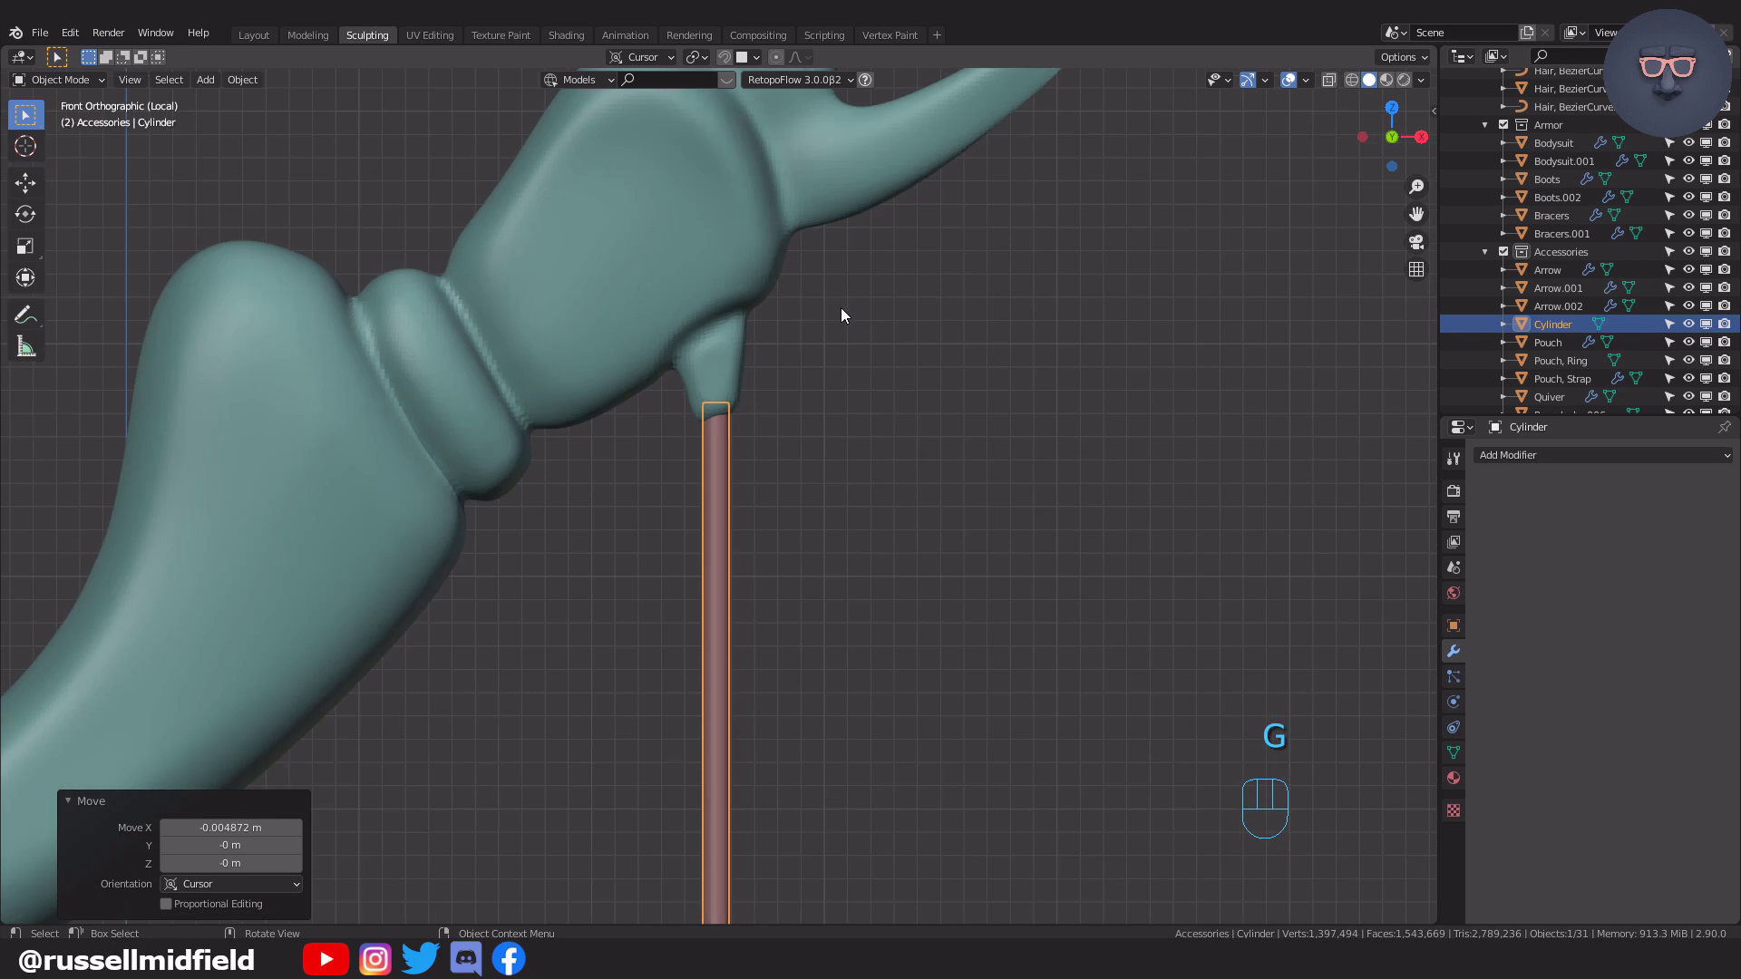
middle_click_drag(865, 578, 899, 329, "shift")
left_click(898, 328)
left_click(752, 272)
left_click(731, 194, "ctrl")
key("ctrl+j")
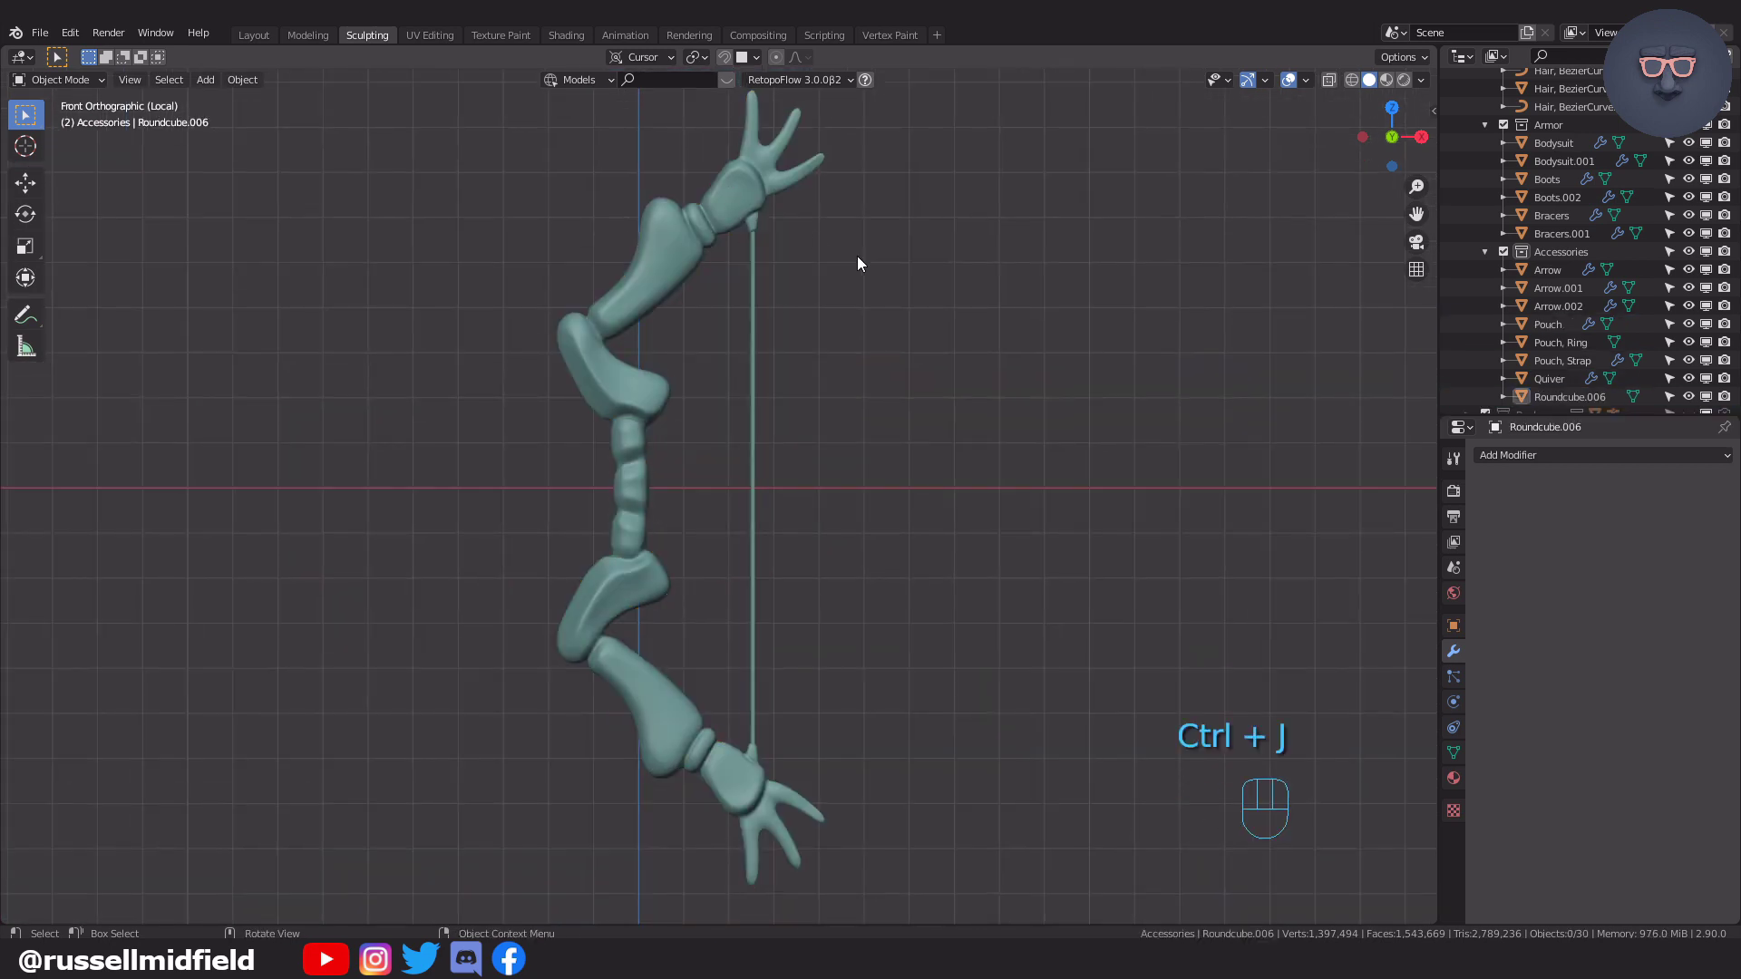
Voxel remesh the joined bow and string in Sculpt Mode and return to Object Mode.
key("Tab")
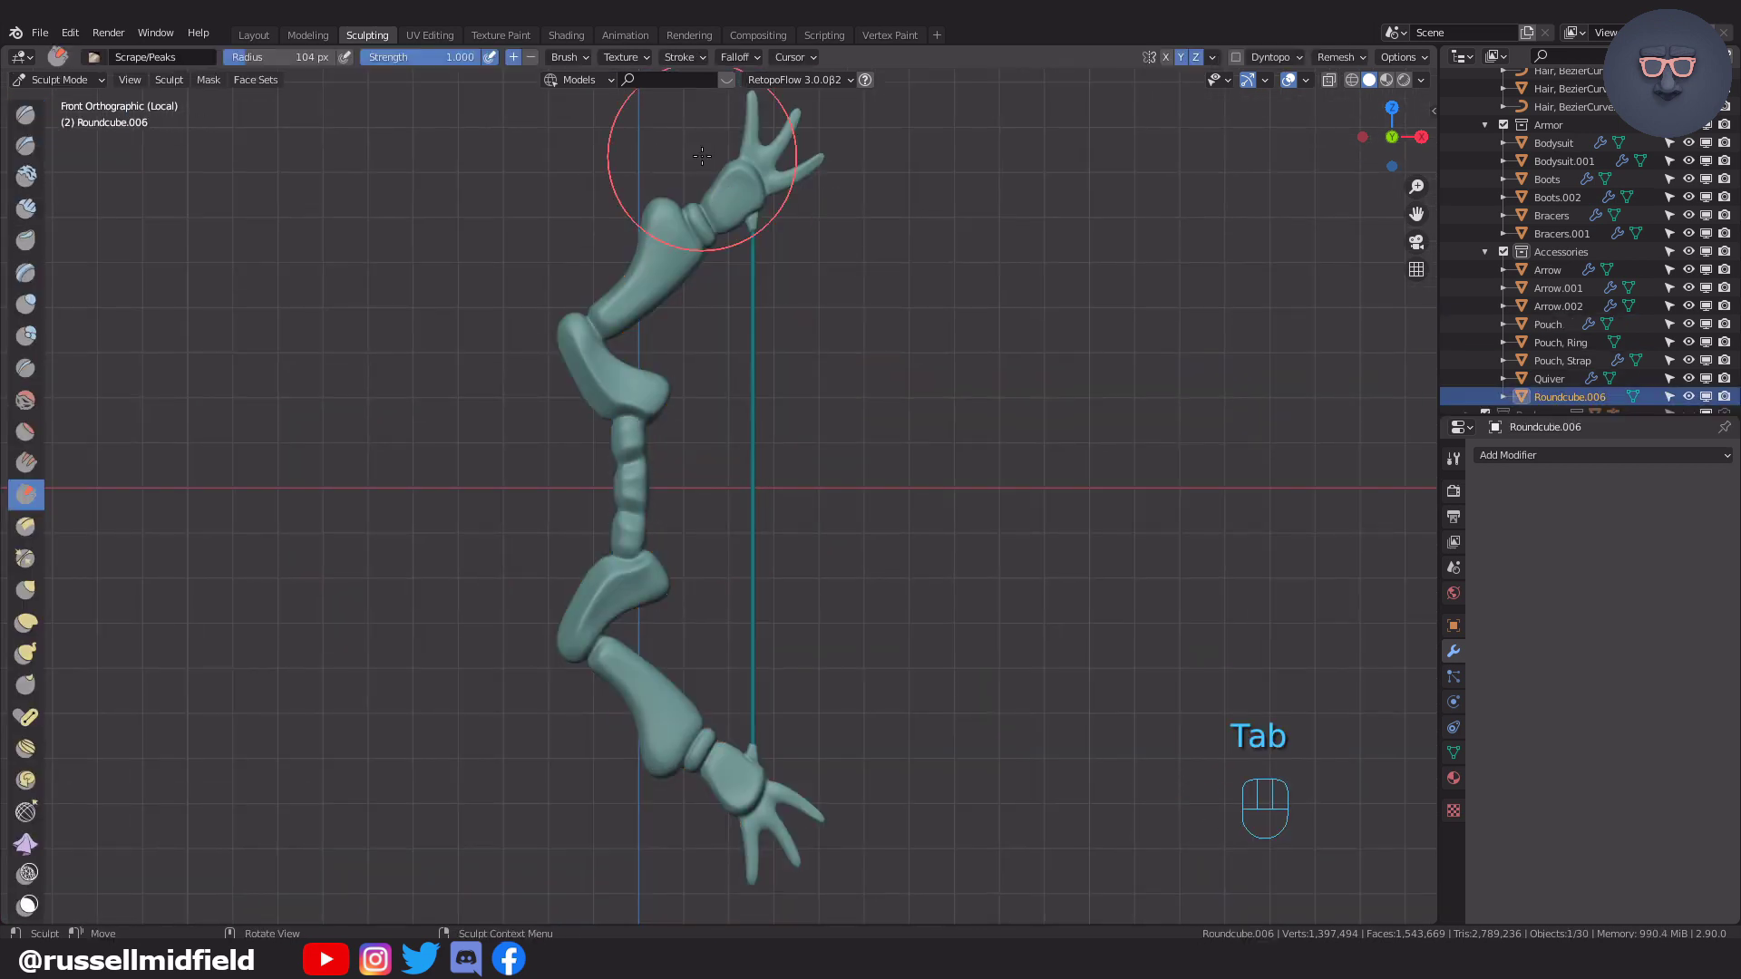
left_click(1337, 56)
left_click(1341, 231)
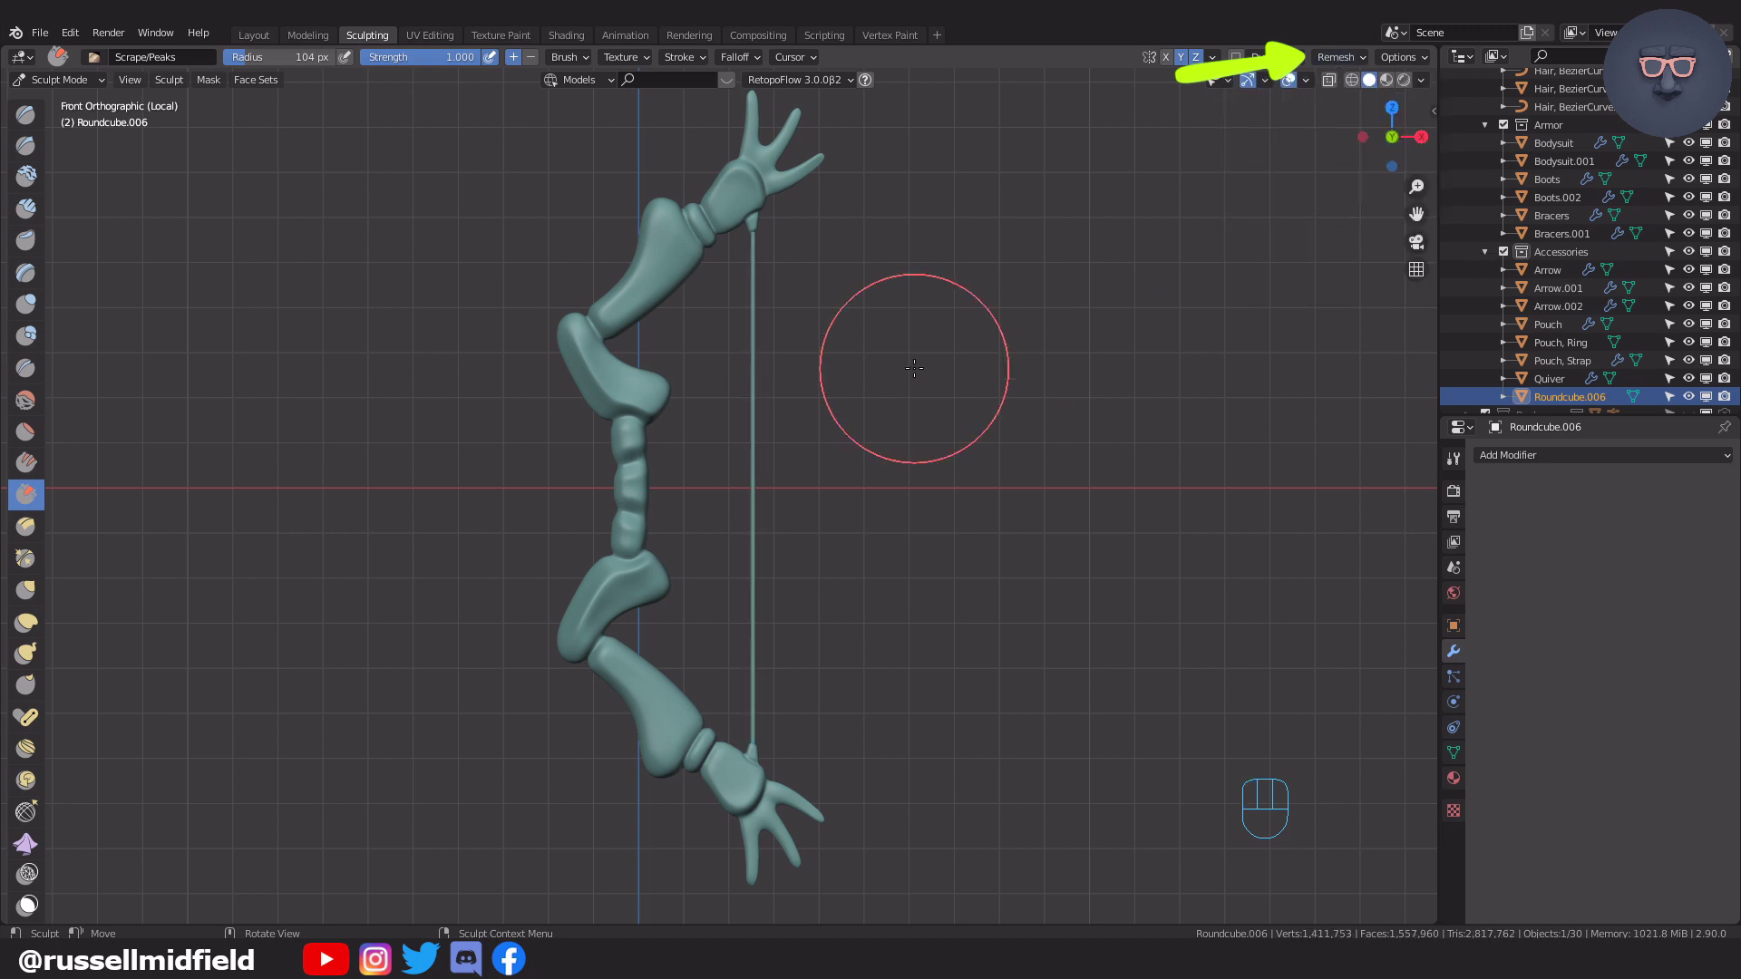
key("ctrl+Tab")
left_click(786, 370)
middle_click_drag(789, 372, 933, 426)
scroll(946, 432, "down", 2)
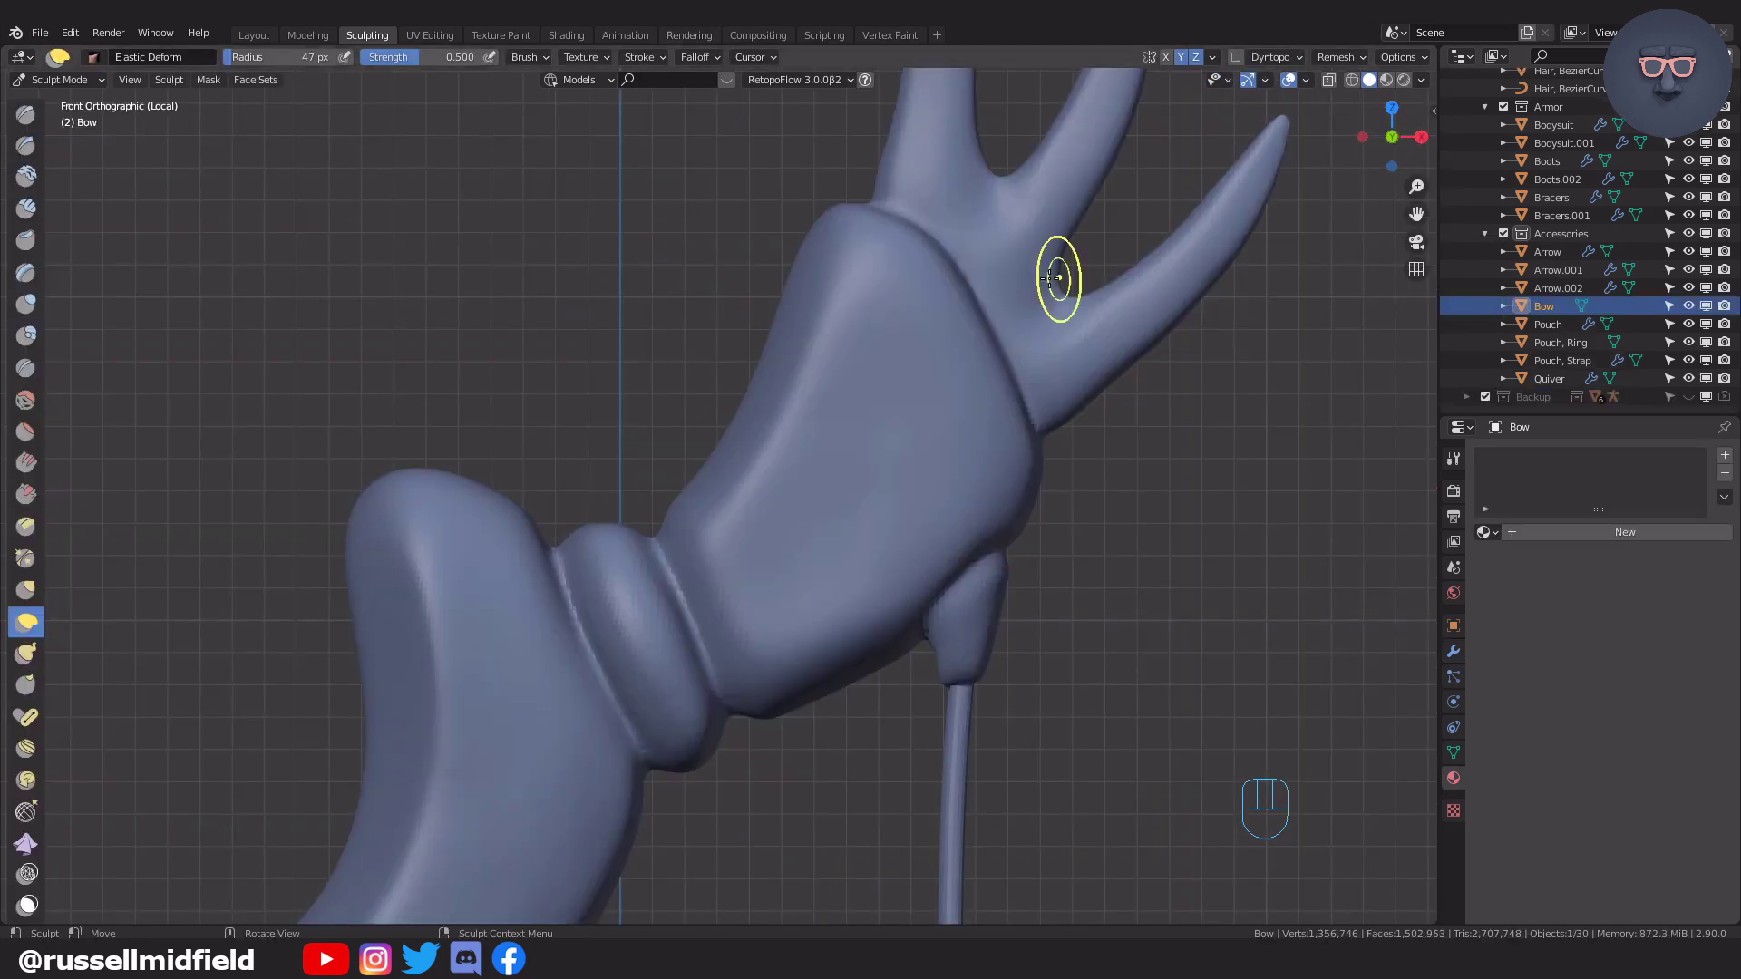
Paint a chevron mask on the bow's pronged tip piece with a stabilized 22 px Mask brush and invert the mask.
middle_click_drag(1058, 272, 983, 338, "shift")
key("m")
left_click(683, 61)
left_click(735, 318)
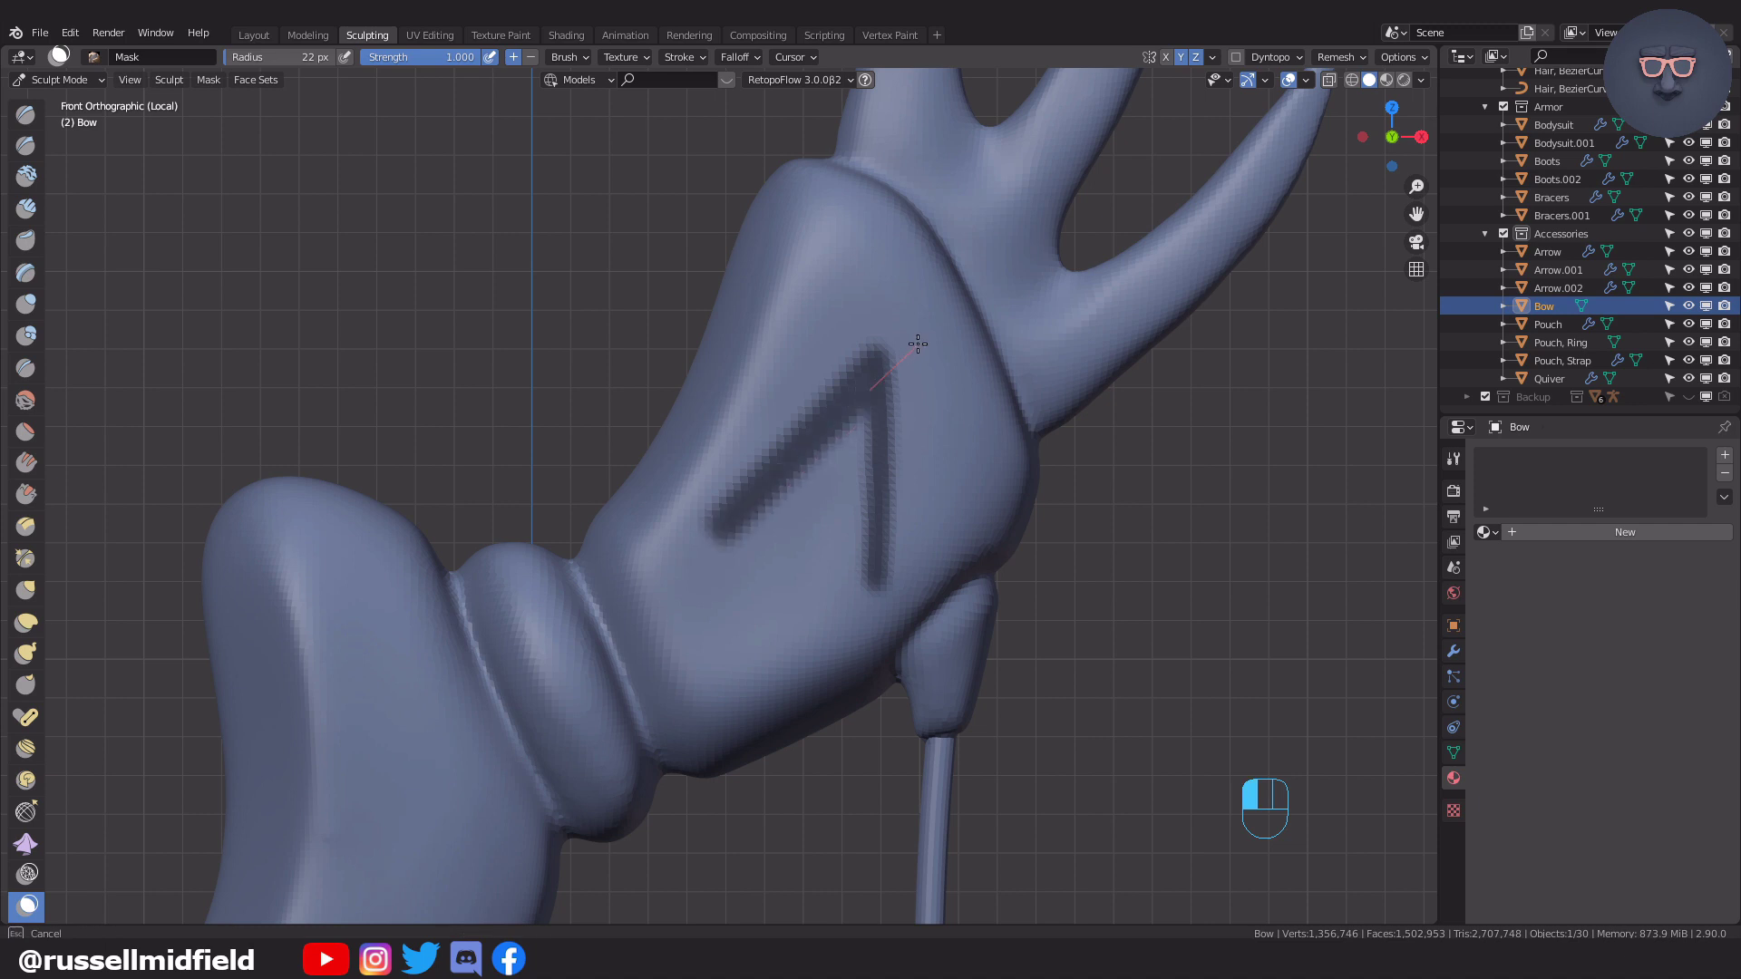
left_click_drag(917, 344, 936, 600)
key("ctrl+i")
Shape the unmasked chevron on the tip piece with the Elastic Deform brush and clear the mask.
scroll(940, 576, "down", 7)
middle_click_drag(940, 575, 820, 562)
scroll(725, 489, "up", 4)
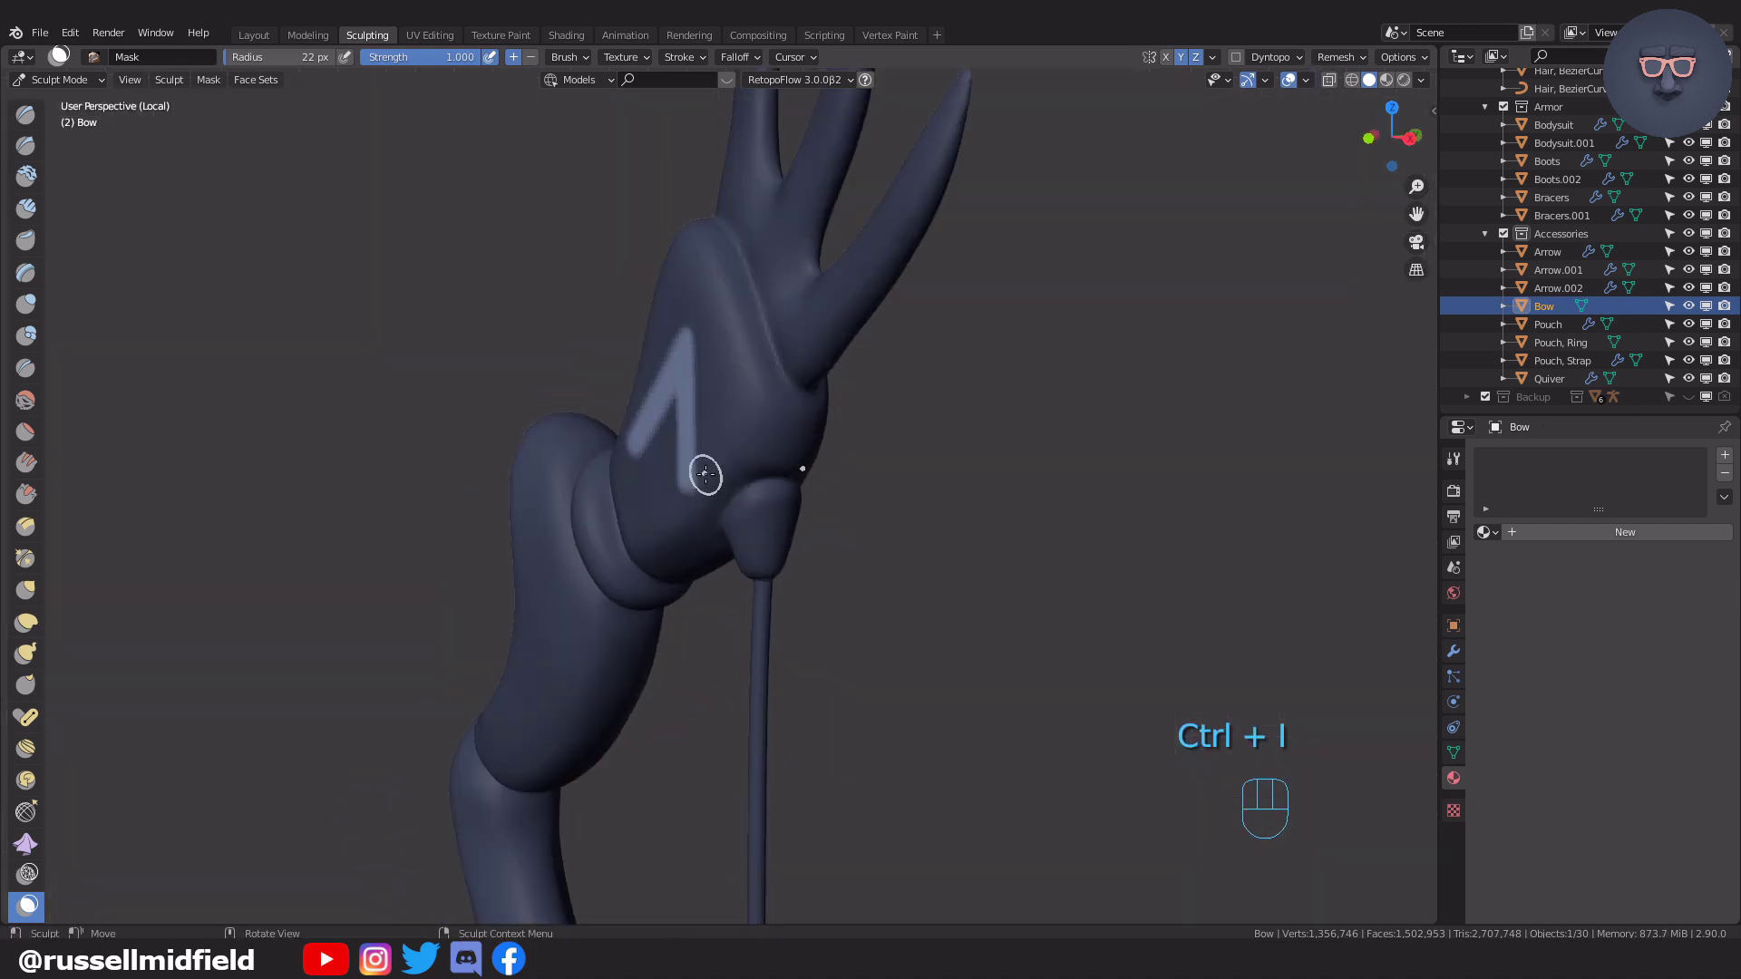
key("f")
left_click(872, 428)
key("g")
middle_click_drag(709, 426, 923, 473)
scroll(938, 462, "up", 3)
key("alt+m")
Mask a long curved panel on the limb segment above the grip with a 30 px Mask brush and invert the mask.
key("f")
left_click(840, 516)
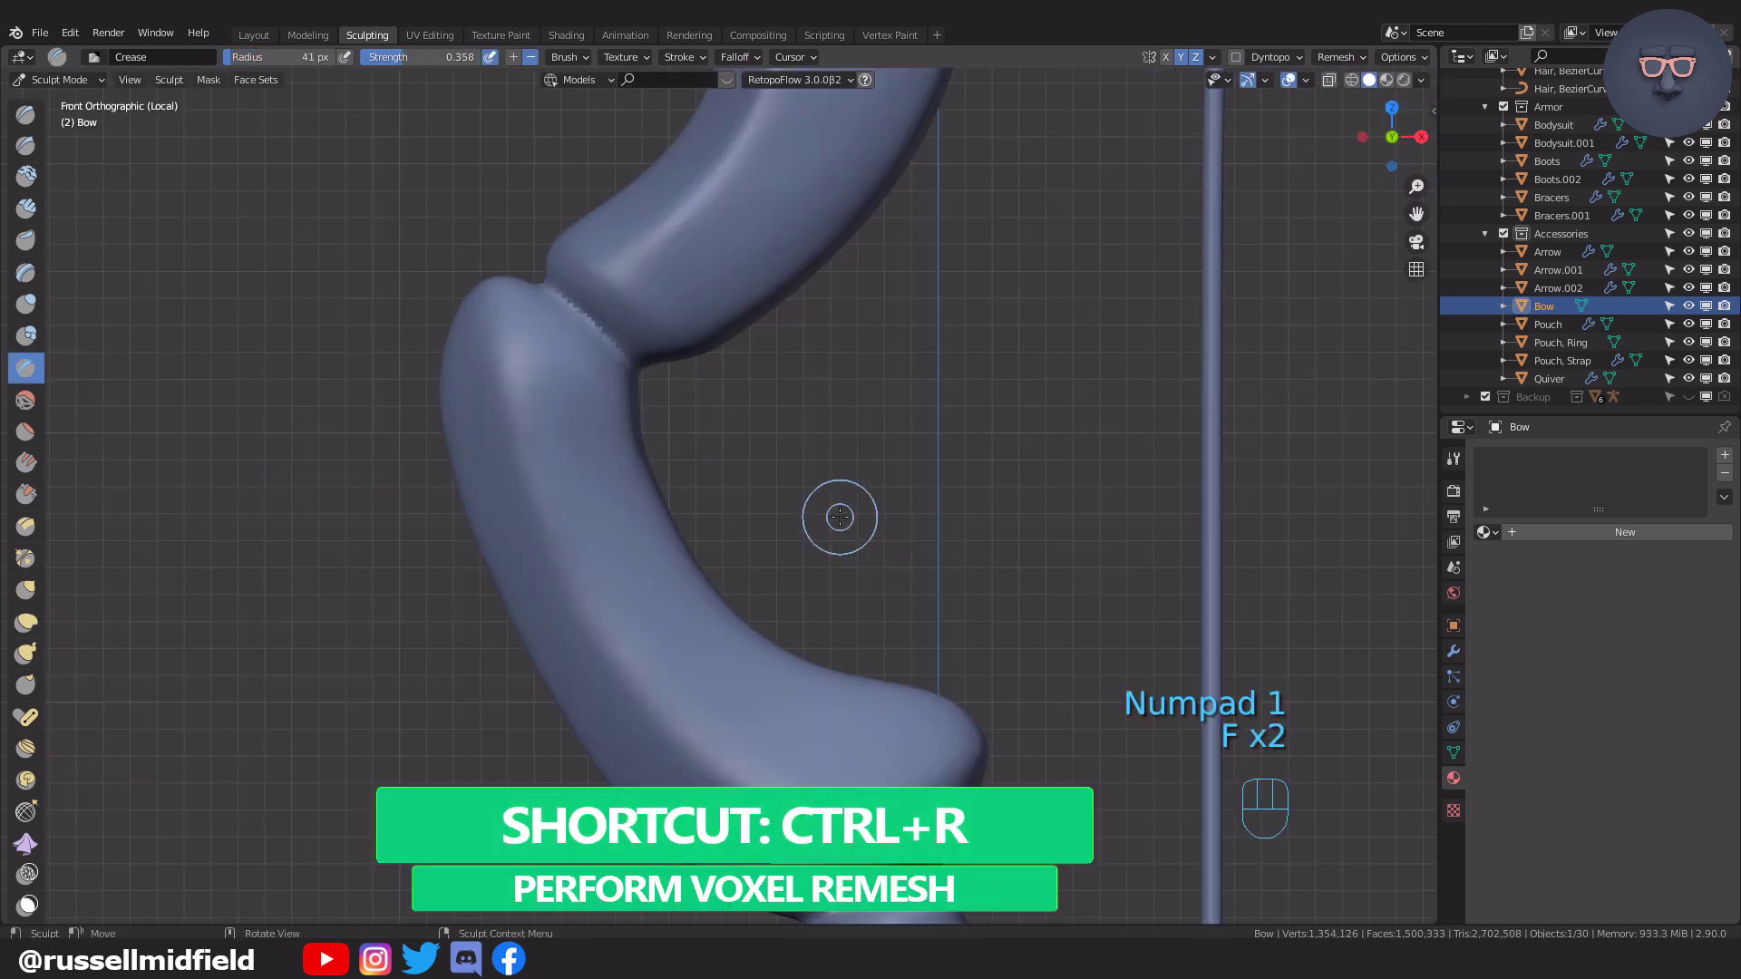
key("m")
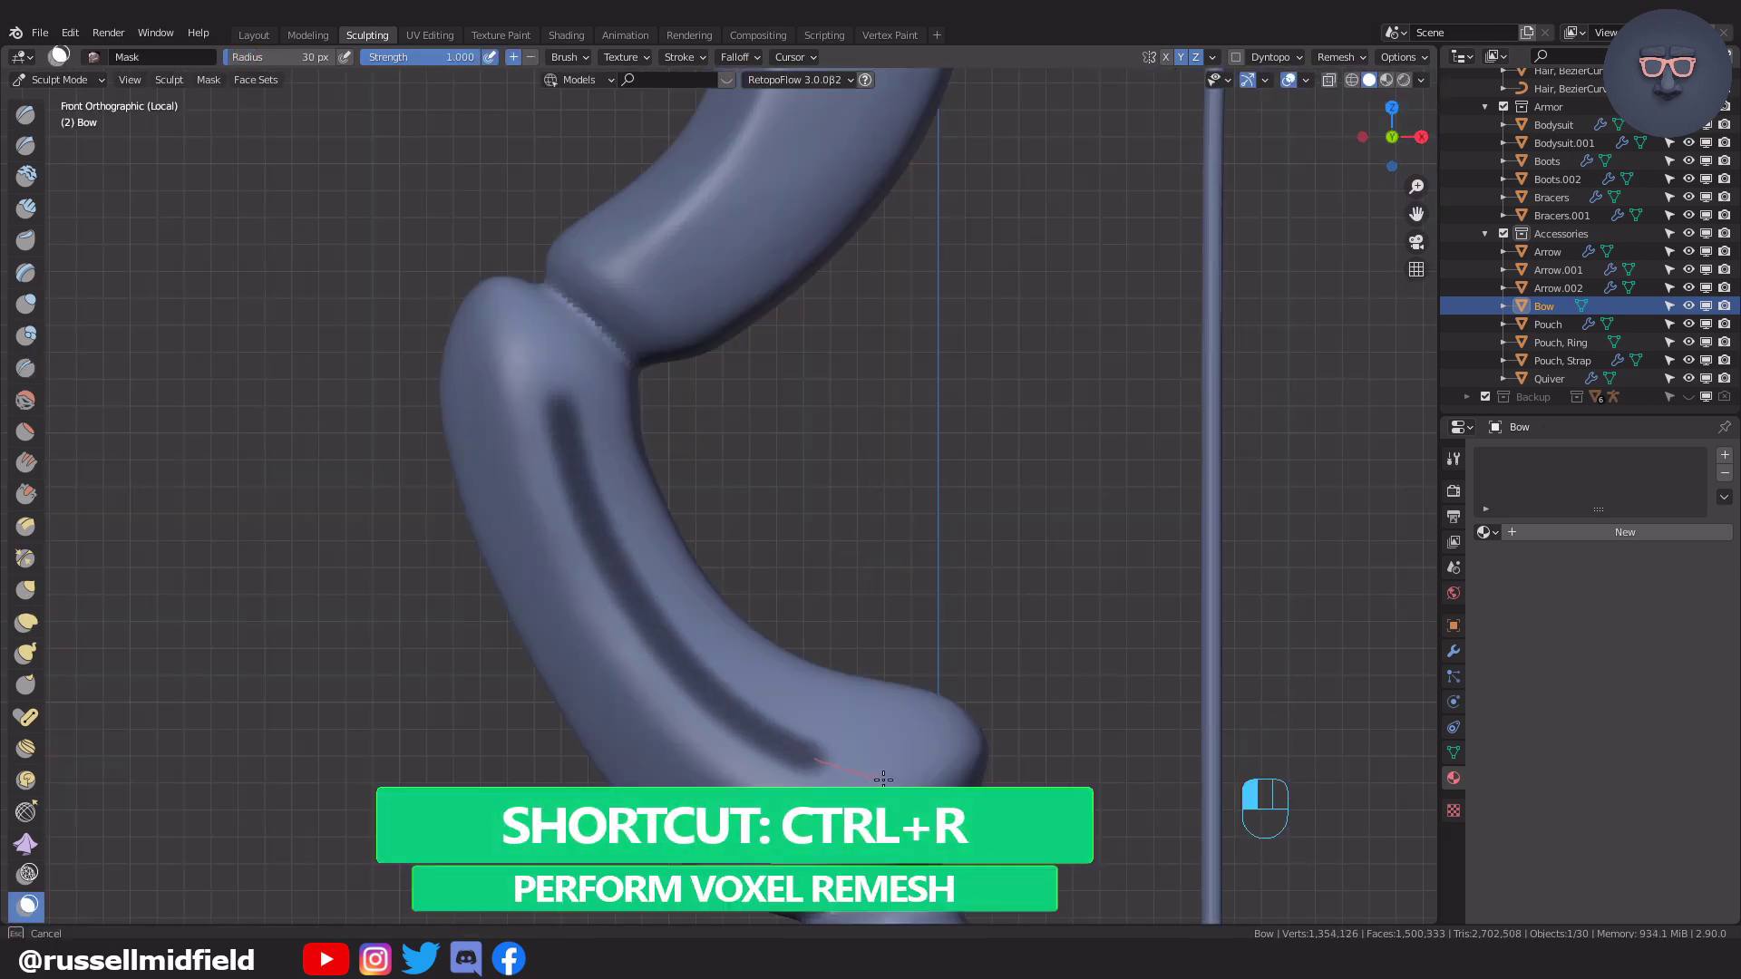
mouse_move(647, 564)
left_mouse_down()
mouse_move(868, 738)
mouse_move(943, 767)
left_mouse_up()
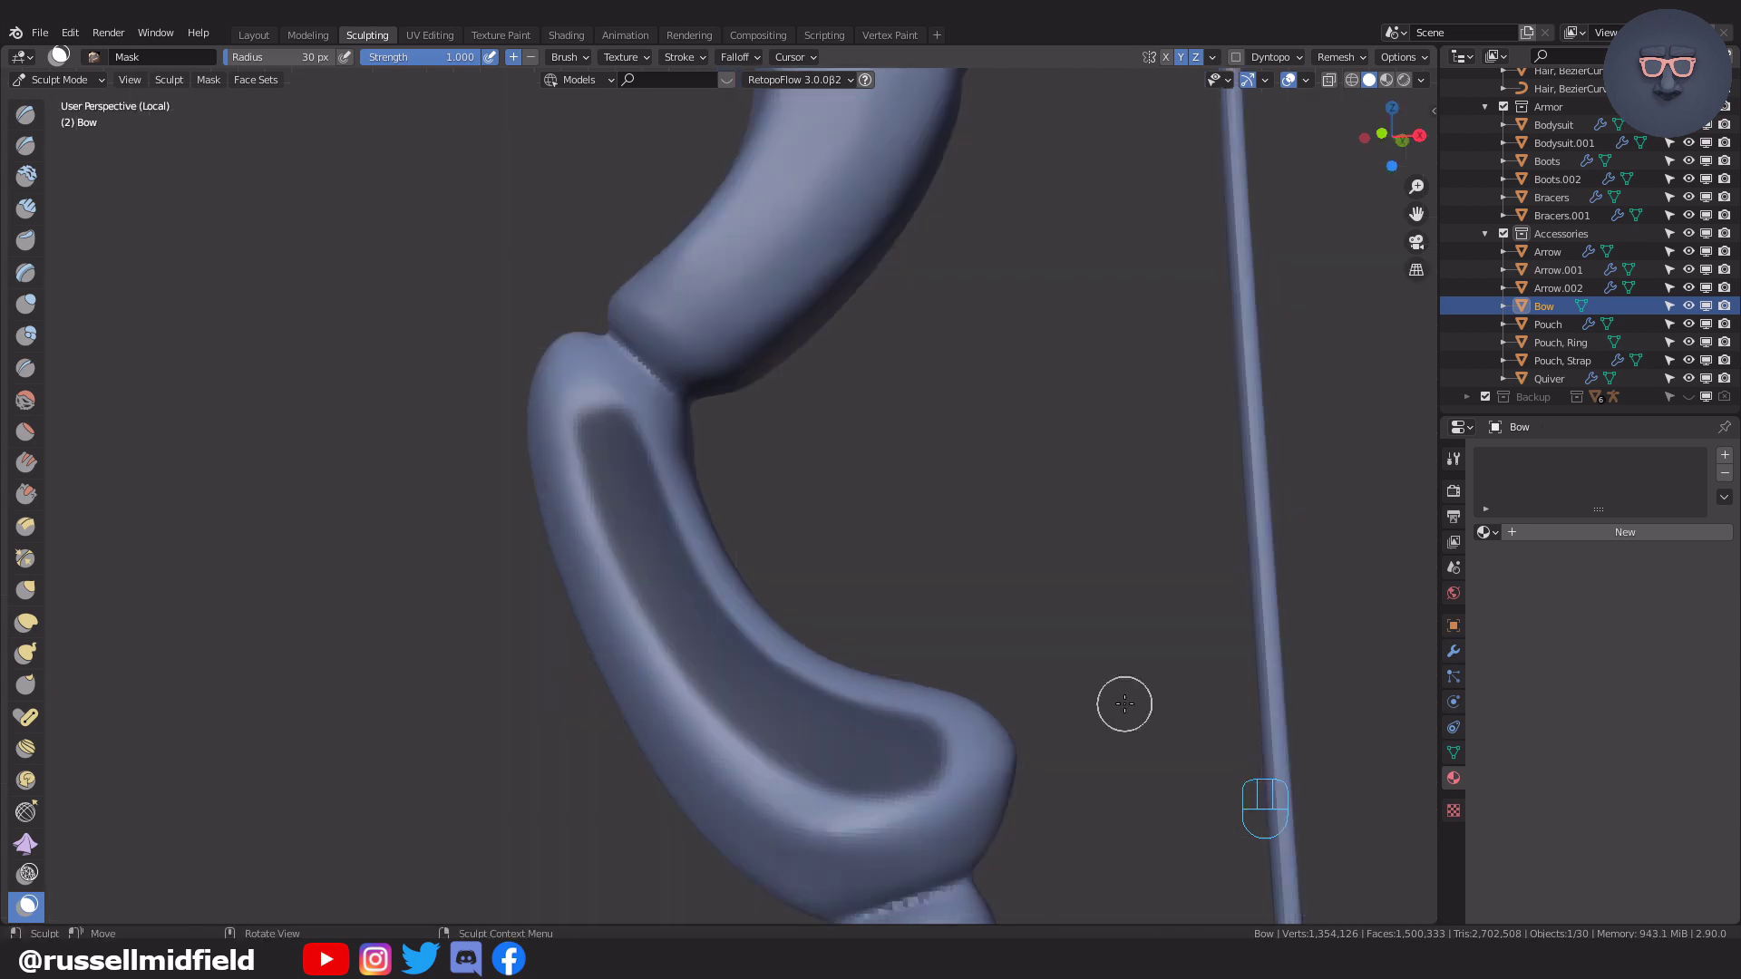
key("ctrl+i")
middle_click_drag(1124, 703, 990, 636)
Offset the unmasked limb panel with the Move tool, clear the mask and voxel remesh the bow.
key("f")
key("f")
left_click(1165, 636)
scroll(33, 793, "down", 5)
scroll(31, 787, "down", 4)
left_click(31, 787)
middle_click_drag(811, 753, 739, 729)
left_click_drag(769, 652, 750, 654)
middle_click_drag(787, 646, 821, 673)
left_click_drag(727, 691, 721, 697)
middle_click_drag(723, 696, 790, 661)
key("alt+m")
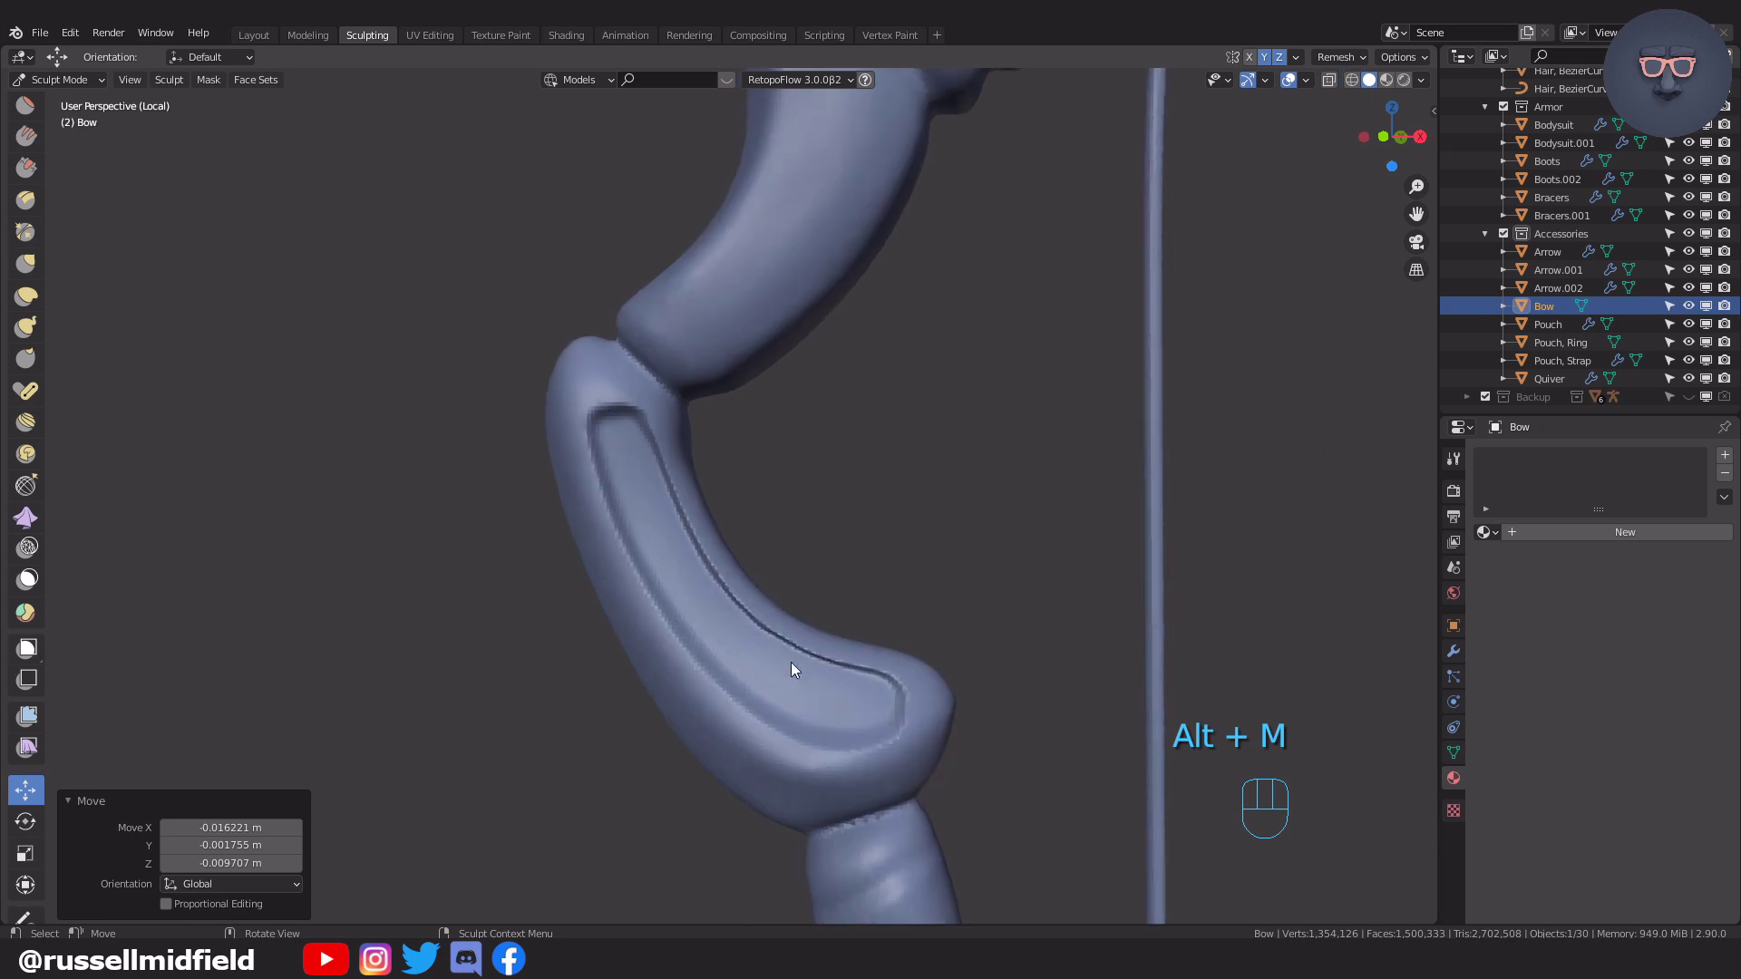
key("ctrl+r")
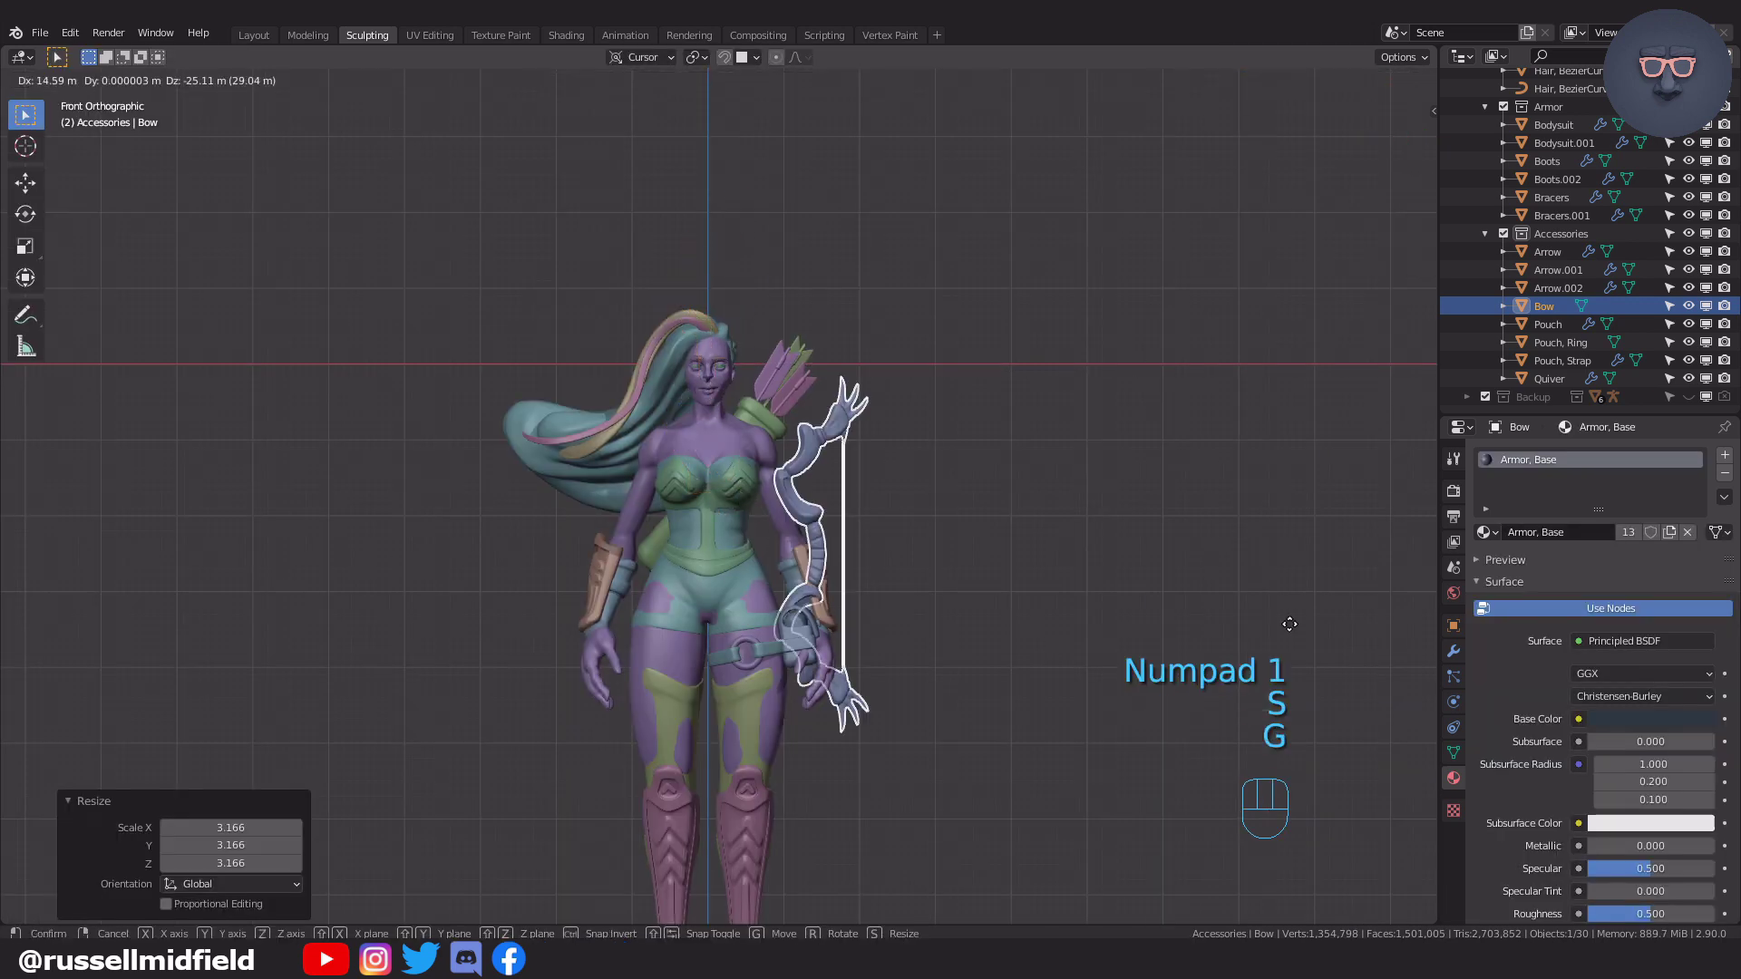
Scale the bow by 3.166 and move it beside the character.
key("s")
key("g")
left_click(1174, 551)
middle_click_drag(1170, 554, 1084, 586)
left_click(1170, 390)
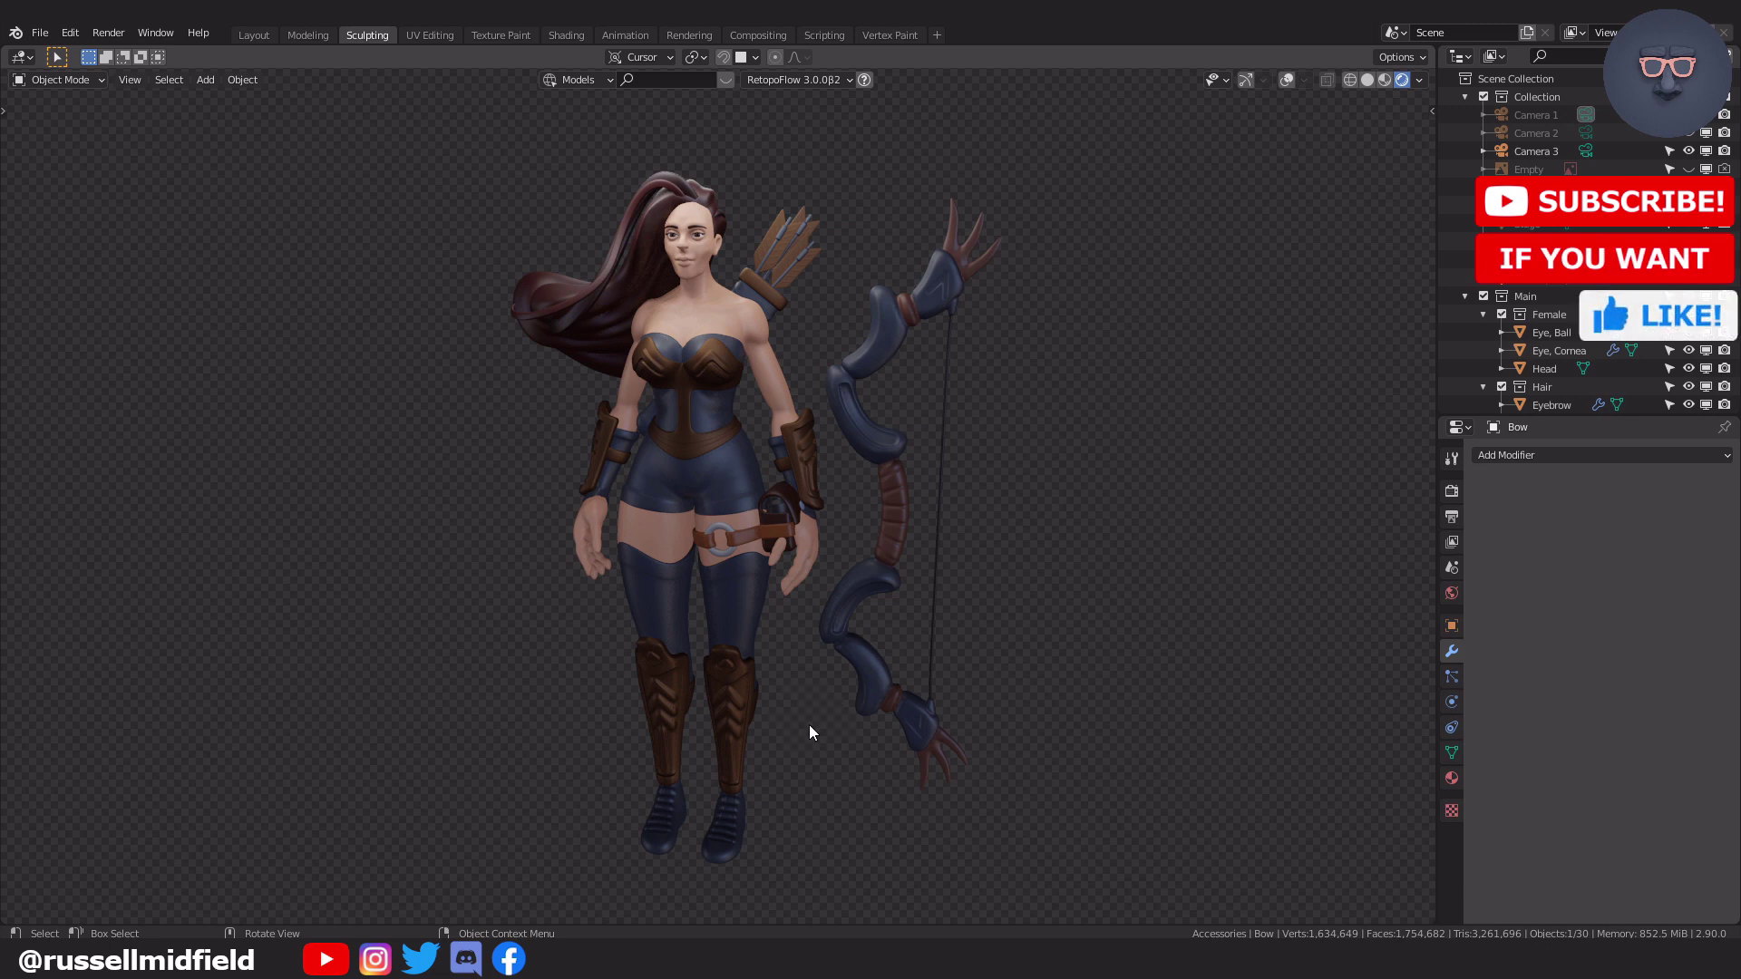
mouse_move(811, 726)
middle_mouse_down()
mouse_move(883, 727)
mouse_move(812, 732)
middle_mouse_up()
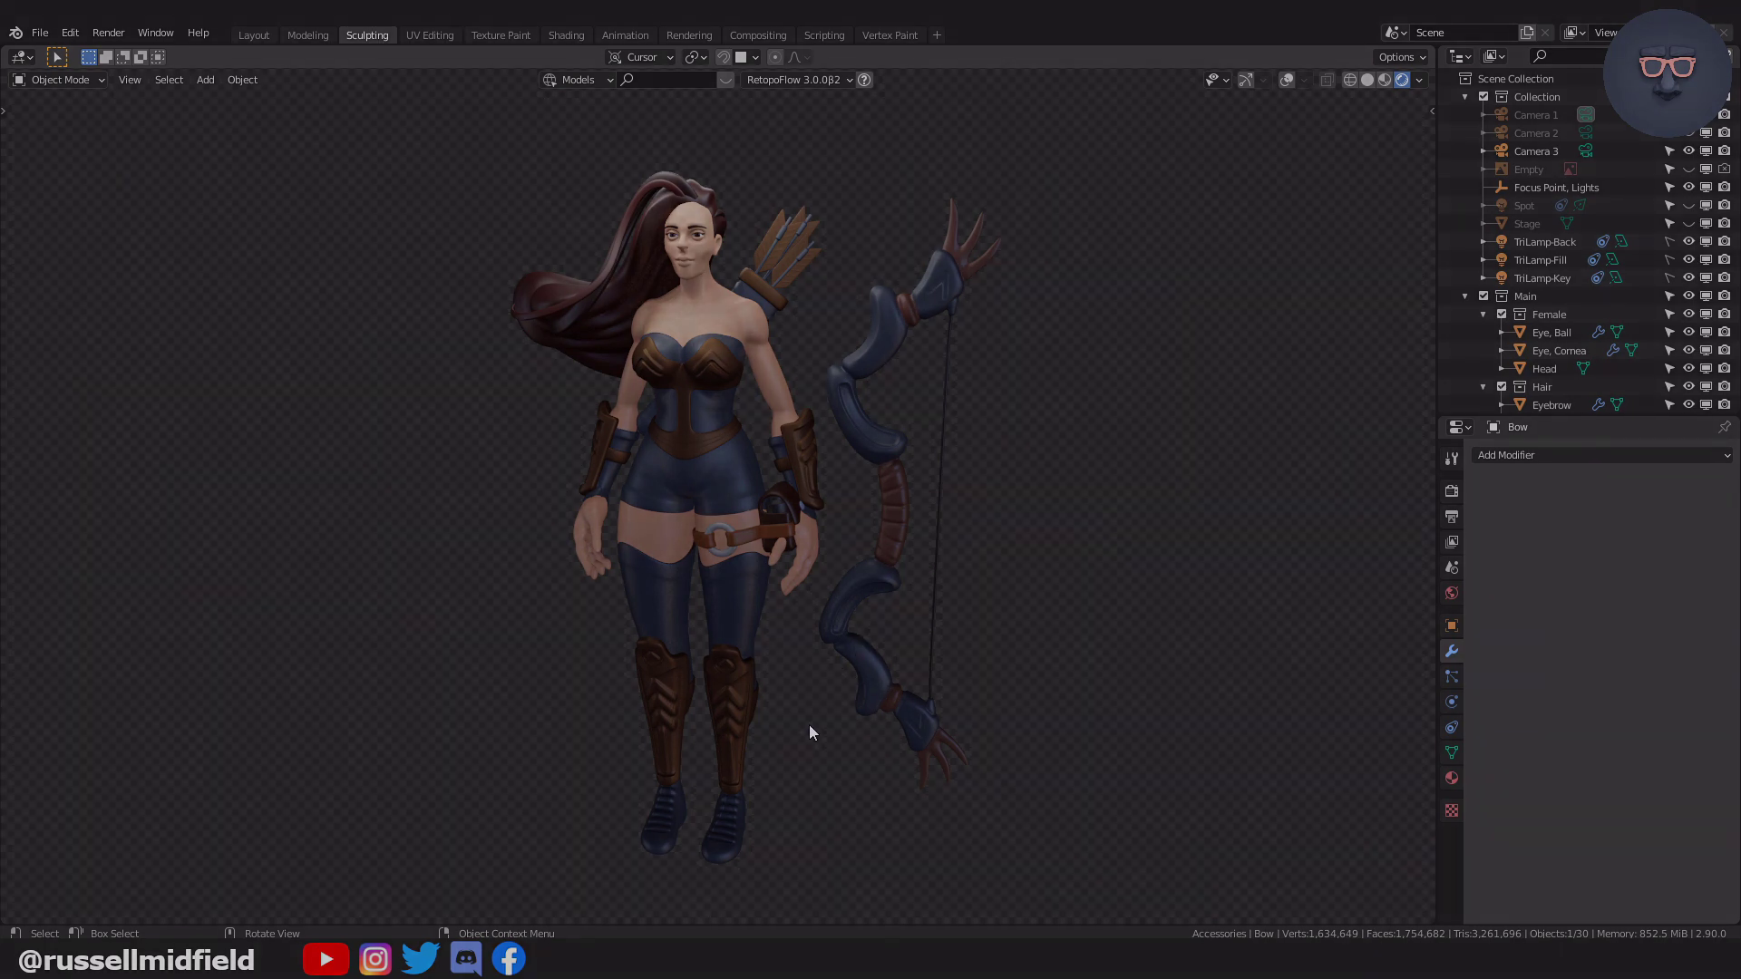
mouse_move(809, 725)
middle_mouse_down()
mouse_move(886, 732)
mouse_move(811, 725)
middle_mouse_up()
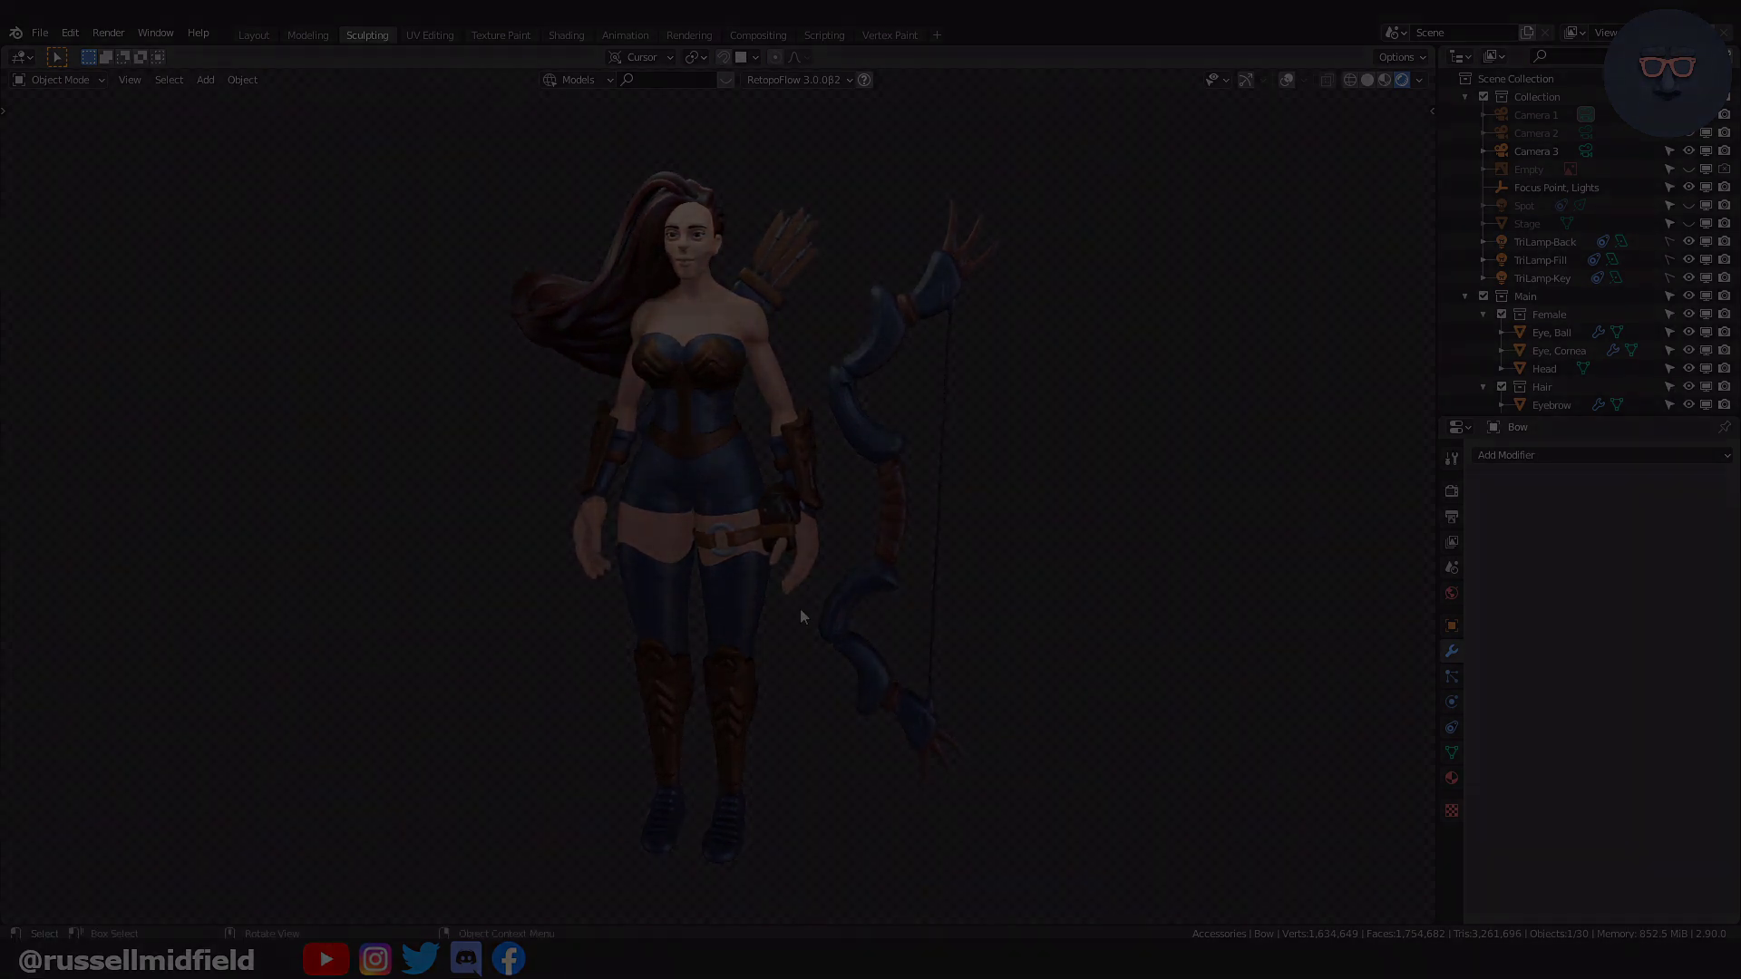